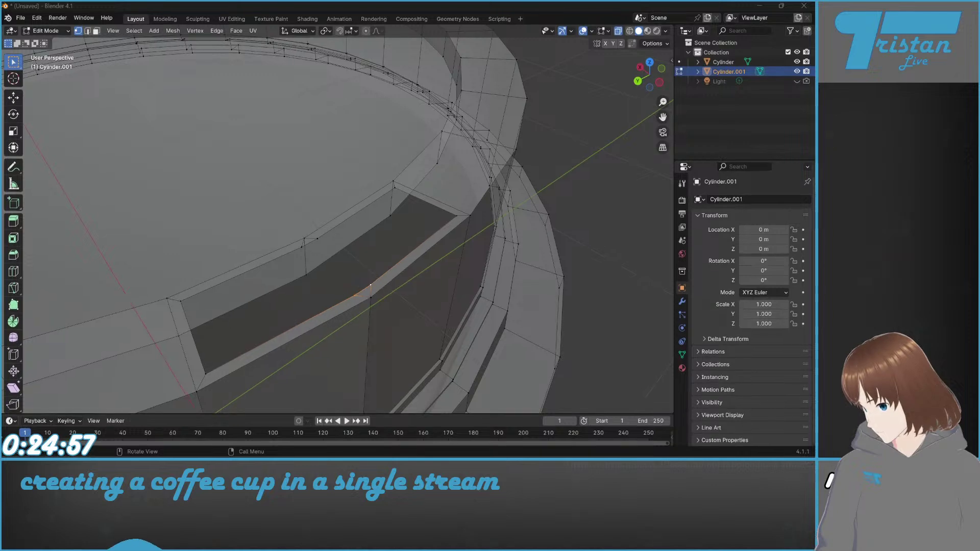
# Step: Try subdividing the edges meeting at the near inner corner of the rim opening with 10 cuts
pyautogui.moveTo(385, 264); pyautogui.dragTo(294, 248, button='middle')
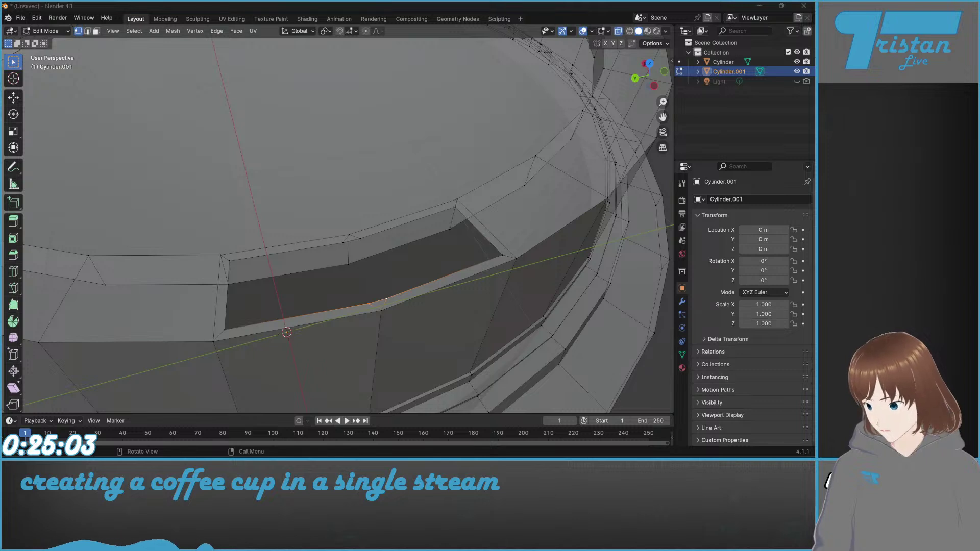
pyautogui.click(230, 263)
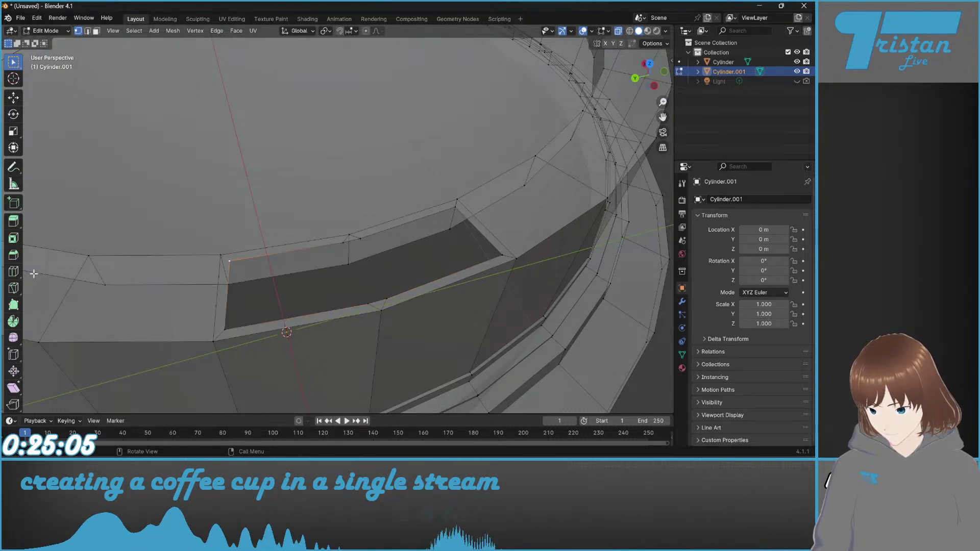
pyautogui.click(13, 204)
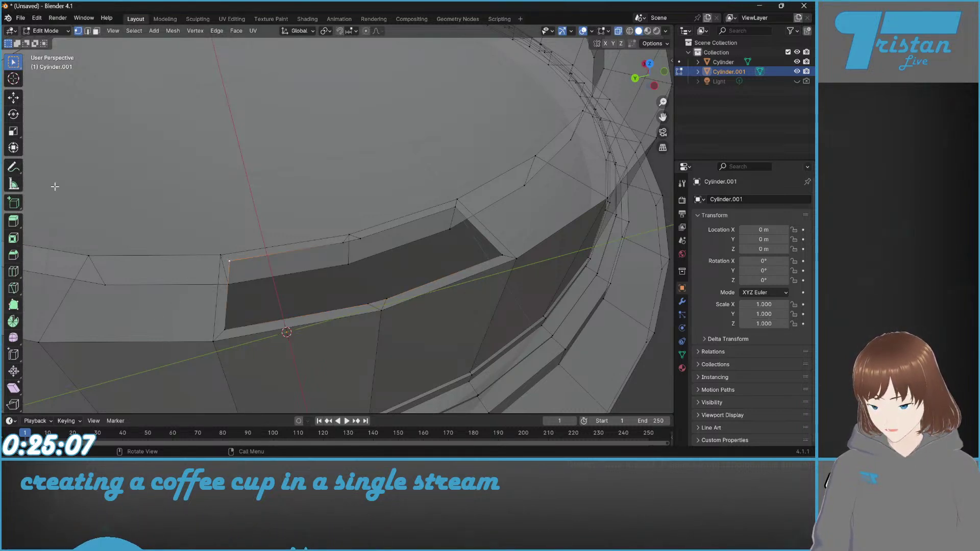
pyautogui.keyDown('shift'); pyautogui.click(225, 330); pyautogui.keyUp('shift')
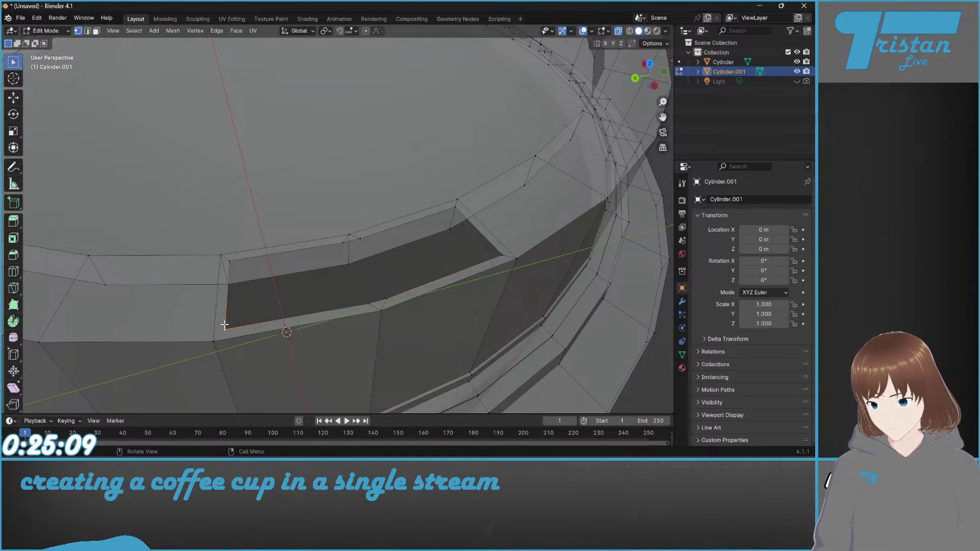
pyautogui.keyDown('shift'); pyautogui.click(343, 243); pyautogui.keyUp('shift')
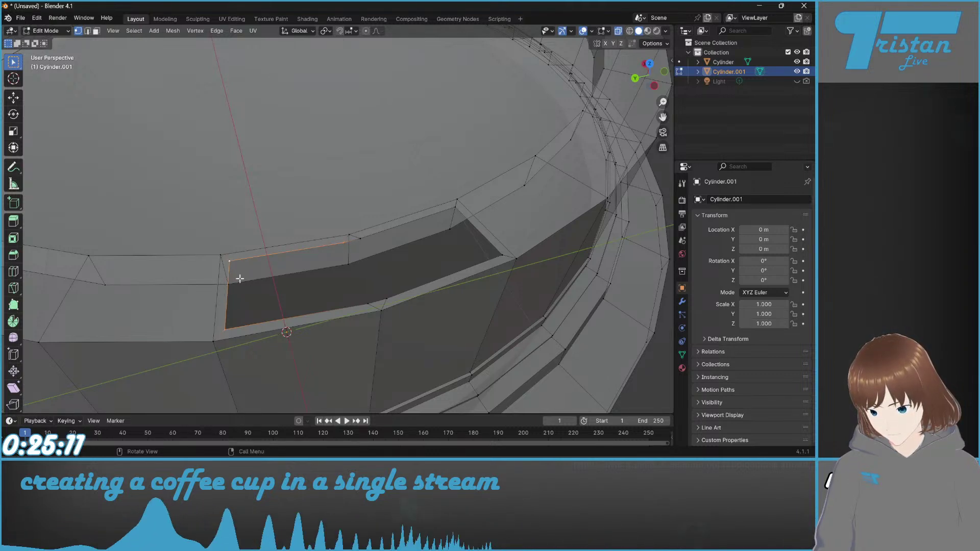
pyautogui.rightClick(226, 259)
pyautogui.click(194, 233)
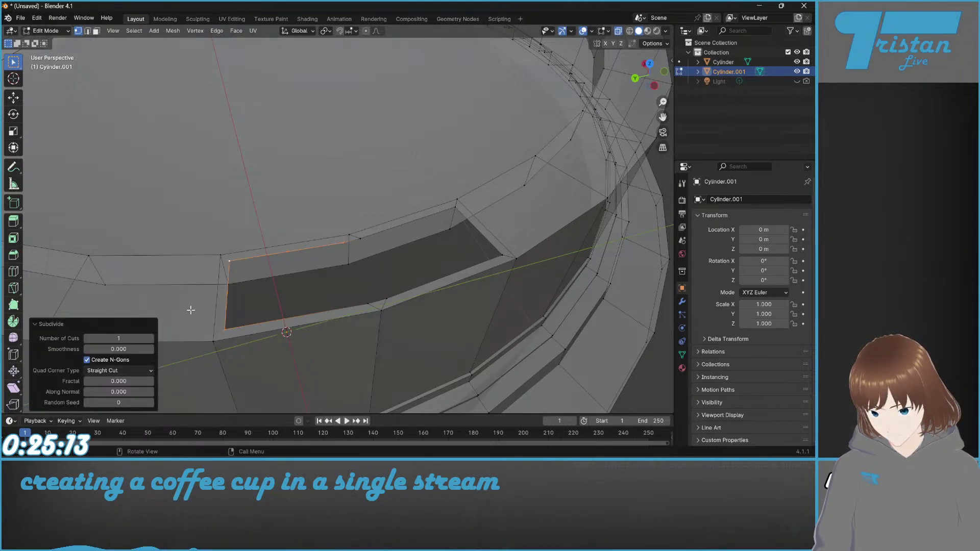
pyautogui.moveTo(122, 338); pyautogui.dragTo(132, 338)
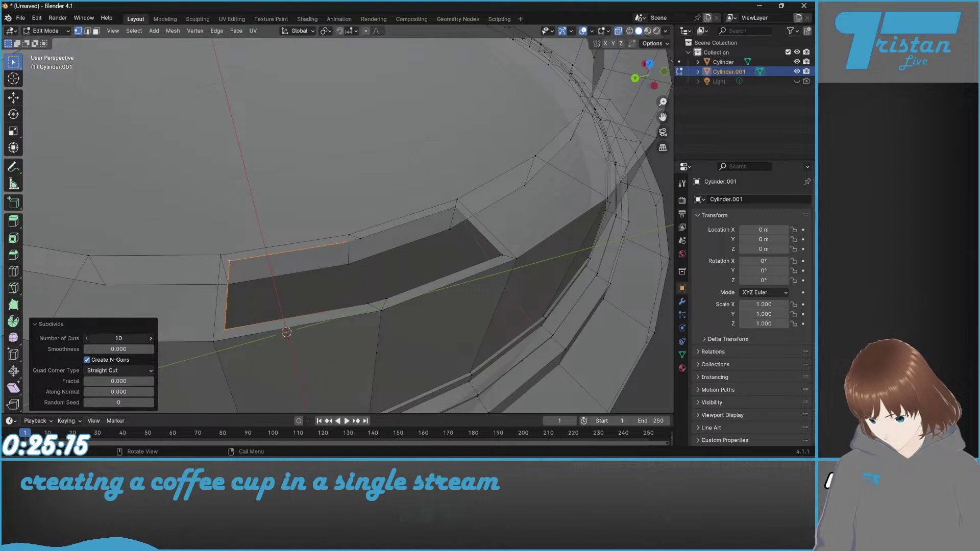
pyautogui.hotkey('ctrl', 'z')
pyautogui.hotkey('ctrl', 'z')
# Step: Subdivide the short edges at both ends of the rim opening with one cut each
pyautogui.click(226, 329)
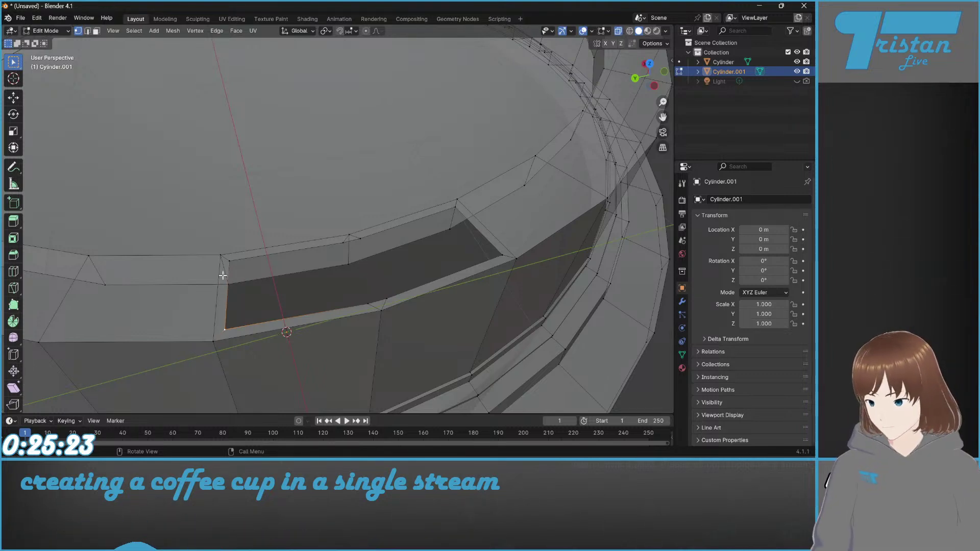
pyautogui.keyDown('shift'); pyautogui.click(222, 256); pyautogui.keyUp('shift')
pyautogui.hotkey('ctrl', 'v')
pyautogui.click(172, 233)
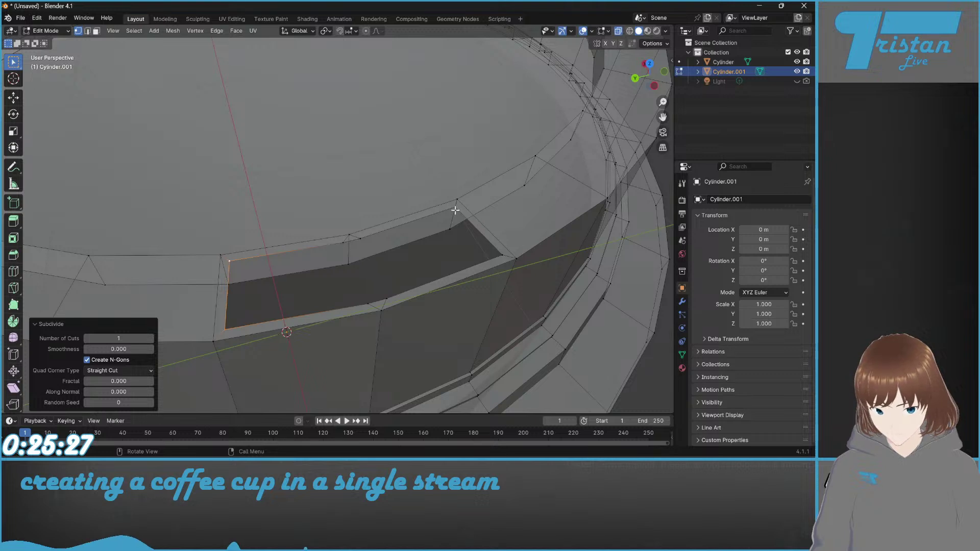
pyautogui.click(502, 255)
pyautogui.hotkey('ctrl', 'v')
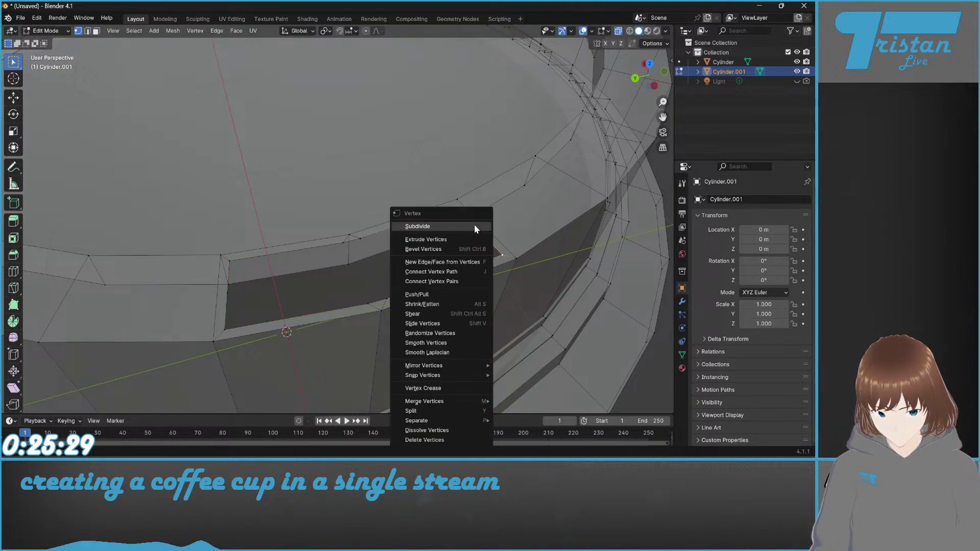
pyautogui.click(473, 228)
# Step: Subdivide the two edge segments along the opening's inner long side with one cut each
pyautogui.click(229, 260)
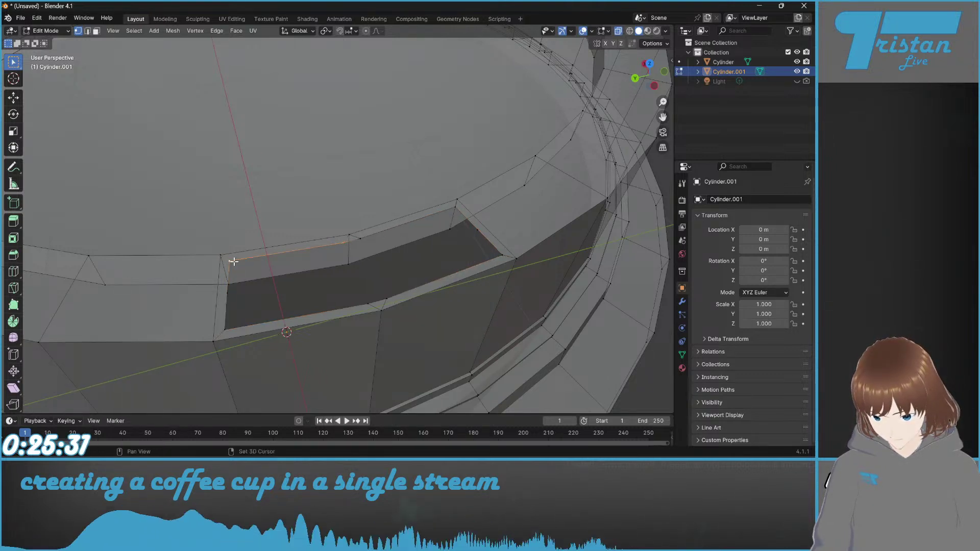
pyautogui.hotkey('ctrl', 'v')
pyautogui.click(236, 232)
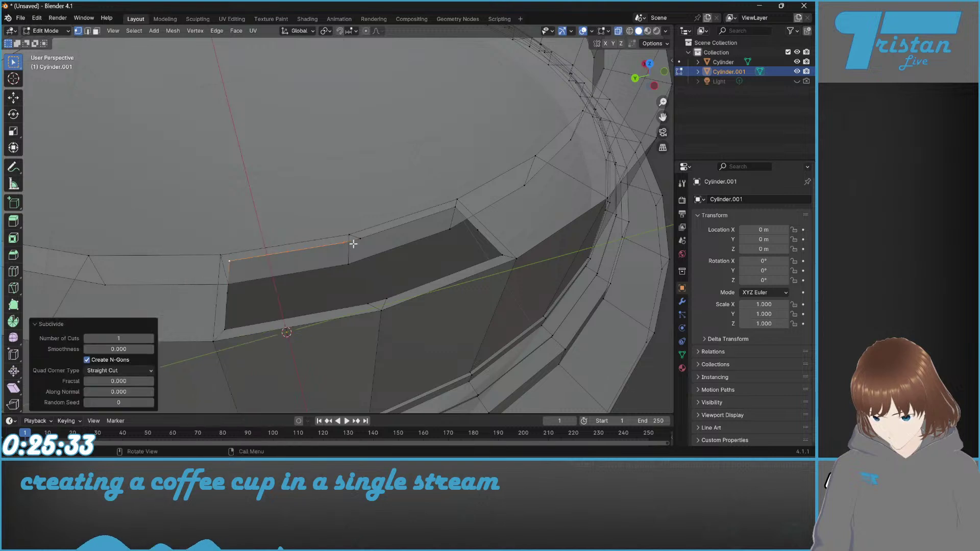
pyautogui.click(360, 238)
pyautogui.keyDown('shift'); pyautogui.click(454, 208); pyautogui.keyUp('shift')
pyautogui.hotkey('ctrl', 'v')
pyautogui.click(413, 220)
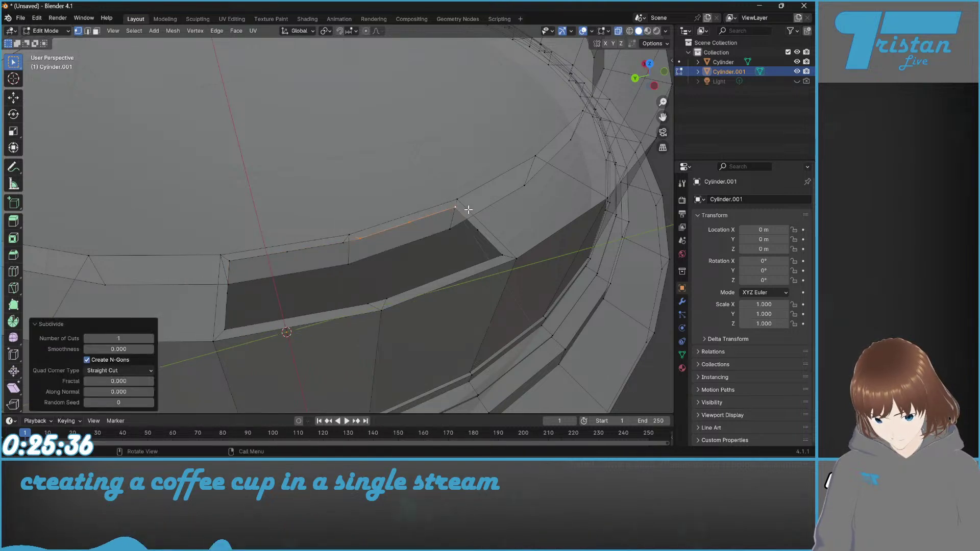
# Step: Dissolve the vertex at the near inner corner of the opening to cut the corner diagonally
pyautogui.click(229, 261)
pyautogui.press('x')
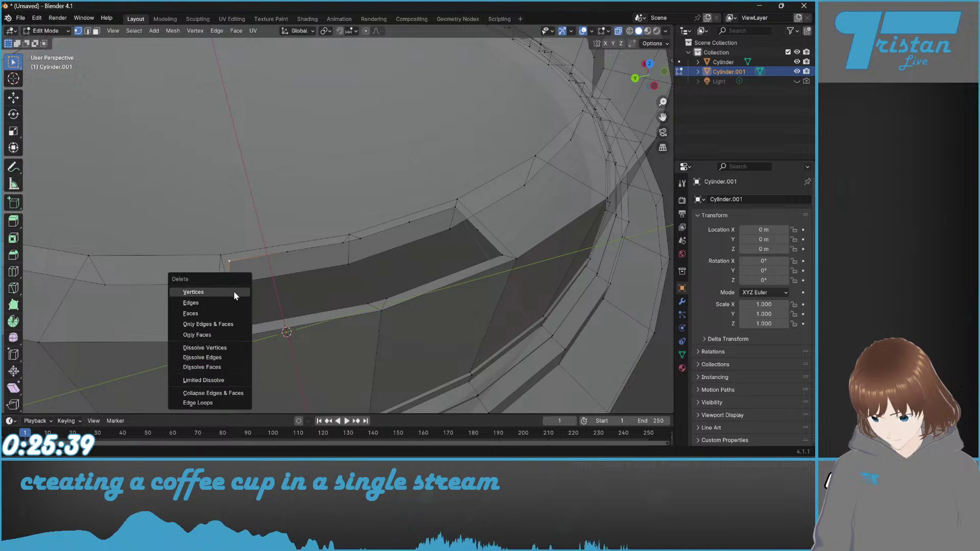
pyautogui.click(231, 290)
pyautogui.hotkey('ctrl', 'z')
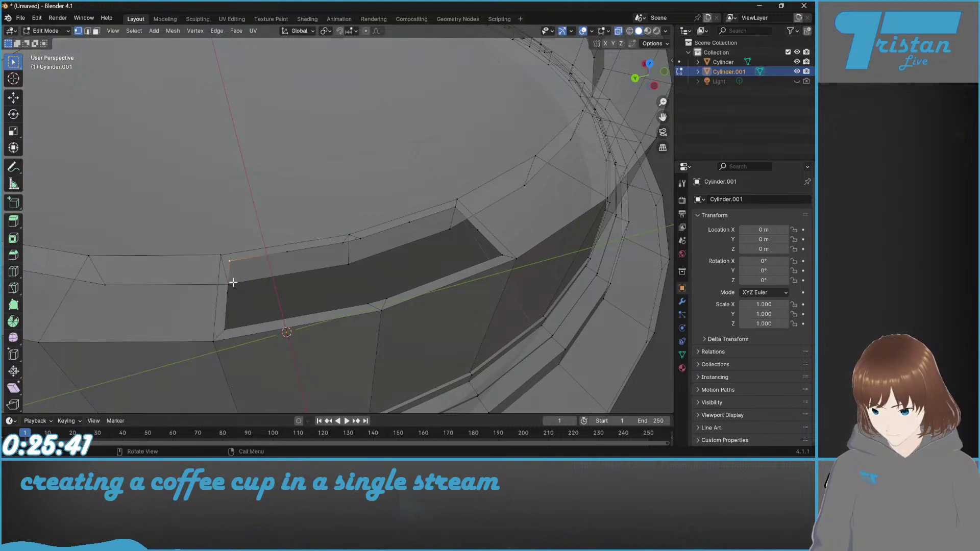
pyautogui.press('x')
pyautogui.click(208, 317)
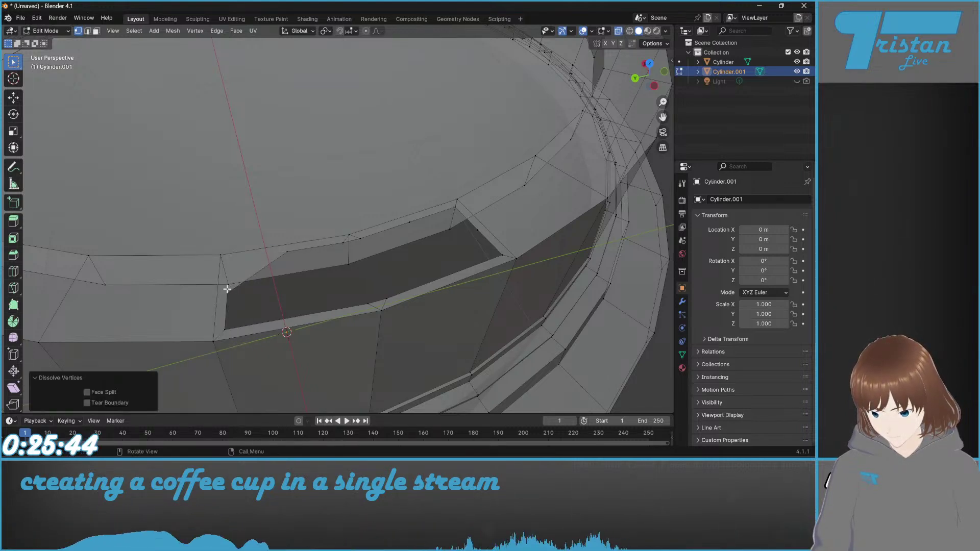
# Step: Try the Smooth tool on the two vertices of the opening's diagonal corner edge
pyautogui.click(227, 292)
pyautogui.keyDown('shift'); pyautogui.click(286, 253); pyautogui.keyUp('shift')
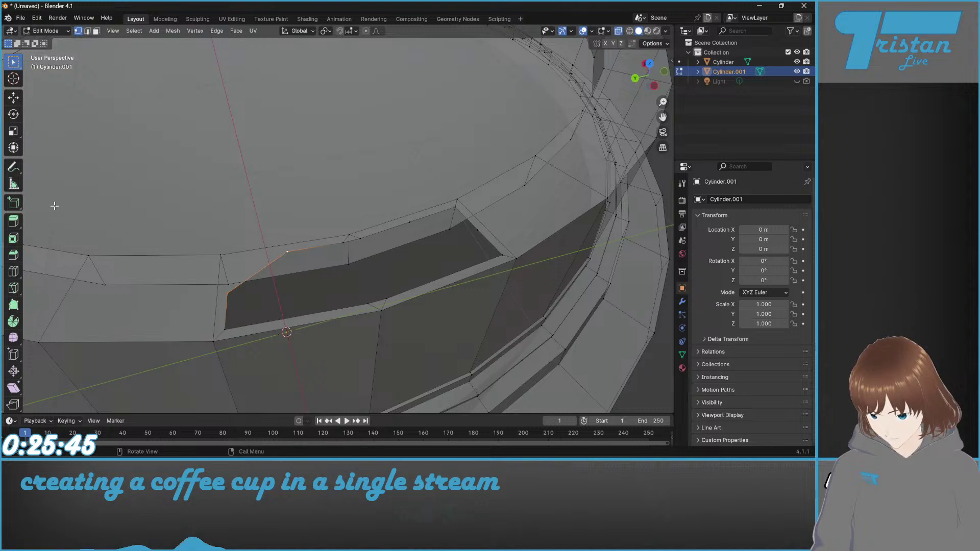
pyautogui.click(13, 338)
pyautogui.moveTo(251, 237); pyautogui.dragTo(230, 108)
pyautogui.hotkey('ctrl', 'z')
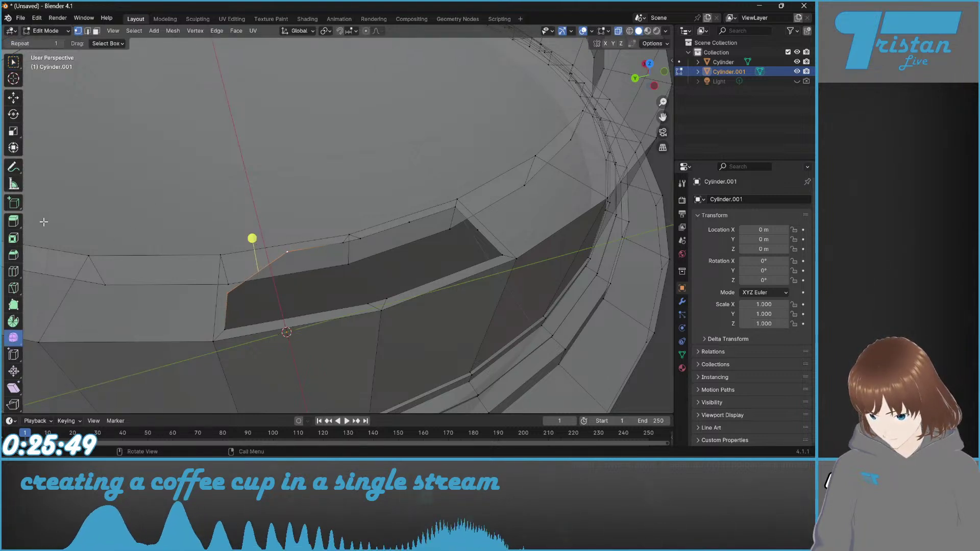
# Step: Subdivide the diagonal corner edge with 10 cuts
pyautogui.rightClick(251, 274)
pyautogui.click(254, 266)
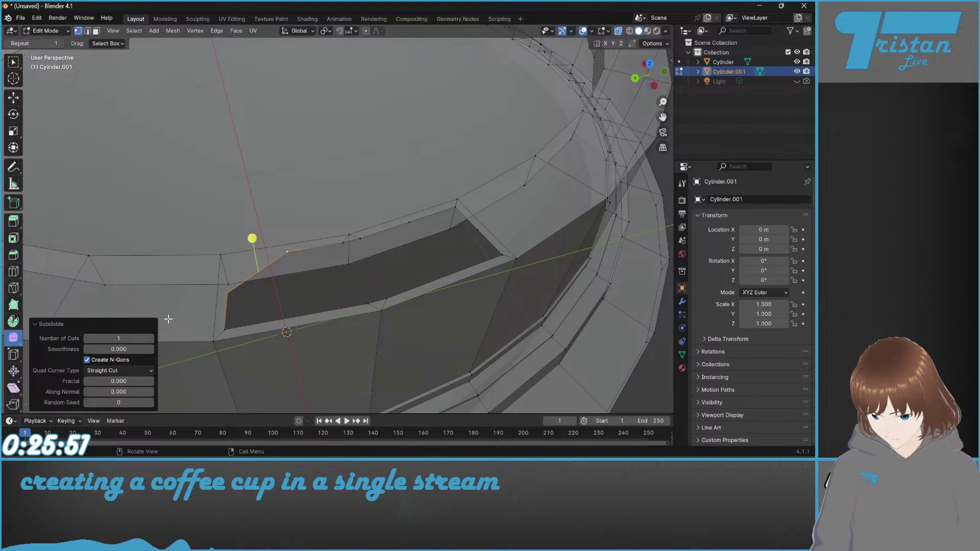
pyautogui.click(132, 340)
pyautogui.write('10')
pyautogui.press('Return')
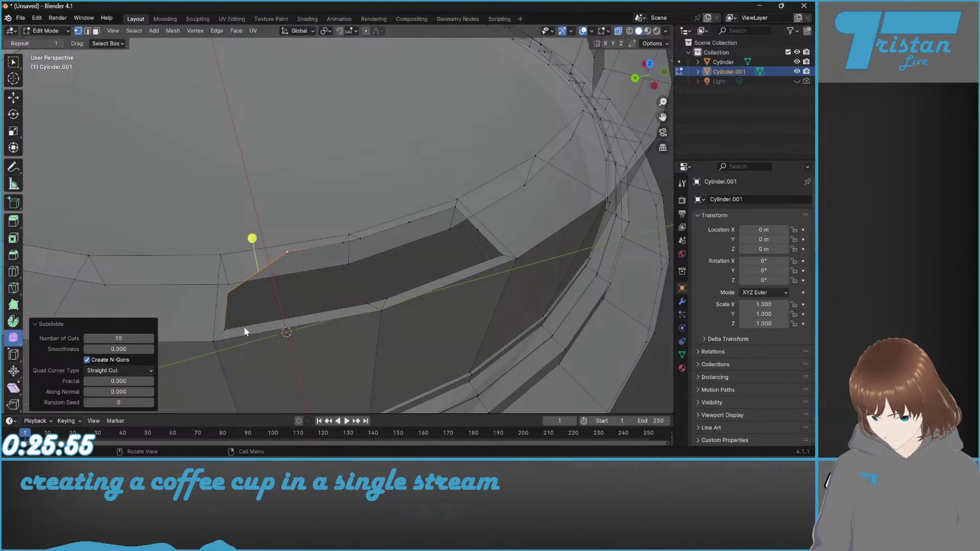
# Step: Undo the corner dissolve and the edge subdivisions around the opening
pyautogui.hotkey('ctrl', 'z')
pyautogui.hotkey('ctrl', 'z')
pyautogui.hotkey('ctrl', 'z')
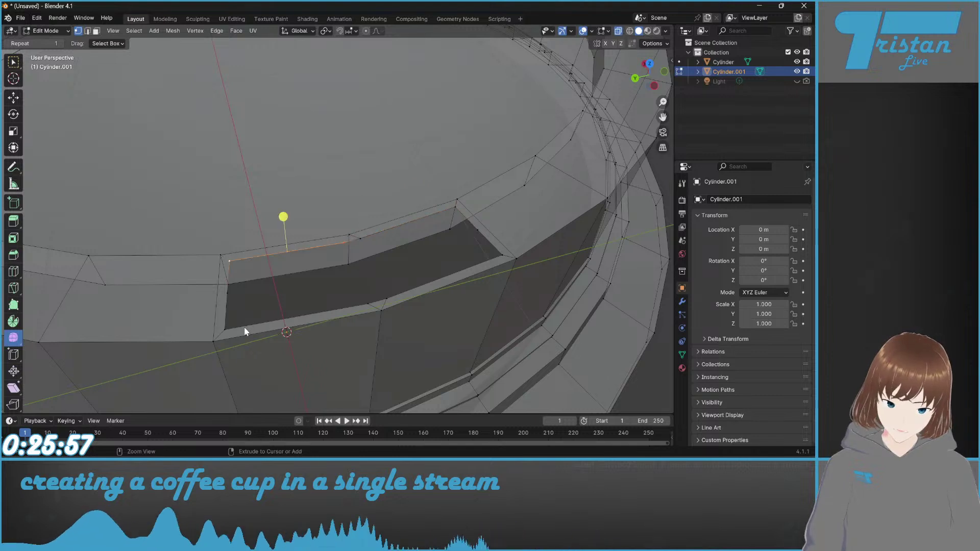
pyautogui.hotkey('ctrl', 'z')
pyautogui.hotkey('ctrl', 'z')
pyautogui.hotkey('ctrl', 'z')
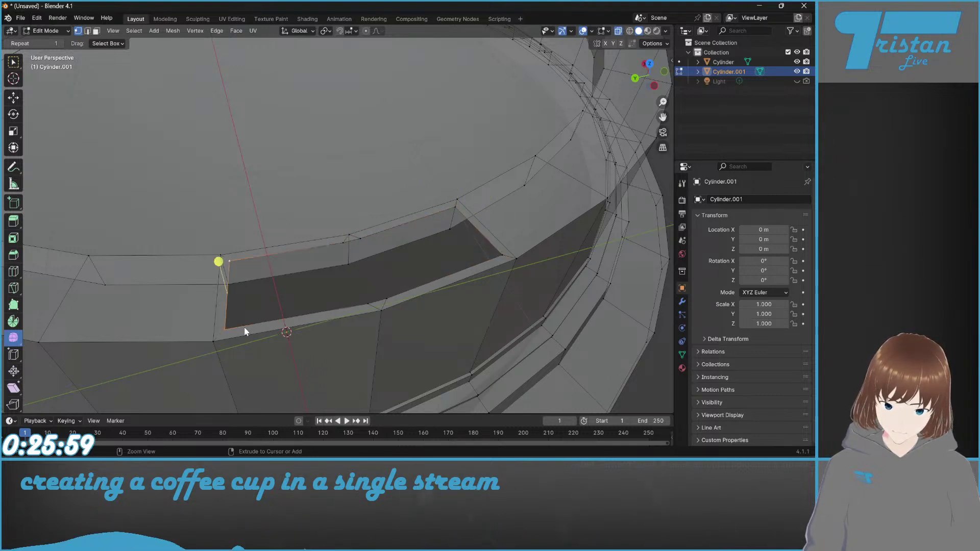
pyautogui.hotkey('ctrl', 'z')
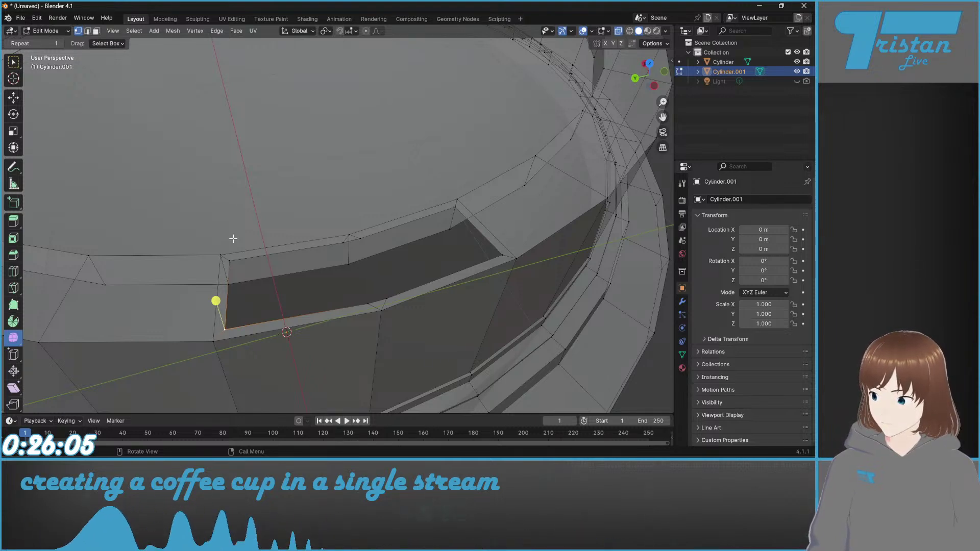
pyautogui.hotkey('ctrl', 'z')
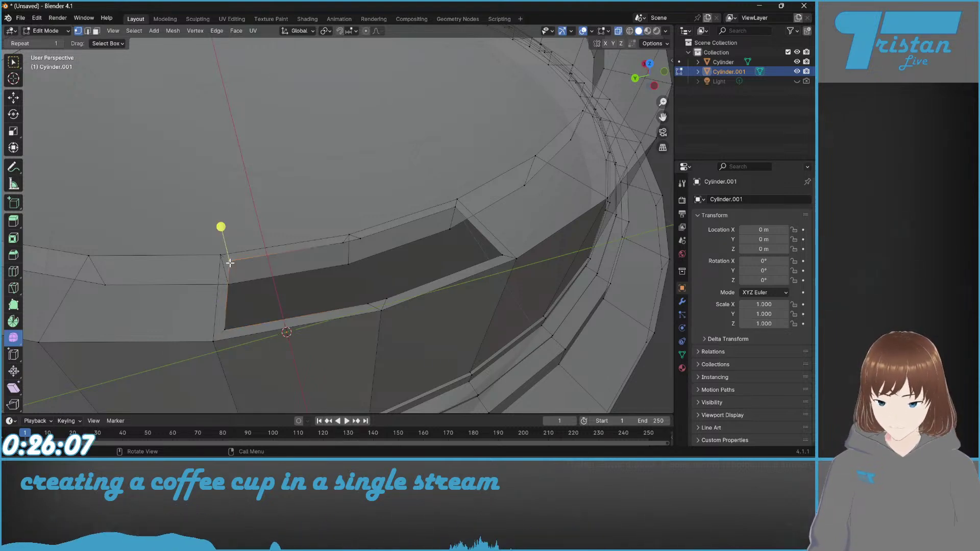
# Step: Try to bevel and then inset the opening's near inner corner vertex
pyautogui.rightClick(228, 261)
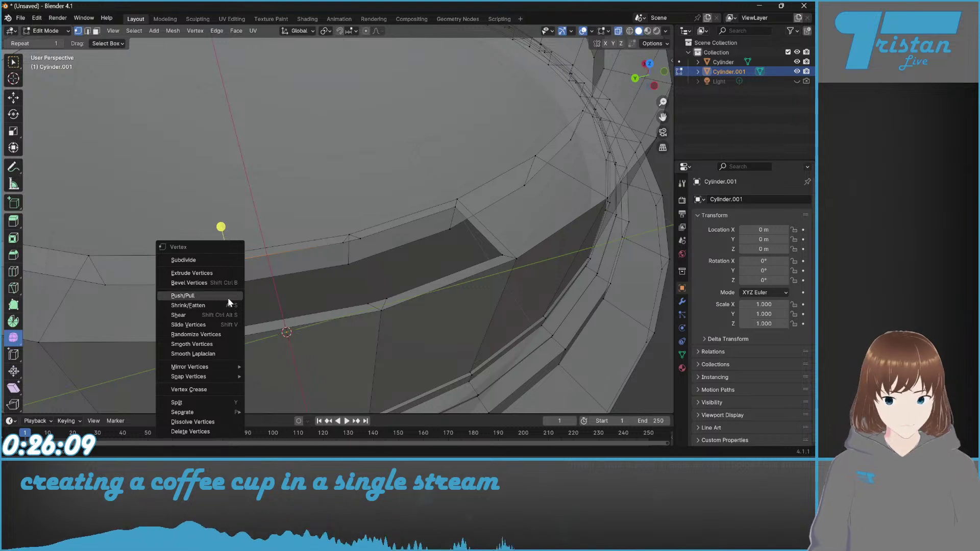
pyautogui.click(15, 254)
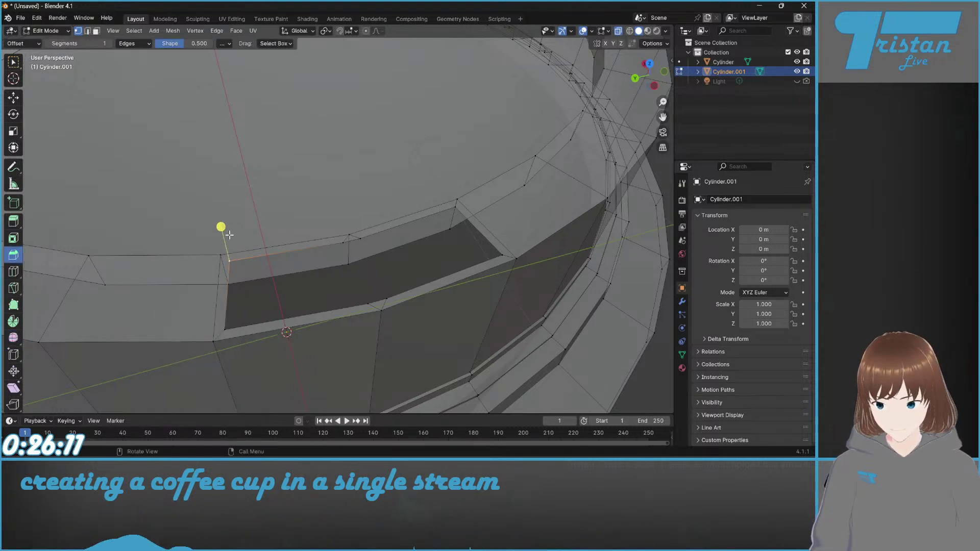
pyautogui.moveTo(225, 248)
pyautogui.mouseDown()
pyautogui.moveTo(215, 179)
pyautogui.moveTo(224, 234)
pyautogui.mouseUp()
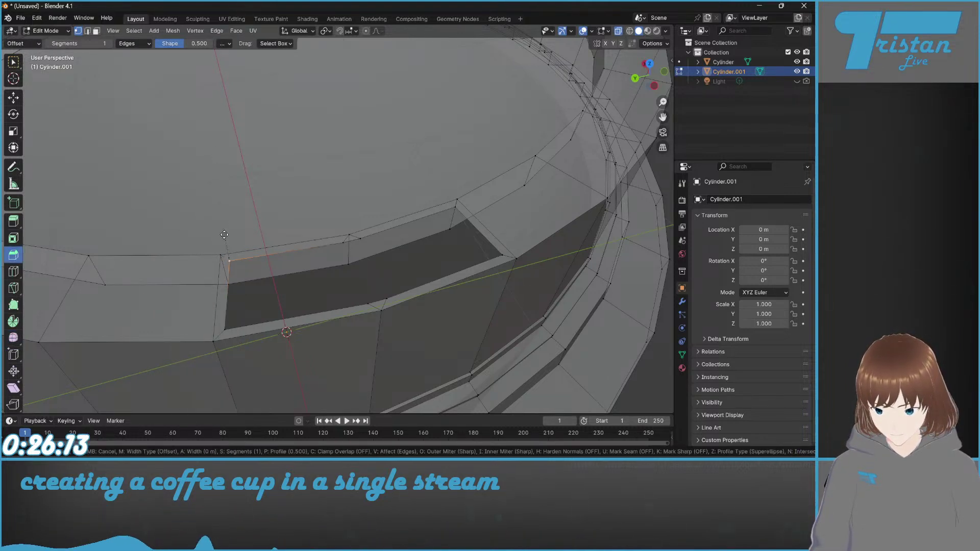
pyautogui.click(231, 282)
pyautogui.hotkey('shift', 'space')
pyautogui.press('i')
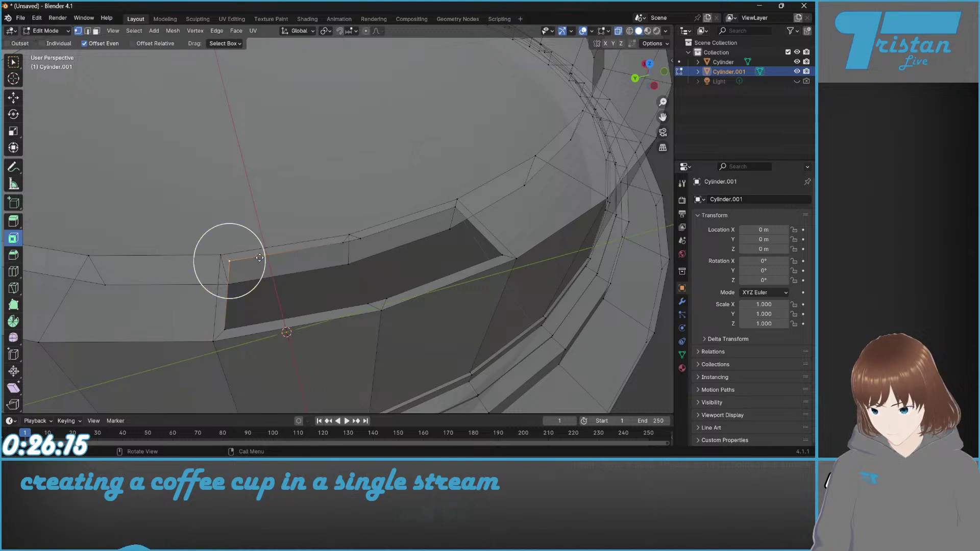
pyautogui.moveTo(262, 251); pyautogui.dragTo(219, 299)
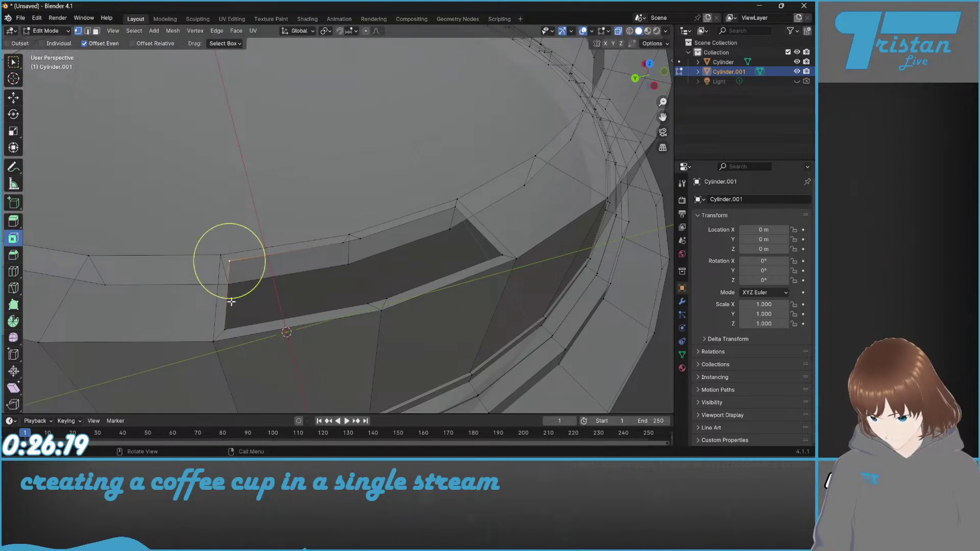
# Step: Subdivide the near short edge and the adjoining inner long edge of the opening with one cut each
pyautogui.rightClick(228, 291)
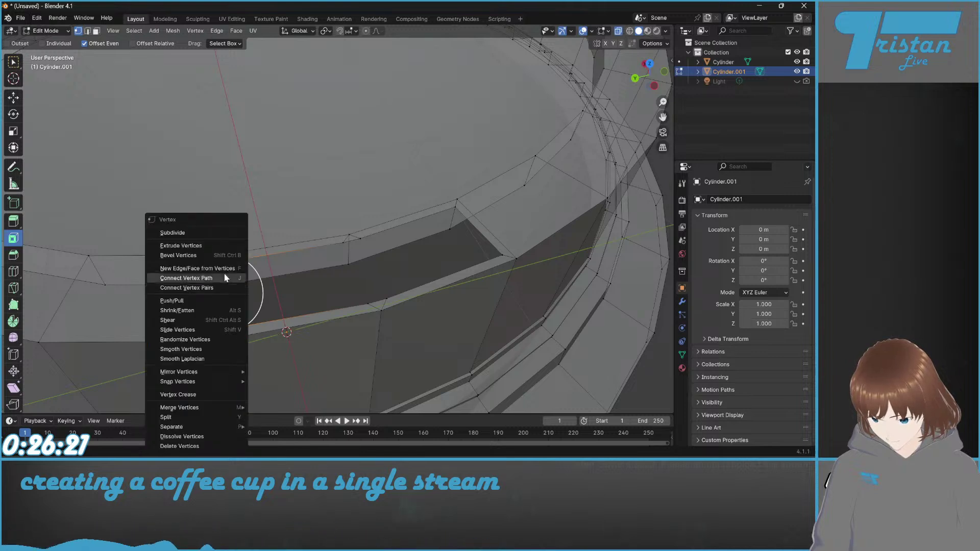
pyautogui.click(197, 233)
pyautogui.click(343, 243)
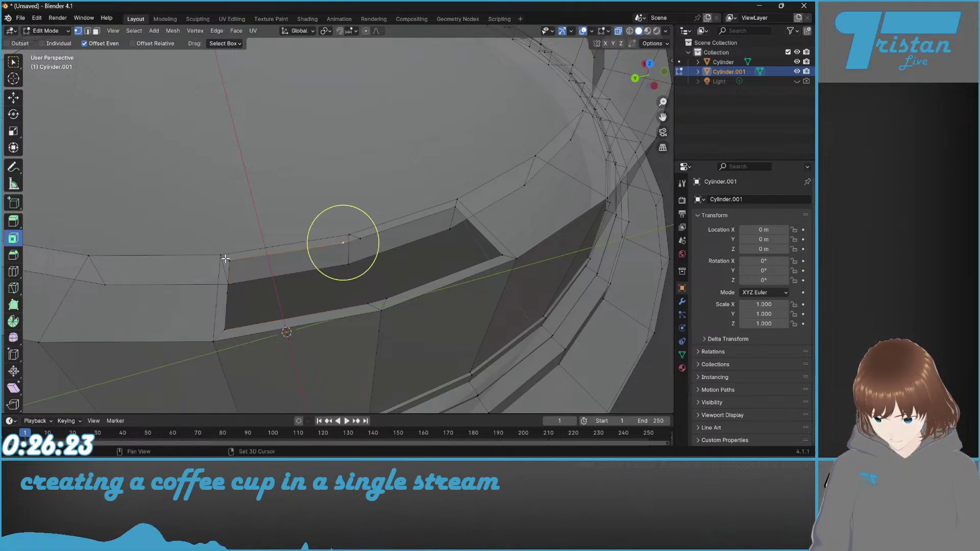
pyautogui.keyDown('shift'); pyautogui.click(231, 261); pyautogui.keyUp('shift')
pyautogui.rightClick(226, 227)
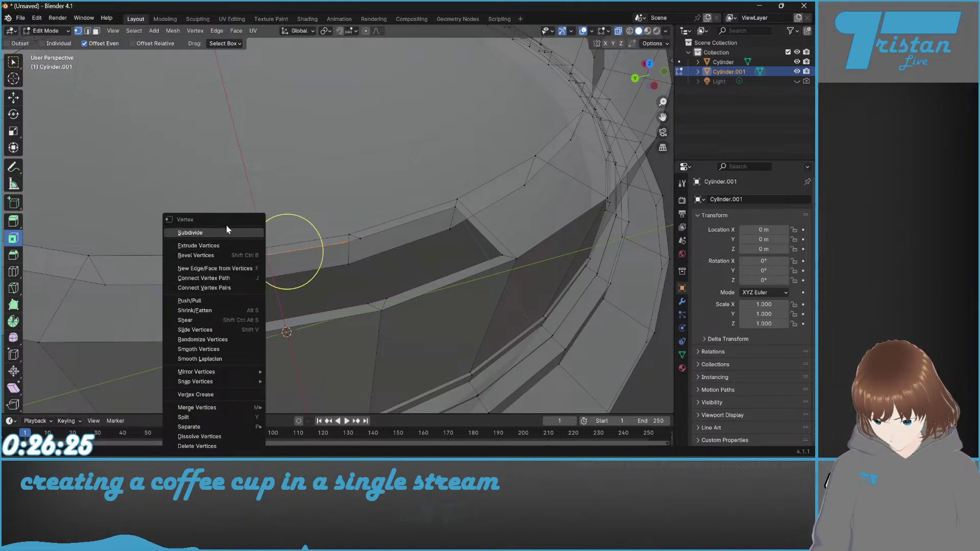
pyautogui.click(184, 230)
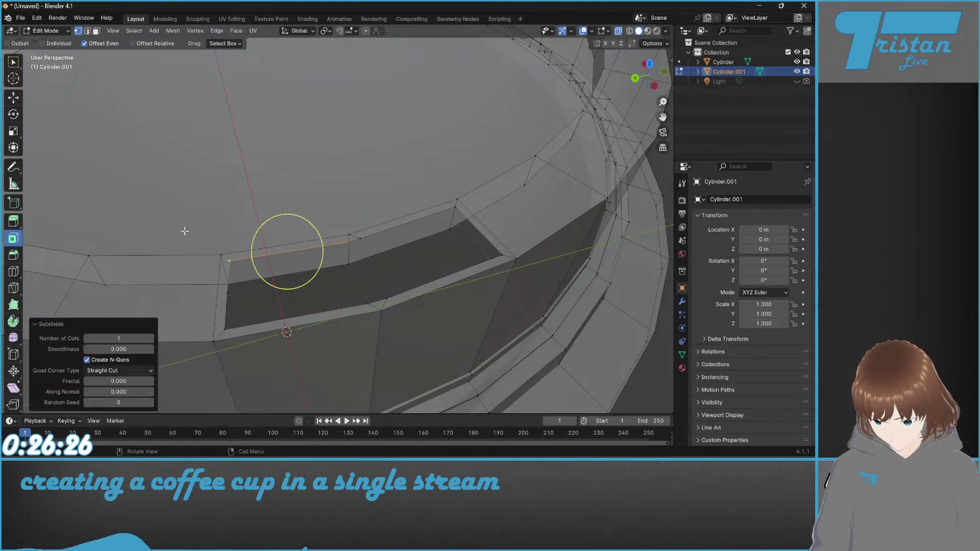
# Step: Fill a triangular face between the opening's near inner corner vertex and the midpoints of its two adjoining edges
pyautogui.click(230, 215)
pyautogui.click(229, 293)
pyautogui.keyDown('shift'); pyautogui.click(290, 254); pyautogui.keyUp('shift')
pyautogui.scroll(2, 259, 267)
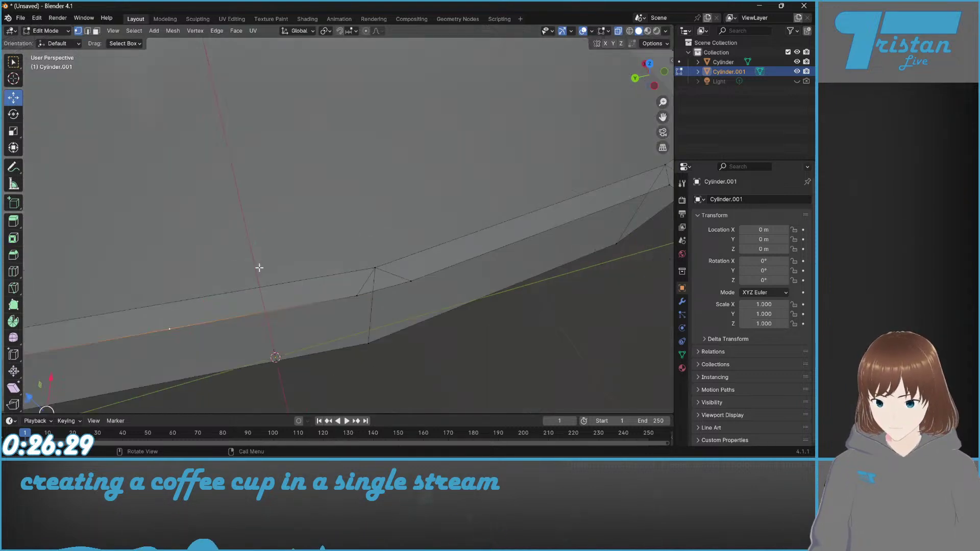
pyautogui.scroll(-1, 237, 279)
pyautogui.keyDown('shift'); pyautogui.moveTo(219, 285); pyautogui.dragTo(297, 265, button='middle'); pyautogui.keyUp('shift')
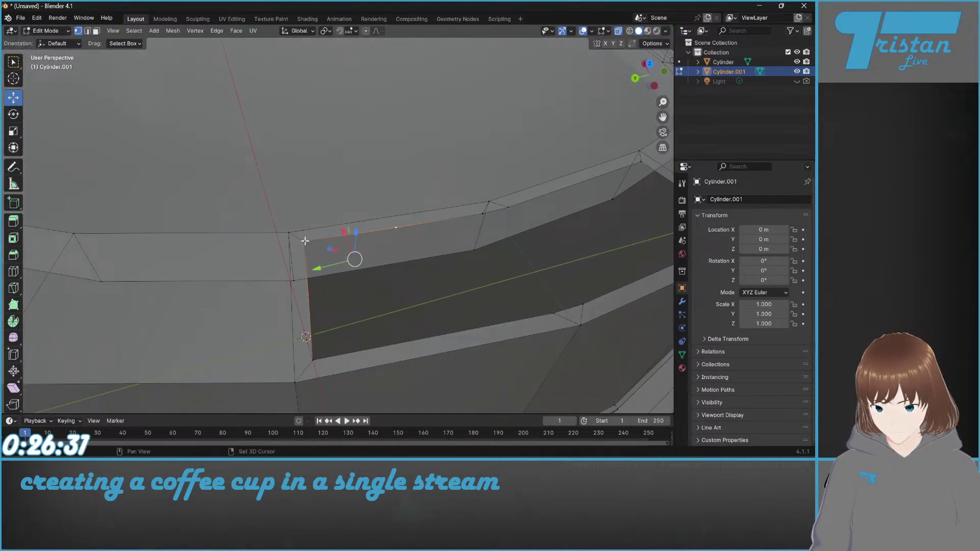
pyautogui.press('f')
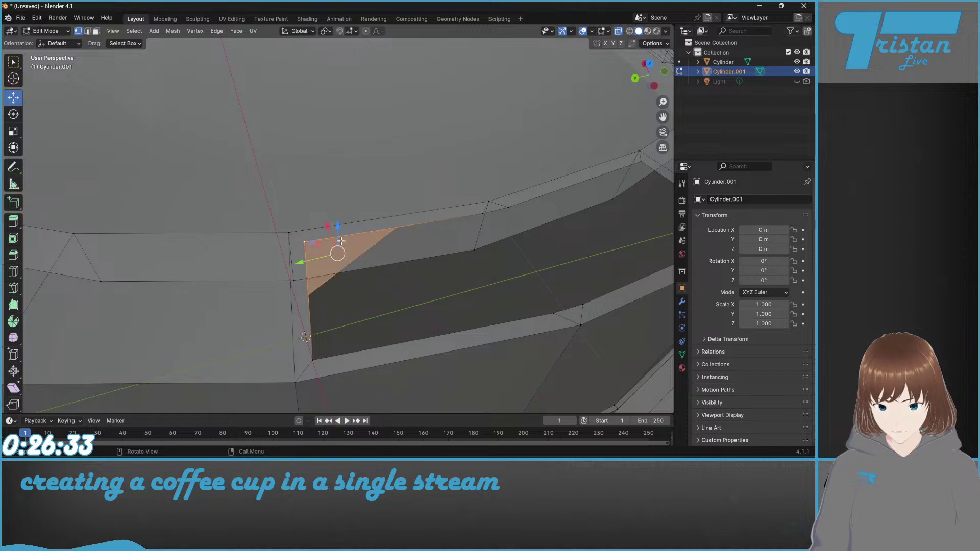
# Step: Try to round the triangular corner face with the Smooth Vertices tool
pyautogui.click(17, 340)
pyautogui.moveTo(342, 222); pyautogui.dragTo(339, 195)
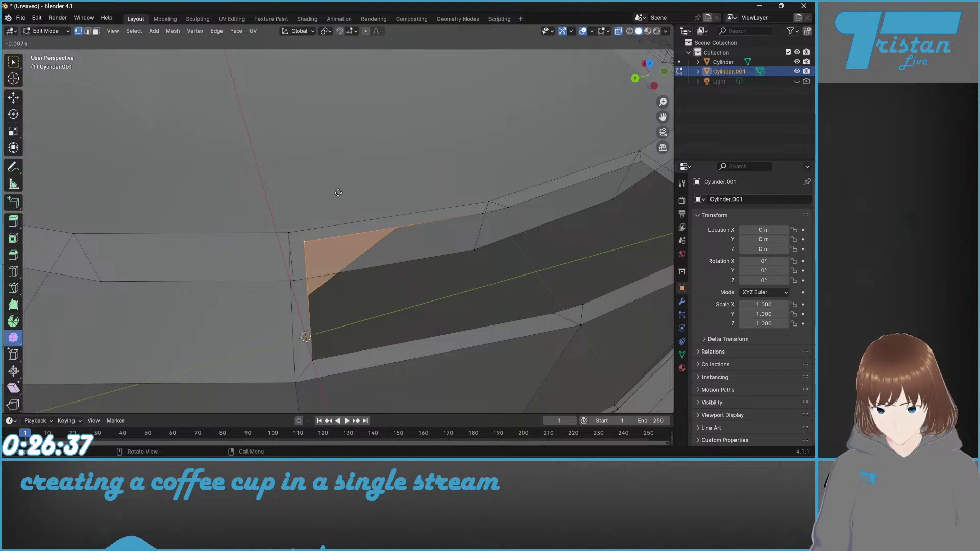
pyautogui.moveTo(332, 113); pyautogui.dragTo(329, 96)
# Step: Undo the smoothing attempt, the triangular corner face and the edge subdivisions around the opening
pyautogui.hotkey('ctrl', 'z')
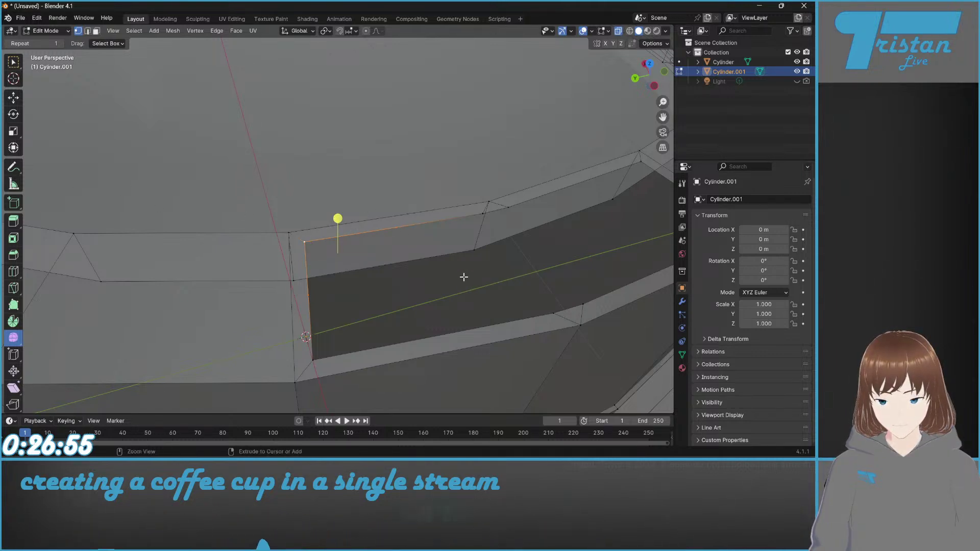
pyautogui.hotkey('ctrl', 'z')
pyautogui.hotkey('ctrl', 'z')
pyautogui.hotkey('ctrl', 'z')
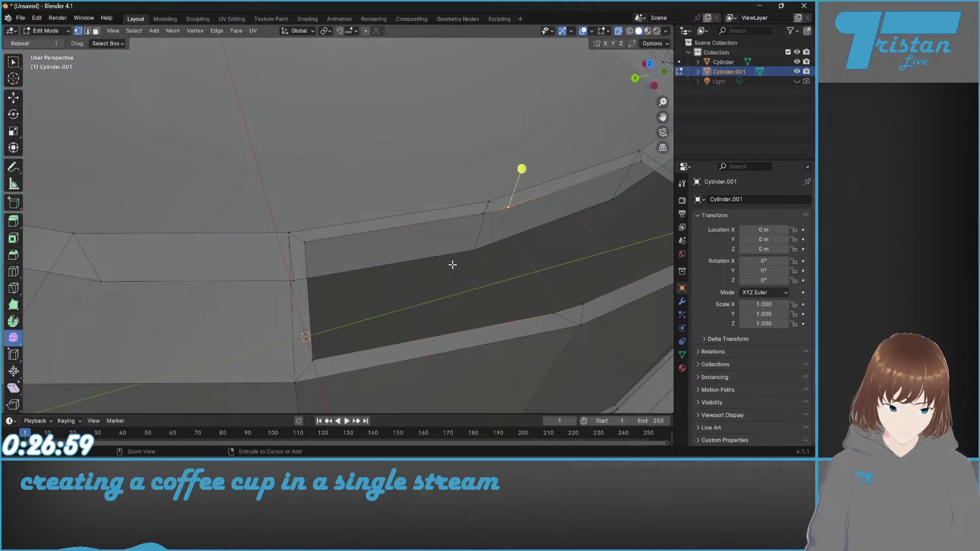
pyautogui.hotkey('ctrl', 'z')
pyautogui.hotkey('ctrl', 'z')
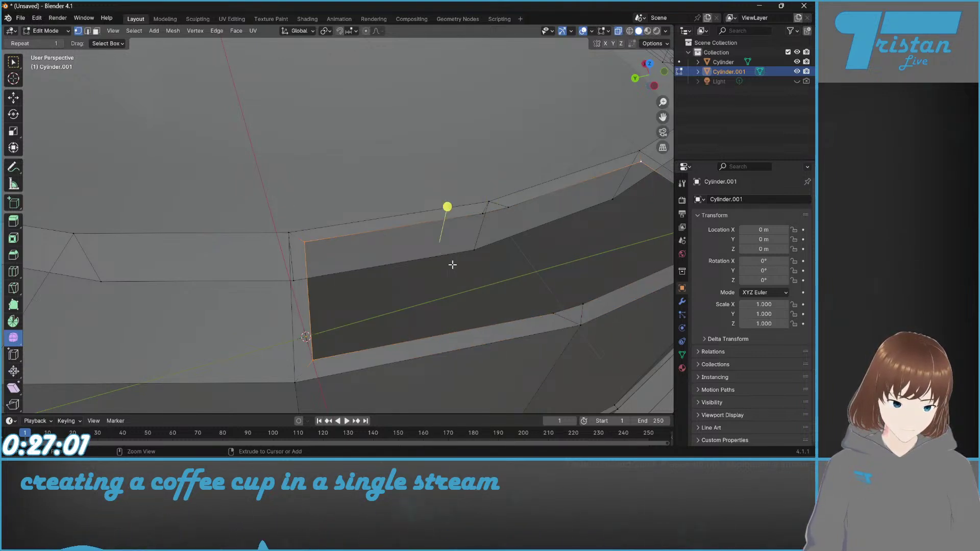
# Step: Delete the vertices of the inset loop around the drinking opening, both middle ones and all four corner ones
pyautogui.moveTo(515, 286); pyautogui.dragTo(479, 285, button='middle')
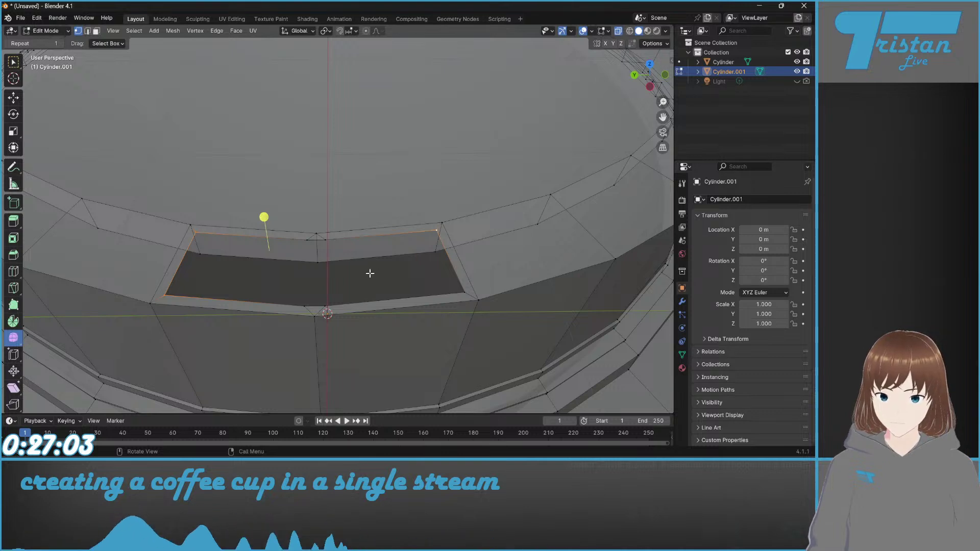
pyautogui.keyDown('shift'); pyautogui.moveTo(324, 263); pyautogui.dragTo(346, 233, button='middle'); pyautogui.keyUp('shift')
pyautogui.click(340, 225)
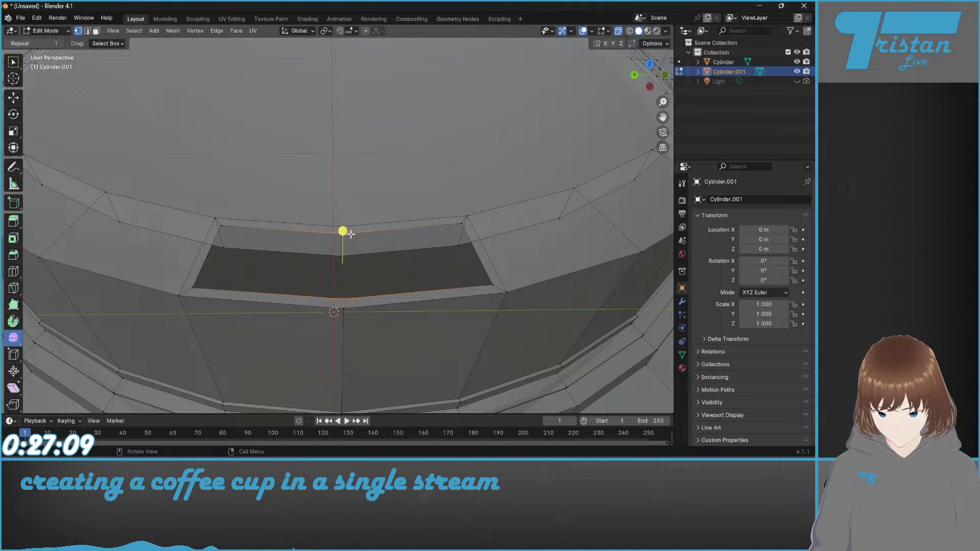
pyautogui.press('x')
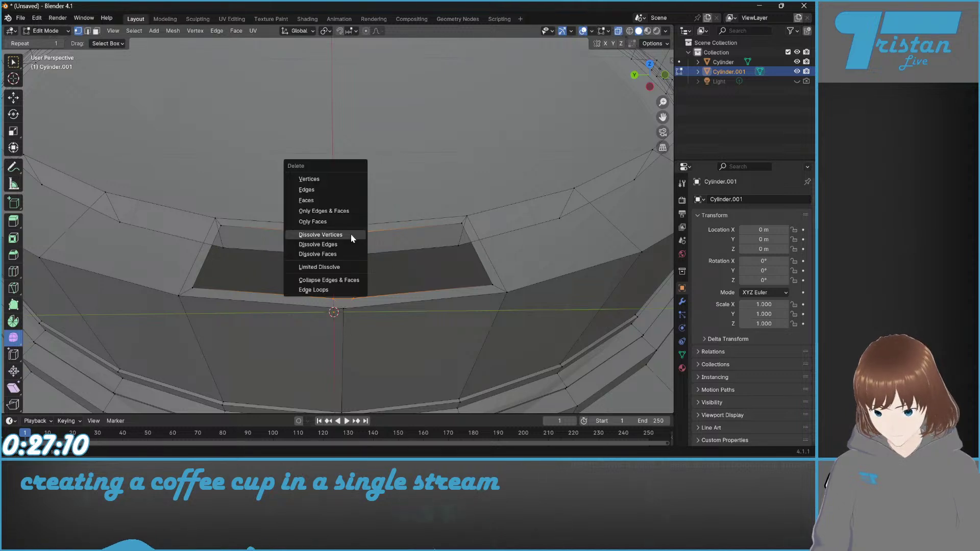
pyautogui.click(337, 179)
pyautogui.keyDown('shift'); pyautogui.click(192, 288); pyautogui.keyUp('shift')
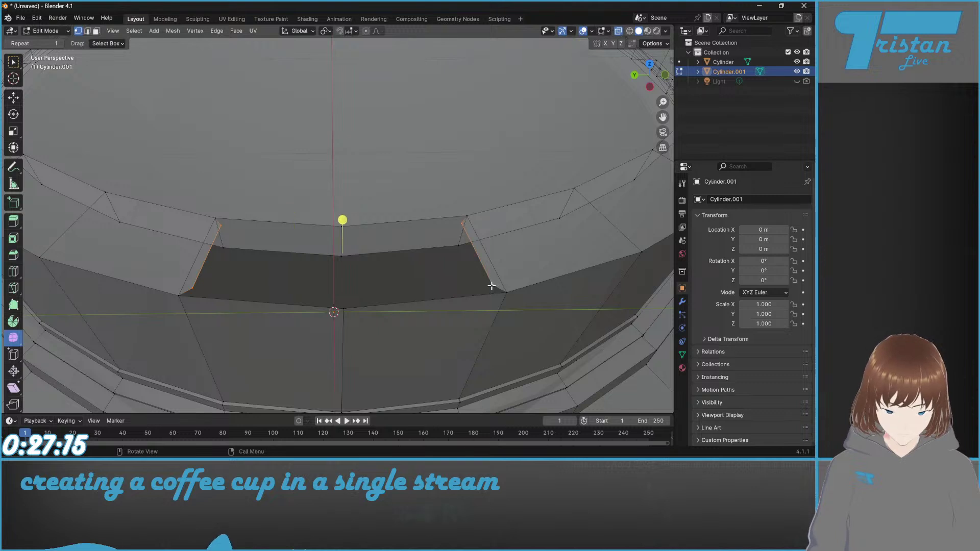
pyautogui.press('x')
pyautogui.click(476, 286)
# Step: Close the drinking opening by filling each half with a four-vertex face, and return to Object Mode
pyautogui.click(342, 225)
pyautogui.keyDown('shift'); pyautogui.click(338, 306); pyautogui.keyUp('shift')
pyautogui.click(215, 218)
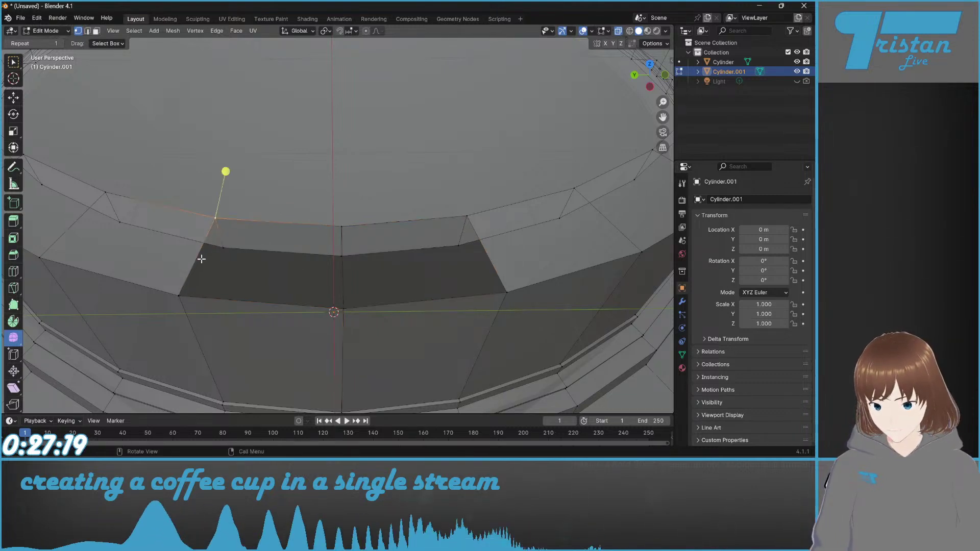
pyautogui.keyDown('shift'); pyautogui.click(178, 296); pyautogui.keyUp('shift')
pyautogui.keyDown('shift'); pyautogui.click(342, 309); pyautogui.keyUp('shift')
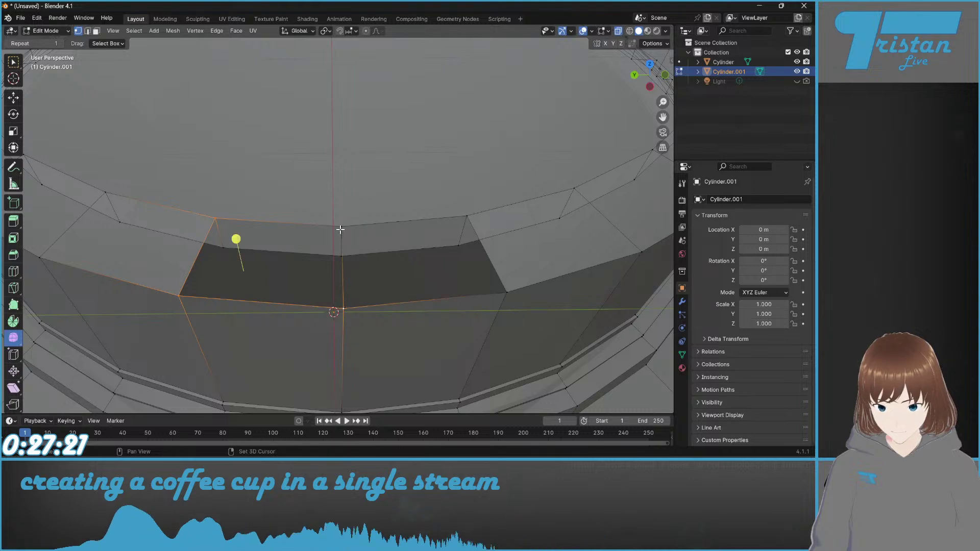
pyautogui.keyDown('shift'); pyautogui.click(341, 226); pyautogui.keyUp('shift')
pyautogui.click(466, 216)
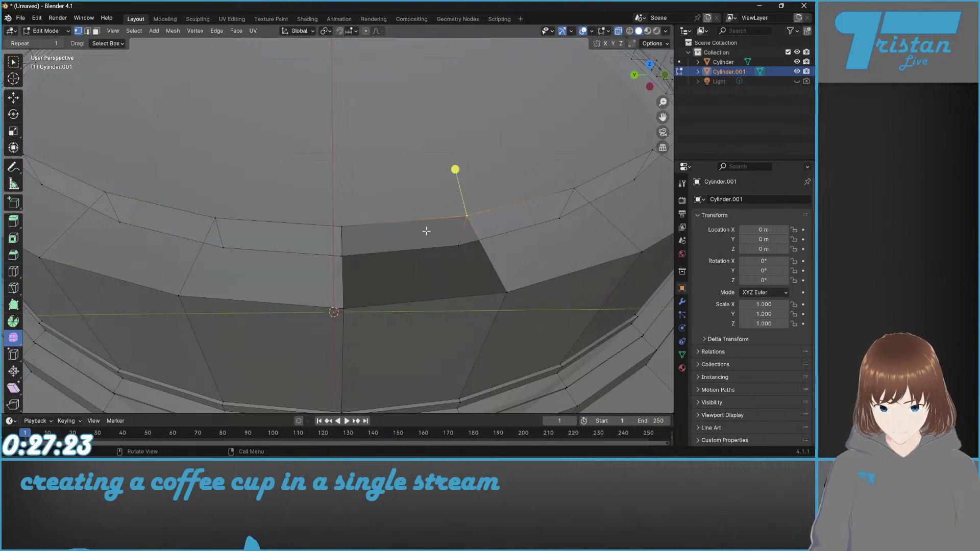
pyautogui.keyDown('shift'); pyautogui.click(340, 226); pyautogui.keyUp('shift')
pyautogui.keyDown('shift'); pyautogui.click(343, 309); pyautogui.keyUp('shift')
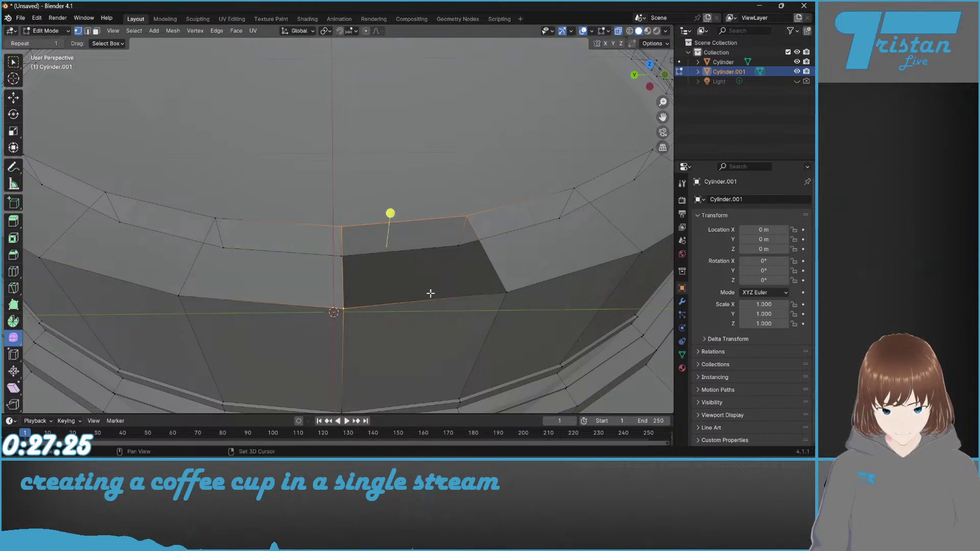
pyautogui.keyDown('shift'); pyautogui.click(508, 292); pyautogui.keyUp('shift')
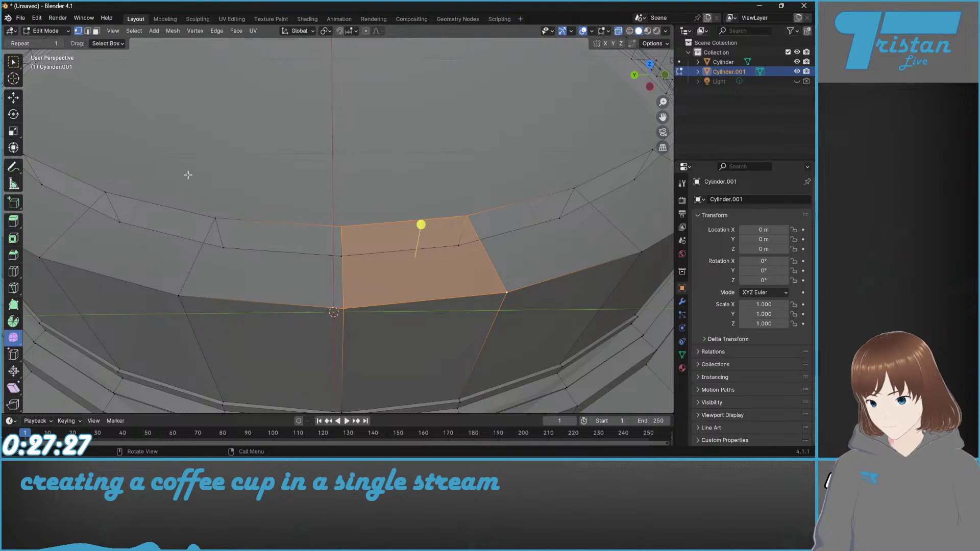
pyautogui.press('Tab')
pyautogui.click(217, 118)
pyautogui.click(124, 31)
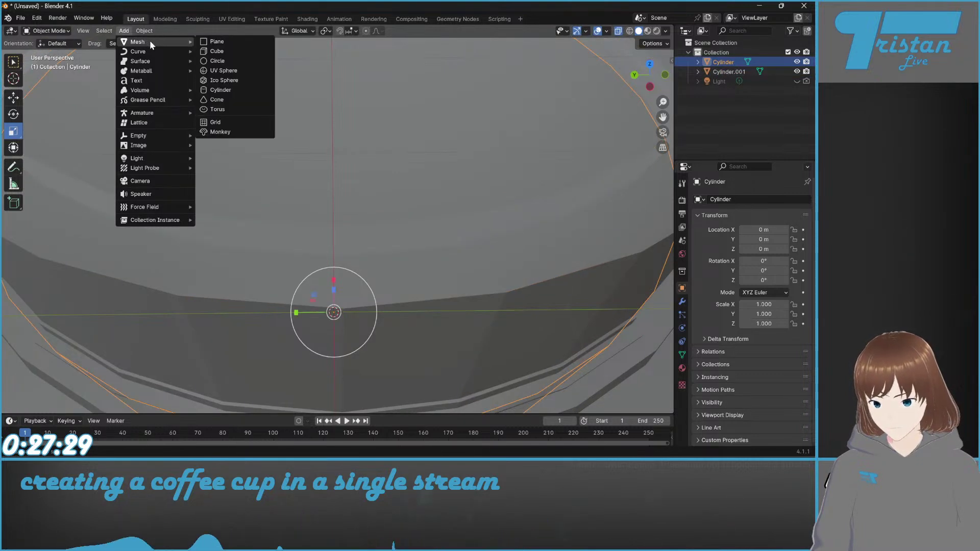
pyautogui.click(260, 89)
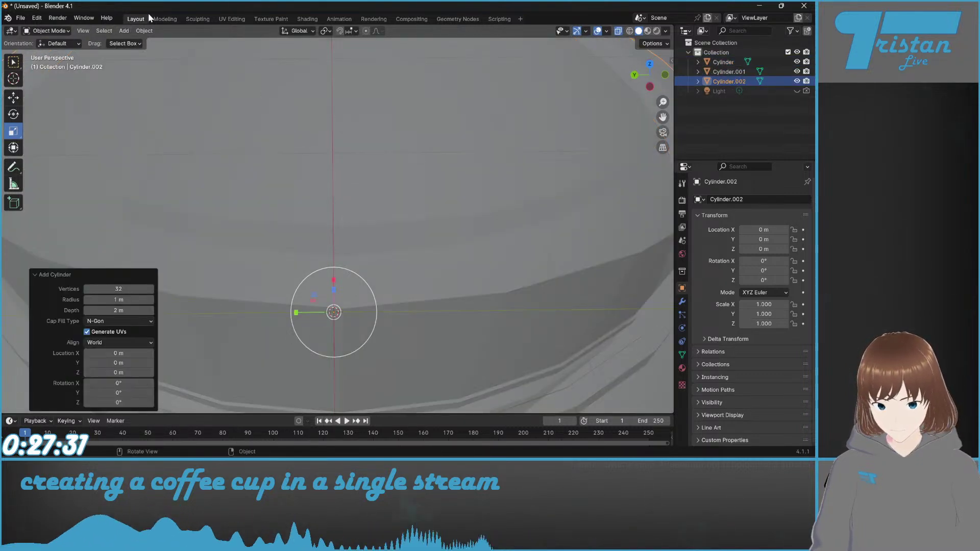
pyautogui.hotkey('ctrl', 'z')
# Step: Add a UV sphere and raise it to a Z location of 1.53 m
pyautogui.click(125, 30)
pyautogui.moveTo(165, 41)
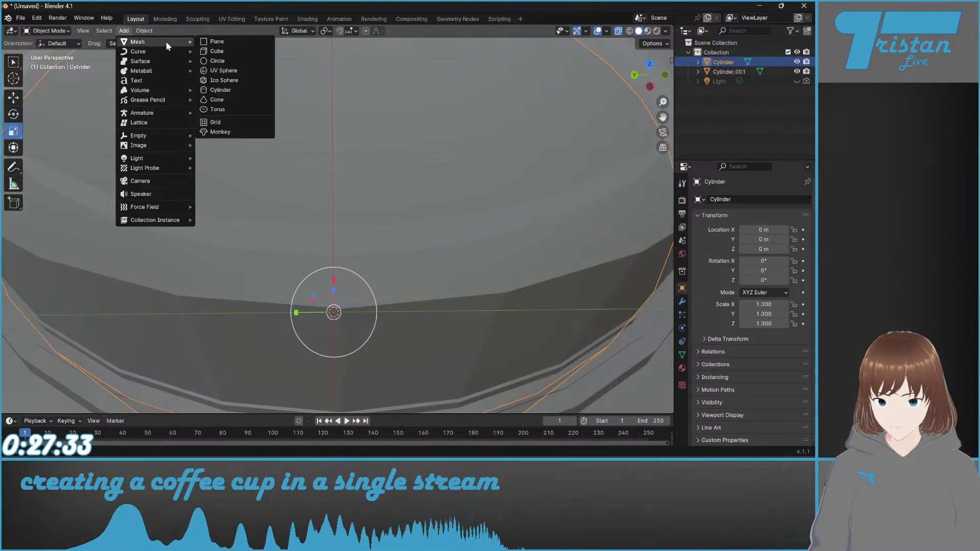
pyautogui.click(239, 71)
pyautogui.moveTo(347, 168); pyautogui.dragTo(493, 263, button='middle')
pyautogui.moveTo(767, 248); pyautogui.dragTo(843, 248)
# Step: Set the sphere's scale to 0.13 in X, 0.17 in Y and 1 in Z
pyautogui.scroll(3, 381, 167)
pyautogui.keyDown('shift'); pyautogui.moveTo(381, 167); pyautogui.dragTo(413, 213, button='middle'); pyautogui.keyUp('shift')
pyautogui.scroll(-1, 400, 285)
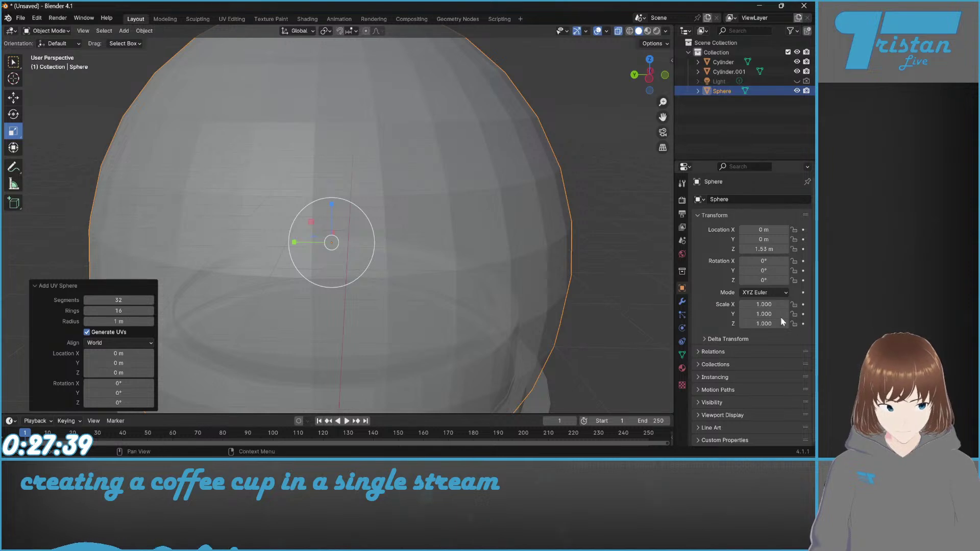
pyautogui.moveTo(764, 305); pyautogui.dragTo(727, 324)
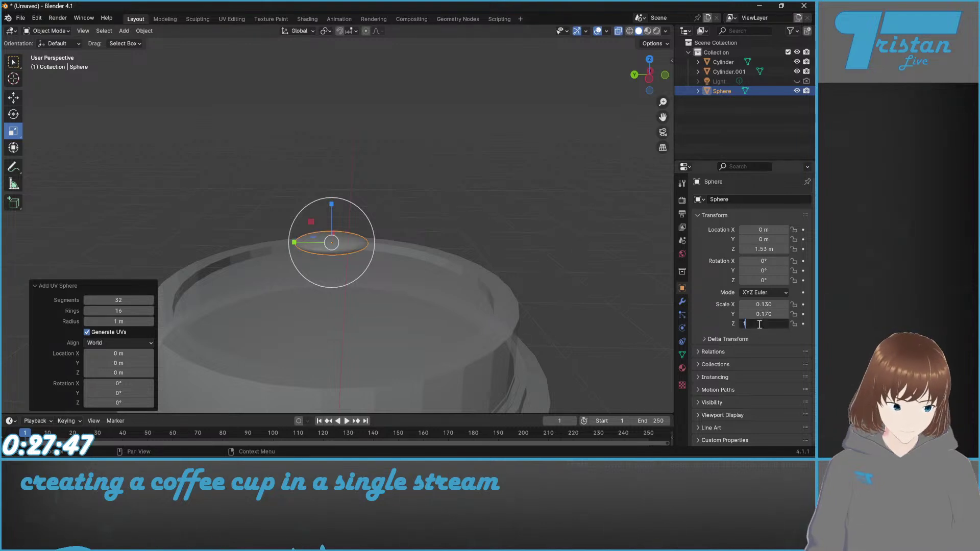
pyautogui.press('Return')
# Step: Try moving the sphere about -0.65 m along X, and reset its X and Y location to 0
pyautogui.moveTo(292, 290); pyautogui.dragTo(158, 187, button='middle')
pyautogui.click(13, 97)
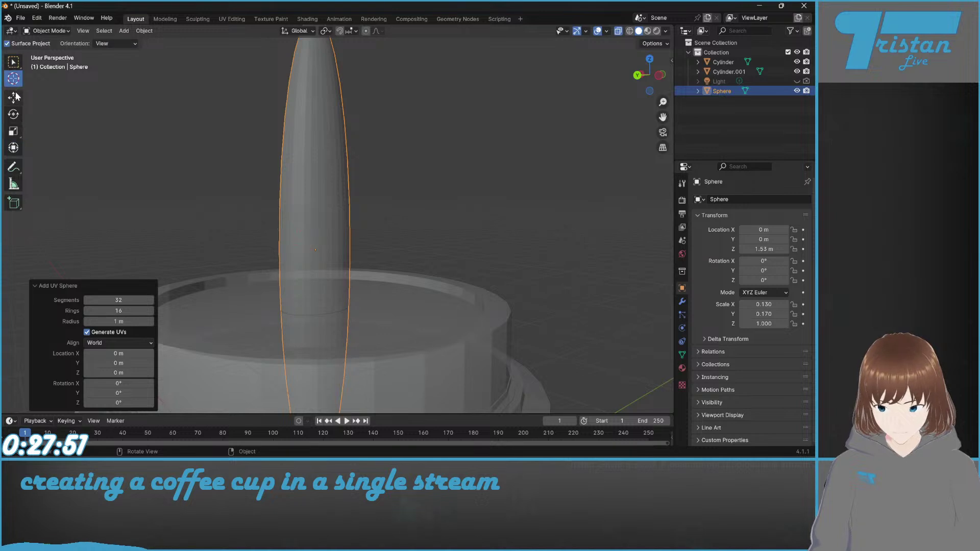
pyautogui.moveTo(284, 254); pyautogui.dragTo(401, 294)
pyautogui.moveTo(401, 294); pyautogui.dragTo(516, 332, button='middle')
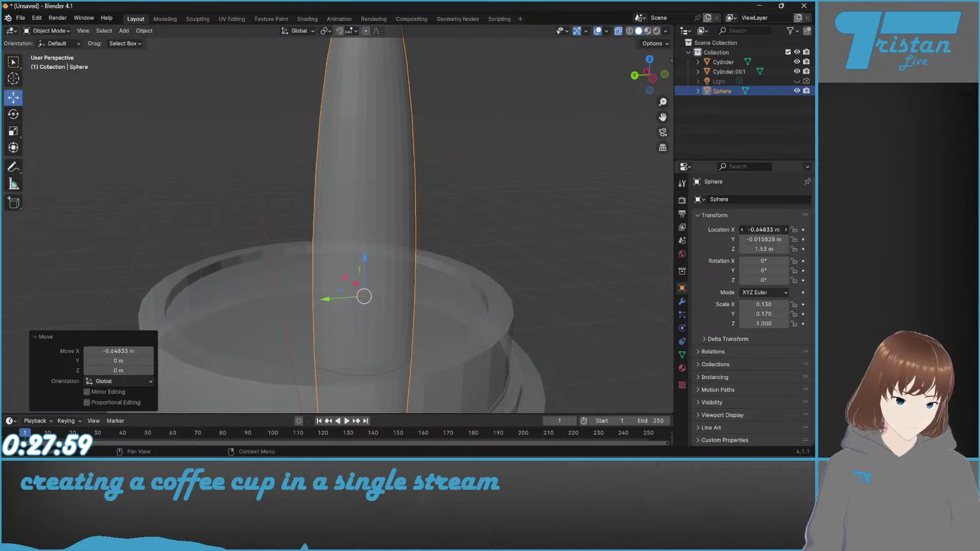
pyautogui.press('BackSpace')
pyautogui.press('BackSpace')
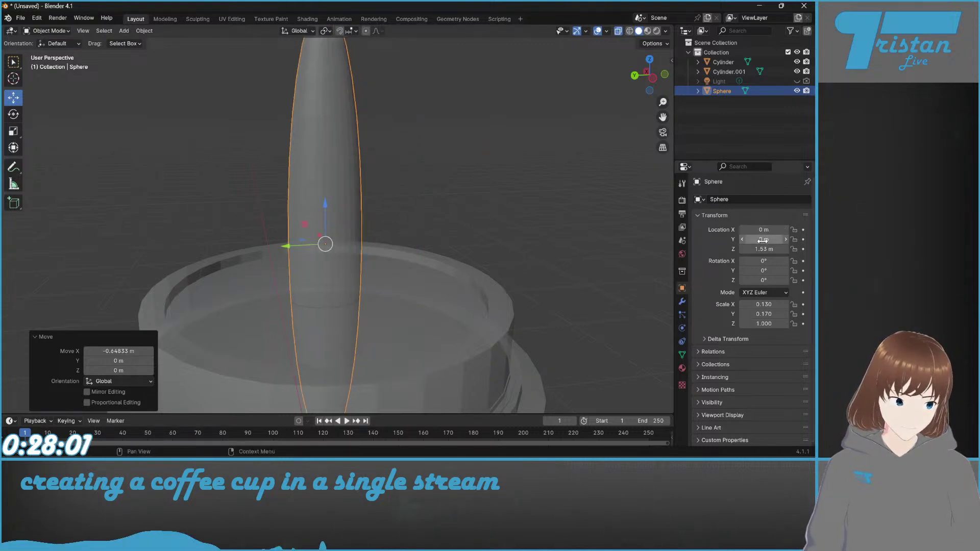
# Step: Place the sphere over the lid's rim by setting its X location to 0.9 m
pyautogui.moveTo(764, 230); pyautogui.dragTo(748, 229)
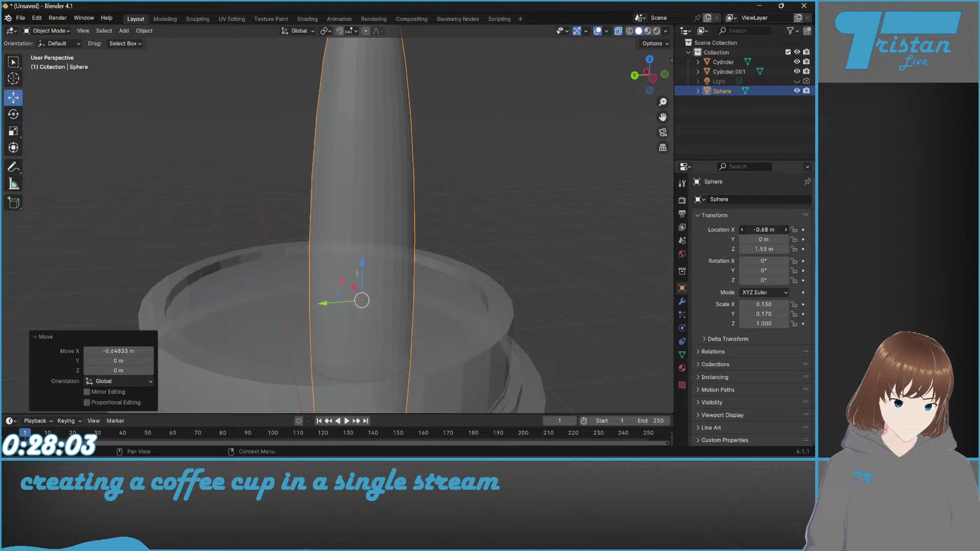
pyautogui.moveTo(403, 207); pyautogui.dragTo(393, 240, button='middle')
pyautogui.moveTo(764, 229); pyautogui.dragTo(789, 230)
pyautogui.scroll(2, 509, 250)
pyautogui.moveTo(289, 218); pyautogui.dragTo(300, 262, button='middle')
pyautogui.click(649, 75)
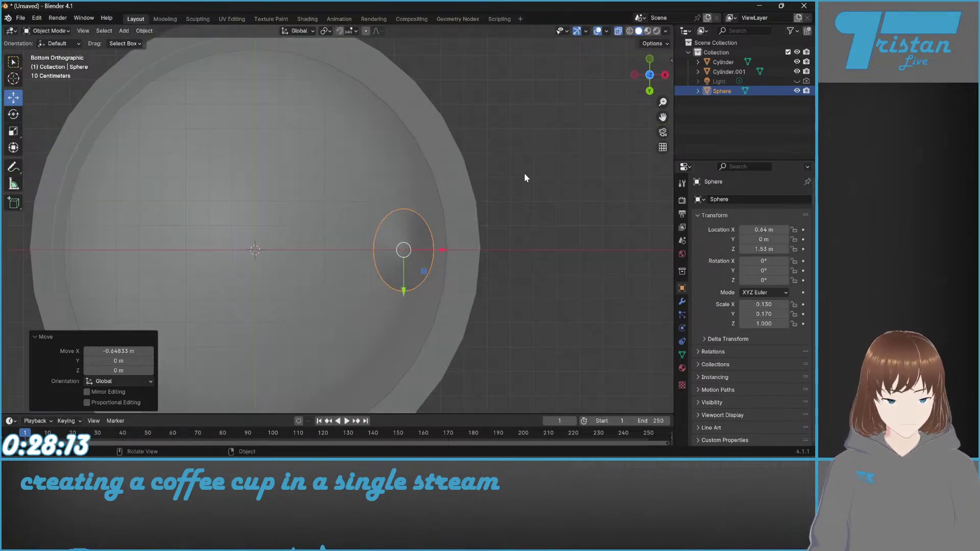
pyautogui.moveTo(766, 230); pyautogui.dragTo(773, 230)
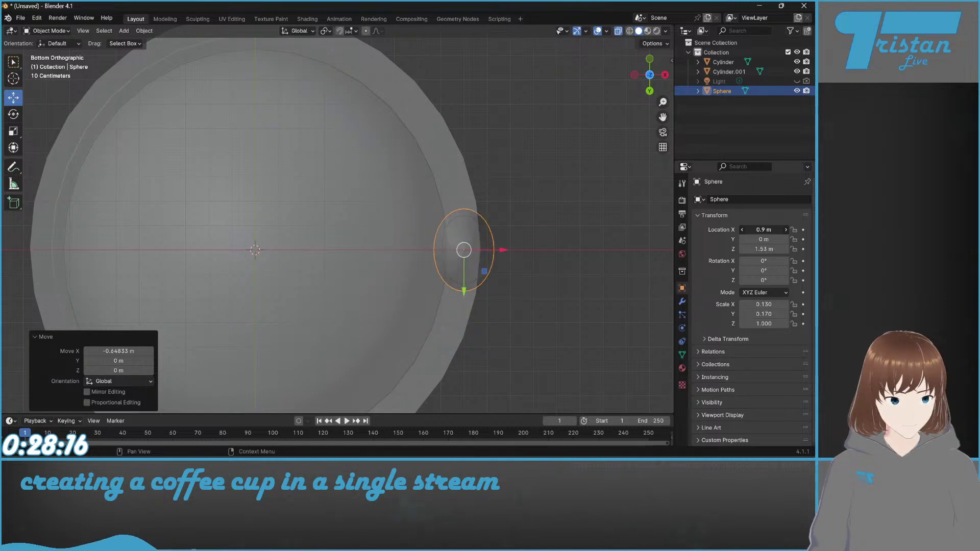
# Step: Move the sphere about 0.12 m inward along X and set its X scale to 0.03
pyautogui.click(650, 76)
pyautogui.moveTo(633, 207)
pyautogui.mouseDown(button='middle')
pyautogui.moveTo(540, 221)
pyautogui.moveTo(510, 215)
pyautogui.moveTo(495, 139)
pyautogui.moveTo(528, 161)
pyautogui.moveTo(634, 190)
pyautogui.mouseUp(button='middle')
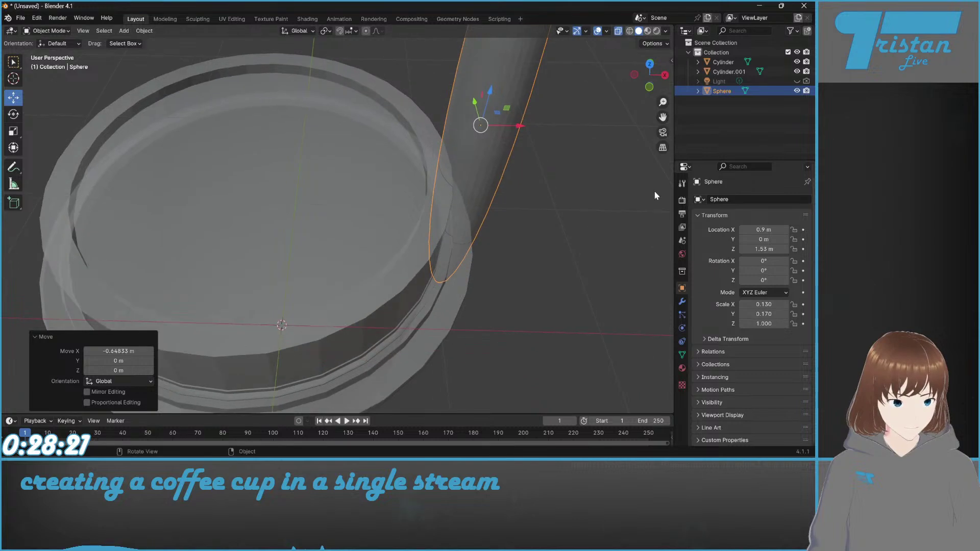
pyautogui.moveTo(526, 128); pyautogui.dragTo(489, 139)
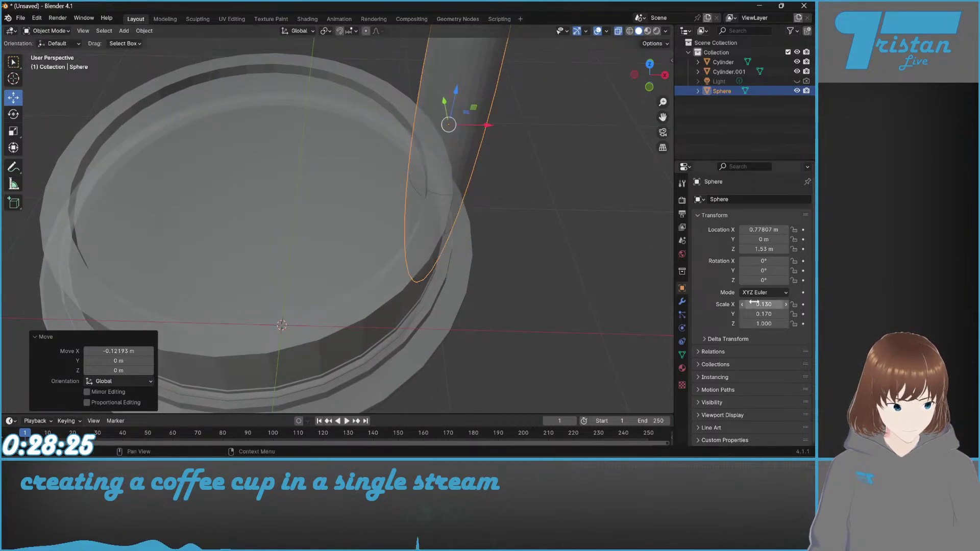
pyautogui.moveTo(757, 303); pyautogui.dragTo(733, 302)
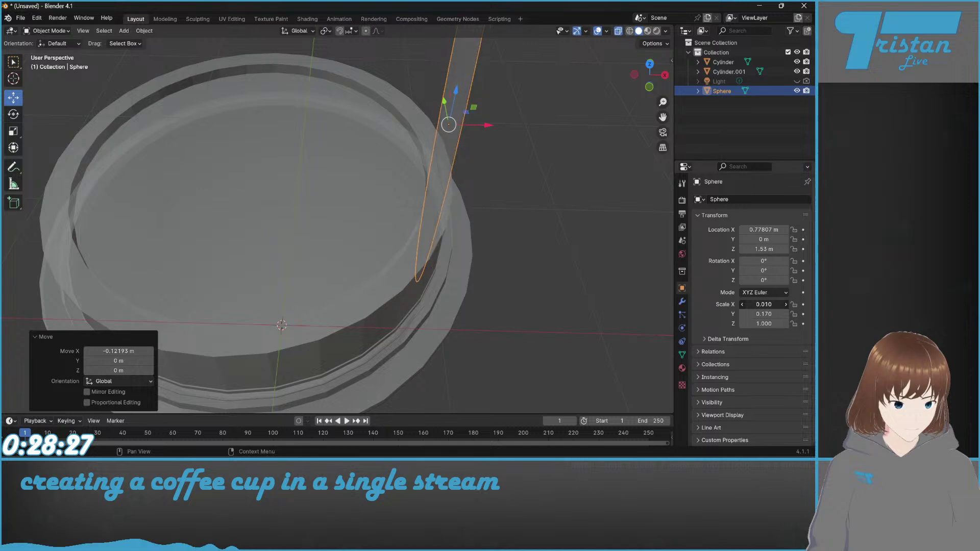
# Step: Hide the cup body object Cylinder and display the lid and sphere in wireframe
pyautogui.click(618, 32)
pyautogui.moveTo(577, 173); pyautogui.dragTo(455, 212, button='middle')
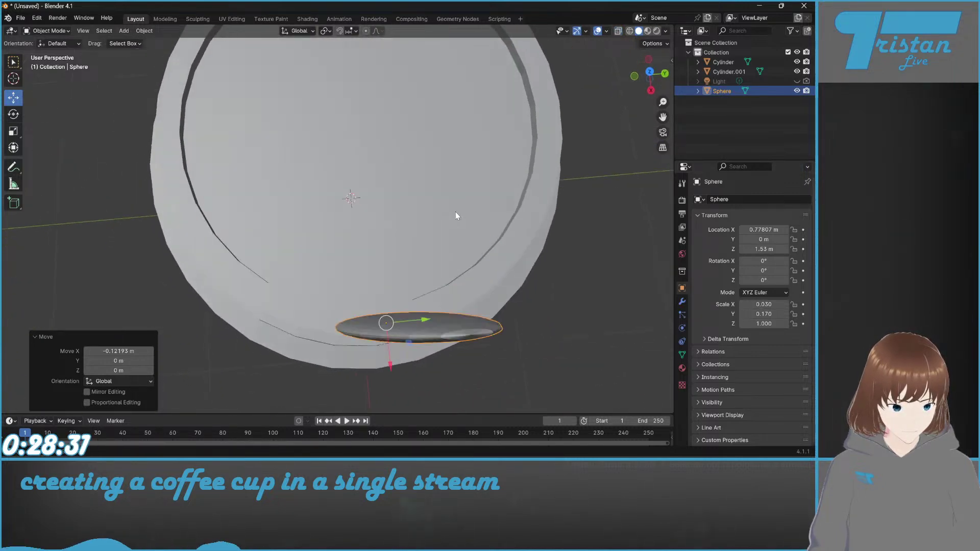
pyautogui.click(650, 73)
pyautogui.scroll(1, 556, 203)
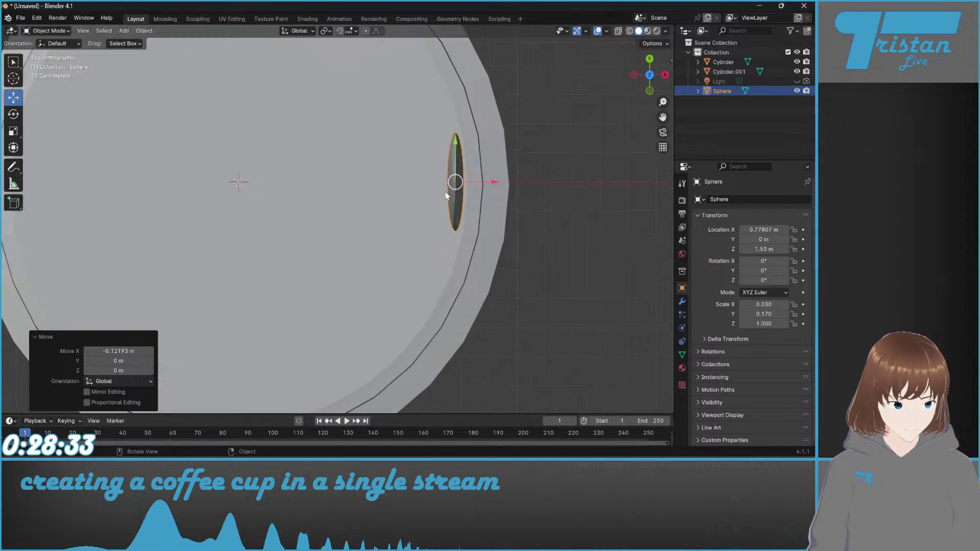
pyautogui.click(618, 31)
pyautogui.keyDown('shift'); pyautogui.moveTo(511, 108); pyautogui.dragTo(482, 139, button='middle'); pyautogui.keyUp('shift')
pyautogui.click(797, 62)
# Step: Narrow the sphere by setting its Y scale to 0.12
pyautogui.moveTo(408, 163); pyautogui.dragTo(311, 114, button='middle')
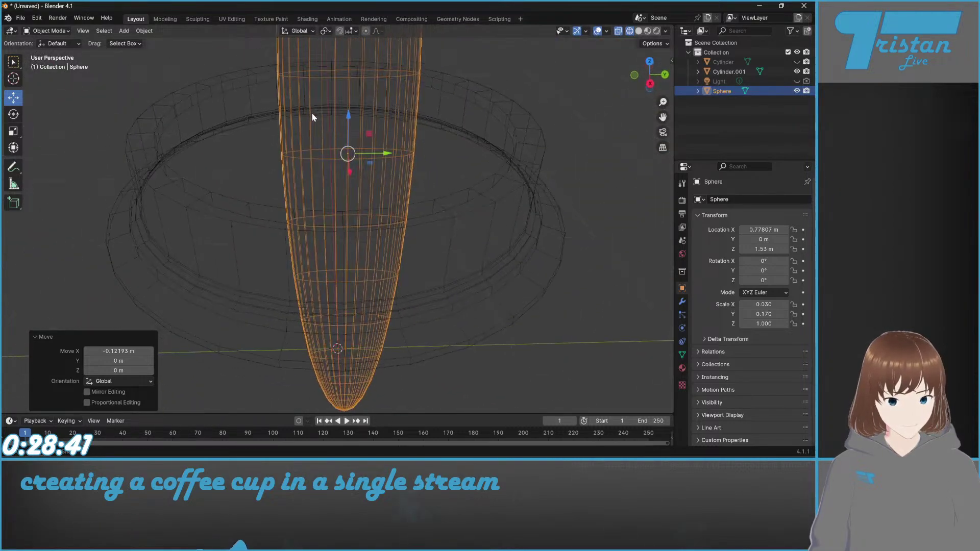
pyautogui.scroll(3, 366, 160)
pyautogui.keyDown('shift'); pyautogui.moveTo(397, 149); pyautogui.dragTo(382, 139, button='middle'); pyautogui.keyUp('shift')
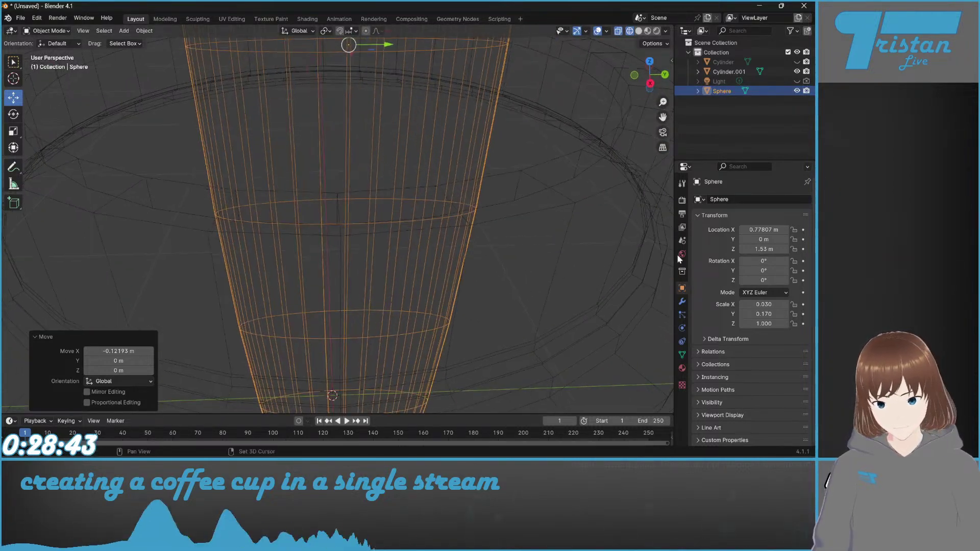
pyautogui.click(764, 314)
pyautogui.write('0.08')
pyautogui.press('Return')
pyautogui.moveTo(764, 314); pyautogui.dragTo(779, 314)
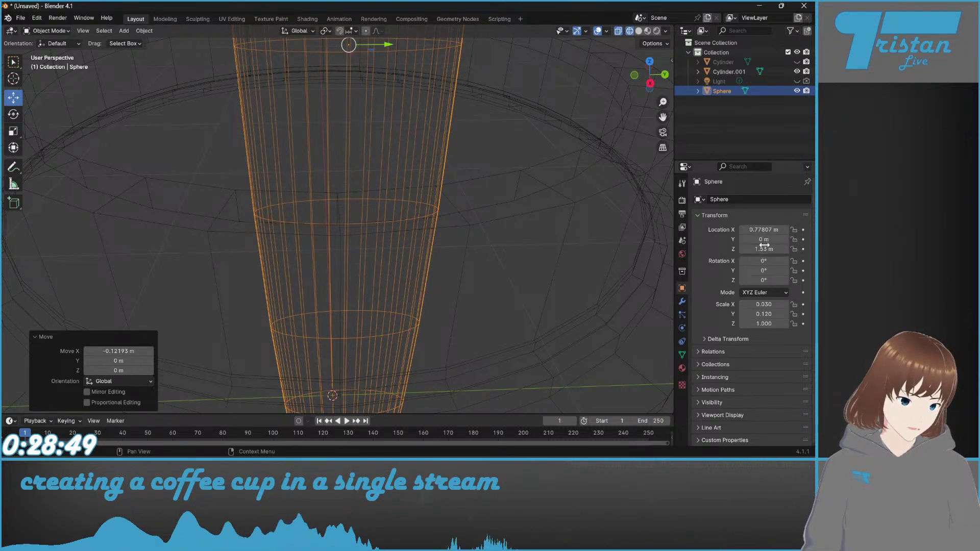
# Step: Lower the sphere to a Z location of 1.33 m and set its X location to 0.75 m
pyautogui.moveTo(764, 249); pyautogui.dragTo(743, 250)
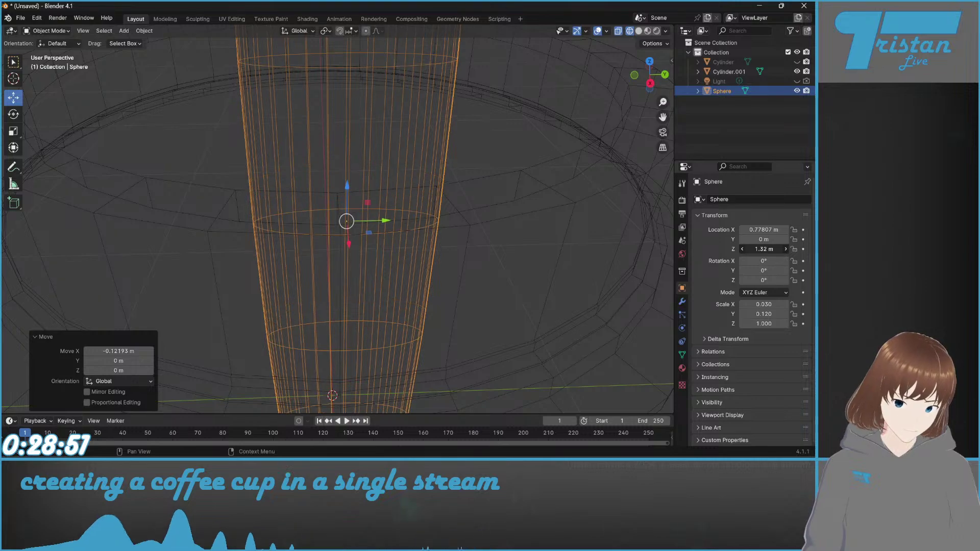
pyautogui.moveTo(413, 243)
pyautogui.mouseDown(button='middle')
pyautogui.moveTo(437, 225)
pyautogui.moveTo(409, 234)
pyautogui.moveTo(412, 254)
pyautogui.mouseUp(button='middle')
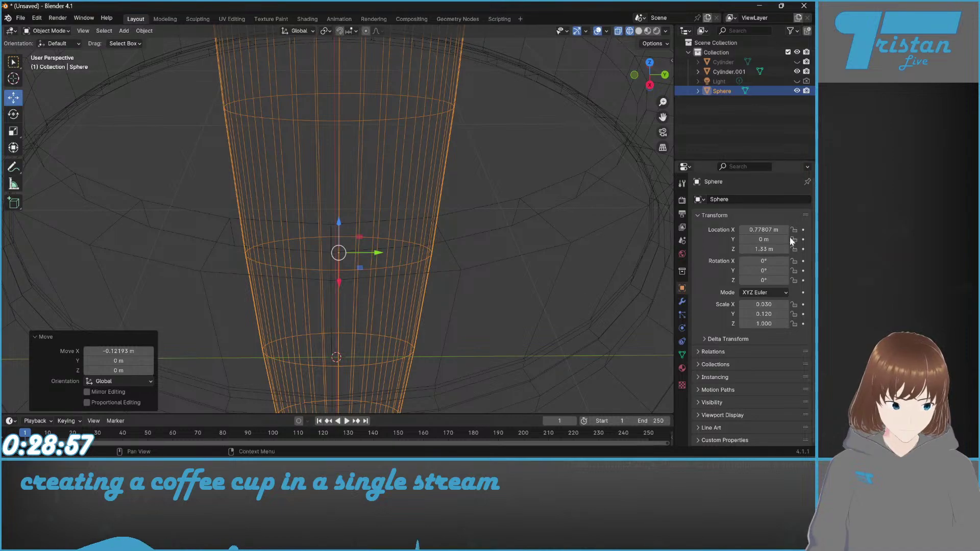
pyautogui.moveTo(745, 231); pyautogui.dragTo(743, 231)
pyautogui.click(775, 230)
pyautogui.write('5')
pyautogui.press('Return')
pyautogui.moveTo(388, 259); pyautogui.dragTo(378, 285, button='middle')
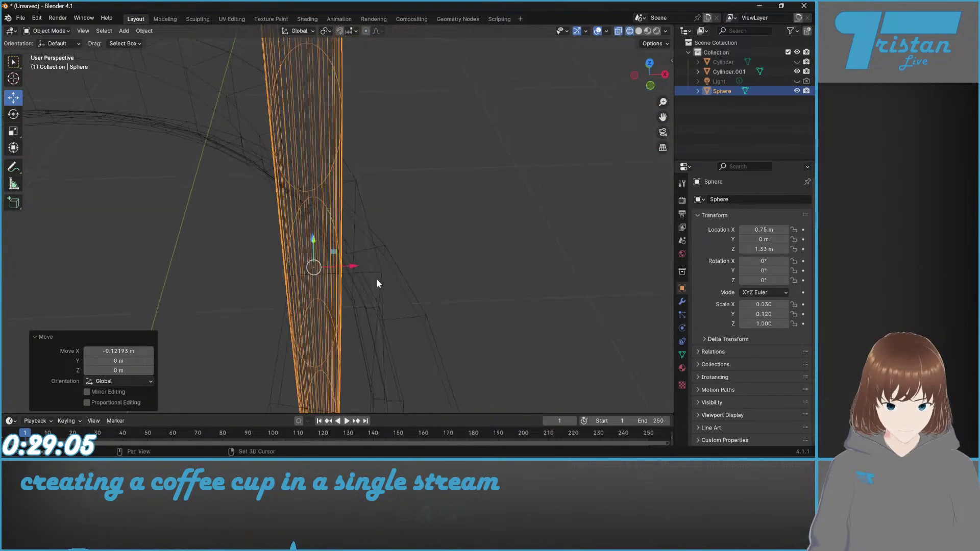
# Step: Set the sphere's X location to 0.775 m and its X scale to 0.04
pyautogui.moveTo(356, 270); pyautogui.dragTo(374, 265)
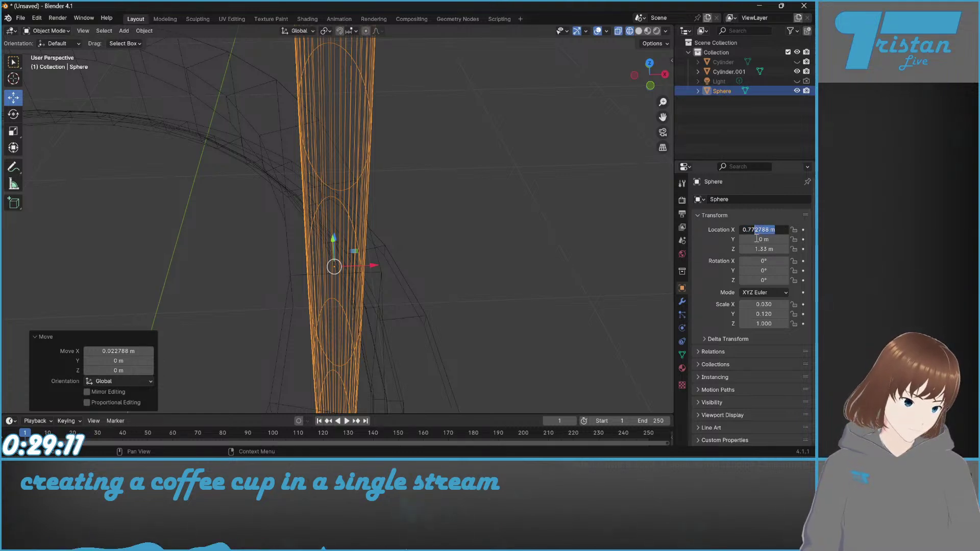
pyautogui.write('0.775')
pyautogui.press('Return')
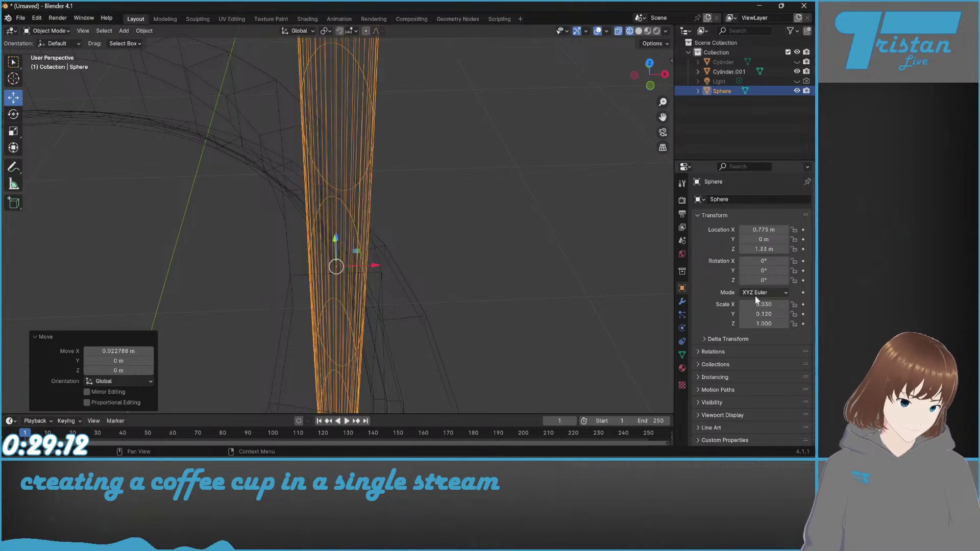
pyautogui.click(786, 305)
# Step: Nudge the sphere slightly inward along X, trying 0.77 m before setting its X location to 0.7725 m
pyautogui.moveTo(400, 220); pyautogui.dragTo(399, 209, button='middle')
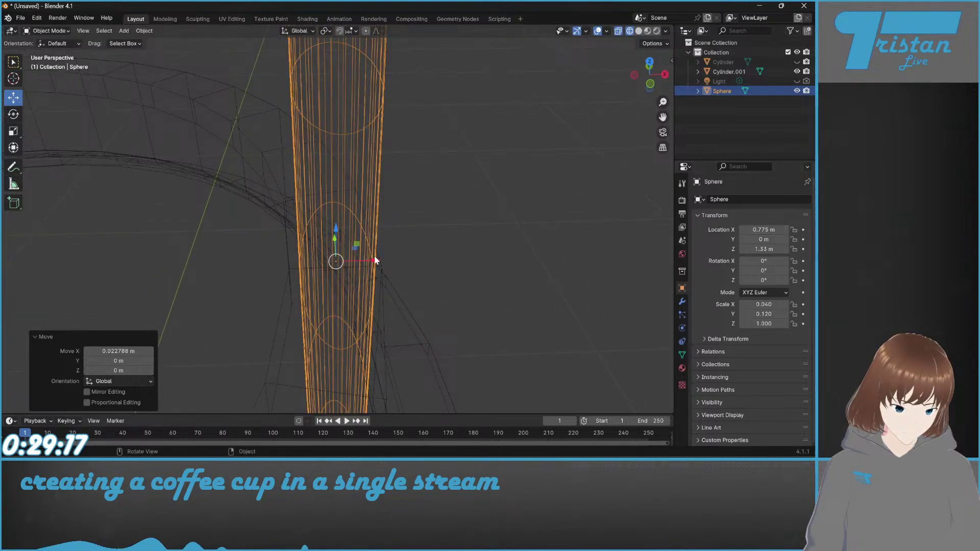
pyautogui.moveTo(374, 261); pyautogui.dragTo(369, 260)
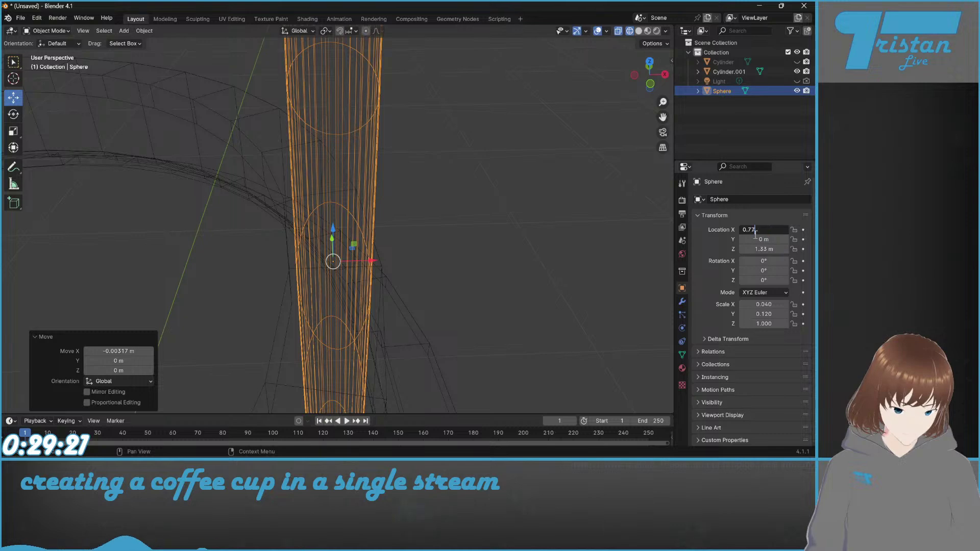
pyautogui.press('Return')
pyautogui.moveTo(451, 313); pyautogui.dragTo(391, 275, button='middle')
pyautogui.moveTo(368, 262); pyautogui.dragTo(370, 259)
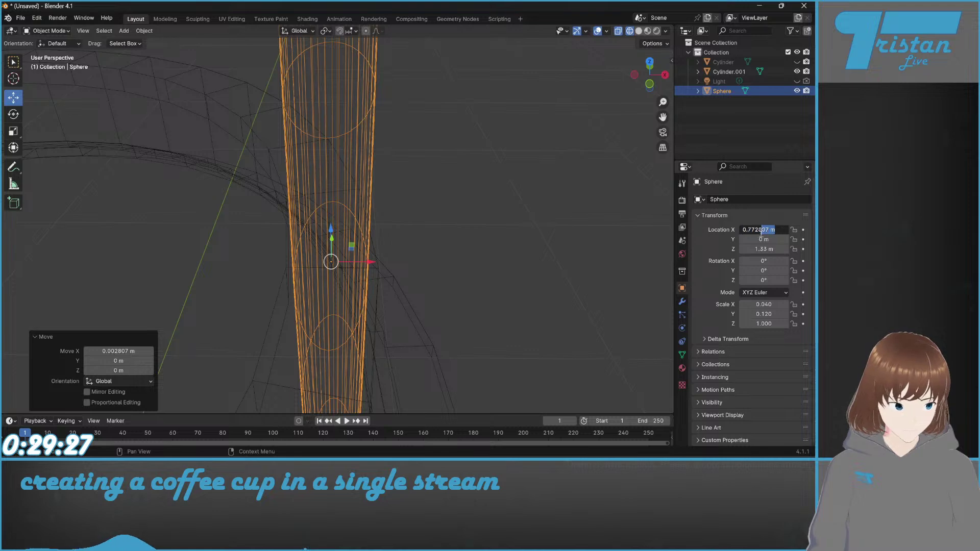
pyautogui.press('Return')
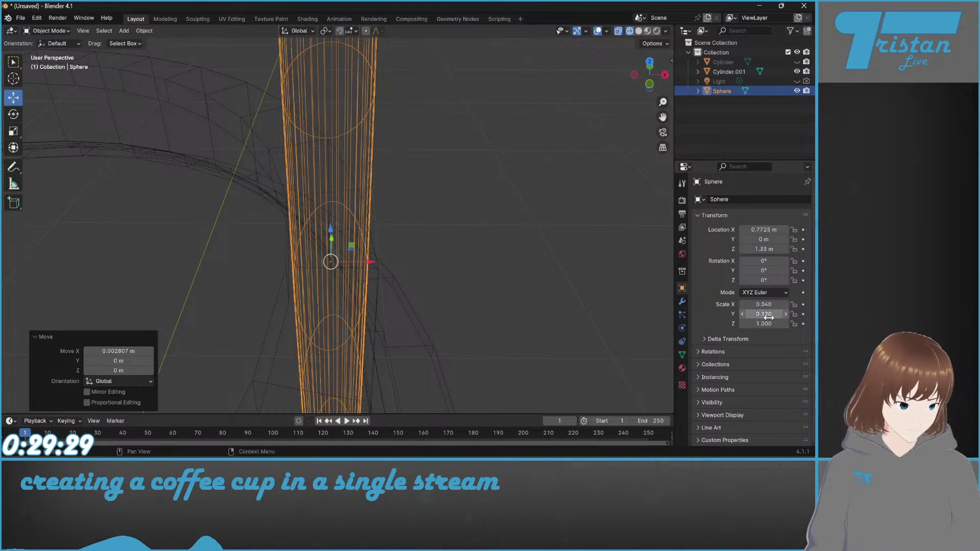
# Step: Widen the sphere across the rim by setting its Y scale to 0.15
pyautogui.moveTo(764, 314); pyautogui.dragTo(777, 314)
pyautogui.moveTo(470, 266); pyautogui.dragTo(405, 284, button='middle')
pyautogui.click(770, 240)
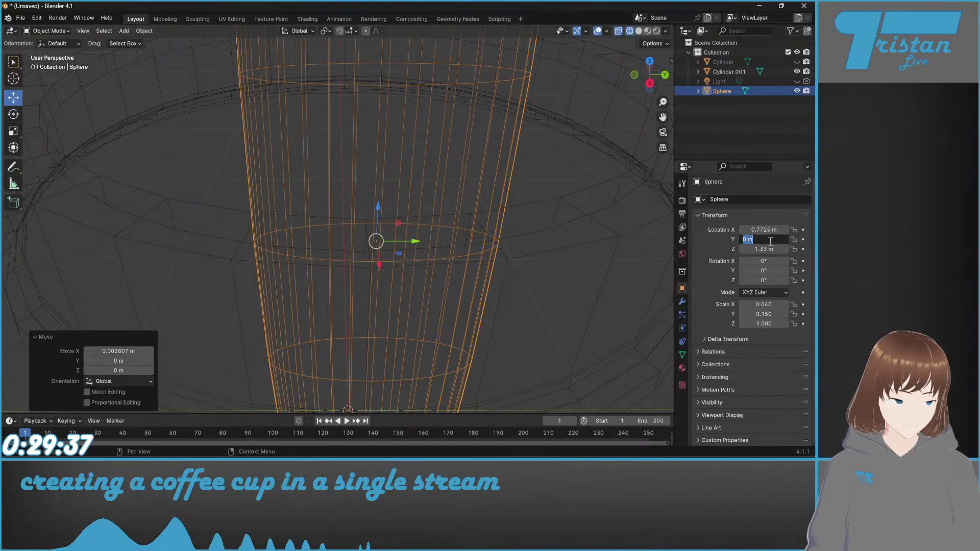
pyautogui.scroll(1, 497, 224)
pyautogui.keyDown('shift'); pyautogui.moveTo(491, 219); pyautogui.dragTo(422, 255, button='middle'); pyautogui.keyUp('shift')
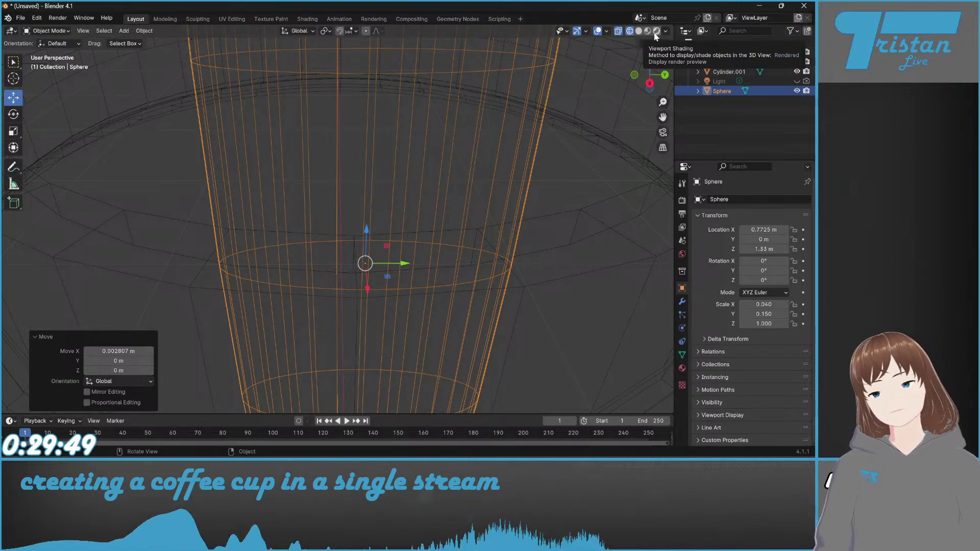
# Step: Examine from directly below how the sphere sits within the lid's rim segments
pyautogui.moveTo(486, 209); pyautogui.dragTo(500, 271, button='middle')
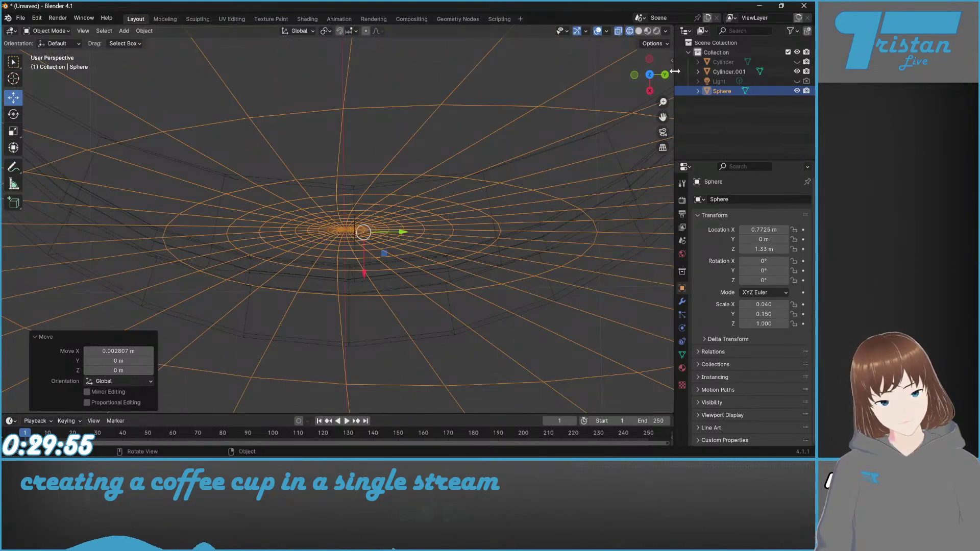
pyautogui.click(651, 81)
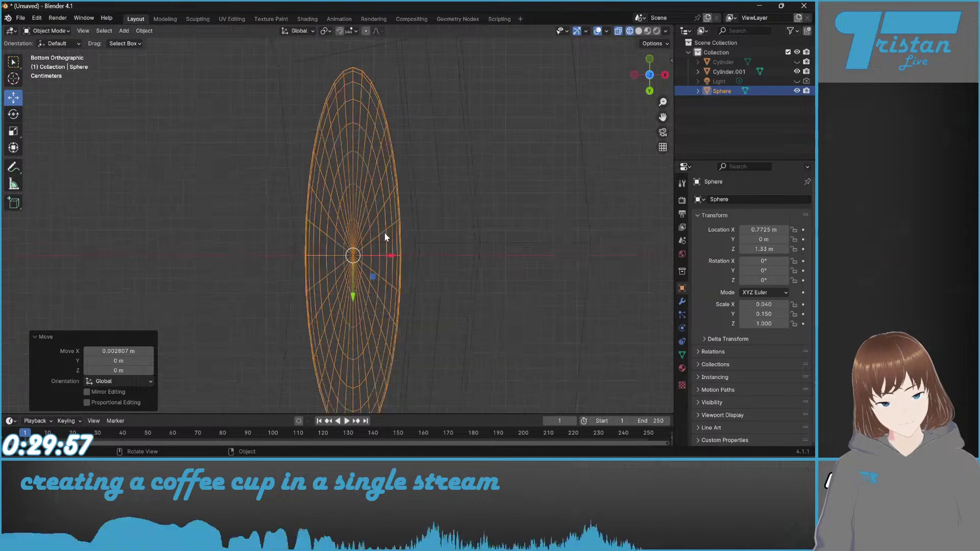
pyautogui.scroll(-4, 386, 235)
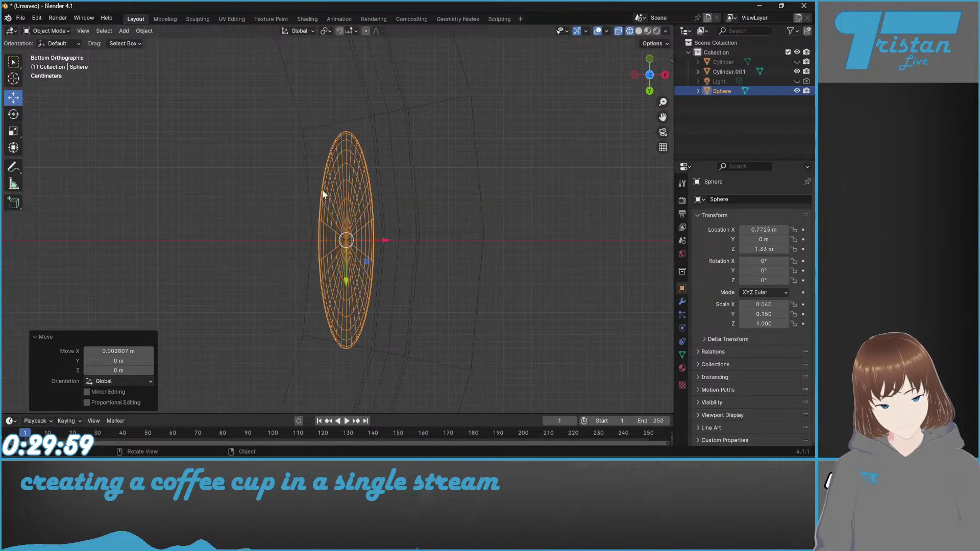
pyautogui.press('Tab')
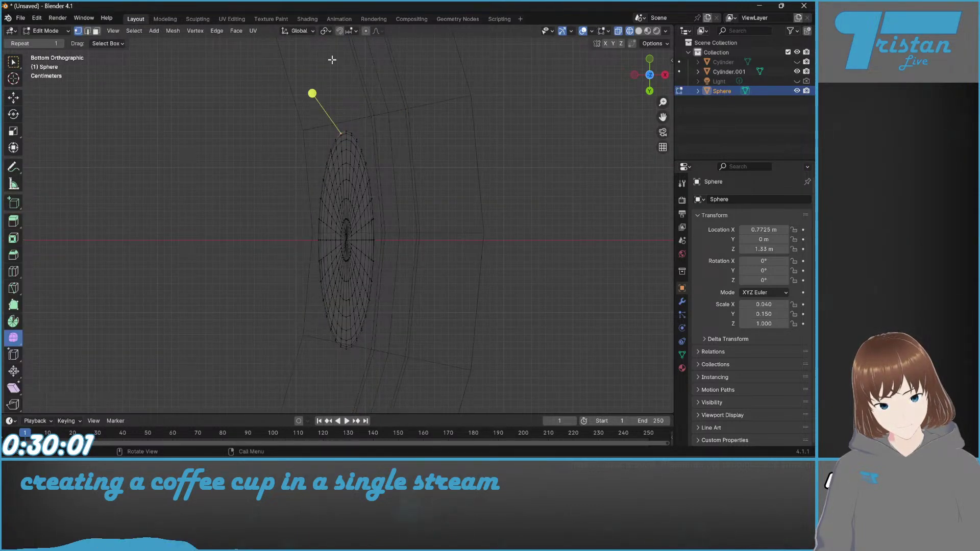
pyautogui.press('Tab')
pyautogui.click(332, 61)
pyautogui.click(722, 73)
pyautogui.scroll(-7, 425, 207)
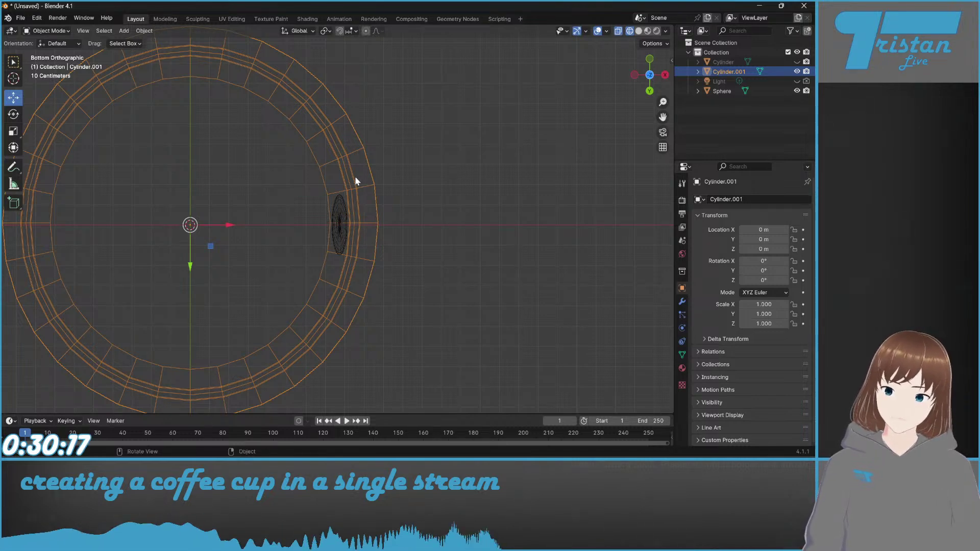
pyautogui.scroll(8, 323, 210)
pyautogui.scroll(-6, 381, 225)
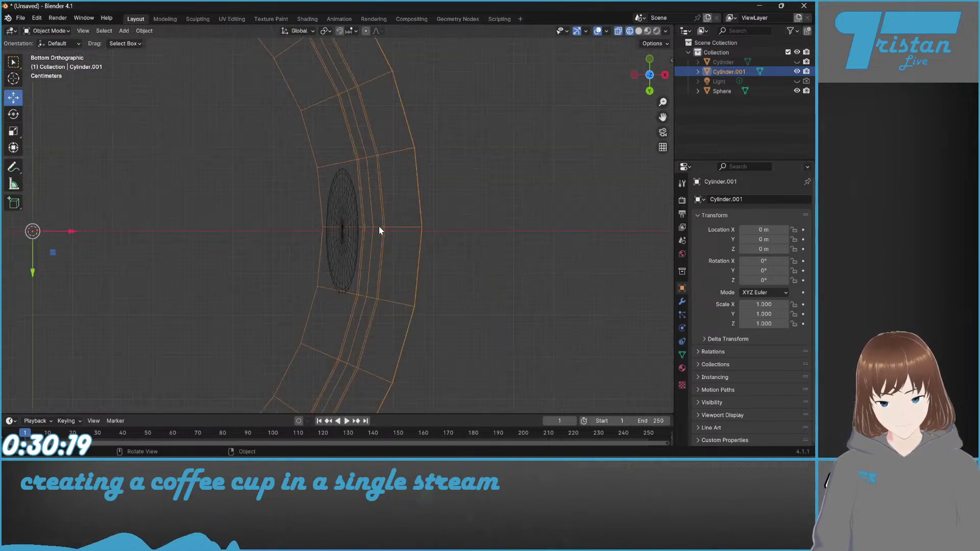
pyautogui.moveTo(126, 270); pyautogui.dragTo(125, 267)
pyautogui.hotkey('ctrl', 'z')
# Step: Enter Edit Mode on the lid Cylinder.001 and select its entire mesh
pyautogui.press('Tab')
pyautogui.scroll(-3, 265, 243)
pyautogui.keyDown('shift'); pyautogui.moveTo(264, 242); pyautogui.dragTo(382, 181, button='middle'); pyautogui.keyUp('shift')
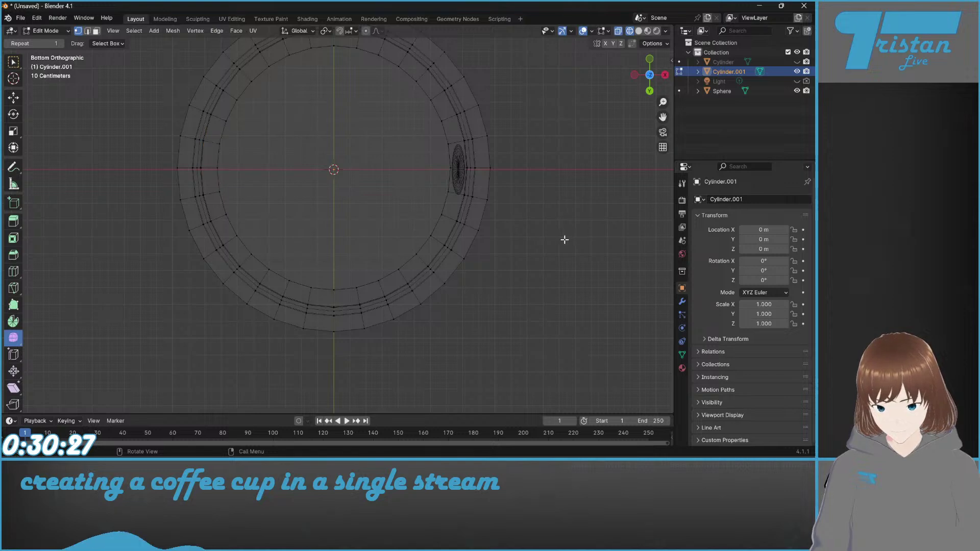
pyautogui.scroll(3, 572, 239)
pyautogui.keyDown('shift'); pyautogui.moveTo(344, 153); pyautogui.dragTo(328, 265, button='middle'); pyautogui.keyUp('shift')
pyautogui.scroll(-2, 329, 265)
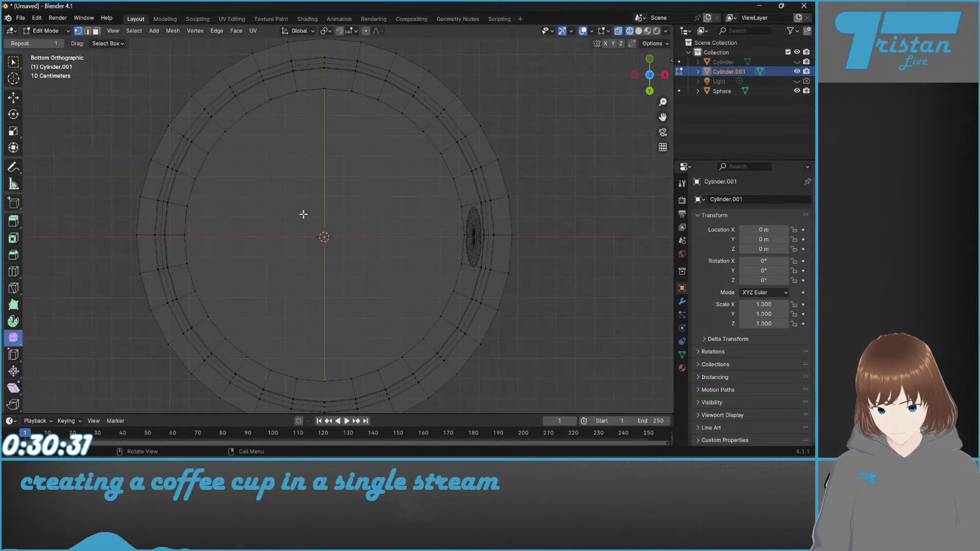
pyautogui.scroll(-1, 294, 196)
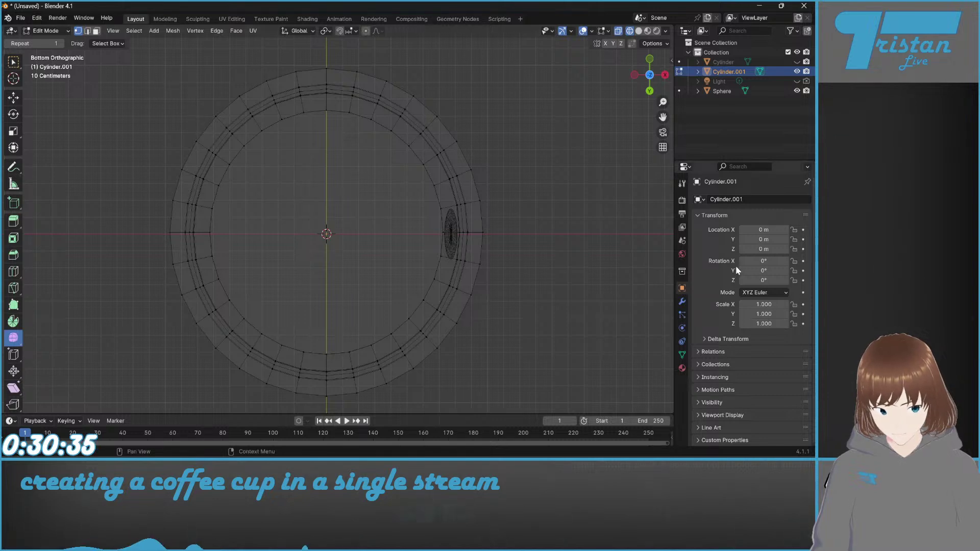
pyautogui.press('a')
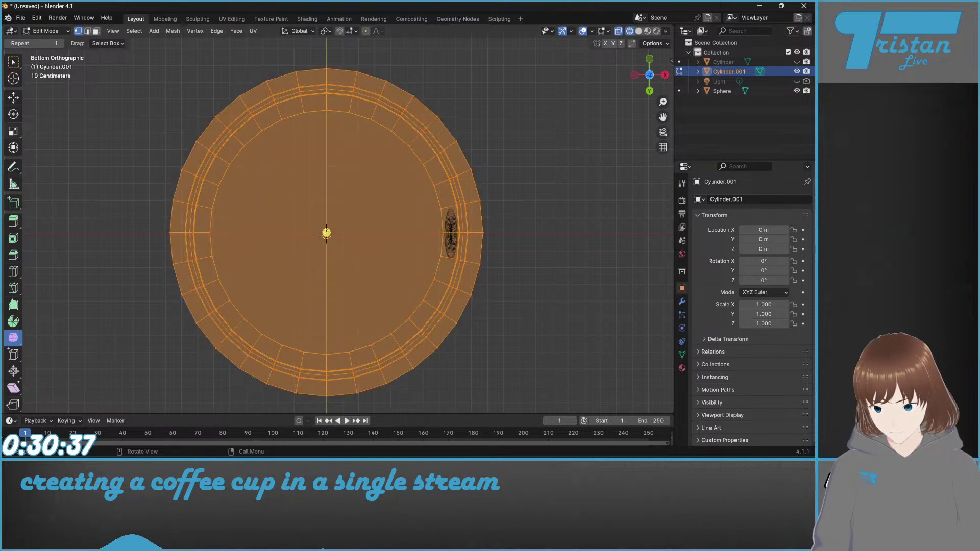
pyautogui.click(13, 131)
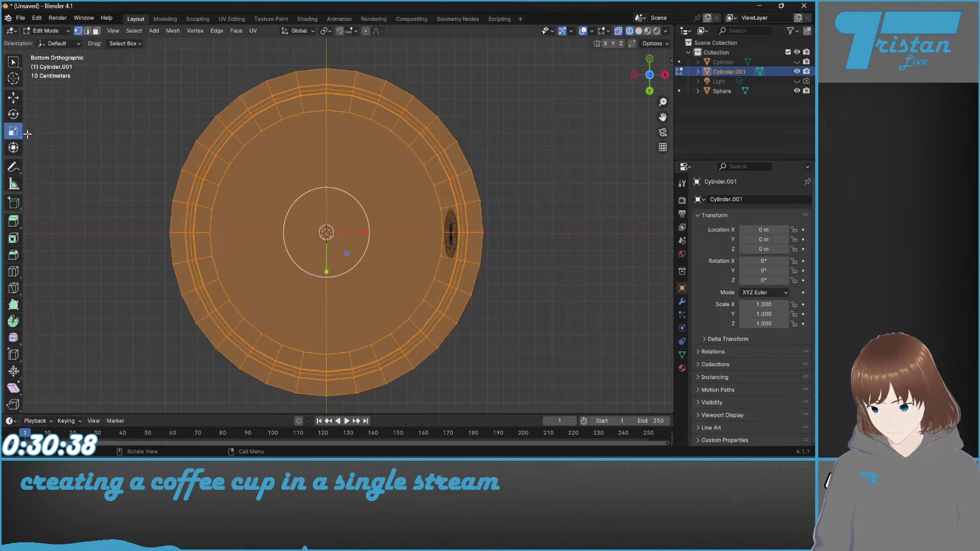
pyautogui.moveTo(326, 271); pyautogui.dragTo(327, 259)
pyautogui.rightClick(327, 259)
# Step: Move the whole lid mesh 0.0075 m along Y and return to Object Mode
pyautogui.click(14, 98)
pyautogui.moveTo(327, 271); pyautogui.dragTo(326, 285)
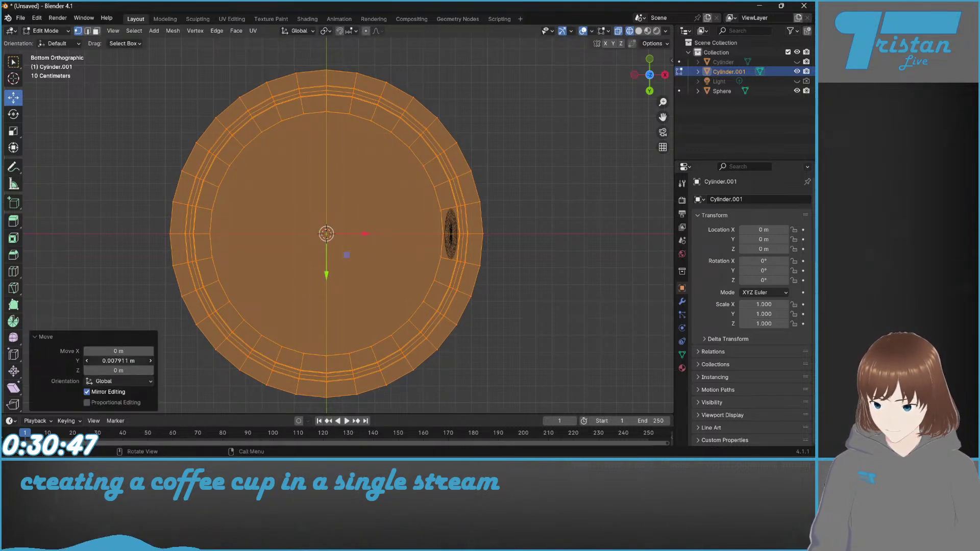
pyautogui.write('0075')
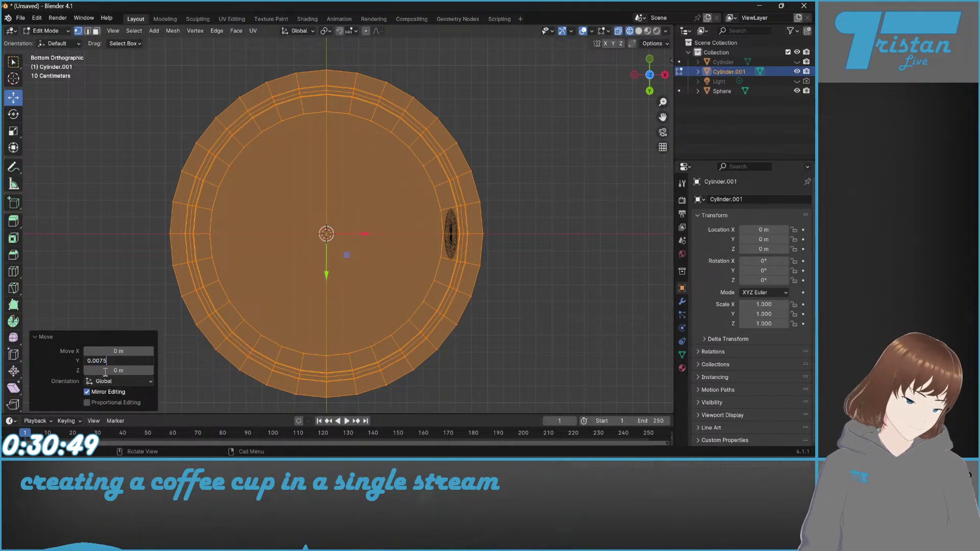
pyautogui.press('Return')
pyautogui.press('Tab')
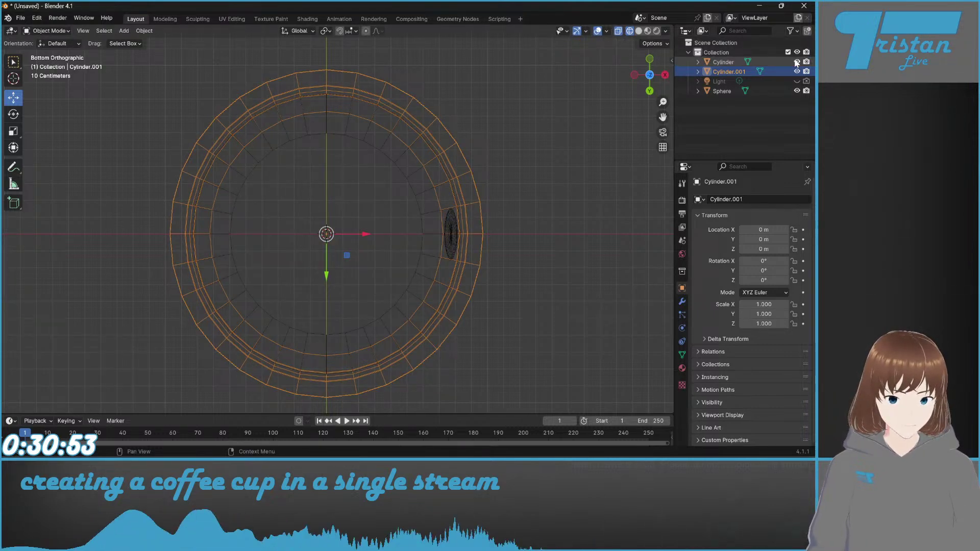
# Step: Compare the cup body and lid by toggling their visibility, and inspect the sphere's fit at the rim up close
pyautogui.click(797, 72)
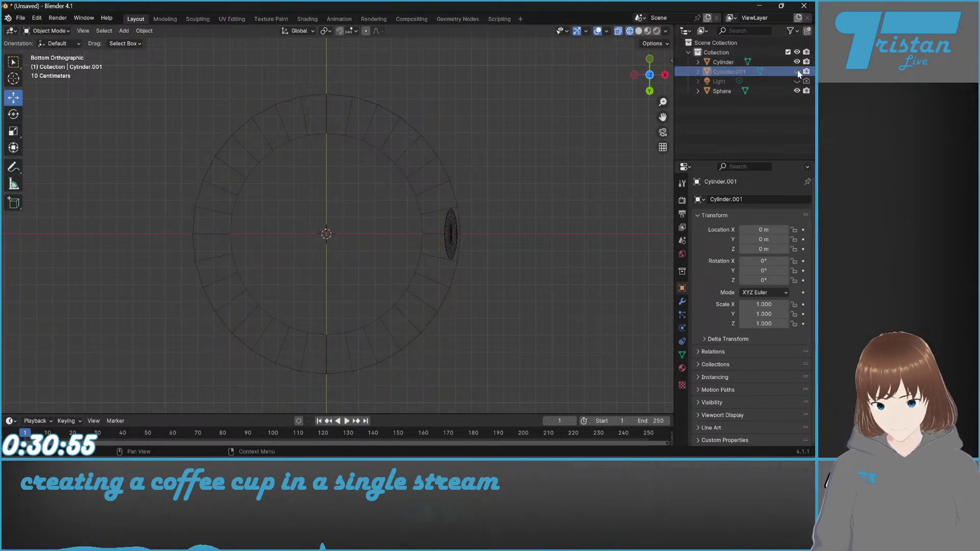
pyautogui.click(797, 72)
pyautogui.click(797, 61)
pyautogui.moveTo(398, 240); pyautogui.dragTo(432, 57, button='middle')
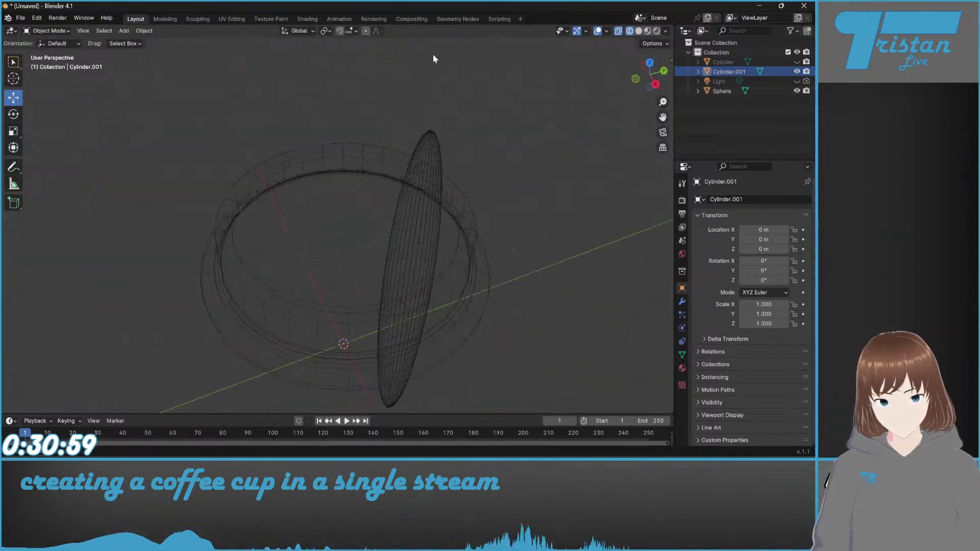
pyautogui.scroll(5, 412, 234)
pyautogui.moveTo(411, 234); pyautogui.dragTo(370, 242, button='middle')
pyautogui.scroll(1, 371, 242)
pyautogui.scroll(3, 373, 242)
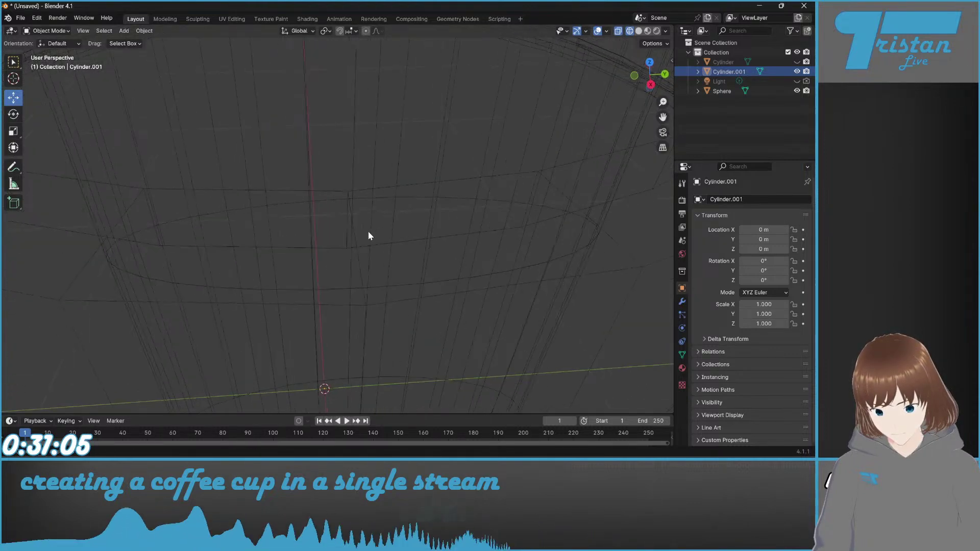
# Step: Examine from directly above how the lid's edges line up with the sphere and the X axis
pyautogui.click(616, 145)
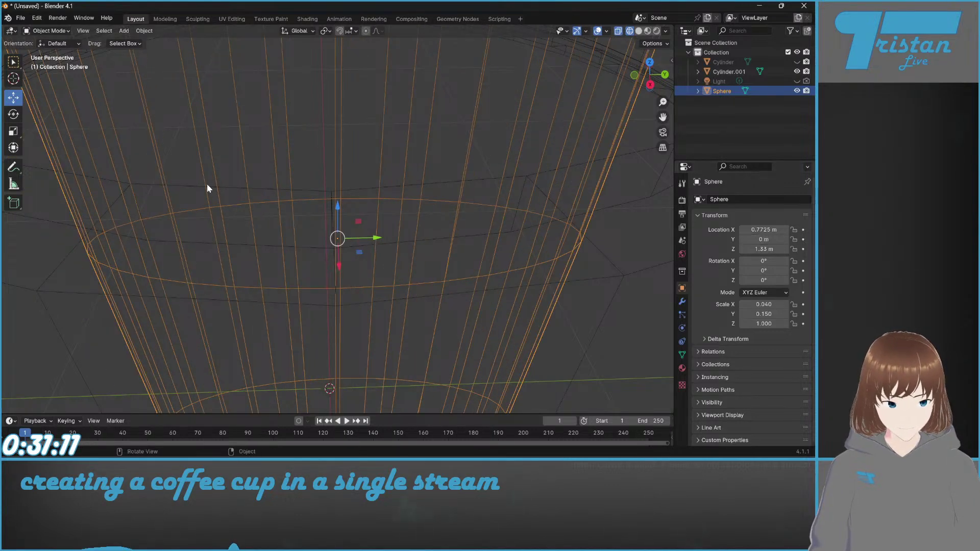
pyautogui.moveTo(662, 66)
pyautogui.mouseDown()
pyautogui.moveTo(497, 193)
pyautogui.moveTo(431, 201)
pyautogui.moveTo(648, 60)
pyautogui.mouseUp()
pyautogui.click(651, 61)
pyautogui.scroll(4, 504, 247)
pyautogui.keyDown('shift'); pyautogui.moveTo(503, 247); pyautogui.dragTo(163, 238, button='middle'); pyautogui.keyUp('shift')
pyautogui.scroll(4, 322, 264)
pyautogui.scroll(1, 357, 250)
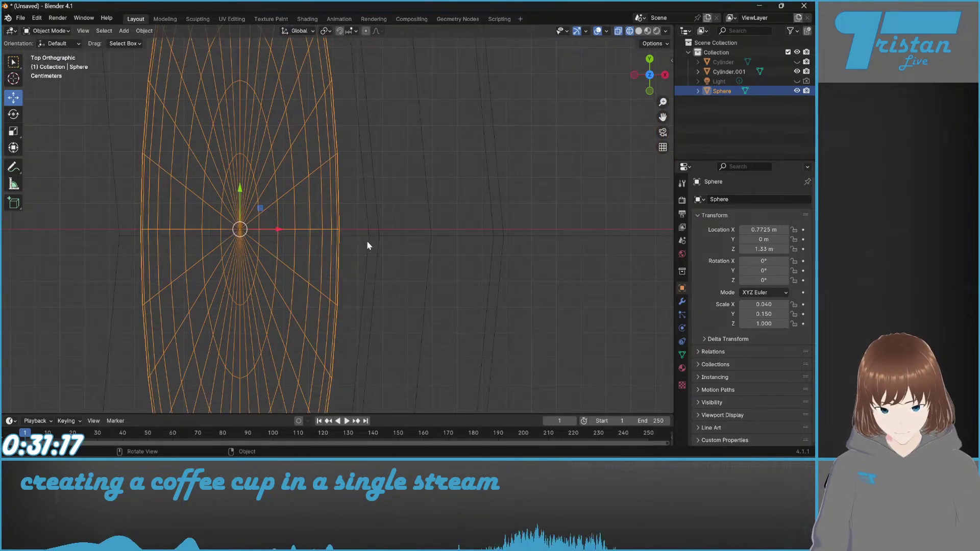
pyautogui.click(369, 244)
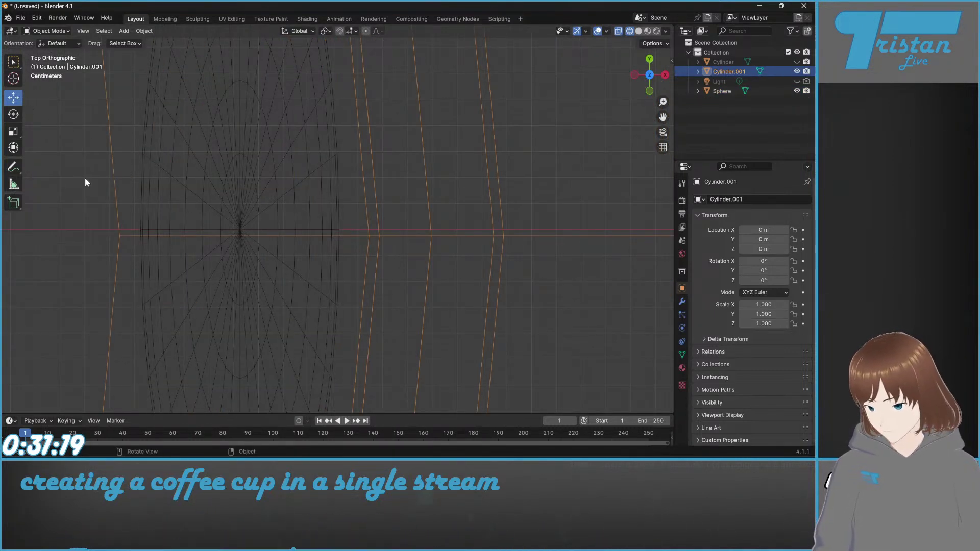
pyautogui.scroll(-4, 121, 228)
pyautogui.scroll(4, 124, 230)
pyautogui.scroll(-5, 119, 235)
pyautogui.keyDown('shift'); pyautogui.moveTo(118, 235); pyautogui.dragTo(326, 233, button='middle'); pyautogui.keyUp('shift')
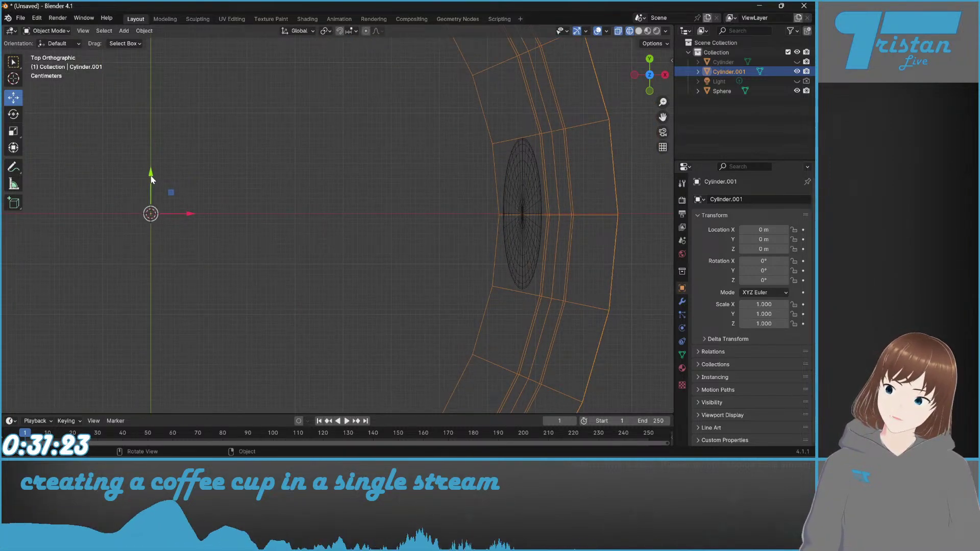
# Step: Try shifting the lid along Y, and undo that shift together with the earlier Y move of its mesh
pyautogui.moveTo(151, 175); pyautogui.dragTo(155, 169)
pyautogui.hotkey('ctrl', 'z')
pyautogui.click(368, 240)
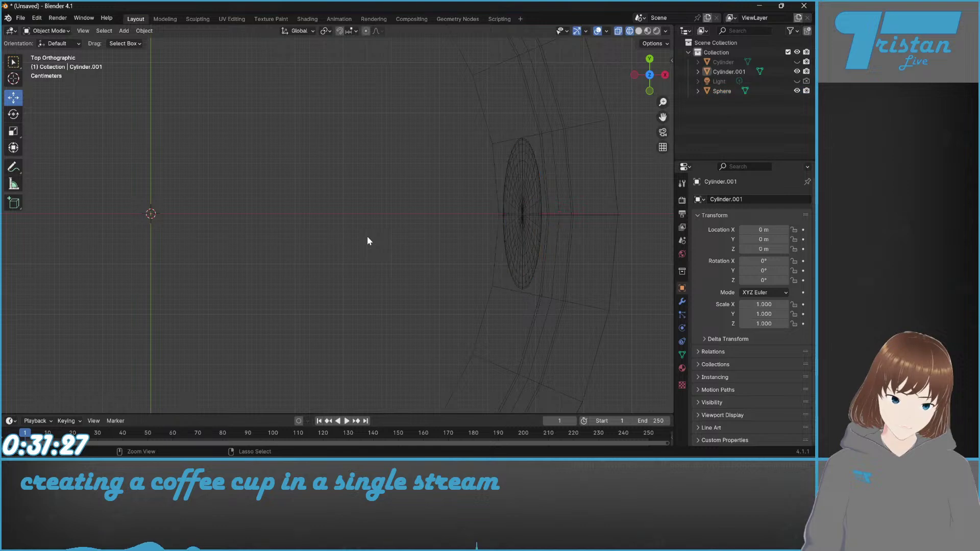
pyautogui.click(368, 238)
pyautogui.press('Tab')
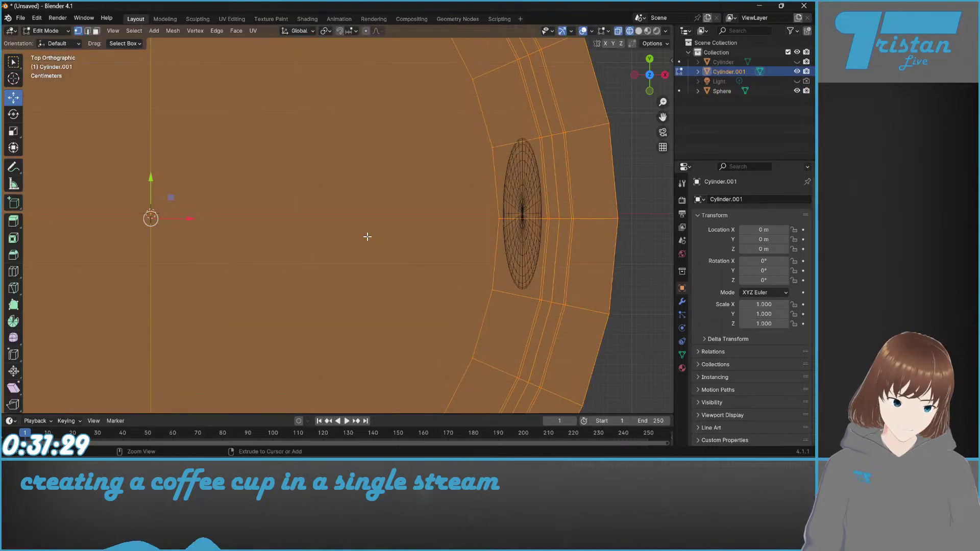
pyautogui.click(368, 236)
pyautogui.press('Tab')
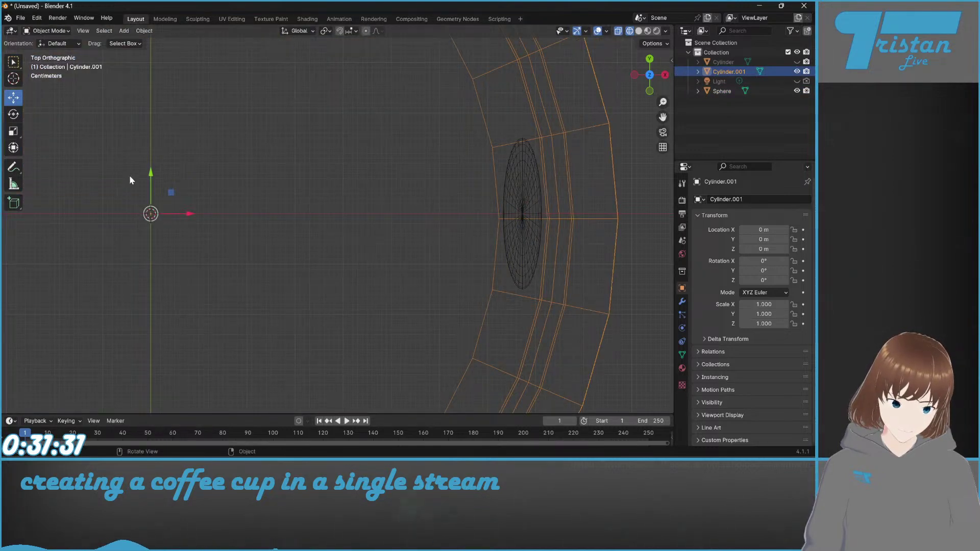
# Step: Try moving the lid object 0.01 m along Y in Object Mode, check it against the sphere, and undo the move
pyautogui.moveTo(151, 173); pyautogui.dragTo(157, 166)
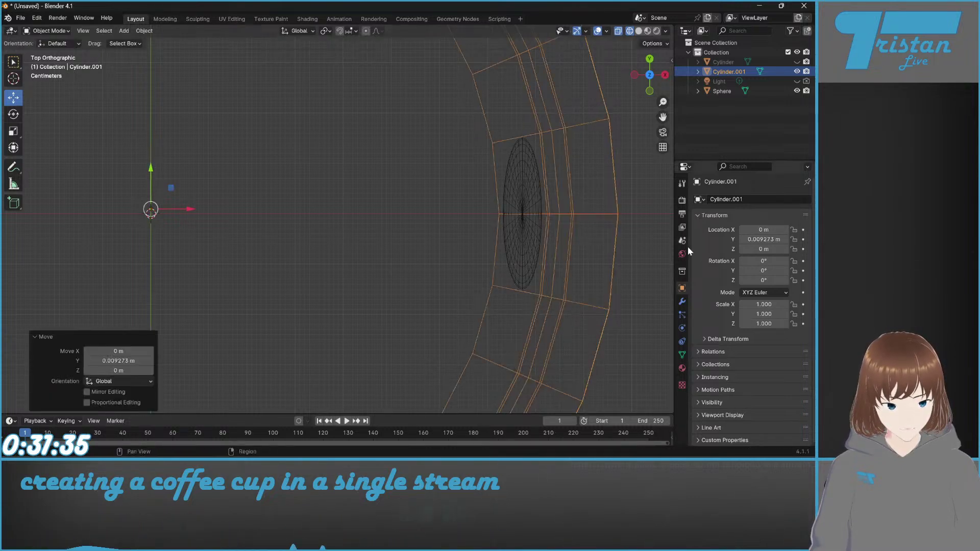
pyautogui.moveTo(114, 364); pyautogui.dragTo(105, 366)
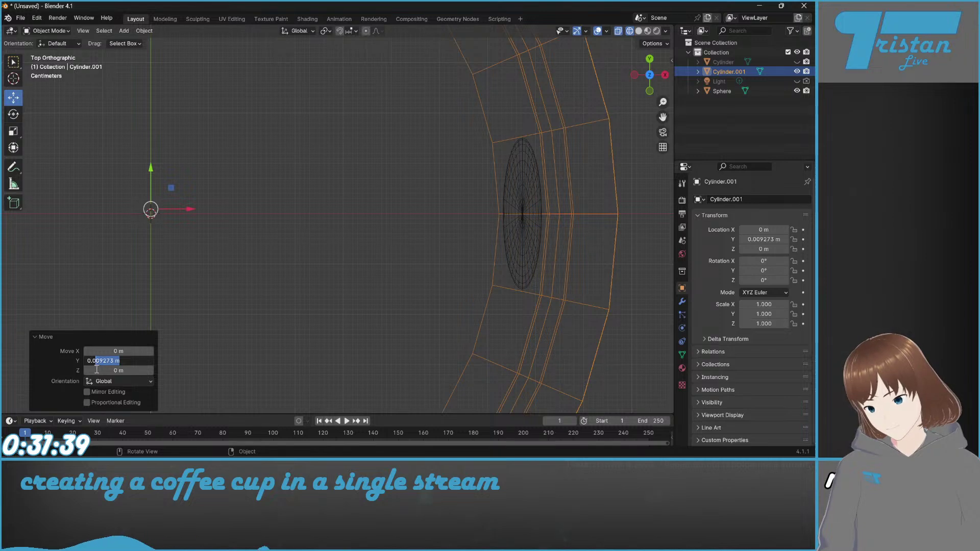
pyautogui.write('1')
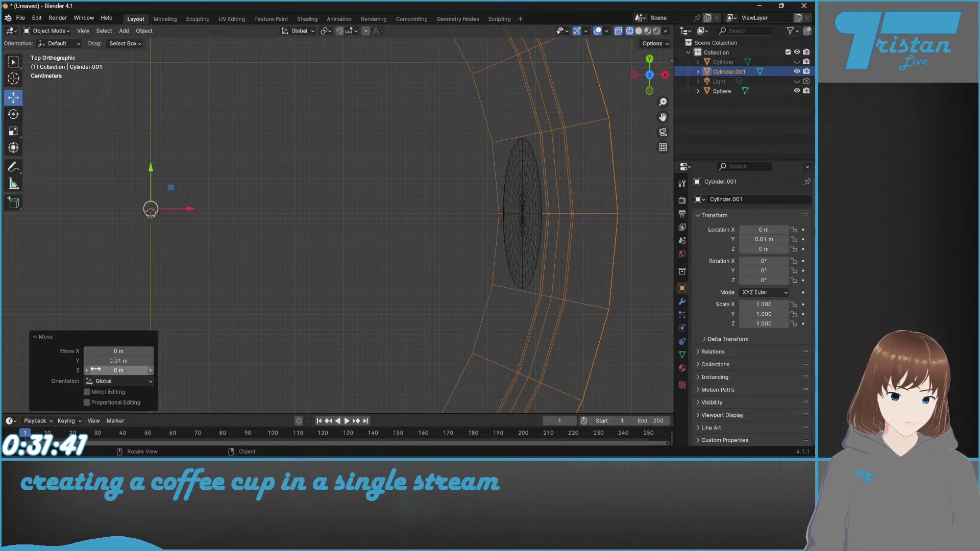
pyautogui.scroll(4, 569, 287)
pyautogui.keyDown('shift'); pyautogui.moveTo(475, 289); pyautogui.dragTo(143, 316, button='middle'); pyautogui.keyUp('shift')
pyautogui.scroll(-5, 178, 301)
pyautogui.click(255, 263)
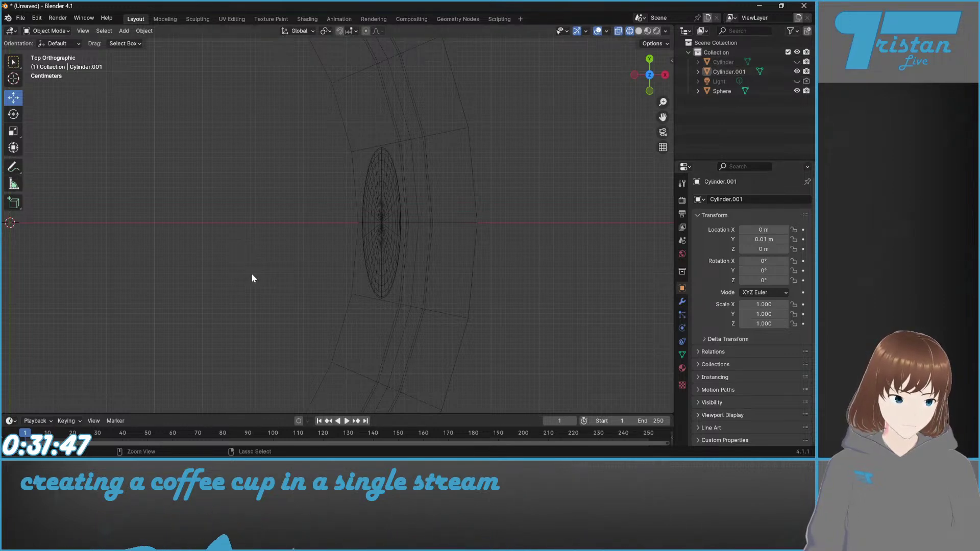
pyautogui.hotkey('ctrl', 'z')
pyautogui.hotkey('ctrl', 'z')
# Step: Enter Edit Mode on the lid and select its entire mesh
pyautogui.press('Tab')
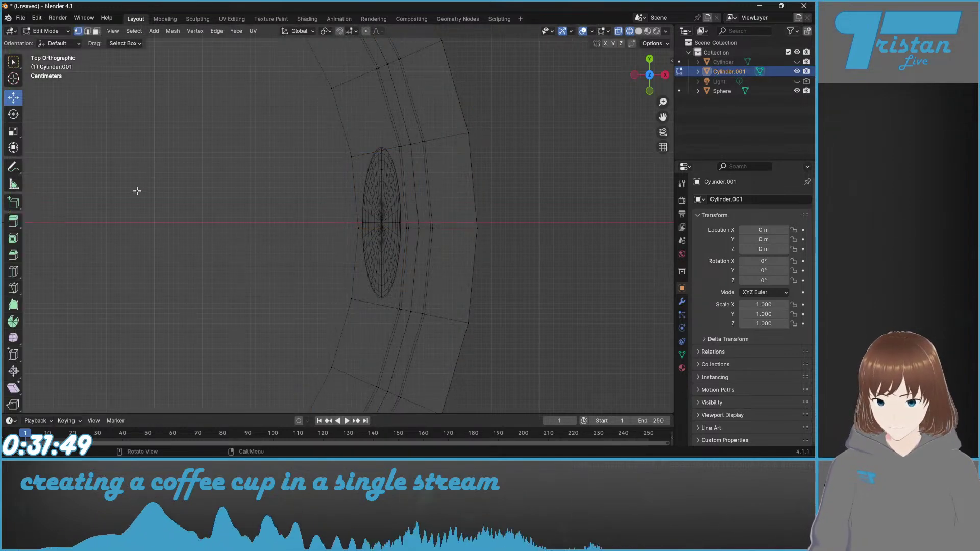
pyautogui.scroll(-4, 140, 184)
pyautogui.keyDown('shift'); pyautogui.moveTo(136, 243); pyautogui.dragTo(285, 225, button='middle'); pyautogui.keyUp('shift')
pyautogui.click(158, 224)
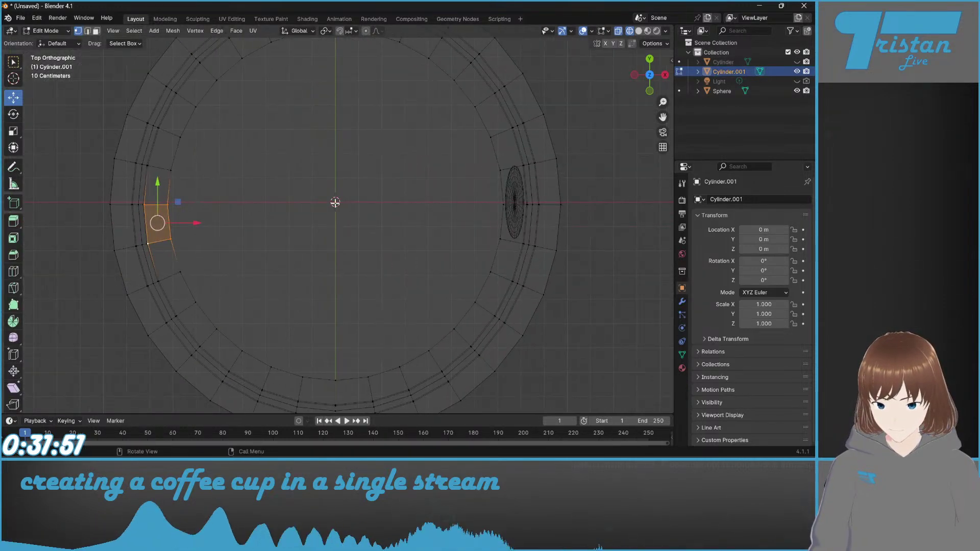
pyautogui.press('a')
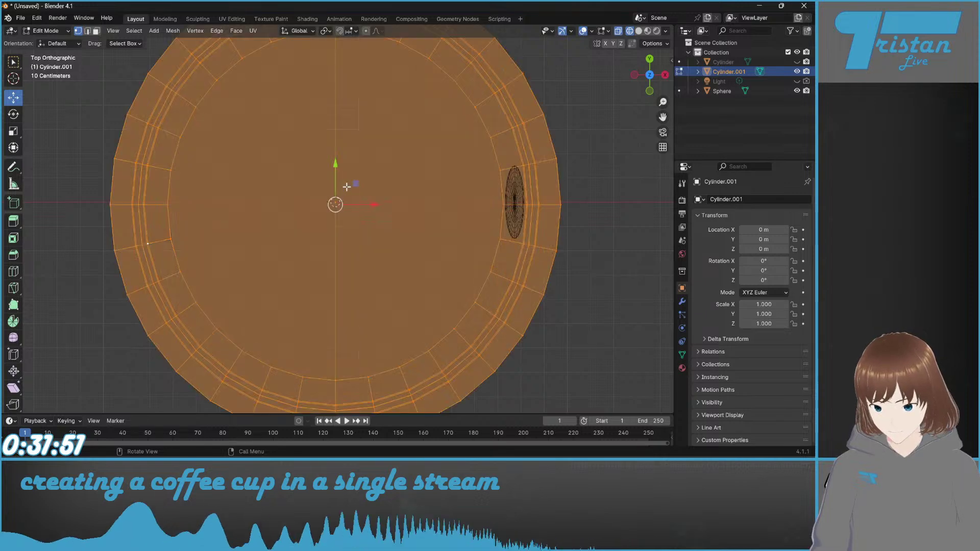
# Step: Move the lid mesh 0.01 m along Y, check its alignment with the sphere's centre, and return to Object Mode
pyautogui.scroll(6, 347, 187)
pyautogui.moveTo(332, 138); pyautogui.dragTo(336, 126)
pyautogui.click(120, 362)
pyautogui.moveTo(120, 361); pyautogui.dragTo(95, 365)
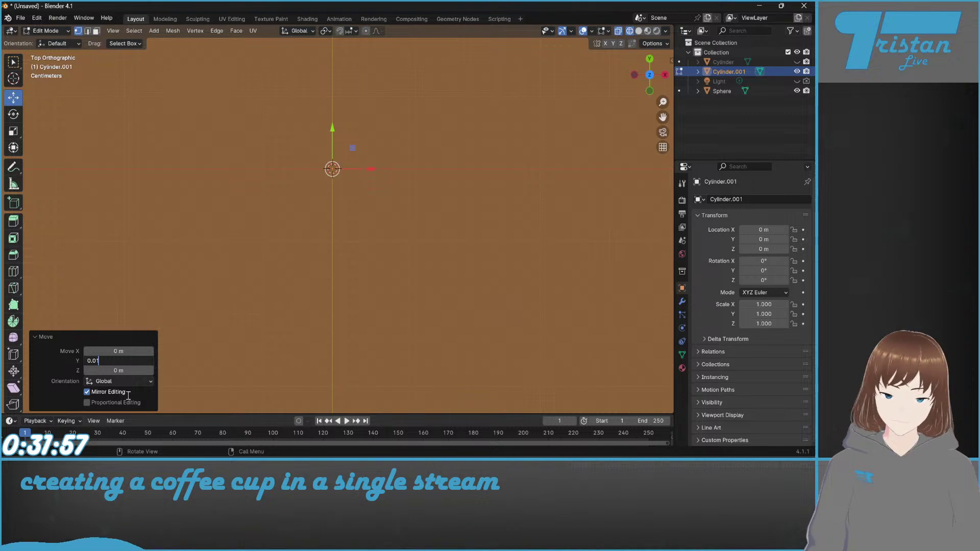
pyautogui.write('1')
pyautogui.press('Return')
pyautogui.scroll(-5, 333, 235)
pyautogui.keyDown('shift'); pyautogui.moveTo(476, 215); pyautogui.dragTo(332, 235, button='middle'); pyautogui.keyUp('shift')
pyautogui.scroll(10, 473, 213)
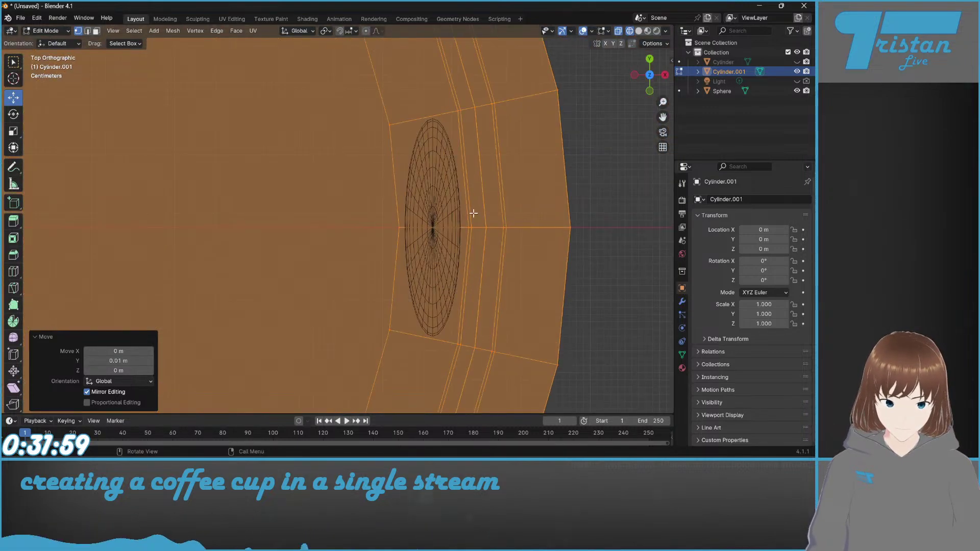
pyautogui.keyDown('shift'); pyautogui.moveTo(473, 233); pyautogui.dragTo(417, 249, button='middle'); pyautogui.keyUp('shift')
pyautogui.press('Tab')
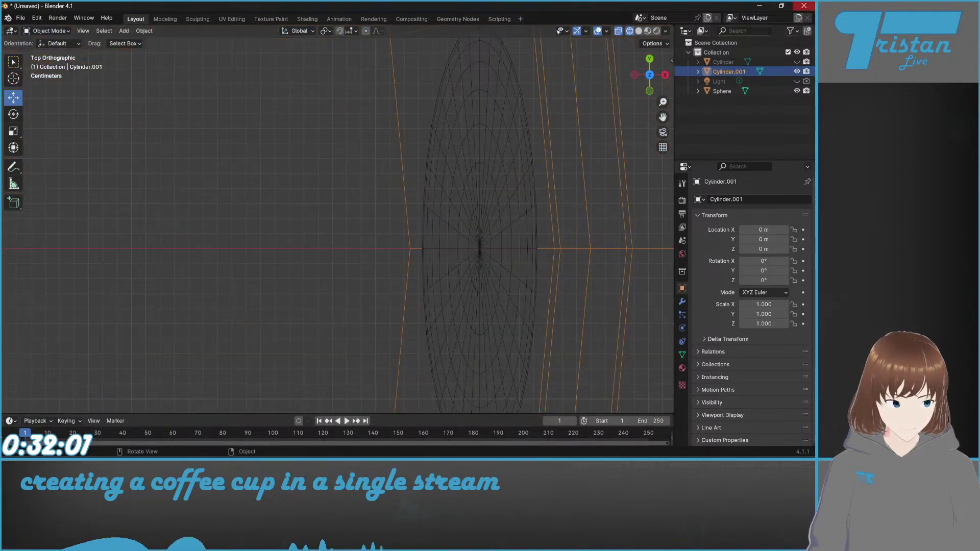
pyautogui.scroll(1, 320, 200)
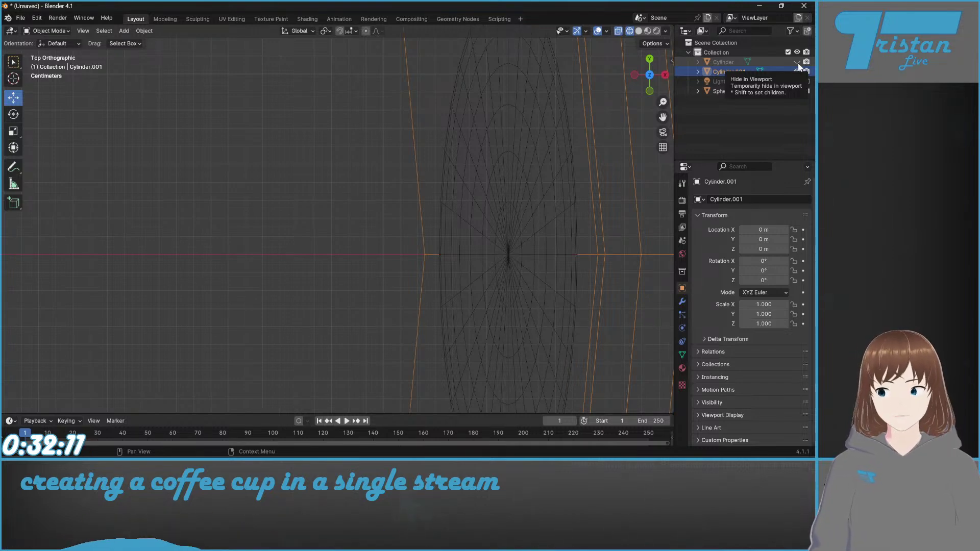
# Step: Try a Difference Boolean modifier on the stretched sphere in solid shading, with the lid Cylinder.001 as its target
pyautogui.moveTo(567, 202); pyautogui.dragTo(418, 247, button='middle')
pyautogui.click(426, 223)
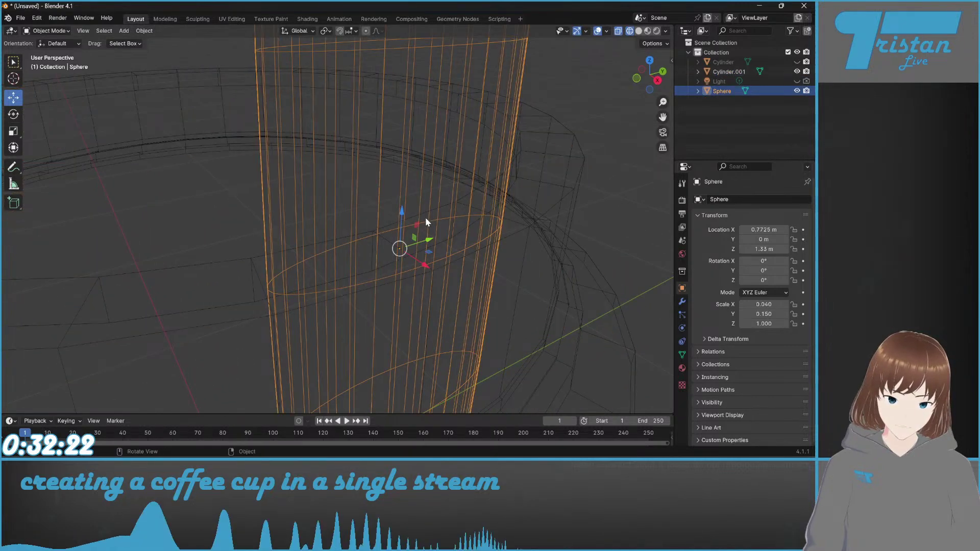
pyautogui.click(682, 302)
pyautogui.click(757, 198)
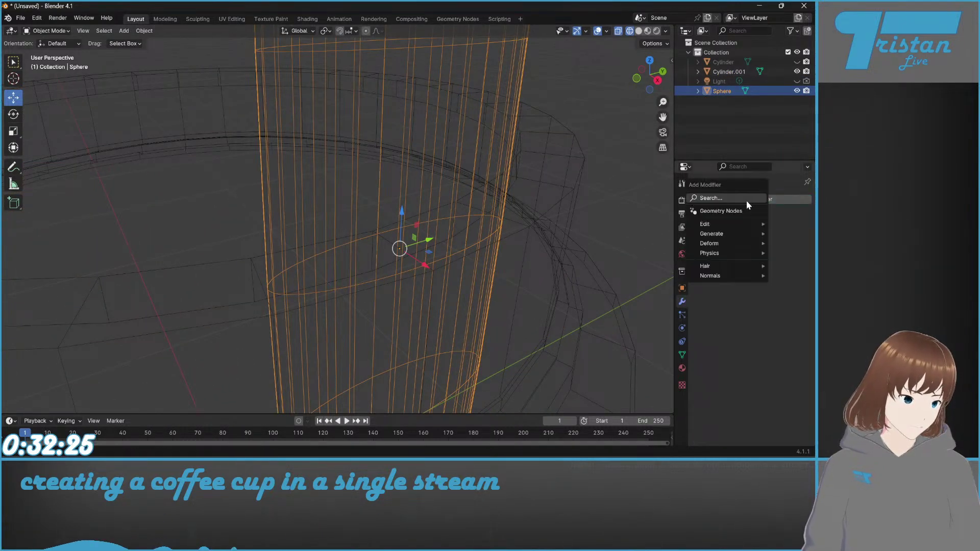
pyautogui.click(145, 313)
pyautogui.click(638, 31)
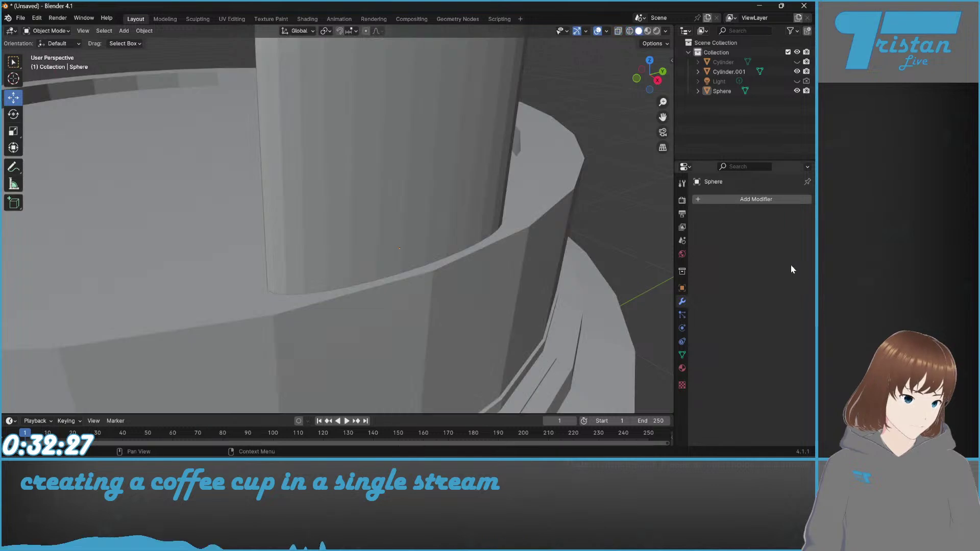
pyautogui.click(738, 200)
pyautogui.moveTo(710, 234)
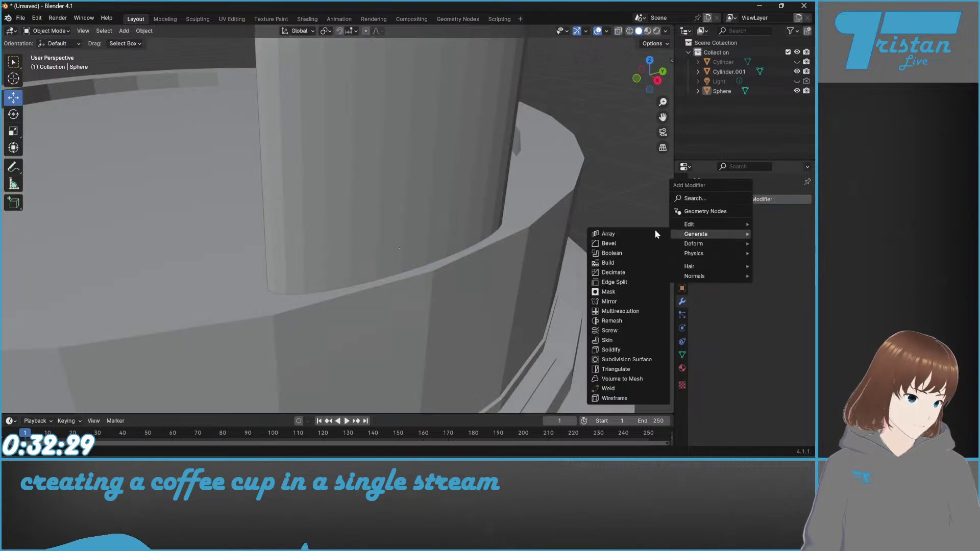
pyautogui.click(611, 253)
pyautogui.click(363, 284)
pyautogui.click(421, 162)
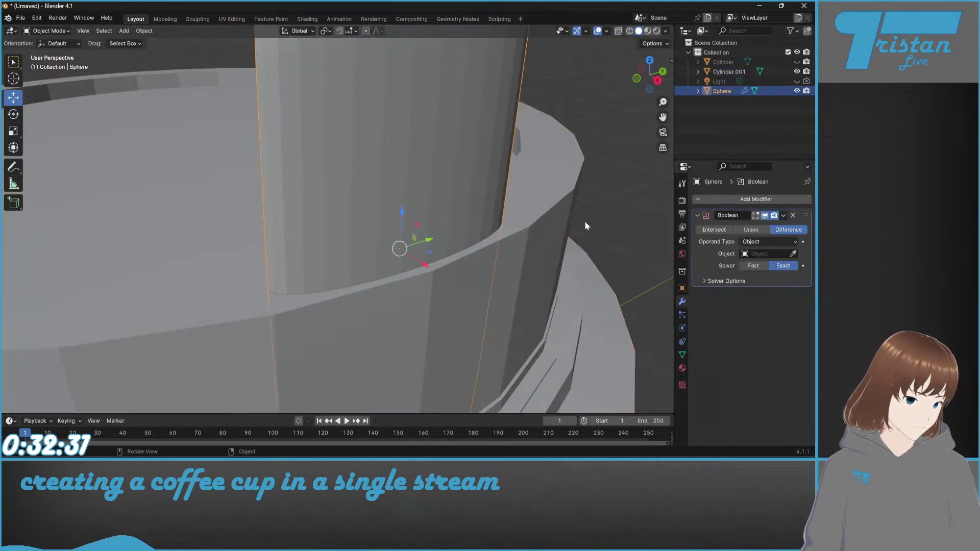
pyautogui.click(165, 370)
# Step: Try the Intersect operation on the sphere's Boolean, and remove the modifier
pyautogui.moveTo(176, 352); pyautogui.dragTo(523, 247, button='middle')
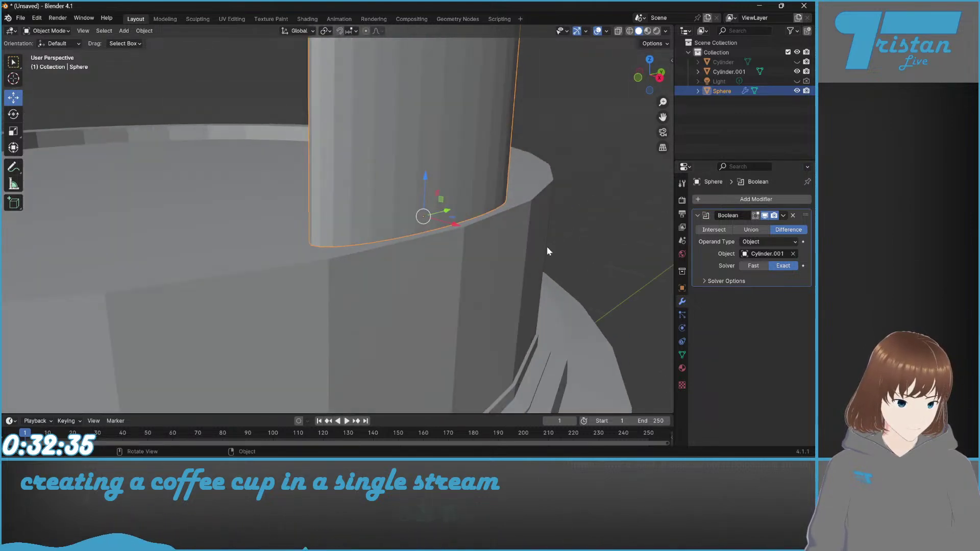
pyautogui.click(713, 230)
pyautogui.moveTo(446, 247); pyautogui.dragTo(528, 218, button='middle')
pyautogui.click(791, 216)
# Step: Try a Difference Boolean modifier on the lid with the sphere as its target object
pyautogui.moveTo(526, 275); pyautogui.dragTo(264, 282, button='middle')
pyautogui.click(511, 281)
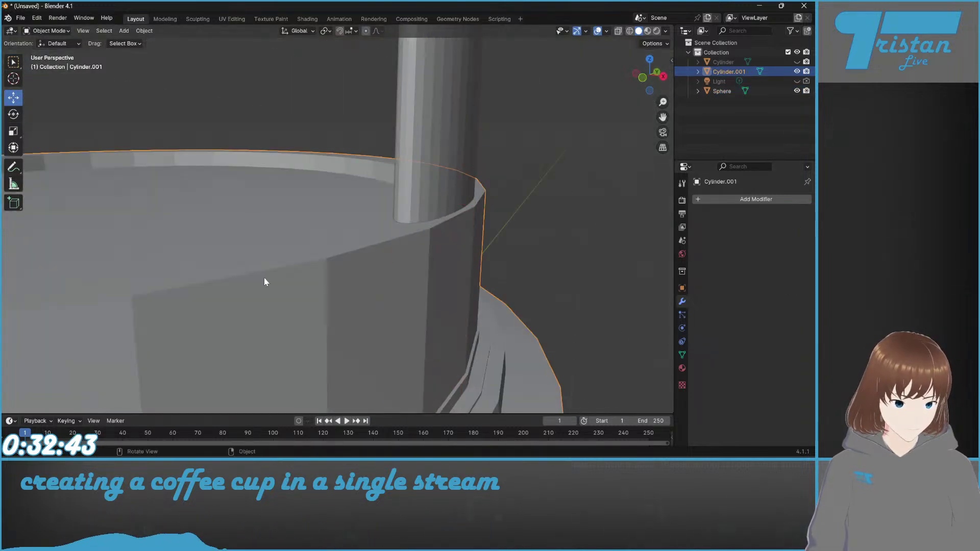
pyautogui.click(695, 200)
pyautogui.moveTo(686, 200)
pyautogui.click(743, 219)
pyautogui.moveTo(399, 204); pyautogui.dragTo(367, 266, button='middle')
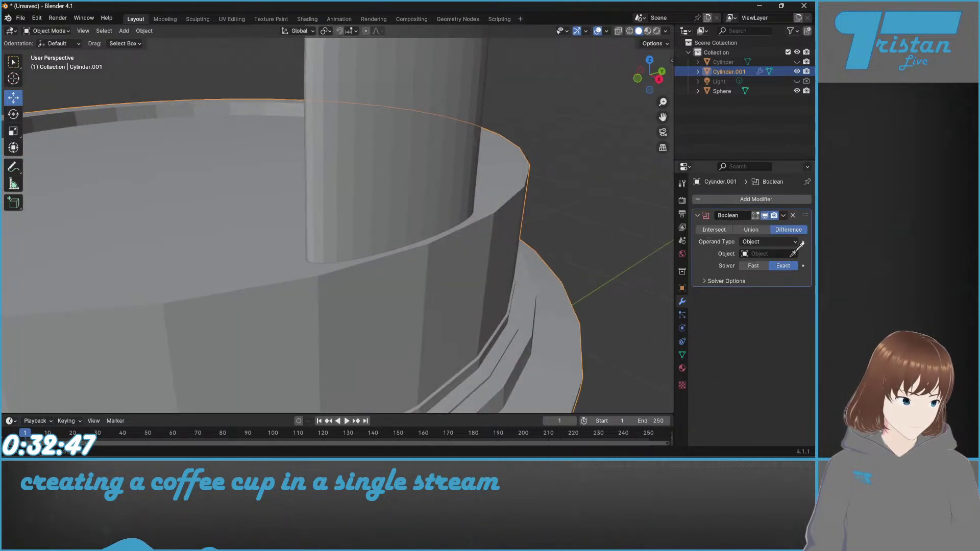
pyautogui.click(404, 108)
pyautogui.moveTo(438, 215); pyautogui.dragTo(687, 200, button='middle')
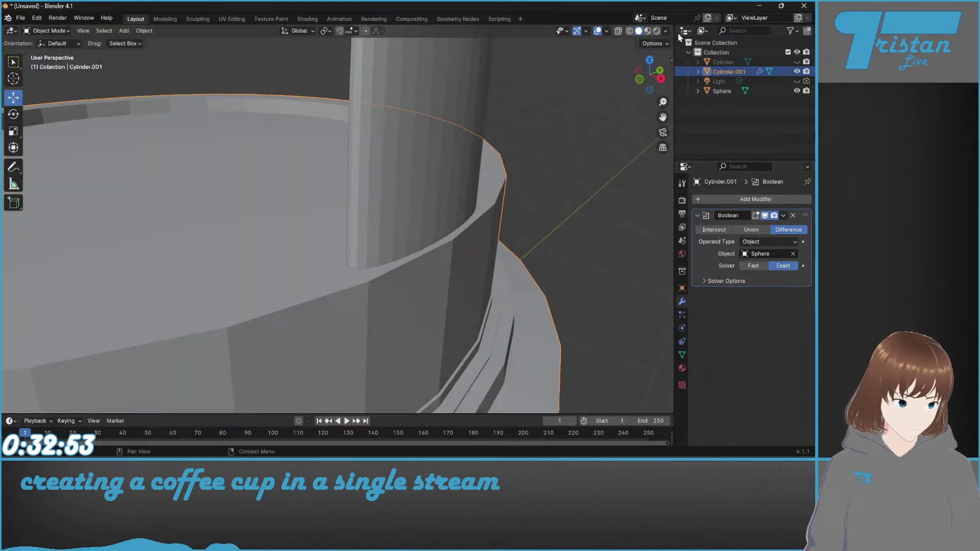
# Step: Compare the Intersect and Union operations of the lid's Boolean in wireframe shading, and remove the modifier
pyautogui.click(629, 30)
pyautogui.moveTo(551, 154)
pyautogui.mouseDown(button='middle')
pyautogui.moveTo(482, 216)
pyautogui.moveTo(462, 205)
pyautogui.moveTo(535, 225)
pyautogui.moveTo(366, 260)
pyautogui.moveTo(360, 206)
pyautogui.mouseUp(button='middle')
pyautogui.click(726, 232)
pyautogui.click(746, 231)
pyautogui.moveTo(379, 272); pyautogui.dragTo(353, 266, button='middle')
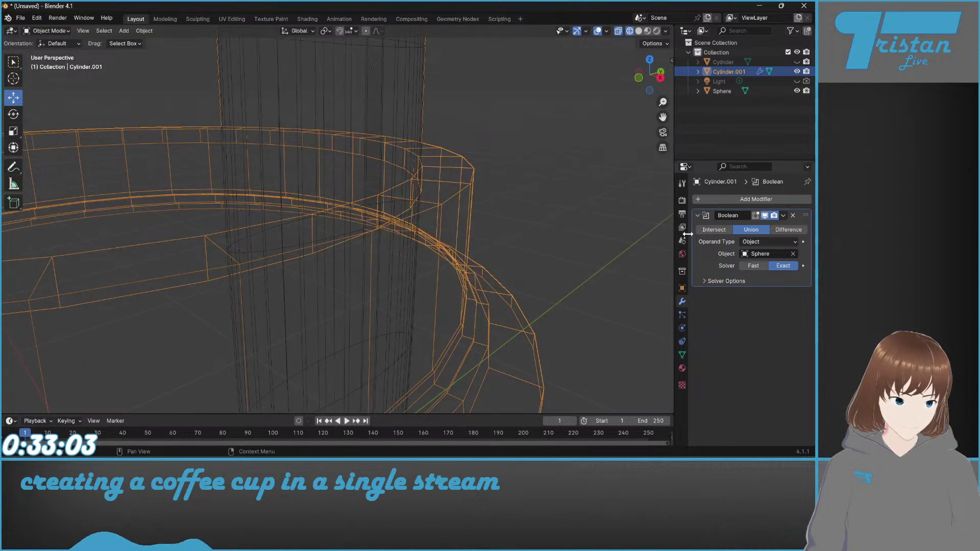
pyautogui.click(713, 230)
pyautogui.scroll(-5, 411, 267)
pyautogui.moveTo(412, 267); pyautogui.dragTo(421, 237, button='middle')
pyautogui.click(751, 230)
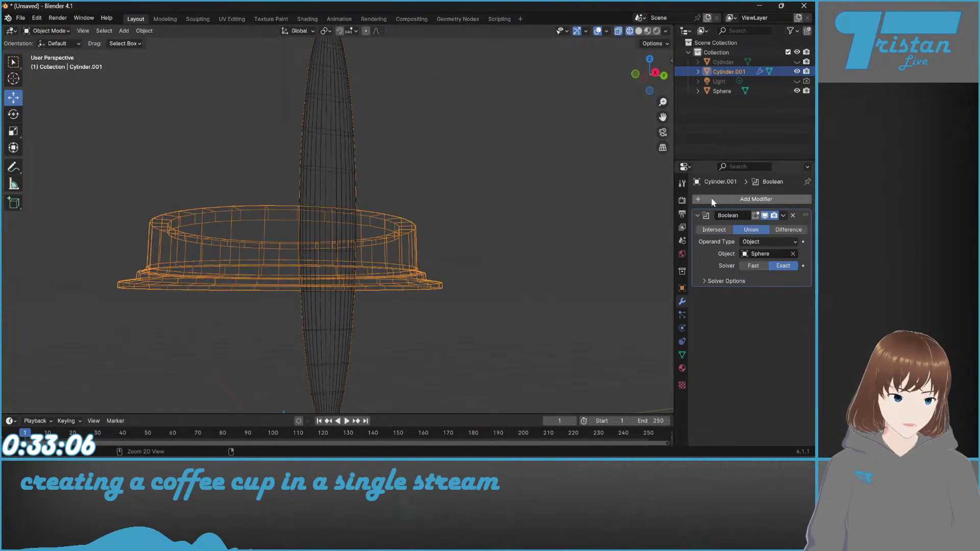
pyautogui.click(793, 215)
# Step: Add a Boolean modifier to the stretched sphere and pick the lid Cylinder.001 as its target object
pyautogui.click(343, 180)
pyautogui.moveTo(343, 180); pyautogui.dragTo(385, 193, button='middle')
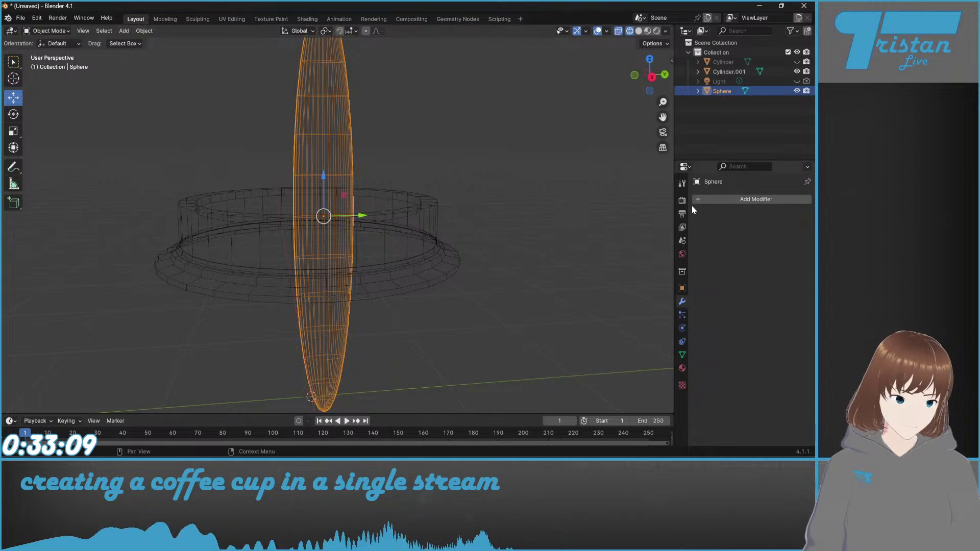
pyautogui.click(704, 199)
pyautogui.moveTo(697, 195)
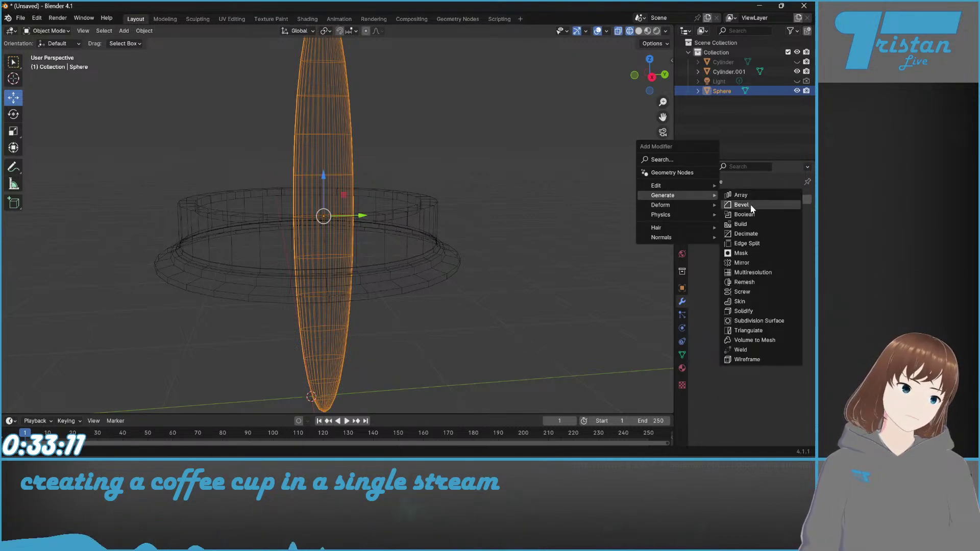
pyautogui.click(744, 215)
pyautogui.scroll(5, 376, 167)
pyautogui.moveTo(242, 202); pyautogui.dragTo(255, 210, button='middle')
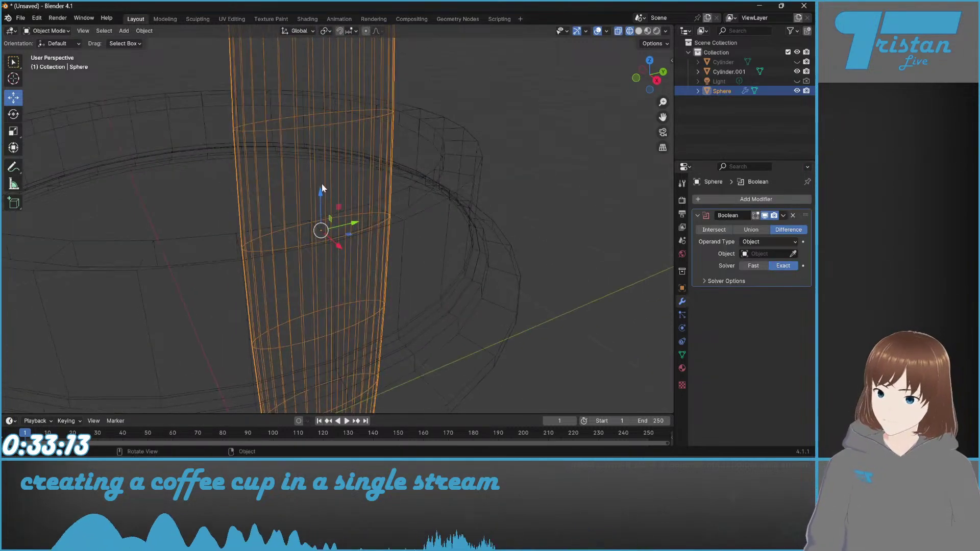
pyautogui.click(416, 217)
# Step: Try the Union and Intersect operations on the sphere's Boolean, and examine the Intersect shape in solid shading
pyautogui.moveTo(393, 223); pyautogui.dragTo(472, 232, button='middle')
pyautogui.click(752, 230)
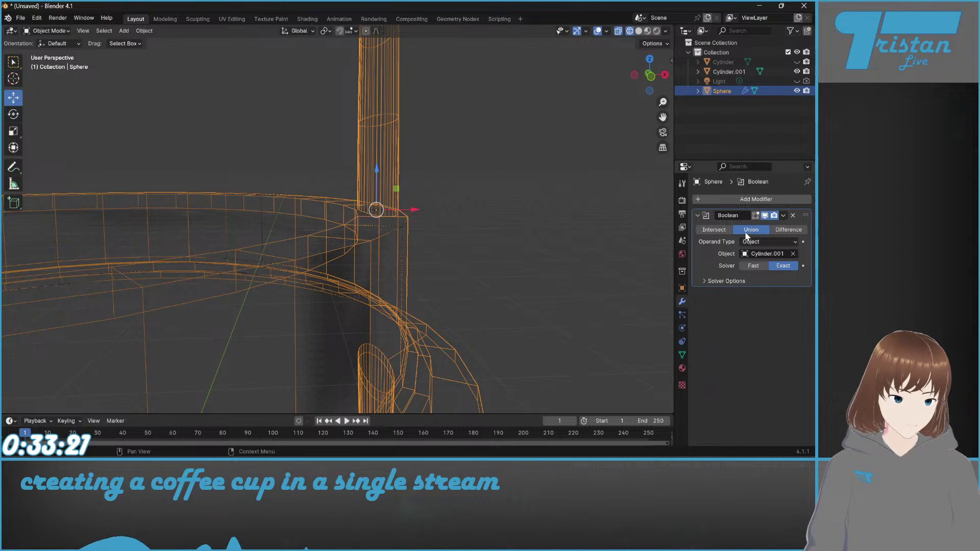
pyautogui.click(714, 230)
pyautogui.moveTo(415, 219); pyautogui.dragTo(355, 236, button='middle')
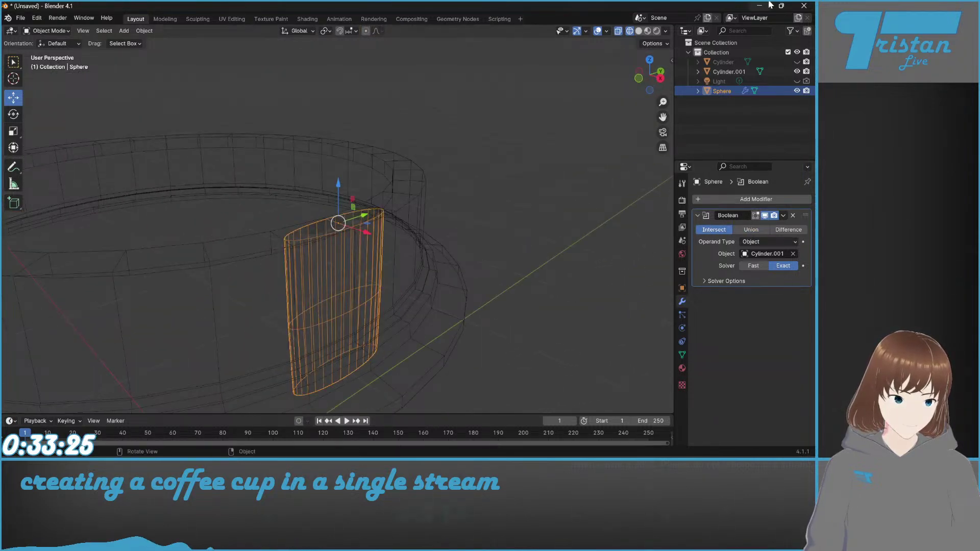
pyautogui.click(638, 32)
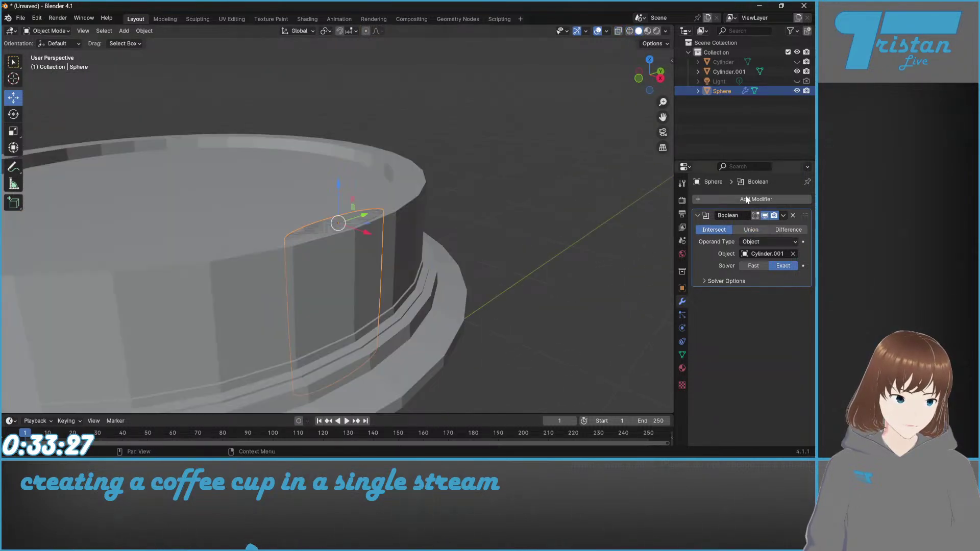
# Step: Try applying the Intersect Boolean and deleting faces from the sphere's mesh in Edit Mode, and undo both changes
pyautogui.click(783, 215)
pyautogui.click(767, 227)
pyautogui.moveTo(476, 264); pyautogui.dragTo(330, 246, button='middle')
pyautogui.press('Tab')
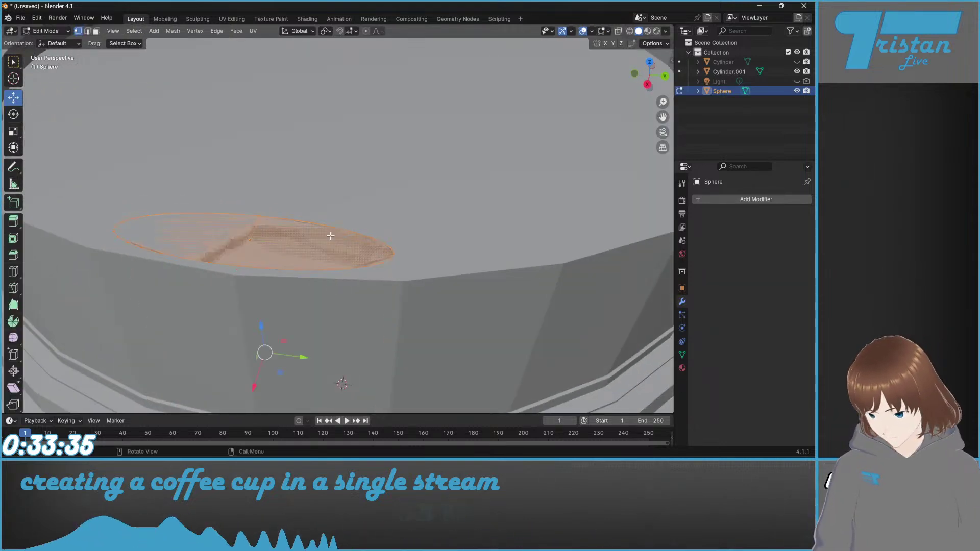
pyautogui.press('x')
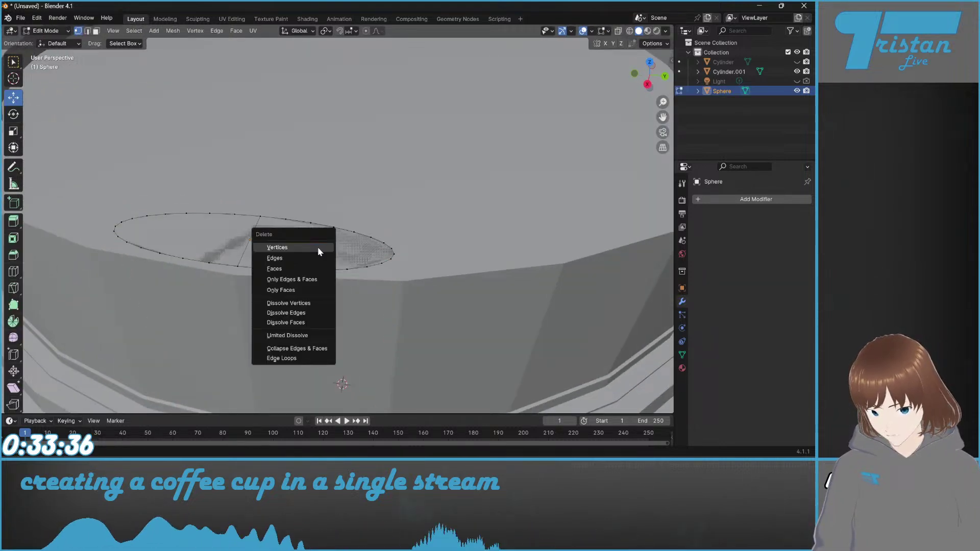
pyautogui.click(279, 269)
pyautogui.moveTo(224, 236); pyautogui.dragTo(451, 245, button='middle')
pyautogui.press('Tab')
pyautogui.press('ctrl+KP_Add')
# Step: Set the sphere's Boolean operation to Difference and inspect the cut at the lid's rim from several angles
pyautogui.click(795, 230)
pyautogui.scroll(2, 377, 267)
pyautogui.moveTo(376, 267); pyautogui.dragTo(456, 238, button='middle')
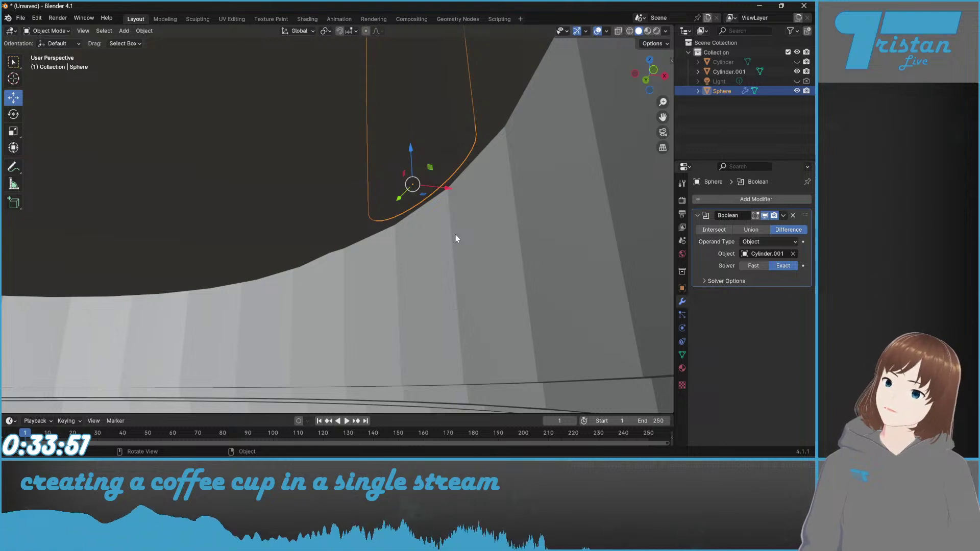
pyautogui.moveTo(540, 235); pyautogui.dragTo(536, 269, button='middle')
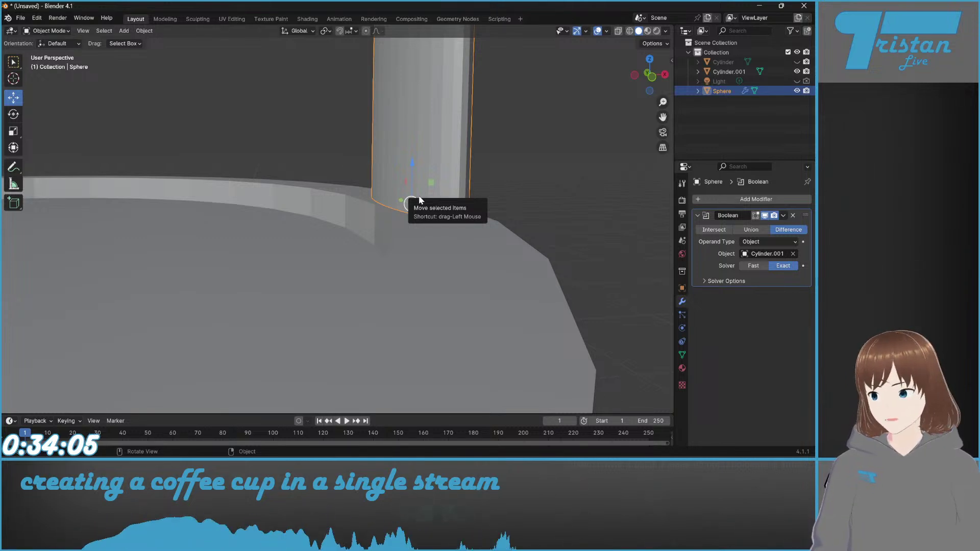
pyautogui.moveTo(420, 199); pyautogui.dragTo(475, 191, button='middle')
pyautogui.scroll(3, 470, 222)
# Step: Apply the Difference Boolean modifier to the sphere and select the lid
pyautogui.click(783, 215)
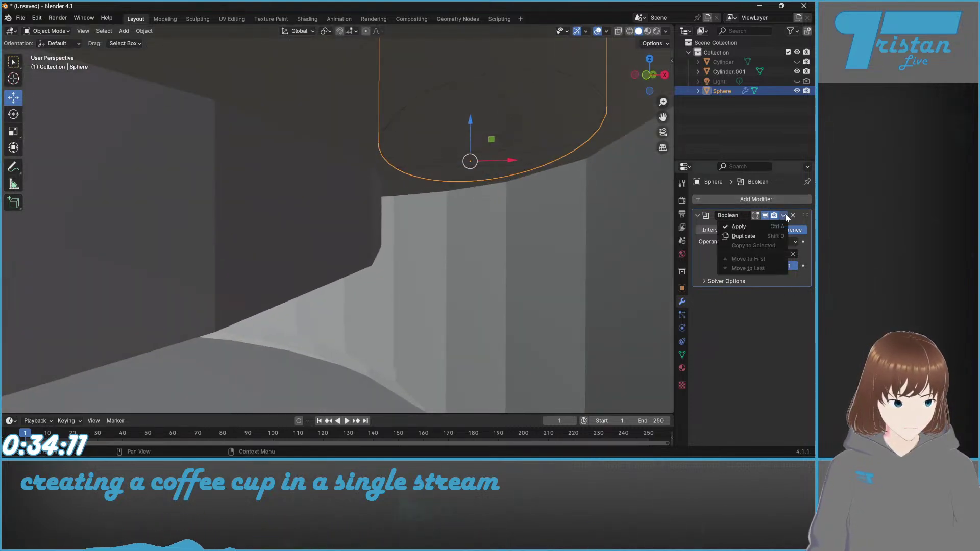
pyautogui.click(769, 229)
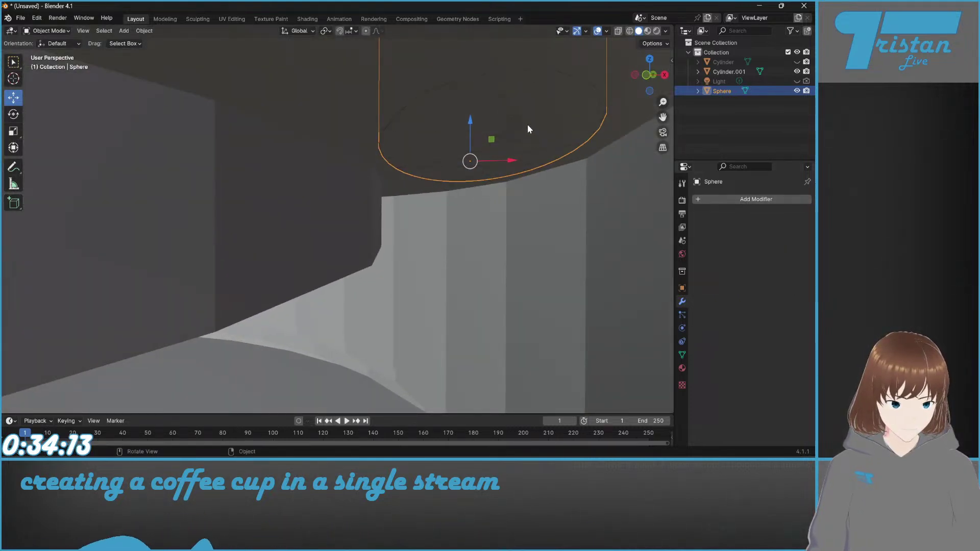
pyautogui.click(725, 72)
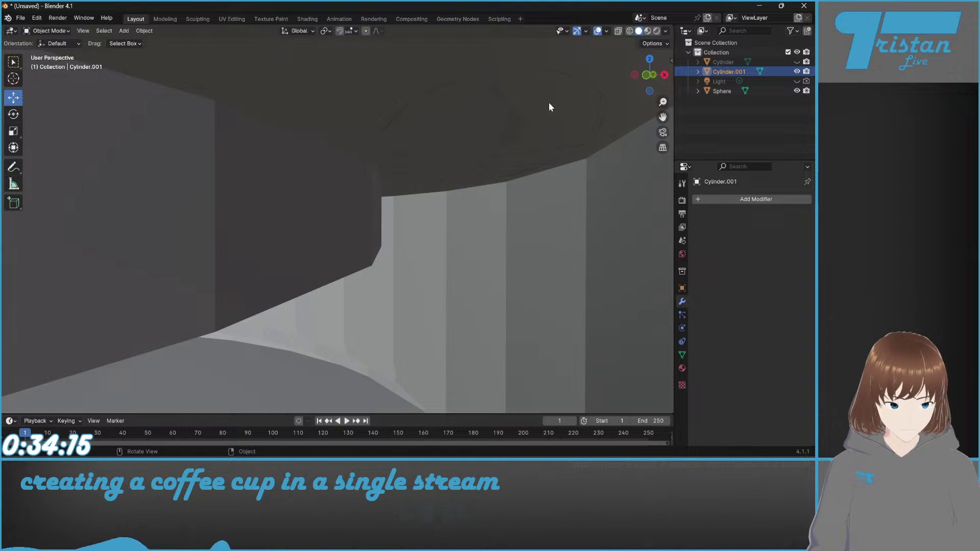
# Step: Try deleting faces from the sphere's mesh in Edit Mode where it passes through the lid
pyautogui.press('Tab')
pyautogui.hotkey('alt', 'a')
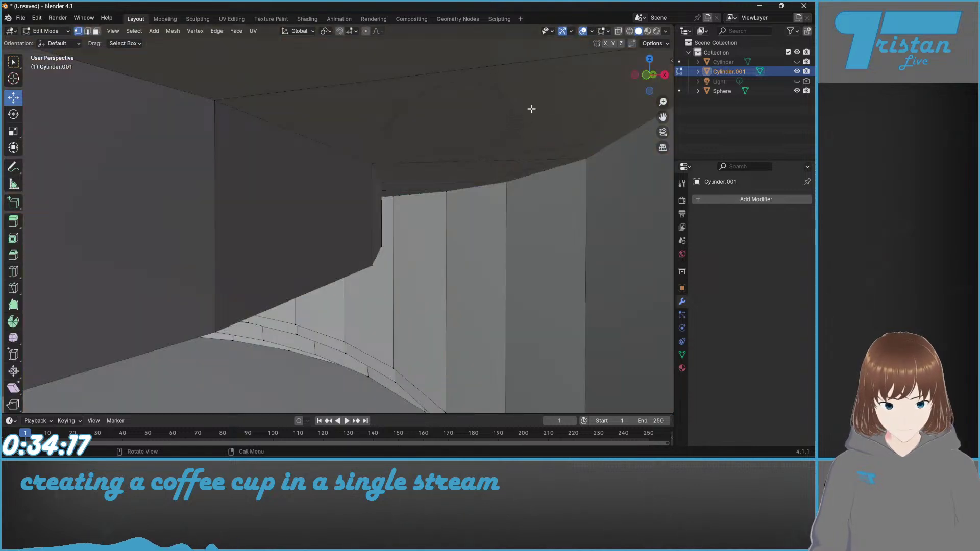
pyautogui.press('Tab')
pyautogui.click(727, 92)
pyautogui.press('Tab')
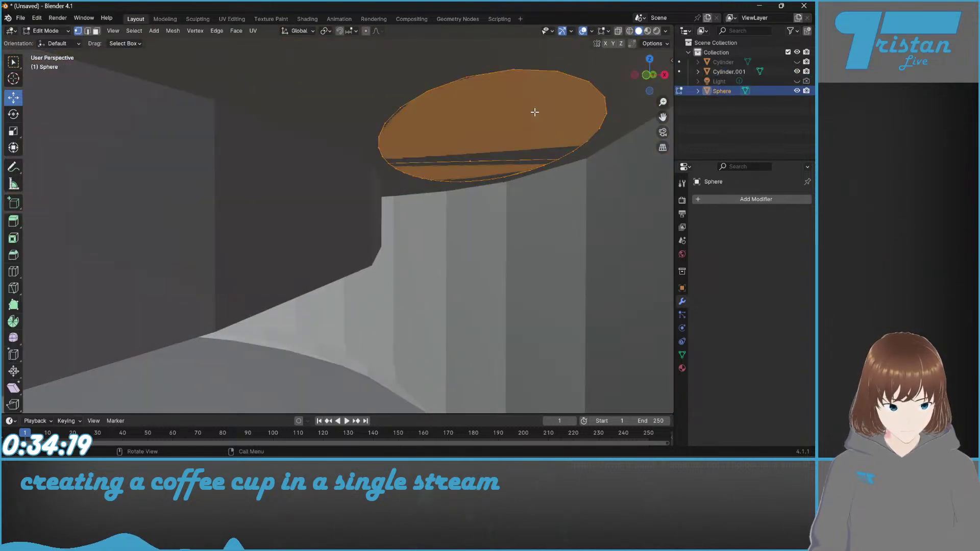
pyautogui.press('x')
pyautogui.click(489, 113)
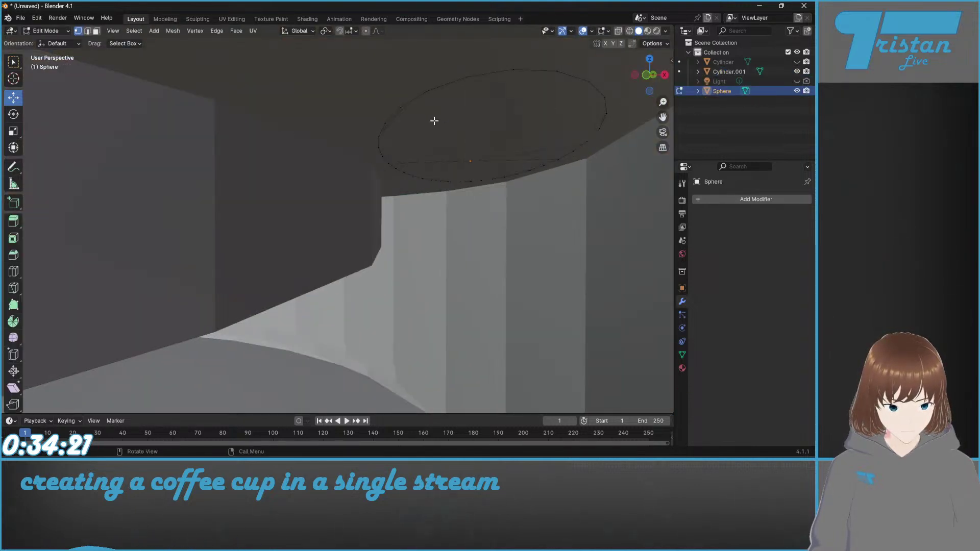
pyautogui.click(490, 132)
pyautogui.press('x')
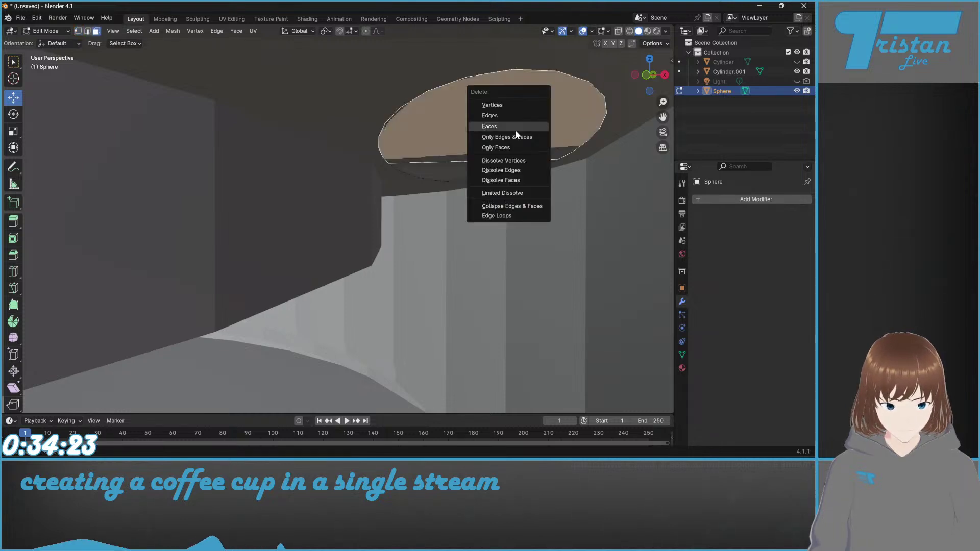
pyautogui.click(519, 135)
pyautogui.click(477, 173)
pyautogui.press('x')
pyautogui.click(477, 173)
# Step: Hide the sphere and check the lid's surface and mesh where the opening belongs
pyautogui.moveTo(476, 173); pyautogui.dragTo(538, 140, button='middle')
pyautogui.click(797, 91)
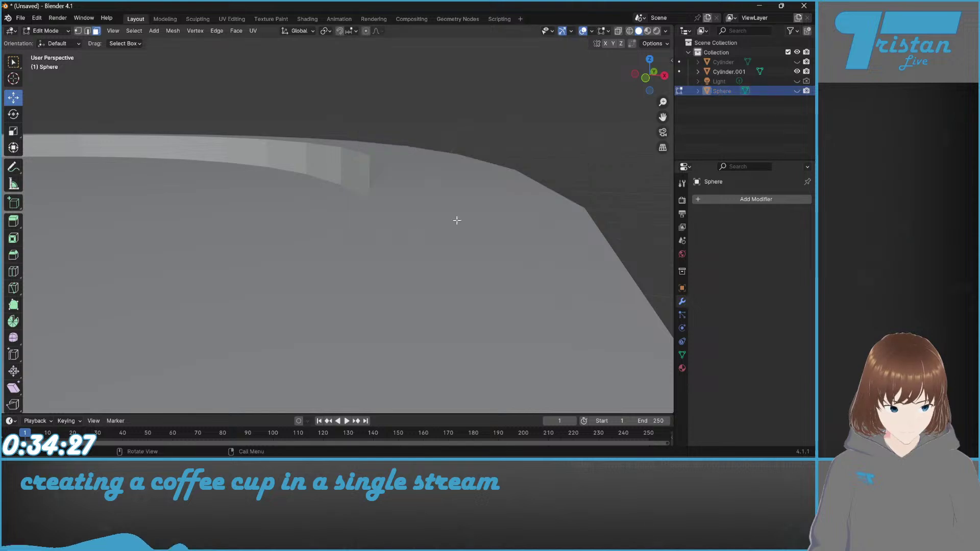
pyautogui.press('Tab')
pyautogui.click(455, 241)
pyautogui.press('Tab')
pyautogui.press('Tab')
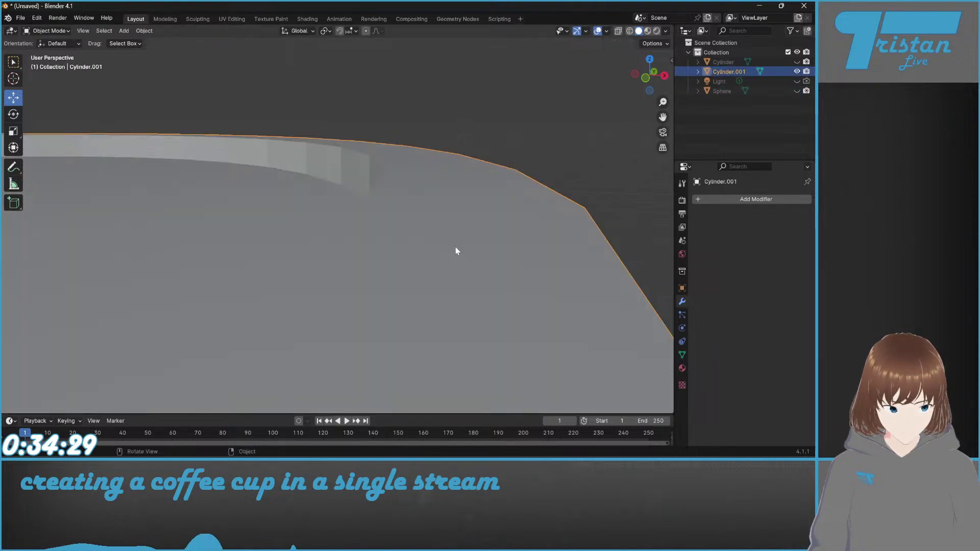
pyautogui.press('Tab')
pyautogui.press('Tab')
# Step: Undo hiding the sphere and deleting its faces, and check the restored lid and sphere
pyautogui.hotkey('ctrl', 'z')
pyautogui.hotkey('ctrl', 'z')
pyautogui.hotkey('ctrl', 'z')
pyautogui.moveTo(456, 254); pyautogui.dragTo(470, 195, button='middle')
pyautogui.hotkey('ctrl', 'z')
pyautogui.hotkey('ctrl', 'z')
pyautogui.hotkey('ctrl', 'z')
pyautogui.hotkey('ctrl', 'z')
pyautogui.press('Tab')
pyautogui.click(431, 185)
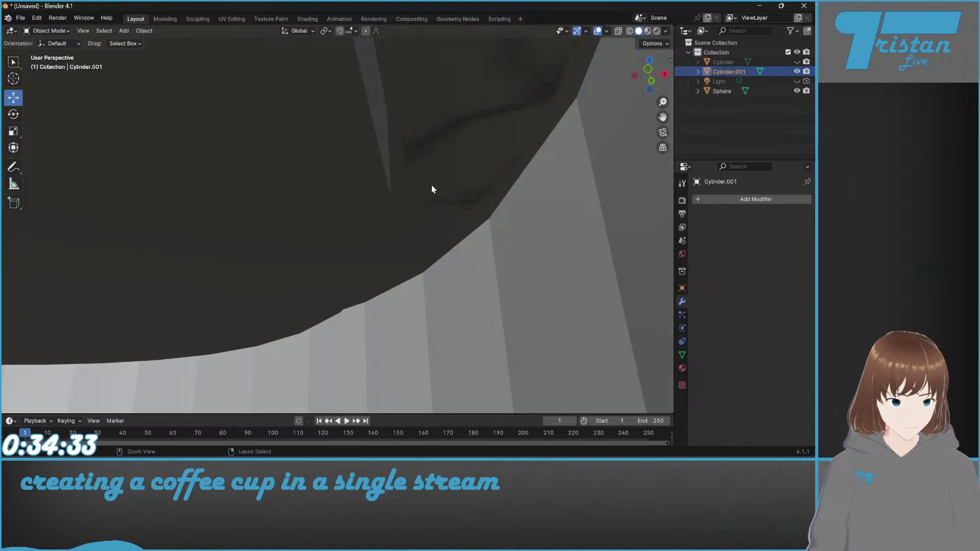
pyautogui.press('Tab')
pyautogui.press('Tab')
pyautogui.click(482, 155)
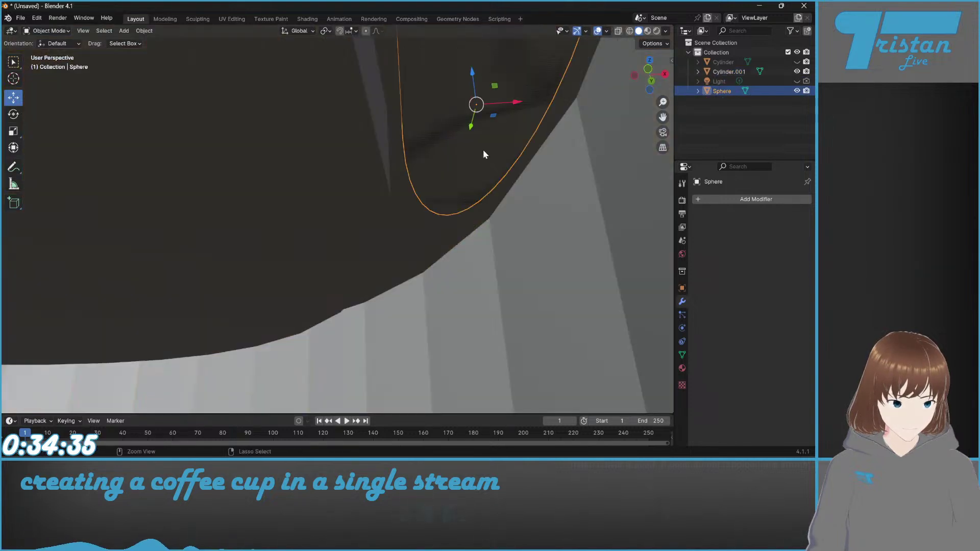
# Step: Undo applying the sphere's Boolean and remove that modifier from the sphere
pyautogui.hotkey('ctrl', 'z')
pyautogui.click(749, 231)
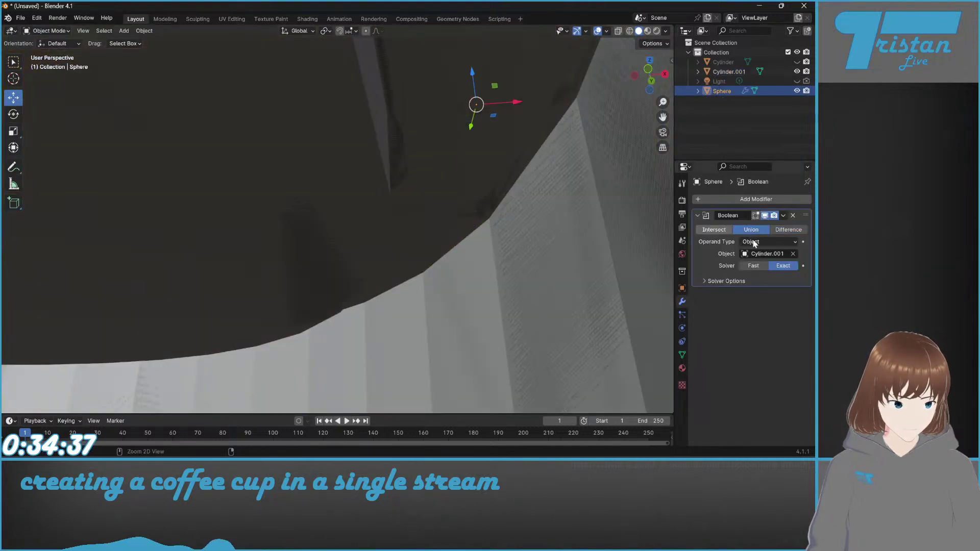
pyautogui.click(793, 216)
pyautogui.moveTo(426, 191); pyautogui.dragTo(607, 250, button='middle')
pyautogui.moveTo(275, 237); pyautogui.dragTo(273, 240, button='middle')
pyautogui.press('Tab')
pyautogui.press('Tab')
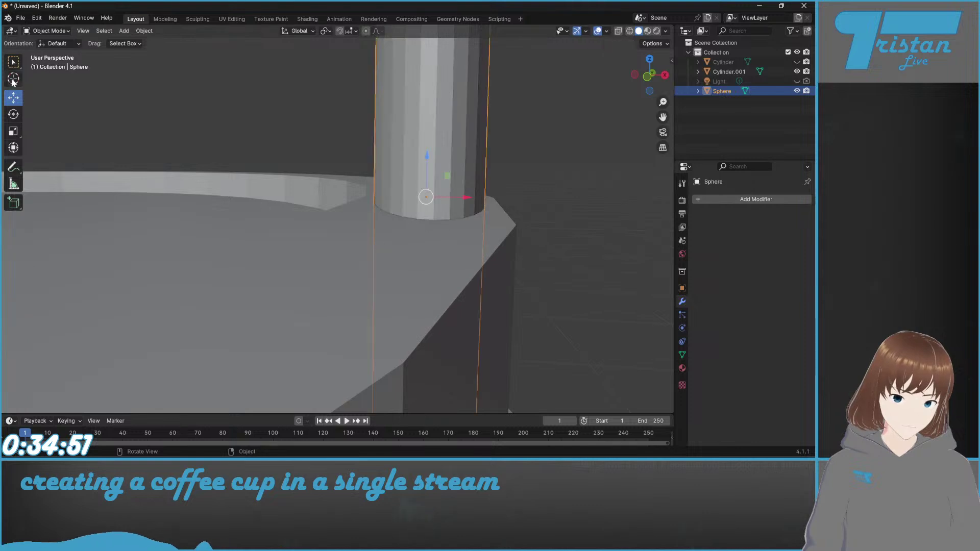
# Step: Add a Boolean modifier to the sphere set to Difference with Cylinder.001 as its object, and check the lid's underside
pyautogui.click(383, 273)
pyautogui.moveTo(383, 274); pyautogui.dragTo(453, 278, button='middle')
pyautogui.scroll(4, 454, 275)
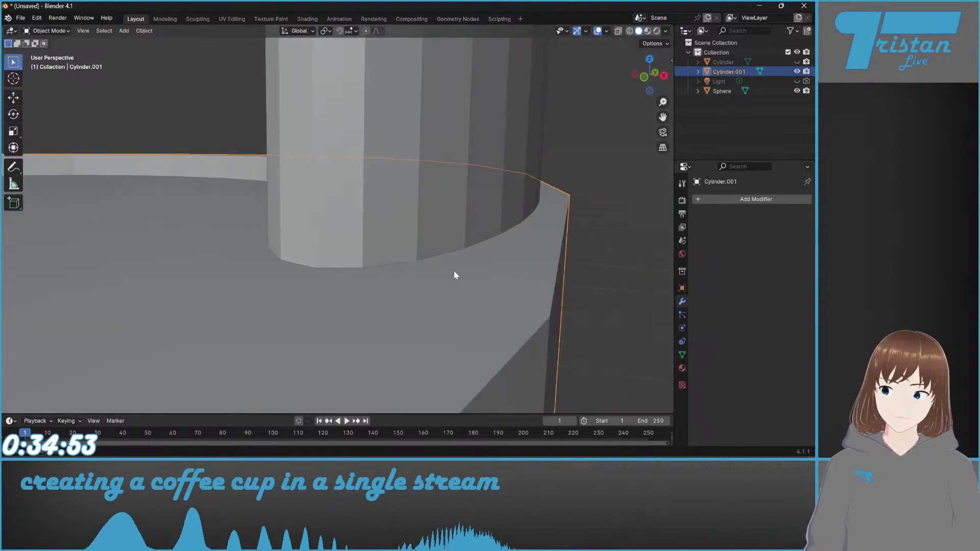
pyautogui.click(394, 217)
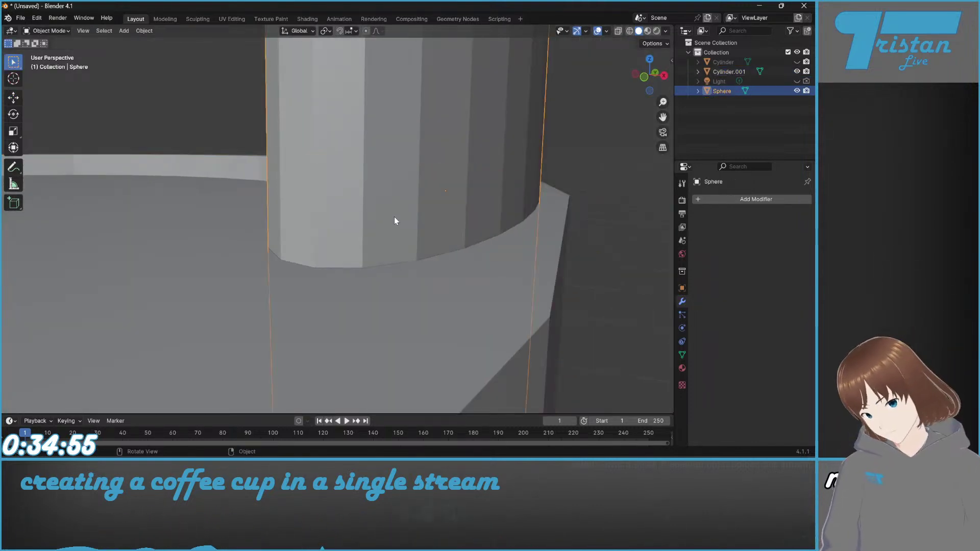
pyautogui.click(738, 200)
pyautogui.moveTo(738, 203)
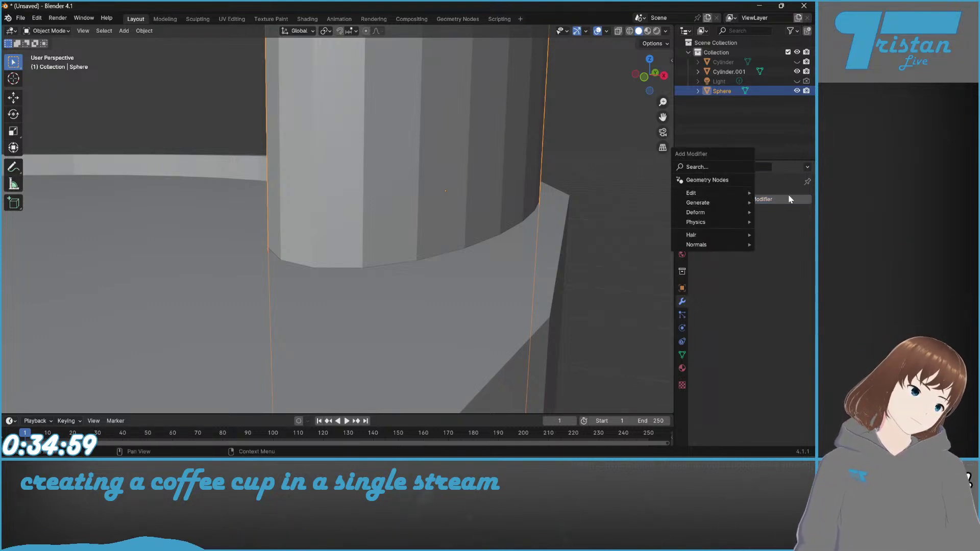
pyautogui.click(758, 202)
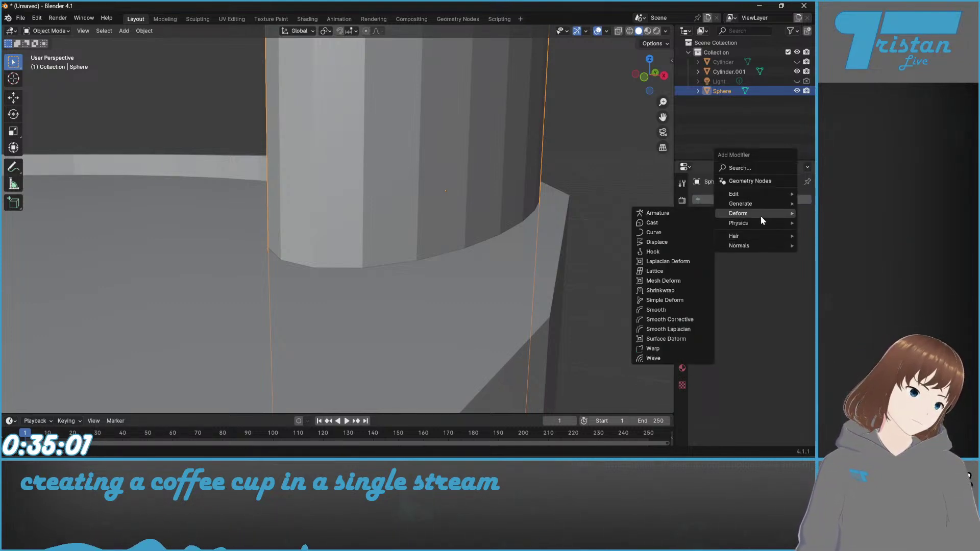
pyautogui.moveTo(752, 206)
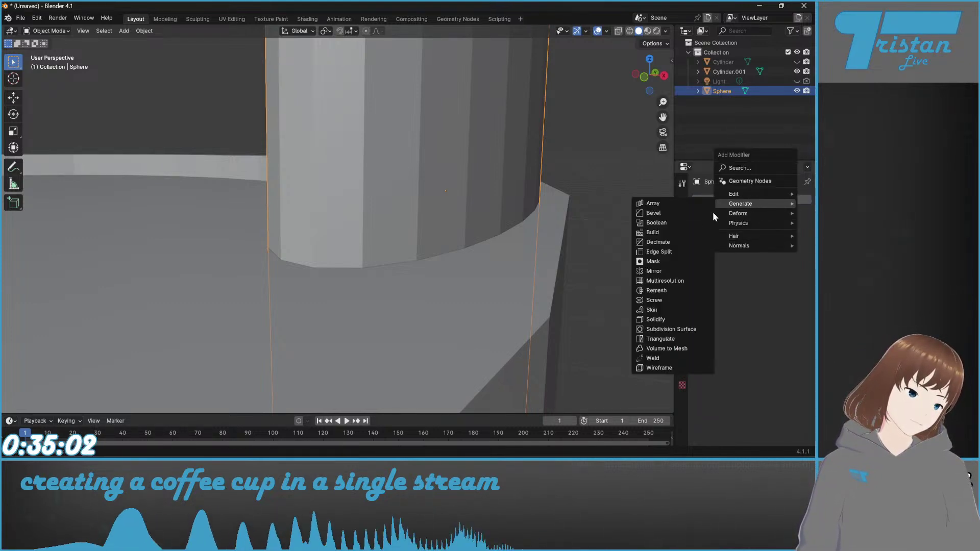
pyautogui.click(678, 224)
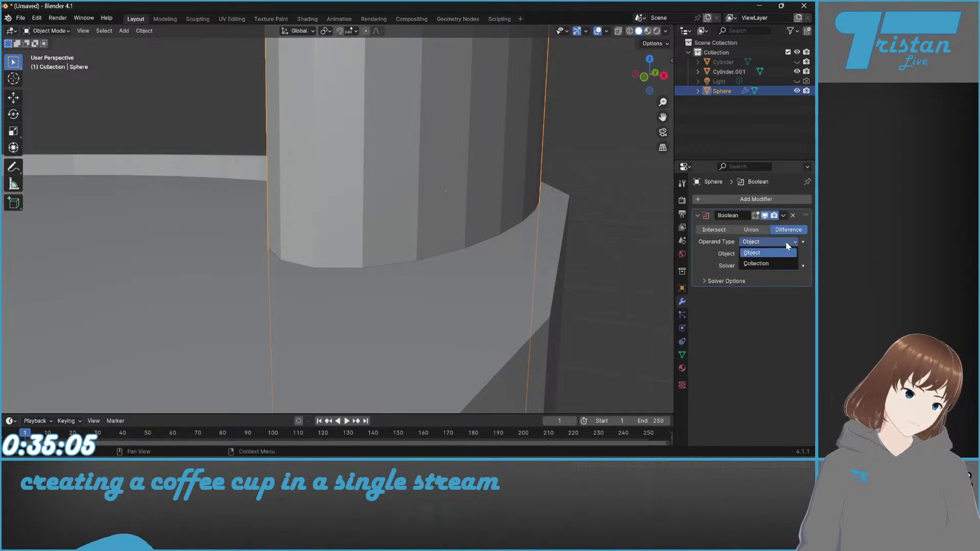
pyautogui.click(438, 278)
pyautogui.moveTo(437, 279); pyautogui.dragTo(441, 305, button='middle')
pyautogui.click(446, 273)
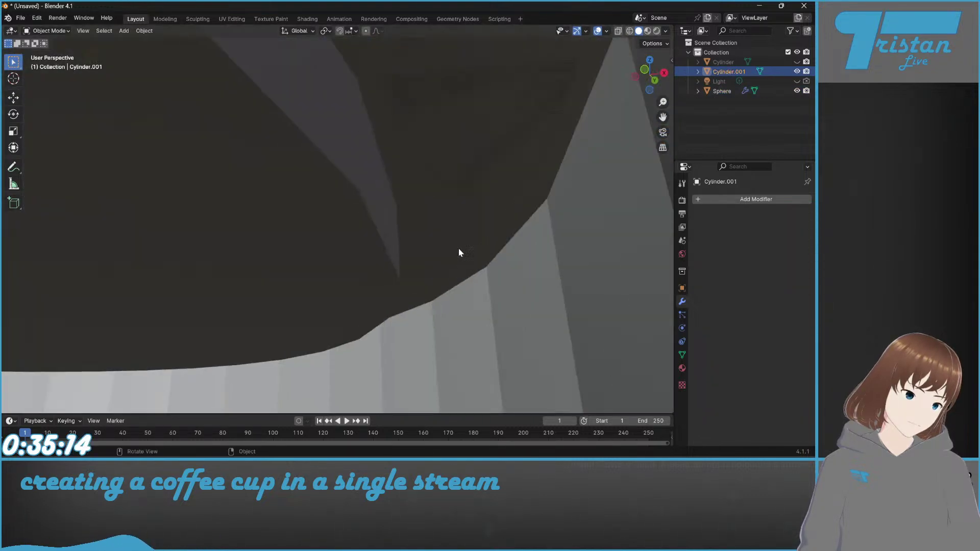
pyautogui.click(463, 150)
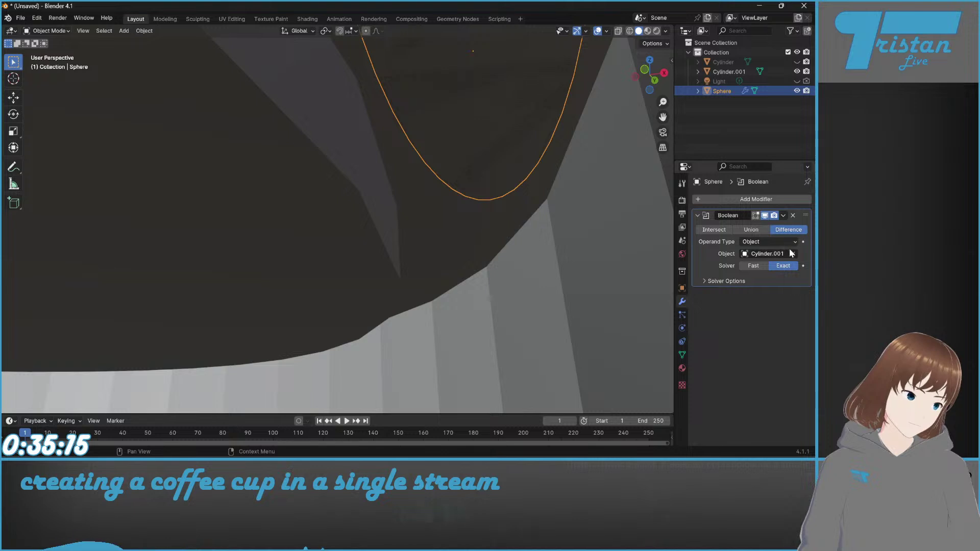
# Step: Try applying the sphere's Difference Boolean and inspect the cut from inside the lid
pyautogui.click(784, 216)
pyautogui.click(738, 226)
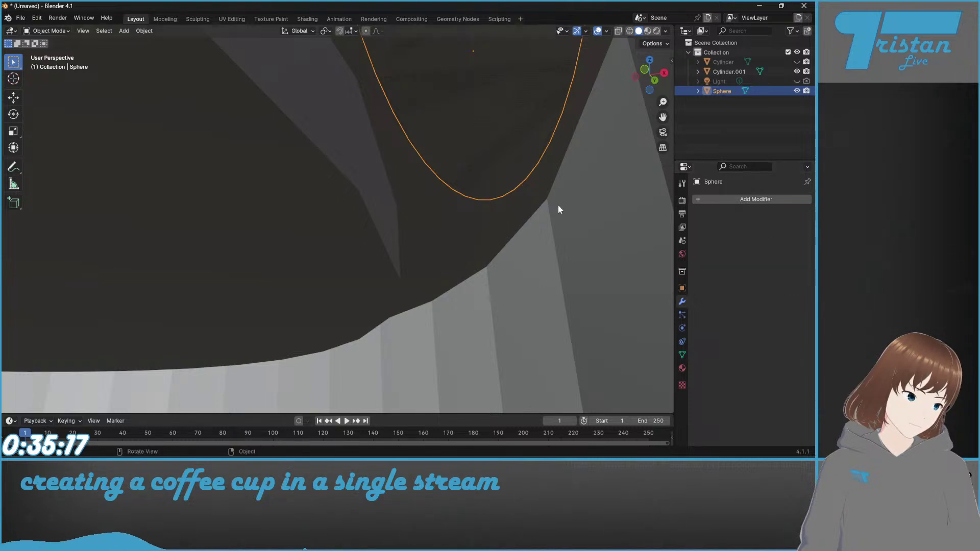
pyautogui.moveTo(428, 247); pyautogui.dragTo(424, 271, button='middle')
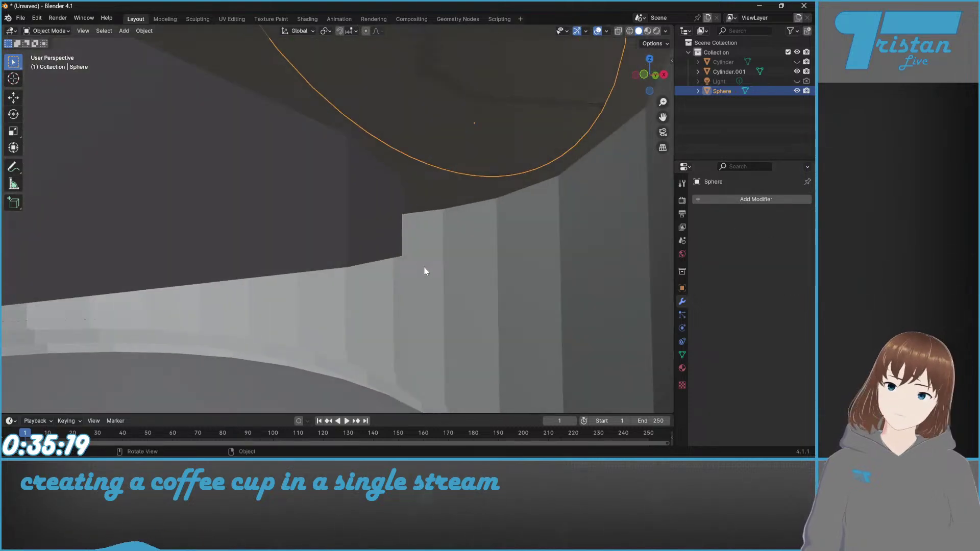
# Step: Undo the sphere's applied Boolean and its object assignment, and remove the modifier from the sphere
pyautogui.hotkey('ctrl', 'z')
pyautogui.hotkey('ctrl', 'z')
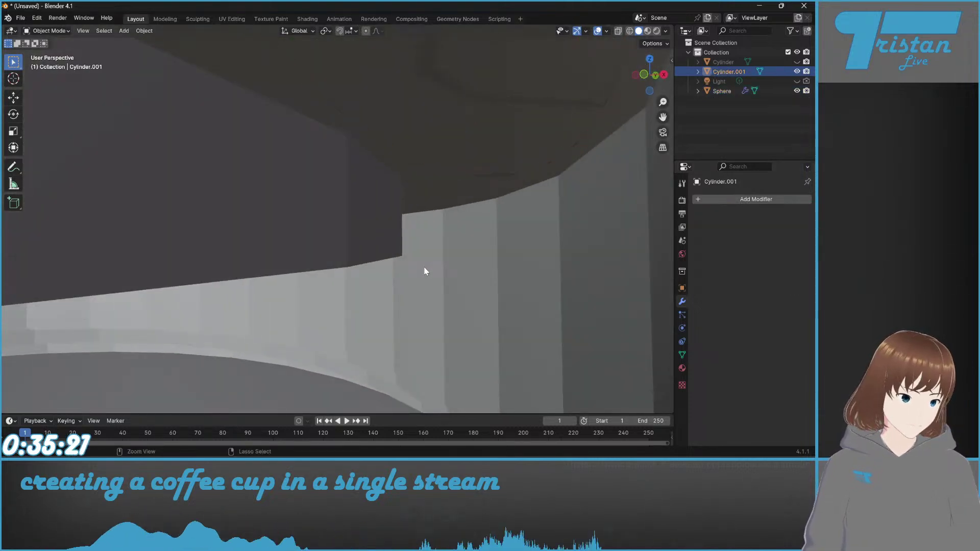
pyautogui.click(728, 92)
pyautogui.keyDown('ctrl'); pyautogui.moveTo(529, 112); pyautogui.dragTo(519, 138, button='middle'); pyautogui.keyUp('ctrl')
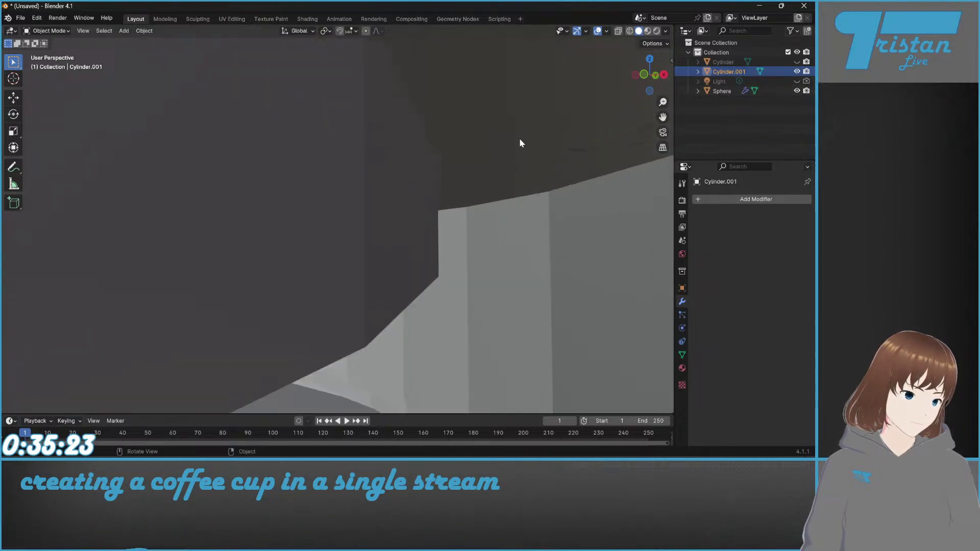
pyautogui.hotkey('ctrl', 'z')
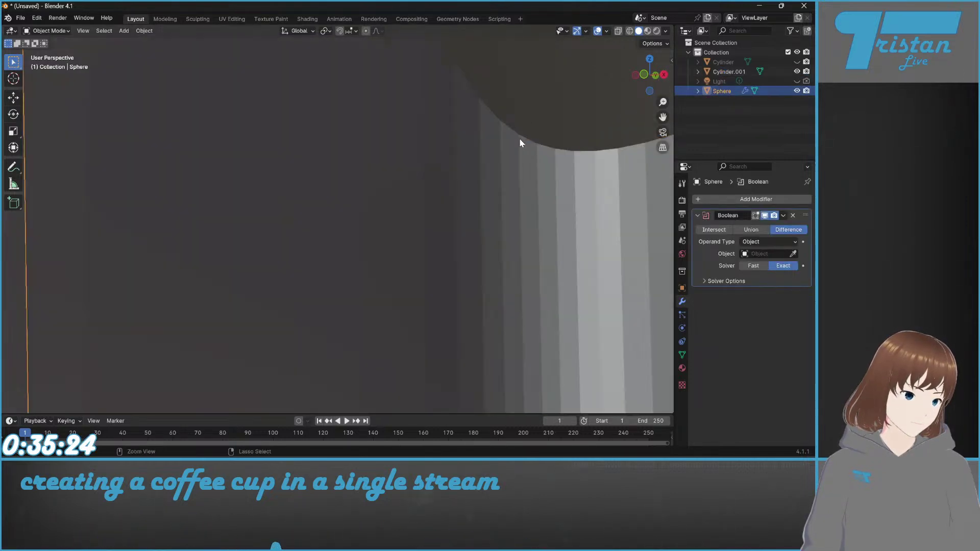
pyautogui.click(793, 215)
# Step: Add a Boolean modifier with the Difference operation to the lid, Cylinder.001
pyautogui.click(730, 72)
pyautogui.click(757, 200)
pyautogui.moveTo(719, 200)
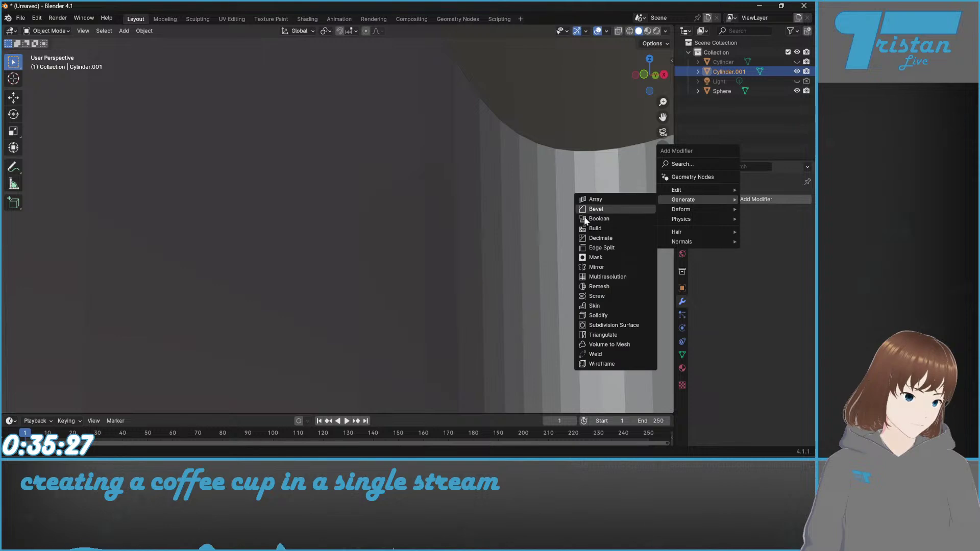
pyautogui.click(596, 219)
pyautogui.moveTo(401, 215); pyautogui.dragTo(468, 230, button='middle')
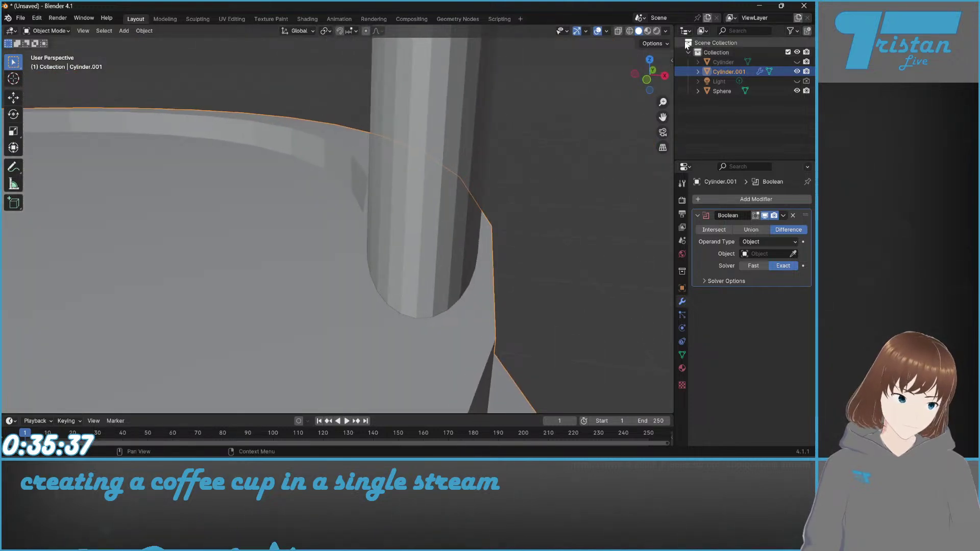
pyautogui.click(631, 32)
pyautogui.click(638, 31)
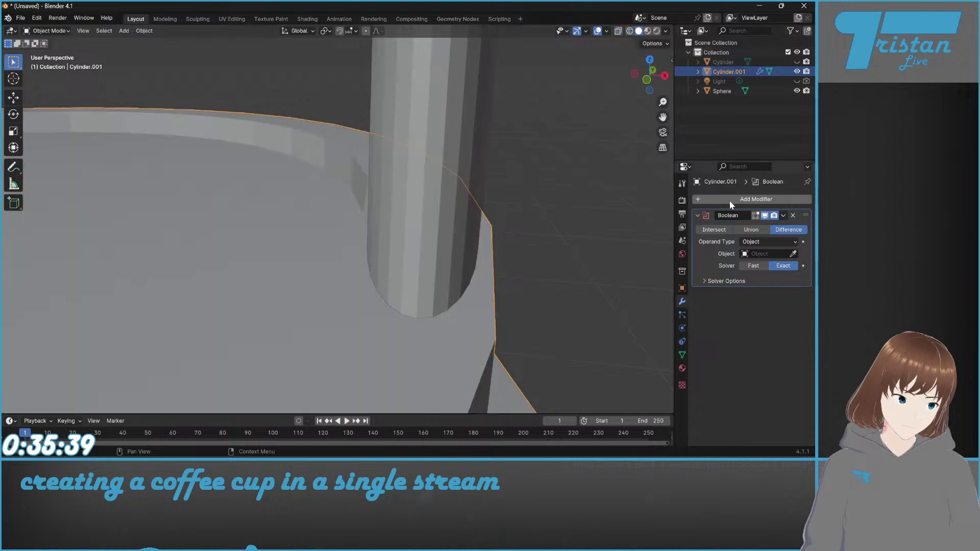
# Step: Set Sphere as the object of the lid's Boolean and apply the modifier
pyautogui.click(783, 215)
pyautogui.click(761, 227)
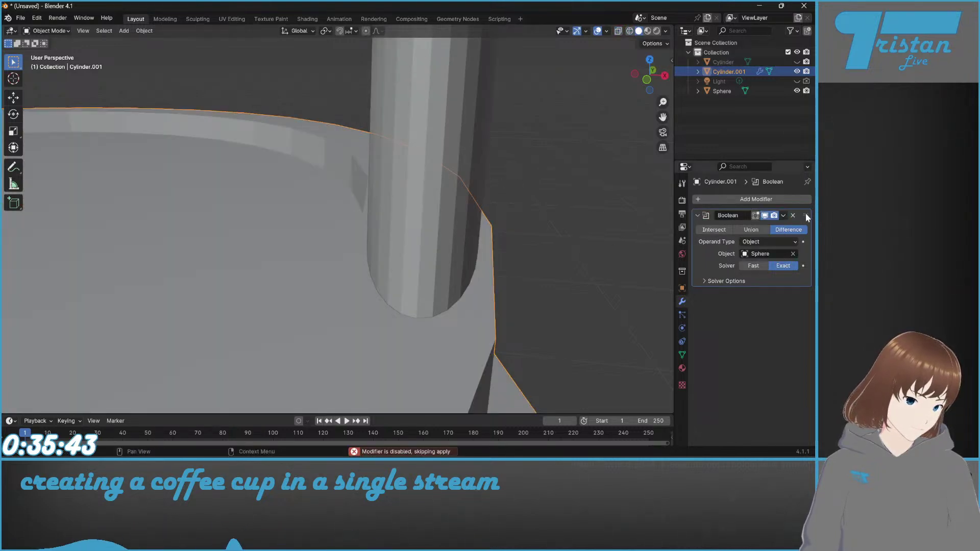
pyautogui.click(783, 216)
pyautogui.click(761, 228)
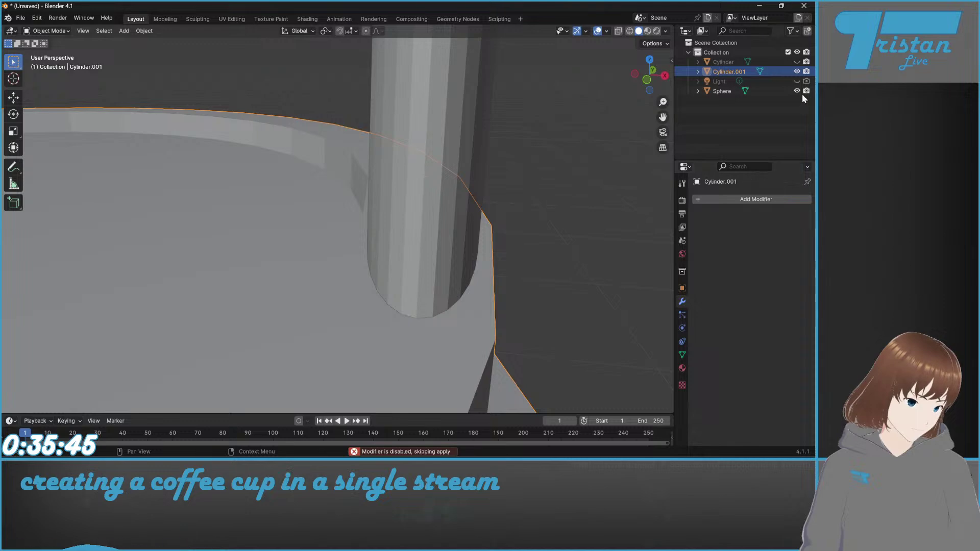
# Step: Hide the sphere and examine the opening cut in the lid, including its mesh in Edit Mode
pyautogui.click(797, 91)
pyautogui.moveTo(439, 255); pyautogui.dragTo(332, 304, button='middle')
pyautogui.moveTo(123, 290); pyautogui.dragTo(236, 221, button='middle')
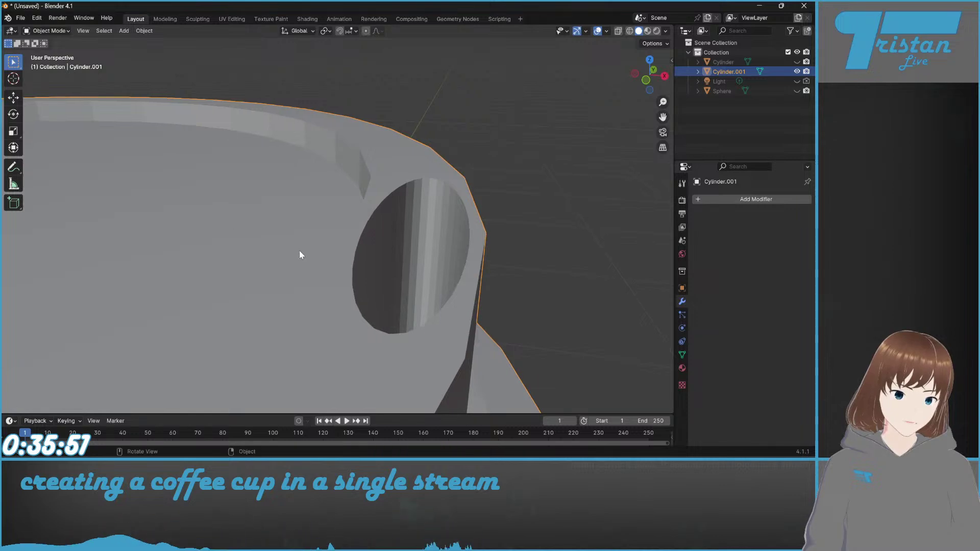
pyautogui.moveTo(296, 247); pyautogui.dragTo(373, 250, button='middle')
pyautogui.press('Tab')
pyautogui.moveTo(455, 279); pyautogui.dragTo(462, 306, button='middle')
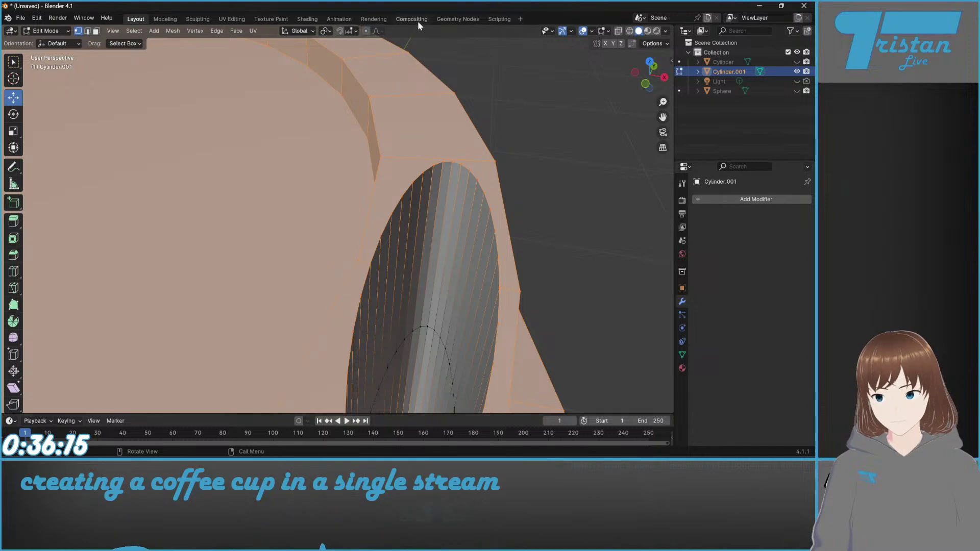
pyautogui.moveTo(487, 251); pyautogui.dragTo(453, 239, button='middle')
pyautogui.scroll(-3, 453, 225)
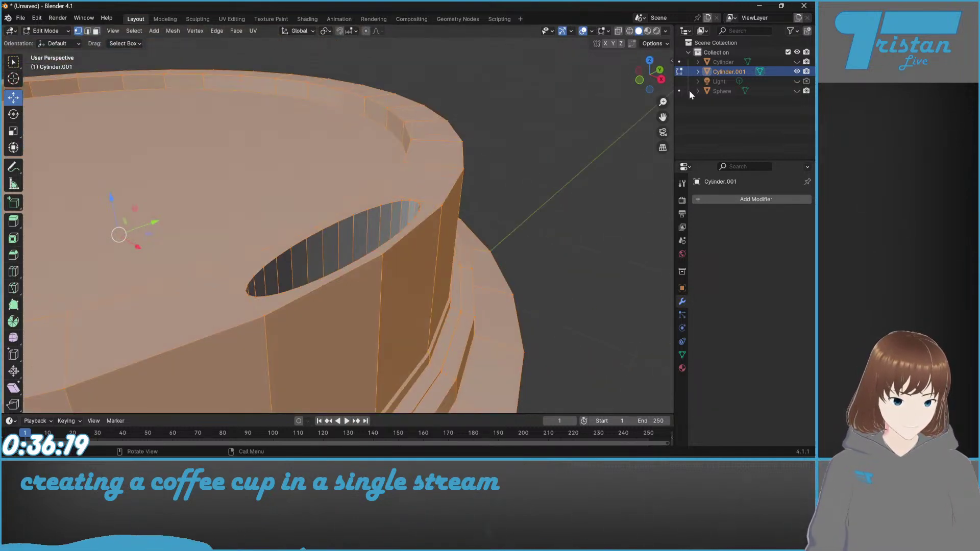
# Step: Delete the hidden sphere from the scene and select the lid
pyautogui.press('Tab')
pyautogui.click(730, 92)
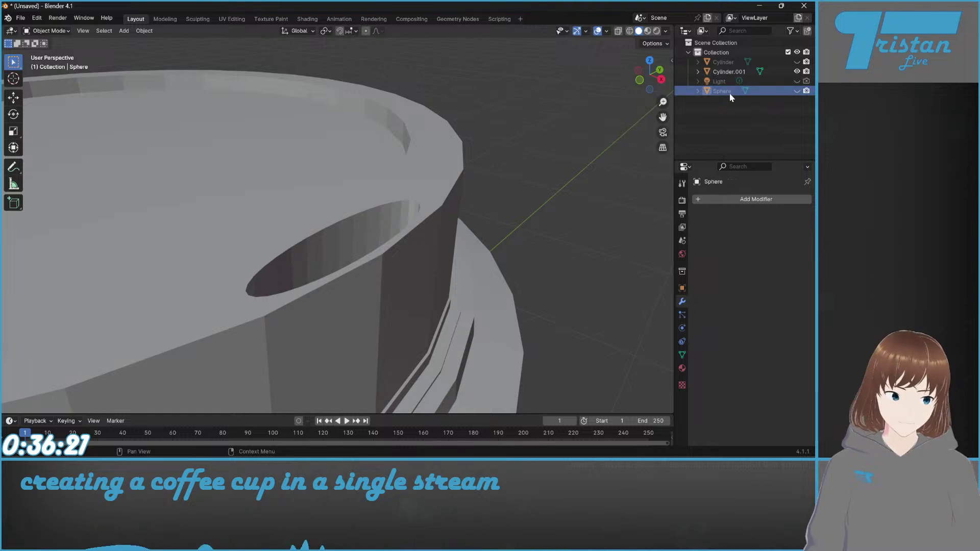
pyautogui.press('x')
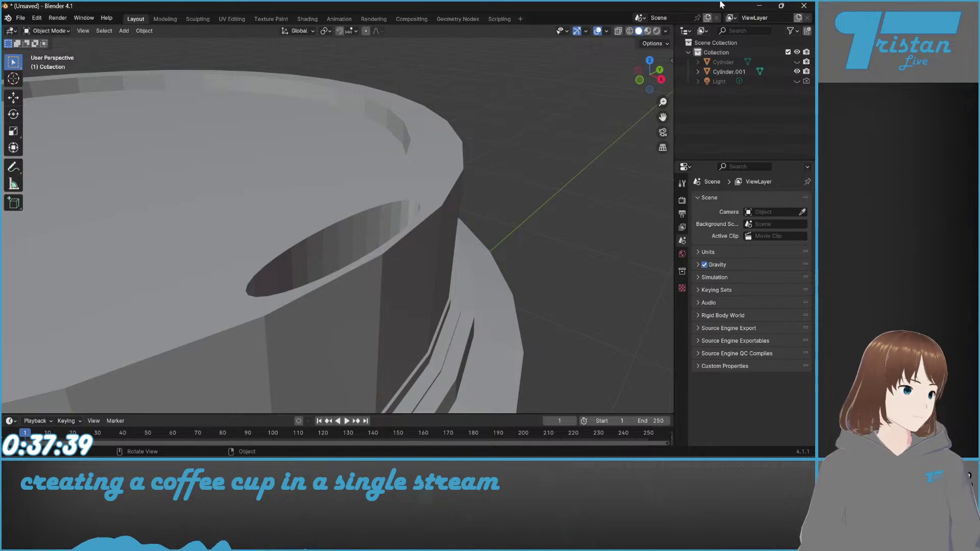
pyautogui.moveTo(417, 271)
pyautogui.mouseDown(button='middle')
pyautogui.moveTo(398, 235)
pyautogui.moveTo(372, 244)
pyautogui.moveTo(385, 278)
pyautogui.moveTo(367, 291)
pyautogui.moveTo(427, 263)
pyautogui.mouseUp(button='middle')
pyautogui.click(428, 261)
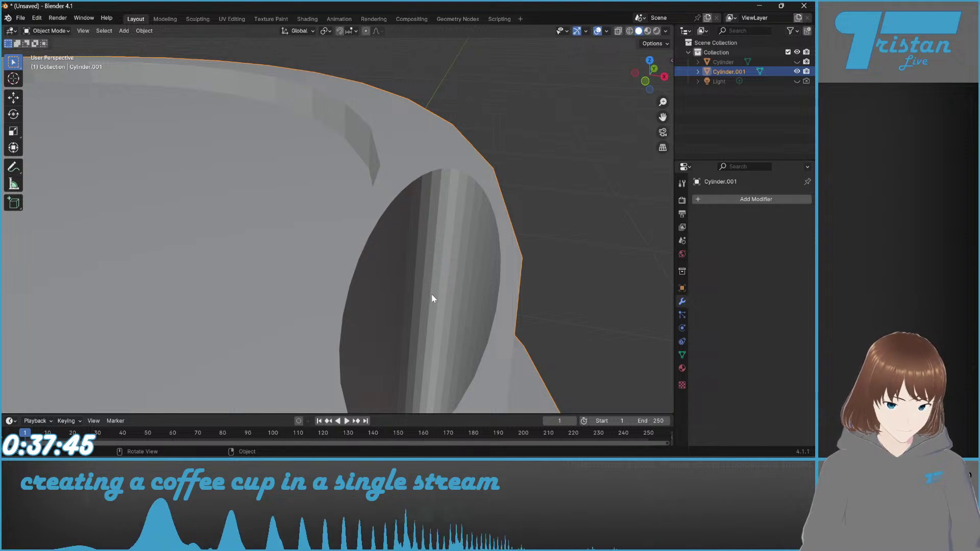
pyautogui.scroll(-4, 431, 297)
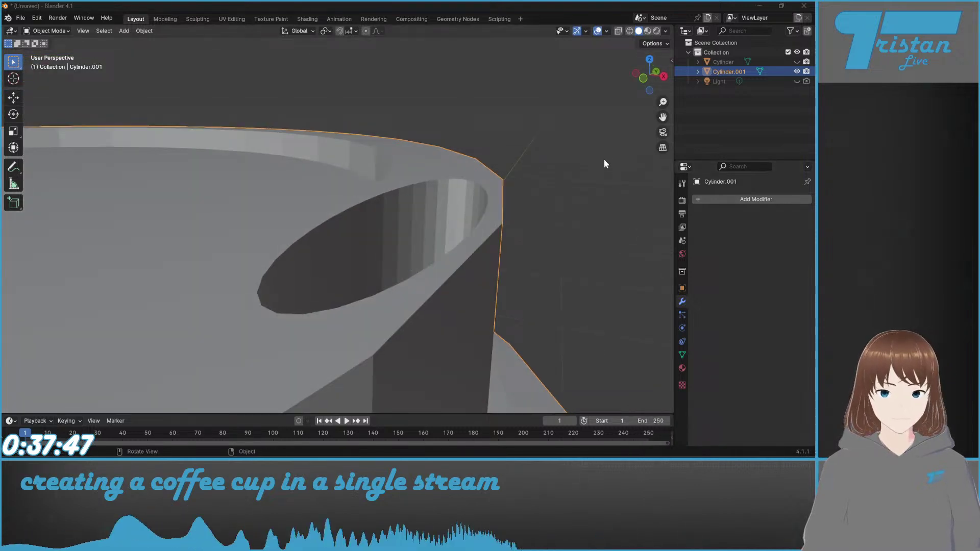
# Step: Examine the walls of the drinking opening's tube and the underside of the lid in Edit Mode
pyautogui.click(795, 363)
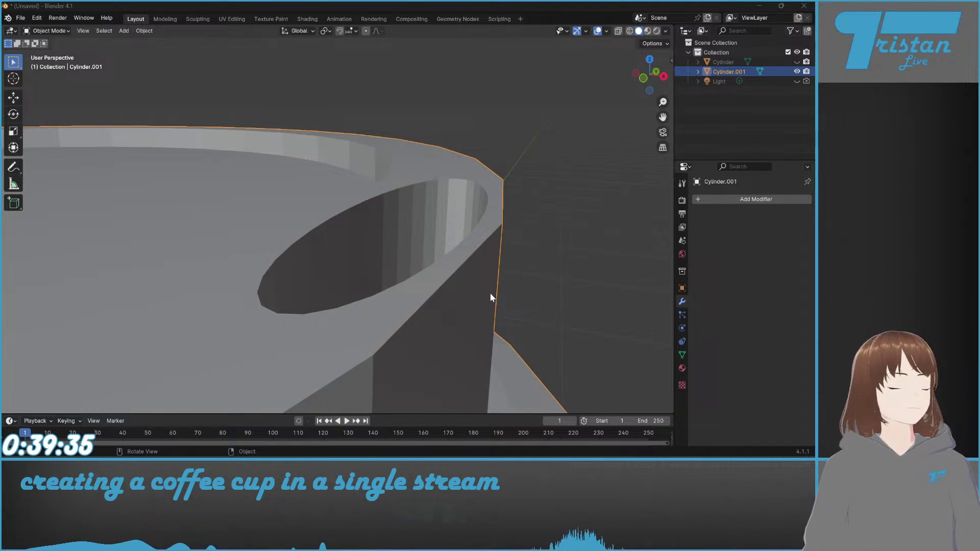
pyautogui.moveTo(534, 239); pyautogui.dragTo(317, 304, button='middle')
pyautogui.press('Tab')
pyautogui.moveTo(116, 289); pyautogui.dragTo(627, 246)
pyautogui.moveTo(345, 274); pyautogui.dragTo(422, 202, button='middle')
pyautogui.keyDown('shift'); pyautogui.moveTo(422, 188); pyautogui.dragTo(424, 191); pyautogui.keyUp('shift')
pyautogui.moveTo(414, 237); pyautogui.dragTo(442, 168, button='middle')
pyautogui.keyDown('shift'); pyautogui.moveTo(392, 406); pyautogui.dragTo(378, 275, button='middle'); pyautogui.keyUp('shift')
pyautogui.scroll(-6, 351, 329)
pyautogui.scroll(2, 358, 305)
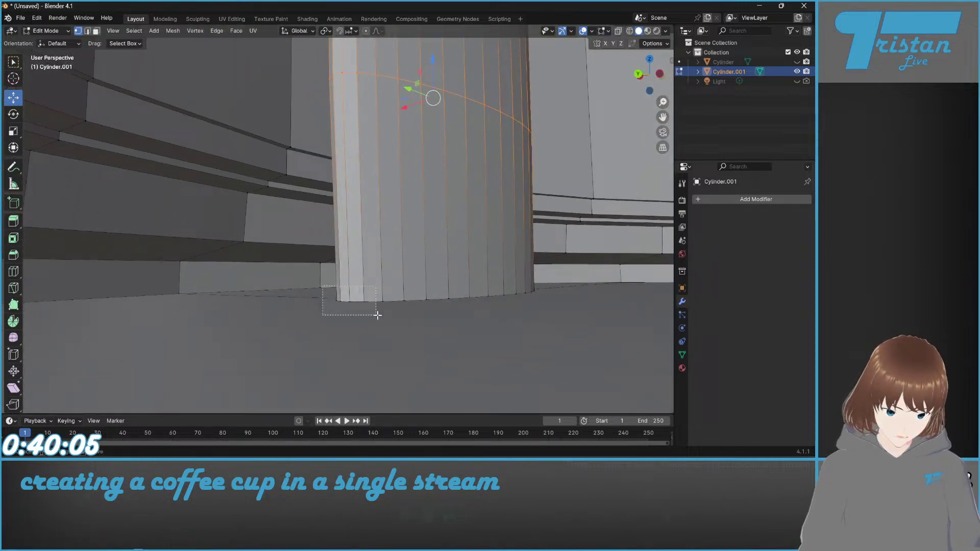
pyautogui.moveTo(581, 317); pyautogui.dragTo(580, 313)
pyautogui.moveTo(580, 313); pyautogui.dragTo(445, 323, button='middle')
pyautogui.moveTo(331, 359); pyautogui.dragTo(280, 193, button='middle')
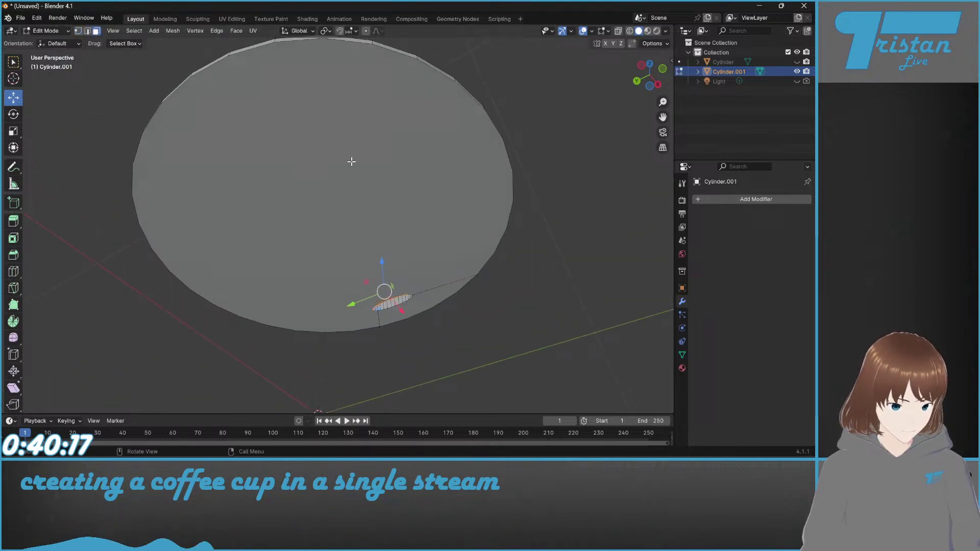
# Step: Delete the large face closing the lid's underside and the leftover face beside the opening's tube
pyautogui.click(351, 161)
pyautogui.press('x')
pyautogui.click(343, 164)
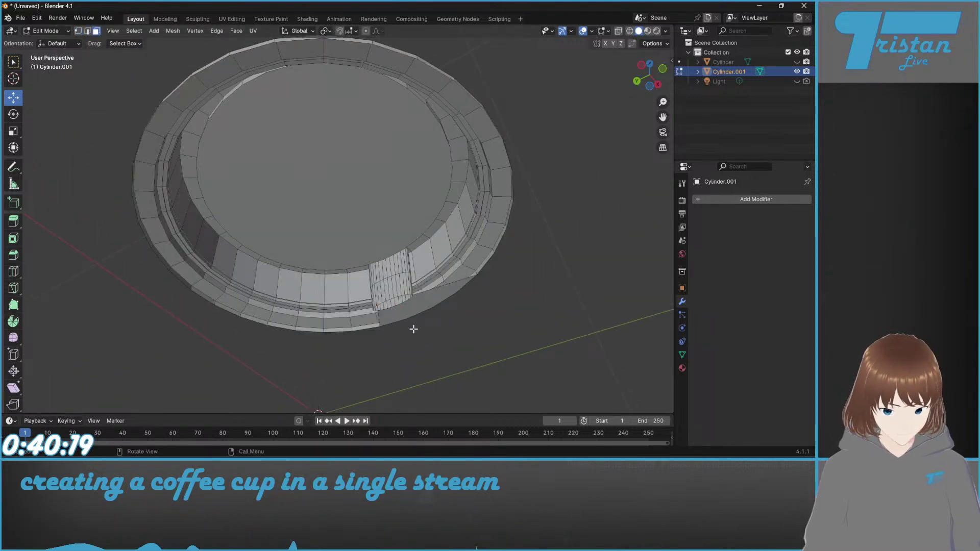
pyautogui.press('x')
pyautogui.click(385, 313)
# Step: Delete the middle and bottom vertex rings of the drinking opening's tube, selecting them in wireframe display
pyautogui.scroll(8, 308, 373)
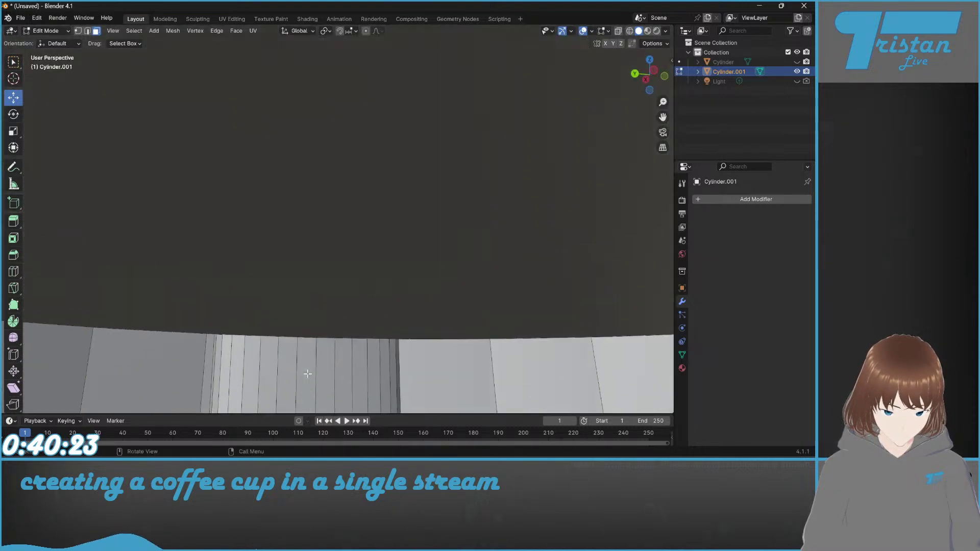
pyautogui.moveTo(308, 374); pyautogui.dragTo(333, 96, button='middle')
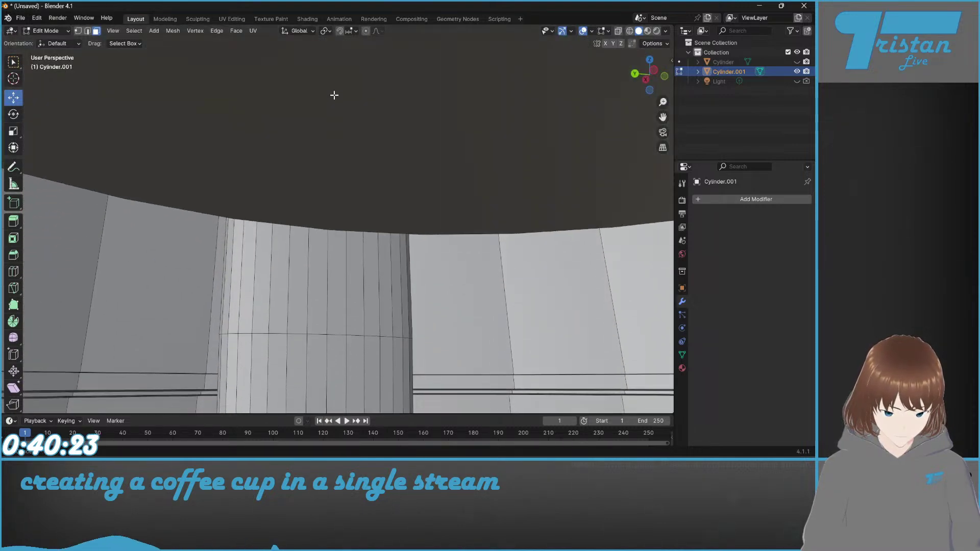
pyautogui.scroll(-3, 311, 328)
pyautogui.moveTo(330, 221); pyautogui.dragTo(337, 199, button='middle')
pyautogui.scroll(5, 337, 199)
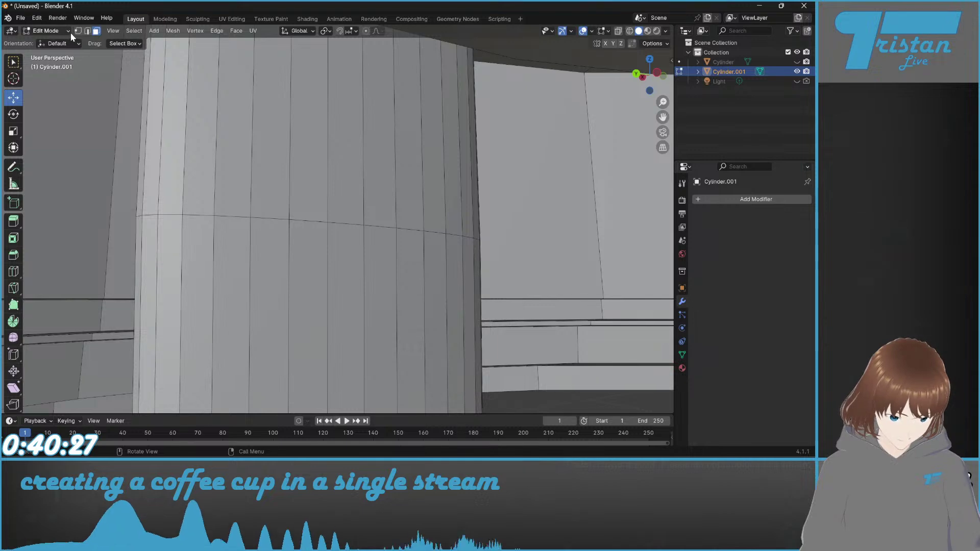
pyautogui.click(77, 31)
pyautogui.scroll(-6, 109, 109)
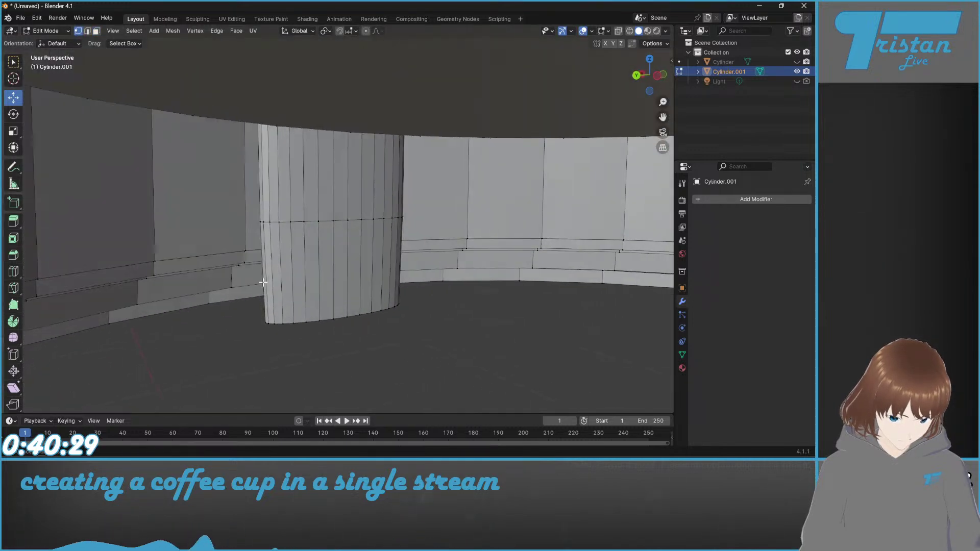
pyautogui.moveTo(264, 283); pyautogui.dragTo(291, 260, button='middle')
pyautogui.click(630, 30)
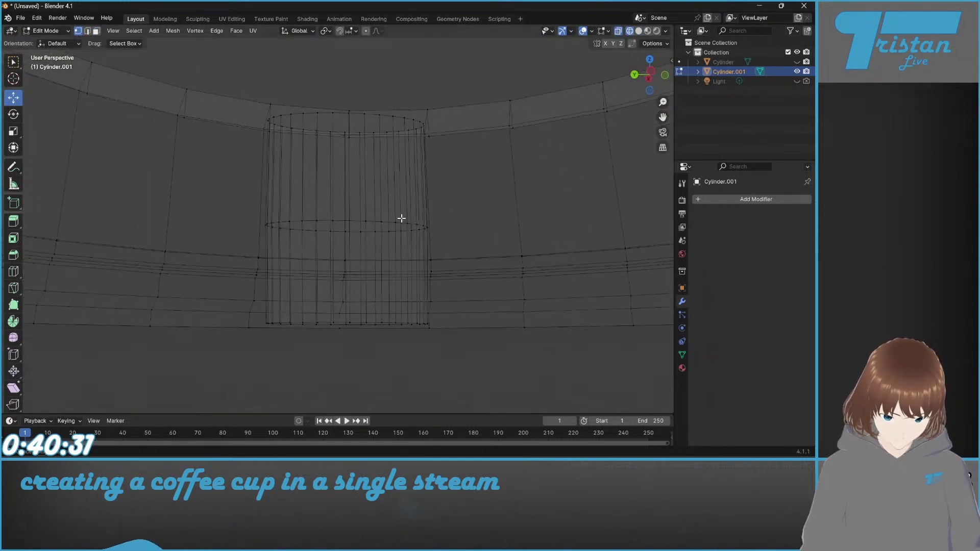
pyautogui.moveTo(479, 227); pyautogui.dragTo(466, 233)
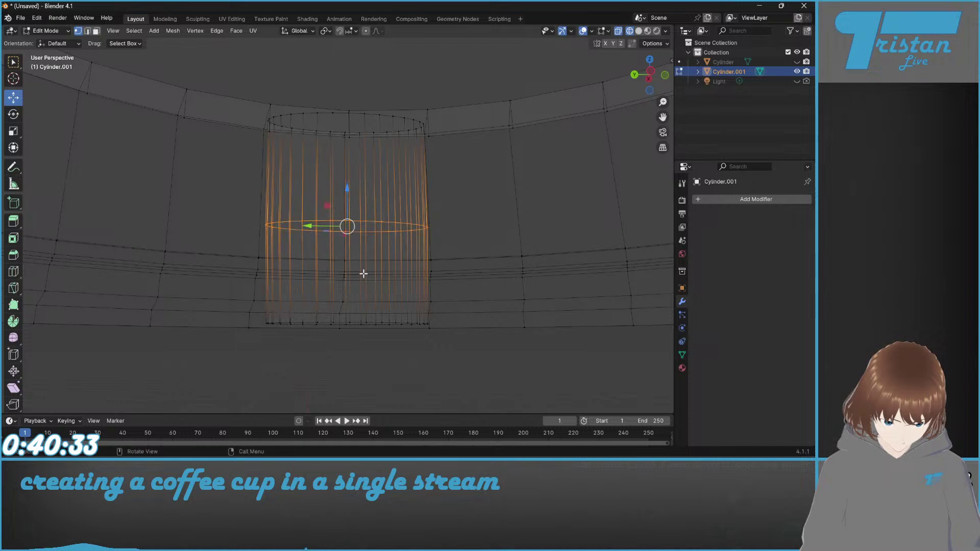
pyautogui.moveTo(352, 343); pyautogui.dragTo(320, 347, button='middle')
pyautogui.keyDown('shift'); pyautogui.moveTo(257, 292); pyautogui.dragTo(438, 344); pyautogui.keyUp('shift')
pyautogui.moveTo(392, 333); pyautogui.dragTo(423, 316, button='middle')
pyautogui.press('x')
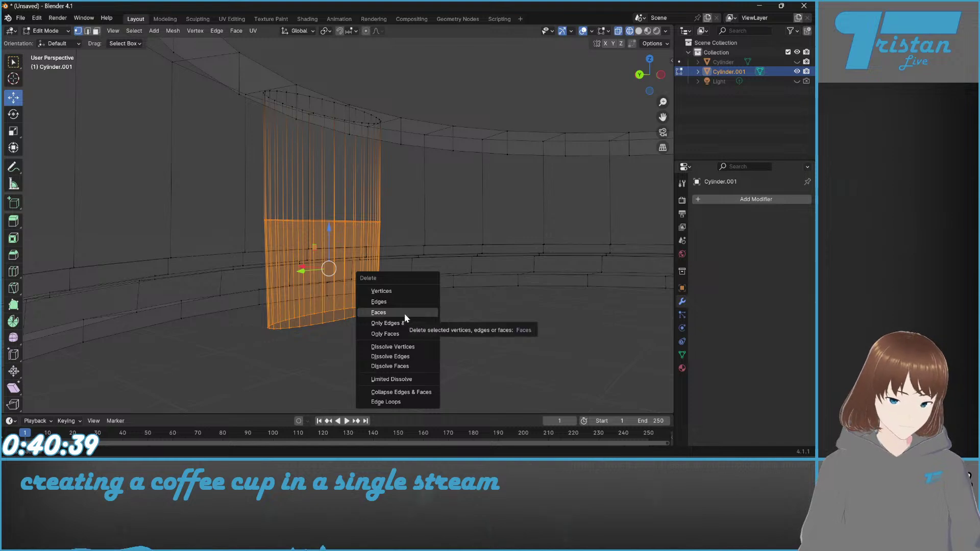
pyautogui.click(381, 290)
# Step: Return to solid display and inspect the drinking opening in the top of the lid
pyautogui.moveTo(324, 284); pyautogui.dragTo(306, 188, button='middle')
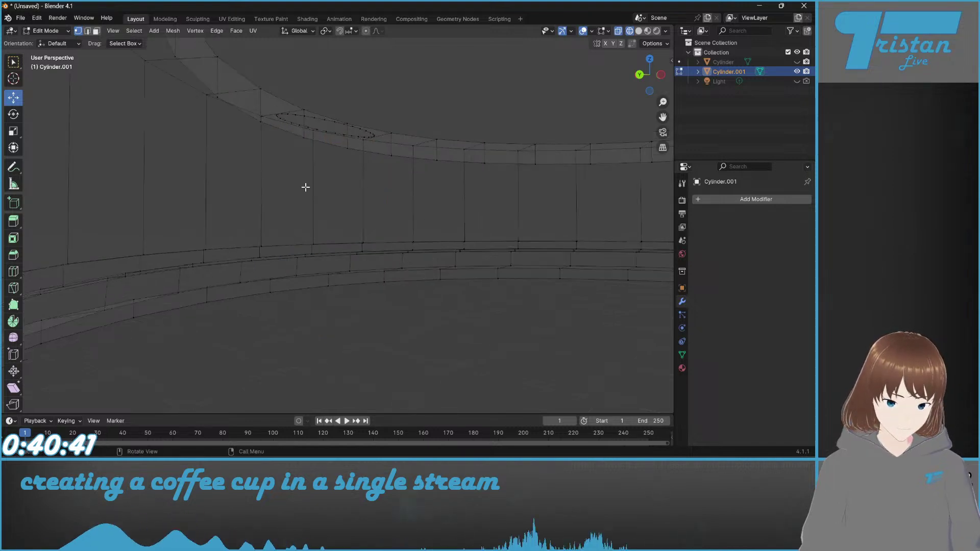
pyautogui.moveTo(297, 152); pyautogui.dragTo(746, 6, button='middle')
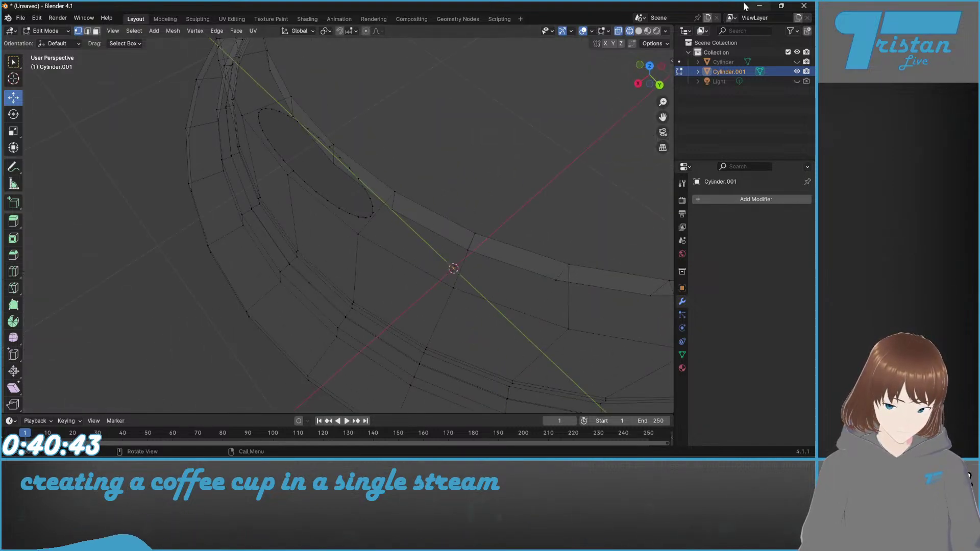
pyautogui.click(639, 31)
pyautogui.scroll(2, 397, 144)
pyautogui.moveTo(396, 143)
pyautogui.mouseDown(button='middle')
pyautogui.moveTo(337, 139)
pyautogui.moveTo(382, 153)
pyautogui.moveTo(362, 183)
pyautogui.mouseUp(button='middle')
pyautogui.scroll(-5, 346, 183)
pyautogui.moveTo(330, 138); pyautogui.dragTo(339, 190, button='middle')
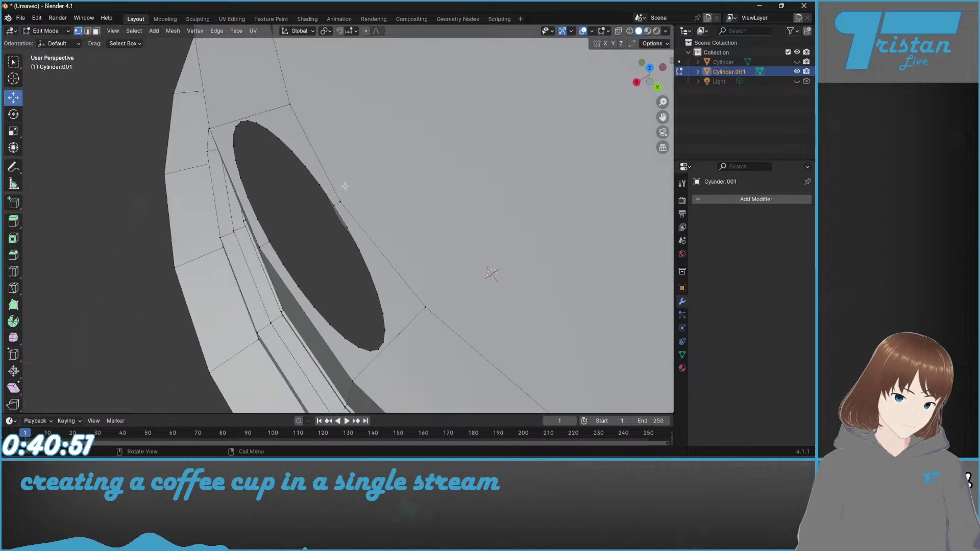
# Step: Unhide the cup, return to Object Mode and apply Shade Smooth to the lid
pyautogui.click(797, 61)
pyautogui.scroll(-4, 450, 255)
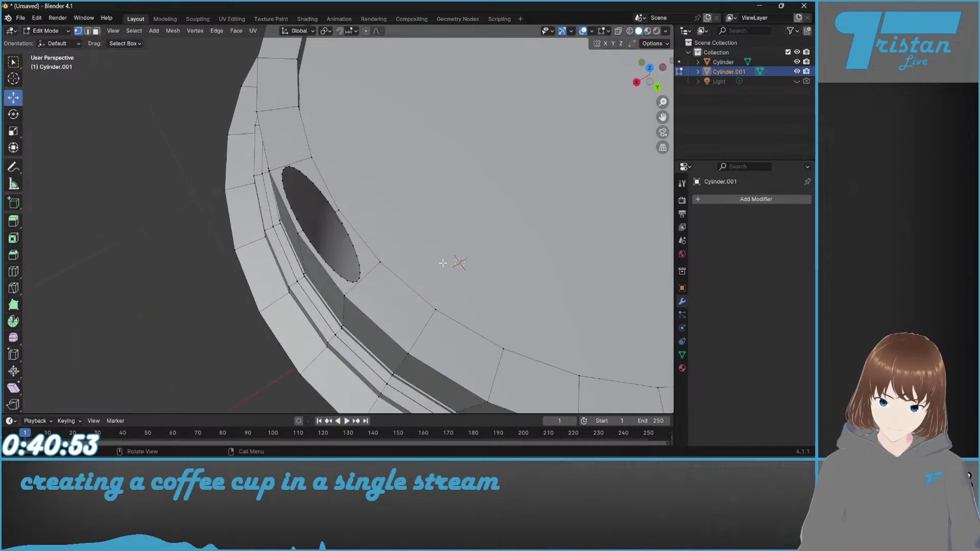
pyautogui.moveTo(449, 256); pyautogui.dragTo(453, 211, button='middle')
pyautogui.press('Tab')
pyautogui.rightClick(421, 243)
pyautogui.click(422, 243)
pyautogui.moveTo(421, 243); pyautogui.dragTo(320, 218, button='middle')
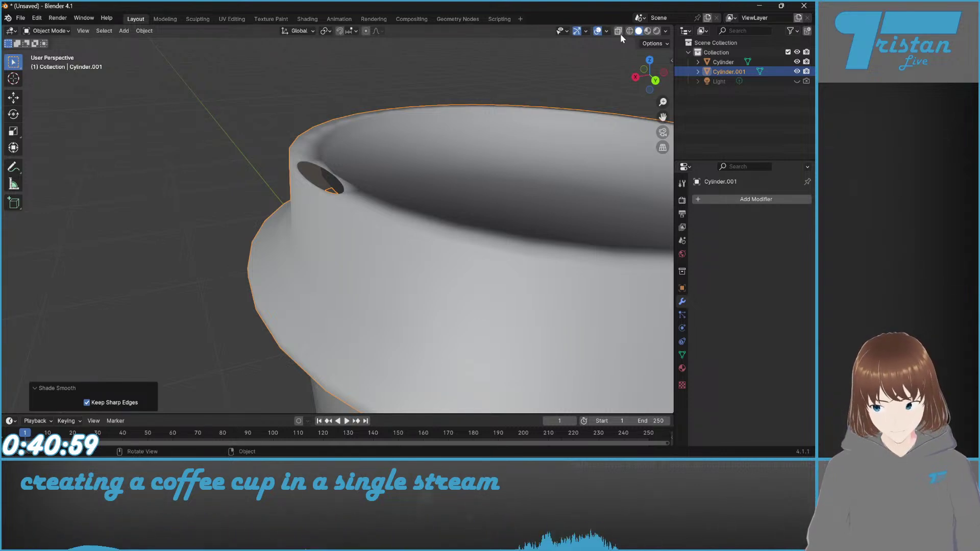
# Step: Display the lid's split normals in Edit Mode and examine their directions around the mesh with the cup hidden
pyautogui.press('Tab')
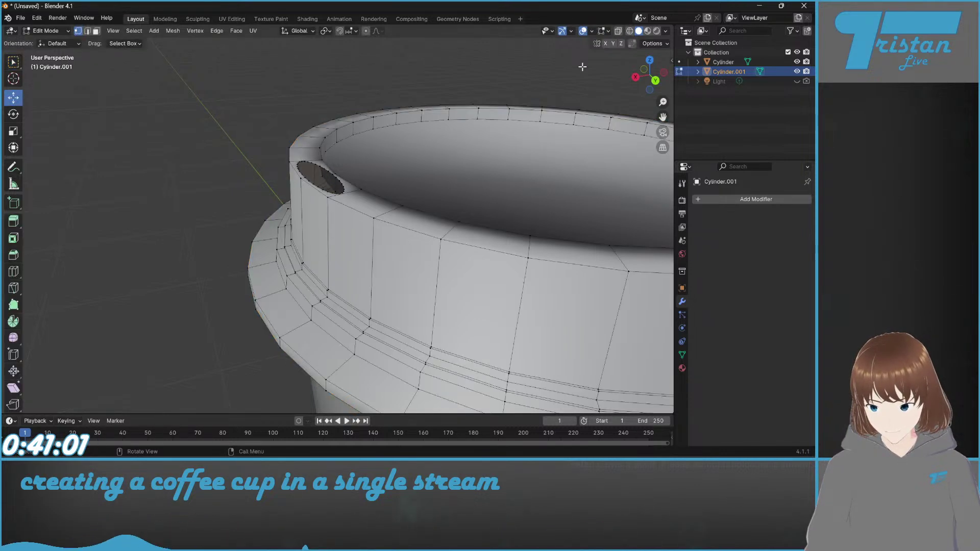
pyautogui.click(608, 31)
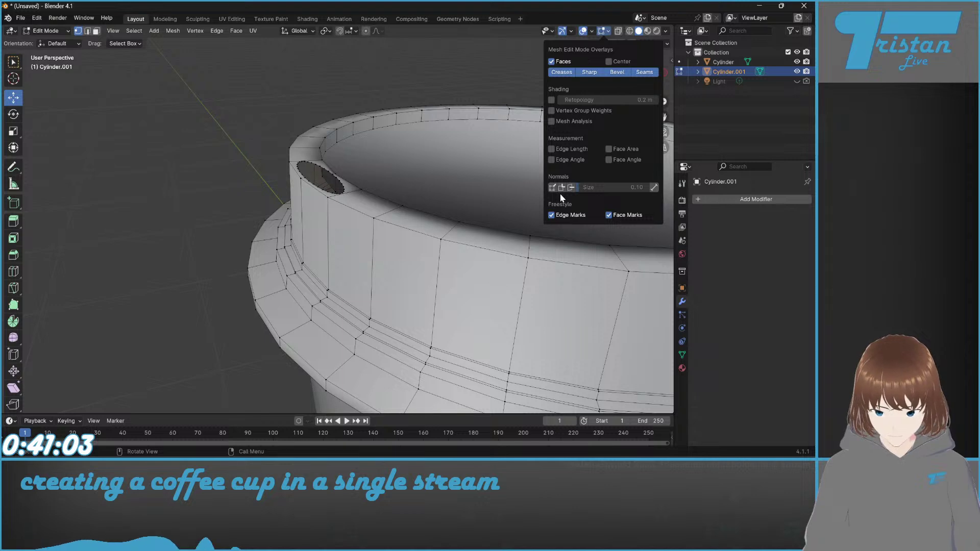
pyautogui.moveTo(460, 139); pyautogui.dragTo(595, 109, button='middle')
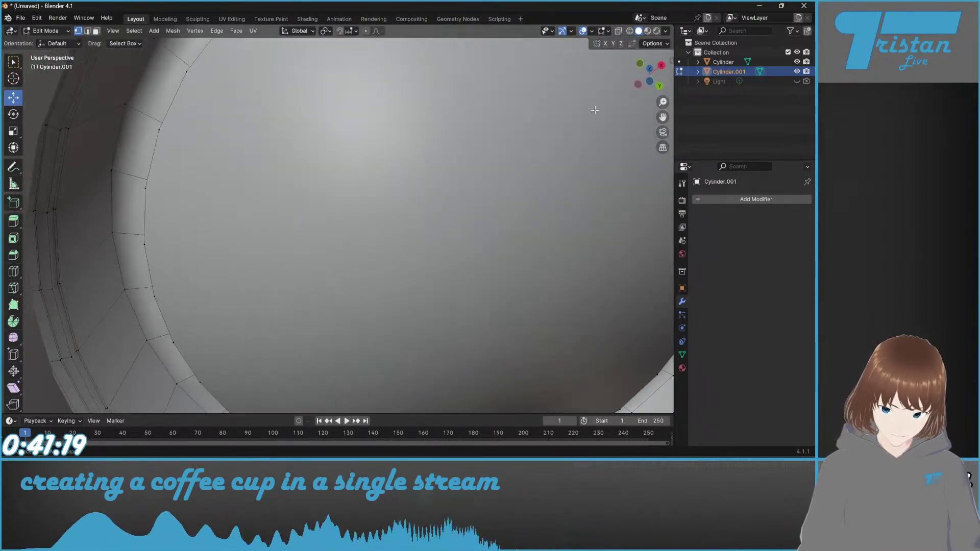
pyautogui.scroll(-5, 455, 234)
pyautogui.click(797, 62)
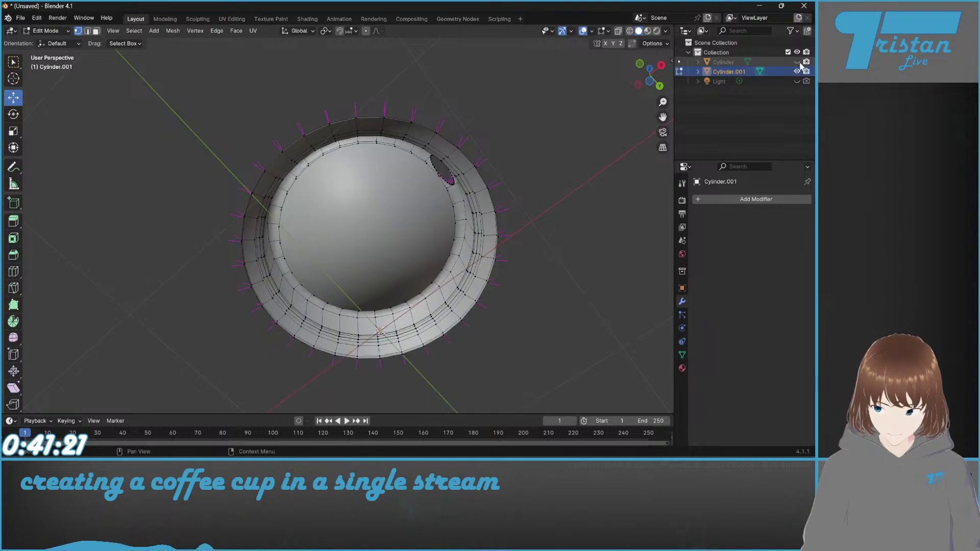
pyautogui.scroll(5, 547, 195)
pyautogui.moveTo(546, 195); pyautogui.dragTo(446, 286, button='middle')
pyautogui.scroll(-5, 324, 345)
pyautogui.moveTo(323, 345); pyautogui.dragTo(389, 155, button='middle')
pyautogui.scroll(4, 300, 216)
pyautogui.scroll(-4, 331, 221)
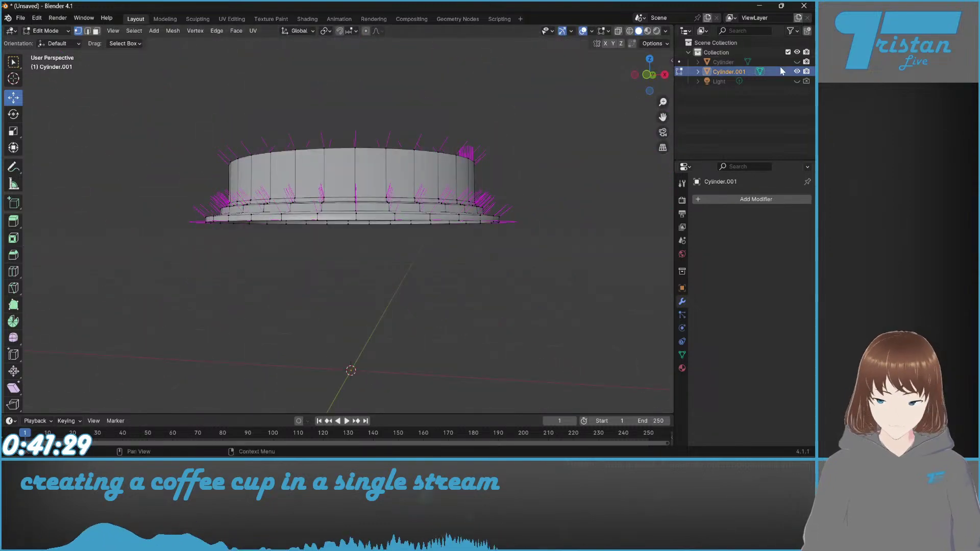
# Step: Unhide the cup and check the model in rendered display with the light shown and hidden, ending in solid display
pyautogui.click(797, 62)
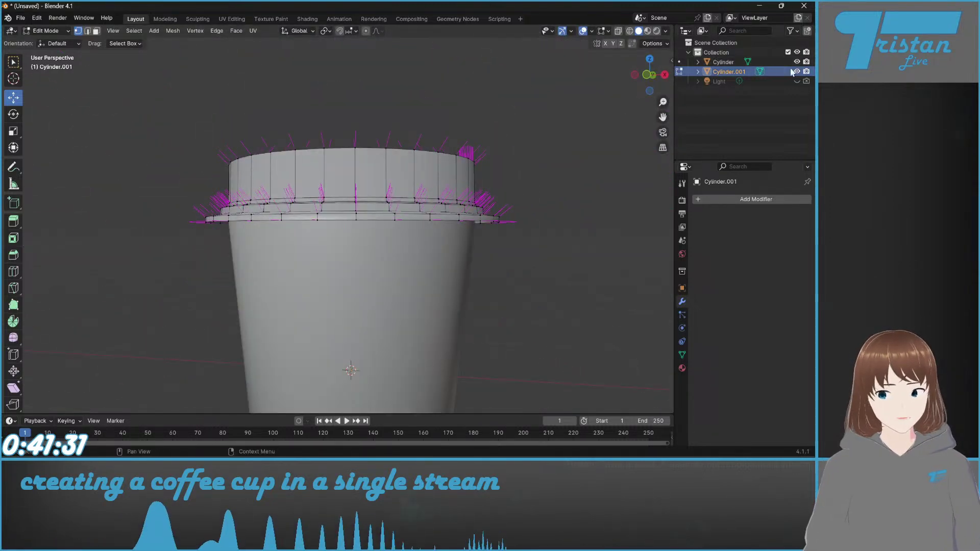
pyautogui.click(797, 81)
pyautogui.moveTo(644, 54); pyautogui.dragTo(621, 92, button='middle')
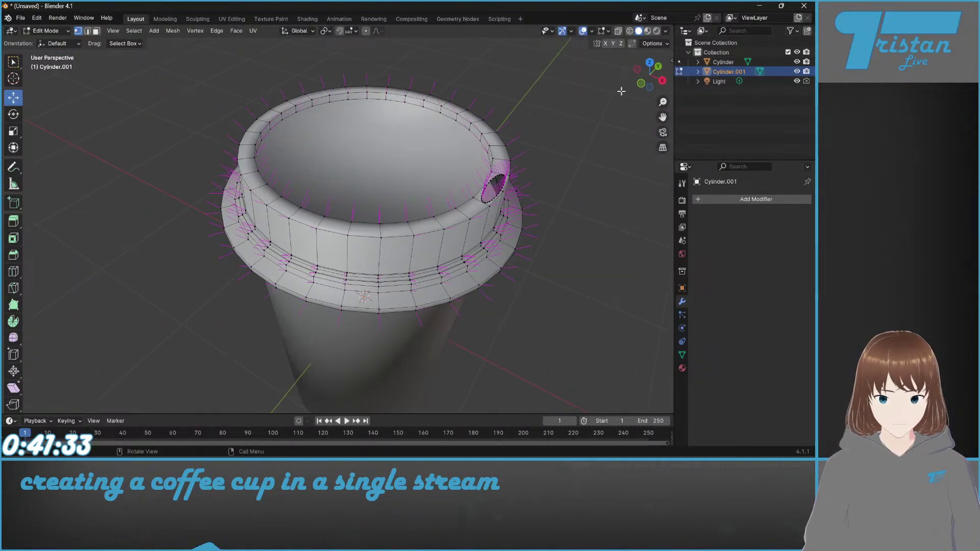
pyautogui.click(776, 85)
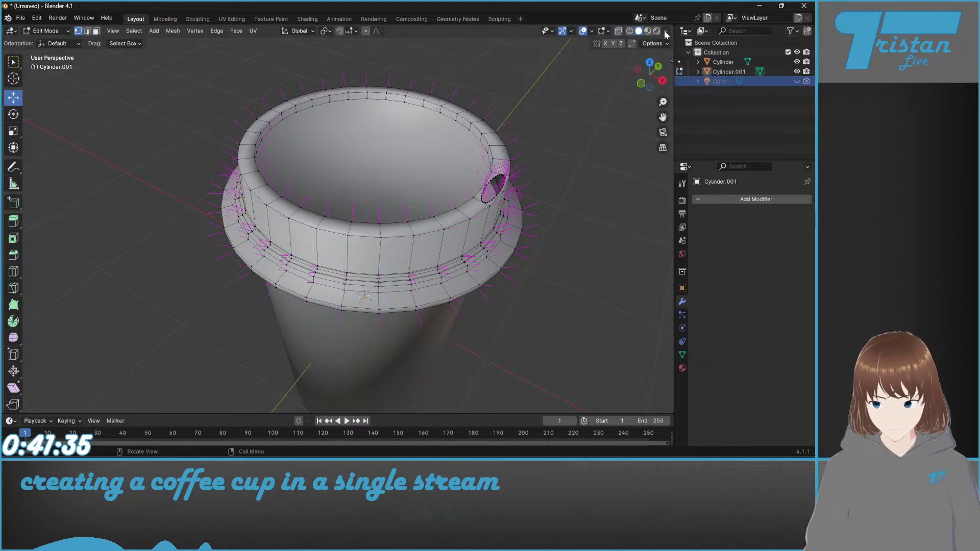
pyautogui.click(657, 31)
pyautogui.click(797, 82)
pyautogui.moveTo(337, 224)
pyautogui.mouseDown(button='middle')
pyautogui.moveTo(328, 200)
pyautogui.moveTo(358, 184)
pyautogui.moveTo(479, 153)
pyautogui.moveTo(385, 190)
pyautogui.moveTo(367, 220)
pyautogui.mouseUp(button='middle')
pyautogui.click(798, 82)
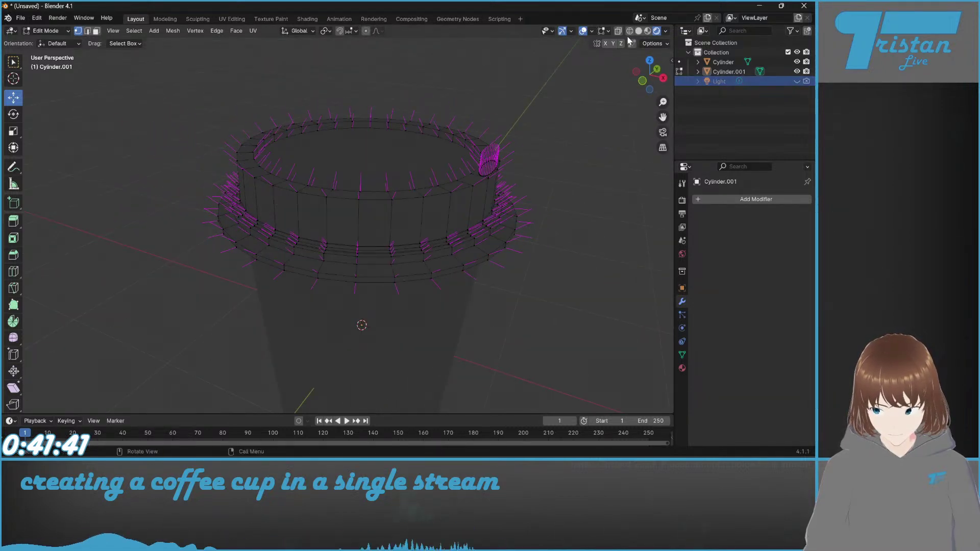
pyautogui.click(638, 32)
# Step: Return to Object Mode and add a mesh cylinder at the world origin with 32 vertices, 1 m radius and 2 m depth
pyautogui.scroll(4, 413, 171)
pyautogui.scroll(-5, 386, 218)
pyautogui.moveTo(386, 218); pyautogui.dragTo(156, 79, button='middle')
pyautogui.press('Tab')
pyautogui.click(124, 31)
pyautogui.moveTo(143, 42)
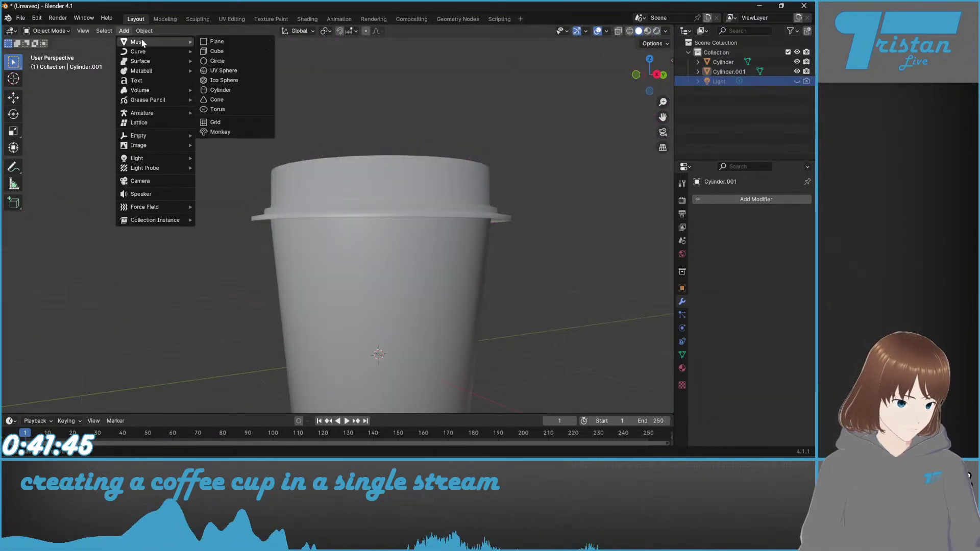
pyautogui.click(221, 90)
pyautogui.scroll(-3, 405, 257)
pyautogui.moveTo(408, 242); pyautogui.dragTo(409, 249, button='middle')
pyautogui.moveTo(374, 276); pyautogui.dragTo(368, 296, button='middle')
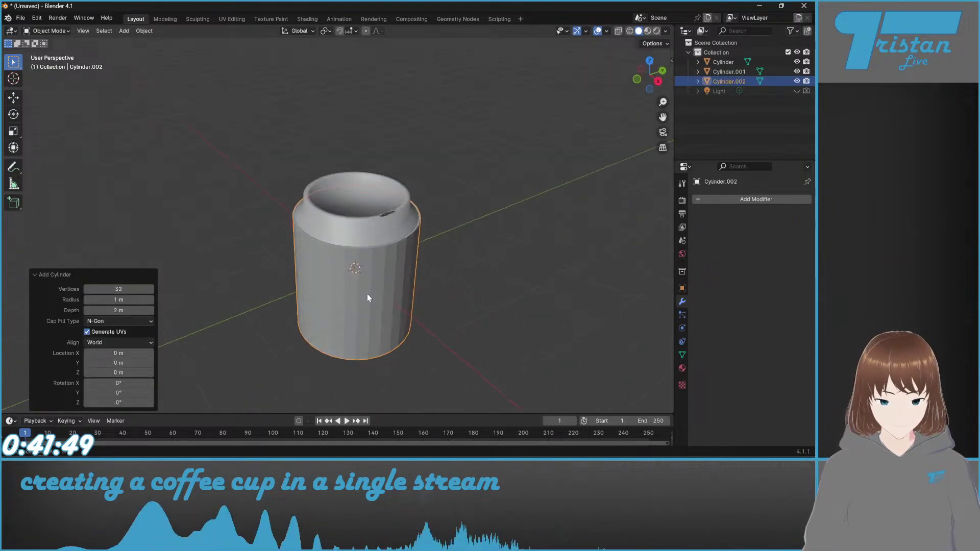
# Step: Hide the cup and lid and delete the new cylinder's top cap face in Edit Mode
pyautogui.moveTo(800, 64); pyautogui.dragTo(797, 72)
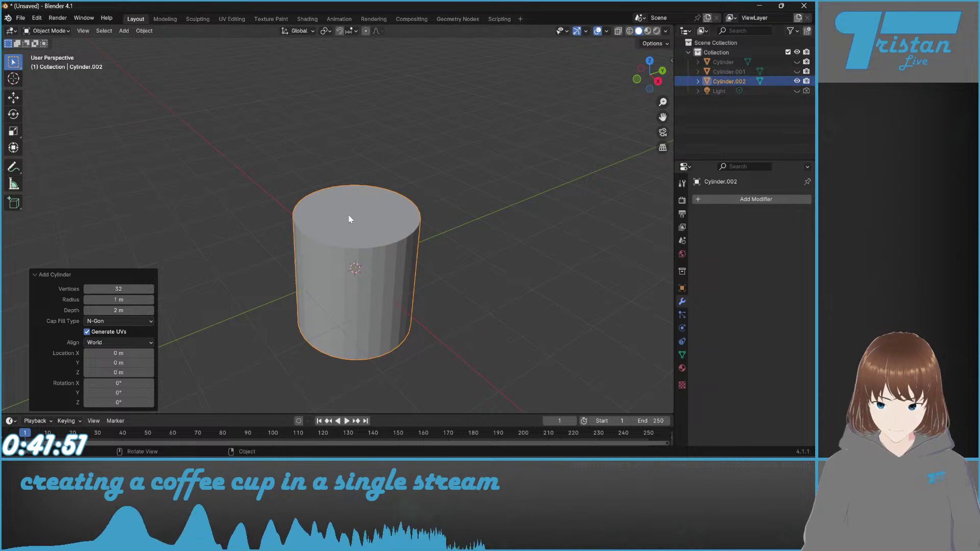
pyautogui.scroll(3, 346, 215)
pyautogui.press('x')
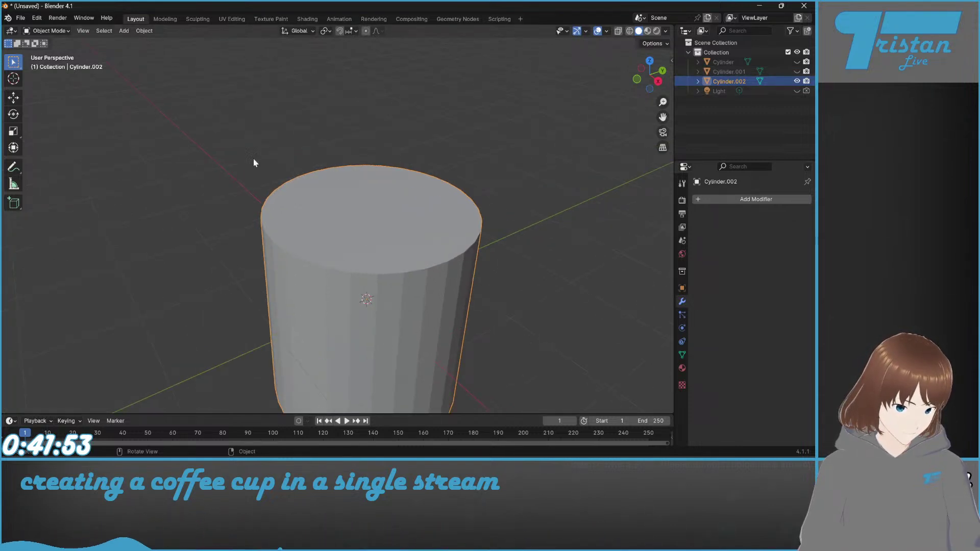
pyautogui.press('Tab')
pyautogui.hotkey('alt', 'a')
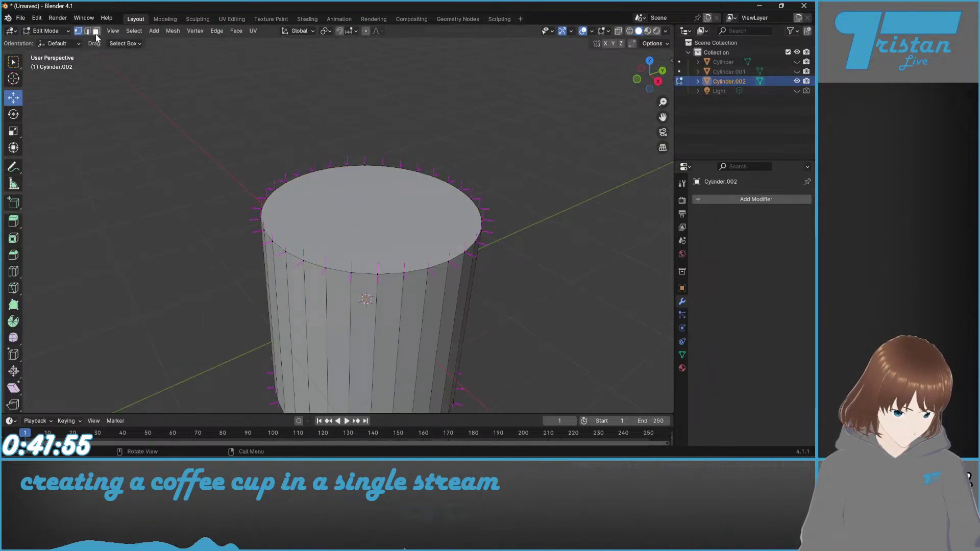
pyautogui.click(395, 212)
pyautogui.press('x')
pyautogui.click(373, 233)
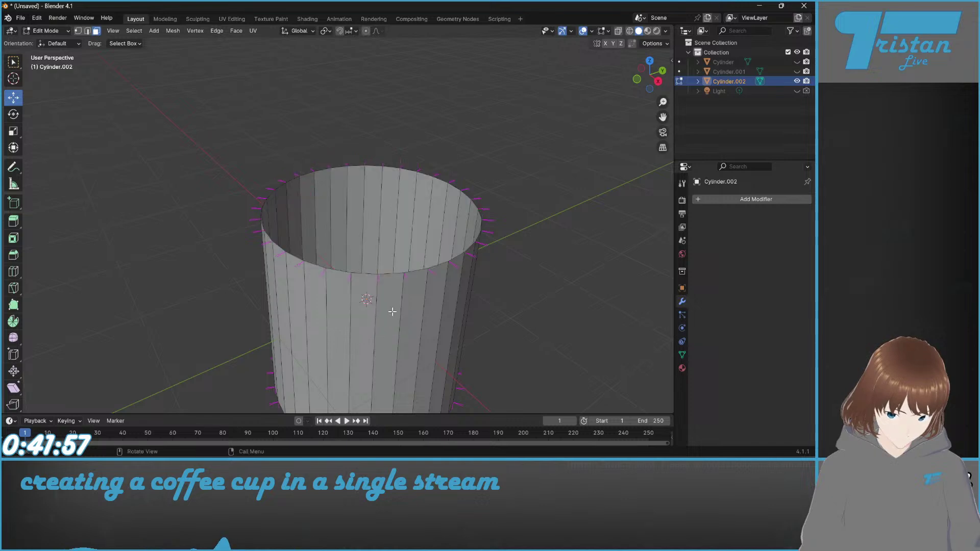
# Step: Delete the bottom cap face of the new cylinder
pyautogui.moveTo(387, 299); pyautogui.dragTo(383, 186, button='middle')
pyautogui.click(394, 293)
pyautogui.press('x')
pyautogui.click(394, 292)
pyautogui.moveTo(394, 293); pyautogui.dragTo(689, 17, button='middle')
# Step: Turn off the split normals display in the Edit Mode overlays
pyautogui.click(606, 30)
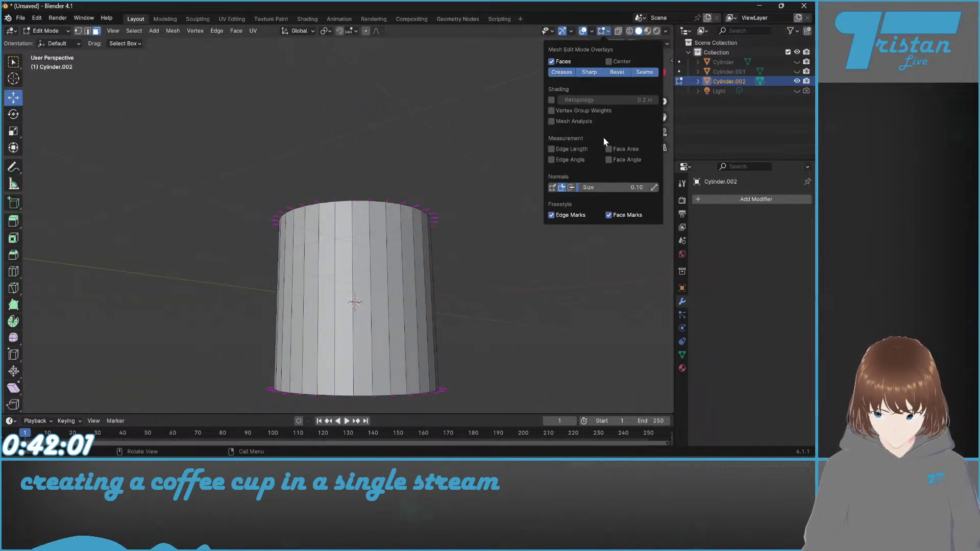
pyautogui.click(562, 188)
pyautogui.moveTo(422, 149); pyautogui.dragTo(424, 205, button='middle')
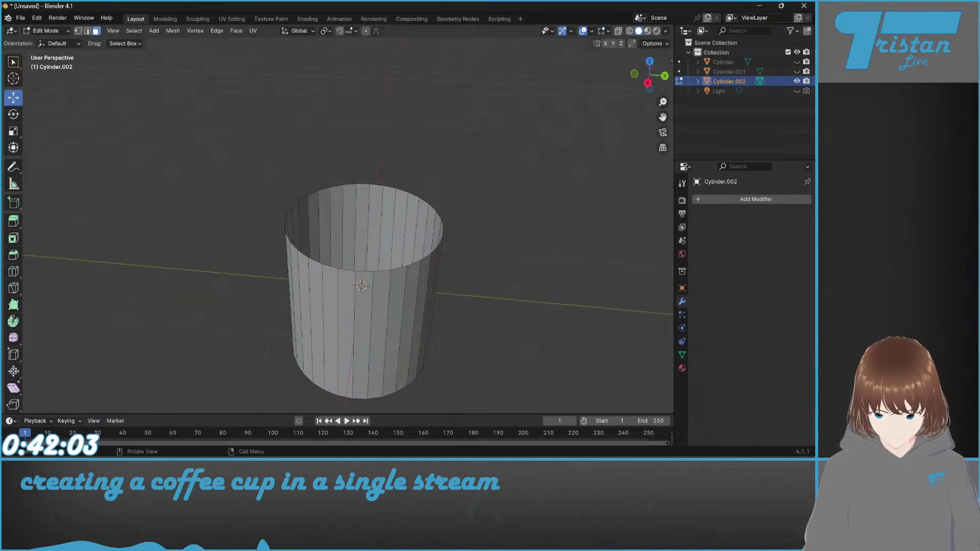
# Step: Unhide the cup inside the open cylinder and return to Object Mode
pyautogui.click(797, 62)
pyautogui.scroll(4, 561, 204)
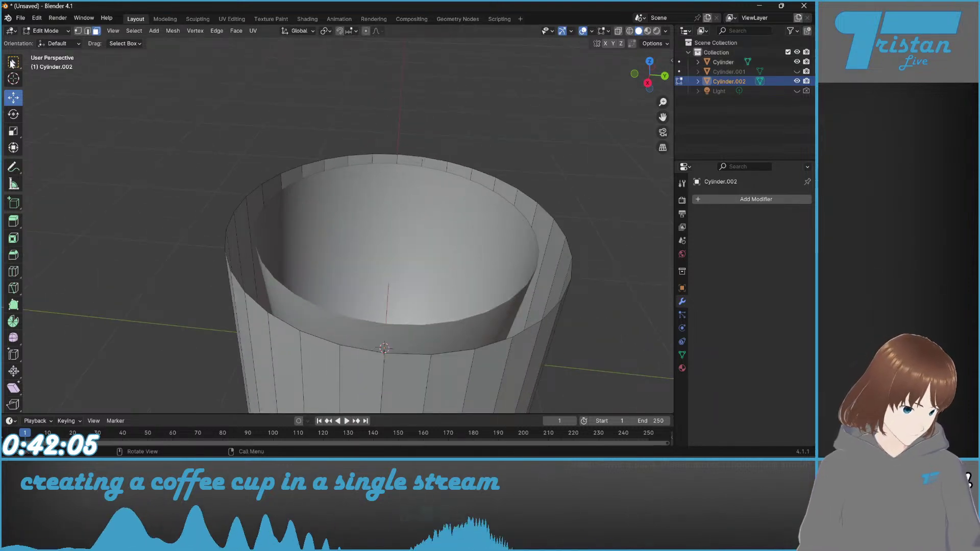
pyautogui.moveTo(164, 223); pyautogui.dragTo(291, 270, button='middle')
pyautogui.press('Tab')
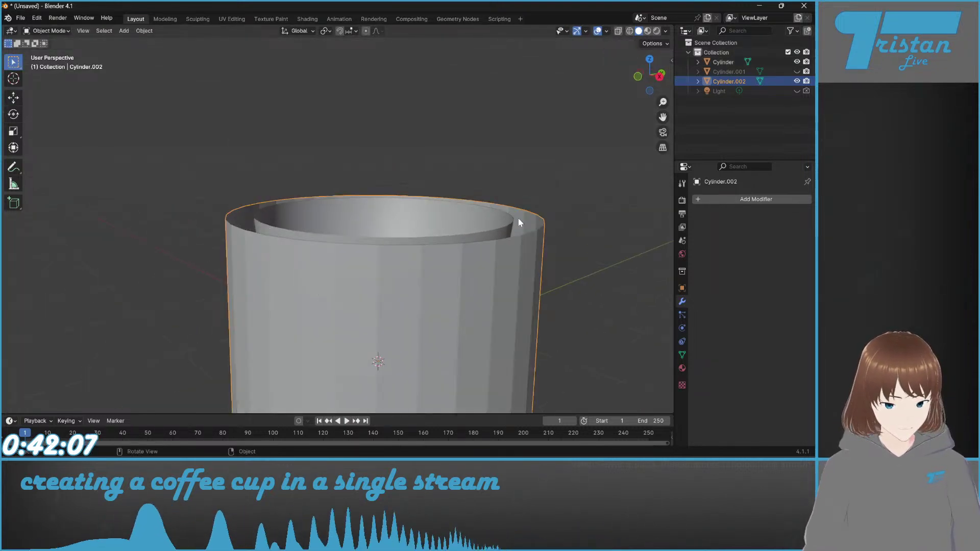
# Step: Select the open cylinder's whole mesh in Edit Mode and scale it vertically to about 0.793
pyautogui.scroll(-3, 518, 219)
pyautogui.moveTo(404, 247); pyautogui.dragTo(384, 223, button='middle')
pyautogui.press('Tab')
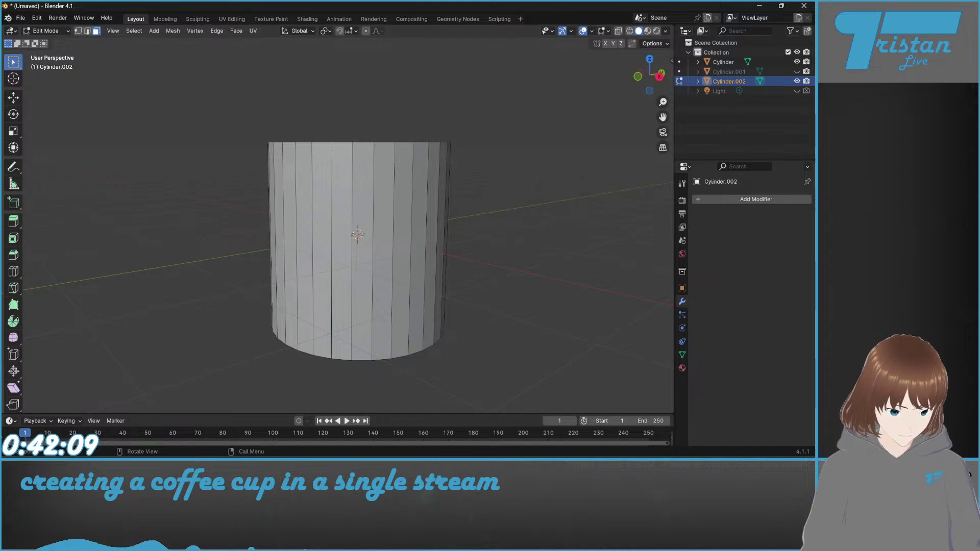
pyautogui.press('a')
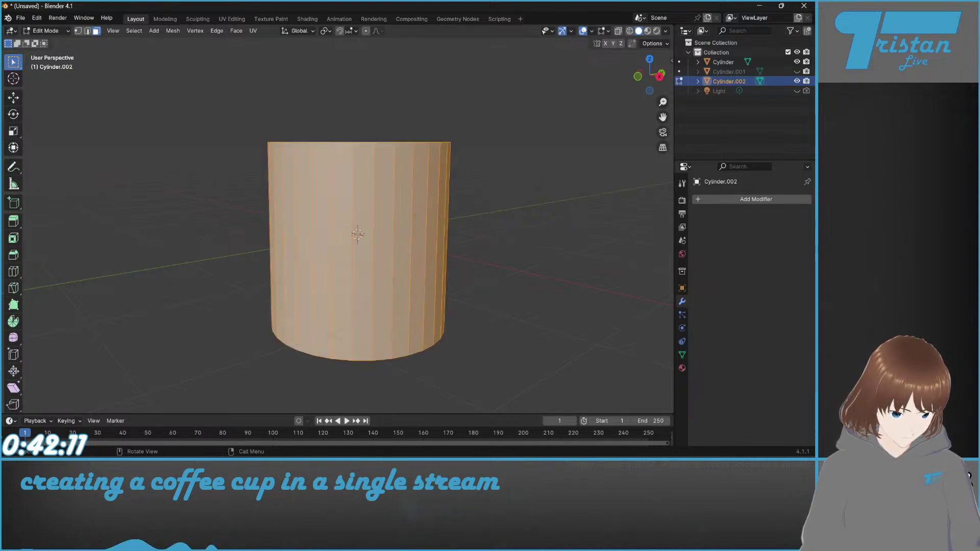
pyautogui.moveTo(357, 195); pyautogui.dragTo(358, 204)
pyautogui.moveTo(434, 217); pyautogui.dragTo(449, 238, button='middle')
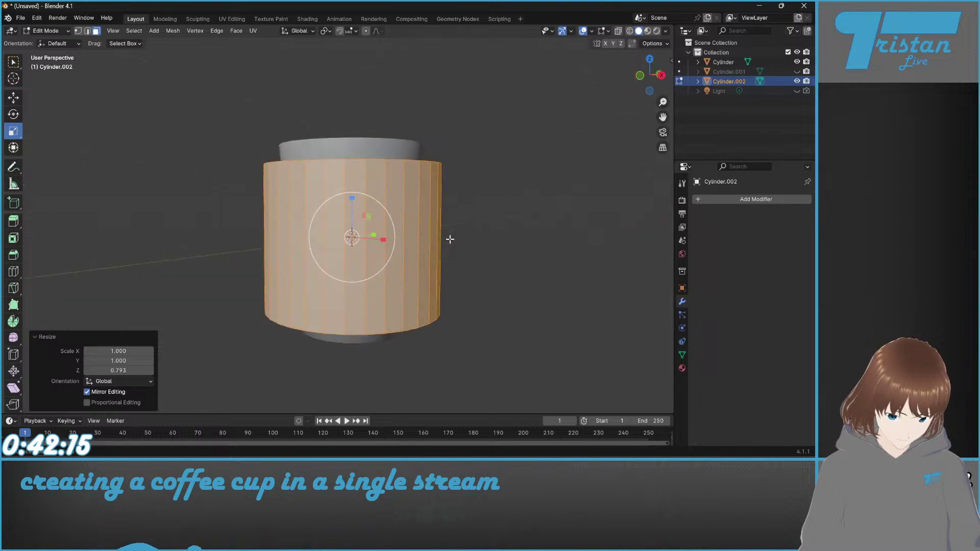
# Step: Scale the open cylinder's mesh to 0.8 along both X and Y
pyautogui.moveTo(382, 240); pyautogui.dragTo(375, 242)
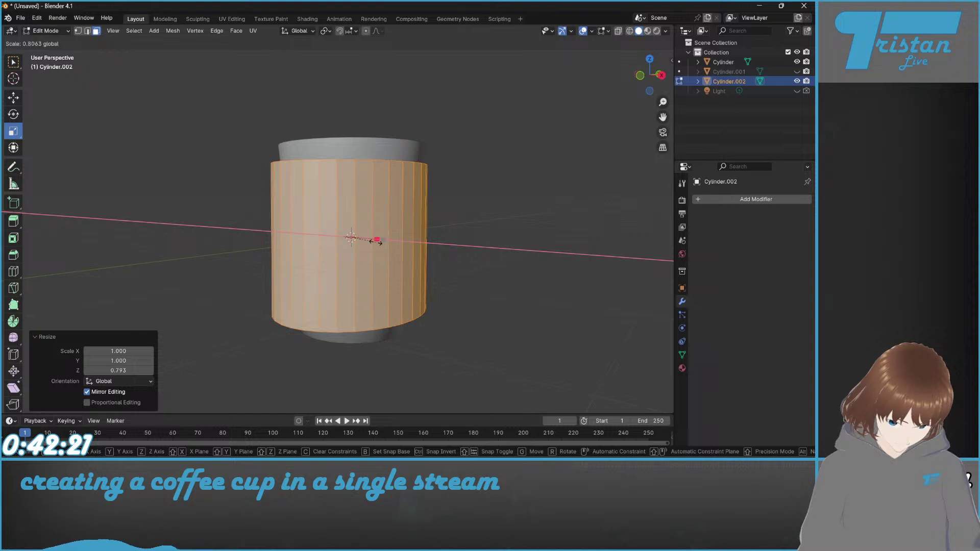
pyautogui.moveTo(377, 241); pyautogui.dragTo(377, 241)
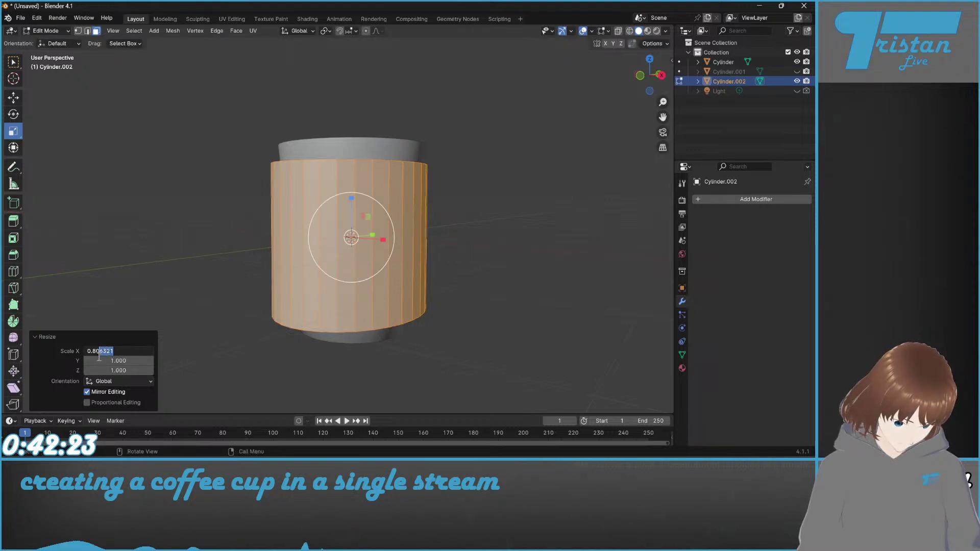
pyautogui.moveTo(406, 191); pyautogui.dragTo(409, 214, button='middle')
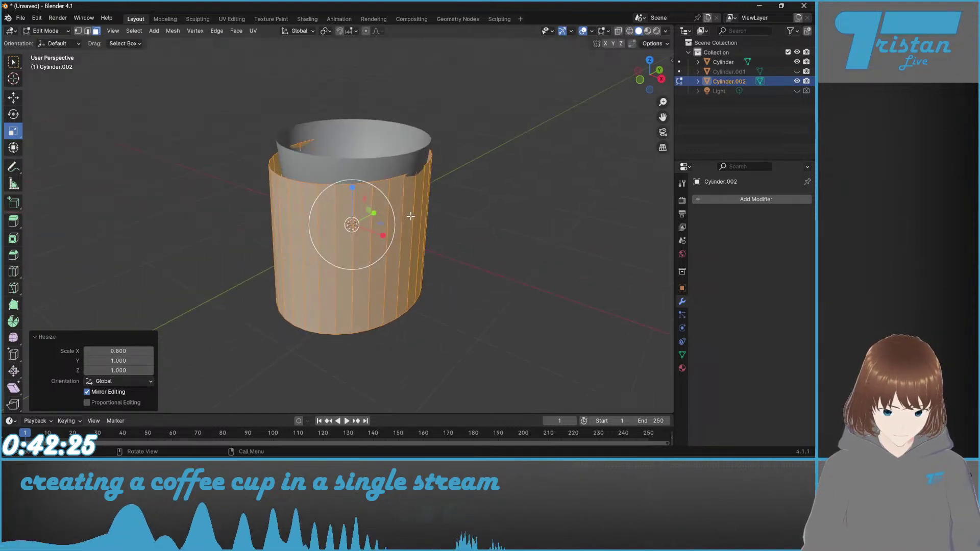
pyautogui.scroll(4, 409, 214)
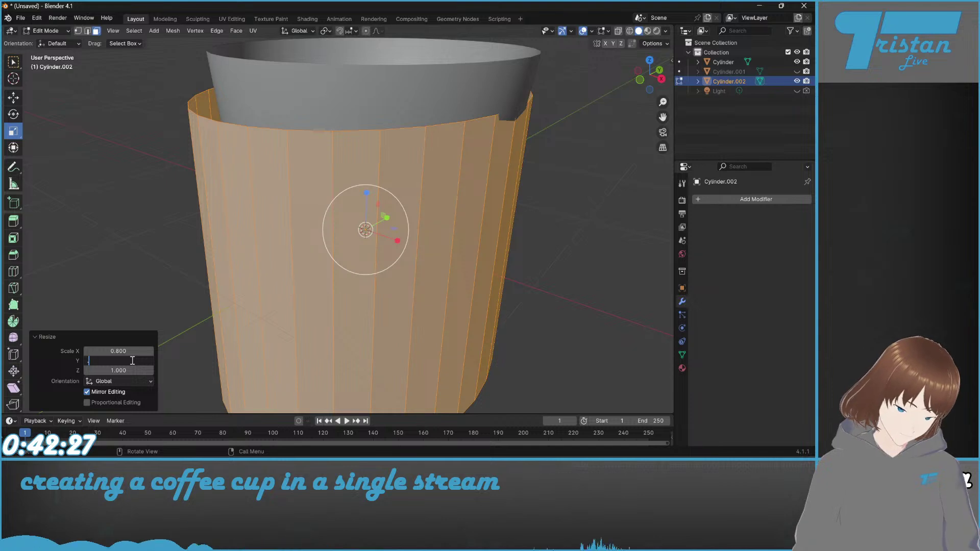
pyautogui.write('0.8')
pyautogui.press('Return')
pyautogui.moveTo(461, 291); pyautogui.dragTo(453, 170, button='middle')
pyautogui.moveTo(341, 297); pyautogui.dragTo(283, 238, button='middle')
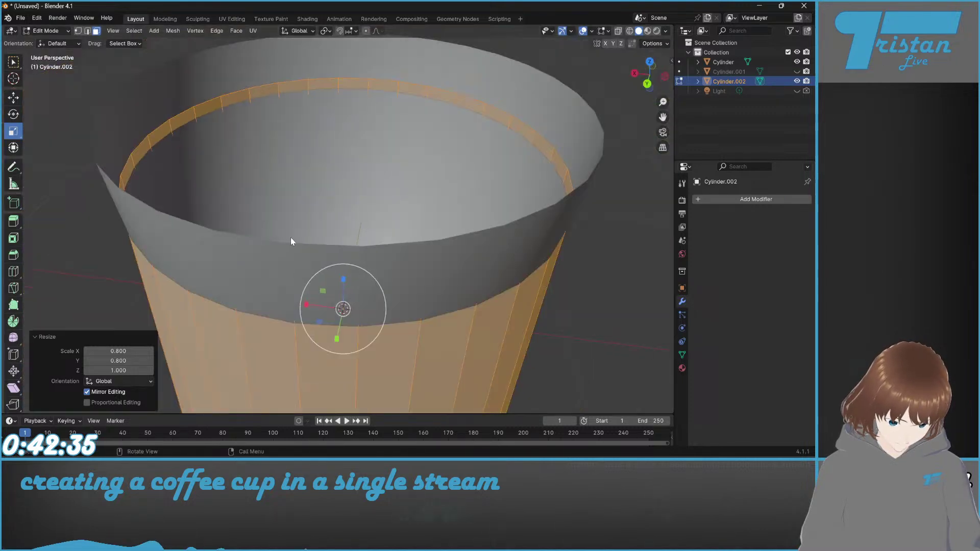
# Step: Adjust the cylinder's resize to 0.81 on both X and Y, trying 0.805 on X first
pyautogui.click(134, 352)
pyautogui.press('BackSpace')
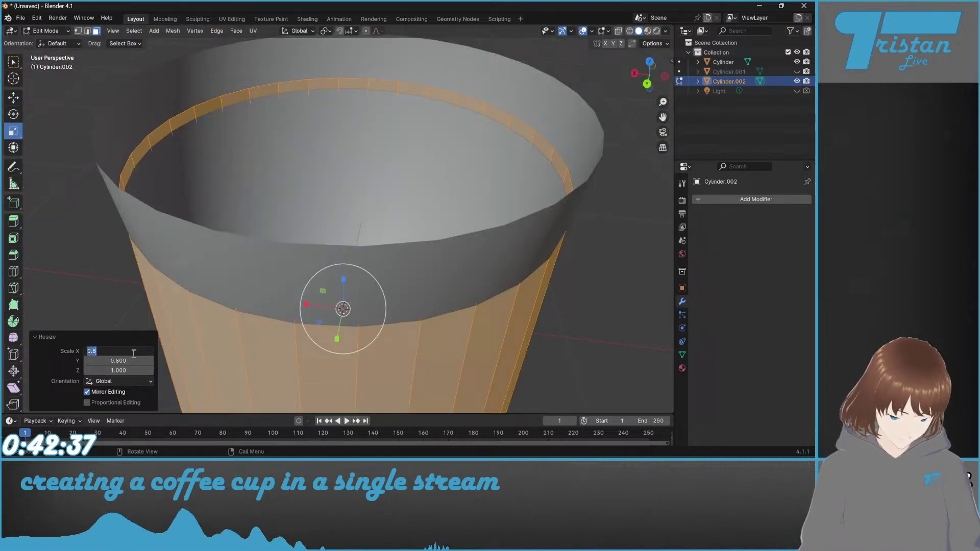
pyautogui.write('.805')
pyautogui.press('Return')
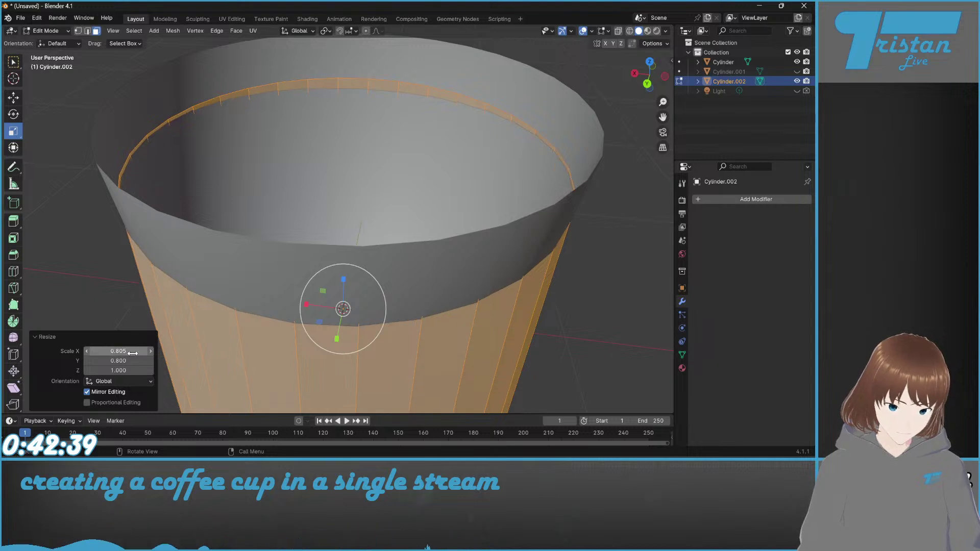
pyautogui.write('.81')
pyautogui.press('Return')
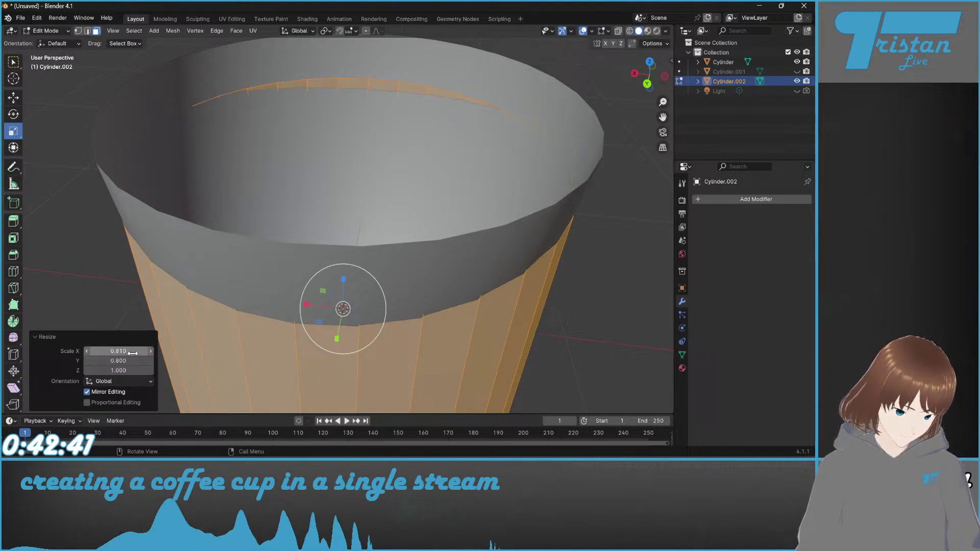
pyautogui.click(129, 361)
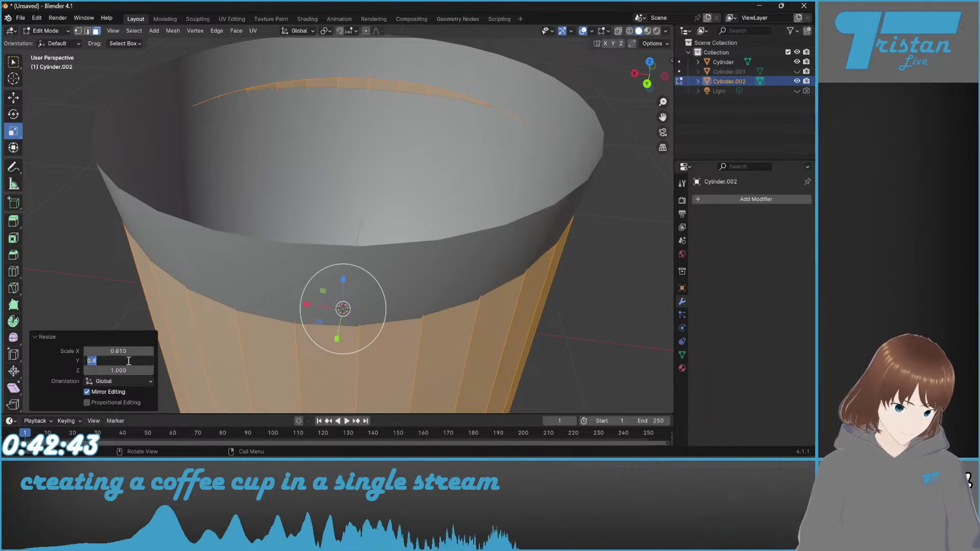
pyautogui.press('Return')
# Step: Select the cylinder's bottom ring of vertices in vertex mode and scale it to 0.7675 along Y
pyautogui.scroll(-6, 237, 313)
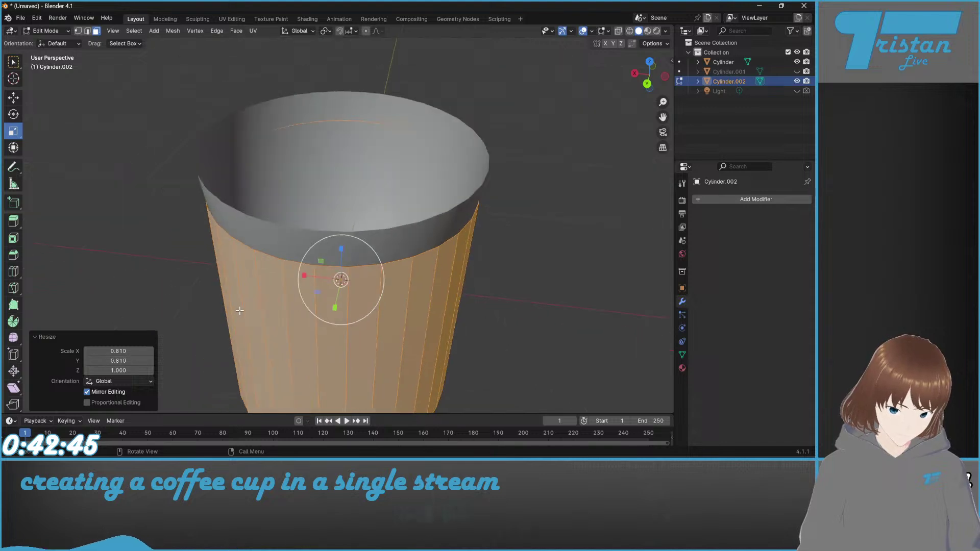
pyautogui.moveTo(448, 328); pyautogui.dragTo(419, 246, button='middle')
pyautogui.click(453, 275)
pyautogui.scroll(3, 424, 324)
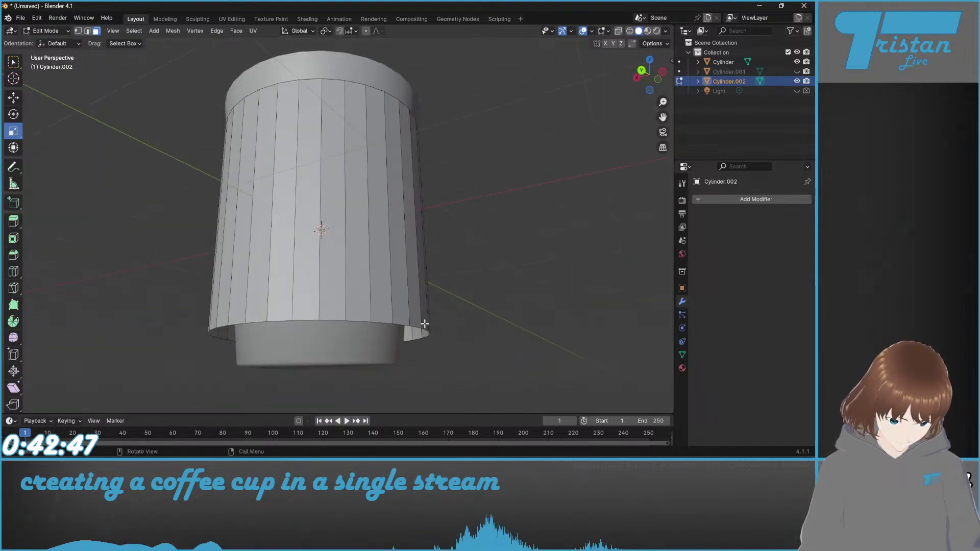
pyautogui.moveTo(394, 367); pyautogui.dragTo(463, 363)
pyautogui.moveTo(408, 375); pyautogui.dragTo(441, 335, button='middle')
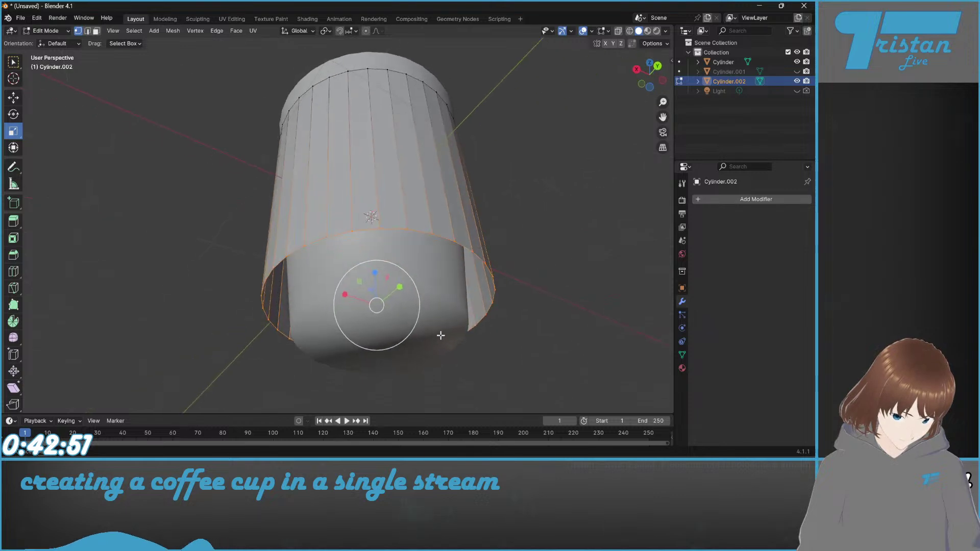
pyautogui.moveTo(401, 288); pyautogui.dragTo(394, 291)
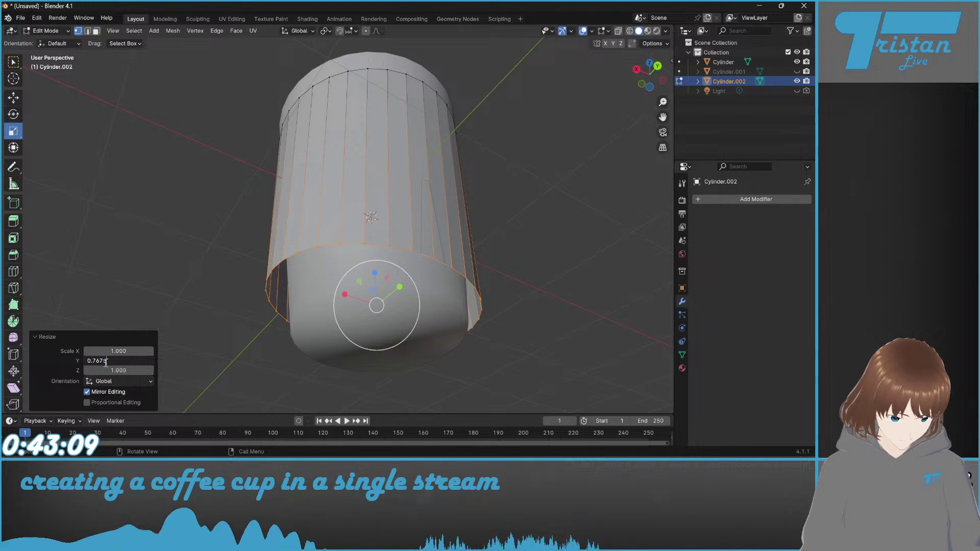
pyautogui.press('BackSpace')
pyautogui.write('7')
pyautogui.press('Return')
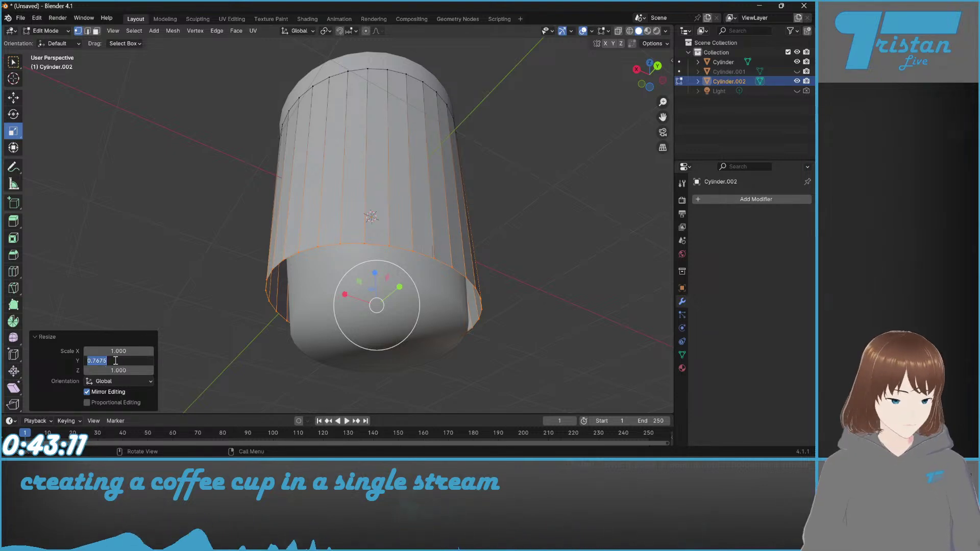
# Step: Set the bottom ring's resize to 0.77 on both Y and X so the cylinder tapers with the cup
pyautogui.click(97, 361)
pyautogui.write('0.77')
pyautogui.press('Return')
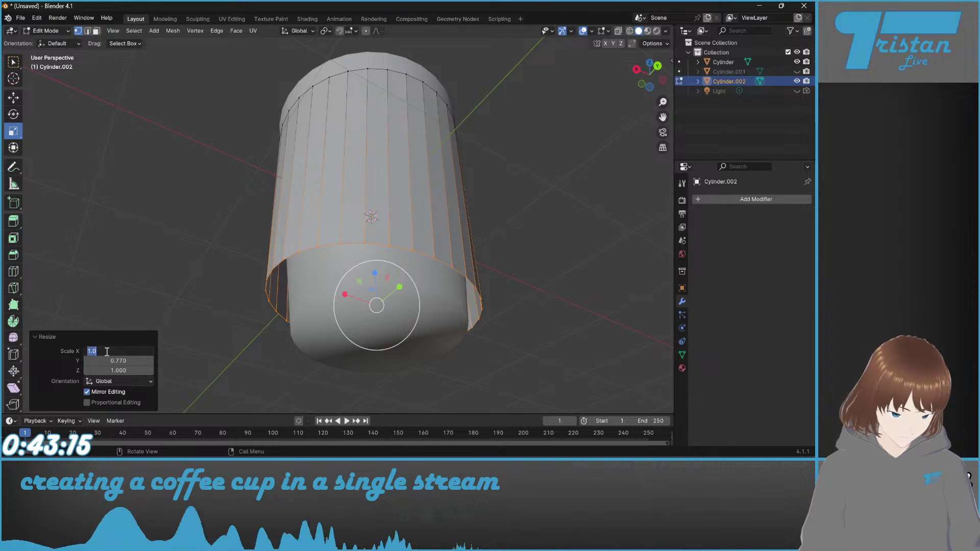
pyautogui.click(107, 352)
pyautogui.write('.77')
pyautogui.press('Return')
pyautogui.moveTo(538, 223); pyautogui.dragTo(427, 333, button='middle')
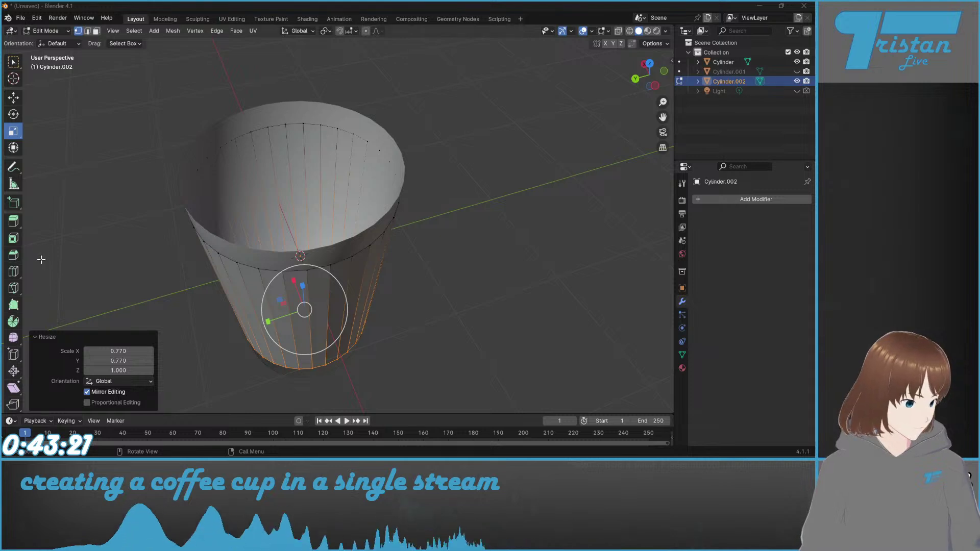
pyautogui.moveTo(134, 303); pyautogui.dragTo(411, 263, button='middle')
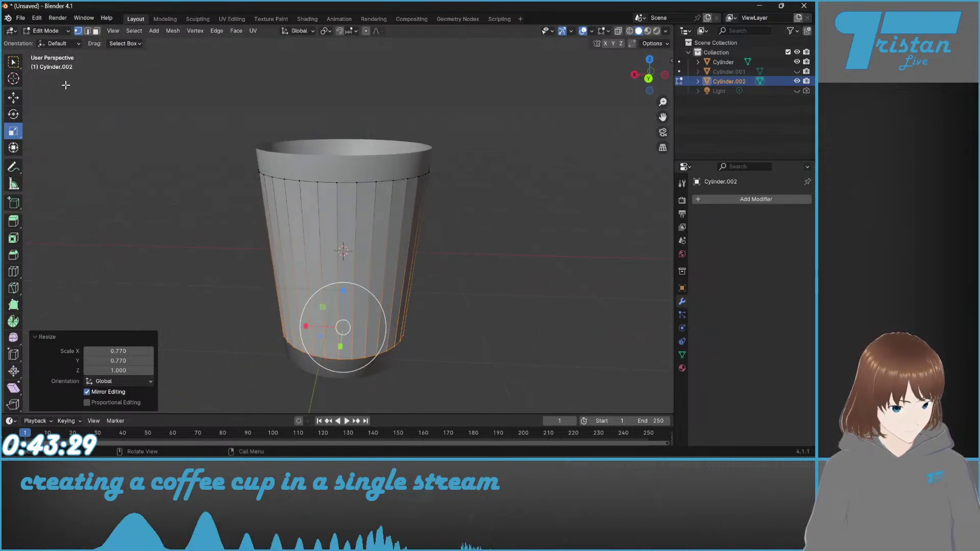
# Step: Return to Object Mode, then copy the tapered cylinder and paste a duplicate in the same place
pyautogui.press('Tab')
pyautogui.hotkey('ctrl', 'c')
pyautogui.hotkey('ctrl', 'v')
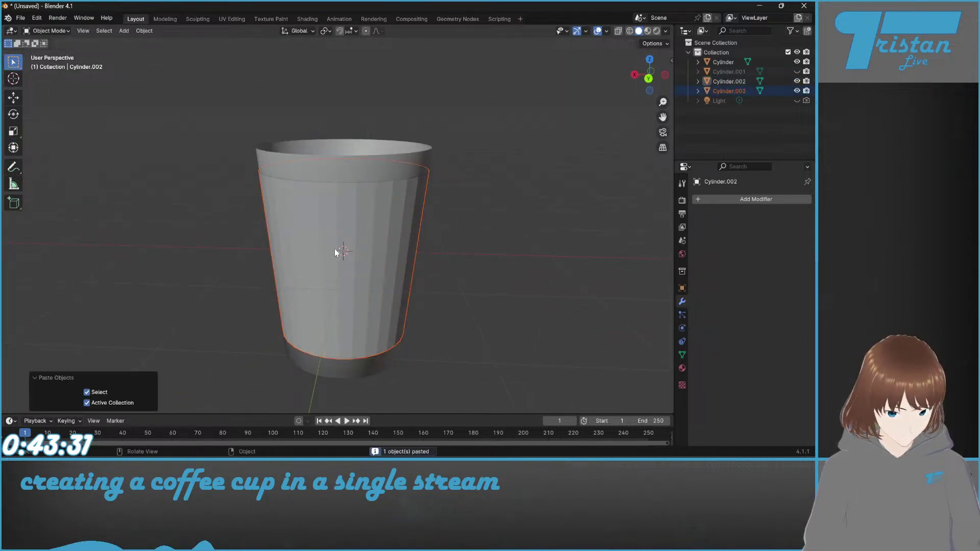
pyautogui.click(728, 91)
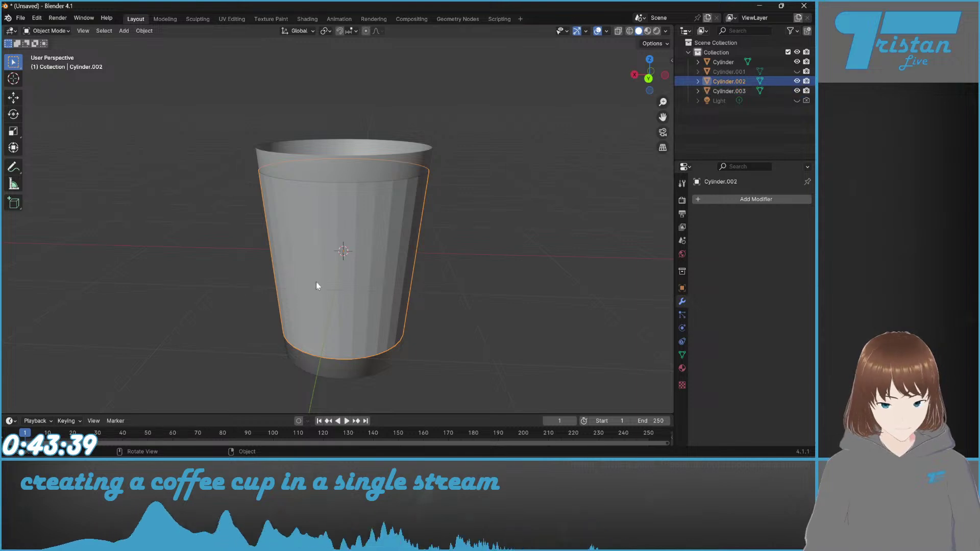
pyautogui.click(729, 81)
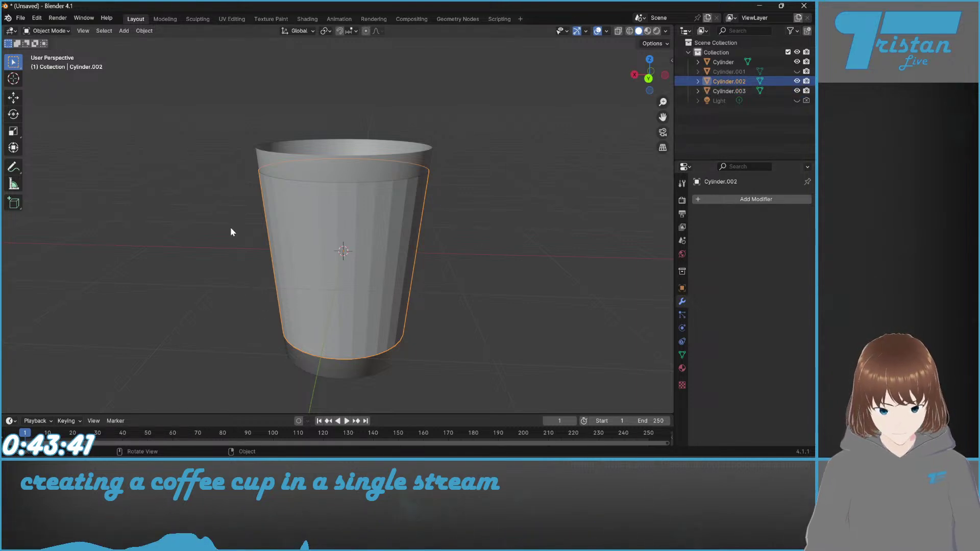
pyautogui.press('Tab')
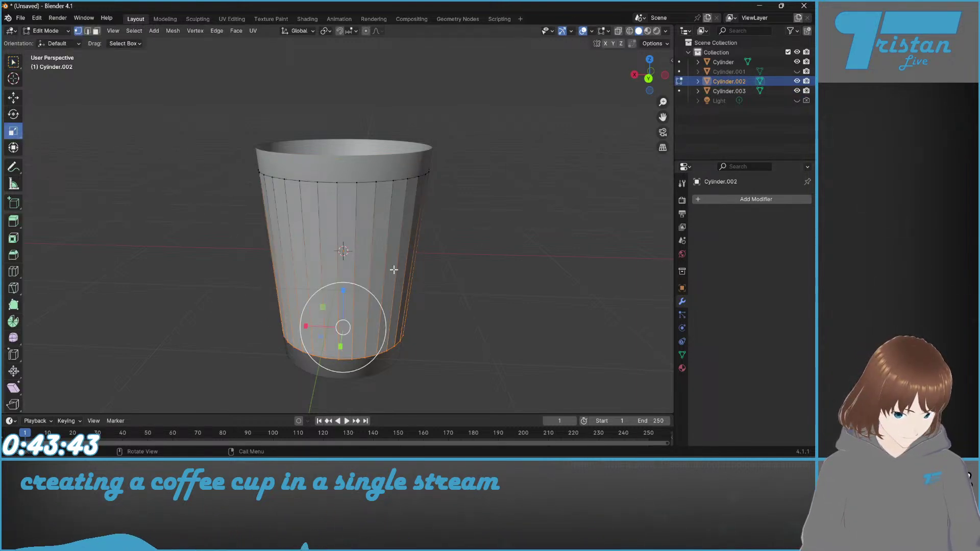
pyautogui.press('Tab')
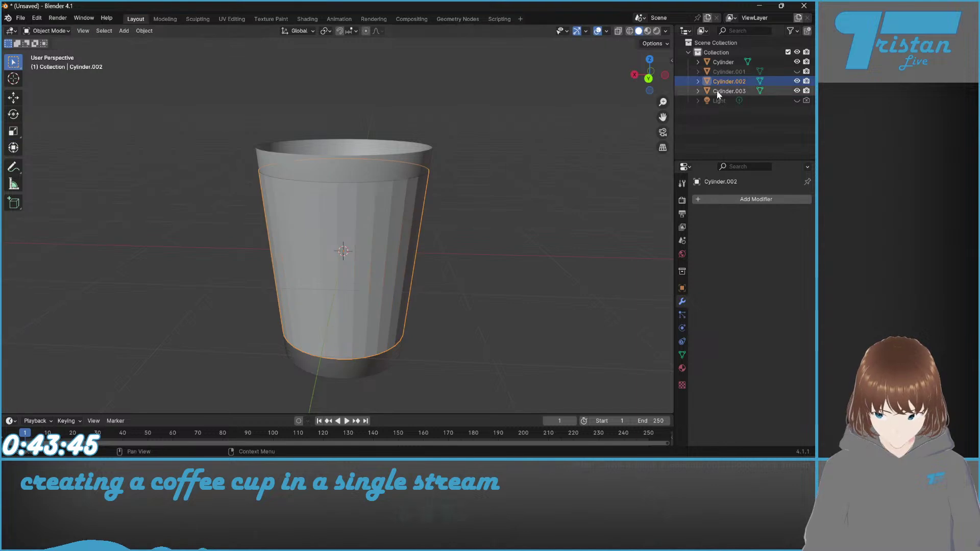
# Step: Enter Edit Mode on the pasted duplicate, Cylinder.003, and scale its mesh to 1.01 along X and Y
pyautogui.click(715, 95)
pyautogui.press('Tab')
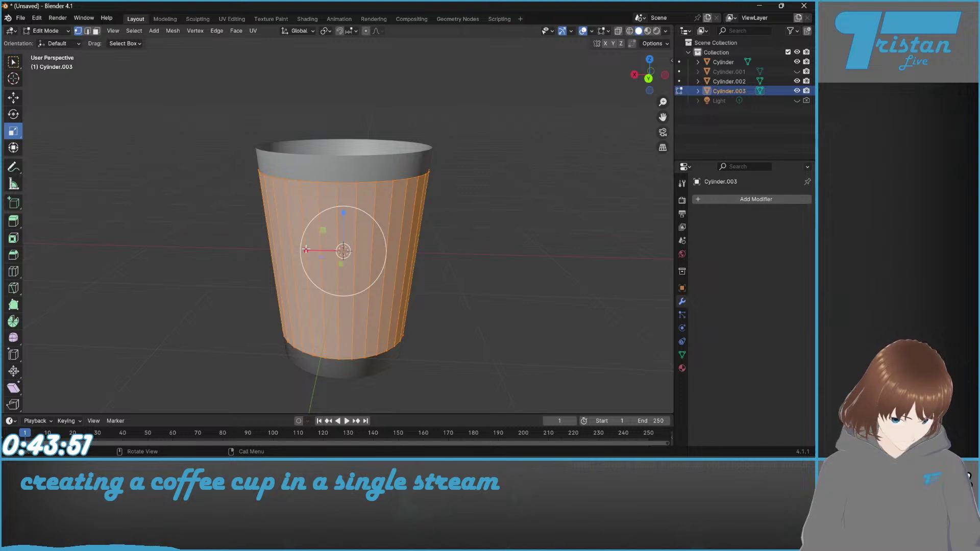
pyautogui.moveTo(311, 250); pyautogui.dragTo(305, 250)
pyautogui.click(128, 350)
pyautogui.moveTo(136, 351); pyautogui.dragTo(95, 365)
pyautogui.write('1.01')
pyautogui.press('Return')
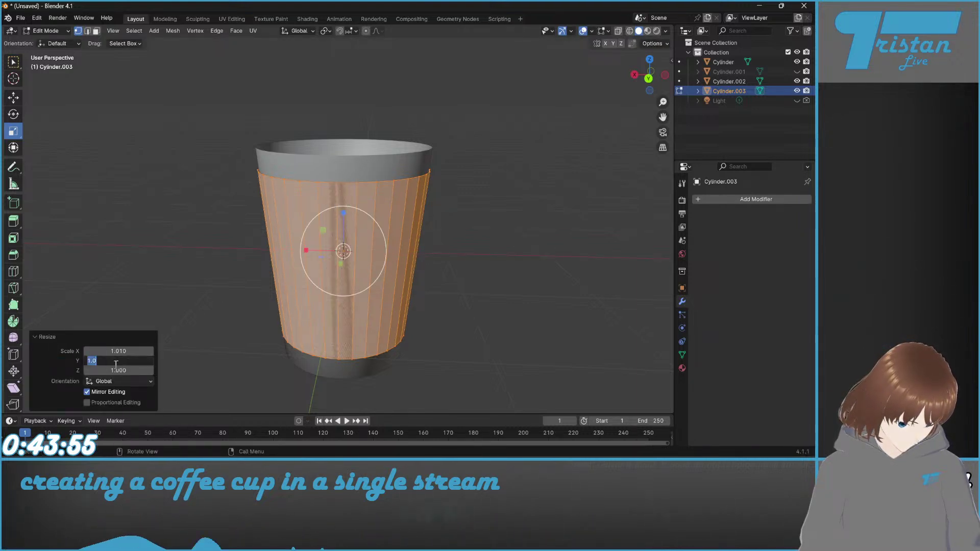
pyautogui.click(113, 364)
pyautogui.write('1.01')
pyautogui.press('Return')
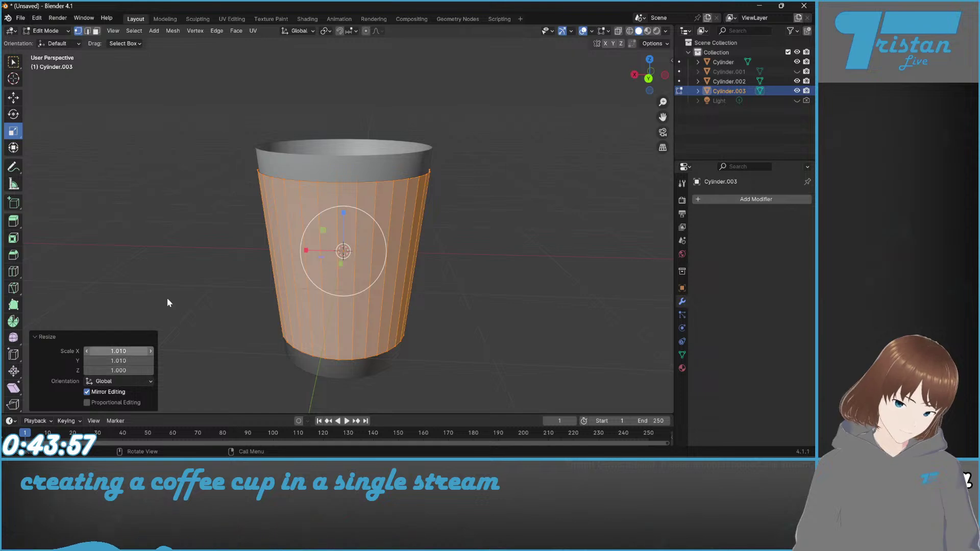
# Step: Scale the duplicate cylinder's mesh along Z to 0.35, forming a narrow band around the cup
pyautogui.press('s')
pyautogui.press('z')
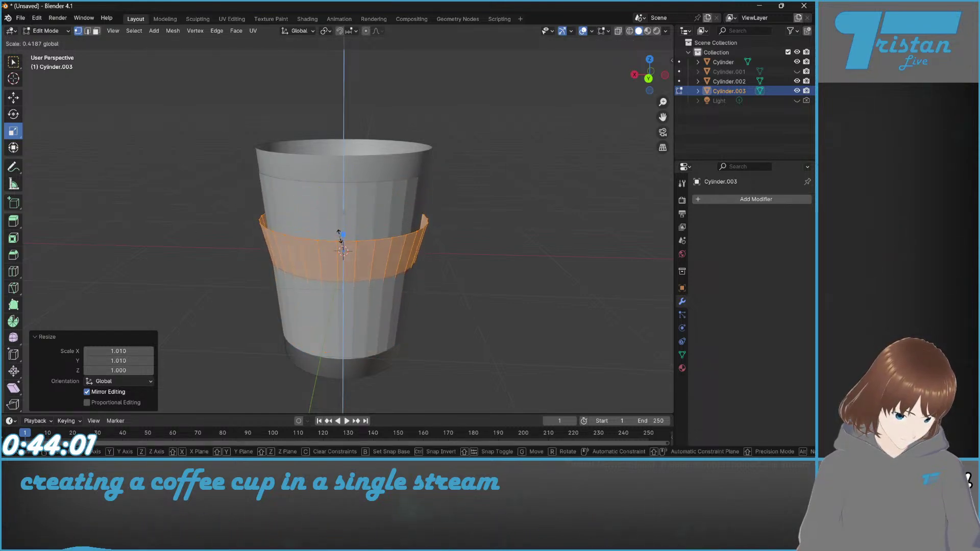
pyautogui.click(343, 240)
pyautogui.click(117, 370)
pyautogui.moveTo(118, 370); pyautogui.dragTo(93, 387)
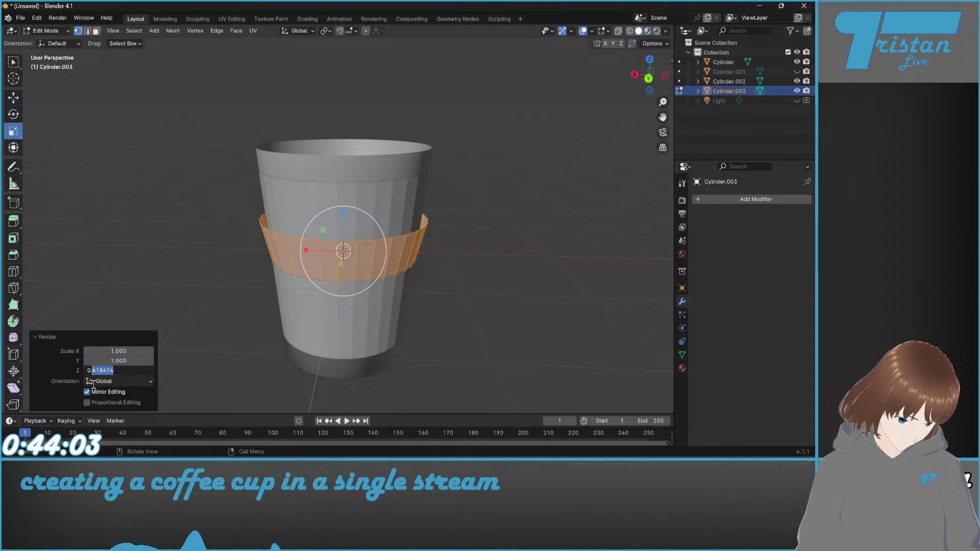
pyautogui.press('Return')
# Step: Hide the cup object and change the band's Z resize to 0.5
pyautogui.scroll(3, 422, 306)
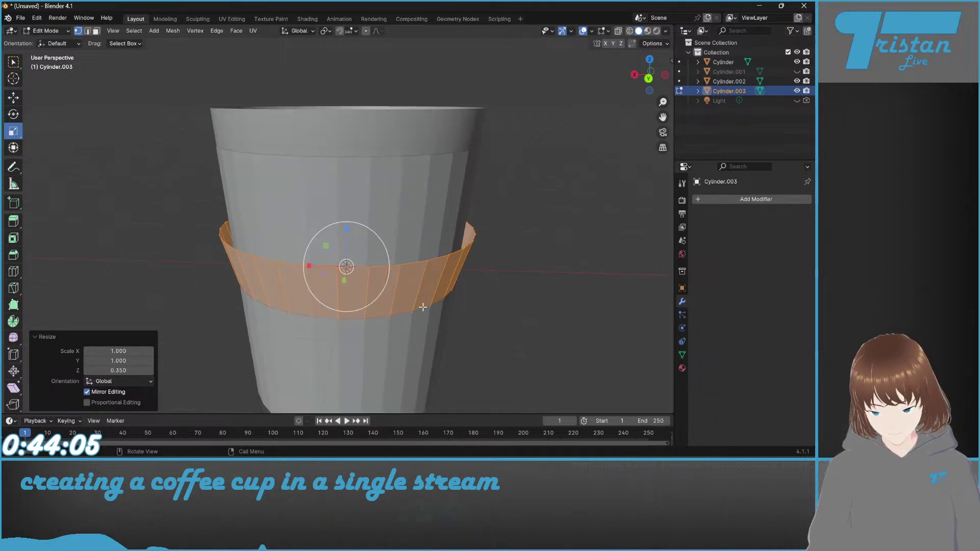
pyautogui.scroll(-2, 307, 302)
pyautogui.moveTo(280, 310); pyautogui.dragTo(304, 344, button='middle')
pyautogui.scroll(2, 504, 332)
pyautogui.moveTo(503, 332); pyautogui.dragTo(473, 385, button='middle')
pyautogui.click(797, 62)
pyautogui.moveTo(327, 214); pyautogui.dragTo(361, 179, button='middle')
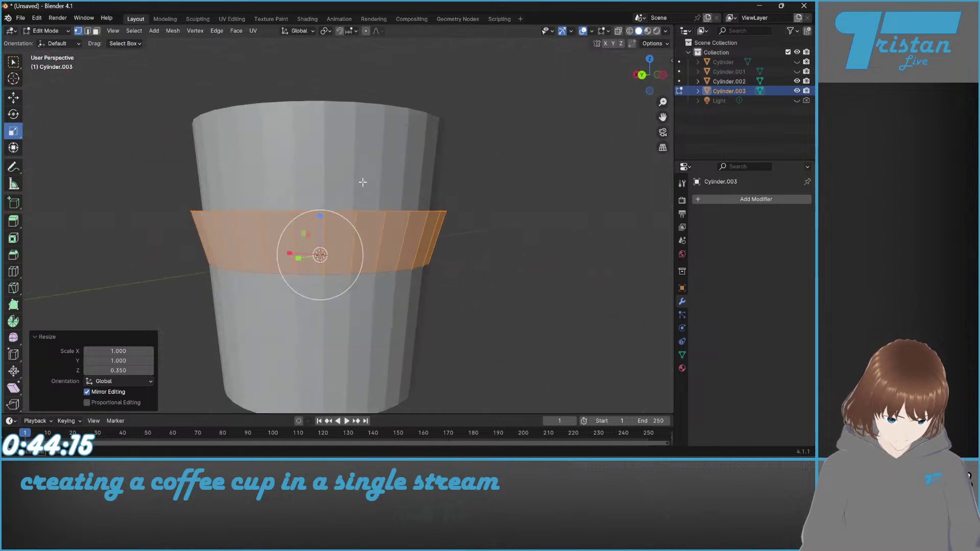
pyautogui.write('0.5')
pyautogui.press('Return')
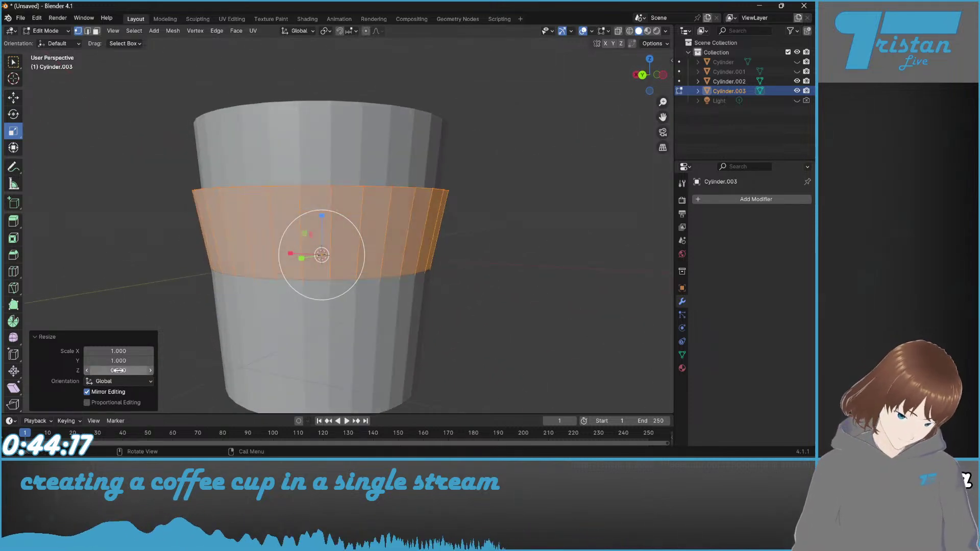
# Step: Select the band's entire upper ring of vertices with X-ray enabled, and restore solid display
pyautogui.moveTo(397, 252); pyautogui.dragTo(418, 271, button='middle')
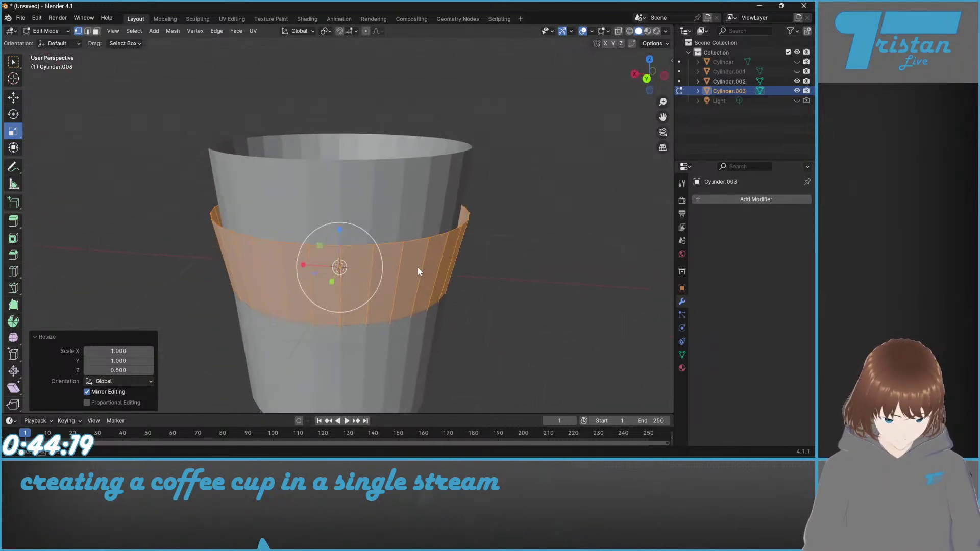
pyautogui.scroll(2, 418, 271)
pyautogui.click(114, 199)
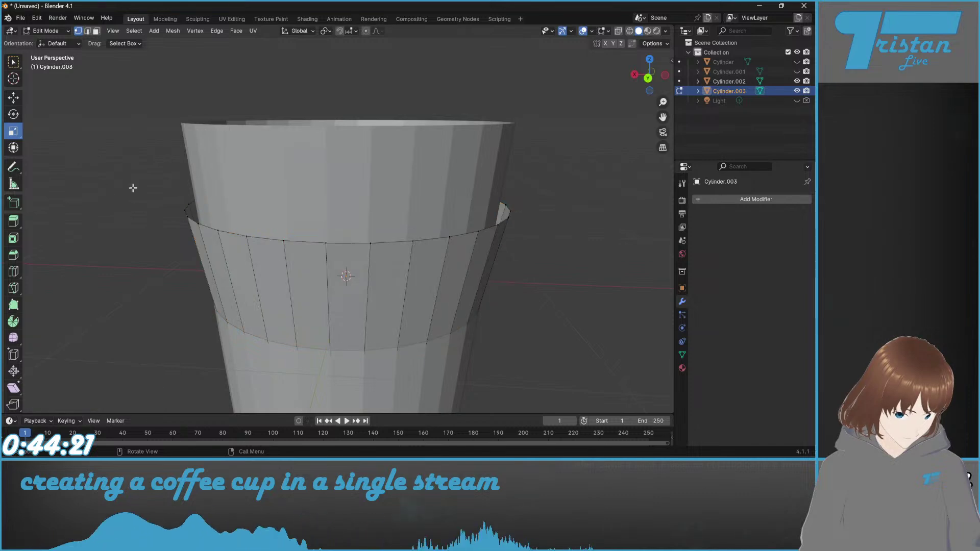
pyautogui.click(618, 31)
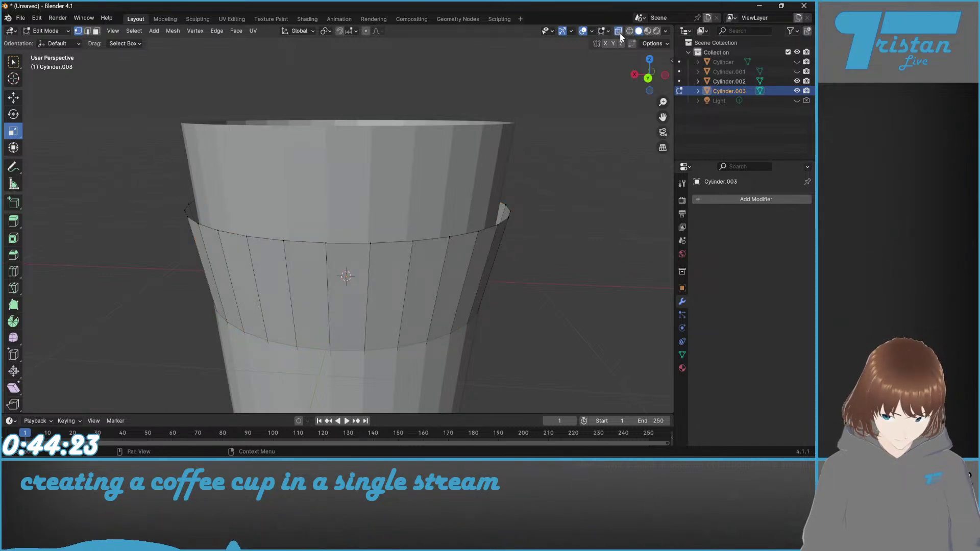
pyautogui.moveTo(475, 240); pyautogui.dragTo(481, 219, button='middle')
pyautogui.moveTo(167, 165); pyautogui.dragTo(512, 225)
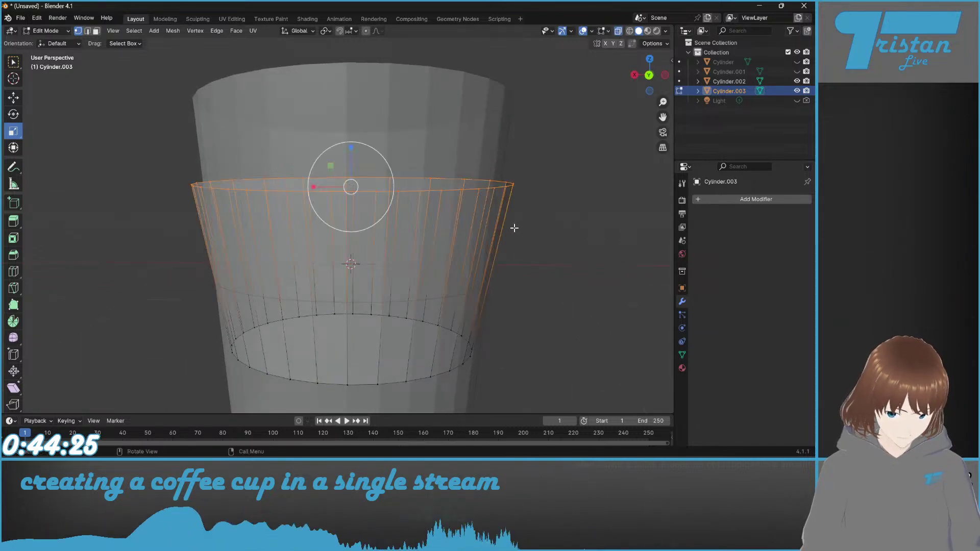
pyautogui.moveTo(365, 244)
pyautogui.mouseDown(button='middle')
pyautogui.moveTo(375, 300)
pyautogui.moveTo(374, 268)
pyautogui.moveTo(353, 247)
pyautogui.mouseUp(button='middle')
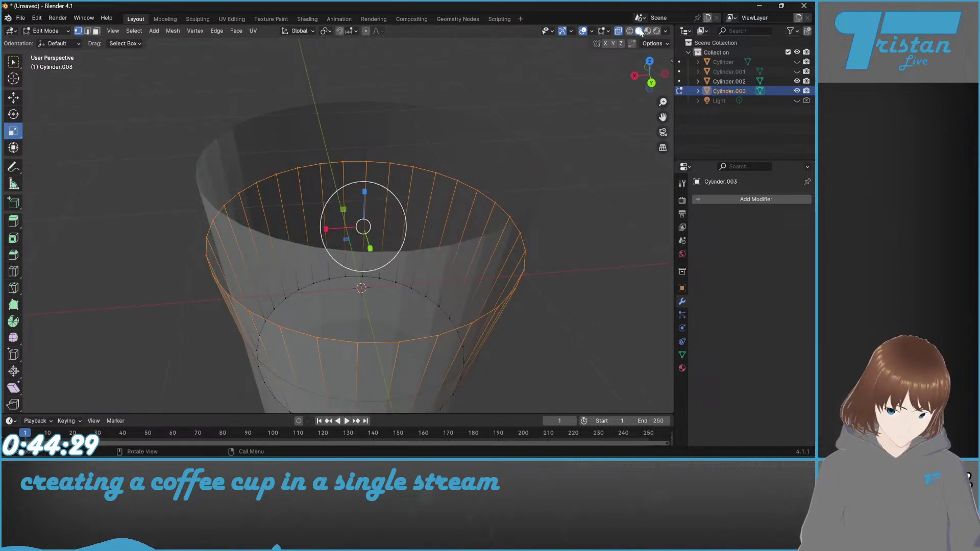
pyautogui.click(618, 30)
# Step: Scale the band's upper vertex ring to 0.95 along X and Y so it fits closer to the sleeve
pyautogui.moveTo(328, 228); pyautogui.dragTo(332, 228)
pyautogui.click(118, 352)
pyautogui.moveTo(118, 352); pyautogui.dragTo(96, 354)
pyautogui.write('5')
pyautogui.press('Return')
pyautogui.click(118, 361)
pyautogui.press('Return')
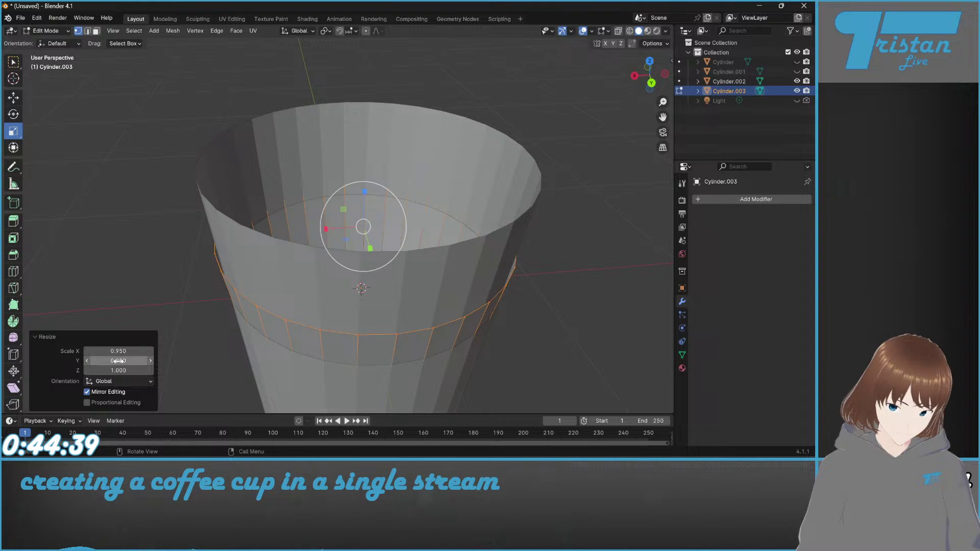
# Step: Select all vertices of the band's lower ring from below the cup
pyautogui.moveTo(608, 339); pyautogui.dragTo(470, 345, button='middle')
pyautogui.moveTo(301, 274); pyautogui.dragTo(303, 236, button='middle')
pyautogui.moveTo(272, 211); pyautogui.dragTo(440, 365)
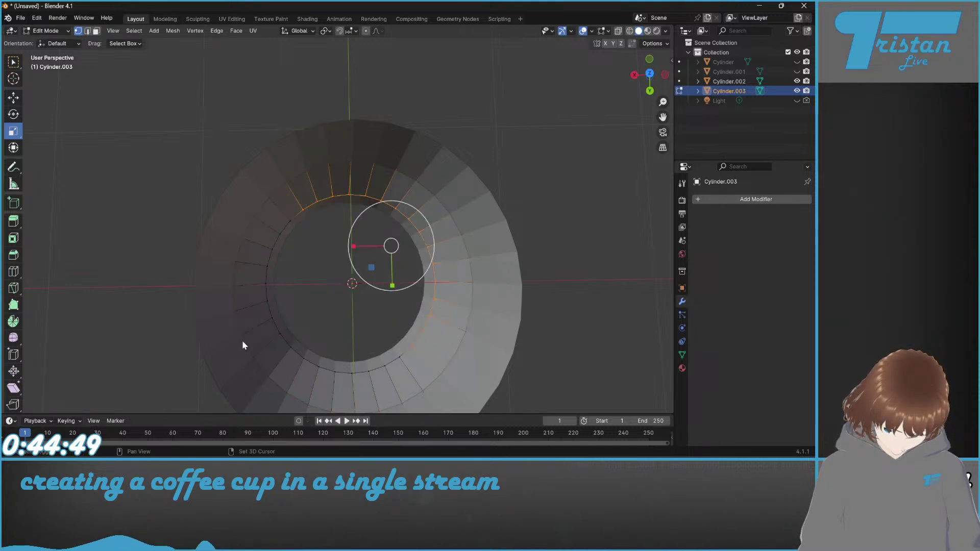
pyautogui.keyDown('shift'); pyautogui.moveTo(264, 347); pyautogui.dragTo(269, 347); pyautogui.keyUp('shift')
pyautogui.keyDown('shift'); pyautogui.moveTo(265, 255); pyautogui.dragTo(276, 311); pyautogui.keyUp('shift')
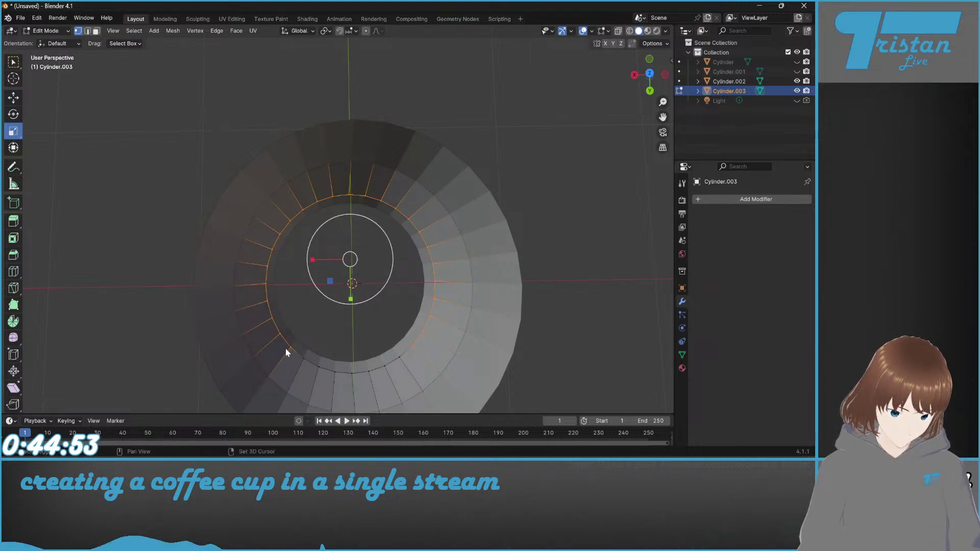
pyautogui.keyDown('shift'); pyautogui.moveTo(295, 349); pyautogui.dragTo(417, 386); pyautogui.keyUp('shift')
pyautogui.moveTo(437, 335); pyautogui.dragTo(425, 306, button='middle')
pyautogui.press('s')
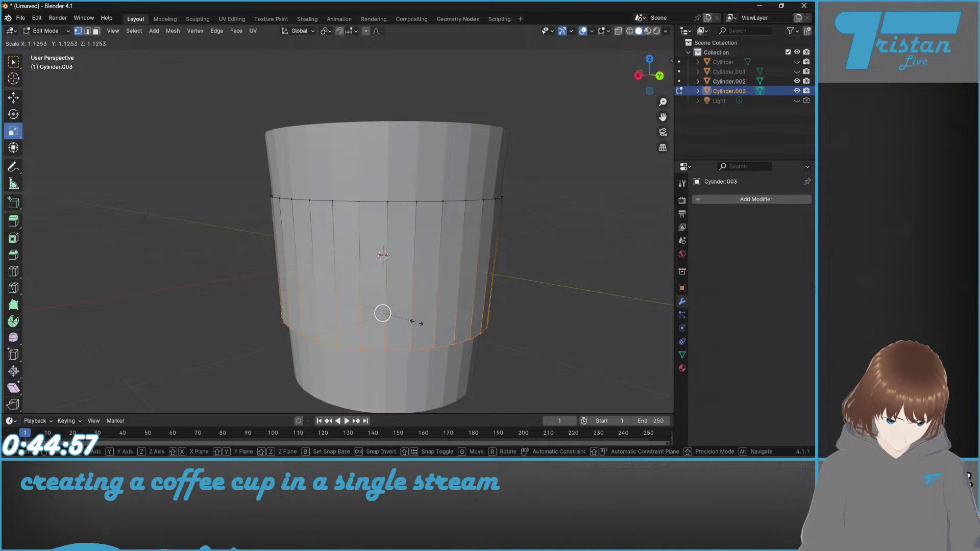
pyautogui.click(416, 324)
pyautogui.hotkey('ctrl', 'z')
# Step: Scale the band's lower vertex ring to 1.1 along X and Y
pyautogui.moveTo(415, 325); pyautogui.dragTo(416, 323)
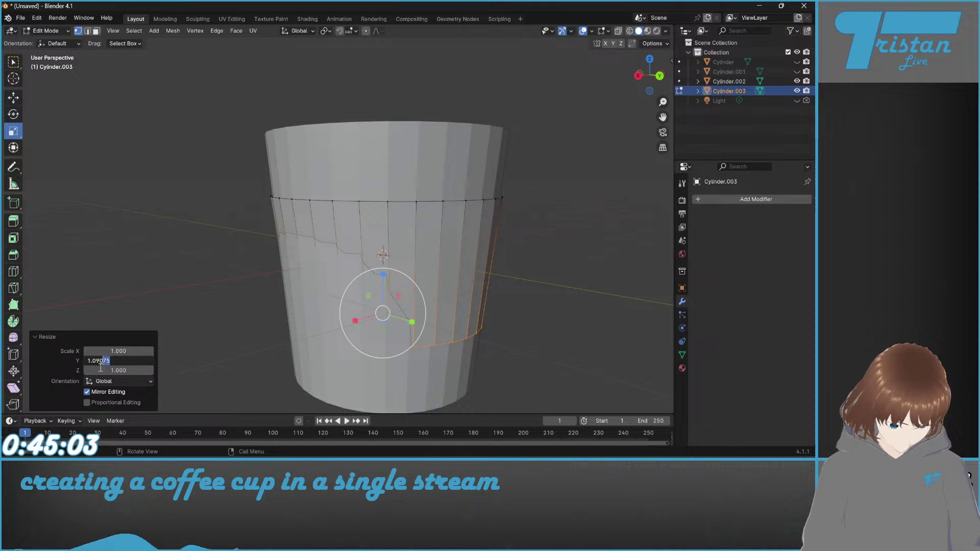
pyautogui.write('1.1')
pyautogui.click(132, 351)
pyautogui.write('1.1')
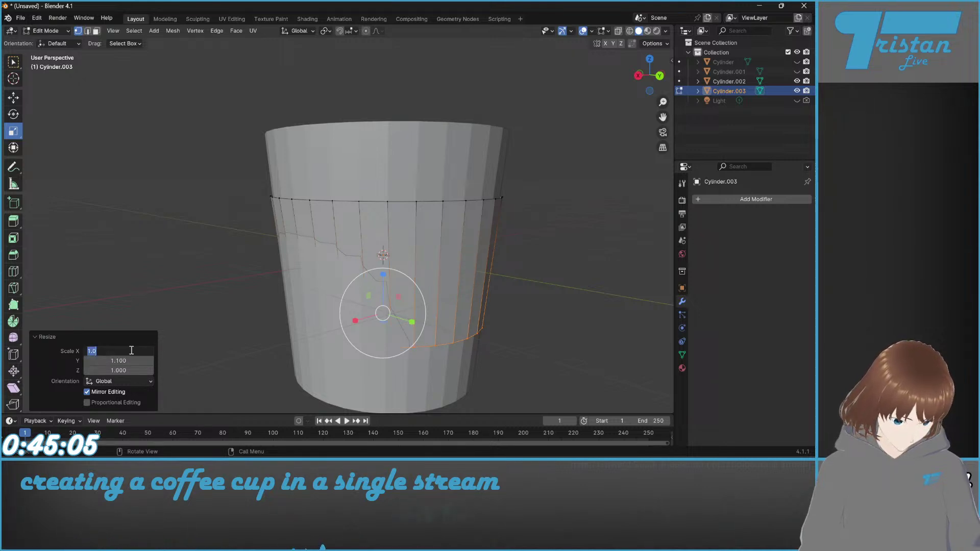
pyautogui.press('Return')
# Step: Unhide the cup and lid objects and deselect the band's vertices
pyautogui.moveTo(320, 174); pyautogui.dragTo(337, 169, button='middle')
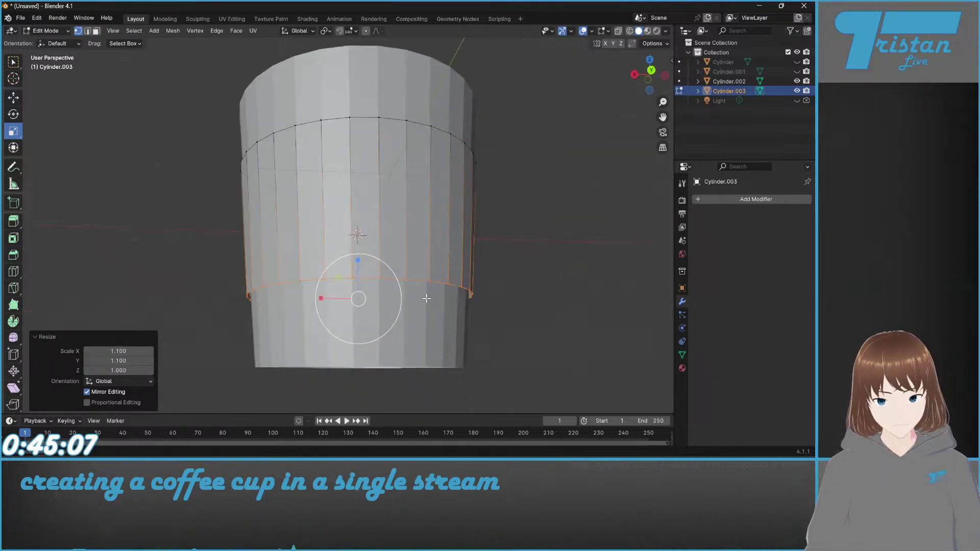
pyautogui.scroll(-5, 337, 169)
pyautogui.click(797, 72)
pyautogui.click(798, 62)
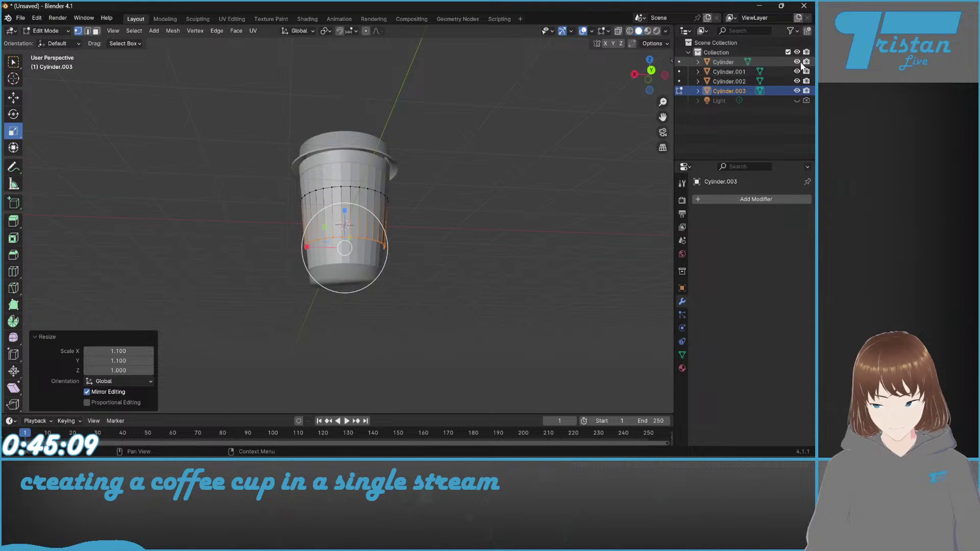
pyautogui.scroll(-2, 414, 182)
pyautogui.click(443, 201)
pyautogui.moveTo(442, 202); pyautogui.dragTo(443, 227, button='middle')
pyautogui.scroll(5, 444, 227)
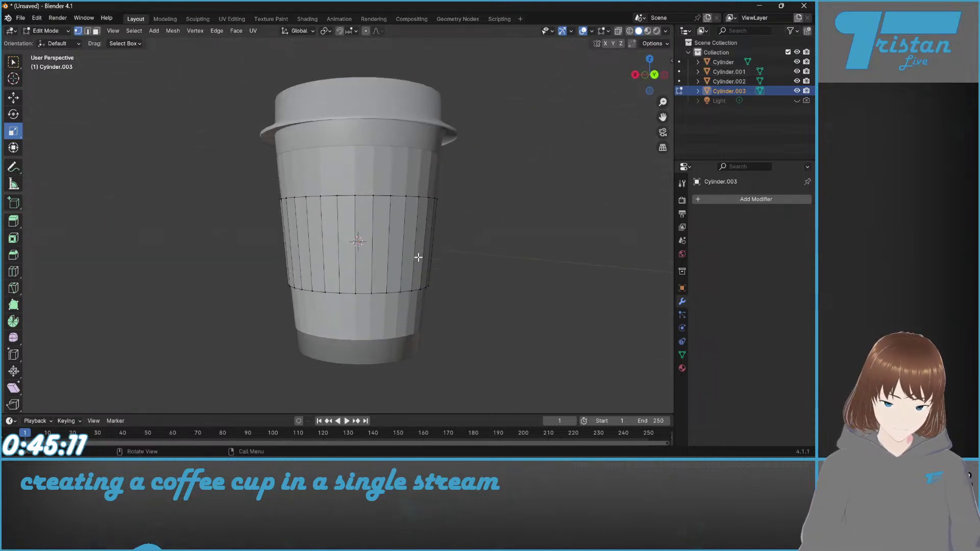
# Step: Return to Object Mode and apply Shade Smooth to the sleeve and the band
pyautogui.press('Tab')
pyautogui.click(373, 177)
pyautogui.rightClick(372, 177)
pyautogui.click(373, 176)
pyautogui.click(411, 270)
pyautogui.rightClick(411, 270)
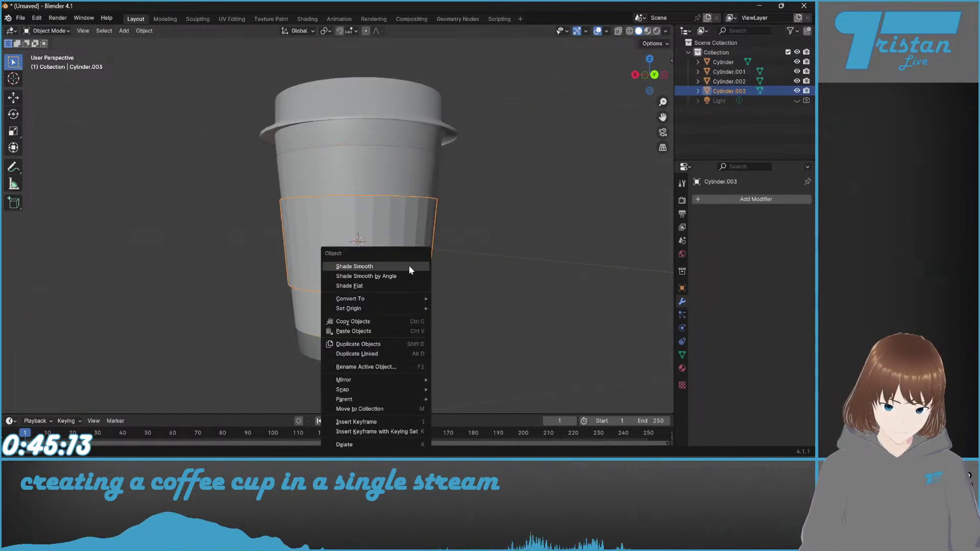
pyautogui.hotkey('alt', 'a')
pyautogui.click(391, 219)
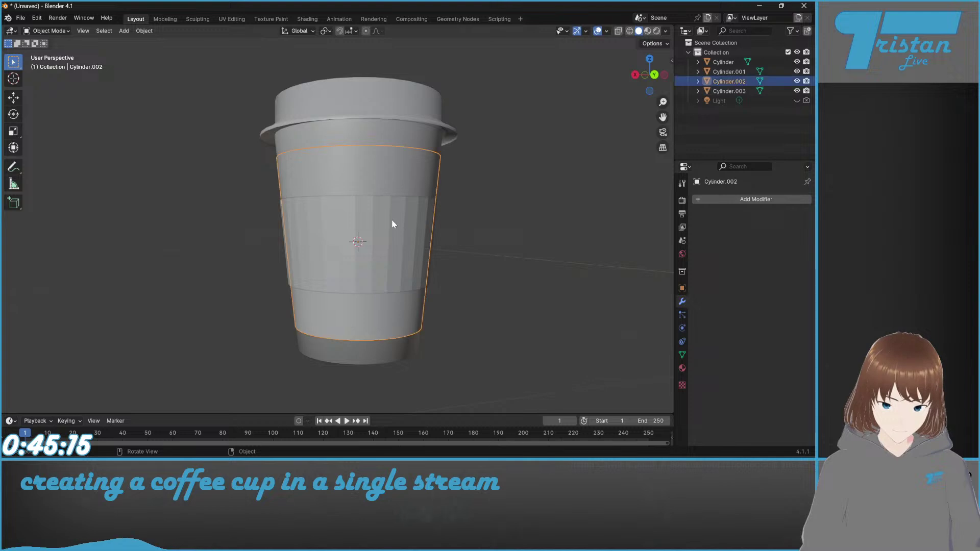
pyautogui.rightClick(392, 228)
pyautogui.click(391, 228)
# Step: Select the cup, enlarge the timeline area and change it to the Shader Editor, and show the cup's material properties
pyautogui.moveTo(449, 249); pyautogui.dragTo(423, 178, button='middle')
pyautogui.click(422, 178)
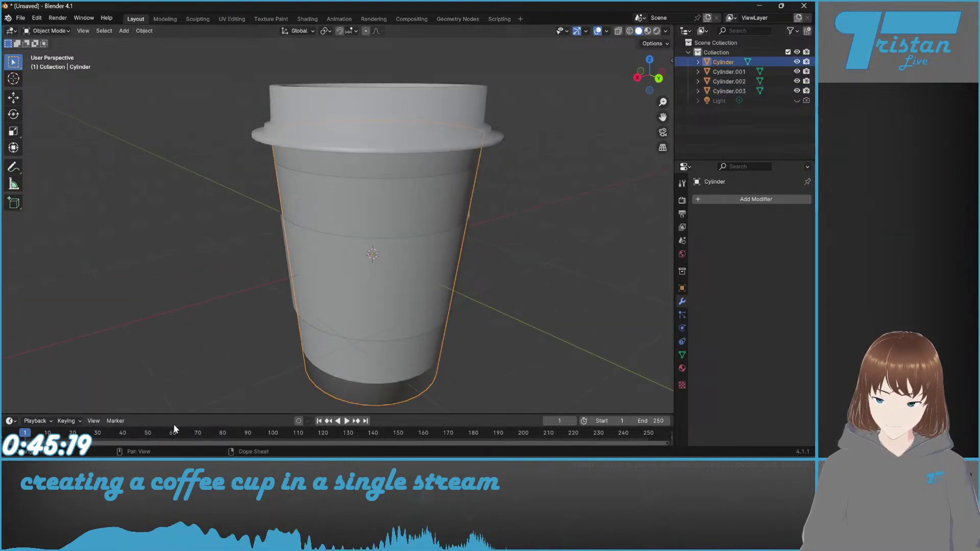
pyautogui.moveTo(150, 414); pyautogui.dragTo(160, 272)
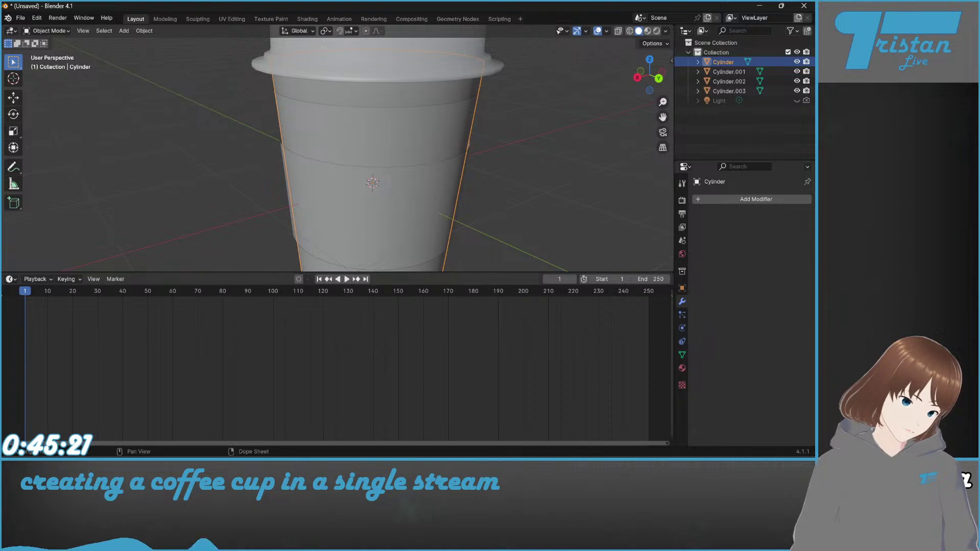
pyautogui.click(10, 279)
pyautogui.click(35, 371)
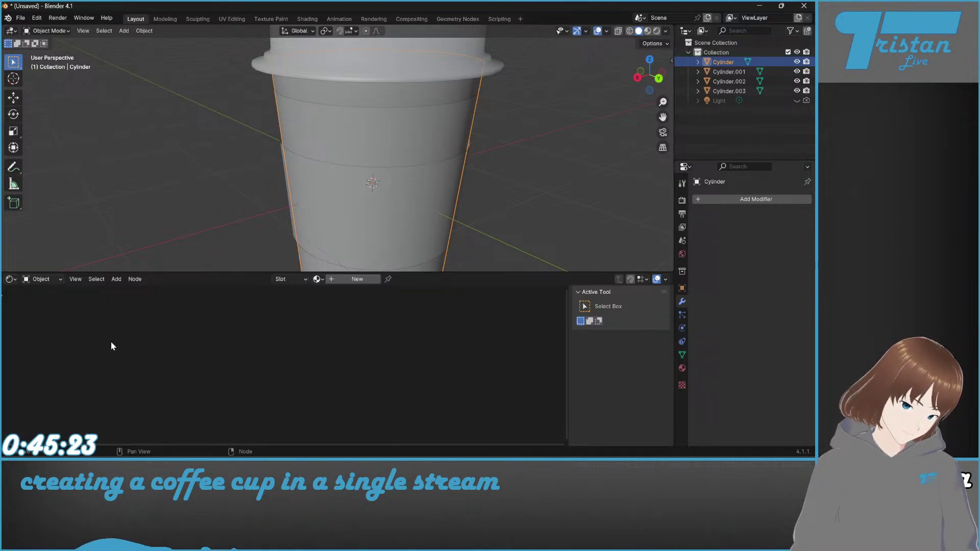
pyautogui.click(682, 368)
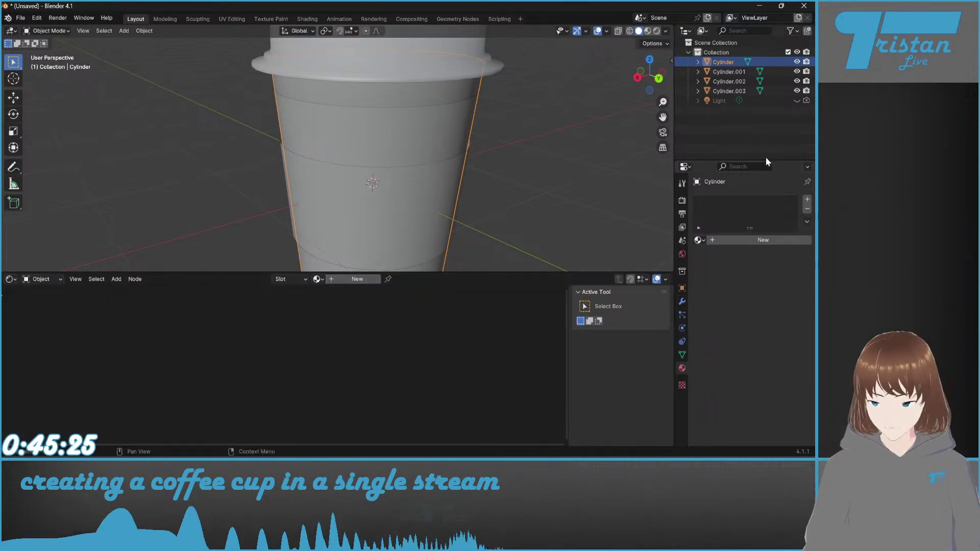
# Step: Join the cup, lid, sleeve and band into one object and rename it Coffee Cup
pyautogui.click(761, 240)
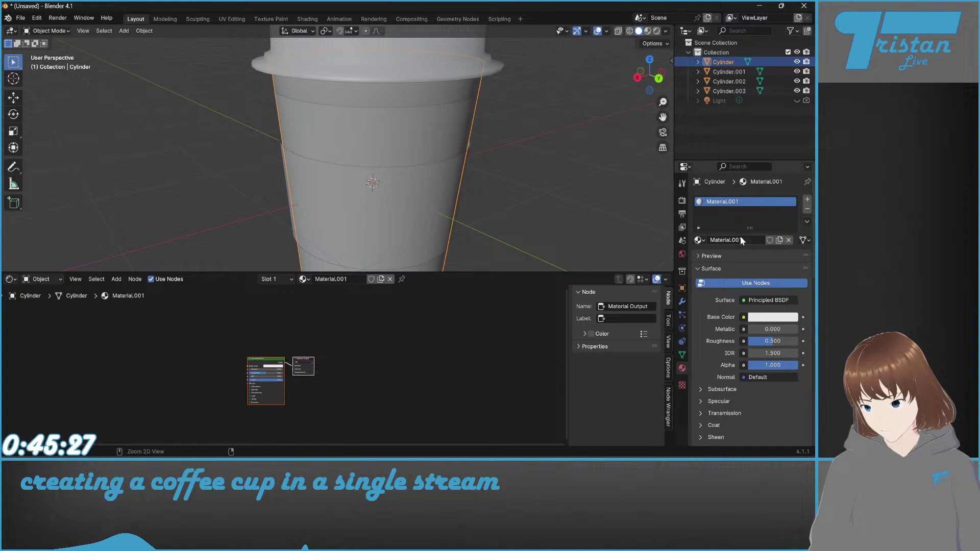
pyautogui.hotkey('ctrl', 'z')
pyautogui.keyDown('shift'); pyautogui.click(728, 90); pyautogui.keyUp('shift')
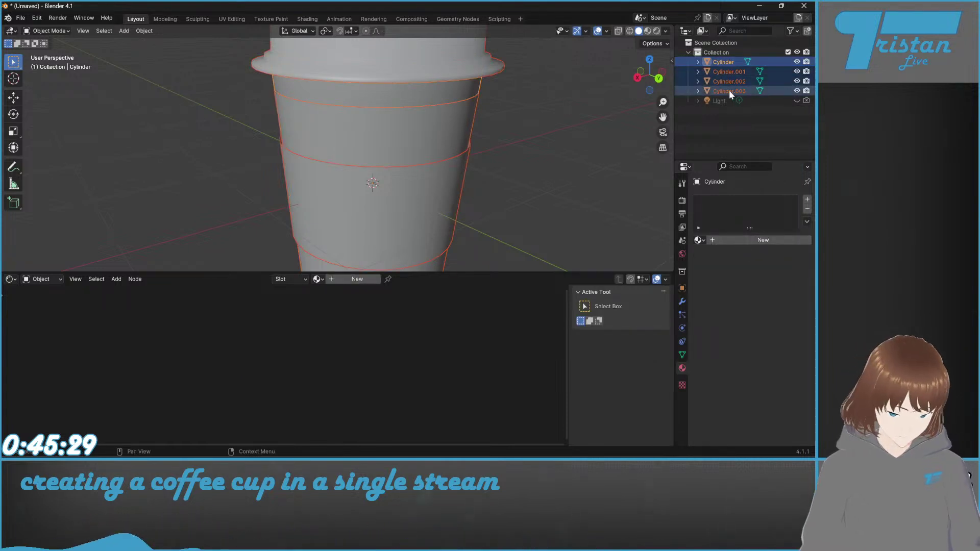
pyautogui.hotkey('ctrl', 'j')
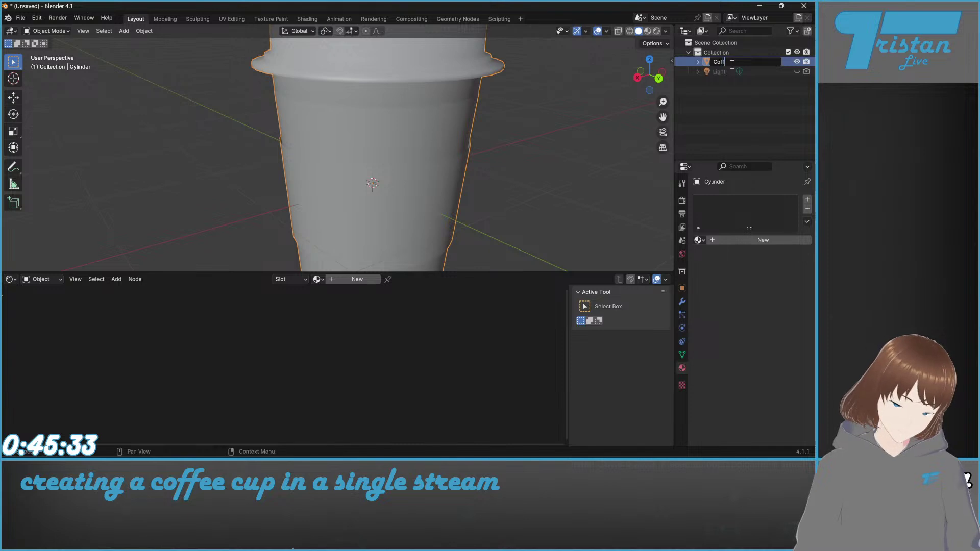
pyautogui.click(732, 64)
pyautogui.write('Coffee Cup')
pyautogui.press('Return')
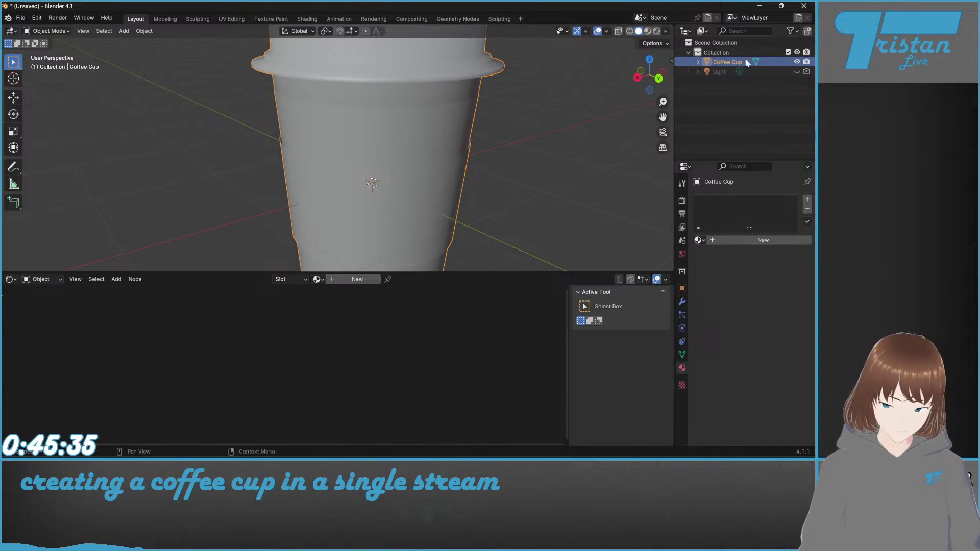
# Step: Add a new material to the Coffee Cup object and set the viewport to Material Preview shading
pyautogui.click(722, 239)
pyautogui.scroll(5, 302, 368)
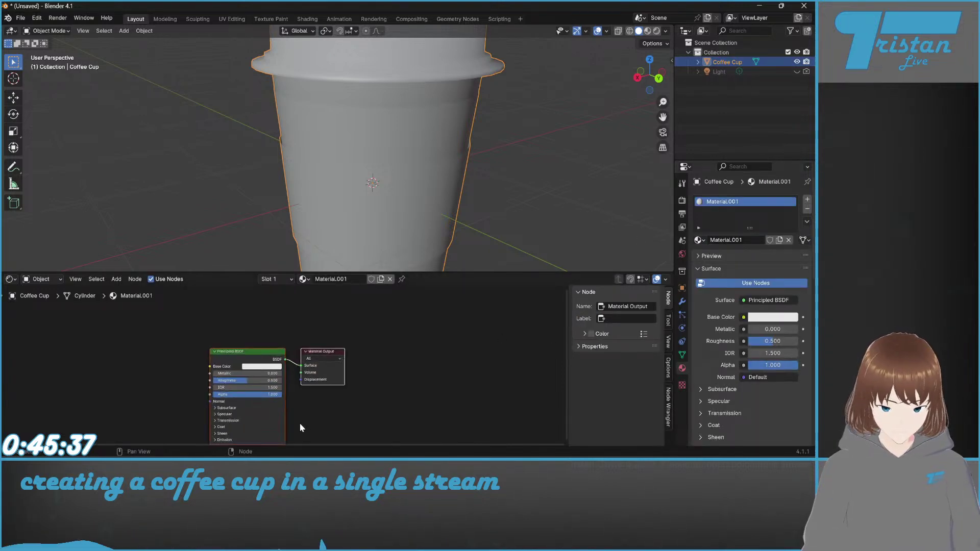
pyautogui.click(648, 32)
pyautogui.click(657, 31)
pyautogui.scroll(-5, 446, 240)
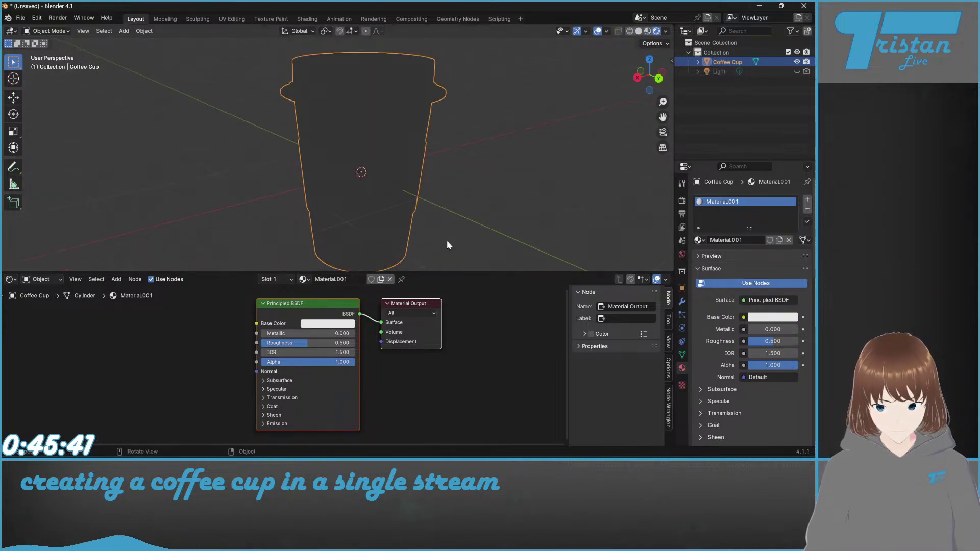
pyautogui.click(648, 31)
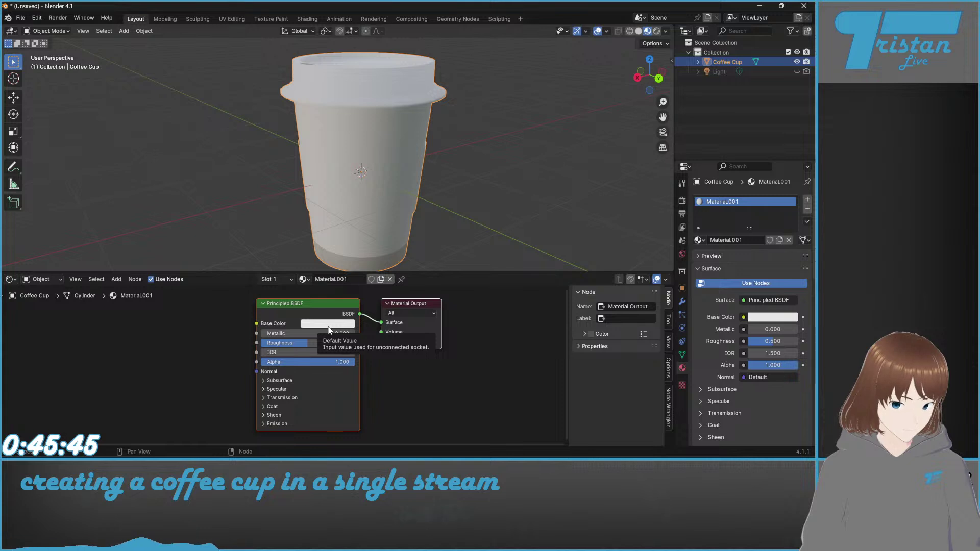
# Step: Deselect the cup and rename its material Coffee Base
pyautogui.click(412, 374)
pyautogui.click(440, 152)
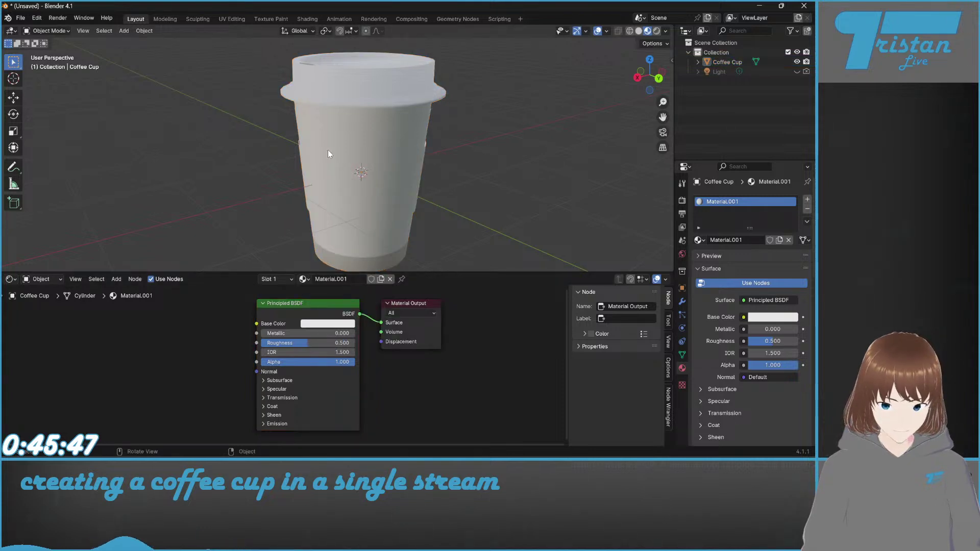
pyautogui.moveTo(322, 151); pyautogui.dragTo(331, 148, button='middle')
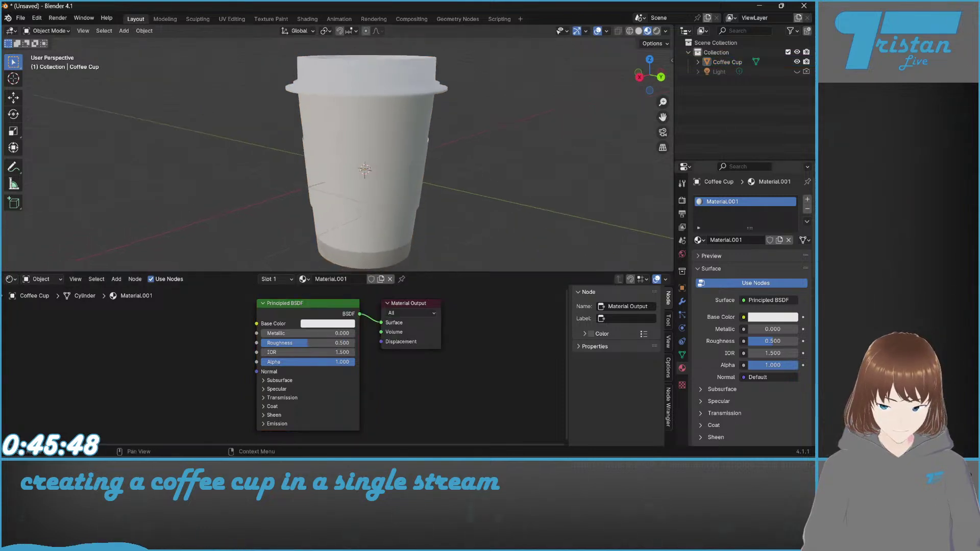
pyautogui.click(750, 239)
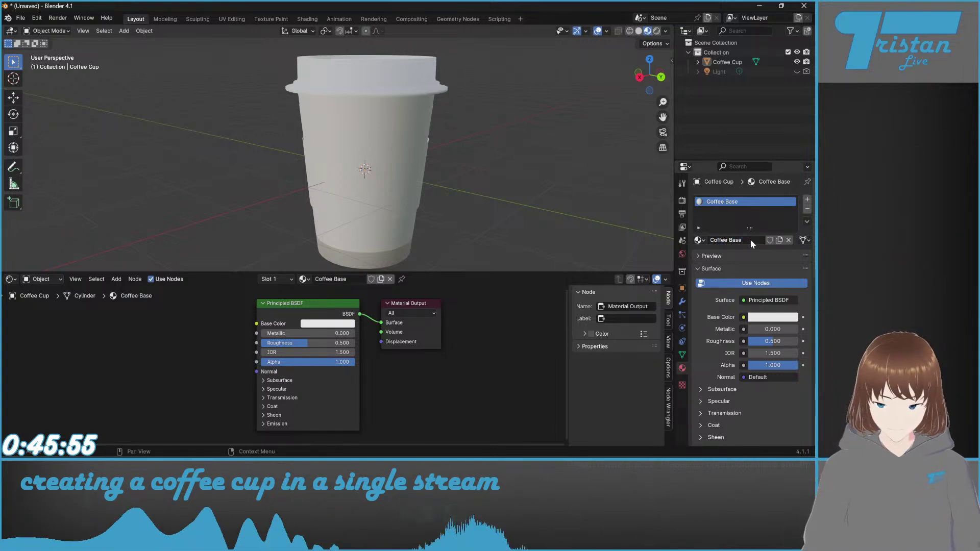
# Step: Add a second material slot with a new material named Coffee Lid
pyautogui.click(806, 200)
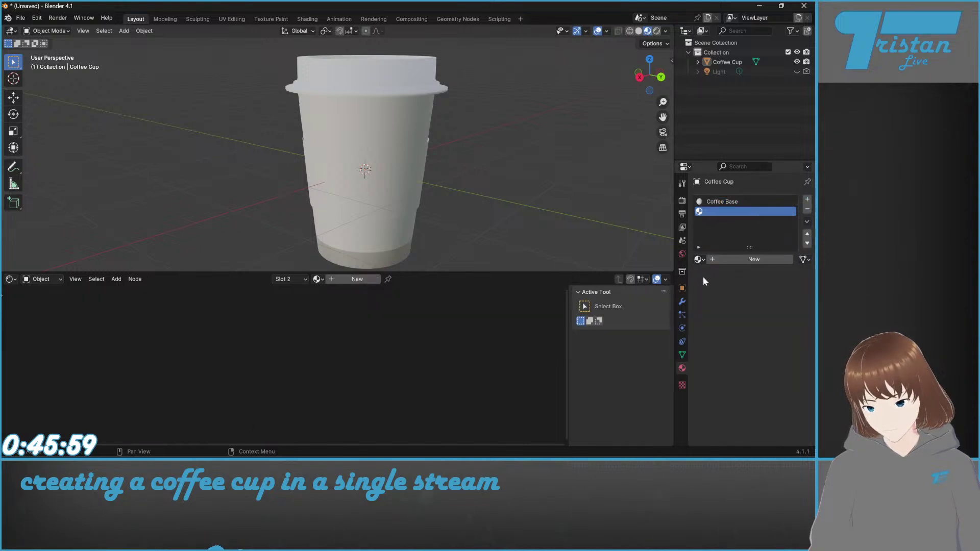
pyautogui.click(716, 261)
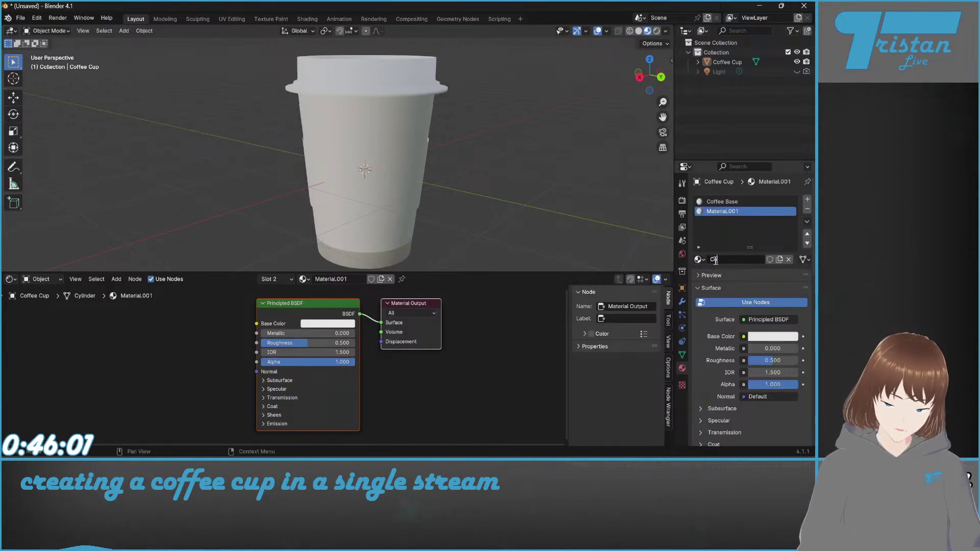
pyautogui.write('Coffee Lid')
pyautogui.press('Return')
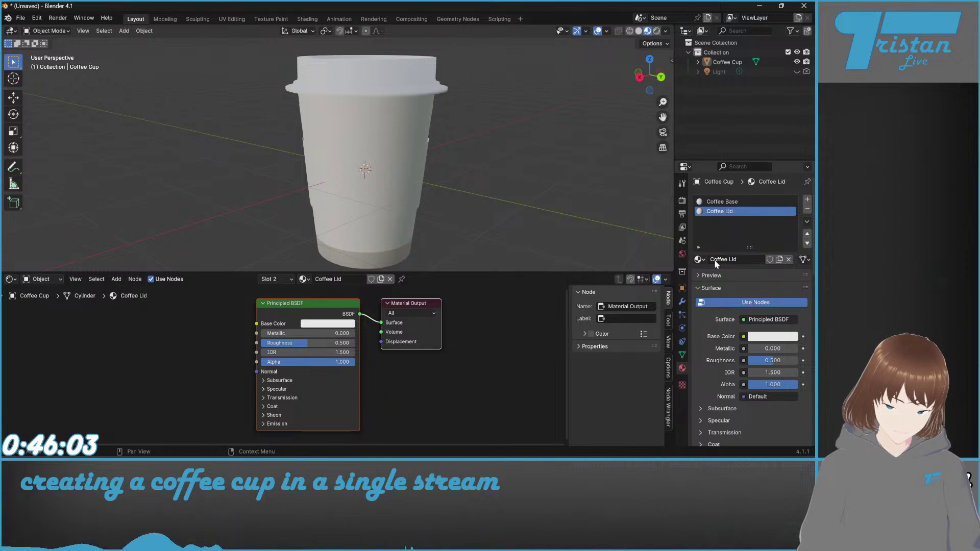
# Step: Add a third material slot with a new material named Coffee Holder
pyautogui.click(807, 204)
pyautogui.click(740, 262)
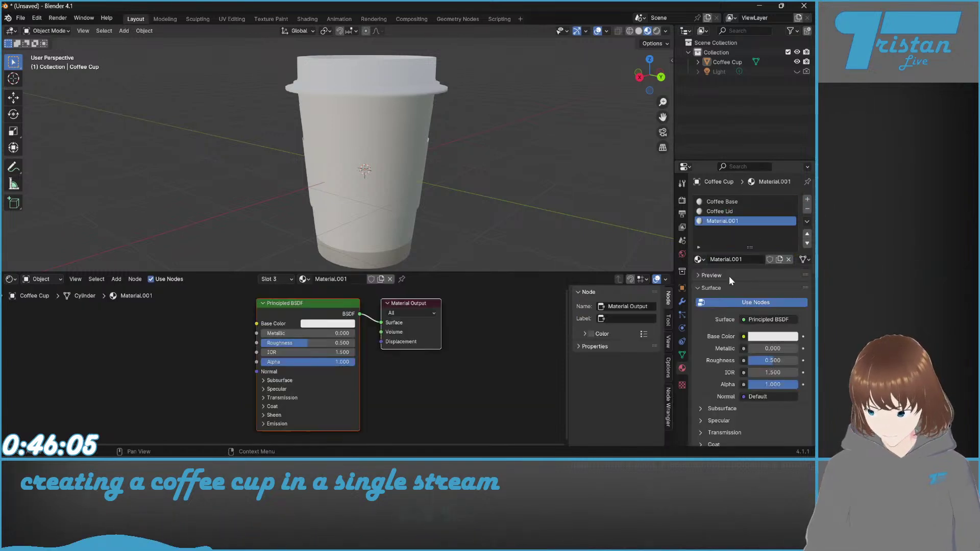
pyautogui.write('Coffee Holder')
pyautogui.press('Return')
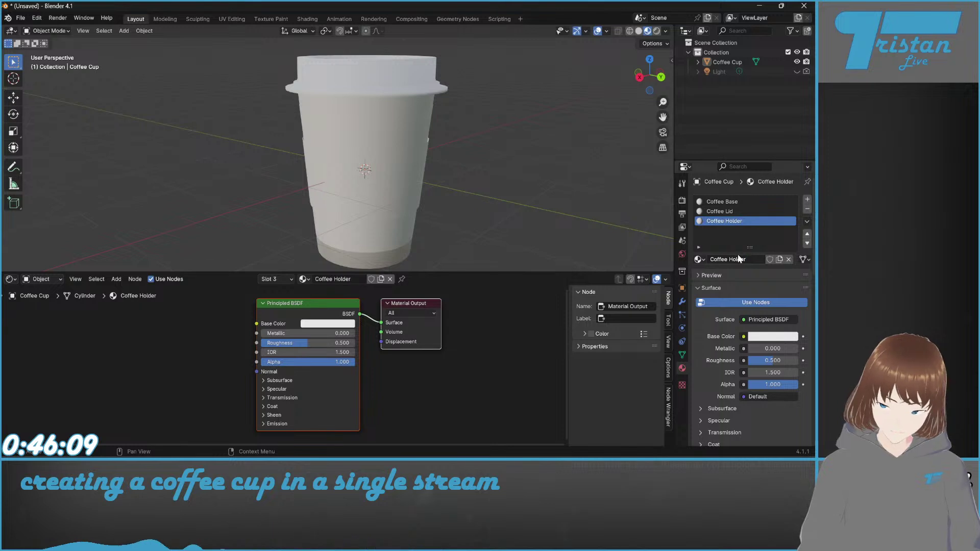
# Step: Add a fourth material slot to the Coffee Cup with a new material named Coffee Logo BG
pyautogui.click(807, 200)
pyautogui.click(738, 260)
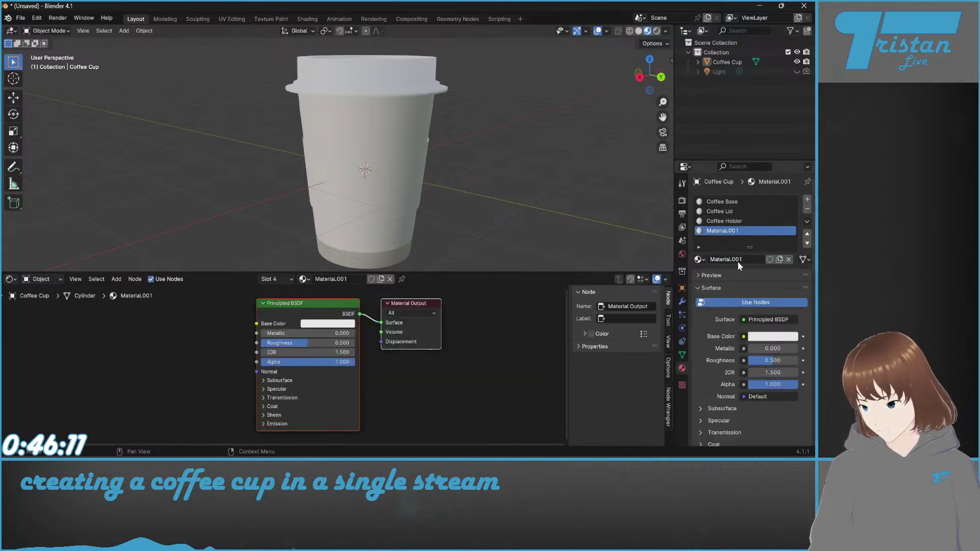
pyautogui.doubleClick(738, 259)
pyautogui.write('Coffee')
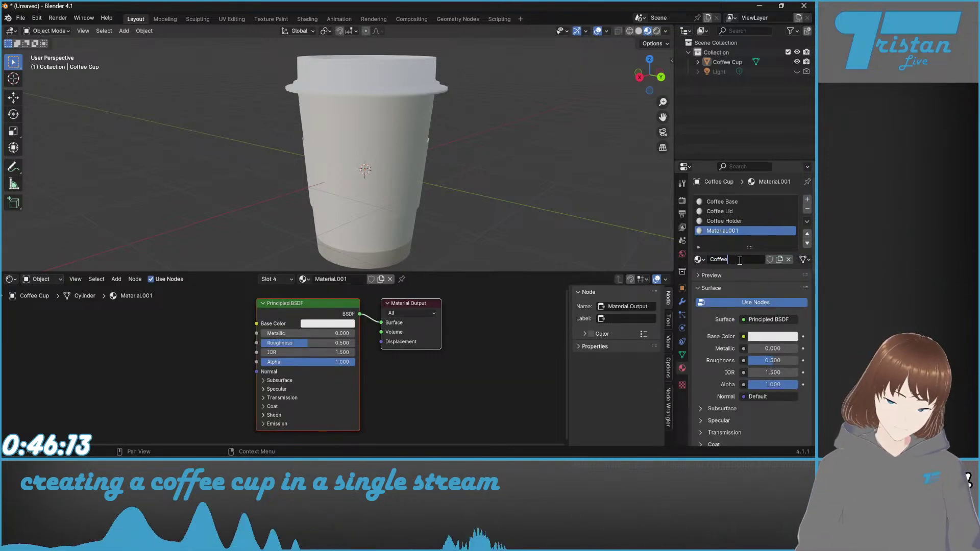
pyautogui.write(' Logo')
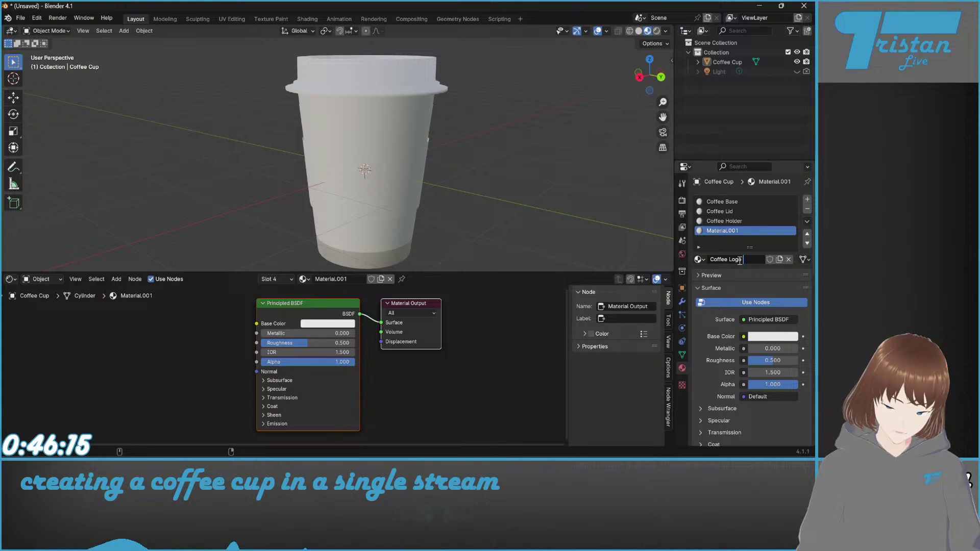
pyautogui.write(' BG')
pyautogui.press('Return')
# Step: Add a fifth material slot with a new material named Coffee Logo
pyautogui.click(807, 200)
pyautogui.click(739, 261)
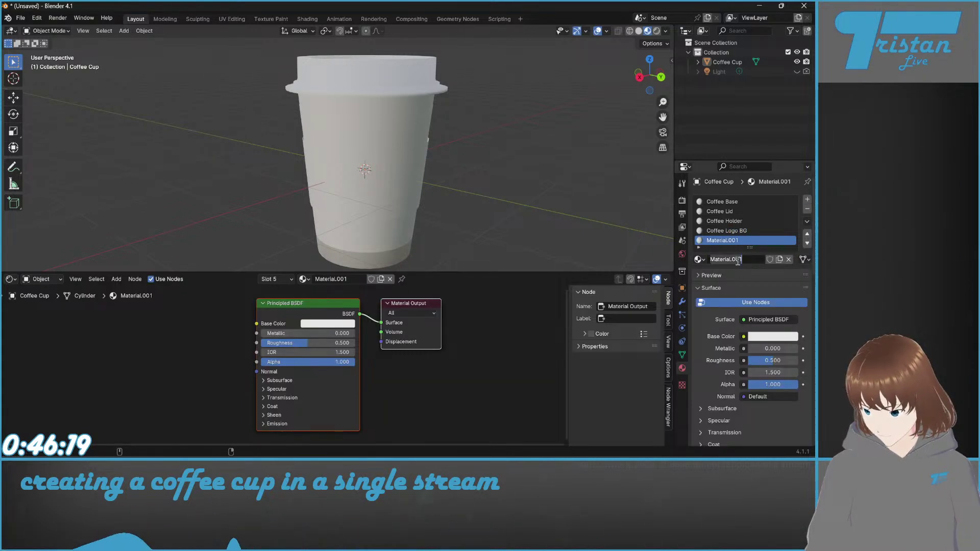
pyautogui.write('Coffee Log')
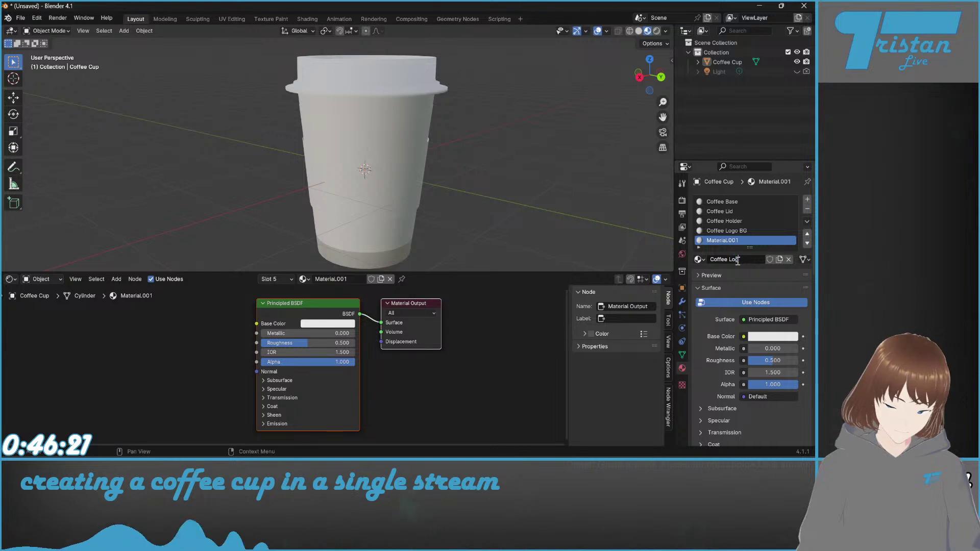
pyautogui.write('o')
pyautogui.press('Return')
# Step: Make the Coffee Base material active and set its Principled BSDF roughness to about 0.228
pyautogui.click(732, 202)
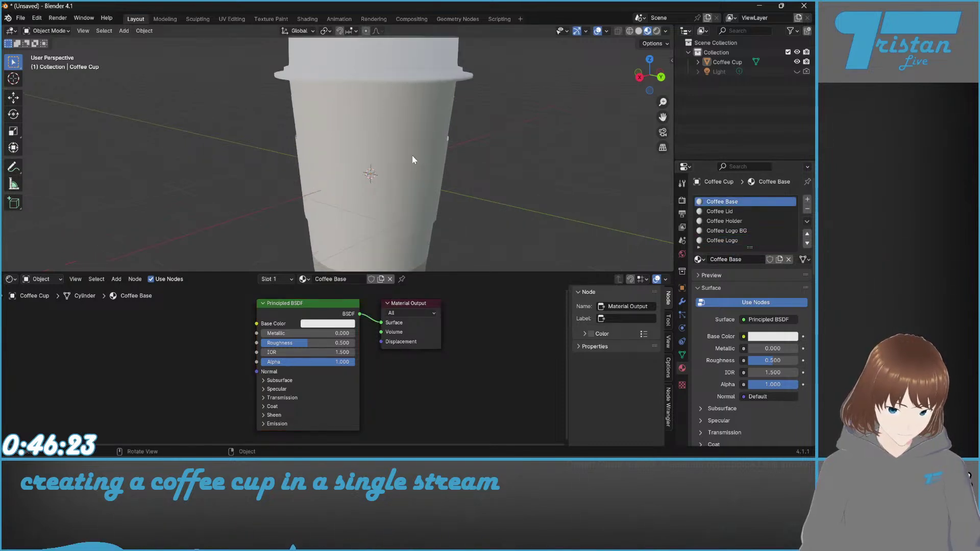
pyautogui.scroll(2, 421, 363)
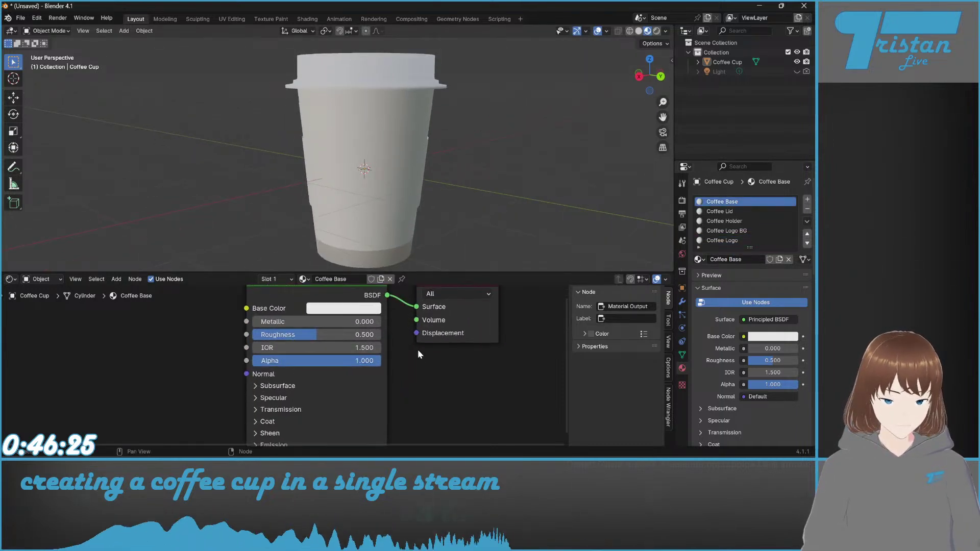
pyautogui.moveTo(367, 334); pyautogui.dragTo(281, 335)
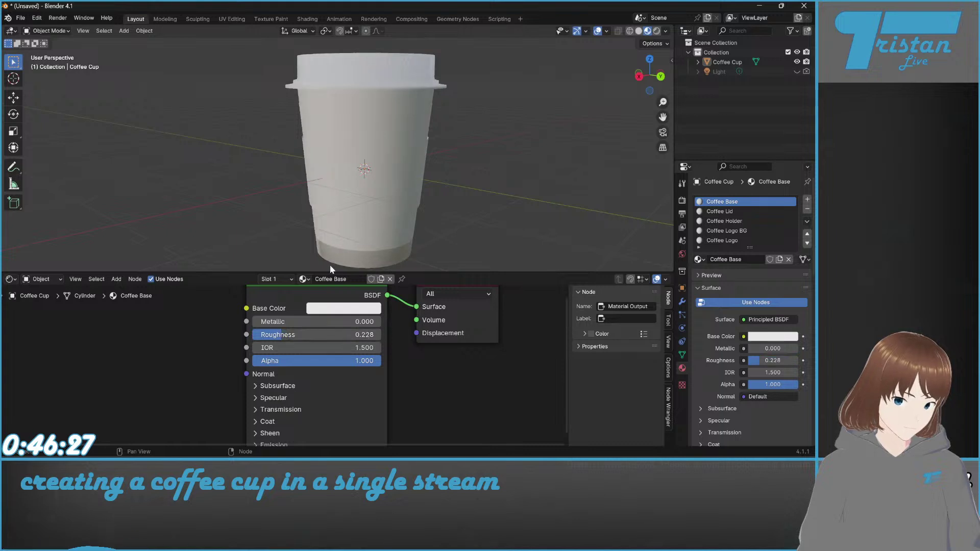
# Step: Check the cup in Rendered shading with the light shown, hide the light again and return to Material Preview shading
pyautogui.click(658, 30)
pyautogui.click(797, 72)
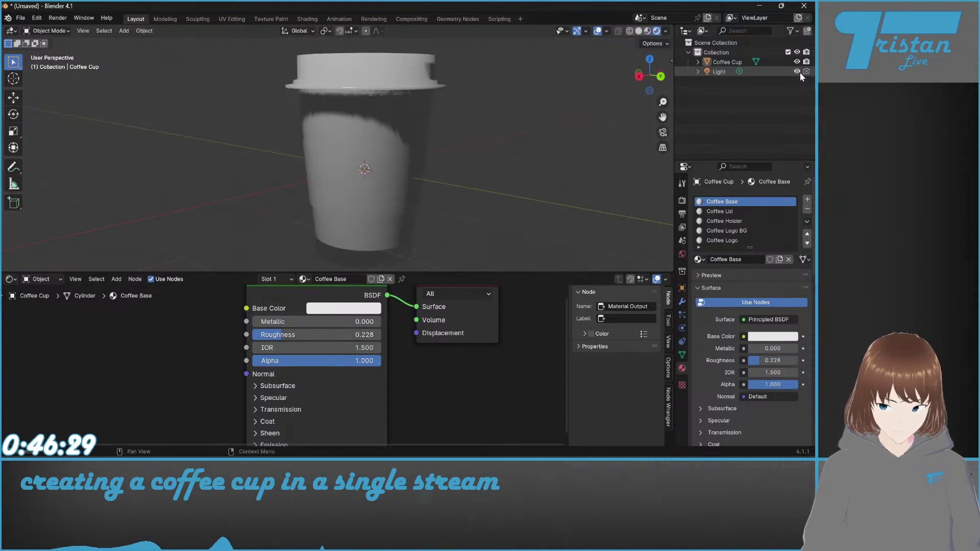
pyautogui.click(796, 72)
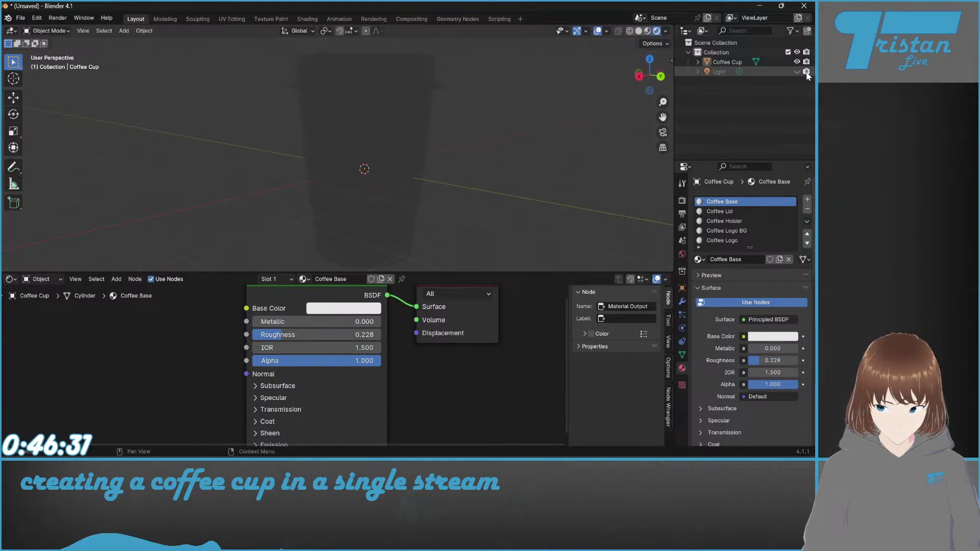
pyautogui.click(641, 31)
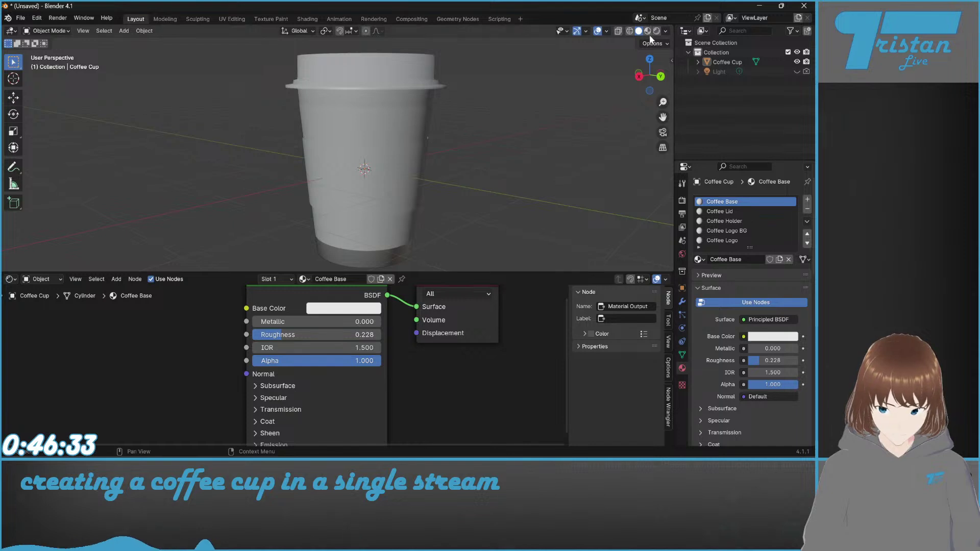
pyautogui.click(648, 32)
# Step: Set the Coffee Base roughness to 1.000, keeping the alpha at 1.000
pyautogui.scroll(1, 290, 303)
pyautogui.moveTo(299, 329); pyautogui.dragTo(265, 329)
pyautogui.moveTo(366, 148); pyautogui.dragTo(375, 177, button='middle')
pyautogui.moveTo(273, 330); pyautogui.dragTo(398, 330)
pyautogui.scroll(2, 283, 106)
pyautogui.moveTo(279, 124); pyautogui.dragTo(369, 210, button='middle')
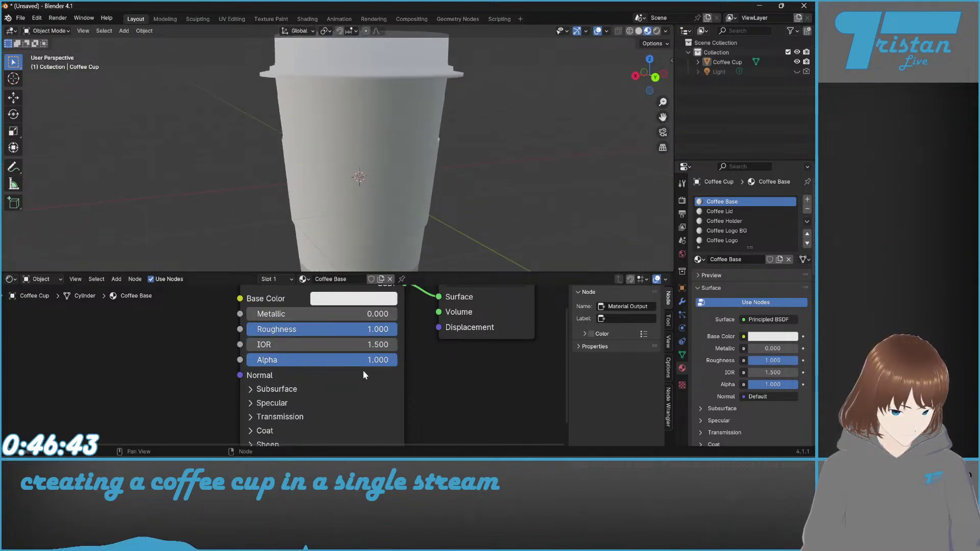
pyautogui.moveTo(373, 360)
pyautogui.mouseDown()
pyautogui.moveTo(246, 360)
pyautogui.moveTo(388, 360)
pyautogui.mouseUp()
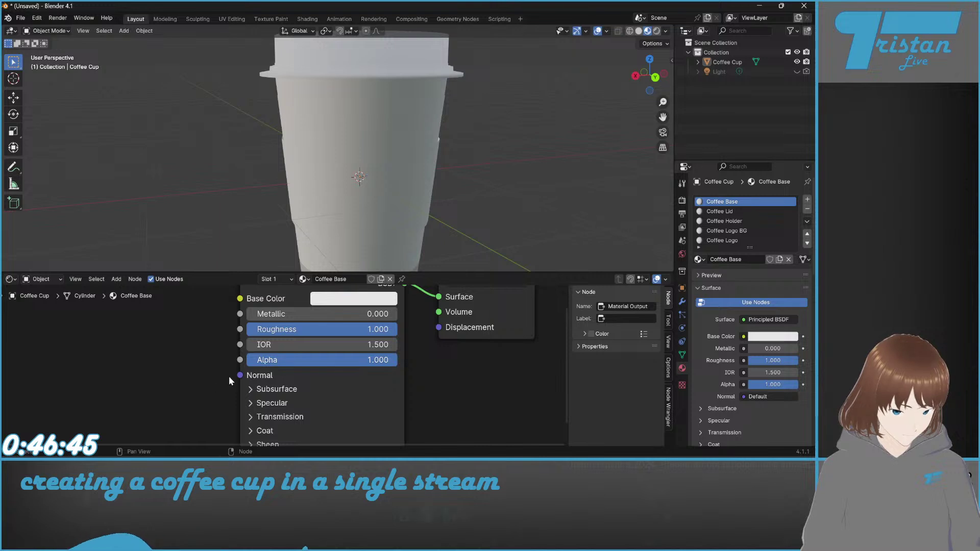
# Step: Set the specular IOR Level of Coffee Base to 0.200 and collapse the Specular settings
pyautogui.click(271, 403)
pyautogui.scroll(-2, 288, 406)
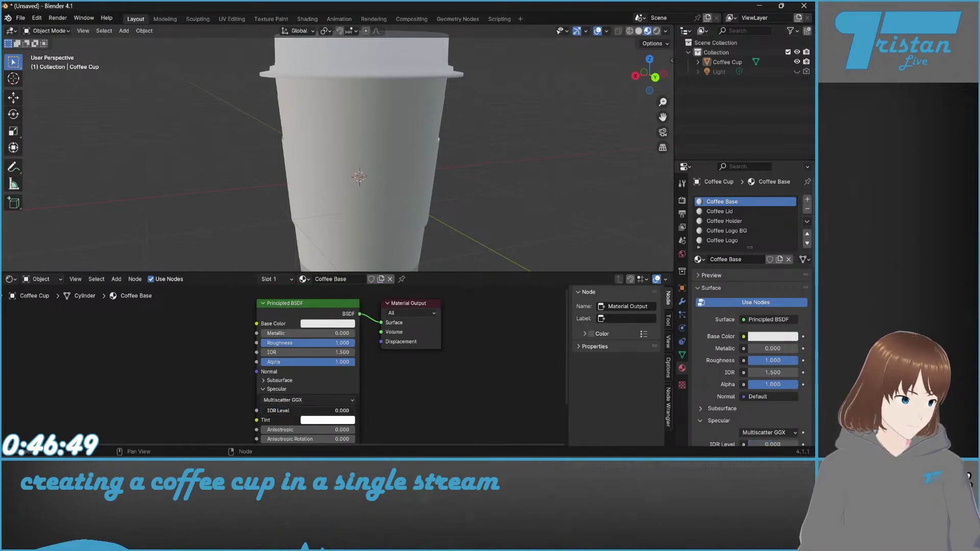
pyautogui.moveTo(289, 410)
pyautogui.mouseDown()
pyautogui.moveTo(308, 411)
pyautogui.moveTo(279, 410)
pyautogui.mouseUp()
pyautogui.click(280, 411)
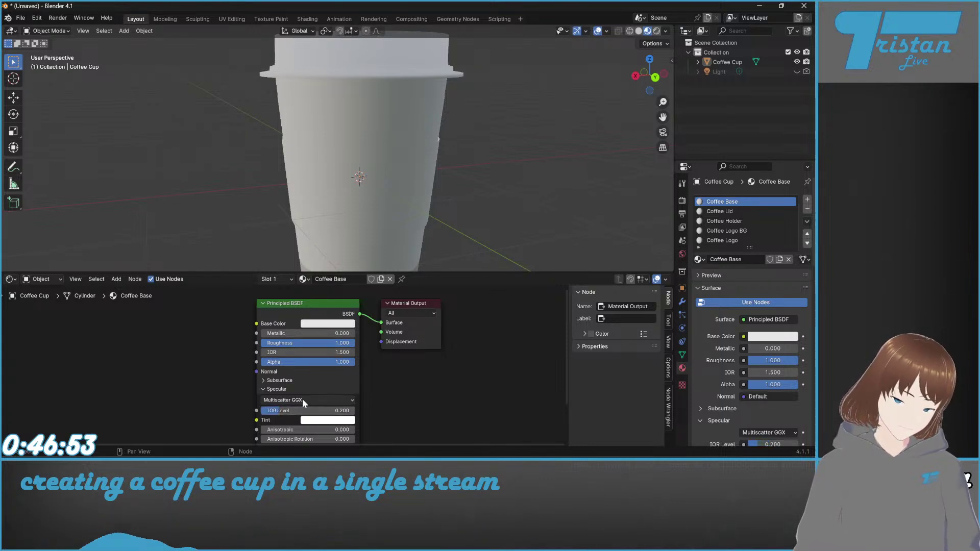
pyautogui.scroll(-1, 302, 399)
pyautogui.moveTo(302, 400); pyautogui.dragTo(332, 340, button='middle')
pyautogui.click(301, 331)
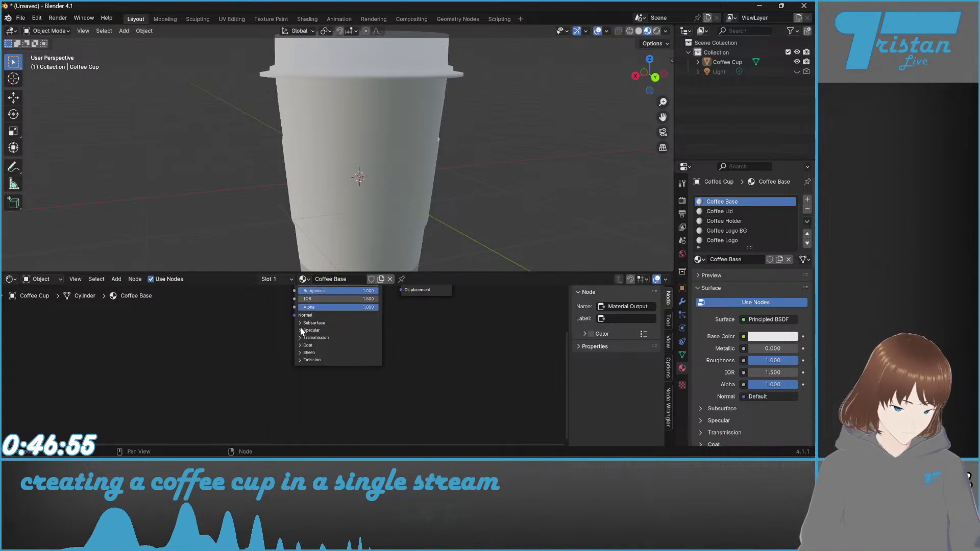
pyautogui.click(301, 331)
pyautogui.click(301, 329)
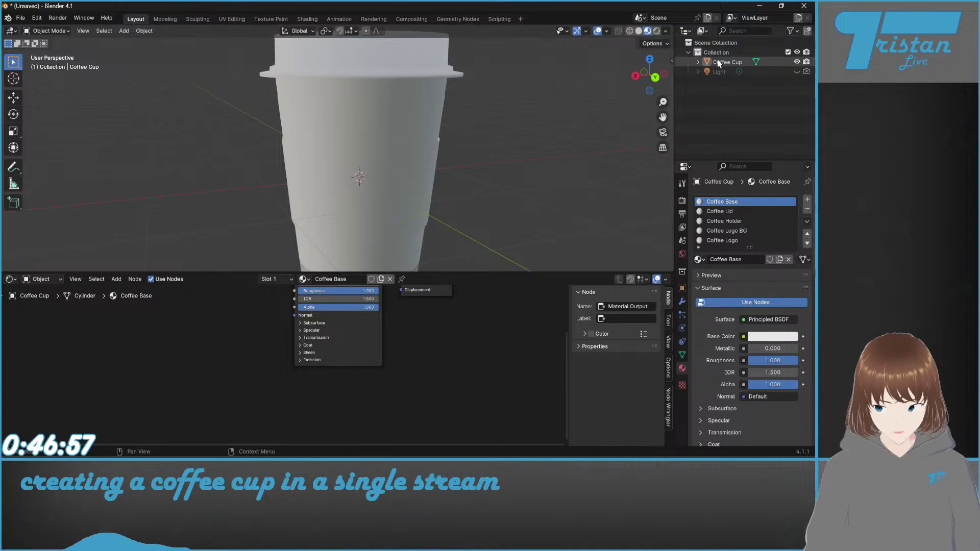
# Step: Make the Coffee Lid material active and open the cup mesh in Edit Mode at the lid's rim
pyautogui.click(725, 211)
pyautogui.keyDown('shift'); pyautogui.moveTo(228, 148); pyautogui.dragTo(427, 182, button='middle'); pyautogui.keyUp('shift')
pyautogui.press('Tab')
pyautogui.scroll(2, 309, 194)
pyautogui.moveTo(247, 169); pyautogui.dragTo(341, 158, button='middle')
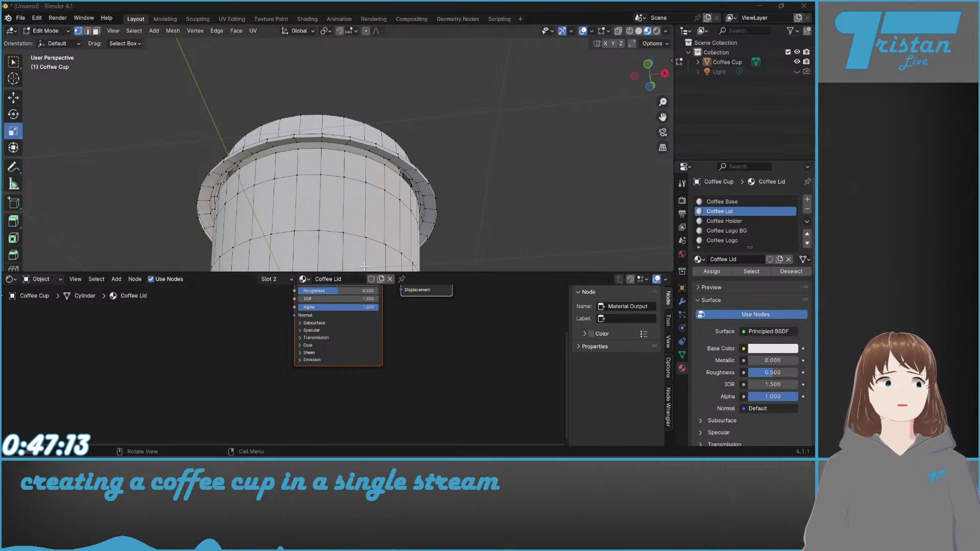
pyautogui.moveTo(357, 204)
pyautogui.mouseDown(button='middle')
pyautogui.moveTo(386, 202)
pyautogui.moveTo(378, 215)
pyautogui.moveTo(350, 205)
pyautogui.mouseUp(button='middle')
pyautogui.scroll(5, 386, 204)
pyautogui.scroll(-2, 349, 205)
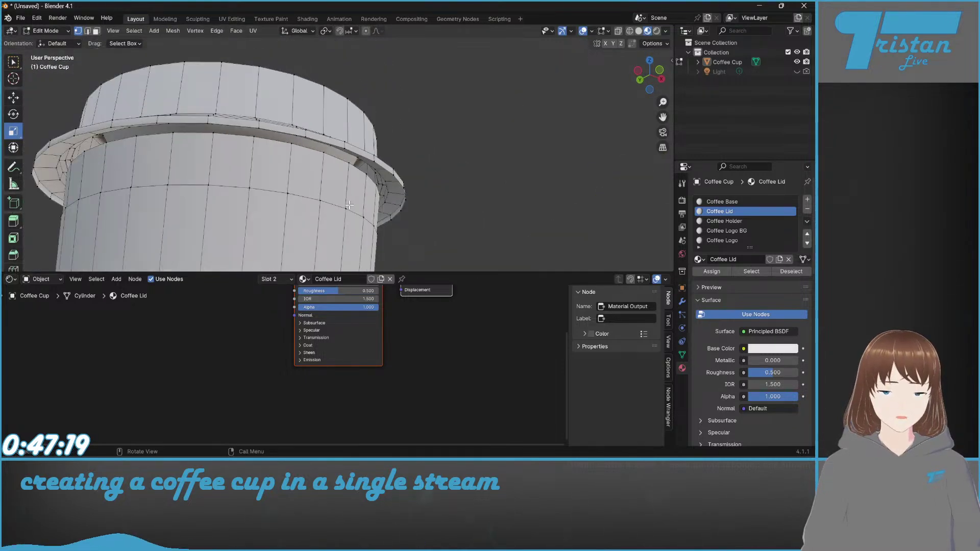
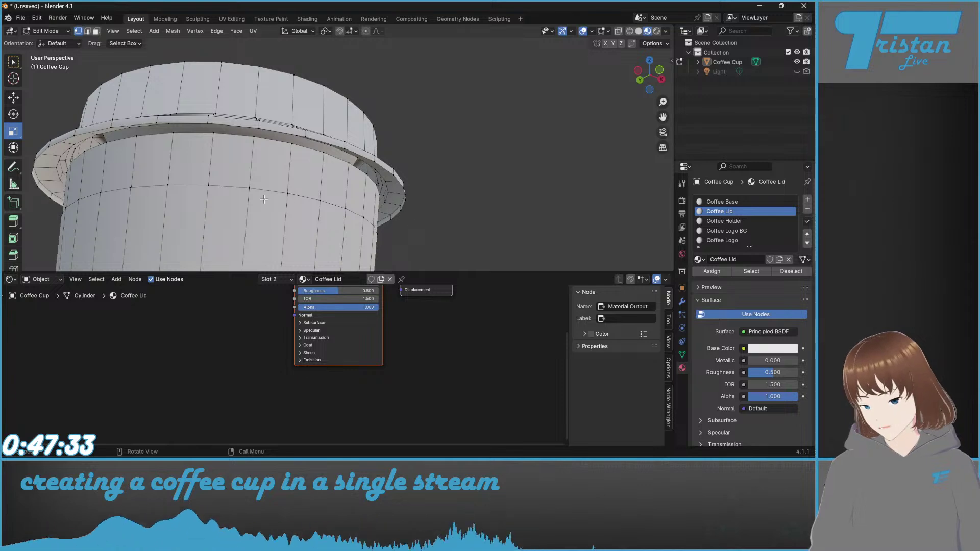
# Step: Select a first run of neighbouring vertices along the inner edge of the lid rim's underside
pyautogui.keyDown('shift'); pyautogui.moveTo(234, 175); pyautogui.dragTo(430, 171, button='middle'); pyautogui.keyUp('shift')
pyautogui.moveTo(260, 140)
pyautogui.mouseDown(button='middle')
pyautogui.moveTo(243, 127)
pyautogui.moveTo(255, 145)
pyautogui.mouseUp(button='middle')
pyautogui.scroll(-3, 243, 127)
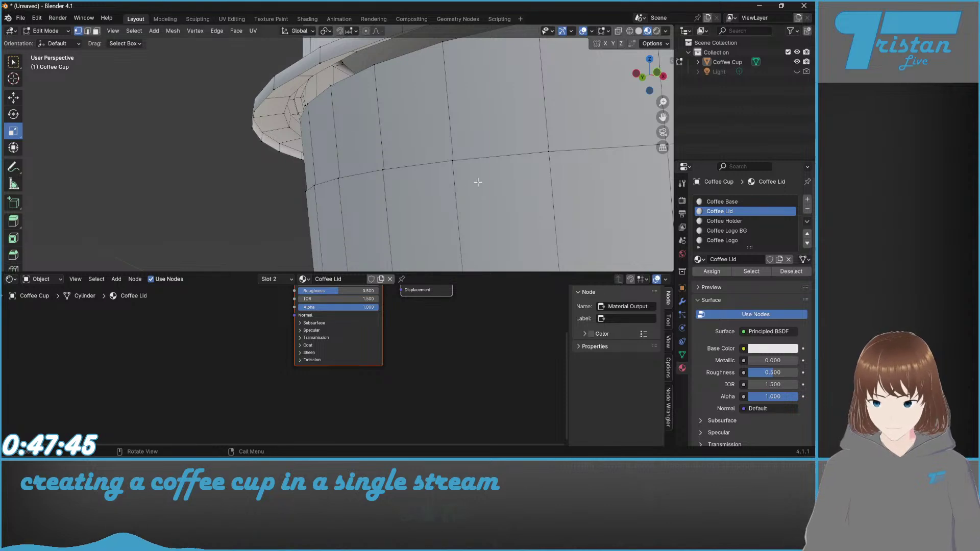
pyautogui.moveTo(458, 97); pyautogui.dragTo(411, 113, button='middle')
pyautogui.scroll(6, 255, 115)
pyautogui.scroll(-2, 227, 118)
pyautogui.keyDown('shift'); pyautogui.moveTo(227, 117); pyautogui.dragTo(364, 136, button='middle'); pyautogui.keyUp('shift')
pyautogui.scroll(3, 369, 136)
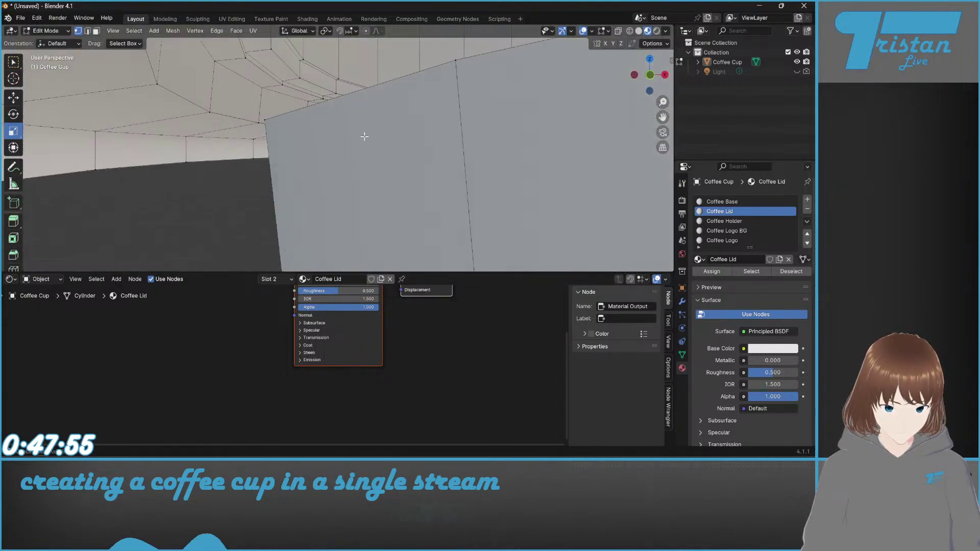
pyautogui.click(209, 113)
pyautogui.scroll(-2, 220, 126)
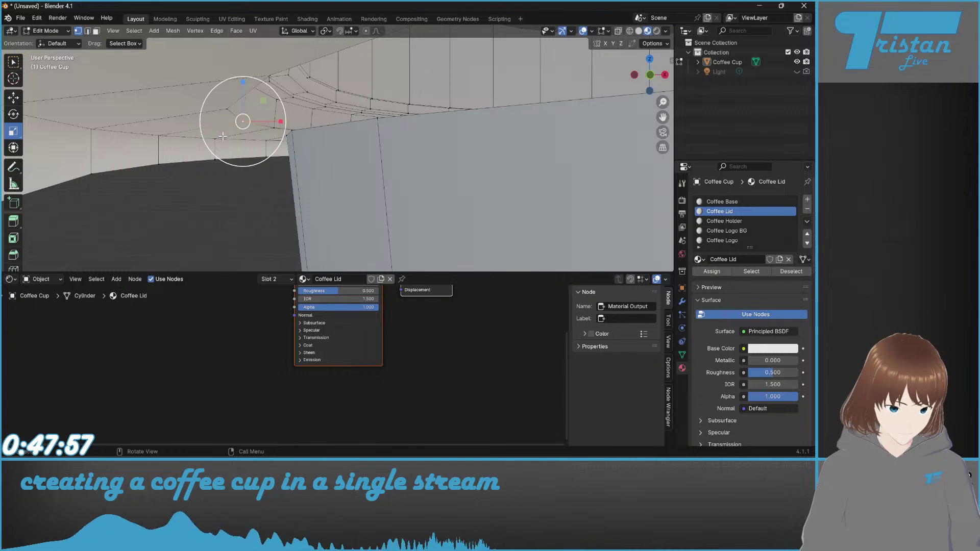
pyautogui.moveTo(254, 122); pyautogui.dragTo(435, 113, button='middle')
pyautogui.keyDown('shift'); pyautogui.click(422, 117); pyautogui.keyUp('shift')
pyautogui.keyDown('shift'); pyautogui.click(320, 111); pyautogui.keyUp('shift')
pyautogui.keyDown('shift'); pyautogui.click(220, 114); pyautogui.keyUp('shift')
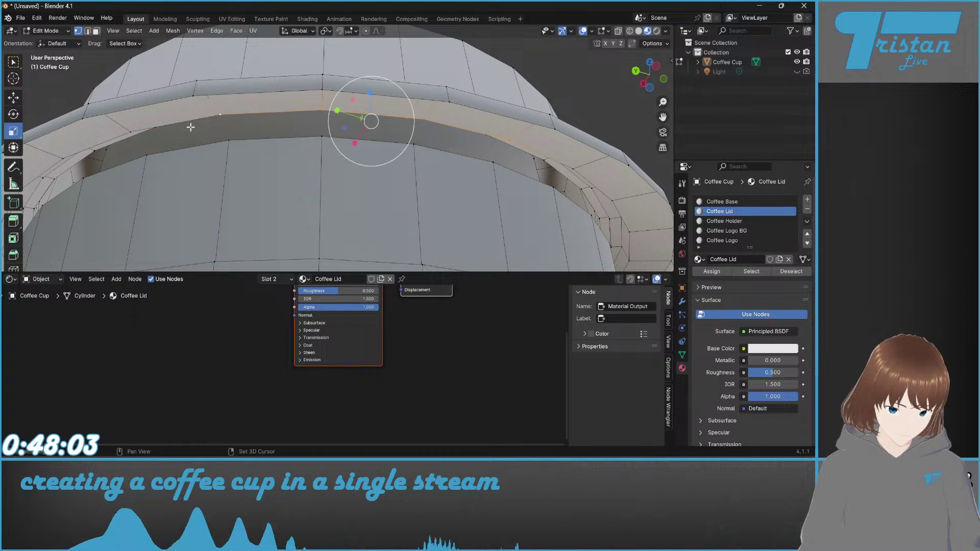
pyautogui.keyDown('shift'); pyautogui.click(131, 133); pyautogui.keyUp('shift')
pyautogui.keyDown('shift'); pyautogui.click(63, 157); pyautogui.keyUp('shift')
pyautogui.keyDown('shift'); pyautogui.moveTo(97, 166); pyautogui.dragTo(390, 72, button='middle'); pyautogui.keyUp('shift')
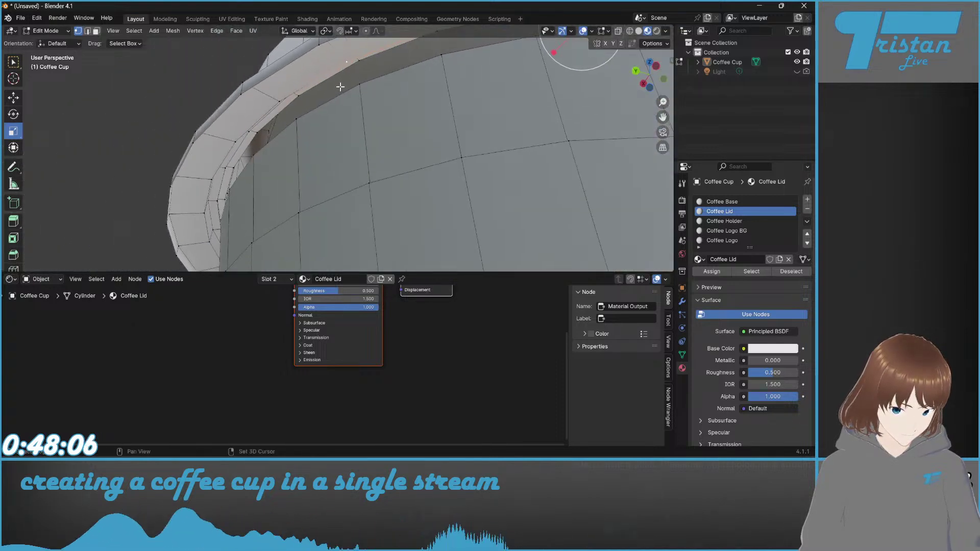
# Step: Extend the vertex selection around the next stretch of the lid rim's inner underside edge
pyautogui.keyDown('shift'); pyautogui.click(209, 182); pyautogui.keyUp('shift')
pyautogui.keyDown('shift'); pyautogui.click(203, 214); pyautogui.keyUp('shift')
pyautogui.keyDown('shift'); pyautogui.click(208, 245); pyautogui.keyUp('shift')
pyautogui.keyDown('shift'); pyautogui.moveTo(210, 251); pyautogui.dragTo(339, 129, button='middle'); pyautogui.keyUp('shift')
pyautogui.scroll(3, 337, 131)
pyautogui.keyDown('shift'); pyautogui.click(295, 185); pyautogui.keyUp('shift')
pyautogui.moveTo(296, 186); pyautogui.dragTo(453, 143, button='middle')
pyautogui.scroll(-4, 372, 190)
pyautogui.scroll(5, 453, 143)
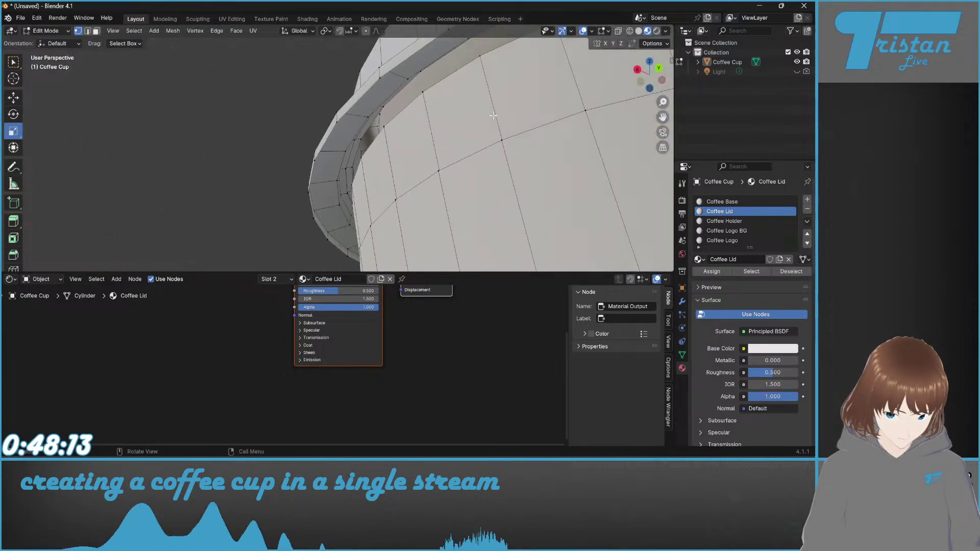
pyautogui.keyDown('shift'); pyautogui.click(498, 111); pyautogui.keyUp('shift')
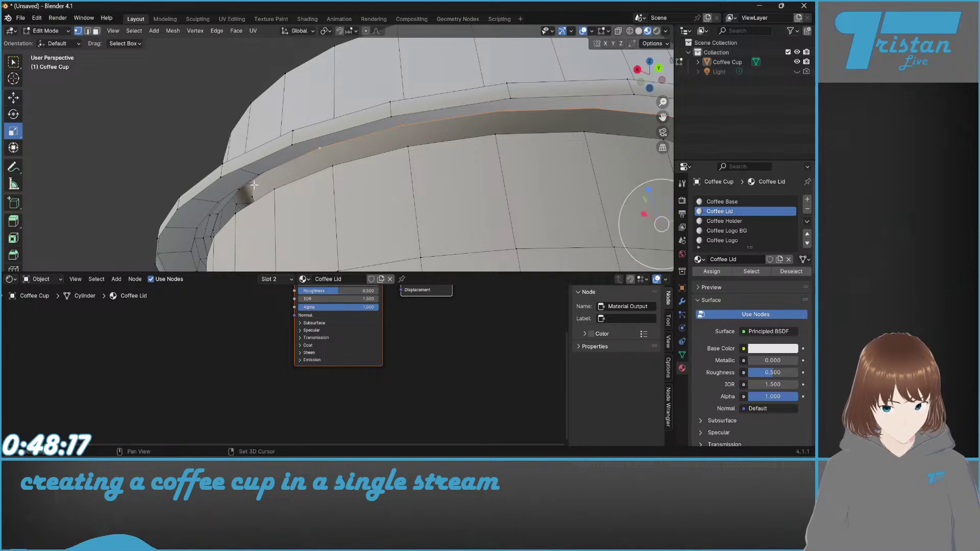
# Step: Add the remaining vertices around the far side of the lid rim's underside to complete the selected ring
pyautogui.moveTo(255, 175); pyautogui.dragTo(457, 178, button='middle')
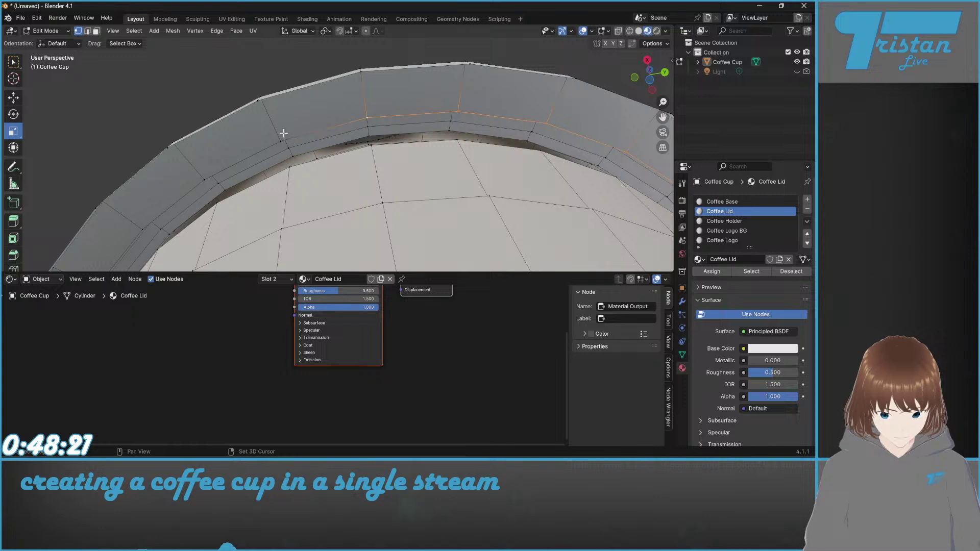
pyautogui.moveTo(136, 232); pyautogui.dragTo(105, 114, button='middle')
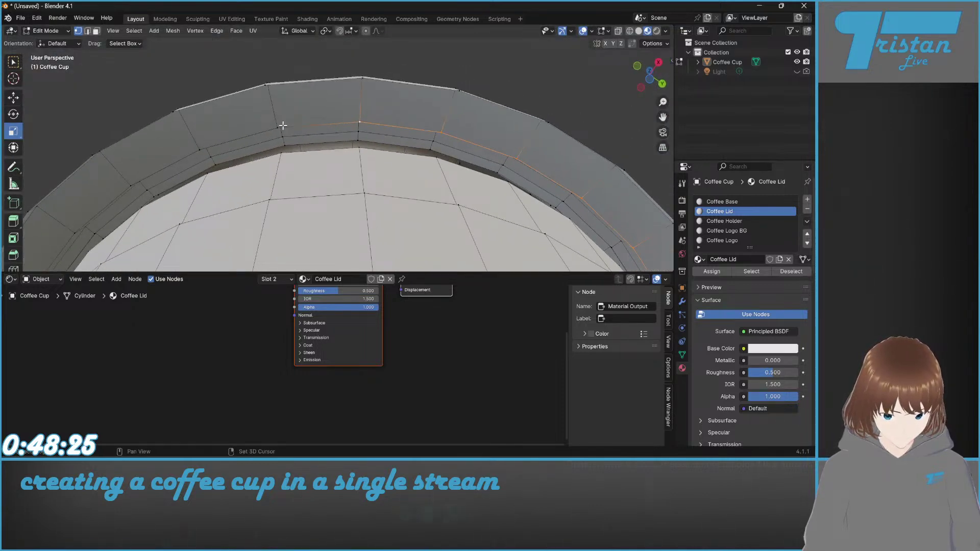
pyautogui.keyDown('shift'); pyautogui.moveTo(243, 147); pyautogui.dragTo(470, 116, button='middle'); pyautogui.keyUp('shift')
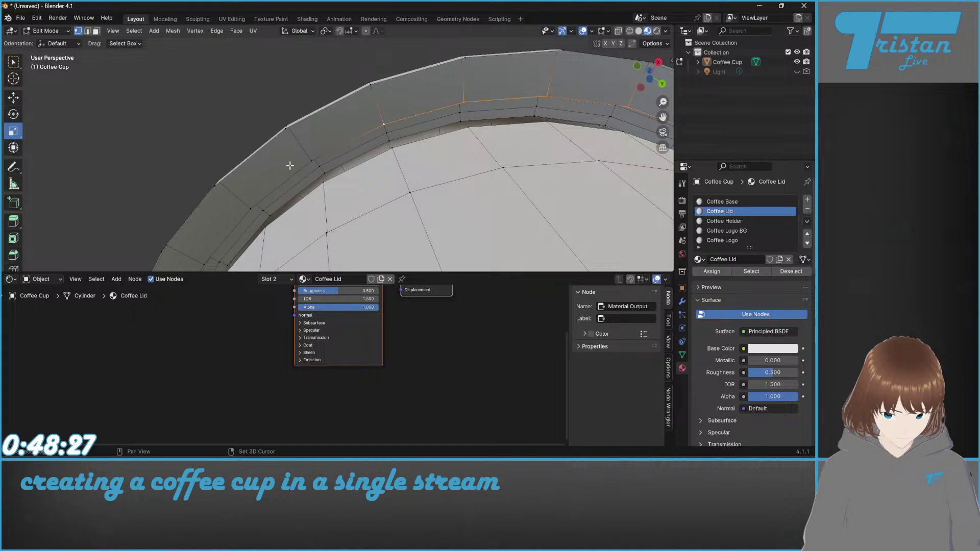
pyautogui.moveTo(306, 166); pyautogui.dragTo(464, 197, button='middle')
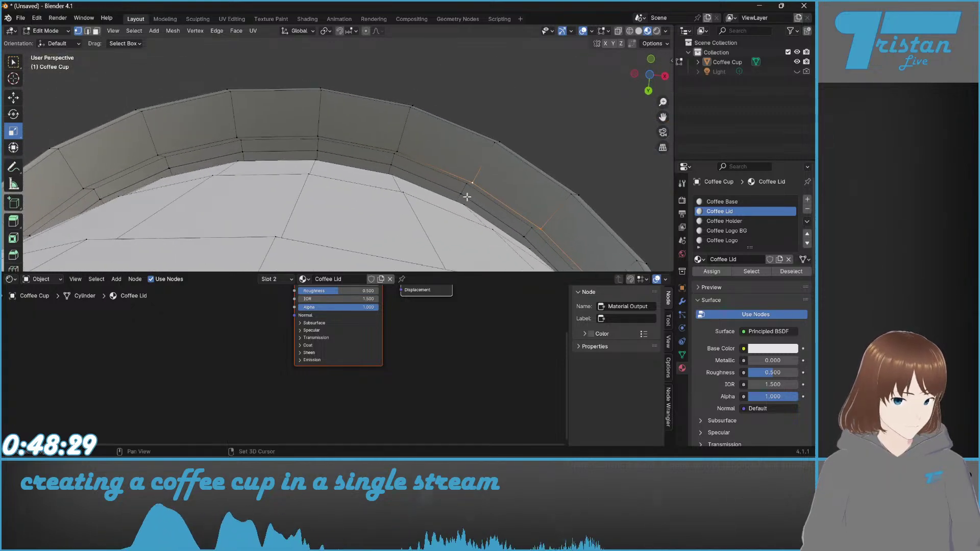
pyautogui.keyDown('shift'); pyautogui.click(398, 148); pyautogui.keyUp('shift')
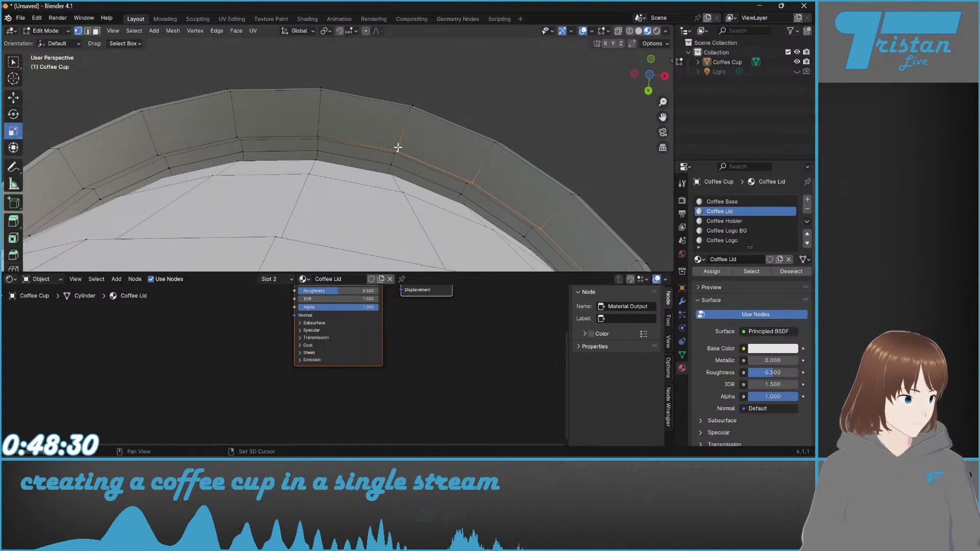
pyautogui.keyDown('shift'); pyautogui.click(319, 132); pyautogui.keyUp('shift')
pyautogui.keyDown('shift'); pyautogui.moveTo(210, 141); pyautogui.dragTo(565, 45, button='middle'); pyautogui.keyUp('shift')
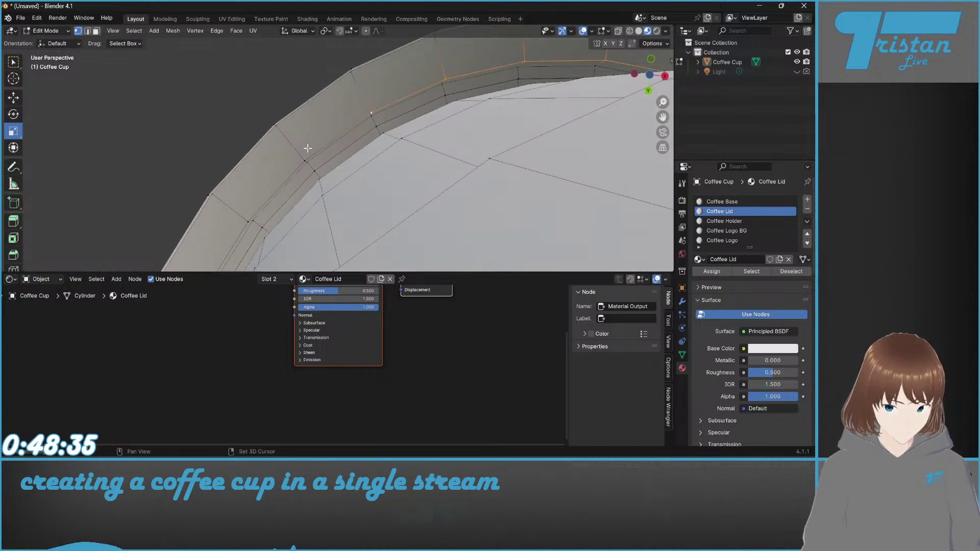
pyautogui.keyDown('shift'); pyautogui.moveTo(244, 223); pyautogui.dragTo(403, 270, button='middle'); pyautogui.keyUp('shift')
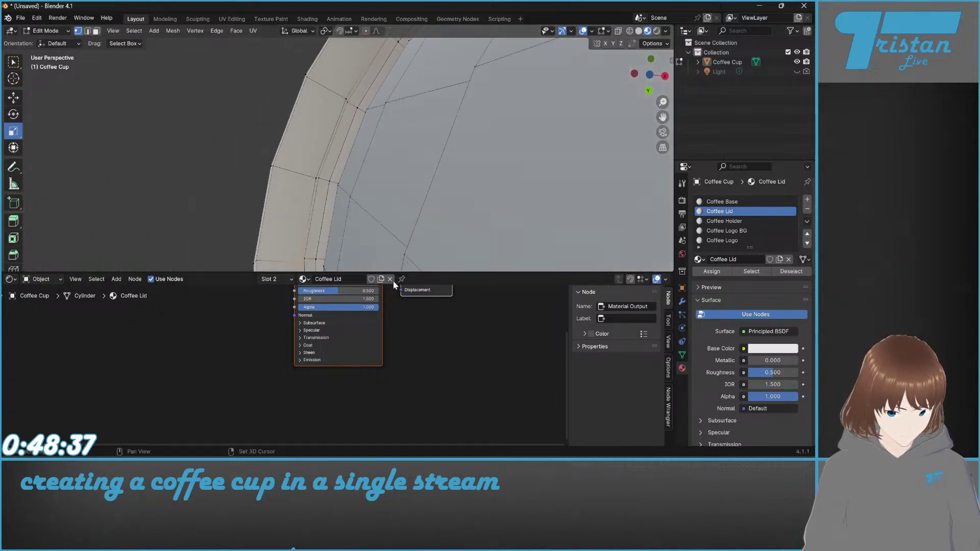
# Step: Extrude the selected ring of vertices under the lid rim downward along its normal, with a Z move of -0.045 m
pyautogui.scroll(-5, 313, 195)
pyautogui.moveTo(312, 196); pyautogui.dragTo(406, 209, button='middle')
pyautogui.click(14, 224)
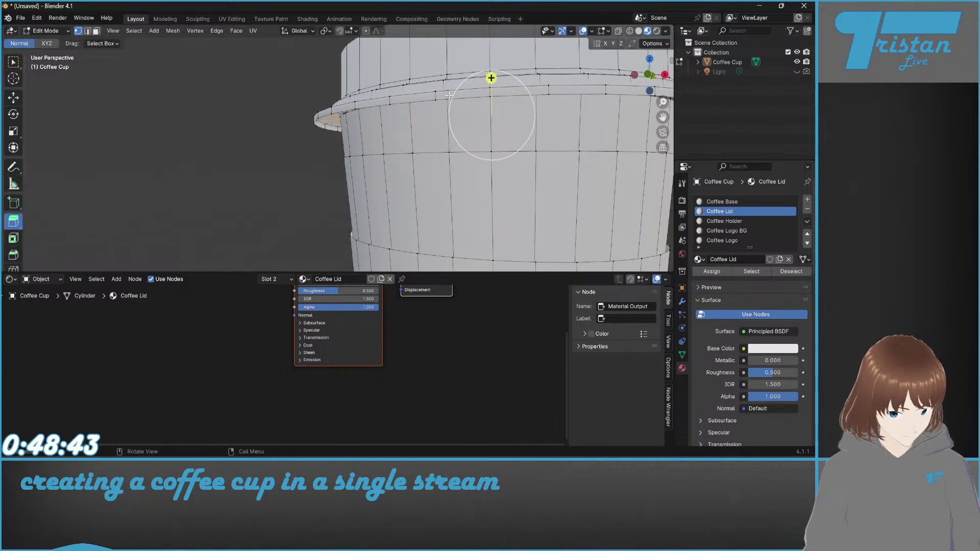
pyautogui.moveTo(491, 78); pyautogui.dragTo(471, 108)
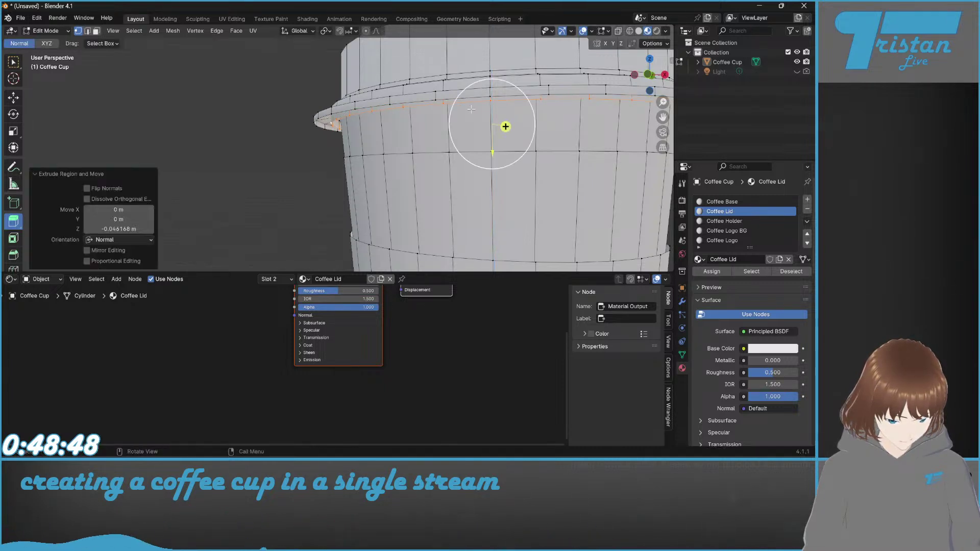
pyautogui.click(649, 77)
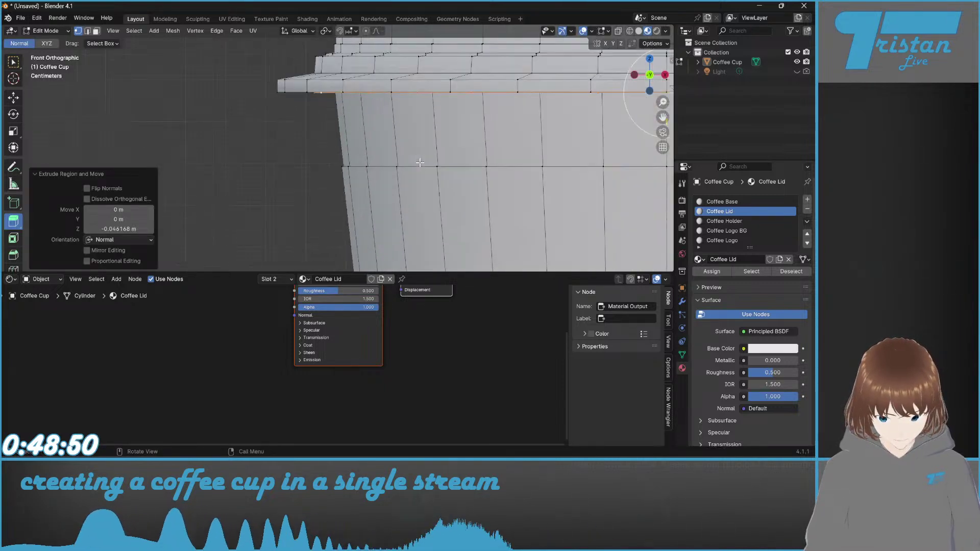
pyautogui.click(124, 228)
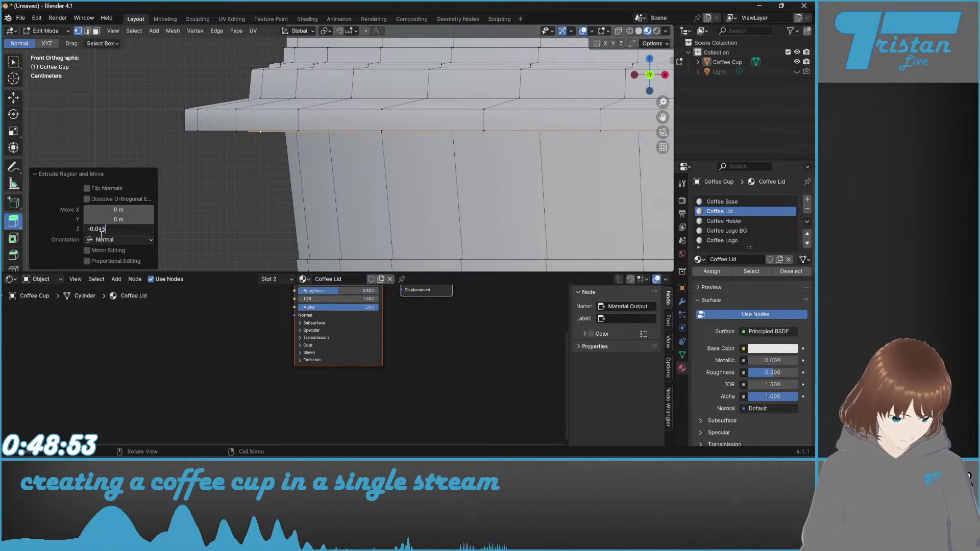
pyautogui.press('Return')
# Step: Fill the first segments of the gap between the lid rim's outer lower edge and the extruded ring's bottom edge with four-cornered faces
pyautogui.moveTo(232, 175); pyautogui.dragTo(321, 102, button='middle')
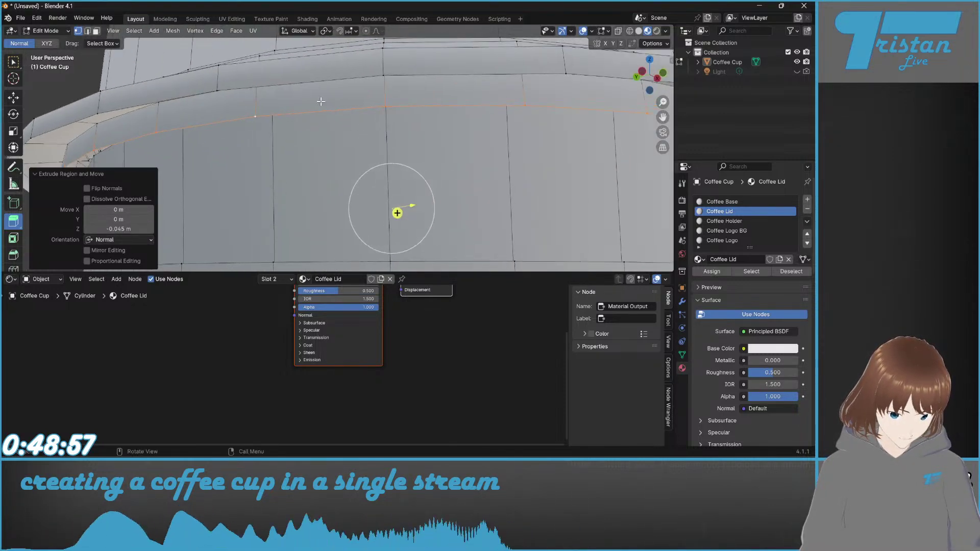
pyautogui.keyDown('shift'); pyautogui.click(217, 90); pyautogui.keyUp('shift')
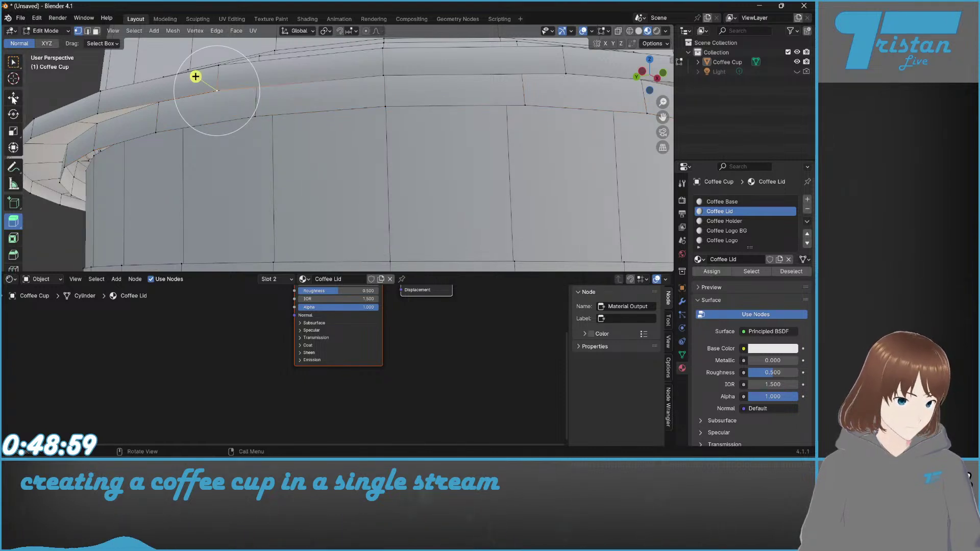
pyautogui.press('w')
pyautogui.keyDown('shift'); pyautogui.click(255, 115); pyautogui.keyUp('shift')
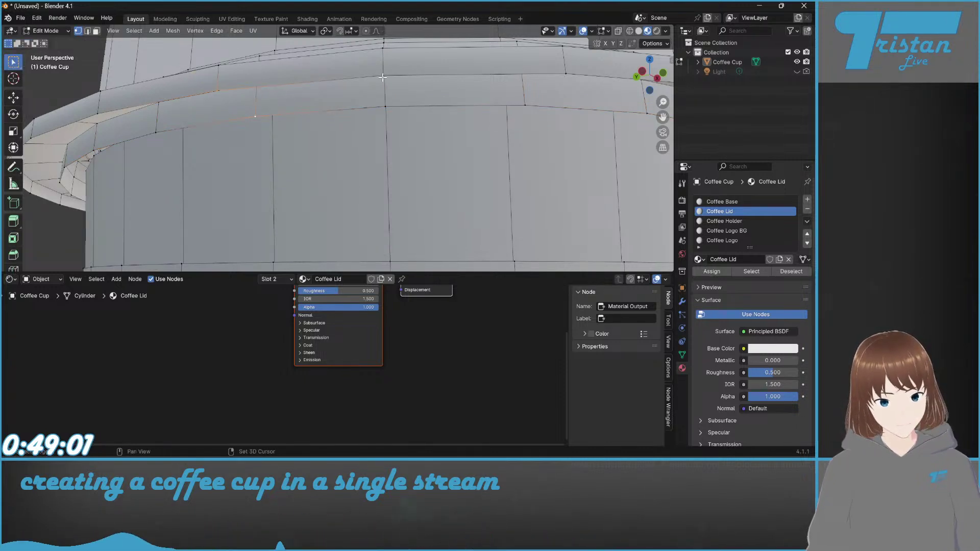
pyautogui.click(565, 73)
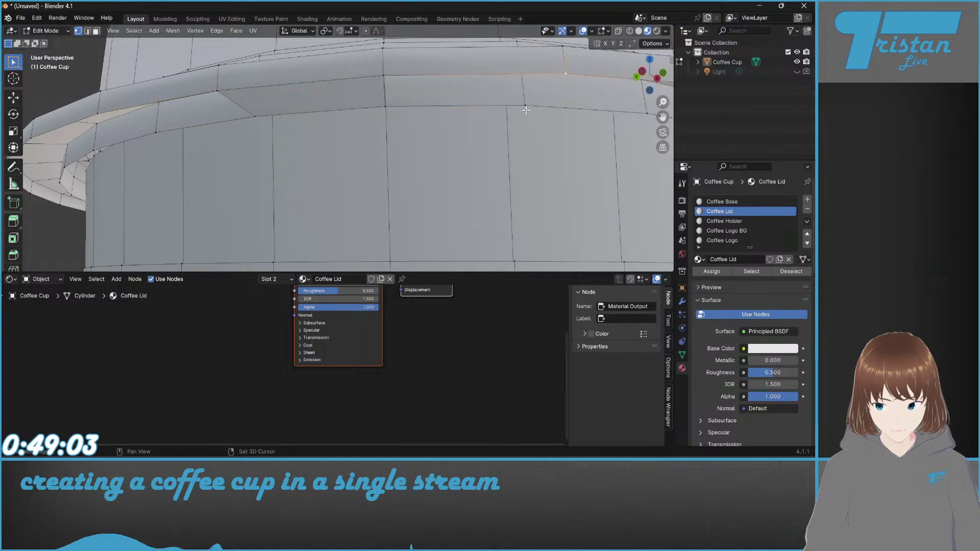
pyautogui.keyDown('shift'); pyautogui.click(387, 106); pyautogui.keyUp('shift')
pyautogui.moveTo(532, 153); pyautogui.dragTo(440, 119, button='middle')
pyautogui.click(439, 122)
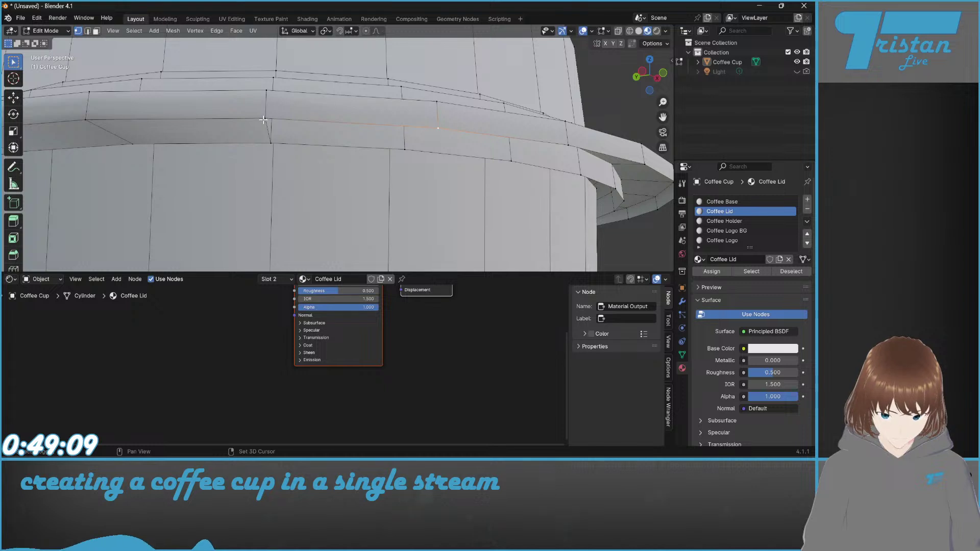
pyautogui.keyDown('shift'); pyautogui.click(408, 148); pyautogui.keyUp('shift')
# Step: Continue around the lid rim's underside, filling the adjacent gap segments between outer edge and extruded ring with faces
pyautogui.moveTo(475, 197); pyautogui.dragTo(410, 118, button='middle')
pyautogui.click(412, 91)
pyautogui.keyDown('shift'); pyautogui.click(341, 61); pyautogui.keyUp('shift')
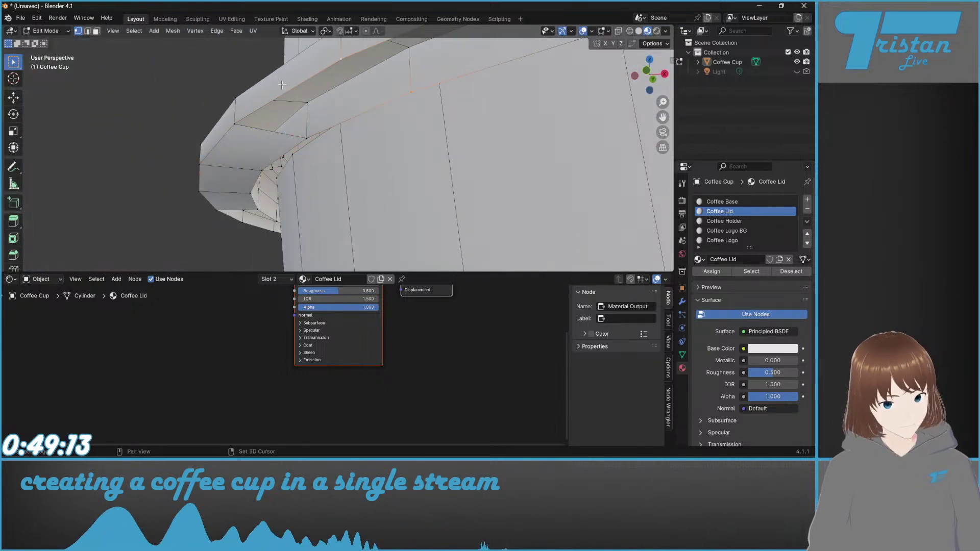
pyautogui.keyDown('shift'); pyautogui.click(235, 124); pyautogui.keyUp('shift')
pyautogui.keyDown('shift'); pyautogui.click(300, 136); pyautogui.keyUp('shift')
pyautogui.moveTo(300, 137); pyautogui.dragTo(282, 162, button='middle')
pyautogui.keyDown('alt'); pyautogui.click(281, 162); pyautogui.keyUp('alt')
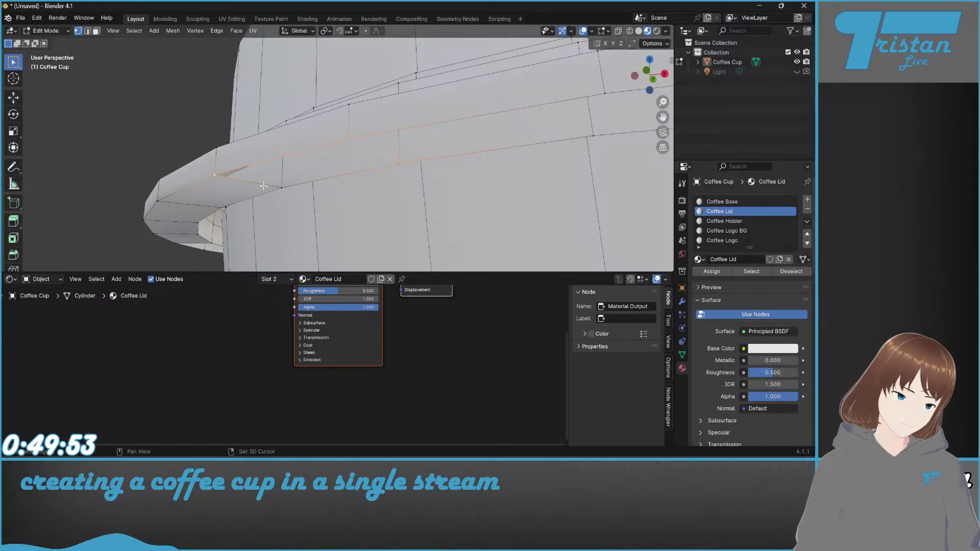
# Step: Fill the following three gap segments under the lid rim with faces joining the outer lower edge to the extruded ring
pyautogui.moveTo(284, 189); pyautogui.dragTo(355, 194, button='middle')
pyautogui.click(279, 143)
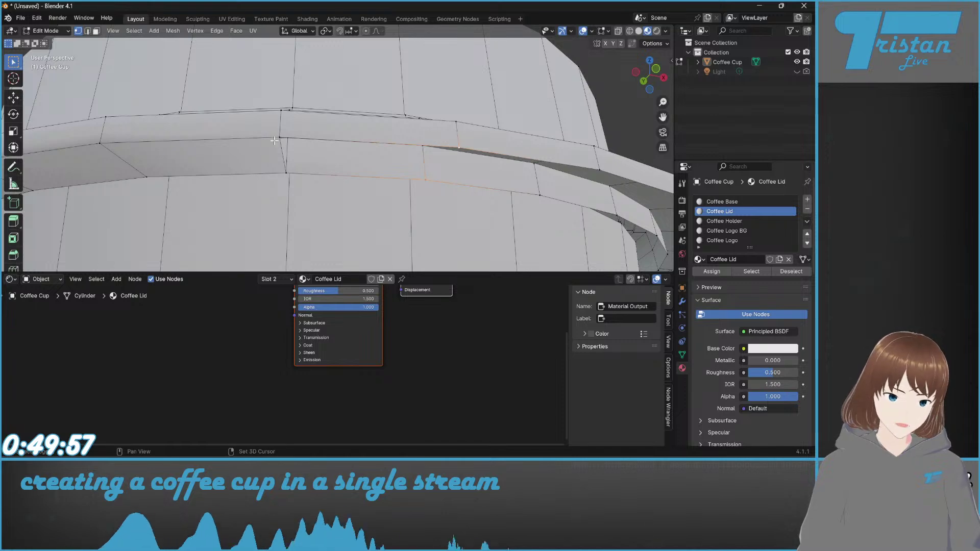
pyautogui.moveTo(298, 171); pyautogui.dragTo(322, 184, button='middle')
pyautogui.keyDown('alt'); pyautogui.click(322, 184); pyautogui.keyUp('alt')
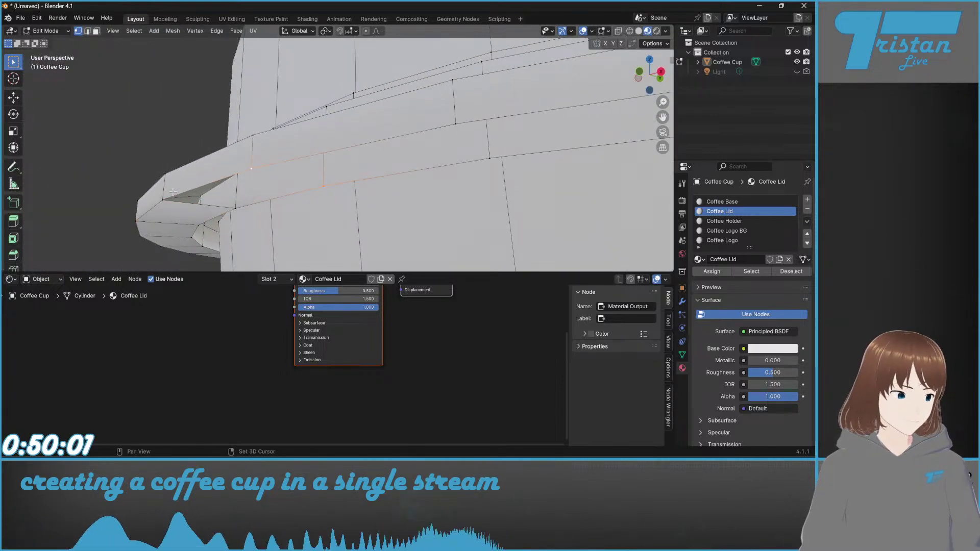
pyautogui.moveTo(234, 206); pyautogui.dragTo(399, 152, button='middle')
pyautogui.keyDown('shift'); pyautogui.moveTo(358, 126); pyautogui.dragTo(327, 153, button='middle'); pyautogui.keyUp('shift')
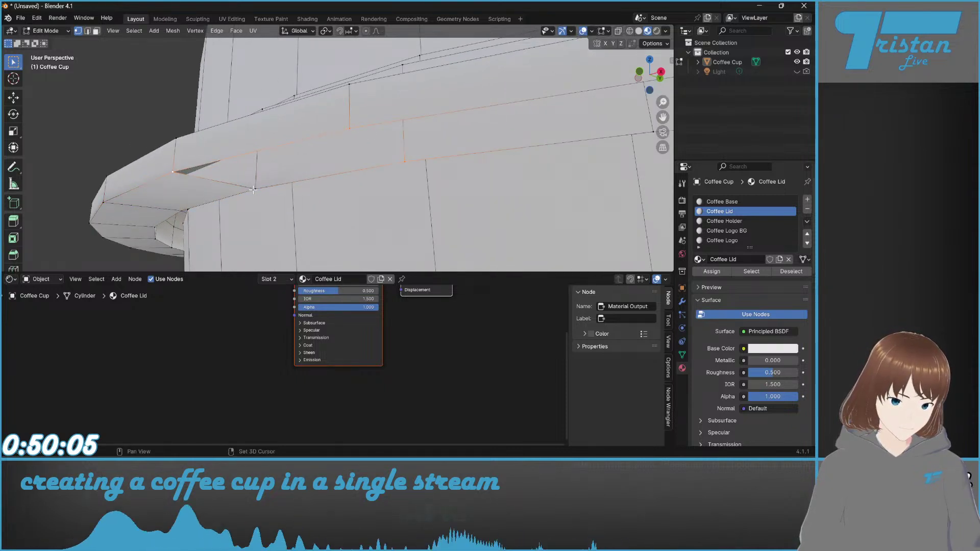
pyautogui.keyDown('shift'); pyautogui.click(274, 186); pyautogui.keyUp('shift')
pyautogui.moveTo(274, 186); pyautogui.dragTo(485, 179, button='middle')
# Step: Undo the mistaken vertex picks and fill, and close the next gap segment under the rim with a four-cornered face
pyautogui.hotkey('ctrl', 'z')
pyautogui.keyDown('shift'); pyautogui.click(303, 192); pyautogui.keyUp('shift')
pyautogui.hotkey('ctrl', 'z')
pyautogui.keyDown('shift'); pyautogui.click(103, 161); pyautogui.keyUp('shift')
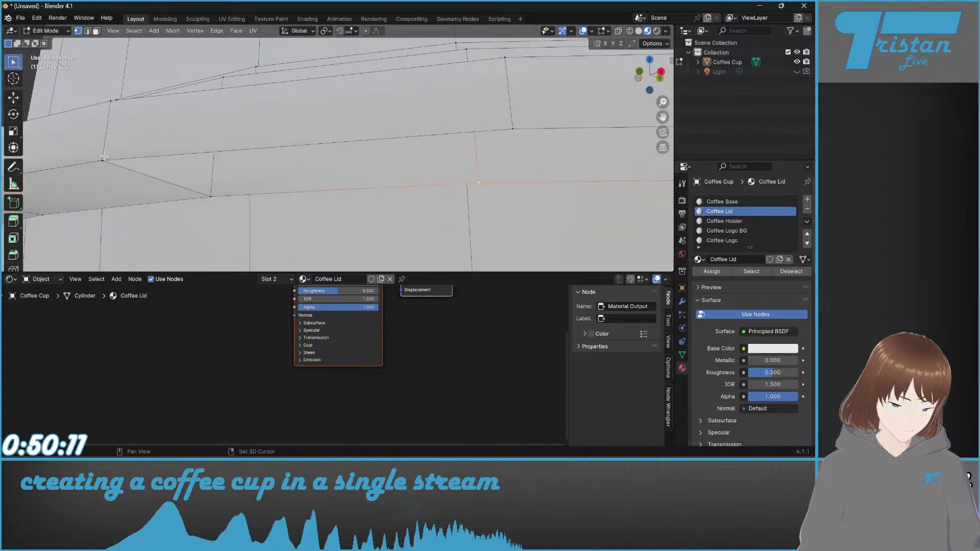
pyautogui.press('f')
pyautogui.scroll(-5, 385, 199)
pyautogui.hotkey('ctrl', 'z')
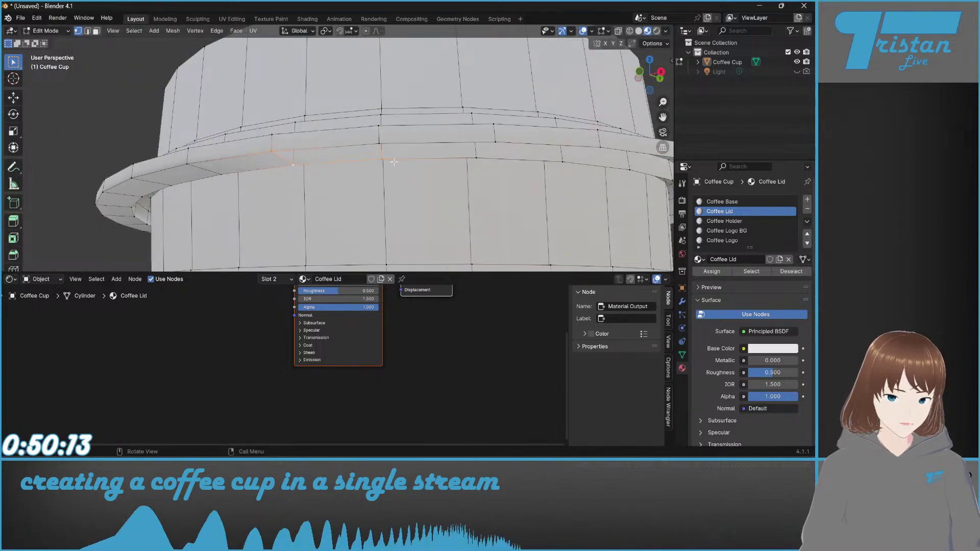
pyautogui.scroll(3, 434, 129)
pyautogui.press('f')
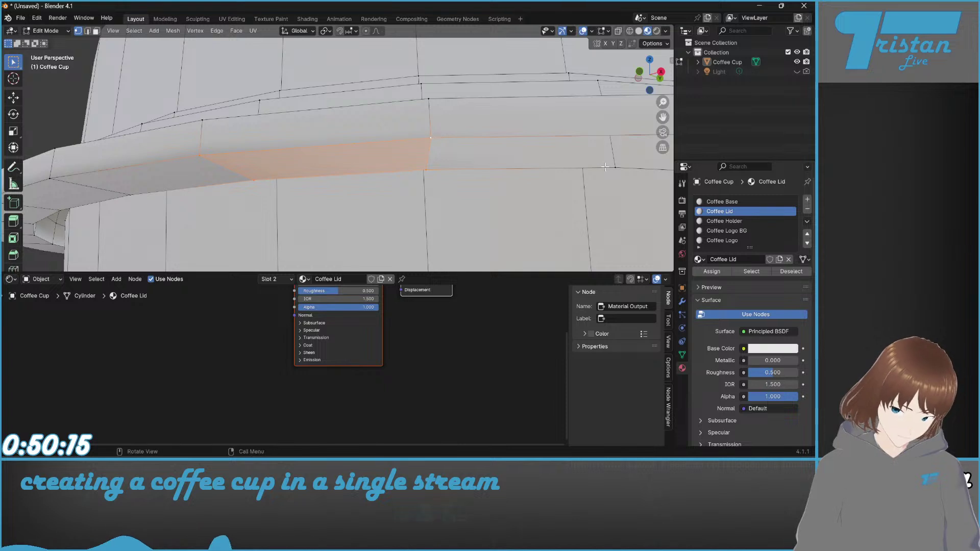
# Step: Create two more faces between the rim's outer lower edge and the extruded ring, beside the last filled segment
pyautogui.moveTo(611, 164); pyautogui.dragTo(314, 150, button='middle')
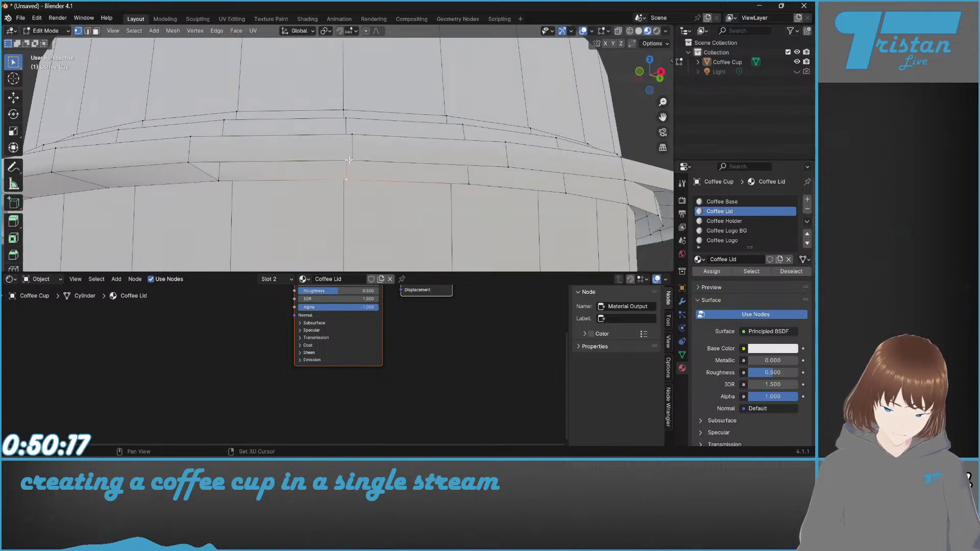
pyautogui.keyDown('shift'); pyautogui.click(214, 177); pyautogui.keyUp('shift')
pyautogui.press('f')
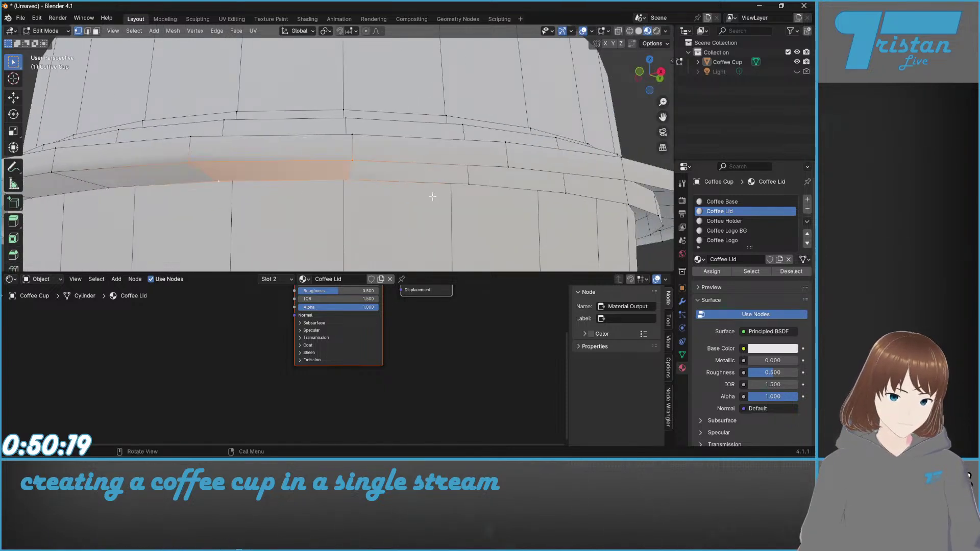
pyautogui.click(468, 183)
pyautogui.keyDown('shift'); pyautogui.click(508, 168); pyautogui.keyUp('shift')
pyautogui.keyDown('shift'); pyautogui.click(353, 161); pyautogui.keyUp('shift')
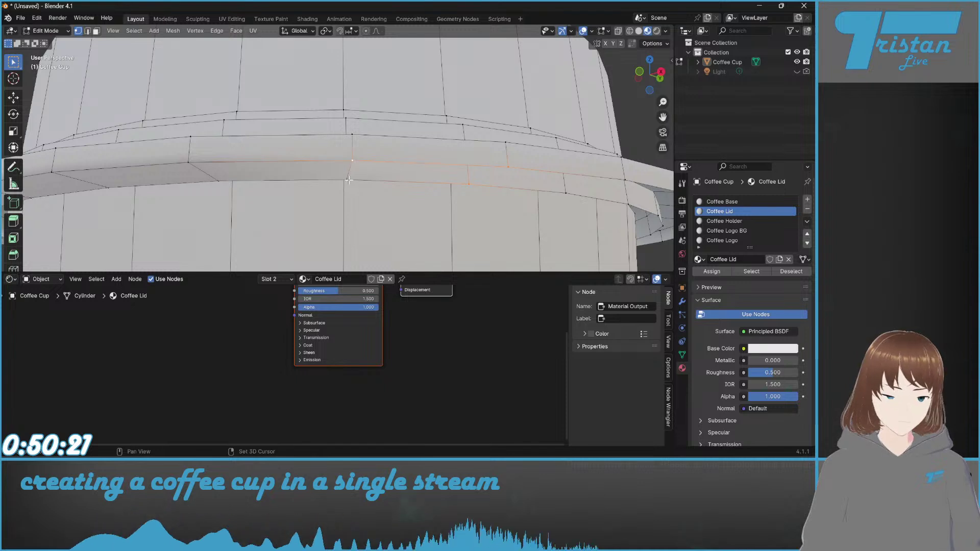
pyautogui.press('f')
# Step: Fill the next pair of open segments along the rim's underside, selecting the four corner vertices of each face
pyautogui.click(565, 193)
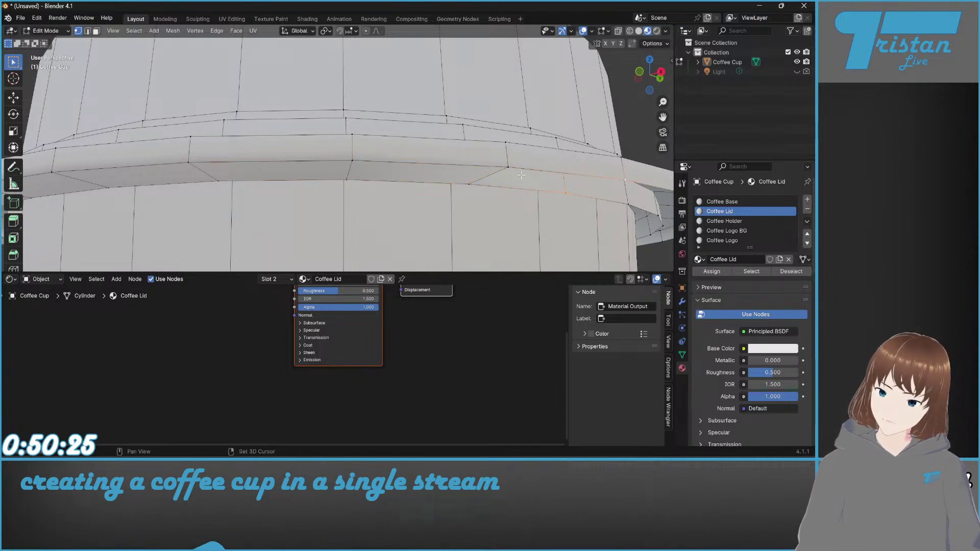
pyautogui.keyDown('shift'); pyautogui.moveTo(467, 183); pyautogui.dragTo(140, 183, button='middle'); pyautogui.keyUp('shift')
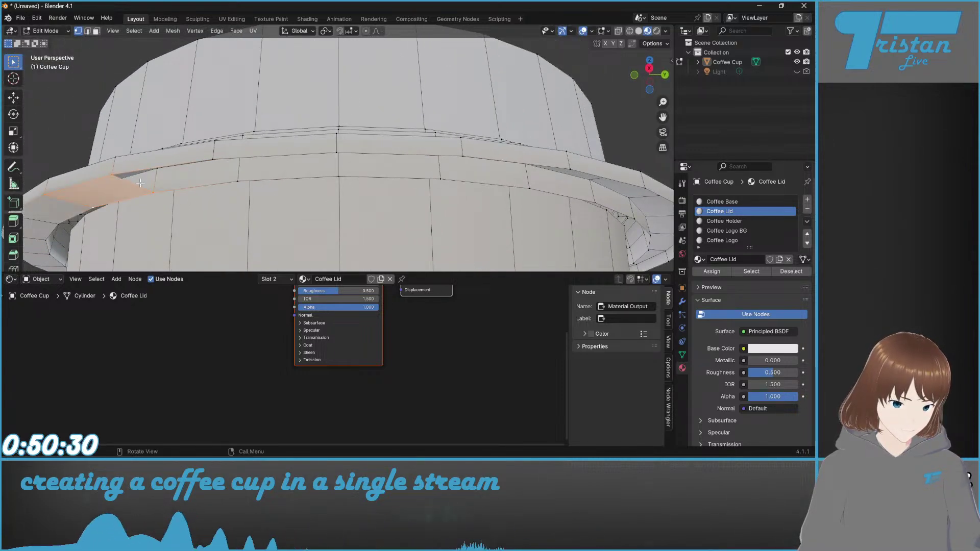
pyautogui.click(241, 182)
pyautogui.keyDown('shift'); pyautogui.click(214, 161); pyautogui.keyUp('shift')
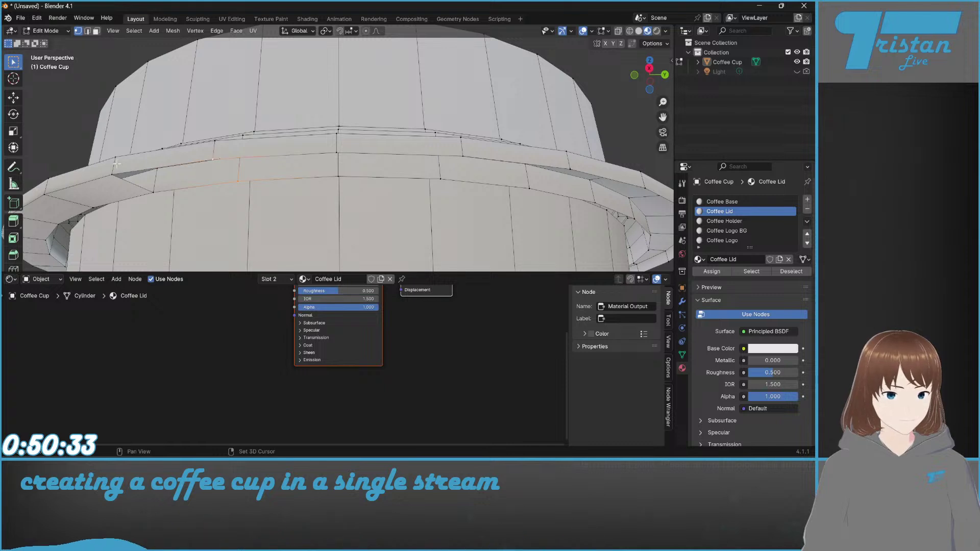
pyautogui.keyDown('shift'); pyautogui.click(115, 174); pyautogui.keyUp('shift')
pyautogui.press('f')
# Step: Add two further four-cornered faces to the underside strip, continuing around the lid rim from the last face
pyautogui.click(339, 176)
pyautogui.keyDown('shift'); pyautogui.click(336, 153); pyautogui.keyUp('shift')
pyautogui.keyDown('shift'); pyautogui.click(213, 159); pyautogui.keyUp('shift')
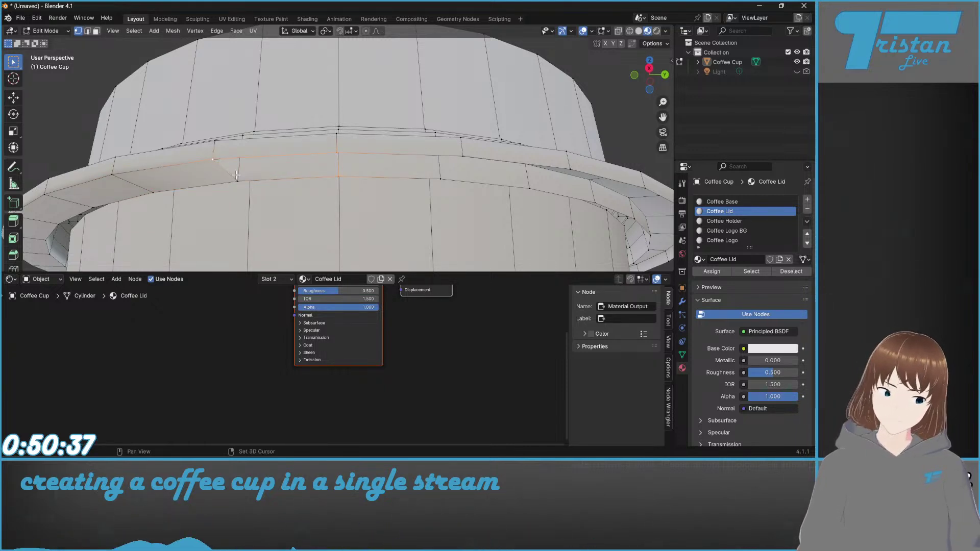
pyautogui.press('f')
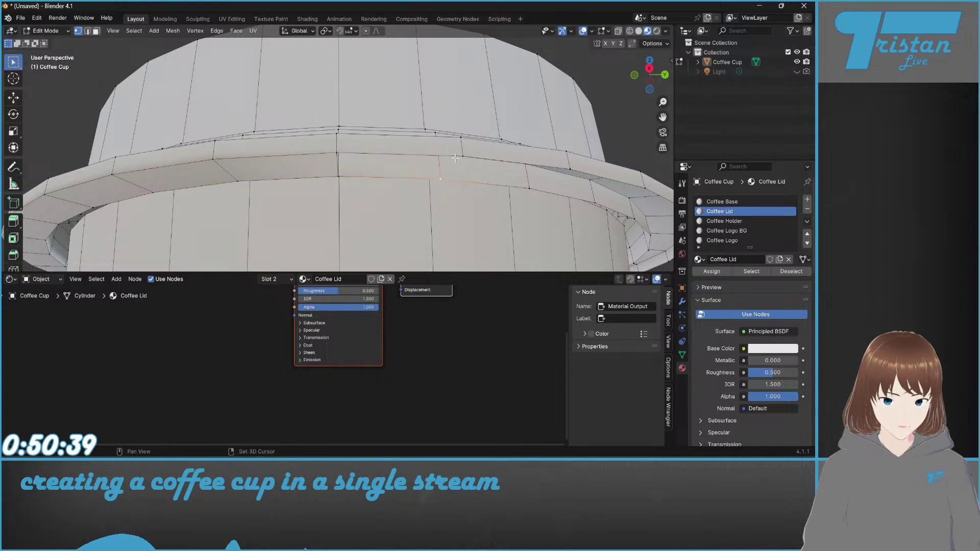
pyautogui.moveTo(402, 160); pyautogui.dragTo(399, 198, button='middle')
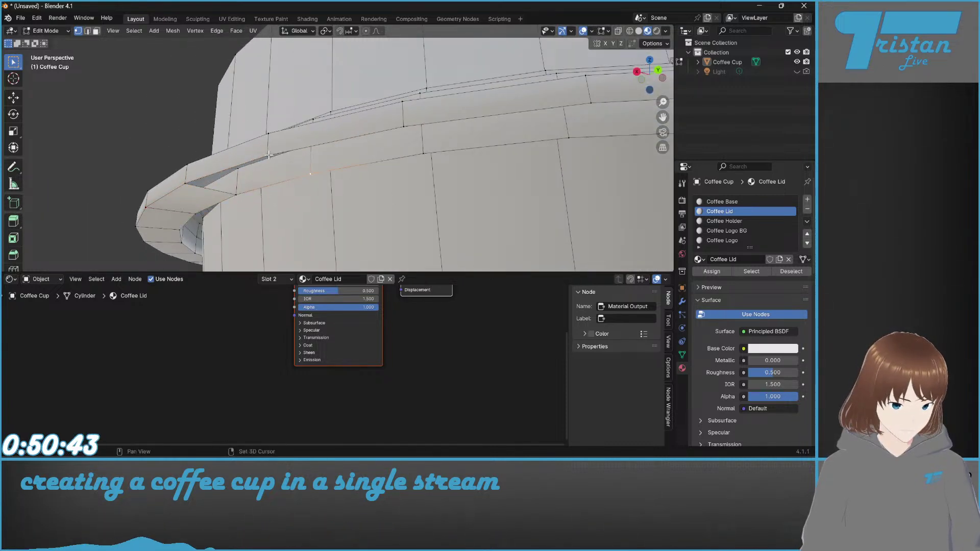
pyautogui.press('f')
# Step: Close another two neighbouring gap segments between the lid rim's outer edge and the extruded ring with faces
pyautogui.keyDown('alt'); pyautogui.click(424, 155); pyautogui.keyUp('alt')
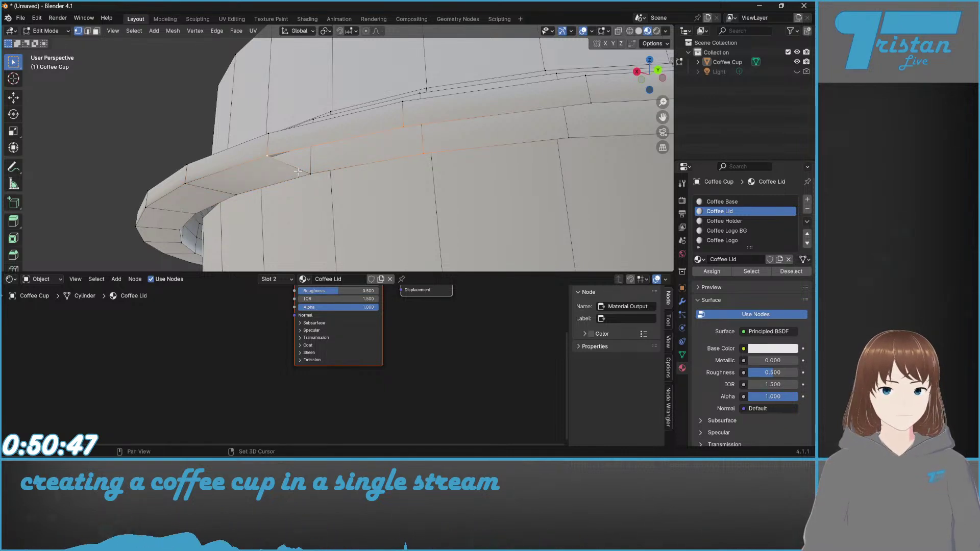
pyautogui.press('f')
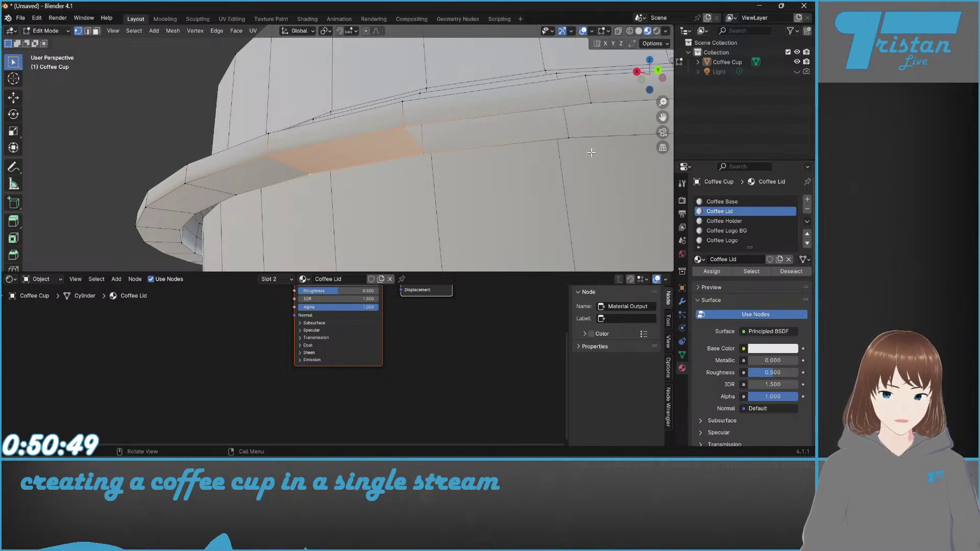
pyautogui.keyDown('alt'); pyautogui.click(574, 138); pyautogui.keyUp('alt')
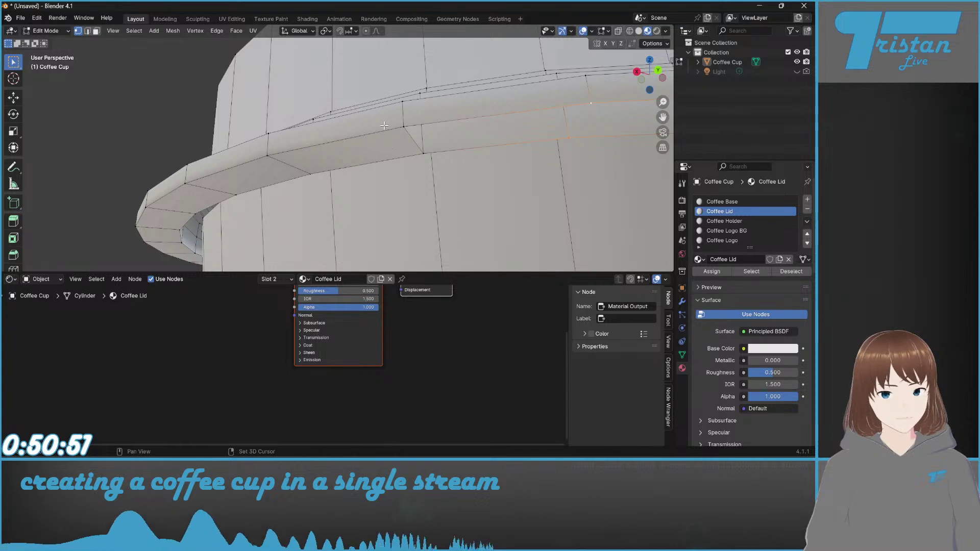
pyautogui.press('f')
# Step: Extend the underside strip by two faces on the next side of the lid rim, each from four corner vertices
pyautogui.moveTo(427, 154); pyautogui.dragTo(219, 134, button='middle')
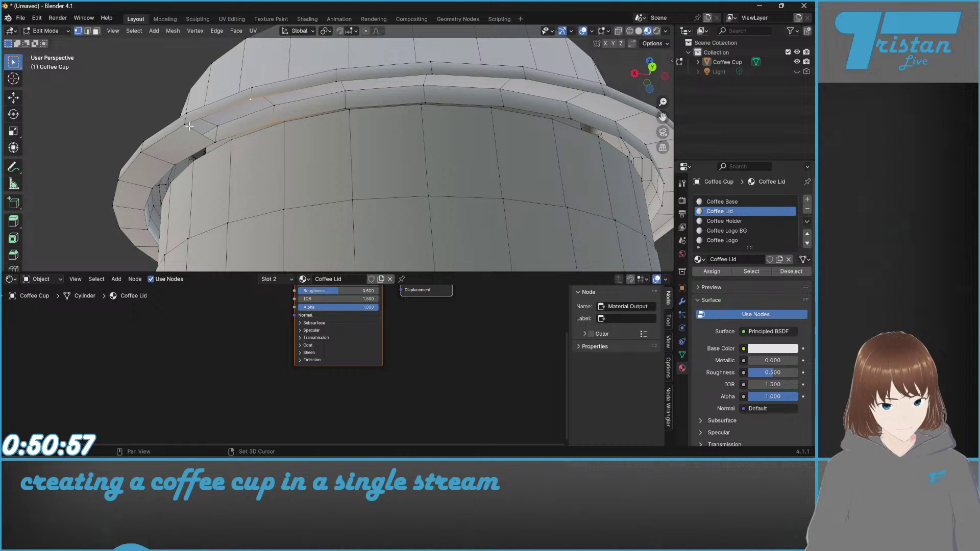
pyautogui.keyDown('shift'); pyautogui.click(219, 145); pyautogui.keyUp('shift')
pyautogui.press('f')
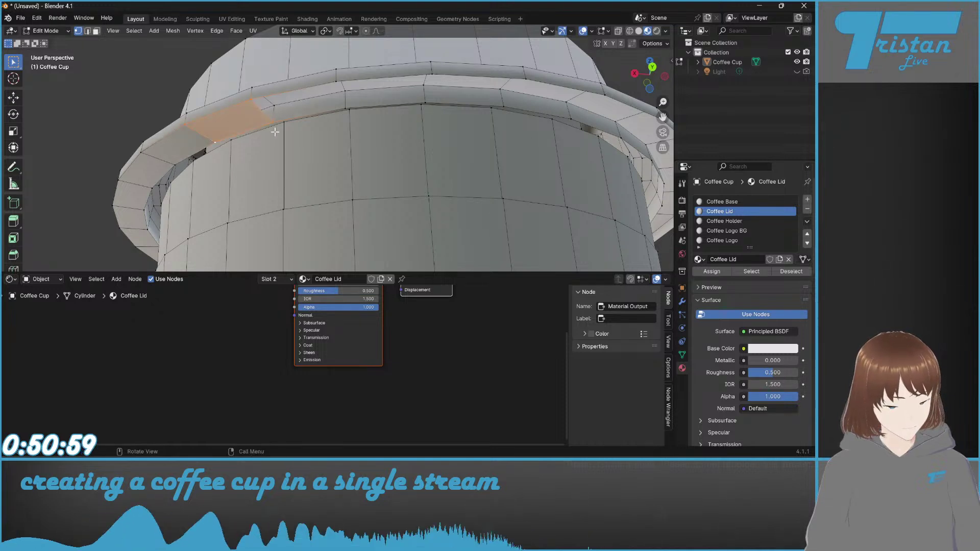
pyautogui.click(345, 109)
pyautogui.keyDown('shift'); pyautogui.click(246, 97); pyautogui.keyUp('shift')
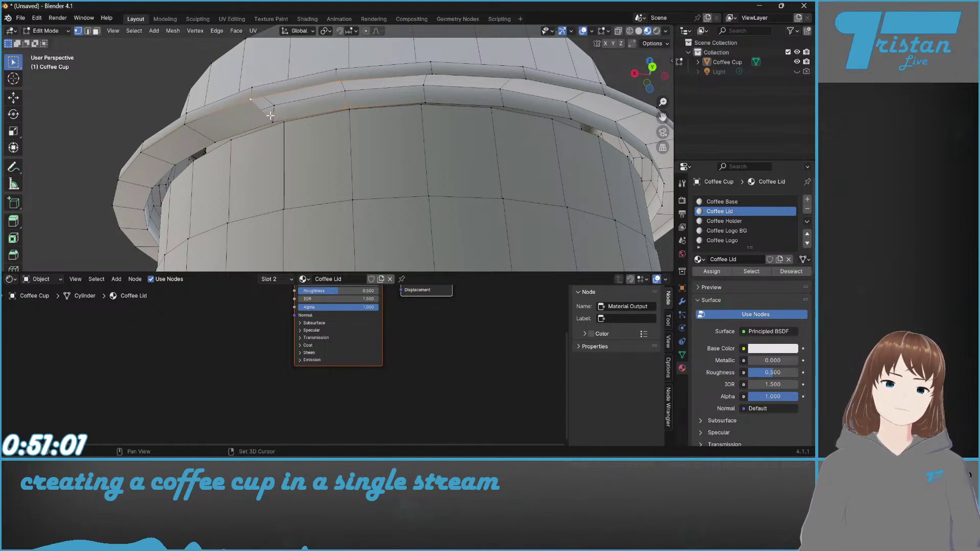
pyautogui.press('f')
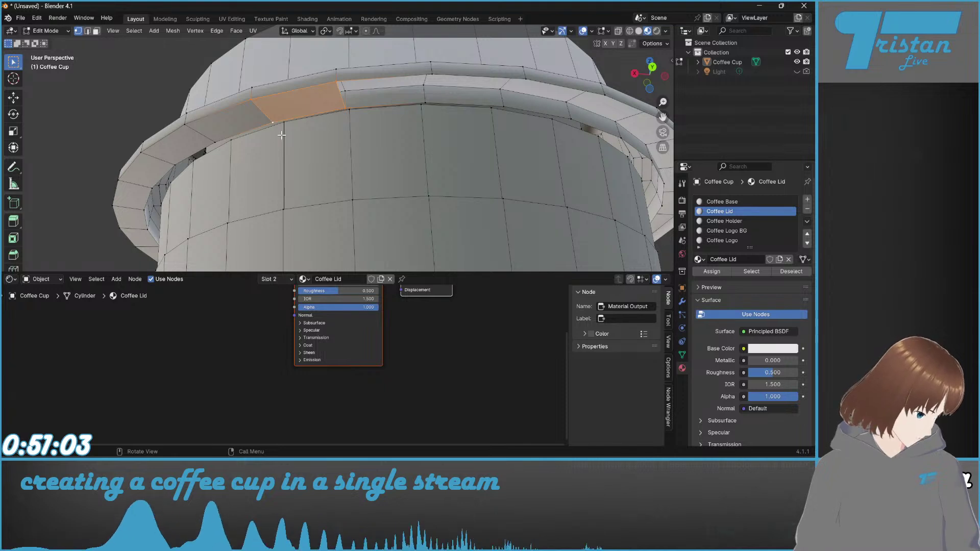
# Step: Undo the three-cornered face and fill that gap segment of the lid rim's underside with a four-cornered face instead
pyautogui.click(424, 97)
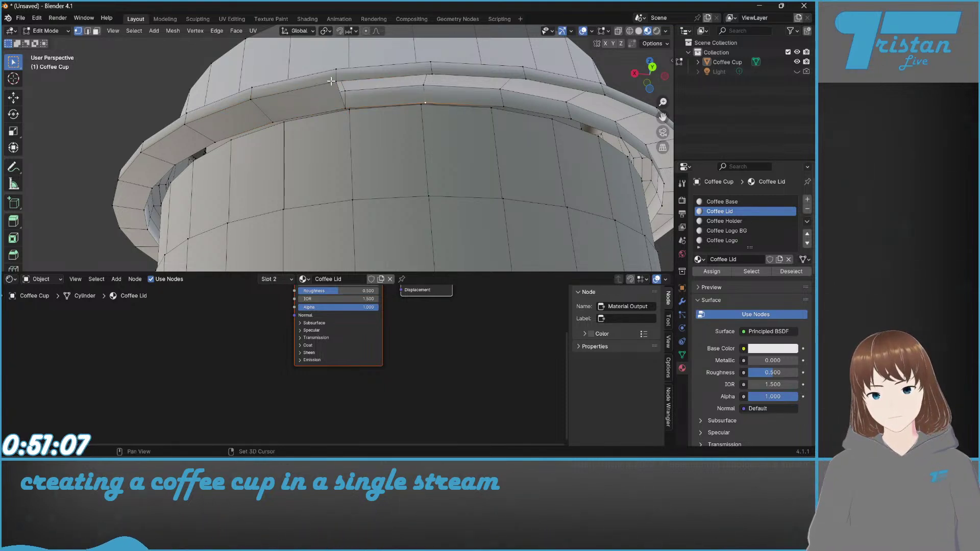
pyautogui.keyDown('shift'); pyautogui.click(346, 107); pyautogui.keyUp('shift')
pyautogui.press('f')
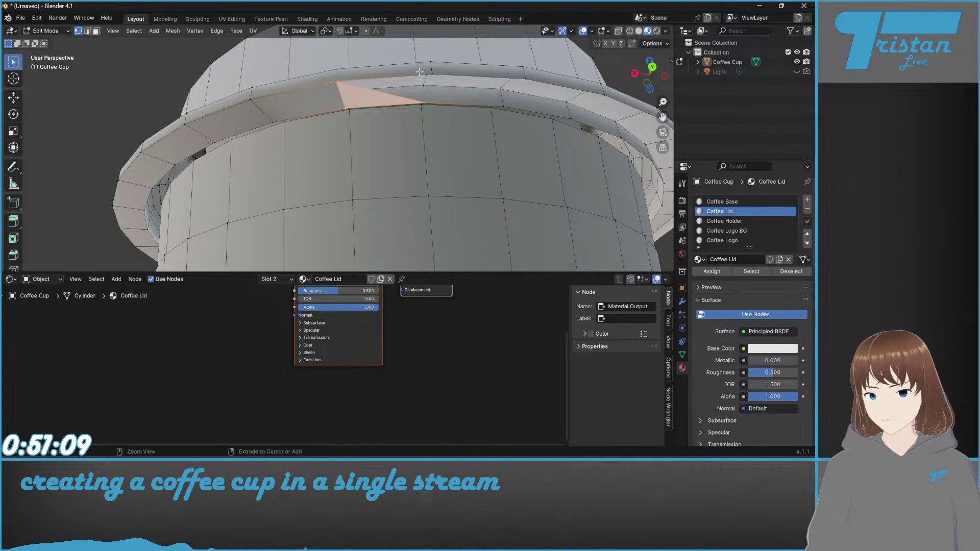
pyautogui.hotkey('ctrl', 'z')
pyautogui.keyDown('shift'); pyautogui.click(437, 79); pyautogui.keyUp('shift')
pyautogui.press('f')
# Step: Continue the underside strip with two more faces, each spanning the rim's outer edge and the extruded inner ring
pyautogui.click(504, 104)
pyautogui.keyDown('shift'); pyautogui.click(525, 80); pyautogui.keyUp('shift')
pyautogui.press('f')
pyautogui.click(505, 106)
pyautogui.keyDown('shift'); pyautogui.click(571, 119); pyautogui.keyUp('shift')
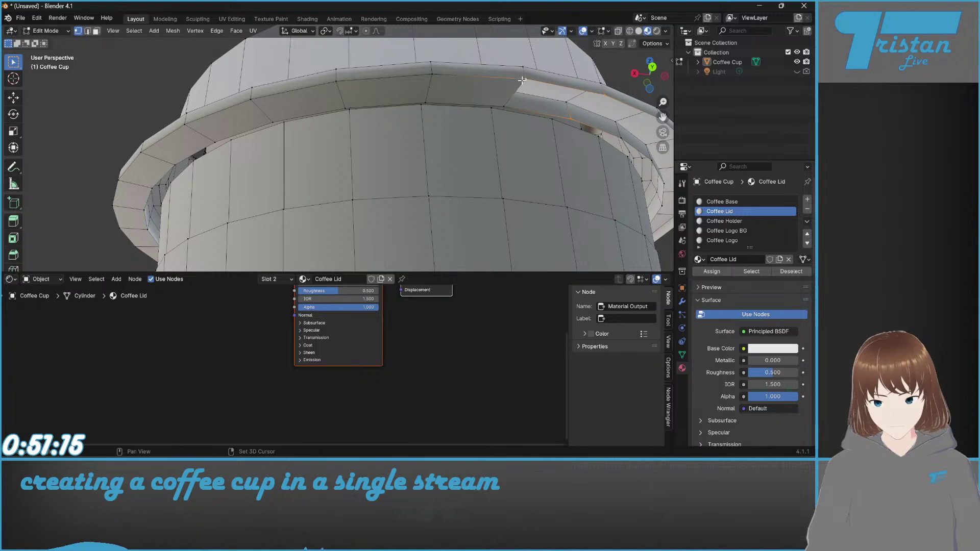
pyautogui.press('f')
# Step: Fill the first open segment on the next side of the lid rim's underside with a four-cornered face
pyautogui.moveTo(582, 145); pyautogui.dragTo(494, 181, button='middle')
pyautogui.click(355, 123)
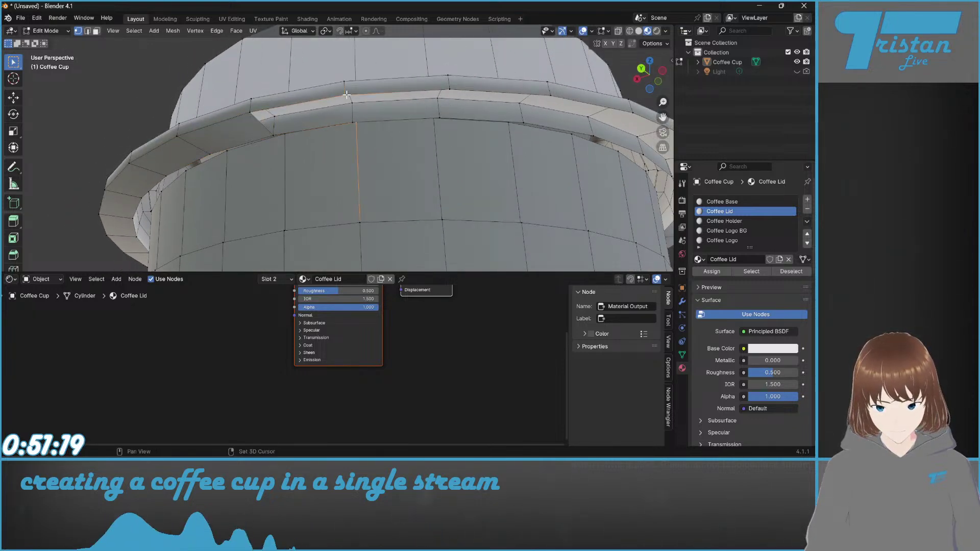
pyautogui.keyDown('shift'); pyautogui.click(345, 95); pyautogui.keyUp('shift')
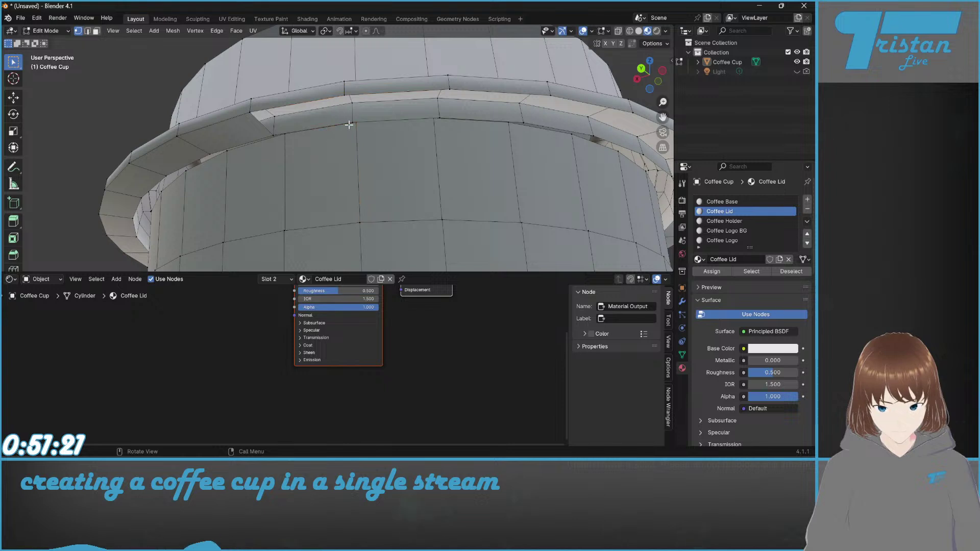
pyautogui.keyDown('shift'); pyautogui.click(253, 126); pyautogui.keyUp('shift')
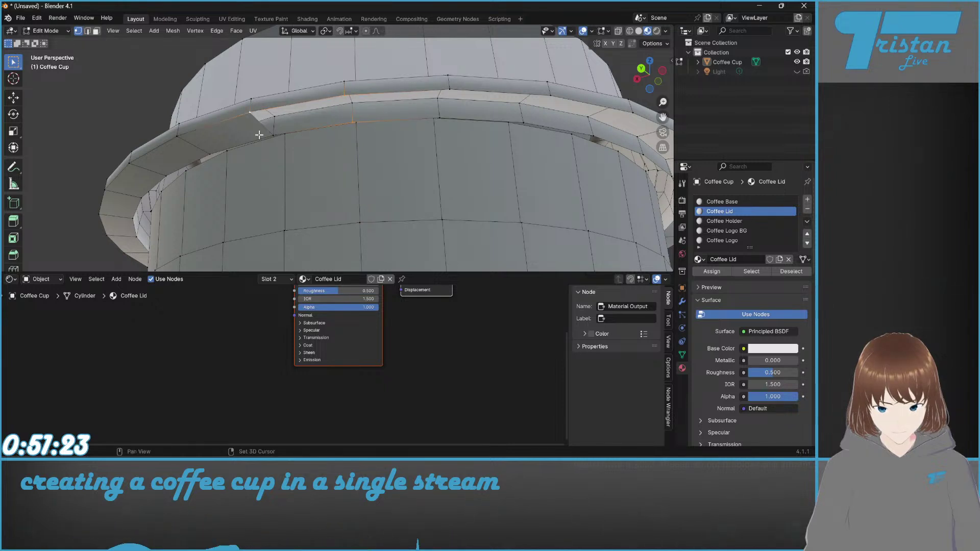
pyautogui.press('f')
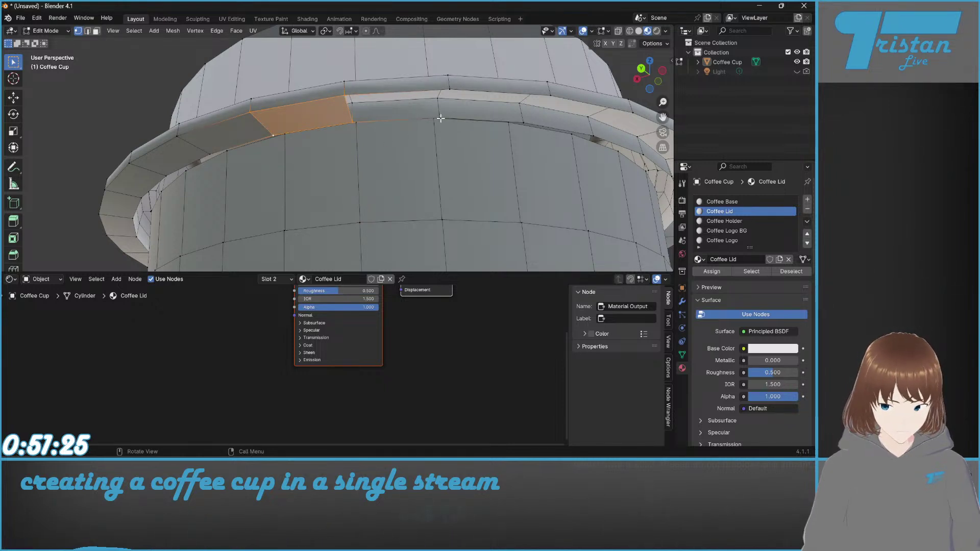
# Step: Add one four-cornered face beside the last one, carrying the strip further around the lid rim
pyautogui.click(440, 118)
pyautogui.scroll(-4, 517, 120)
pyautogui.moveTo(517, 153); pyautogui.dragTo(482, 158, button='middle')
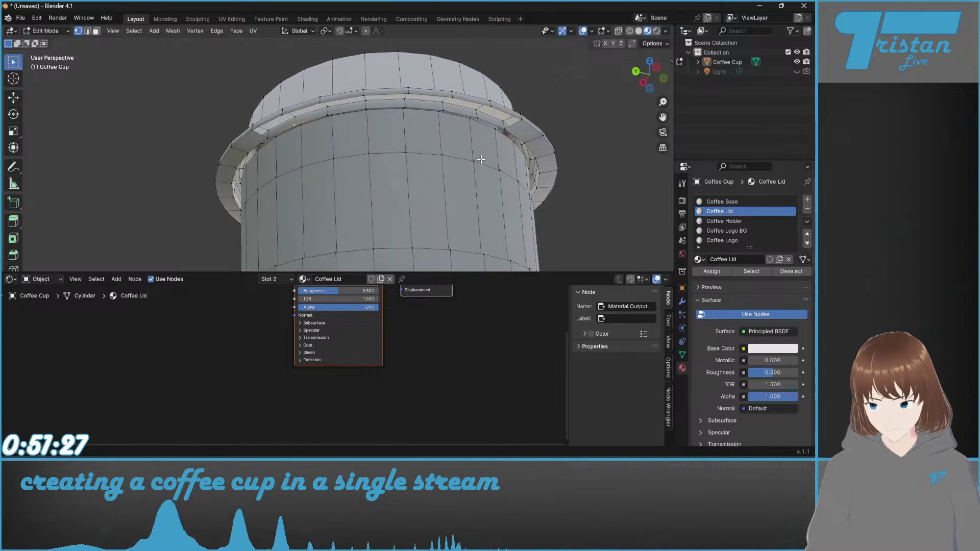
pyautogui.scroll(5, 258, 149)
pyautogui.keyDown('shift'); pyautogui.moveTo(419, 175); pyautogui.dragTo(339, 190, button='middle'); pyautogui.keyUp('shift')
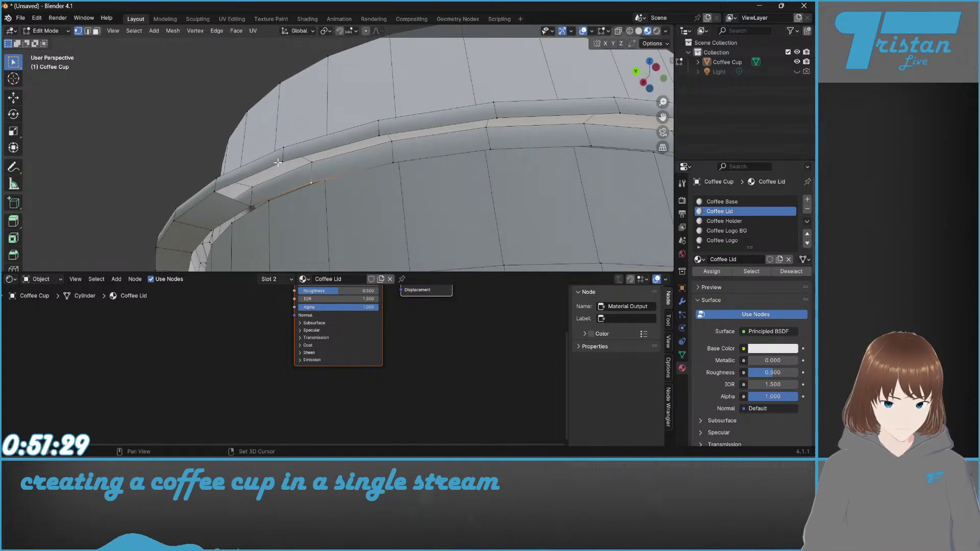
pyautogui.keyDown('shift'); pyautogui.click(250, 206); pyautogui.keyUp('shift')
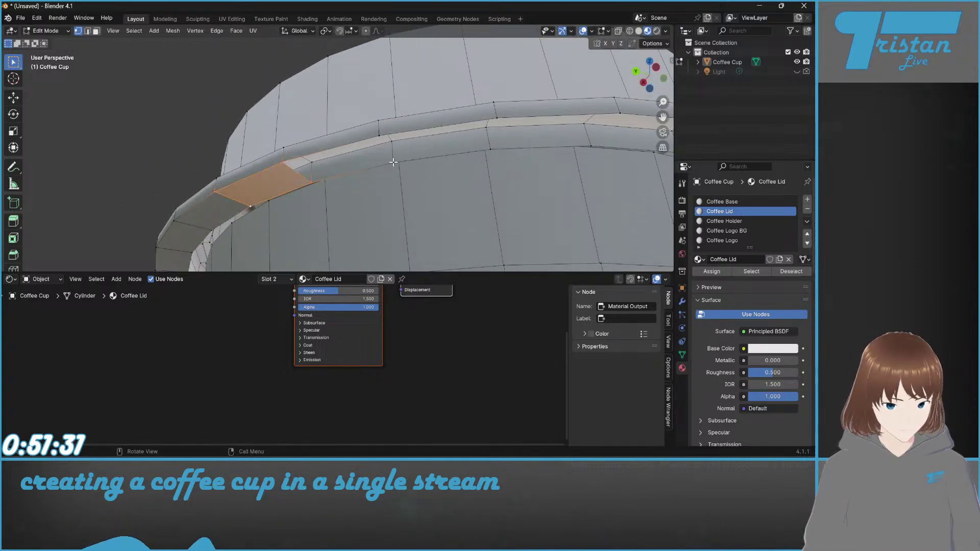
# Step: Close the following two segments between the lid rim's outer edge and the inner ring with faces
pyautogui.click(394, 163)
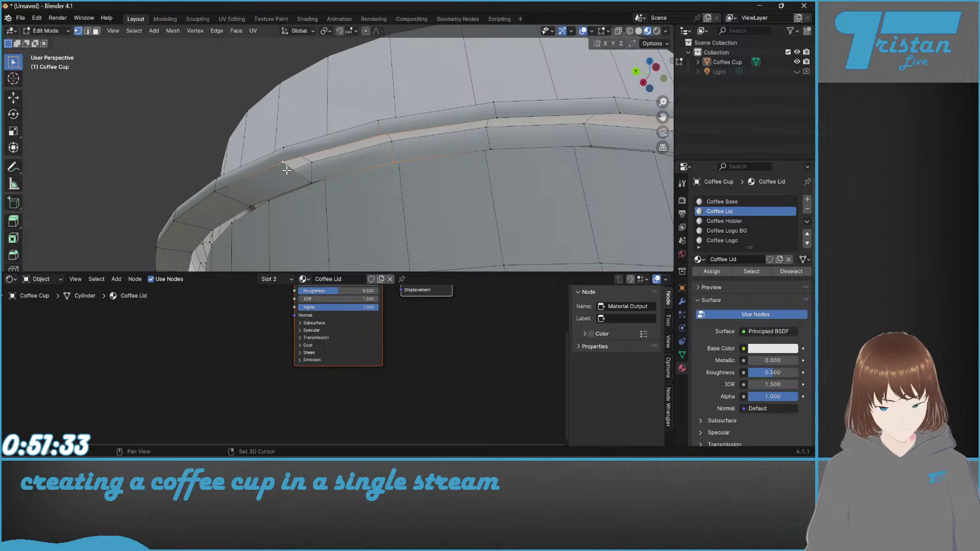
pyautogui.keyDown('shift'); pyautogui.click(311, 183); pyautogui.keyUp('shift')
pyautogui.click(498, 151)
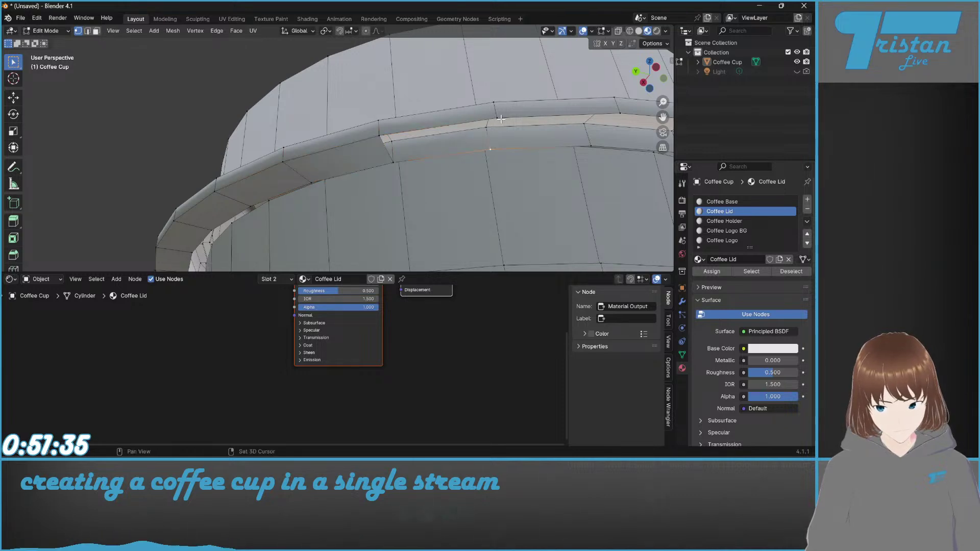
pyautogui.keyDown('shift'); pyautogui.click(389, 161); pyautogui.keyUp('shift')
# Step: Fill two neighbouring open segments at the start of the remaining gap under the lid rim
pyautogui.moveTo(595, 182); pyautogui.dragTo(252, 139, button='middle')
pyautogui.click(263, 138)
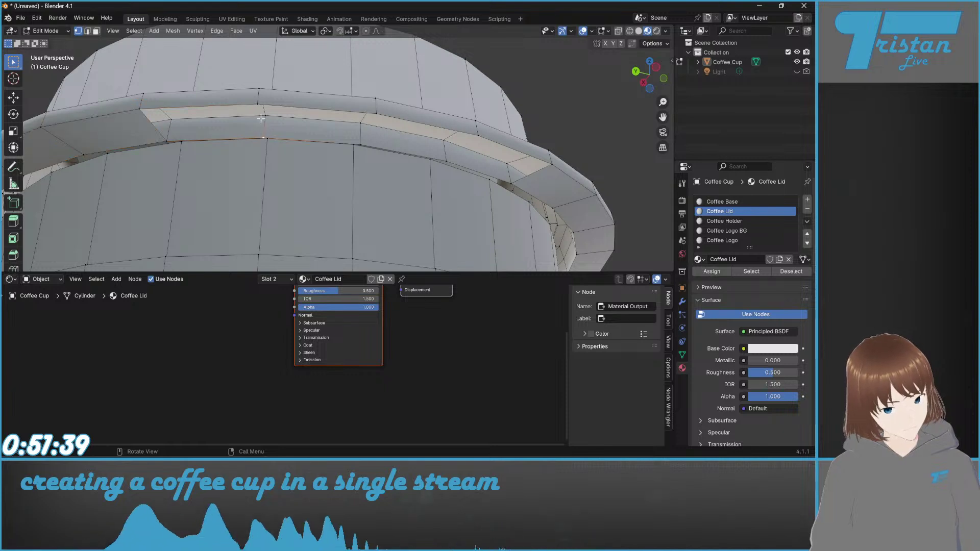
pyautogui.keyDown('shift'); pyautogui.click(259, 106); pyautogui.keyUp('shift')
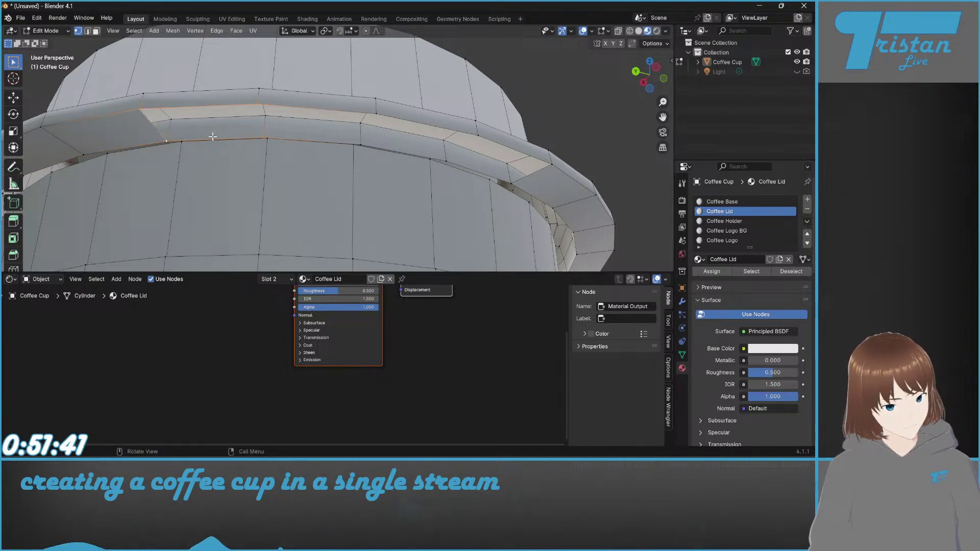
pyautogui.keyDown('shift'); pyautogui.click(165, 137); pyautogui.keyUp('shift')
pyautogui.click(361, 146)
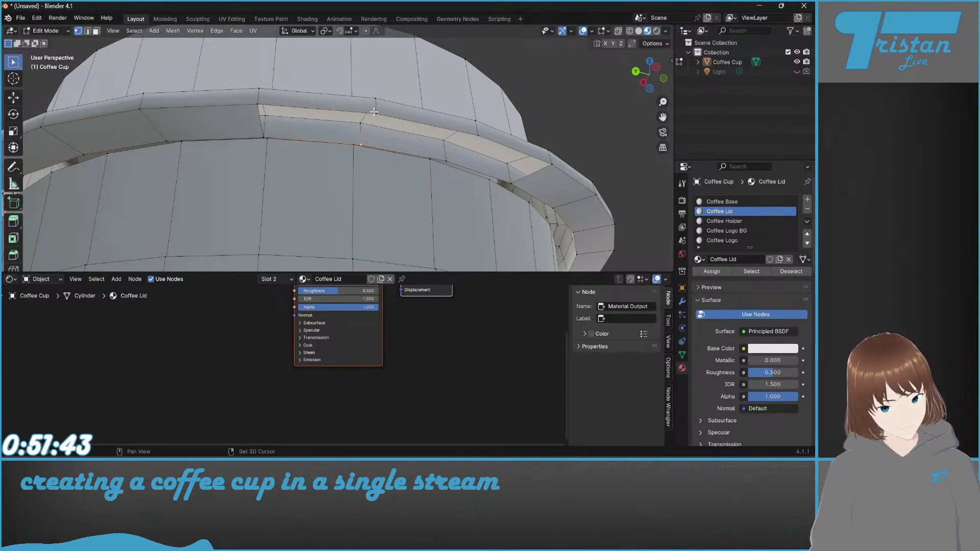
pyautogui.keyDown('shift'); pyautogui.click(262, 137); pyautogui.keyUp('shift')
# Step: Fill the last two open segments to complete the ring of faces on the lid rim's underside
pyautogui.click(451, 157)
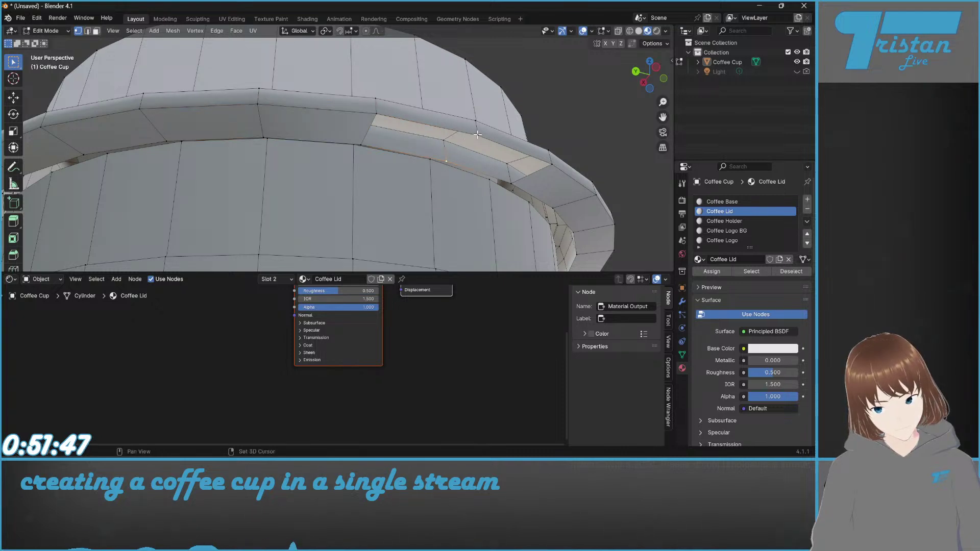
pyautogui.keyDown('shift'); pyautogui.click(365, 146); pyautogui.keyUp('shift')
pyautogui.press('f')
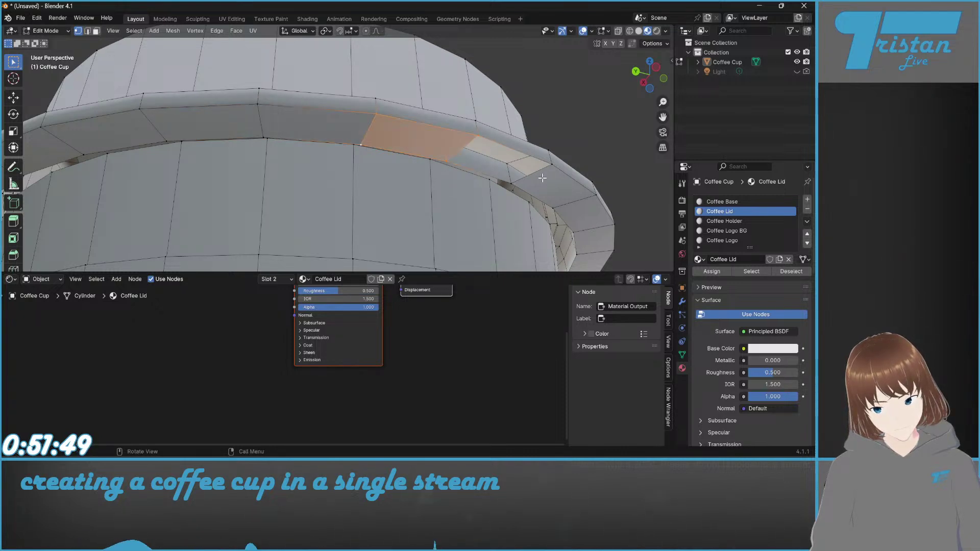
pyautogui.click(512, 184)
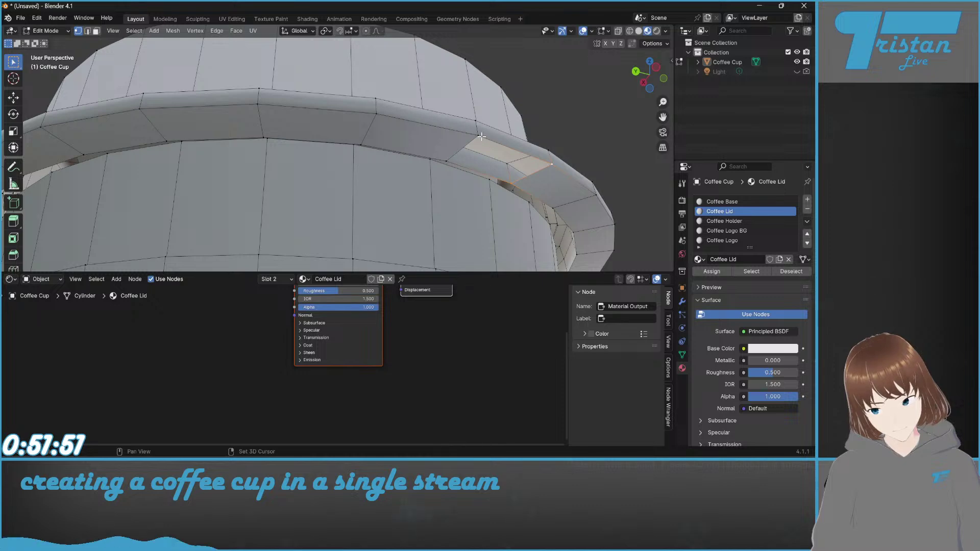
pyautogui.keyDown('shift'); pyautogui.click(445, 161); pyautogui.keyUp('shift')
pyautogui.press('f')
pyautogui.scroll(5, 449, 175)
pyautogui.moveTo(449, 175); pyautogui.dragTo(449, 199, button='middle')
pyautogui.scroll(-8, 488, 227)
pyautogui.scroll(8, 434, 153)
pyautogui.scroll(-5, 434, 149)
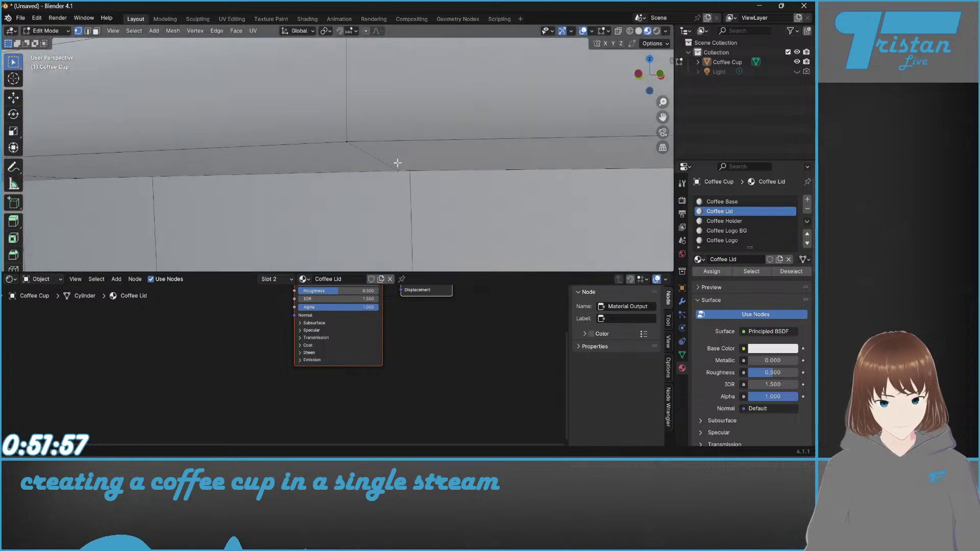
pyautogui.moveTo(397, 162); pyautogui.dragTo(277, 171, button='middle')
pyautogui.scroll(-5, 431, 168)
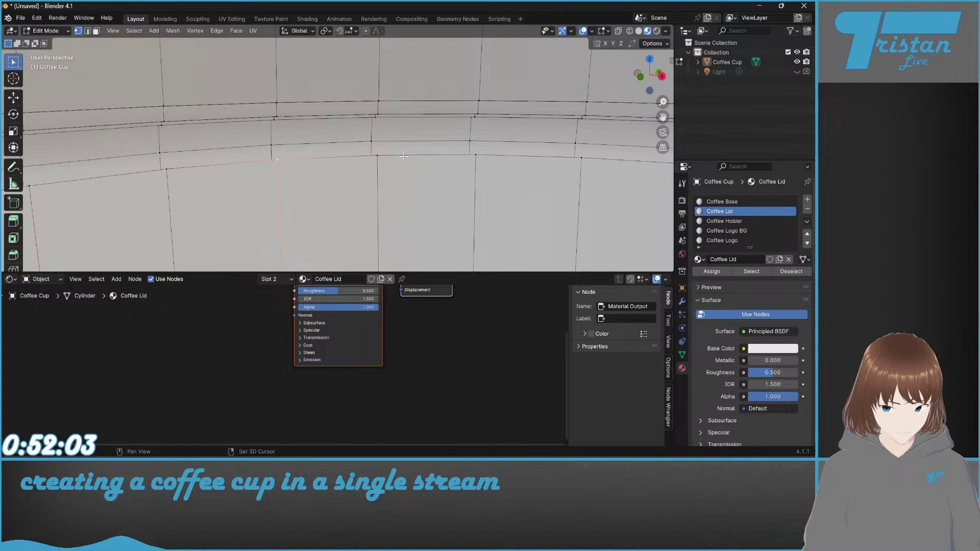
pyautogui.keyDown('shift'); pyautogui.click(407, 159); pyautogui.keyUp('shift')
pyautogui.keyDown('shift'); pyautogui.click(528, 204); pyautogui.keyUp('shift')
pyautogui.keyDown('shift'); pyautogui.moveTo(628, 219); pyautogui.dragTo(333, 165, button='middle'); pyautogui.keyUp('shift')
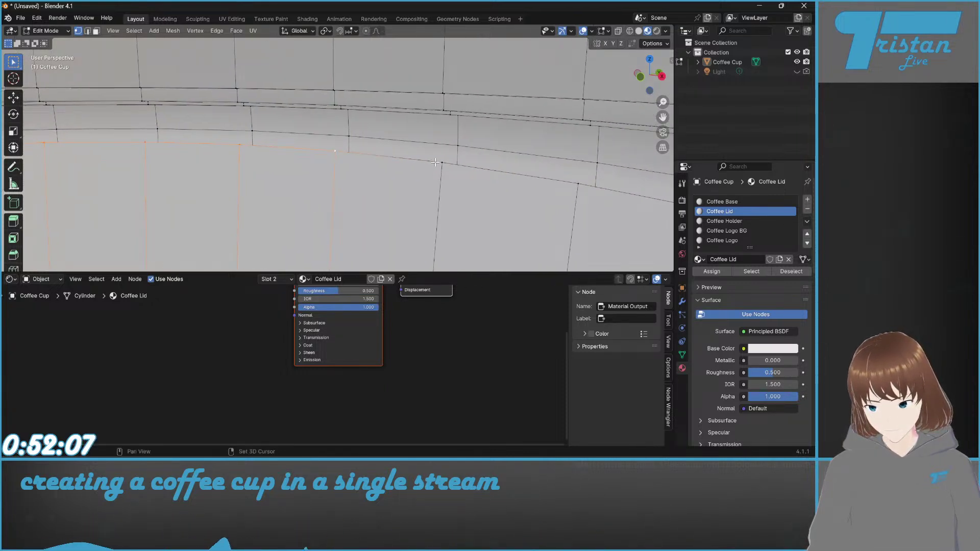
pyautogui.scroll(-8, 577, 191)
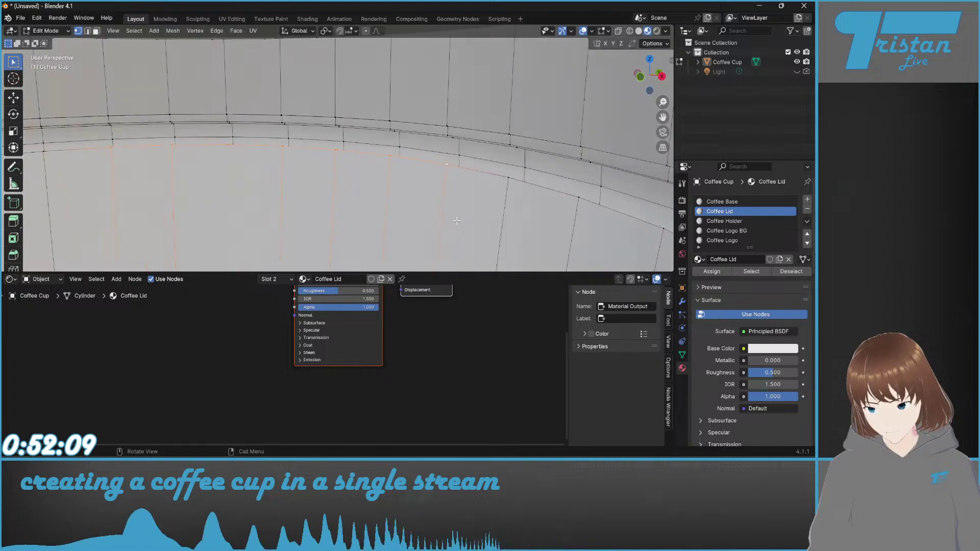
pyautogui.keyDown('shift'); pyautogui.moveTo(344, 212); pyautogui.dragTo(408, 161, button='middle'); pyautogui.keyUp('shift')
pyautogui.scroll(-4, 409, 161)
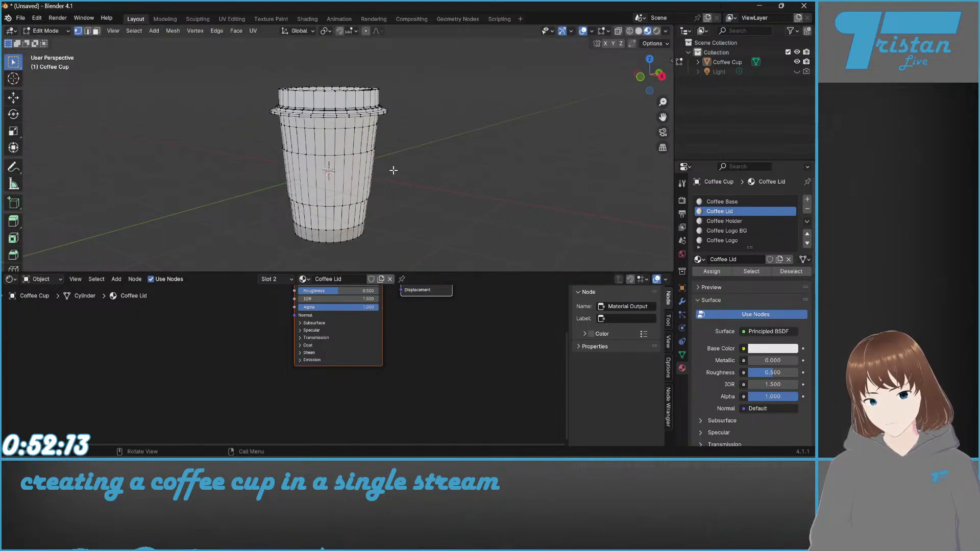
# Step: Check the whole cup in Object Mode, reselect it and return to Edit Mode
pyautogui.press('Tab')
pyautogui.scroll(5, 422, 200)
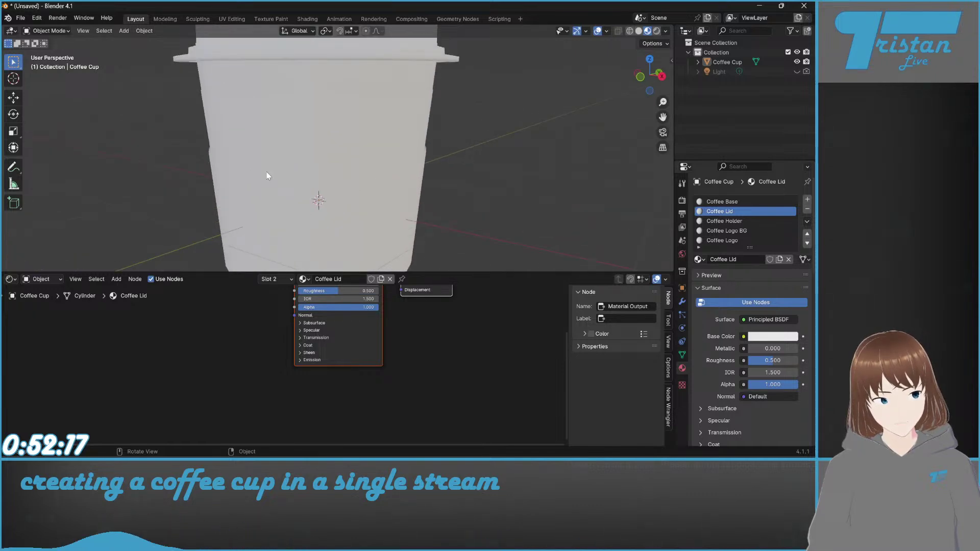
pyautogui.scroll(-3, 266, 173)
pyautogui.click(314, 151)
pyautogui.press('Tab')
# Step: Start a new vertex selection along the cup wall's top edge directly beneath the lid
pyautogui.scroll(5, 313, 151)
pyautogui.moveTo(314, 152); pyautogui.dragTo(651, 23, button='middle')
pyautogui.scroll(5, 381, 201)
pyautogui.scroll(-3, 584, 62)
pyautogui.scroll(5, 419, 203)
pyautogui.moveTo(418, 203); pyautogui.dragTo(577, 67, button='middle')
pyautogui.scroll(4, 429, 153)
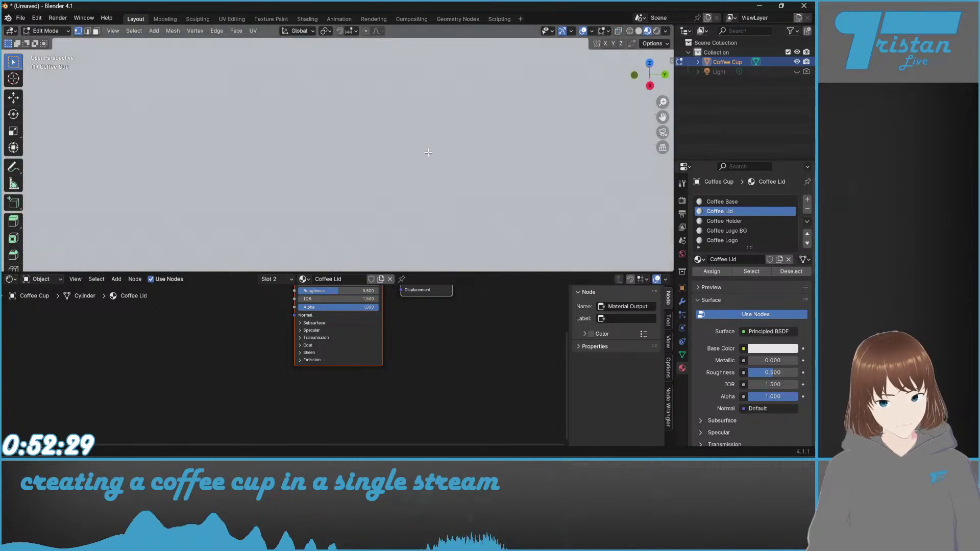
pyautogui.scroll(-2, 408, 127)
pyautogui.moveTo(381, 100); pyautogui.dragTo(377, 133, button='middle')
pyautogui.keyDown('shift'); pyautogui.scroll(5, 364, 100); pyautogui.keyUp('shift')
pyautogui.keyDown('shift'); pyautogui.moveTo(357, 101); pyautogui.dragTo(357, 133, button='middle'); pyautogui.keyUp('shift')
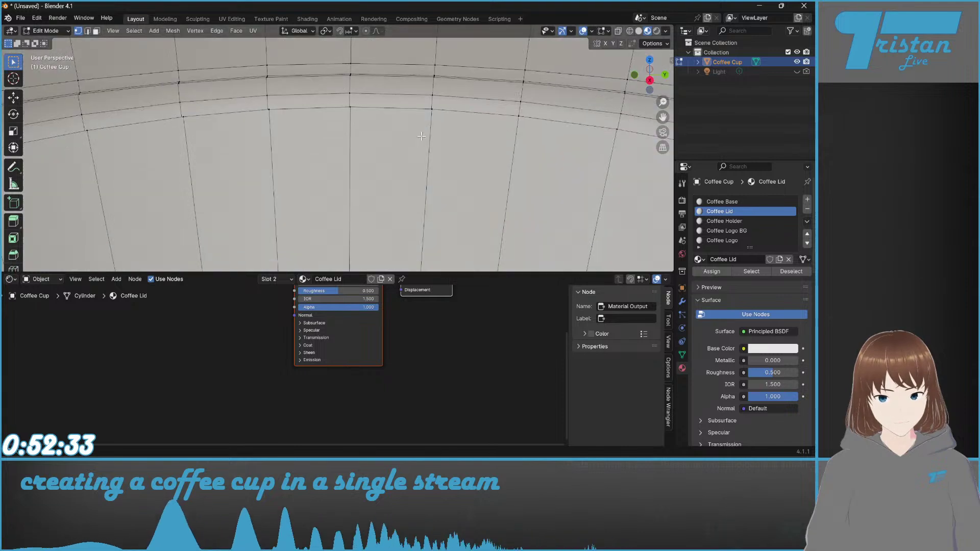
pyautogui.scroll(4, 360, 97)
pyautogui.scroll(-2, 361, 96)
pyautogui.click(352, 90)
pyautogui.keyDown('shift'); pyautogui.click(106, 104); pyautogui.keyUp('shift')
pyautogui.keyDown('shift'); pyautogui.moveTo(106, 104); pyautogui.dragTo(352, 81, button='middle'); pyautogui.keyUp('shift')
pyautogui.moveTo(425, 124); pyautogui.dragTo(357, 120, button='middle')
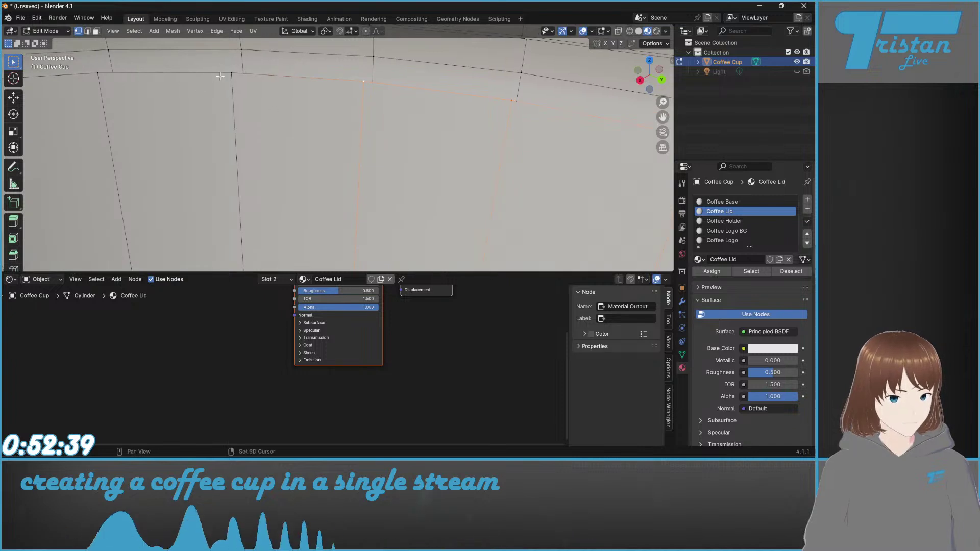
# Step: Extend the selection to the neighbouring vertices along the cup wall's top edge
pyautogui.keyDown('shift'); pyautogui.click(231, 73); pyautogui.keyUp('shift')
pyautogui.keyDown('shift'); pyautogui.moveTo(225, 74); pyautogui.dragTo(462, 115, button='middle'); pyautogui.keyUp('shift')
pyautogui.keyDown('shift'); pyautogui.click(298, 118); pyautogui.keyUp('shift')
pyautogui.keyDown('shift'); pyautogui.moveTo(128, 147); pyautogui.dragTo(395, 91, button='middle'); pyautogui.keyUp('shift')
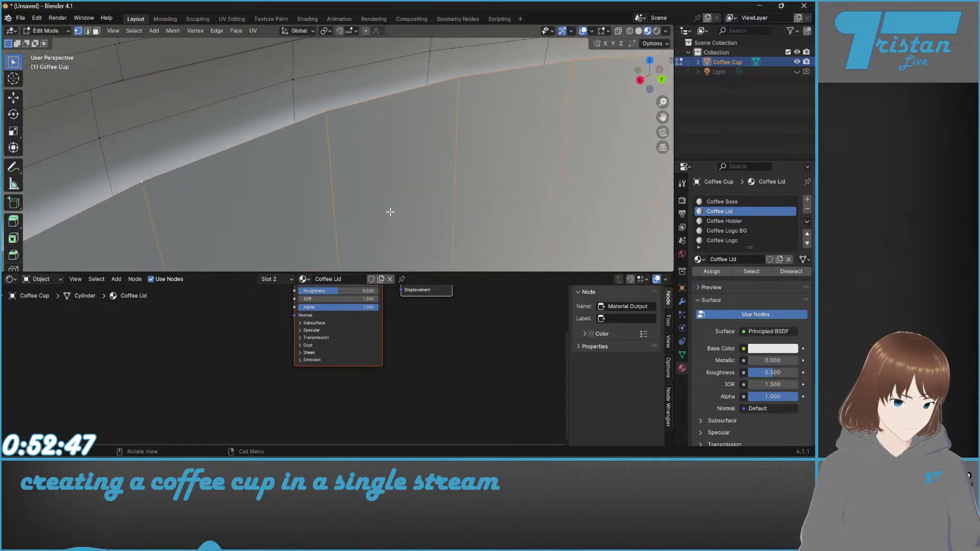
pyautogui.moveTo(390, 212); pyautogui.dragTo(344, 209, button='middle')
pyautogui.keyDown('shift'); pyautogui.moveTo(145, 161); pyautogui.dragTo(526, 123, button='middle'); pyautogui.keyUp('shift')
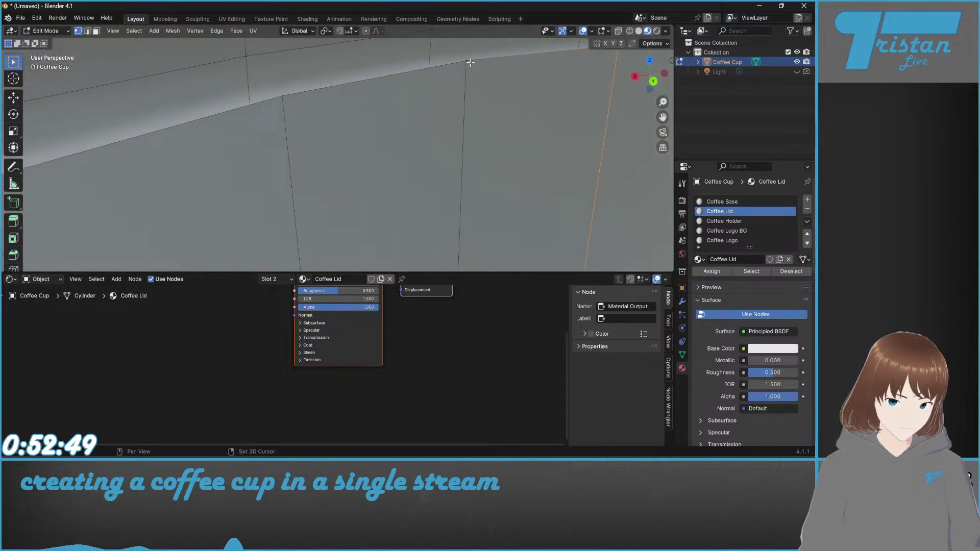
# Step: Add the top-edge vertices on the next side of the cup wall to the selection, skipping the lid's vertices
pyautogui.moveTo(467, 109); pyautogui.dragTo(515, 122, button='middle')
pyautogui.keyDown('shift'); pyautogui.click(274, 137); pyautogui.keyUp('shift')
pyautogui.moveTo(549, 183); pyautogui.dragTo(501, 184, button='middle')
pyautogui.keyDown('shift'); pyautogui.moveTo(153, 189); pyautogui.dragTo(563, 184, button='middle'); pyautogui.keyUp('shift')
pyautogui.moveTo(353, 137); pyautogui.dragTo(571, 193, button='middle')
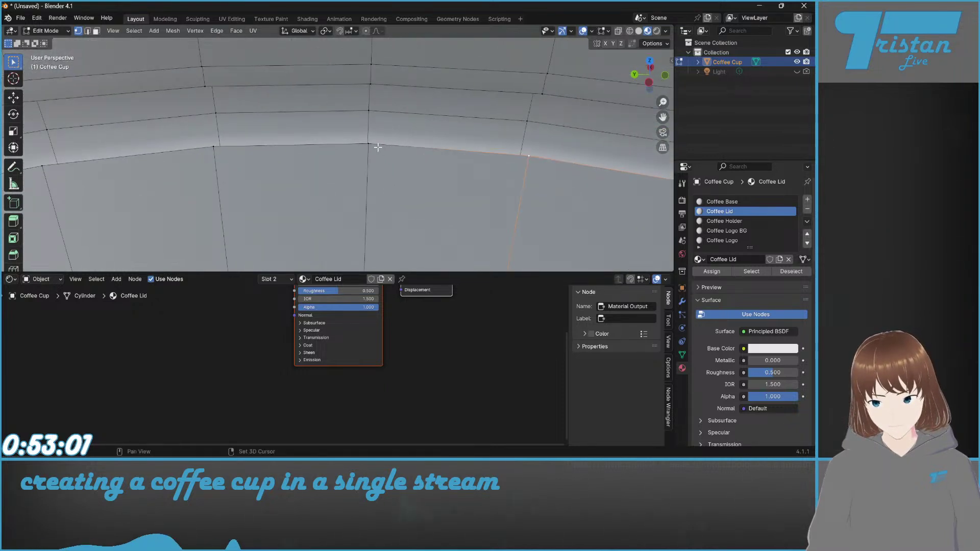
pyautogui.moveTo(275, 154); pyautogui.dragTo(597, 138, button='middle')
pyautogui.keyDown('shift'); pyautogui.click(438, 133); pyautogui.keyUp('shift')
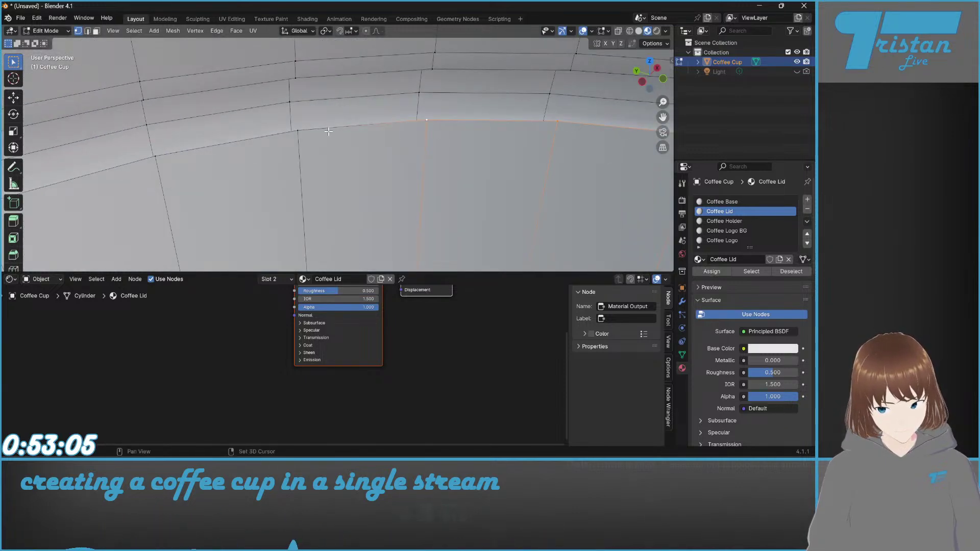
# Step: Select the remaining vertices around the cup wall's top edge to finish the loop beneath the lid
pyautogui.moveTo(499, 175); pyautogui.dragTo(253, 184, button='middle')
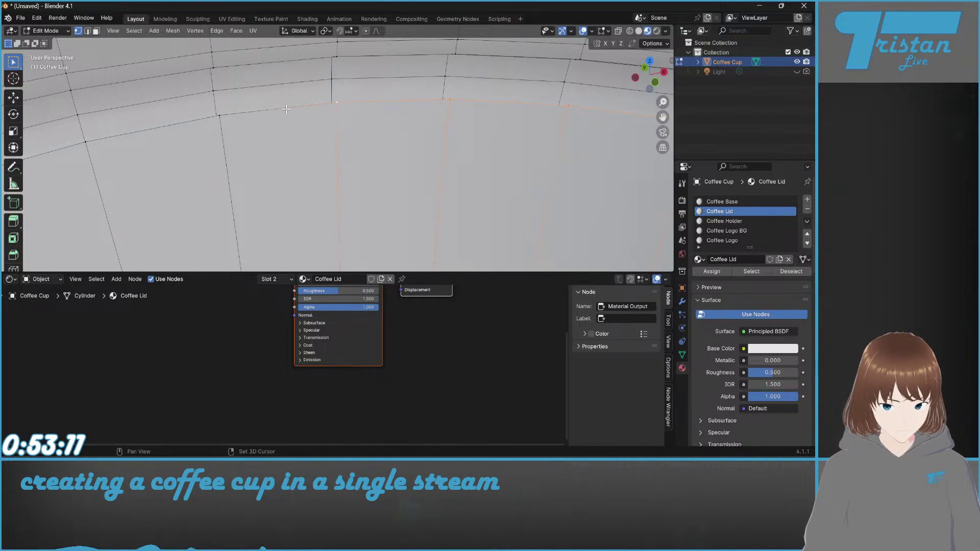
pyautogui.moveTo(368, 180); pyautogui.dragTo(634, 187, button='middle')
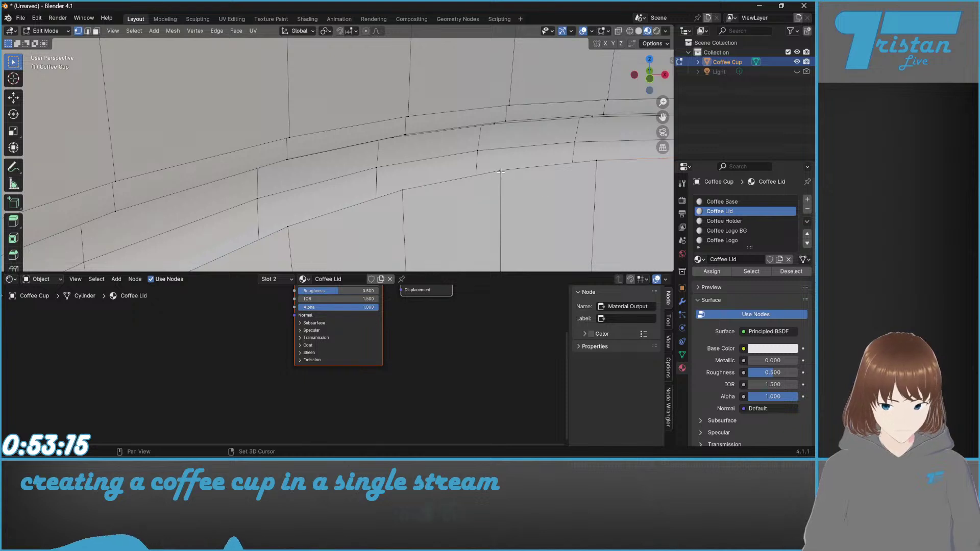
pyautogui.moveTo(399, 192); pyautogui.dragTo(565, 189, button='middle')
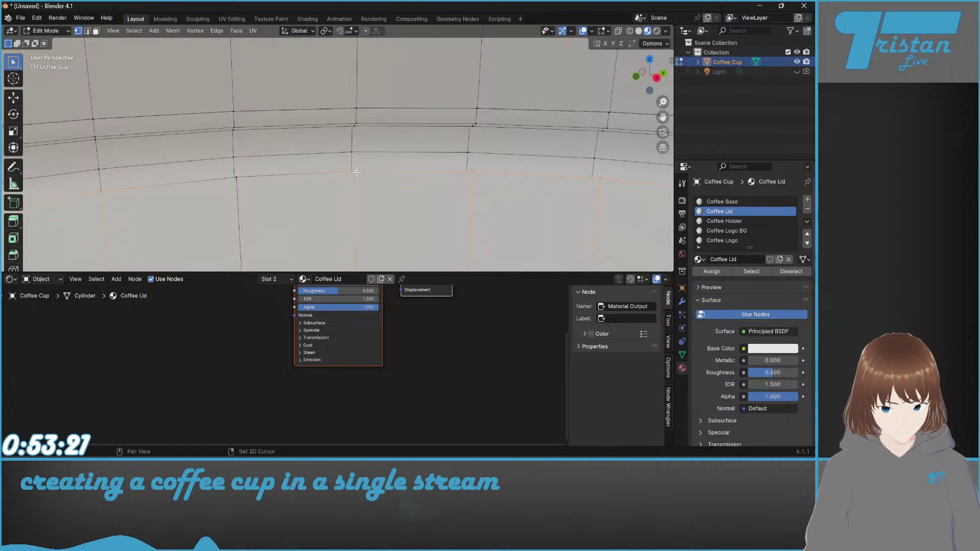
# Step: Add all vertices of the cup wall's edge ring just below its top edge to the selection, going around the cup
pyautogui.scroll(2, 232, 182)
pyautogui.scroll(-4, 269, 202)
pyautogui.keyDown('shift'); pyautogui.moveTo(269, 201); pyautogui.dragTo(315, 201, button='middle'); pyautogui.keyUp('shift')
pyautogui.scroll(-1, 371, 193)
pyautogui.moveTo(405, 221); pyautogui.dragTo(390, 239, button='middle')
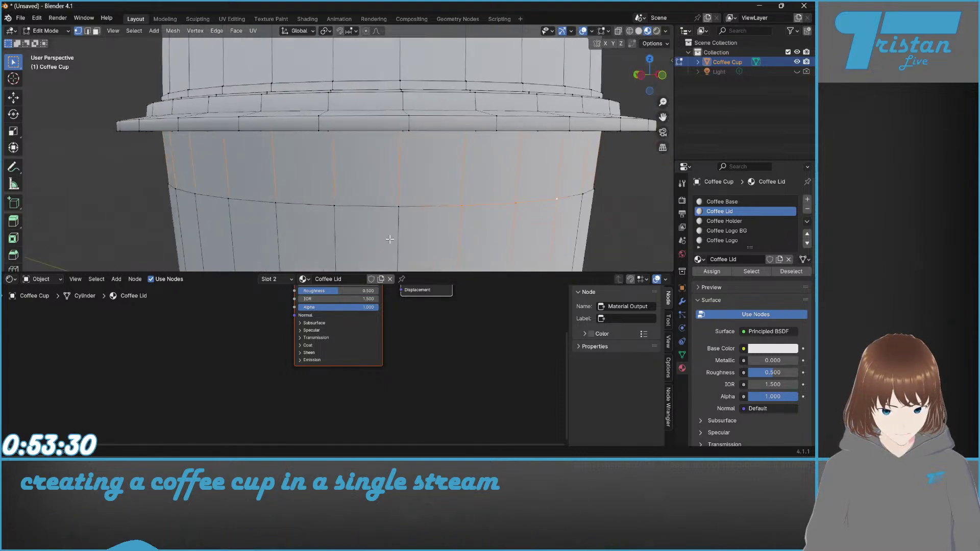
pyautogui.keyDown('ctrl'); pyautogui.click(225, 201); pyautogui.keyUp('ctrl')
pyautogui.moveTo(150, 204); pyautogui.dragTo(477, 189, button='middle')
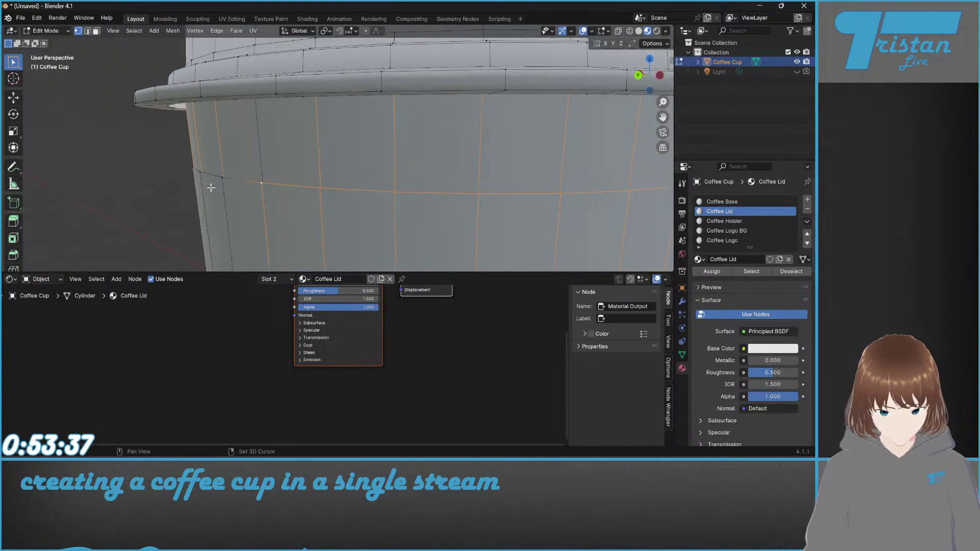
pyautogui.moveTo(185, 177); pyautogui.dragTo(291, 218, button='middle')
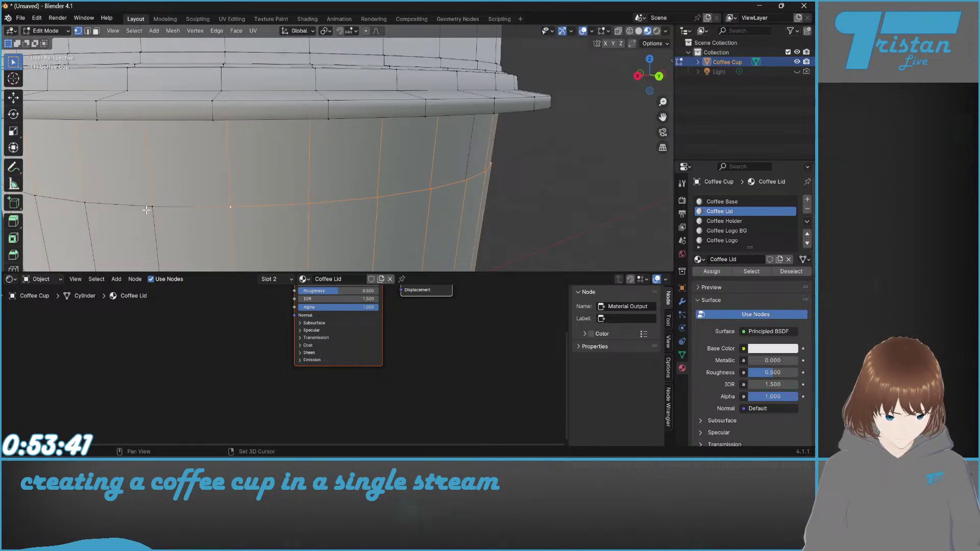
pyautogui.scroll(-4, 92, 205)
pyautogui.keyDown('shift'); pyautogui.moveTo(133, 202); pyautogui.dragTo(289, 194, button='middle'); pyautogui.keyUp('shift')
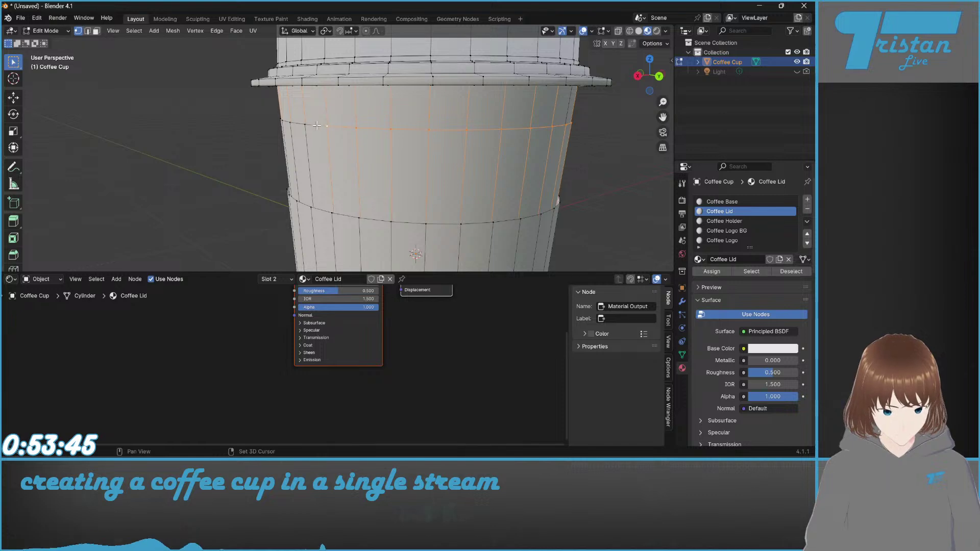
pyautogui.moveTo(282, 131); pyautogui.dragTo(309, 149, button='middle')
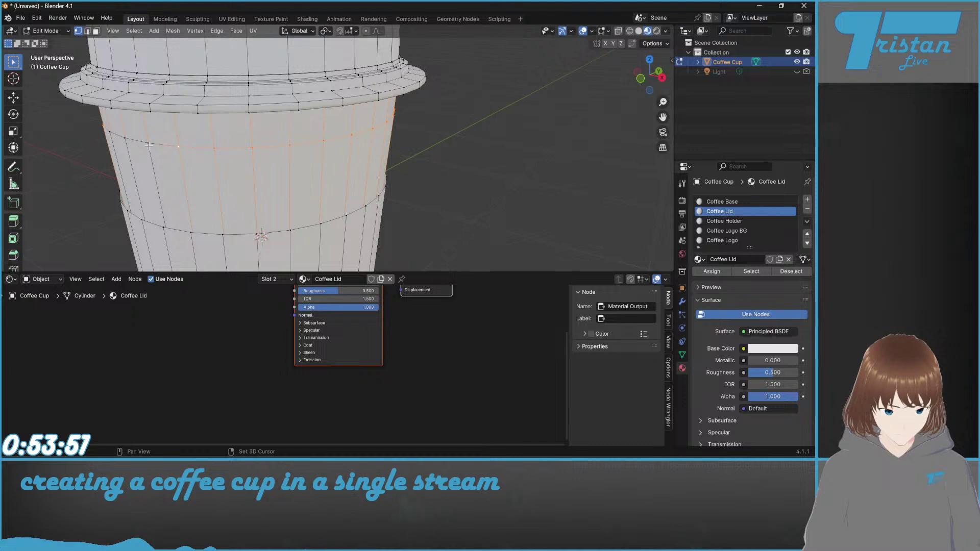
pyautogui.moveTo(307, 174); pyautogui.dragTo(334, 153, button='middle')
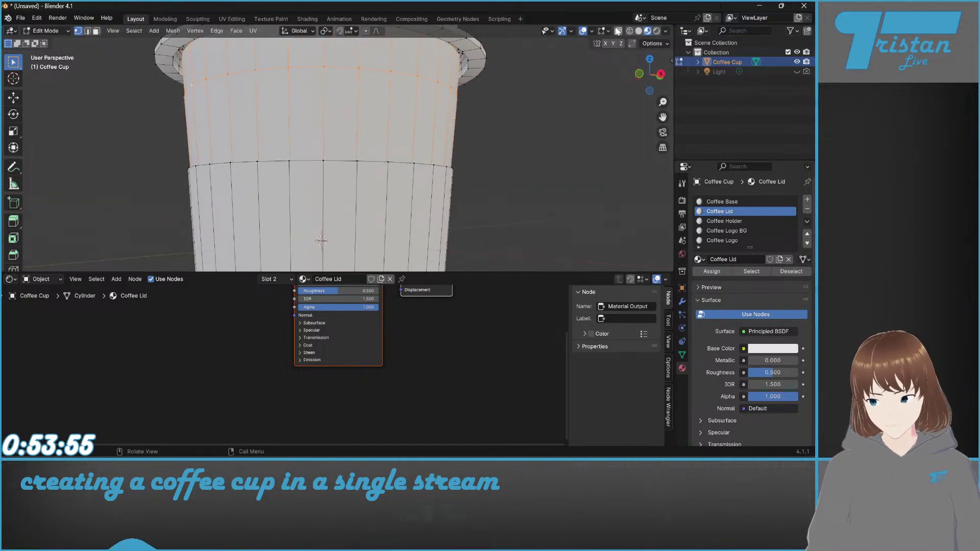
# Step: Add the full vertex ring at the sleeve's top edge to the selection, including the far side, with X-ray enabled, then disable X-ray
pyautogui.moveTo(285, 220); pyautogui.dragTo(164, 158, button='middle')
pyautogui.keyDown('shift'); pyautogui.moveTo(193, 144); pyautogui.dragTo(587, 192); pyautogui.keyUp('shift')
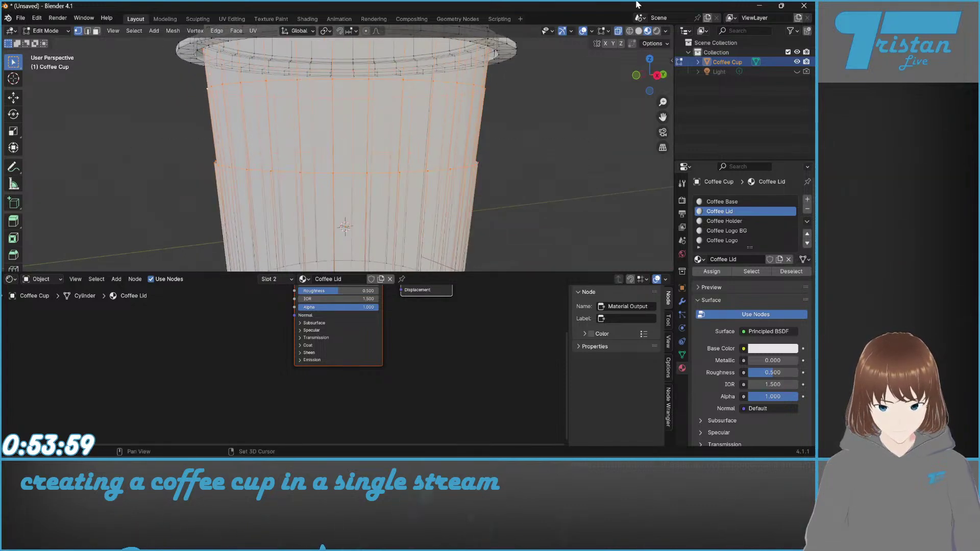
pyautogui.scroll(-4, 452, 181)
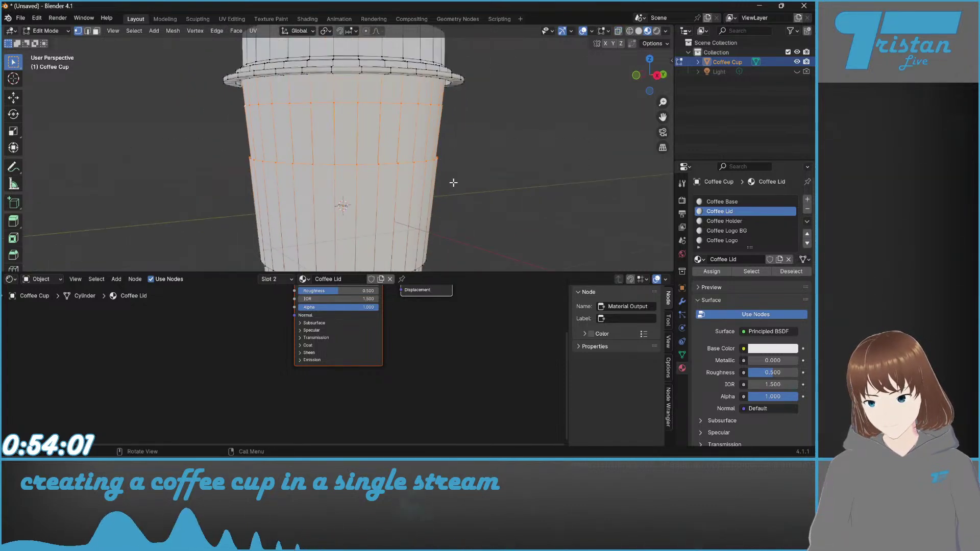
pyautogui.moveTo(437, 194); pyautogui.dragTo(442, 131, button='middle')
pyautogui.scroll(8, 405, 180)
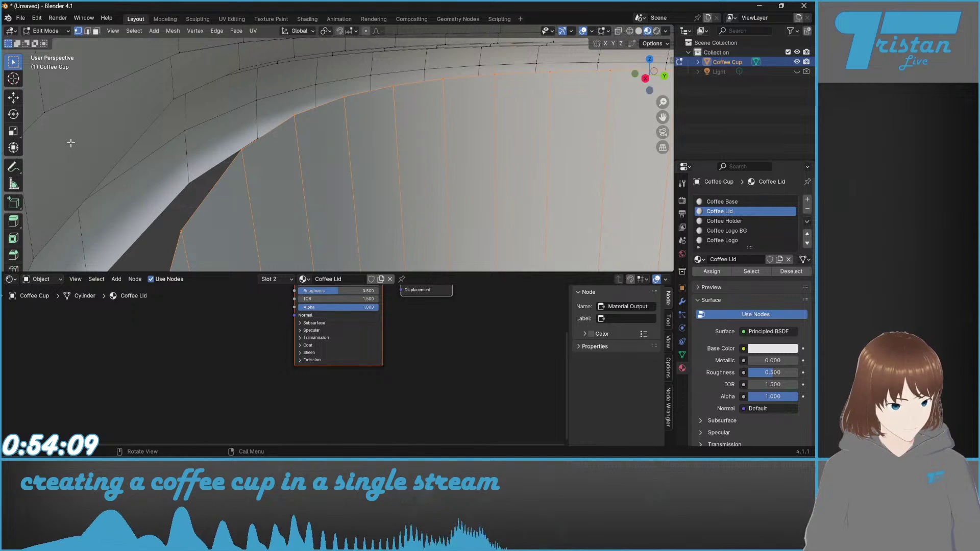
# Step: Activate the Scale tool and split the 3D viewport into two side-by-side views, one set to top orthographic
pyautogui.click(13, 131)
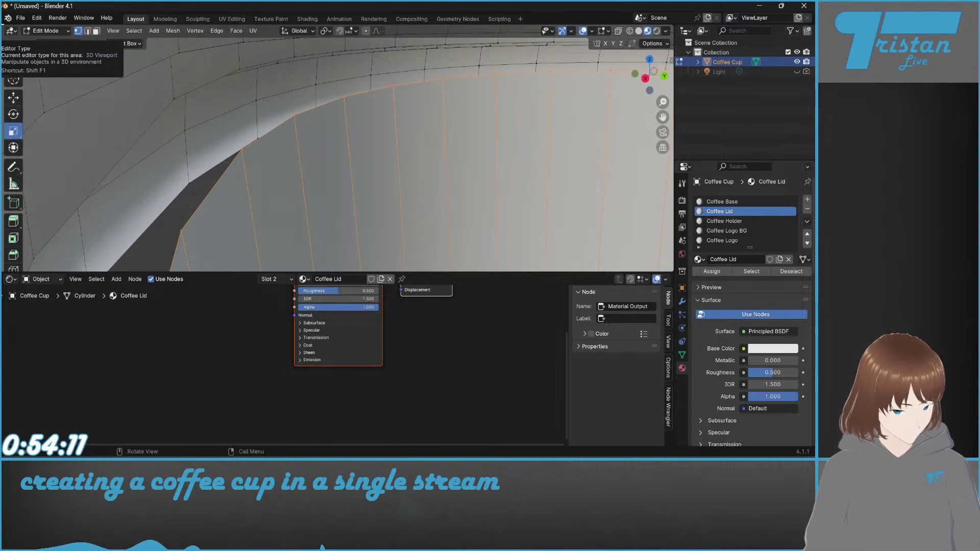
pyautogui.moveTo(4, 29); pyautogui.dragTo(274, 69)
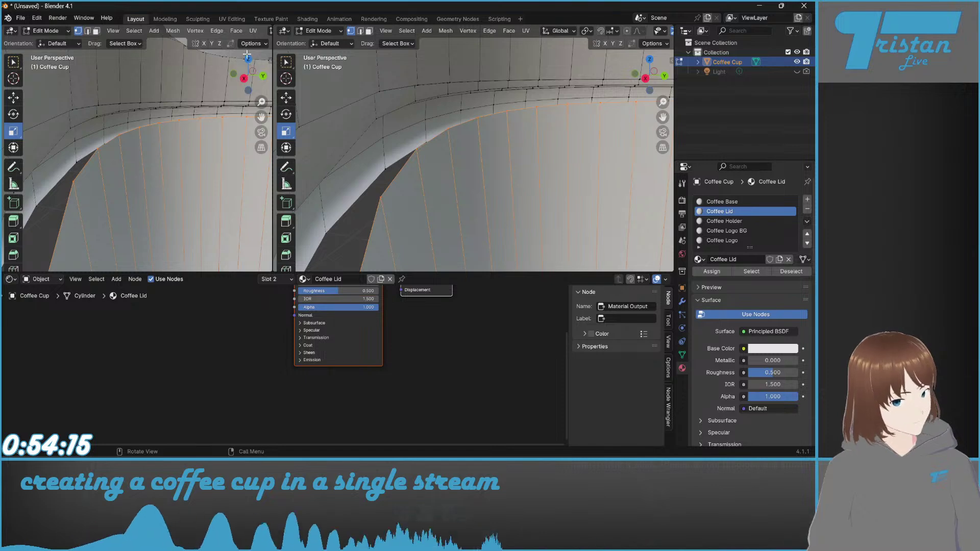
pyautogui.press('KP_7')
pyautogui.scroll(-8, 145, 129)
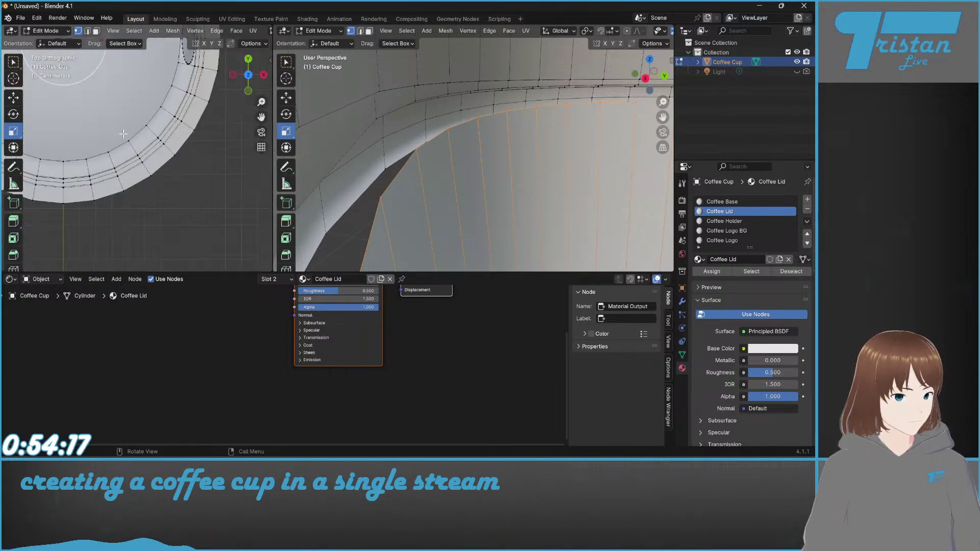
pyautogui.scroll(6, 156, 149)
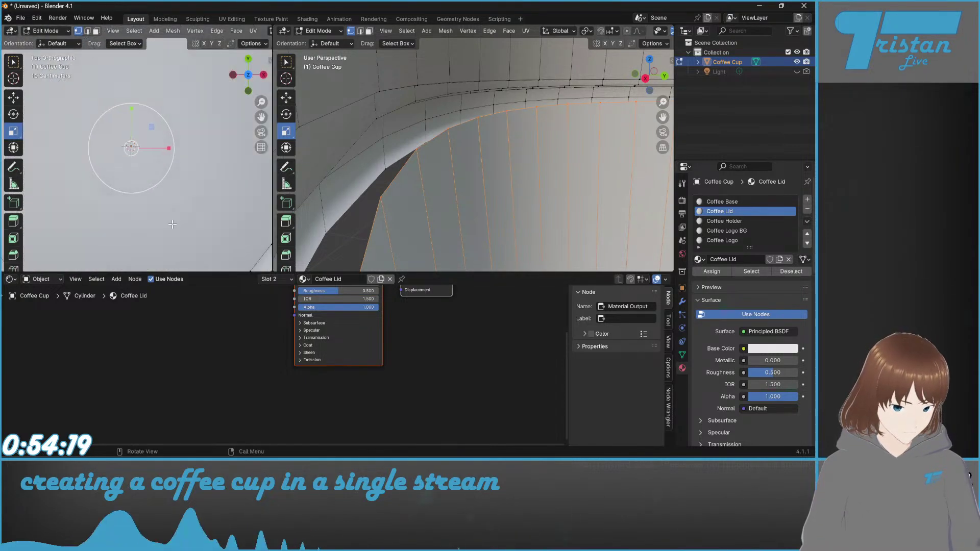
# Step: Try scaling the selected cup wall along X by a factor of 1.055 to close its gap with the lid
pyautogui.moveTo(516, 171); pyautogui.dragTo(585, 261, button='middle')
pyautogui.keyDown('shift'); pyautogui.moveTo(585, 260); pyautogui.dragTo(488, 168, button='middle'); pyautogui.keyUp('shift')
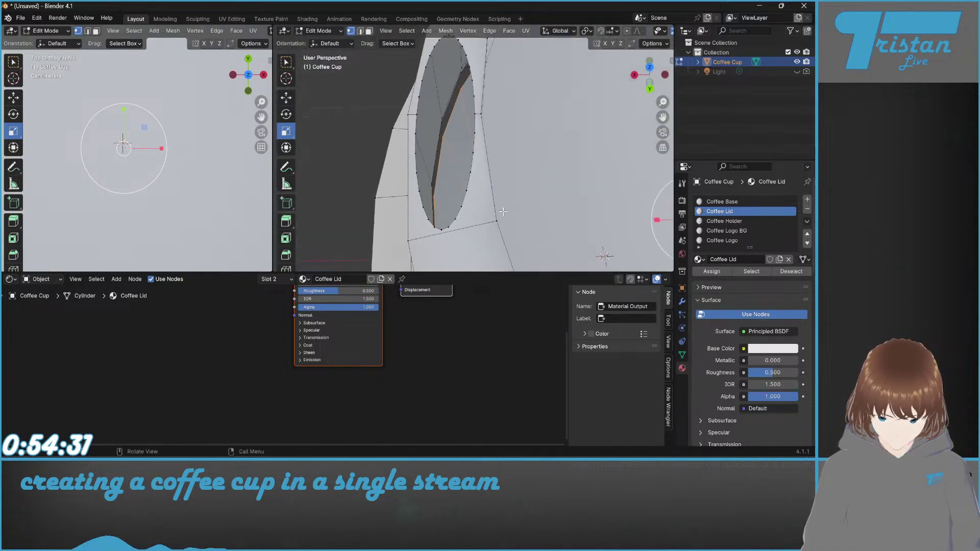
pyautogui.scroll(4, 462, 216)
pyautogui.moveTo(462, 215); pyautogui.dragTo(475, 153, button='middle')
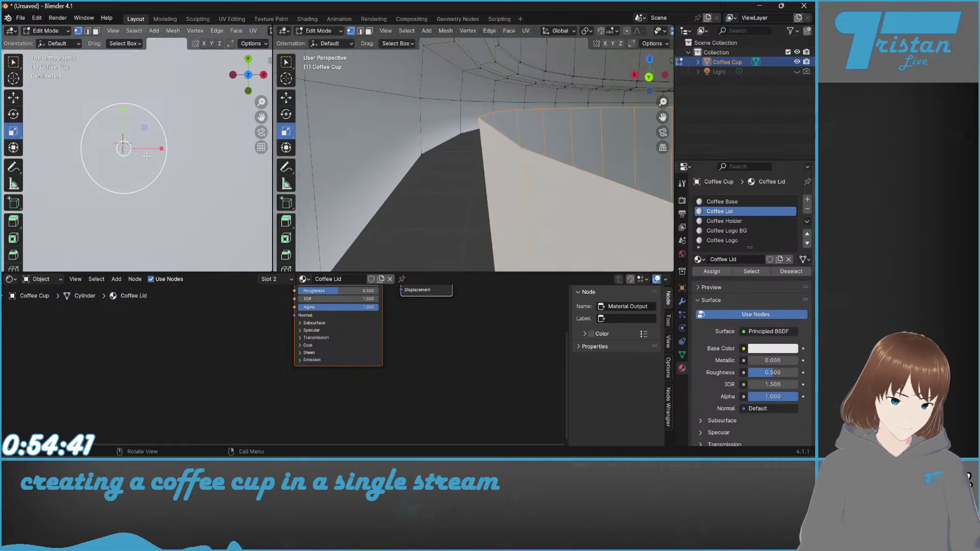
pyautogui.moveTo(161, 147); pyautogui.dragTo(163, 148)
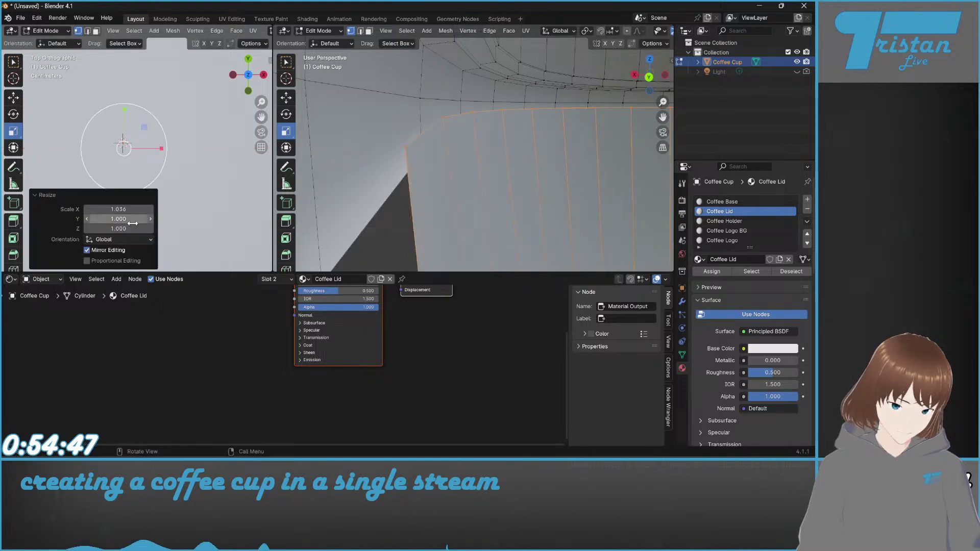
pyautogui.moveTo(125, 212); pyautogui.dragTo(96, 222)
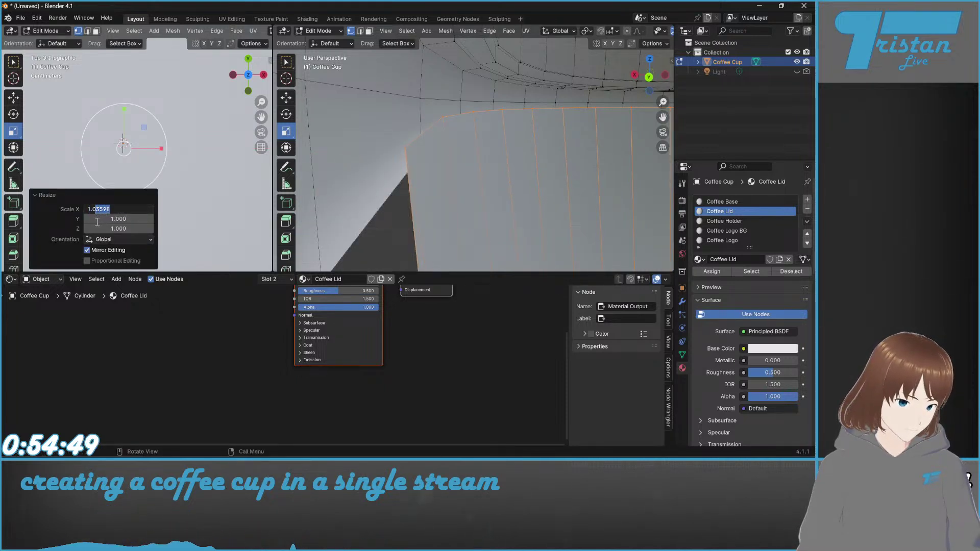
pyautogui.write('4')
pyautogui.press('Return')
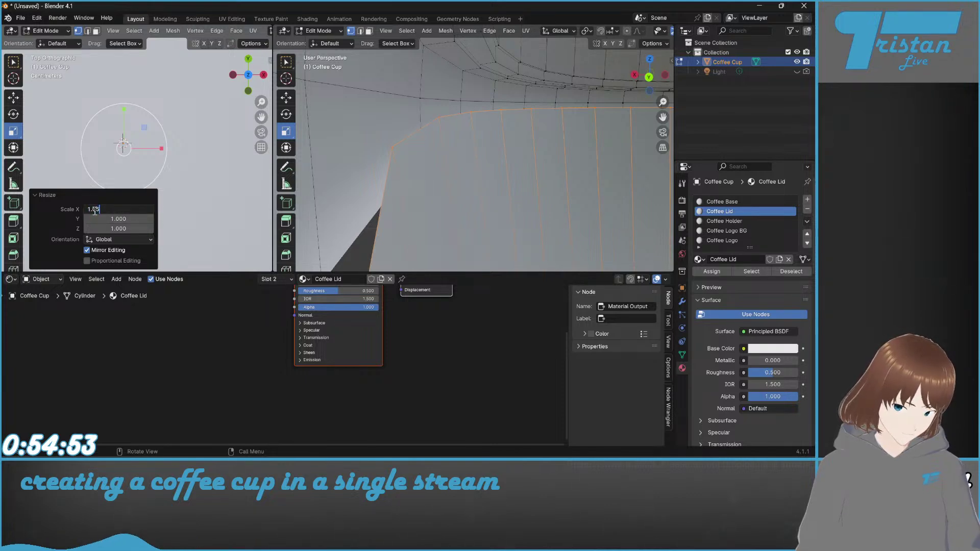
pyautogui.press('Return')
pyautogui.scroll(-3, 396, 168)
pyautogui.moveTo(97, 209); pyautogui.dragTo(102, 210)
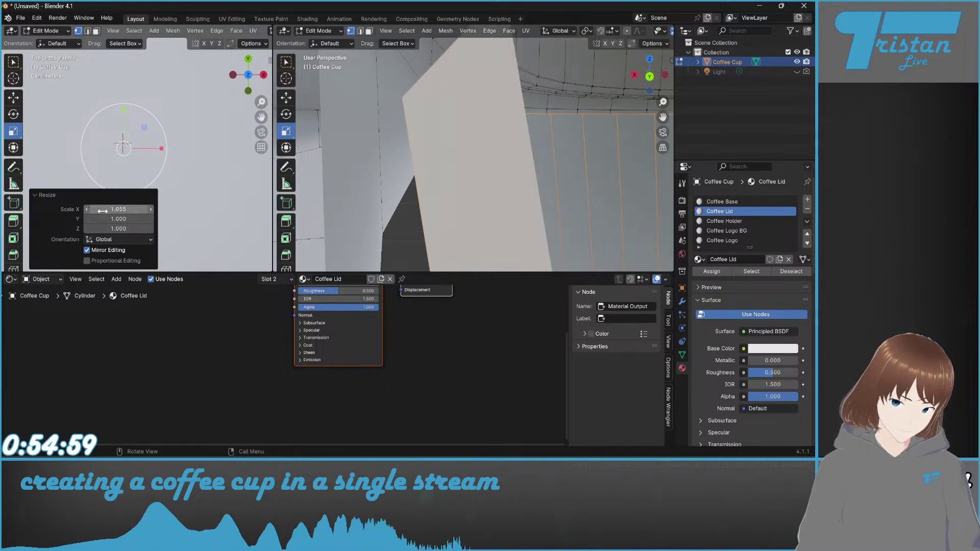
# Step: Set the X scale factor of the cup wall resize to 1.057
pyautogui.scroll(5, 468, 188)
pyautogui.scroll(-4, 480, 189)
pyautogui.scroll(-3, 495, 197)
pyautogui.click(142, 207)
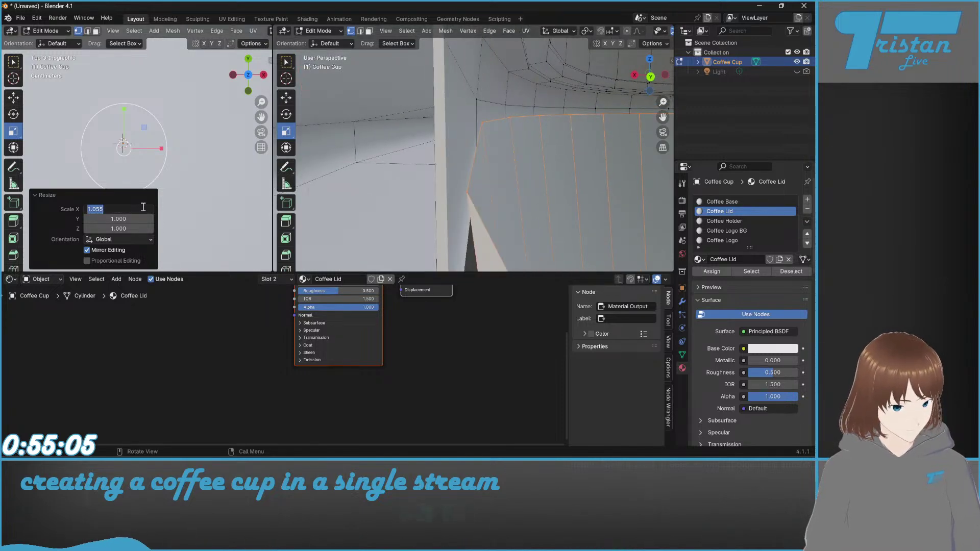
pyautogui.press('BackSpace')
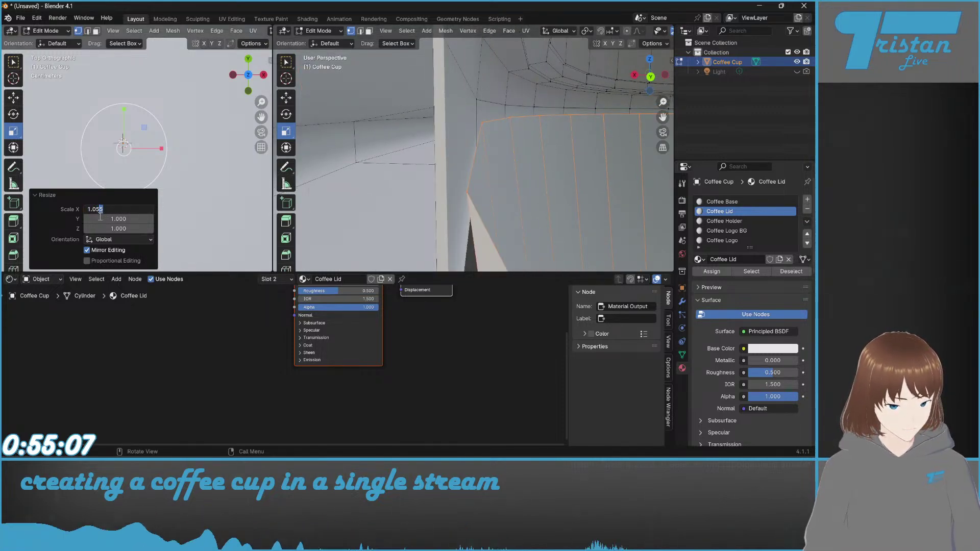
pyautogui.write('7')
pyautogui.press('Return')
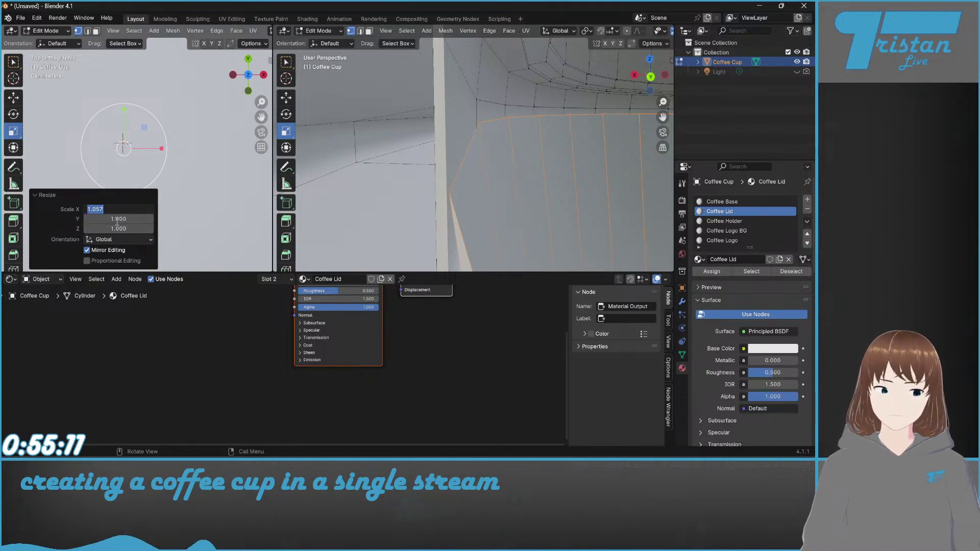
# Step: Set the X scale factor of the cup wall resize to 1.058 and examine the fit against the lid
pyautogui.write('7')
pyautogui.press('Return')
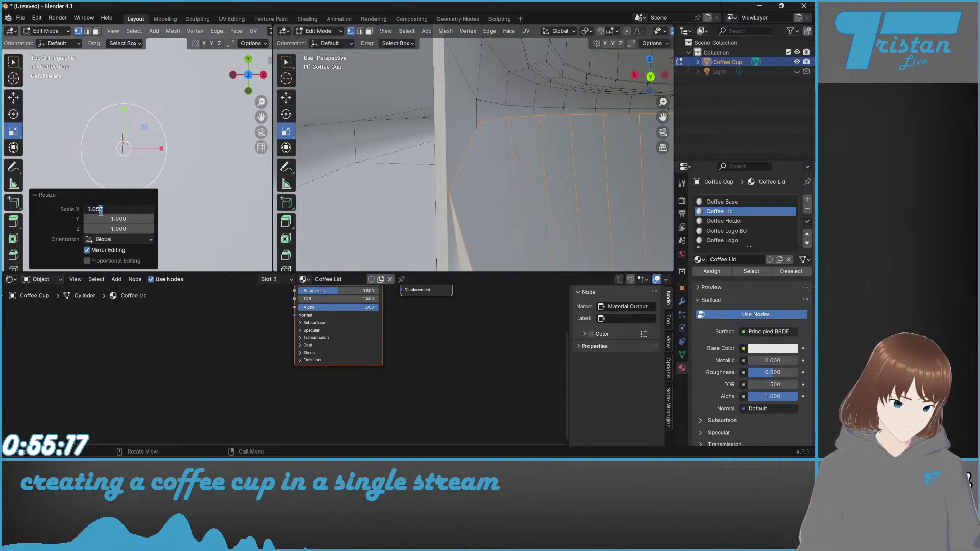
pyautogui.write('8')
pyautogui.press('Return')
pyautogui.moveTo(530, 178); pyautogui.dragTo(531, 168, button='middle')
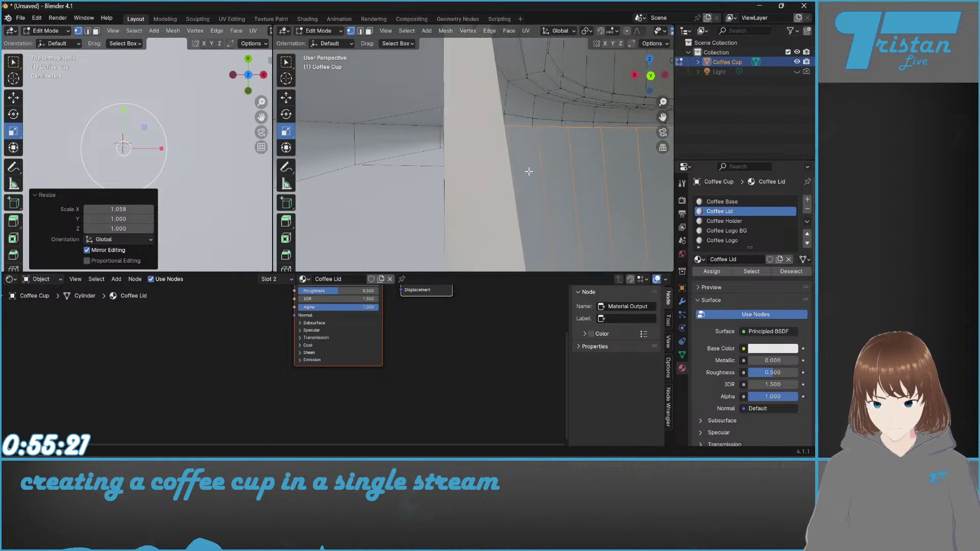
# Step: Try an X scale factor of 1.059 on the cup wall, and undo the resize
pyautogui.click(118, 209)
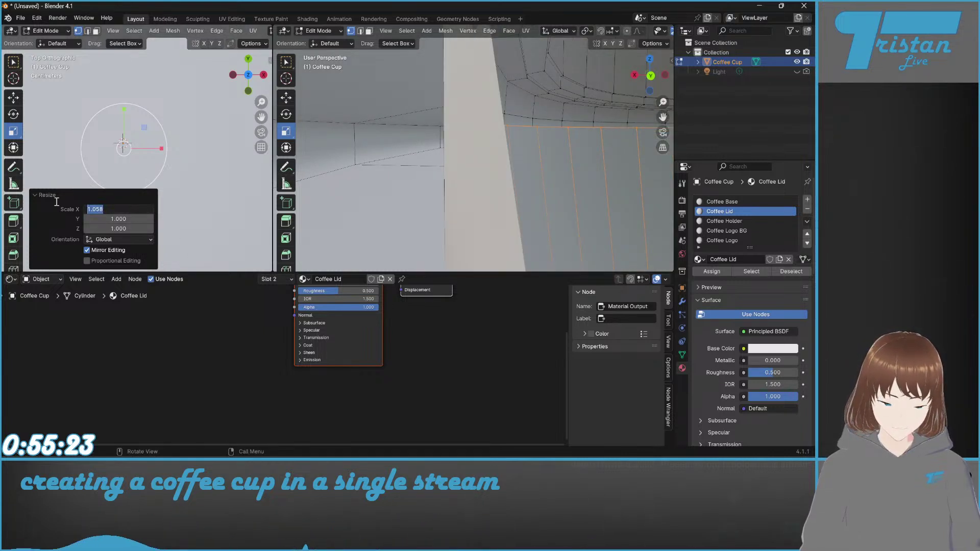
pyautogui.moveTo(99, 214); pyautogui.dragTo(96, 214)
pyautogui.write('6')
pyautogui.press('Return')
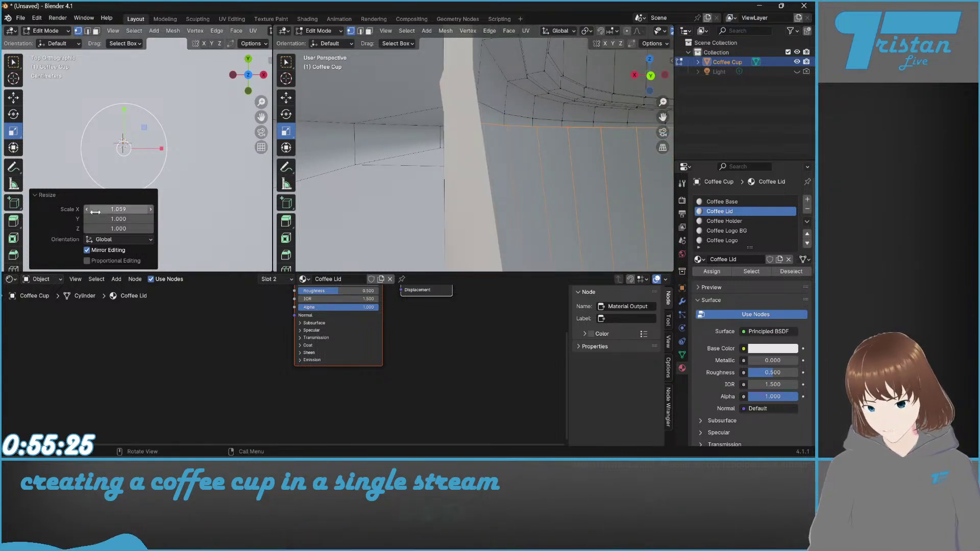
pyautogui.hotkey('ctrl', 'z')
pyautogui.scroll(-1, 436, 124)
pyautogui.scroll(-3, 608, 189)
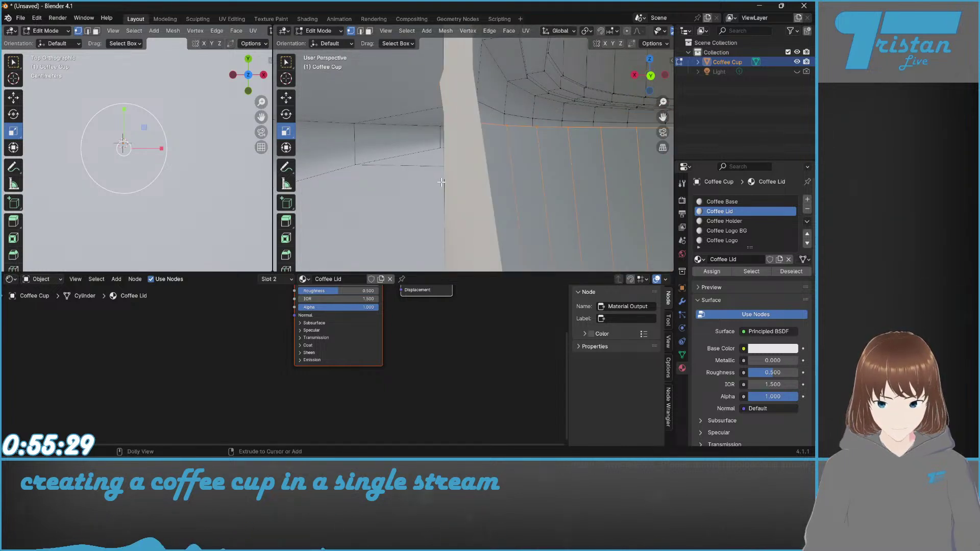
pyautogui.scroll(3, 442, 182)
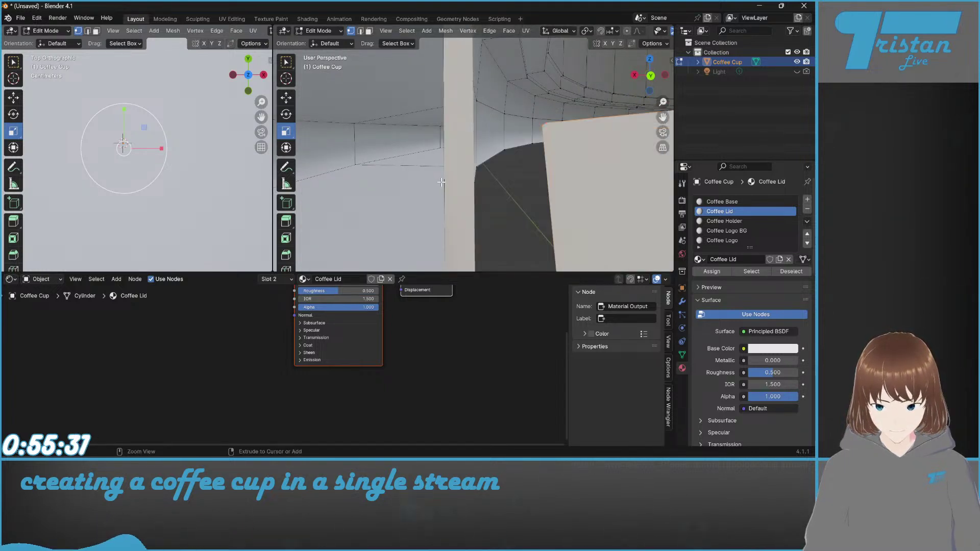
# Step: Scale the selected cup wall by 1.058 on both the X and Y axes
pyautogui.moveTo(165, 148); pyautogui.dragTo(168, 148)
pyautogui.click(105, 209)
pyautogui.moveTo(106, 200); pyautogui.dragTo(95, 203)
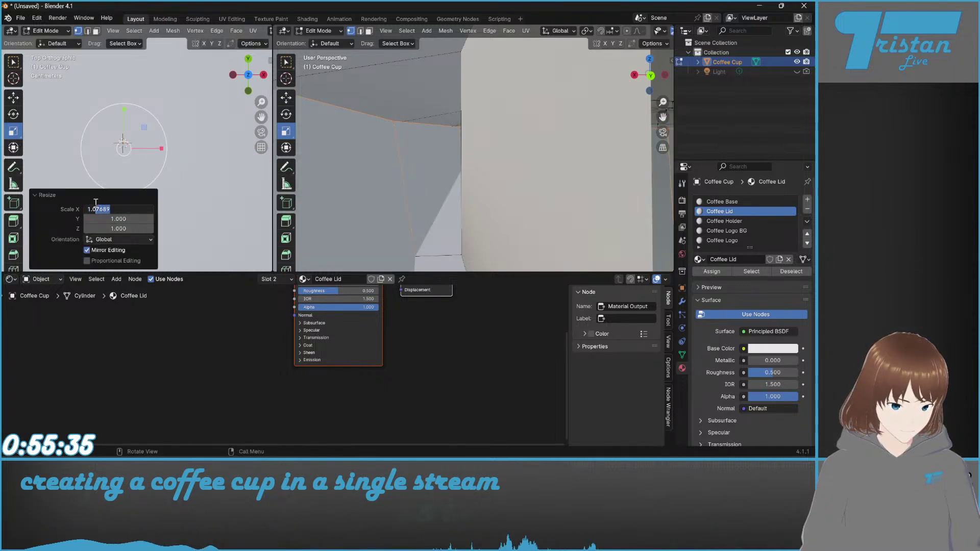
pyautogui.write('058')
pyautogui.press('Return')
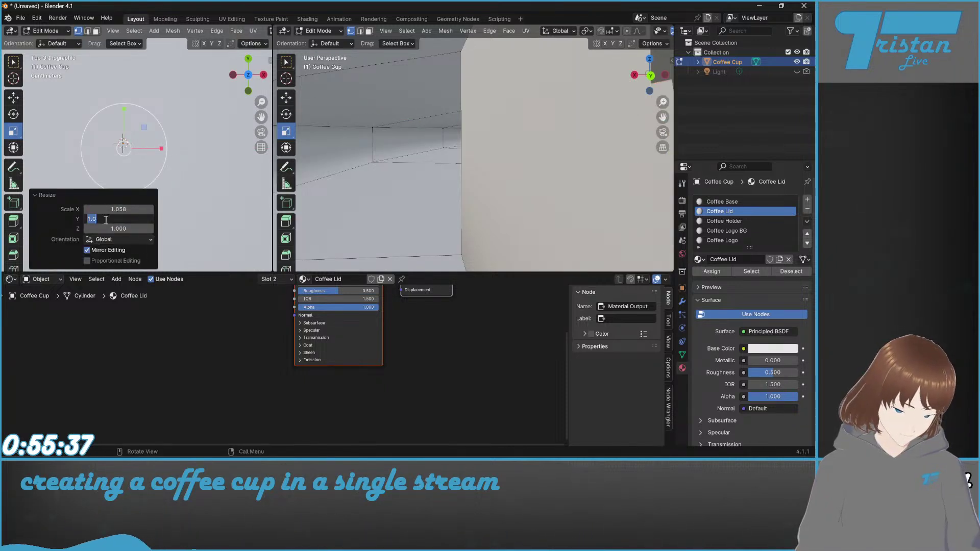
pyautogui.click(106, 219)
pyautogui.write('1.058')
pyautogui.press('Return')
# Step: Check the resized cup wall from inside and outside the cup, and clear the selection
pyautogui.keyDown('shift'); pyautogui.moveTo(511, 163); pyautogui.dragTo(454, 113, button='middle'); pyautogui.keyUp('shift')
pyautogui.scroll(1, 393, 184)
pyautogui.keyDown('alt'); pyautogui.scroll(1, 385, 150); pyautogui.keyUp('alt')
pyautogui.scroll(-3, 453, 113)
pyautogui.moveTo(529, 153); pyautogui.dragTo(544, 222, button='middle')
pyautogui.hotkey('alt', 'a')
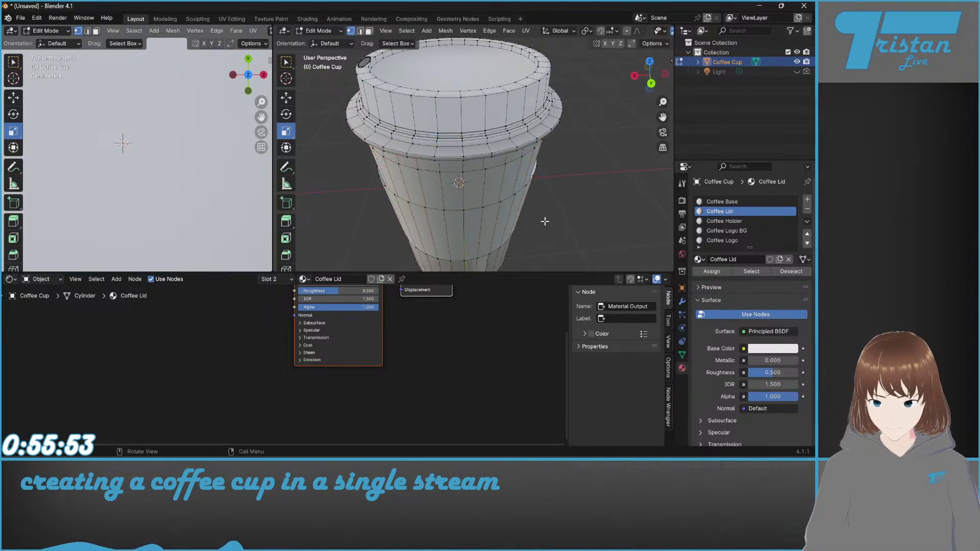
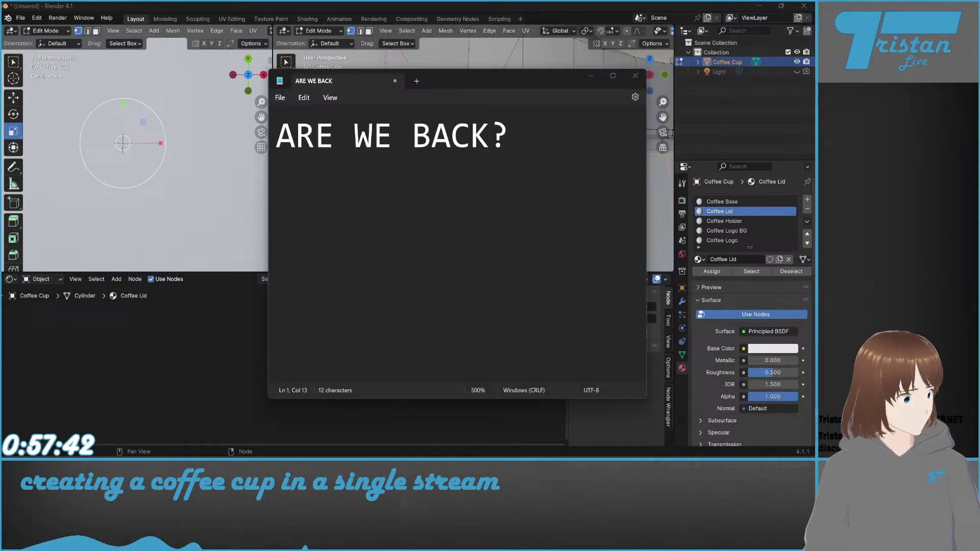
# Step: Minimize the text note window covering the Blender workspace
pyautogui.press('super+d')
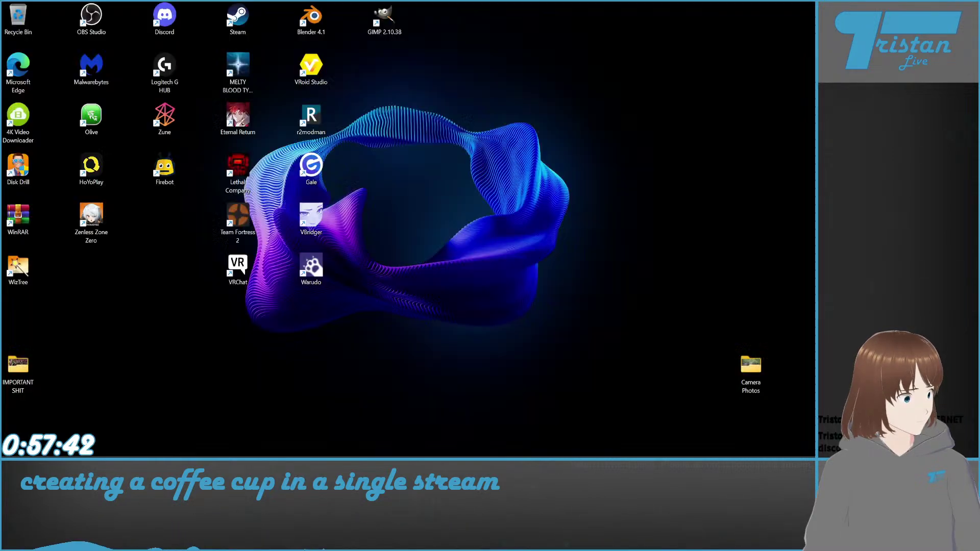
pyautogui.press('super+d')
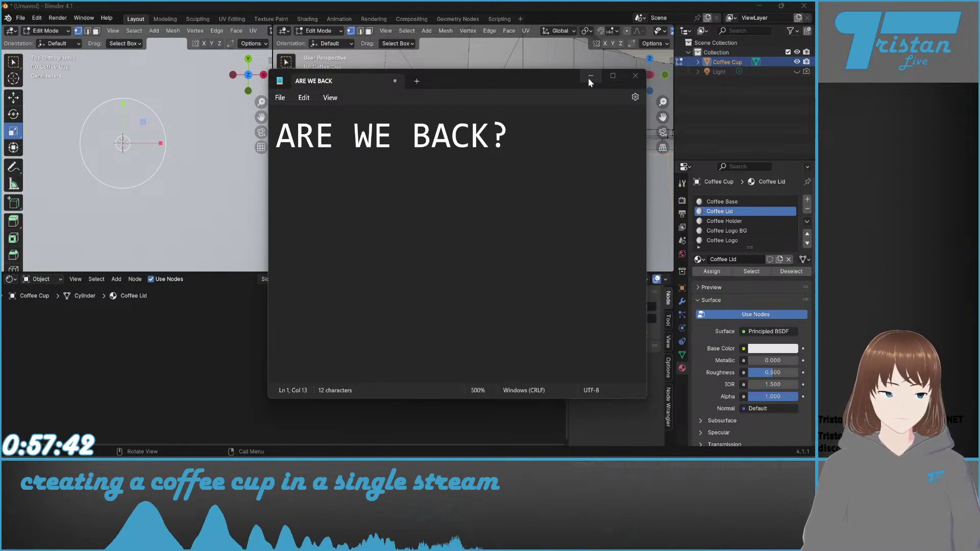
pyautogui.click(590, 76)
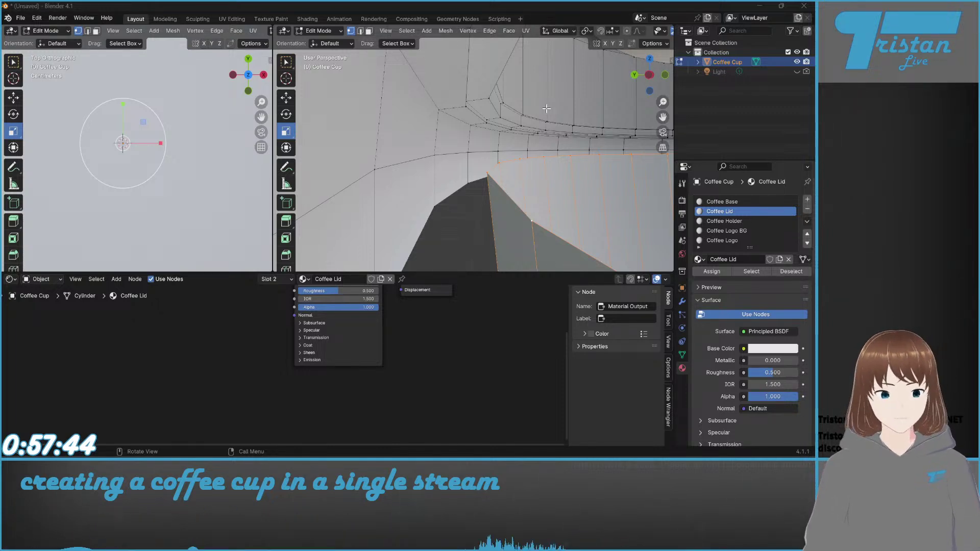
# Step: Try resizing the selected cup wall along X with factors of 1.085 and 1.025
pyautogui.scroll(-1, 536, 129)
pyautogui.scroll(1, 520, 170)
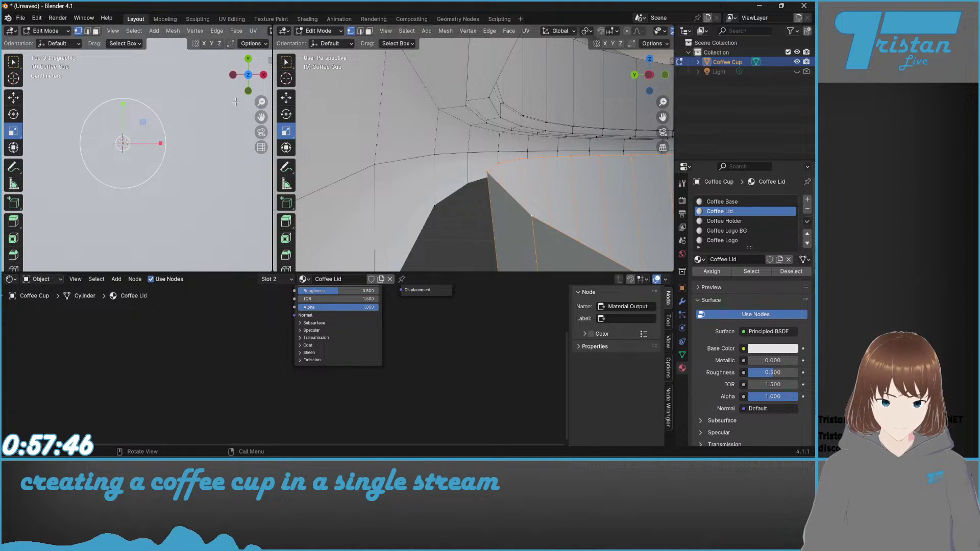
pyautogui.moveTo(160, 143); pyautogui.dragTo(160, 143)
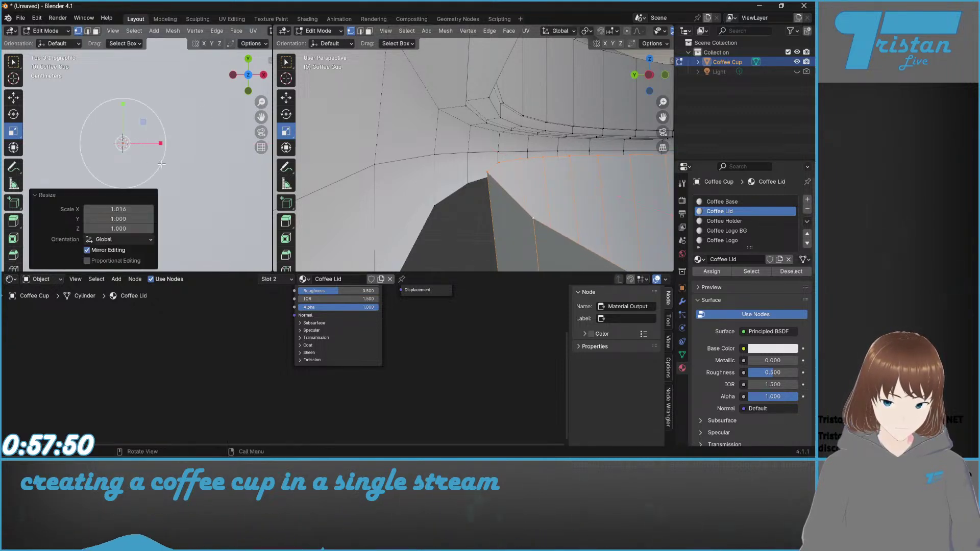
pyautogui.click(125, 213)
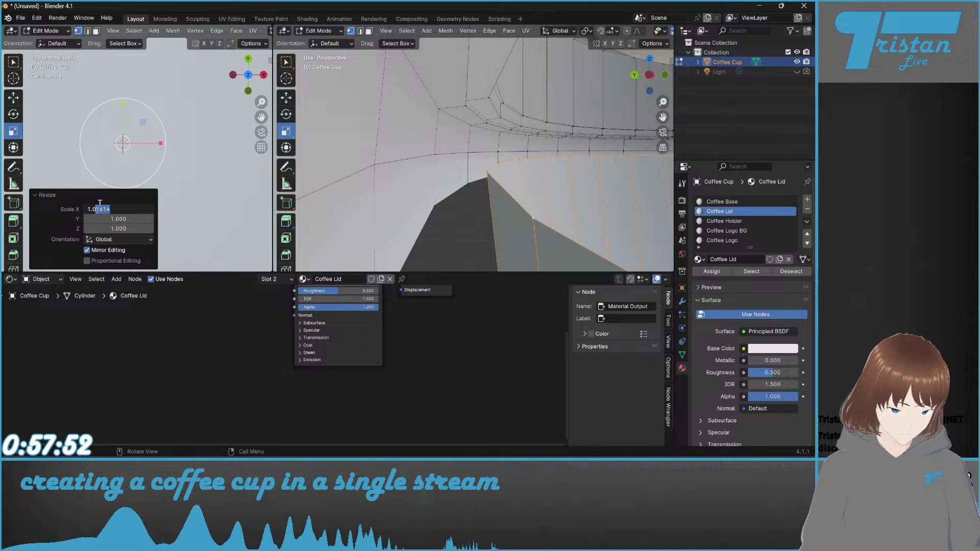
pyautogui.write('85')
pyautogui.press('Return')
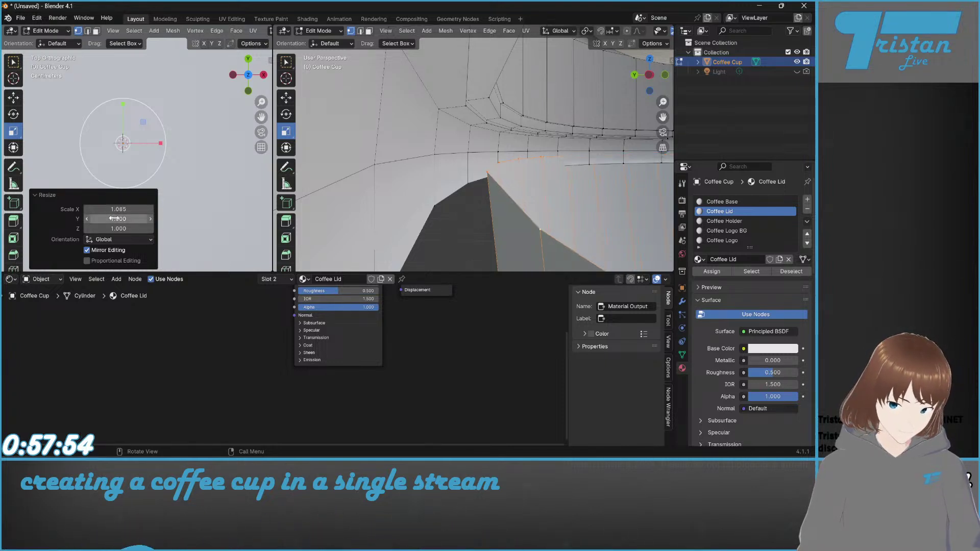
pyautogui.moveTo(89, 214); pyautogui.dragTo(87, 213)
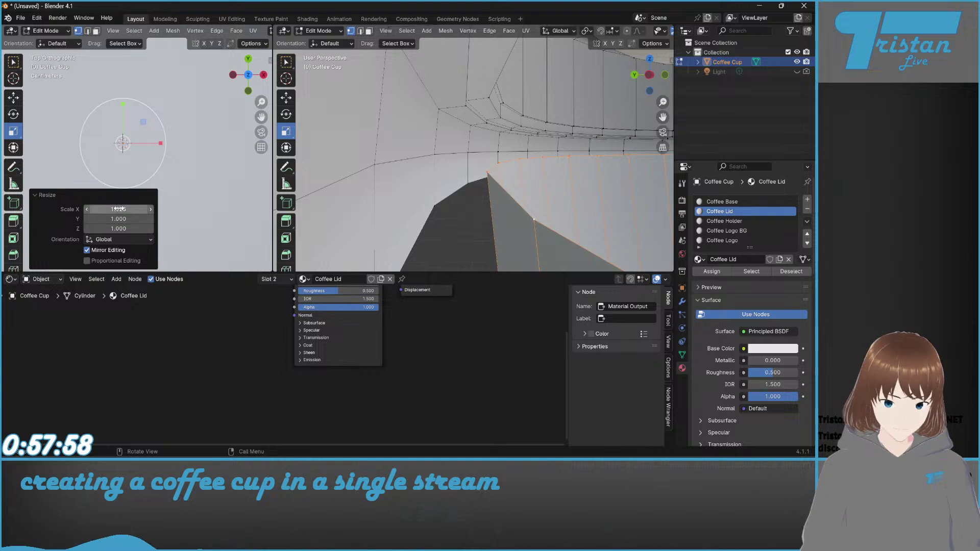
# Step: Try an X scale factor of 1.058 on the selected cup wall, and undo the resize
pyautogui.click(106, 211)
pyautogui.moveTo(104, 211); pyautogui.dragTo(96, 212)
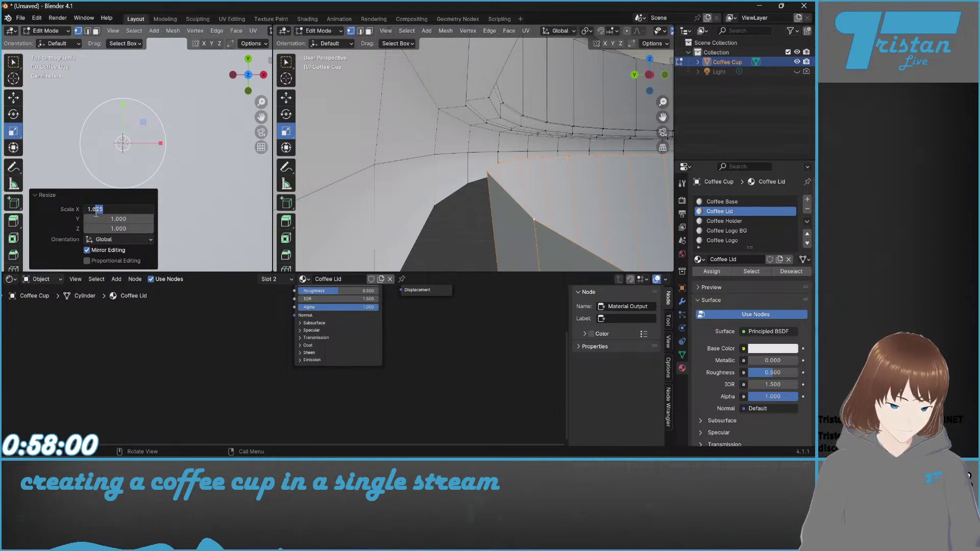
pyautogui.write('58')
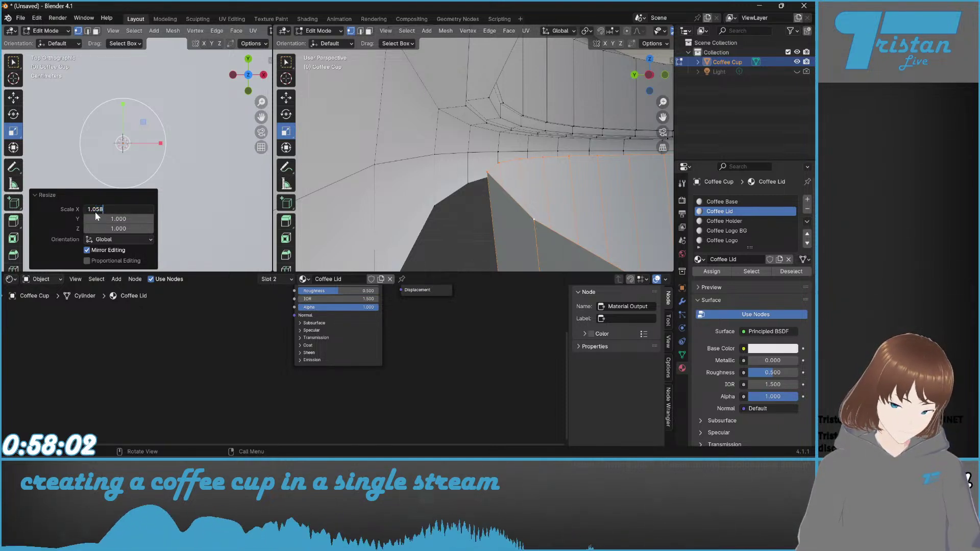
pyautogui.press('Return')
pyautogui.moveTo(569, 188); pyautogui.dragTo(376, 217, button='middle')
pyautogui.scroll(-2, 376, 217)
pyautogui.hotkey('ctrl', 'z')
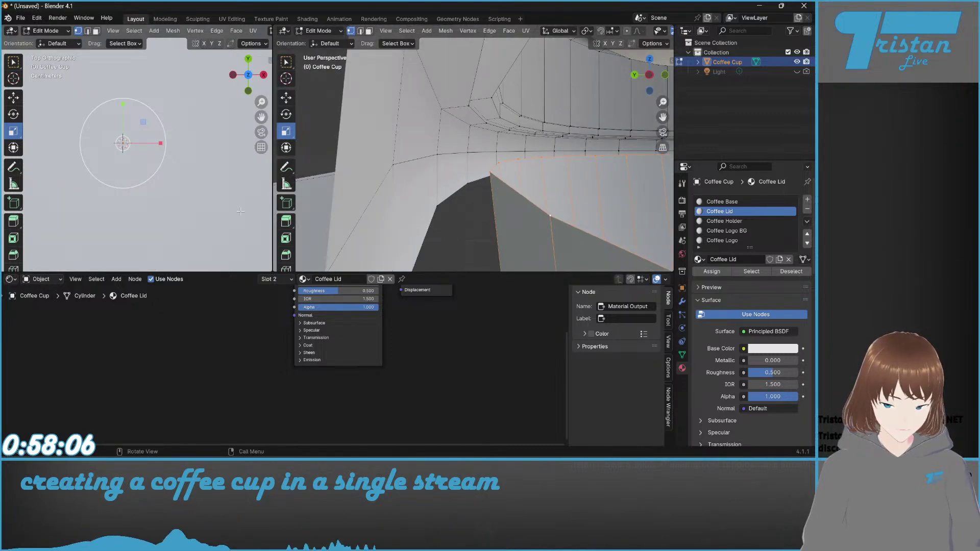
# Step: Try a Y scale factor of 1.058 on the selected cup wall, and undo the resize
pyautogui.press('s')
pyautogui.press('y')
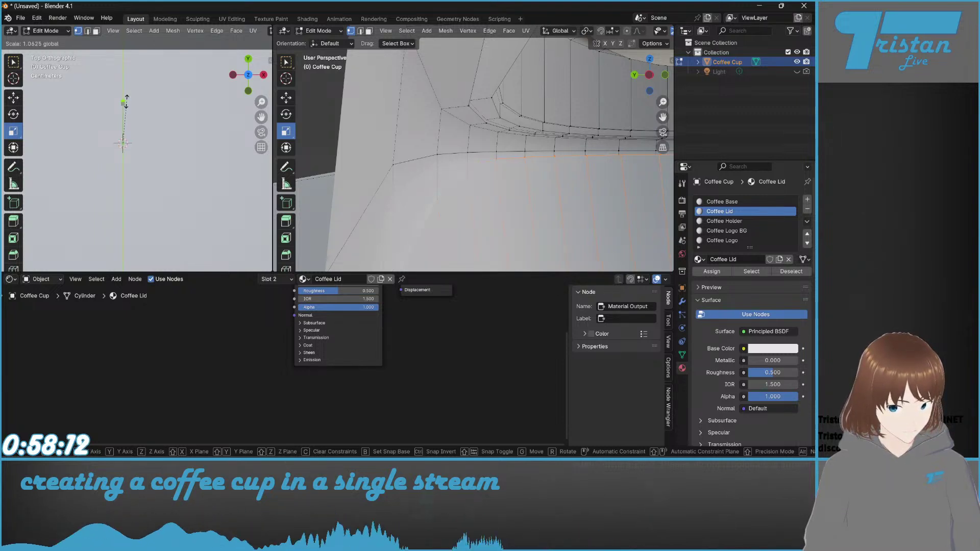
pyautogui.click(124, 100)
pyautogui.click(133, 218)
pyautogui.moveTo(132, 220); pyautogui.dragTo(95, 224)
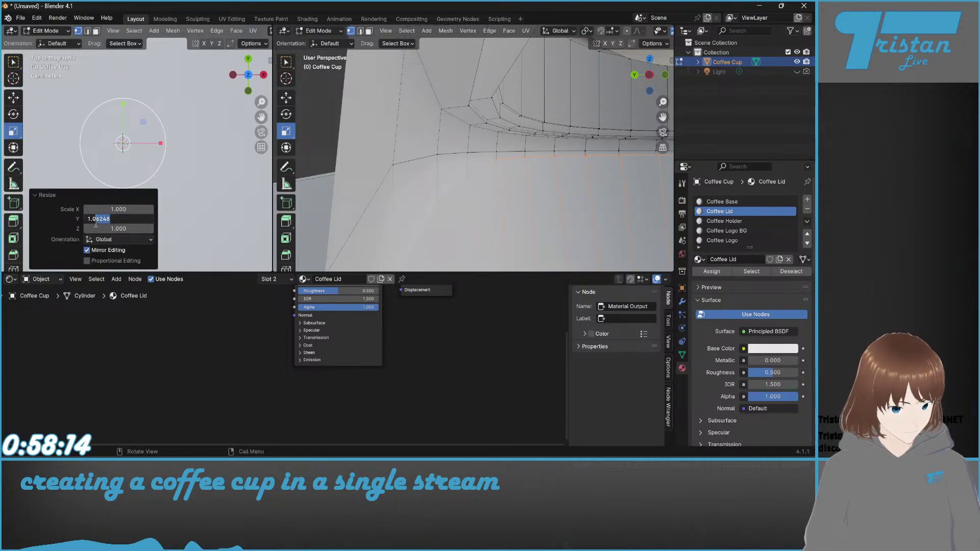
pyautogui.write('58')
pyautogui.press('Return')
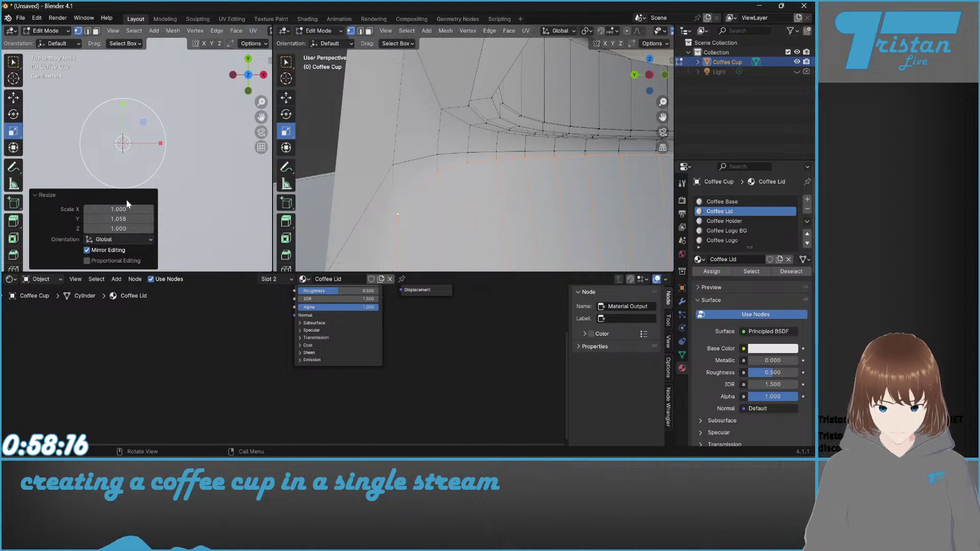
pyautogui.keyDown('shift'); pyautogui.moveTo(412, 177); pyautogui.dragTo(510, 148, button='middle'); pyautogui.keyUp('shift')
pyautogui.hotkey('ctrl', 'z')
pyautogui.hotkey('ctrl', 'z')
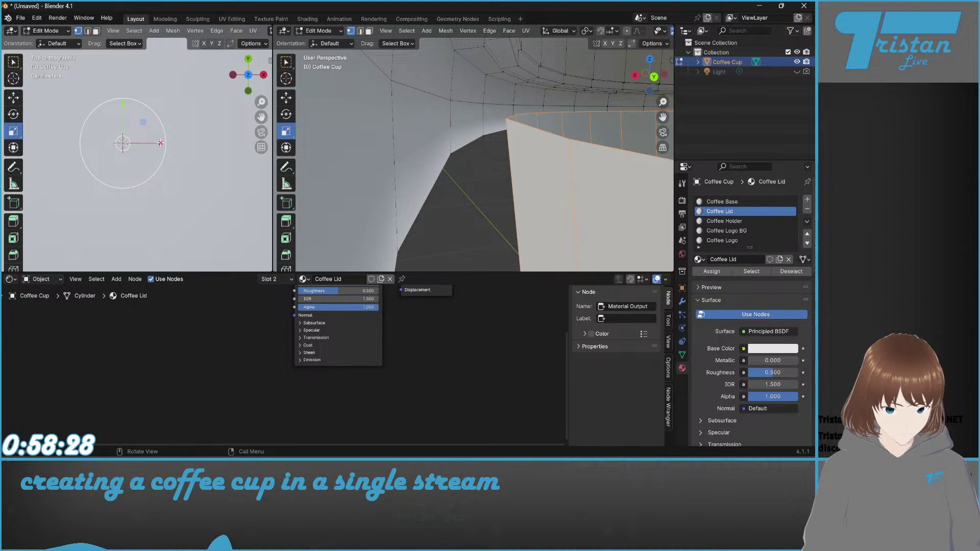
# Step: Try resizing the selected cup wall with factors of 1.058 in X and 0.058 in Y, and undo the resize
pyautogui.moveTo(160, 143); pyautogui.dragTo(162, 143)
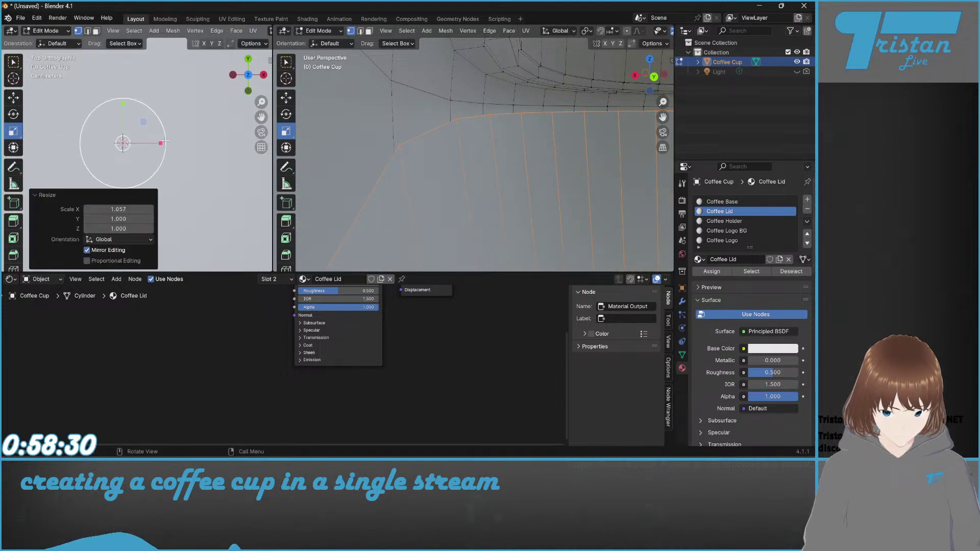
pyautogui.click(131, 209)
pyautogui.write('1.058')
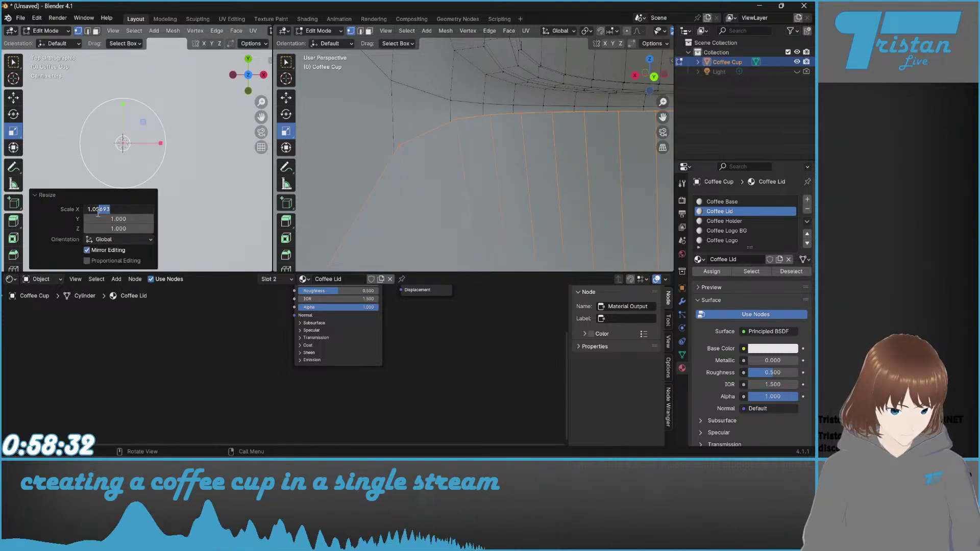
pyautogui.click(117, 219)
pyautogui.write('1.058')
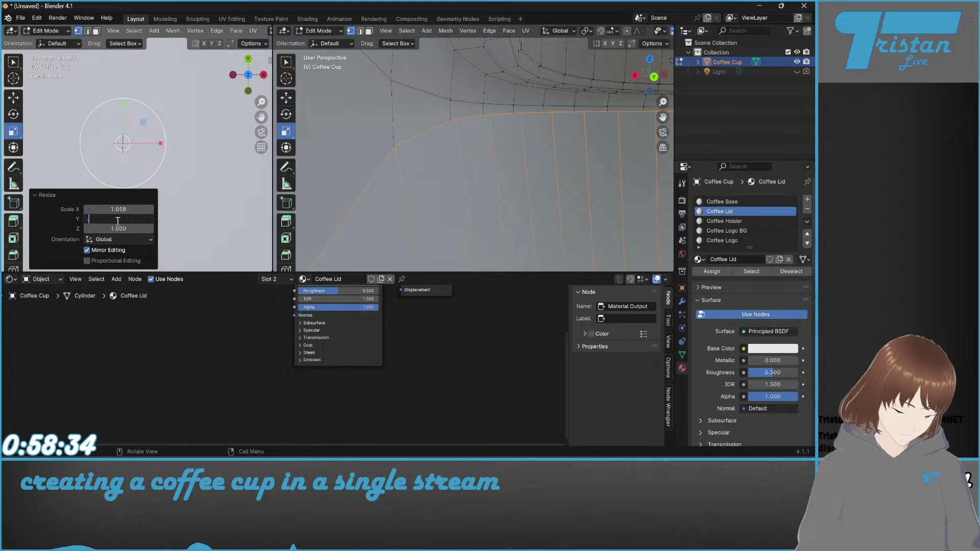
pyautogui.press('Return')
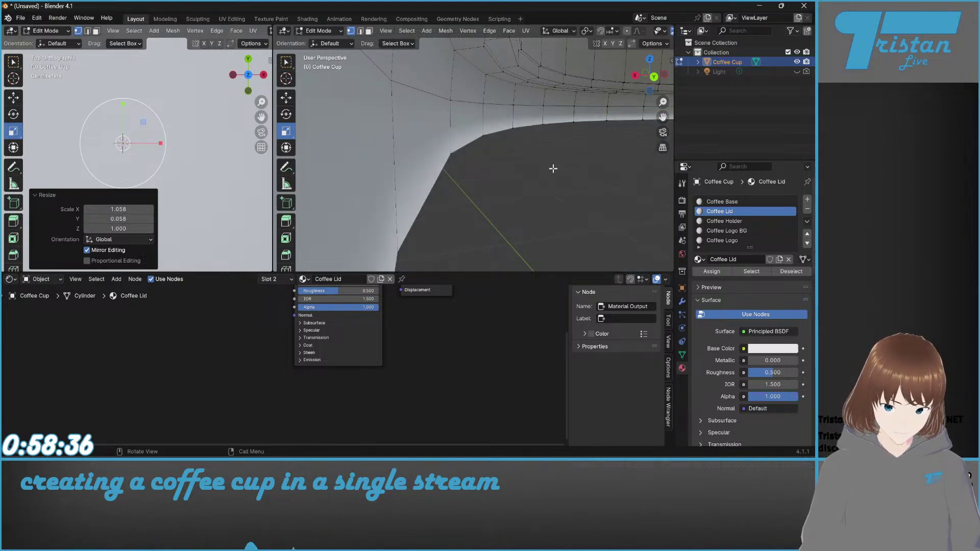
pyautogui.hotkey('ctrl', 'z')
pyautogui.hotkey('ctrl', 'z')
pyautogui.hotkey('ctrl', 'z')
pyautogui.moveTo(535, 188); pyautogui.dragTo(604, 186, button='middle')
pyautogui.hotkey('ctrl', 'z')
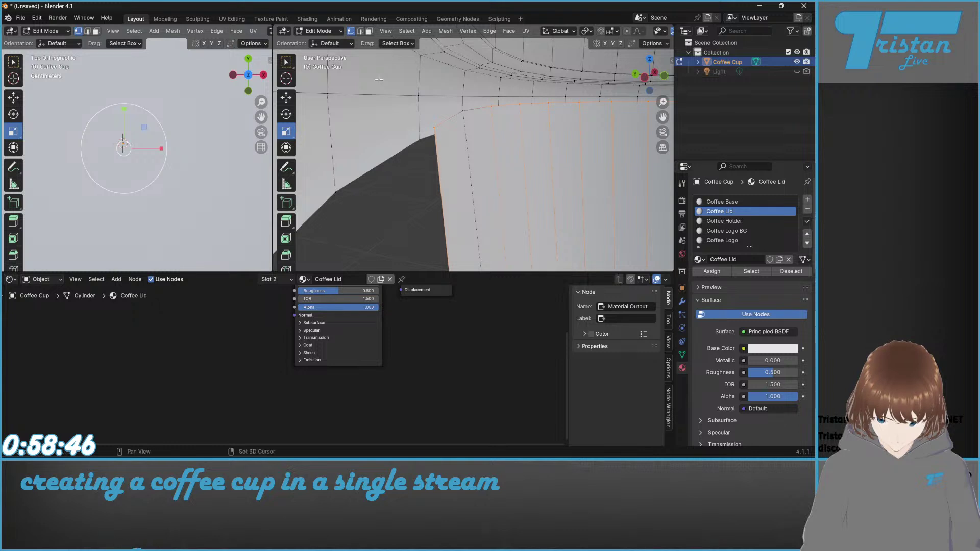
# Step: Scale the selected cup wall by 1.058 along both X and Y, keeping Z at 1.000
pyautogui.keyDown('shift'); pyautogui.moveTo(163, 150); pyautogui.dragTo(163, 145, button='middle'); pyautogui.keyUp('shift')
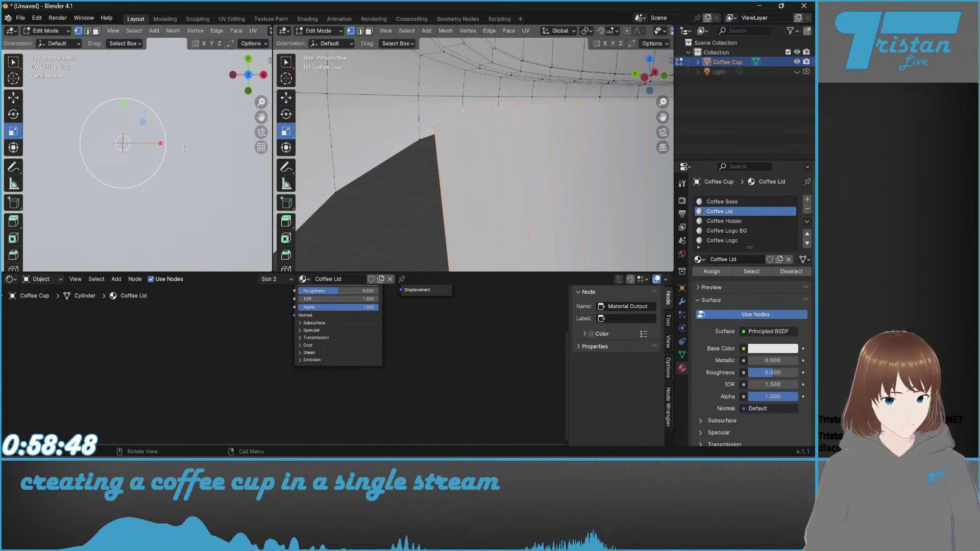
pyautogui.moveTo(163, 144); pyautogui.dragTo(165, 139)
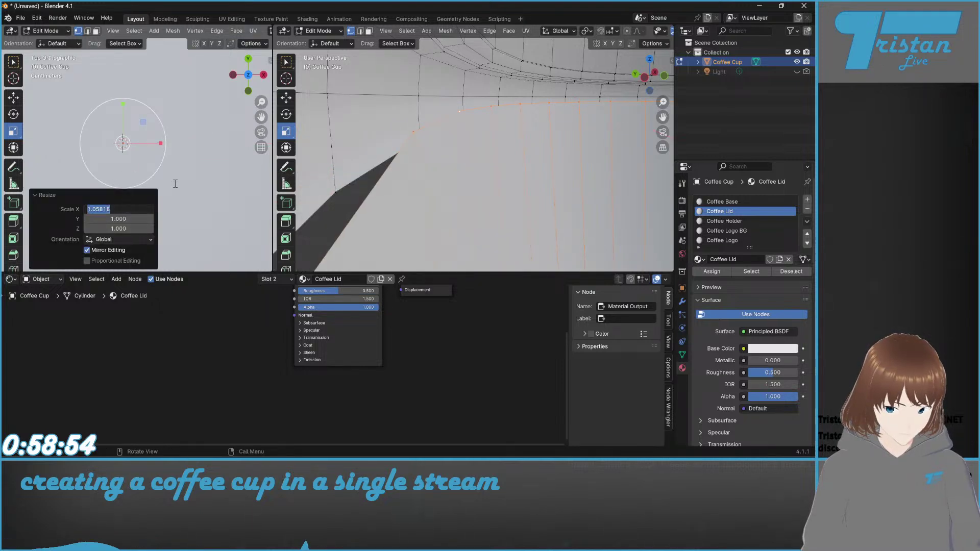
pyautogui.click(123, 218)
pyautogui.write('1.058')
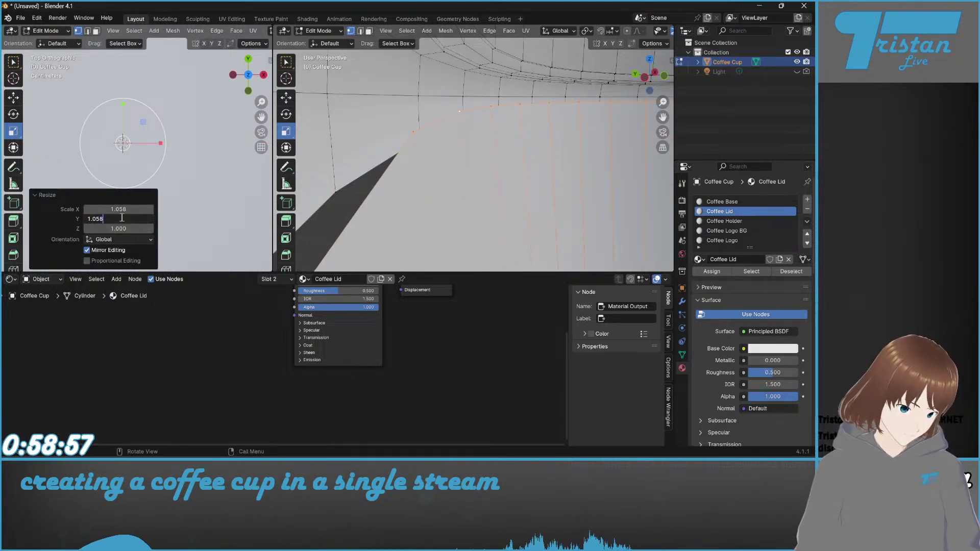
pyautogui.press('Return')
pyautogui.doubleClick(120, 210)
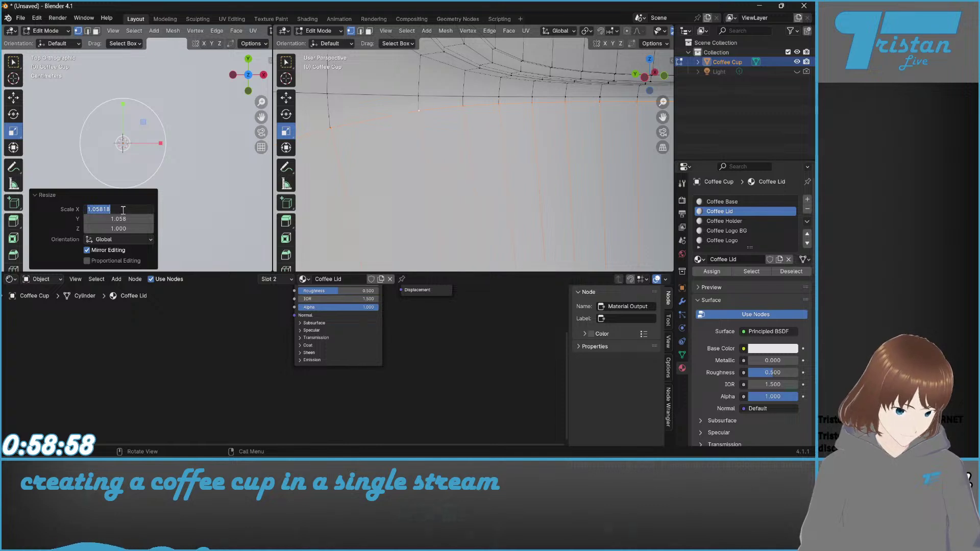
pyautogui.press('Return')
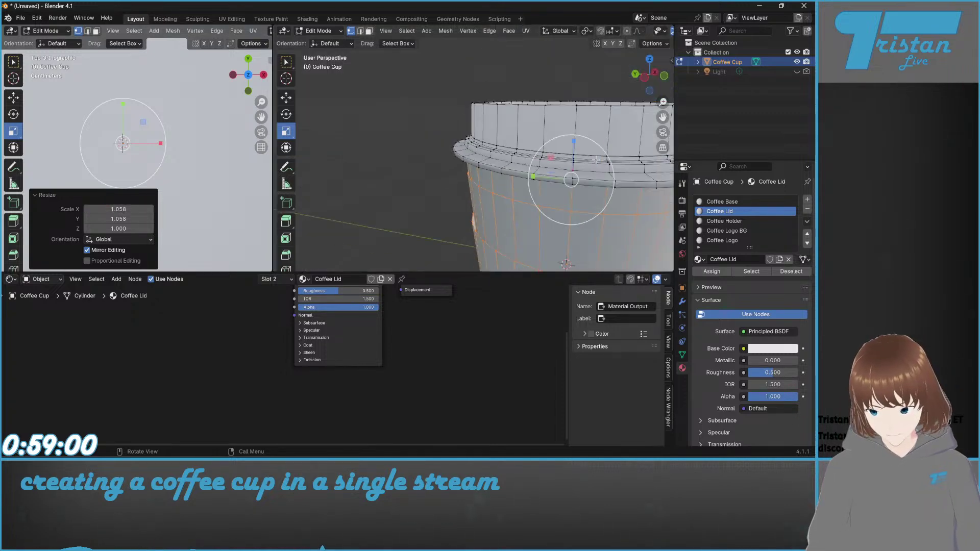
# Step: Merge the two 3D viewports into a single one and inspect the cup and lid in Object Mode
pyautogui.scroll(-5, 572, 173)
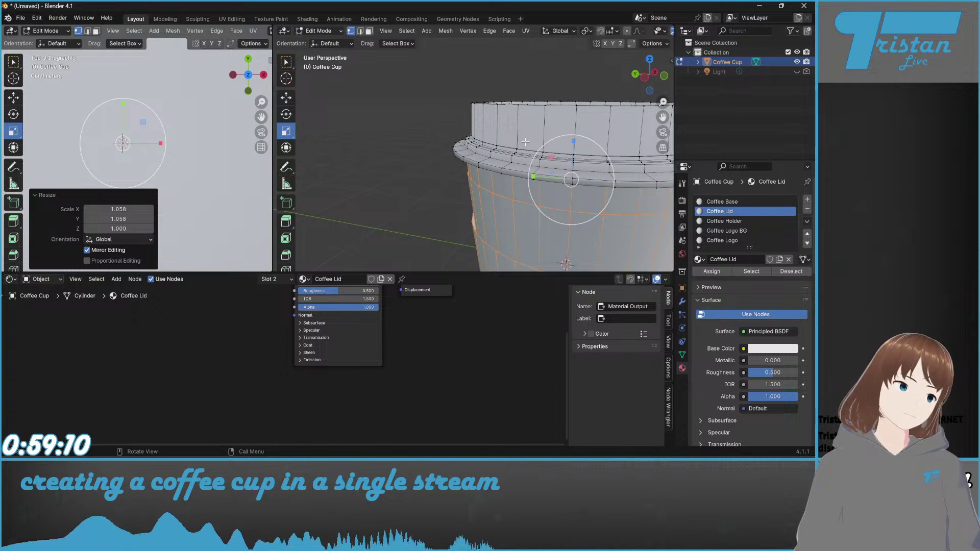
pyautogui.scroll(6, 417, 140)
pyautogui.moveTo(417, 139); pyautogui.dragTo(547, 186, button='middle')
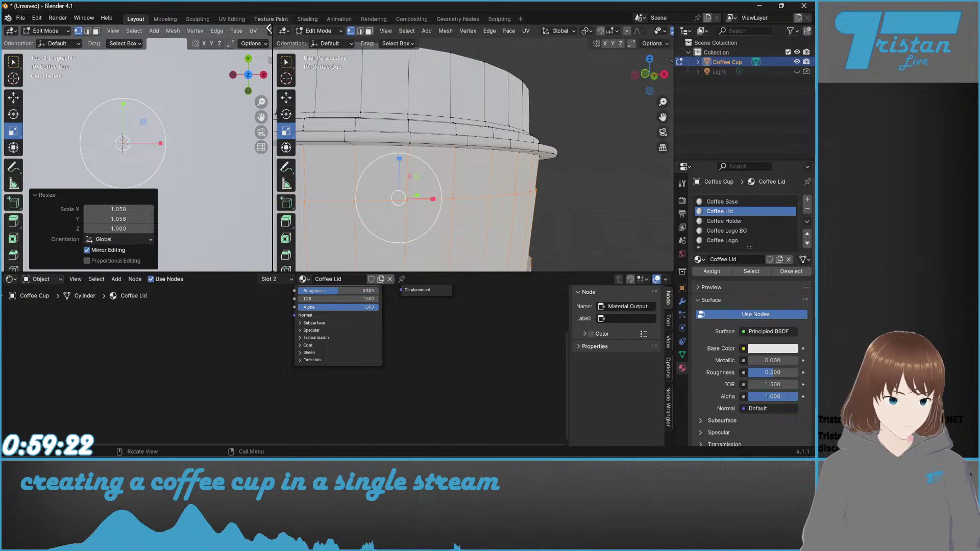
pyautogui.moveTo(275, 27); pyautogui.dragTo(224, 61)
pyautogui.scroll(-7, 295, 145)
pyautogui.keyDown('shift'); pyautogui.moveTo(295, 145); pyautogui.dragTo(399, 109, button='middle'); pyautogui.keyUp('shift')
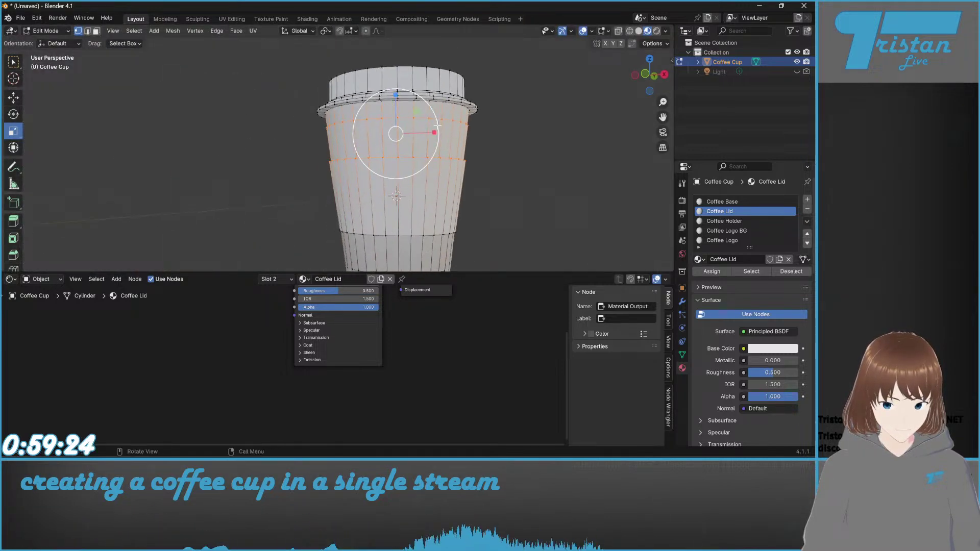
pyautogui.press('Tab')
pyautogui.scroll(3, 510, 152)
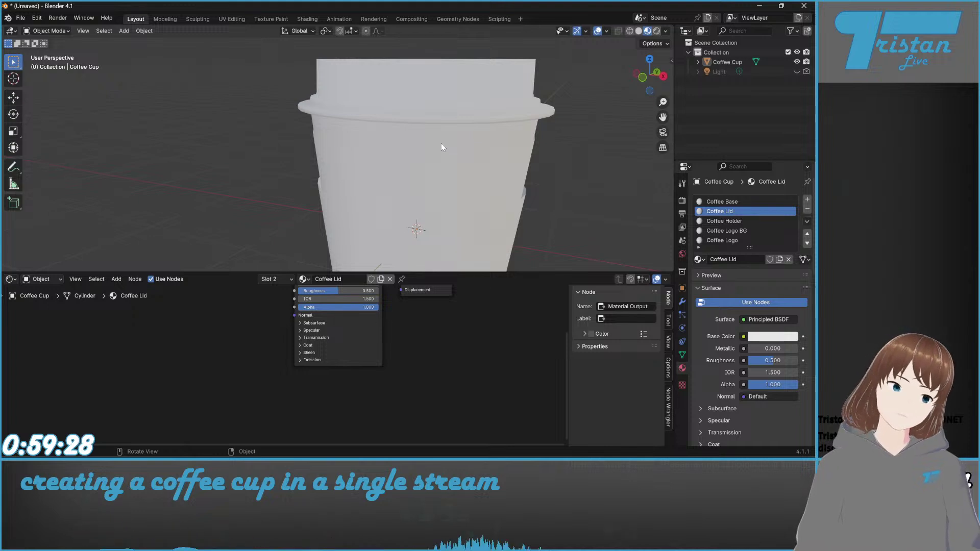
pyautogui.scroll(3, 423, 128)
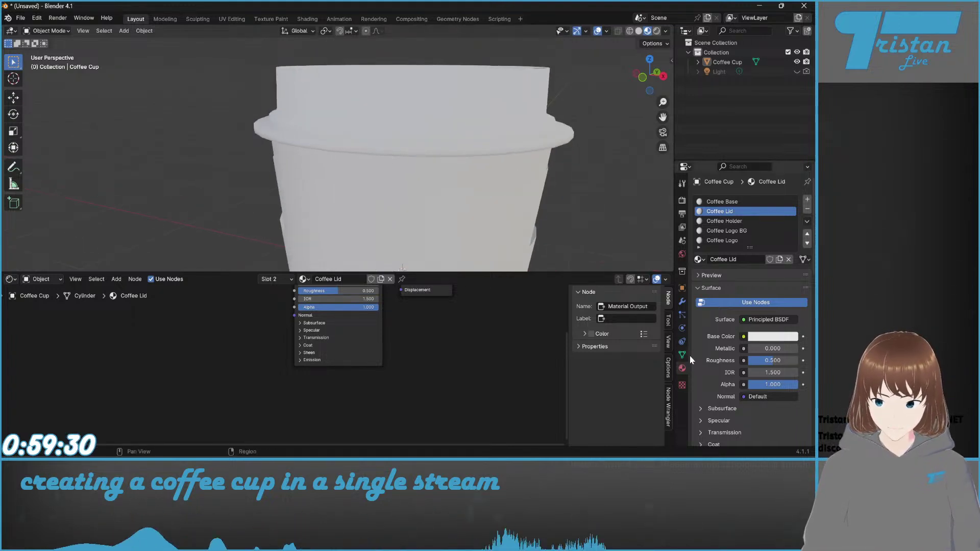
# Step: Set the Base Color of the Coffee Lid material's Principled BSDF to black, with RGB values of 0.000
pyautogui.scroll(1, 369, 330)
pyautogui.scroll(2, 368, 328)
pyautogui.moveTo(369, 328); pyautogui.dragTo(351, 397, button='middle')
pyautogui.click(359, 327)
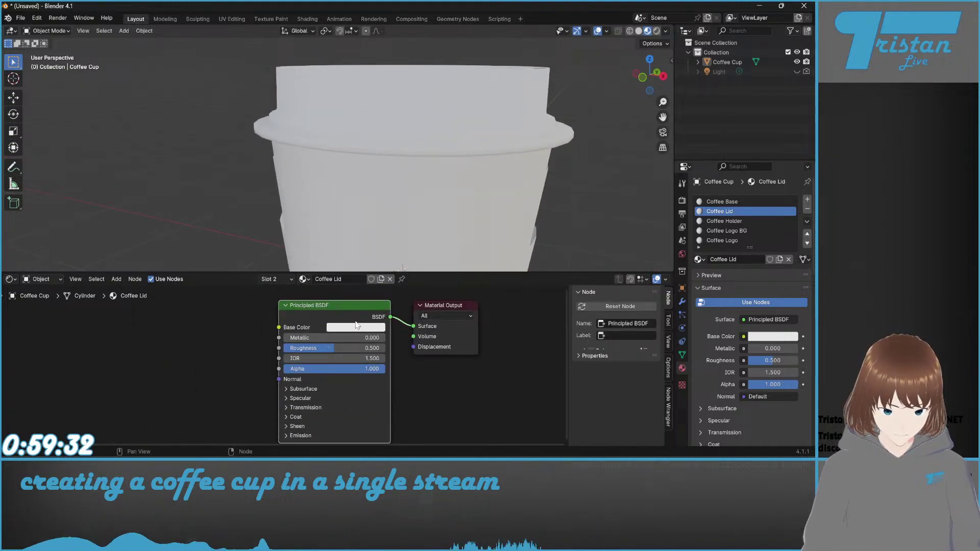
pyautogui.click(405, 248)
pyautogui.moveTo(421, 240); pyautogui.dragTo(420, 262)
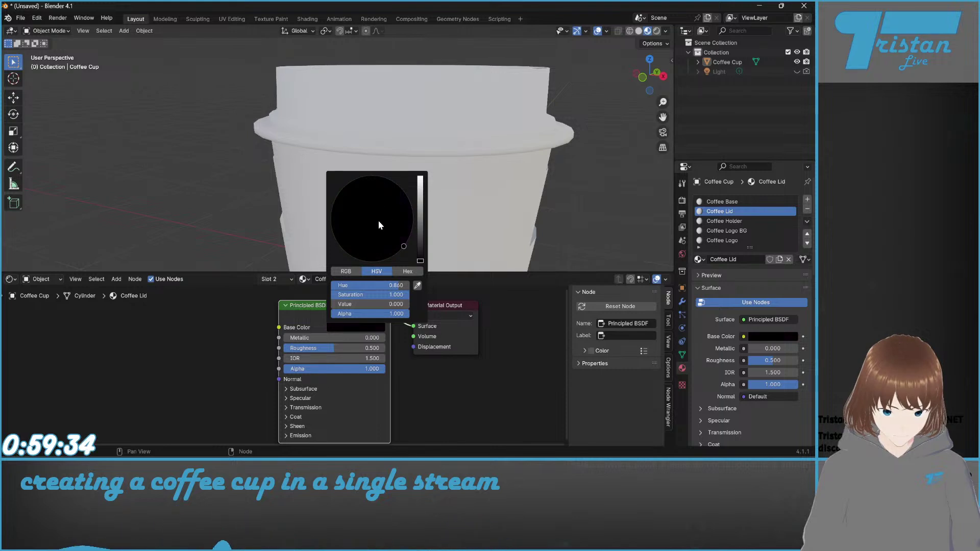
pyautogui.click(352, 272)
pyautogui.click(369, 285)
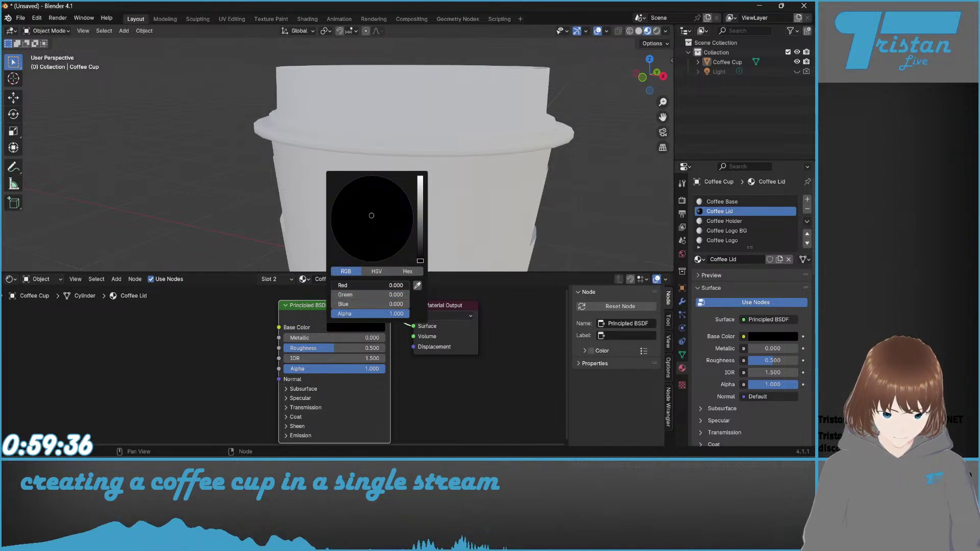
# Step: Return the cup to Edit Mode and switch to face selection
pyautogui.press('Tab')
pyautogui.scroll(3, 337, 153)
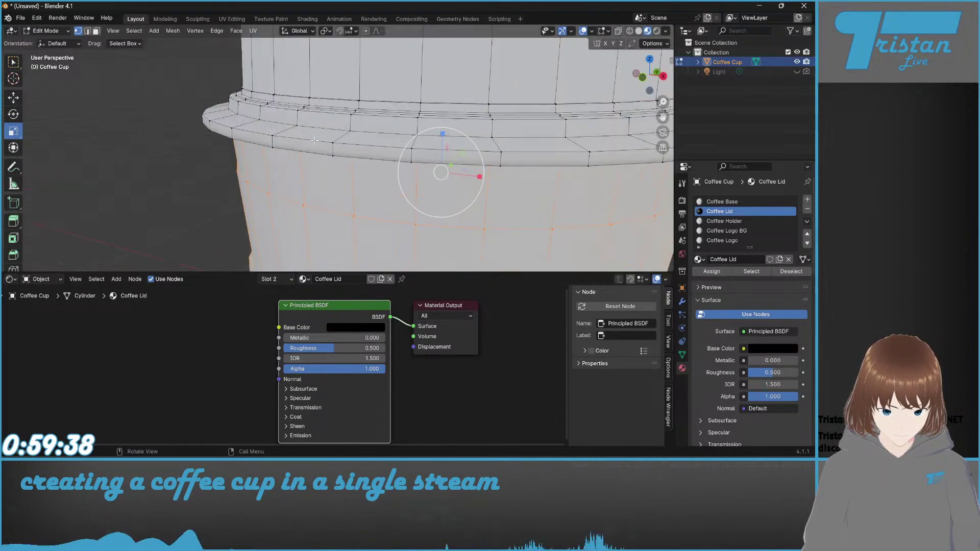
pyautogui.moveTo(337, 154); pyautogui.dragTo(282, 146, button='middle')
pyautogui.click(96, 31)
pyautogui.scroll(-3, 461, 117)
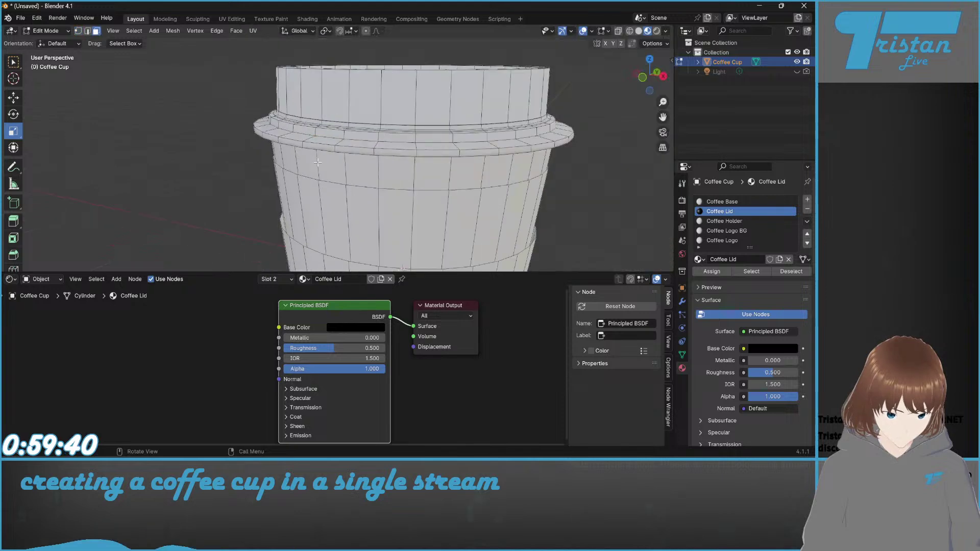
pyautogui.moveTo(461, 122); pyautogui.dragTo(478, 106, button='middle')
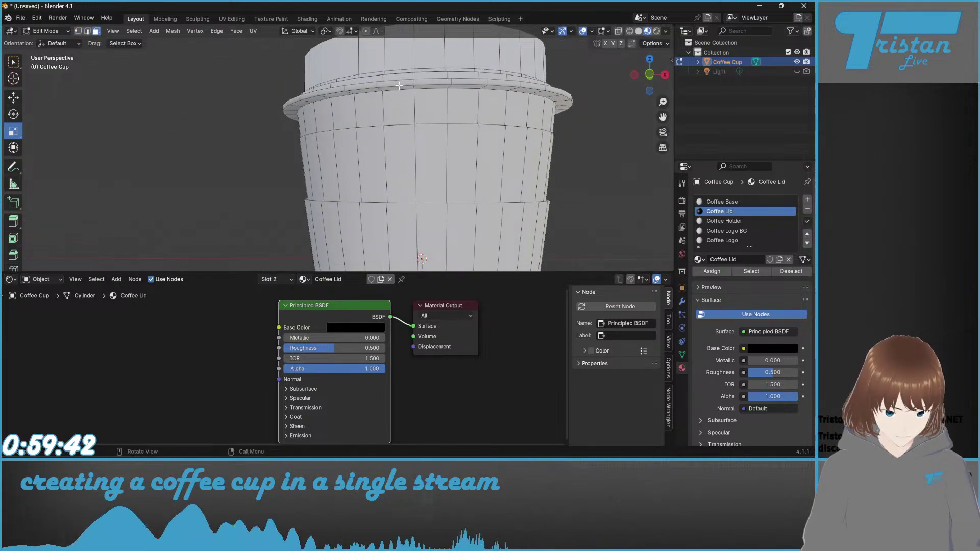
# Step: Switch the viewport to solid shading and view the cup from directly below
pyautogui.click(630, 32)
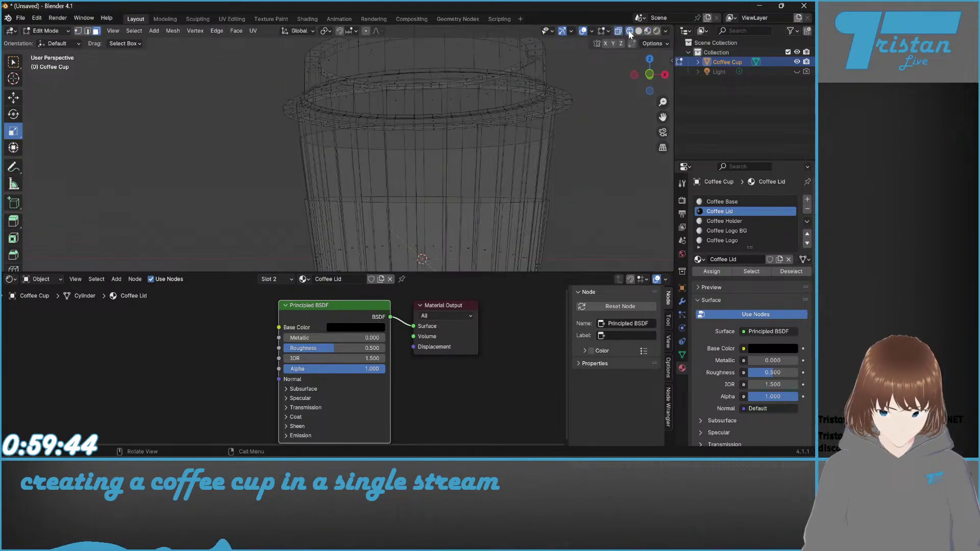
pyautogui.click(638, 31)
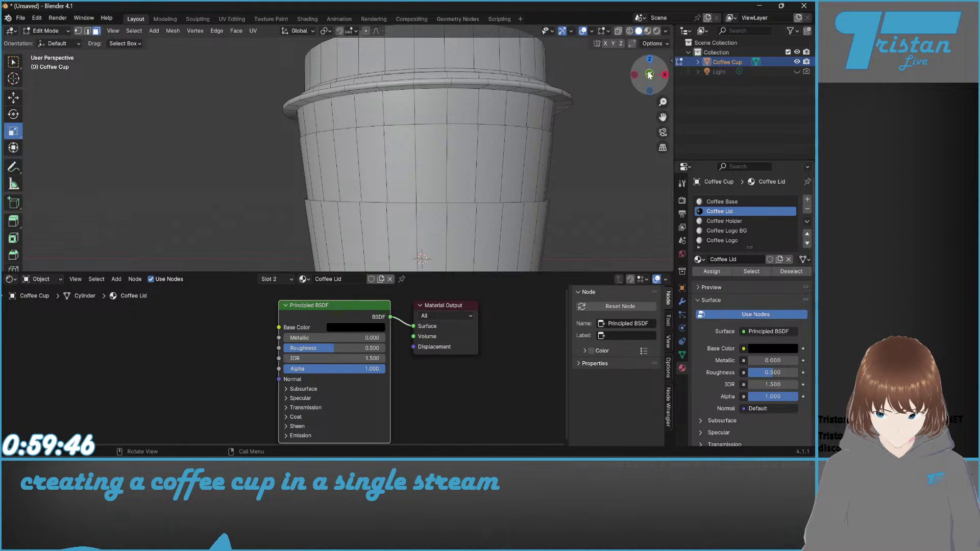
pyautogui.click(651, 91)
pyautogui.moveTo(550, 144); pyautogui.dragTo(572, 64, button='middle')
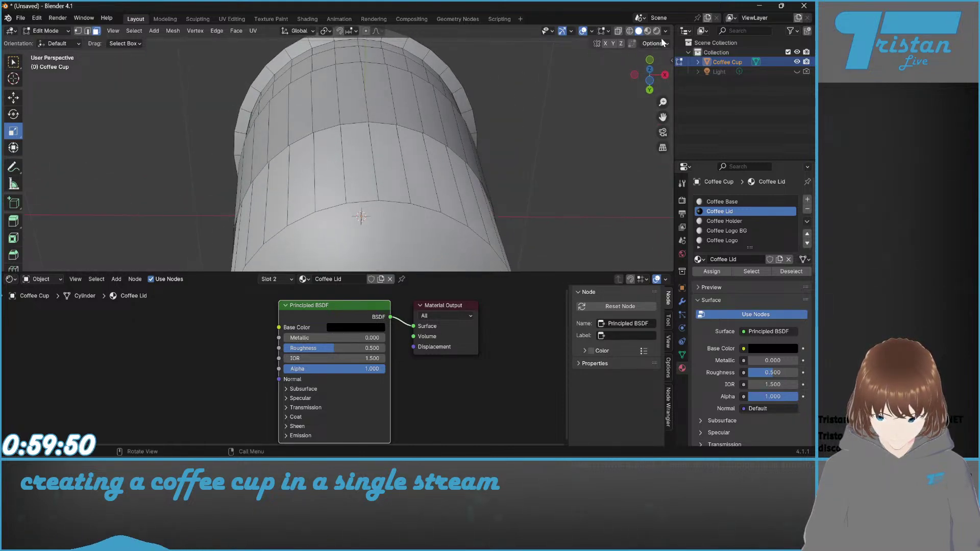
pyautogui.click(651, 82)
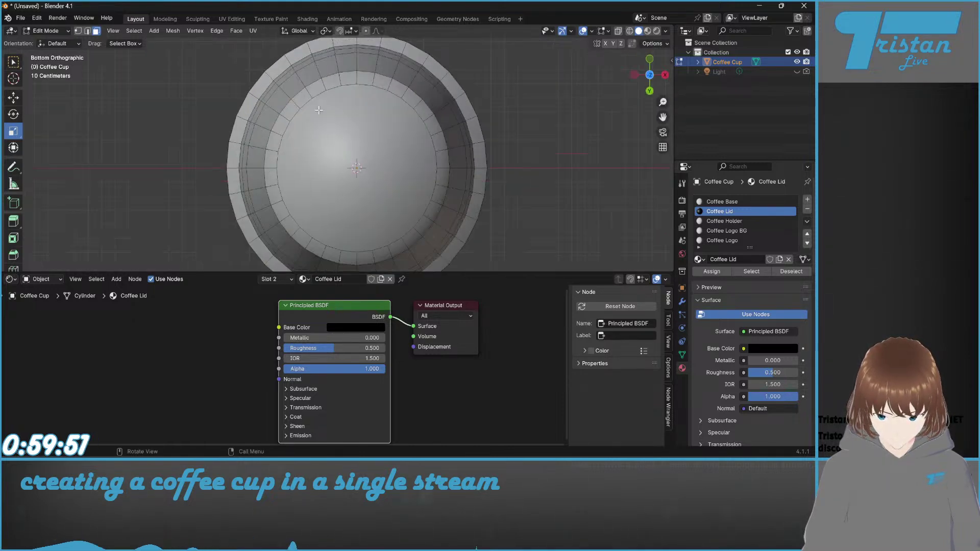
# Step: Select faces on the underside of the lid's rim and on the lid's raised side wall
pyautogui.click(271, 84)
pyautogui.moveTo(299, 89); pyautogui.dragTo(382, 118, button='middle')
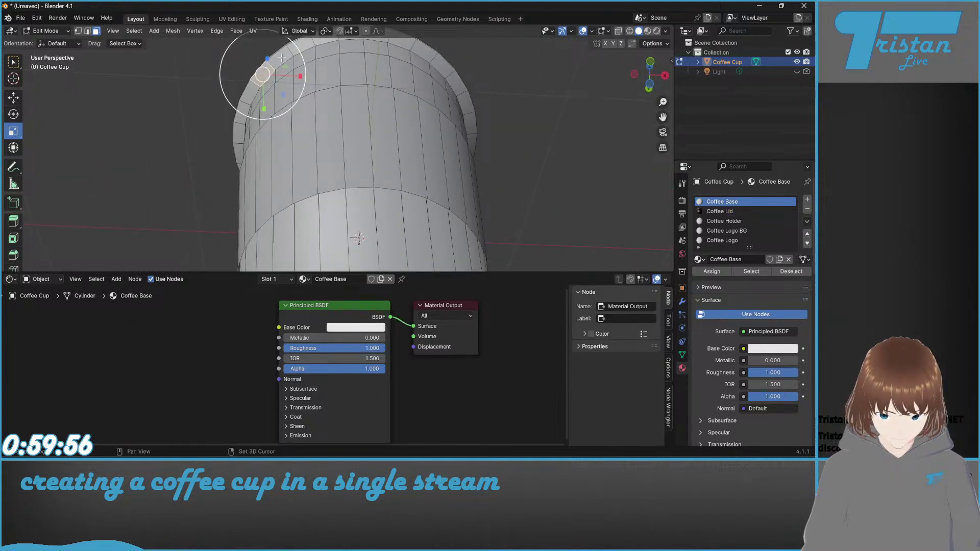
pyautogui.moveTo(281, 58); pyautogui.dragTo(274, 58, button='middle')
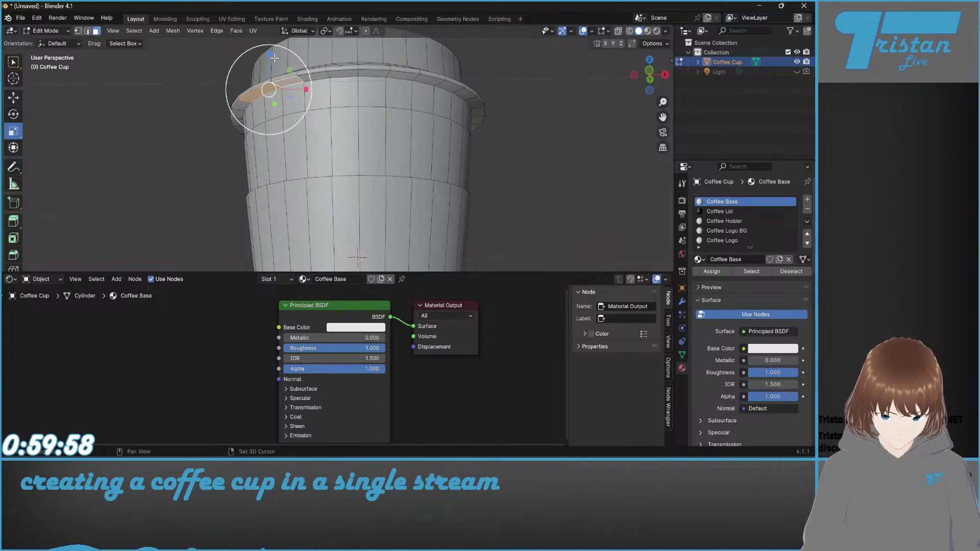
pyautogui.moveTo(405, 59); pyautogui.dragTo(487, 54)
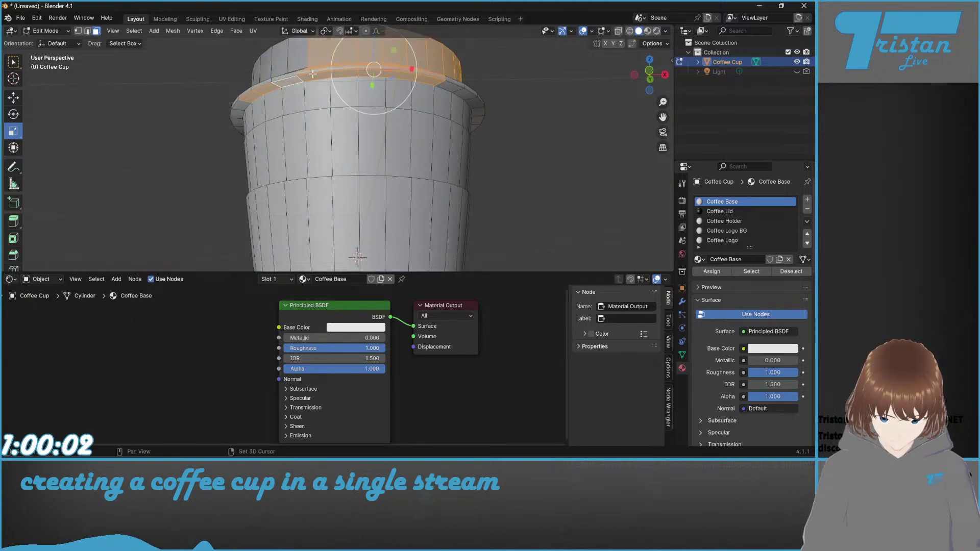
pyautogui.moveTo(455, 87); pyautogui.dragTo(413, 178, button='middle')
pyautogui.scroll(3, 413, 178)
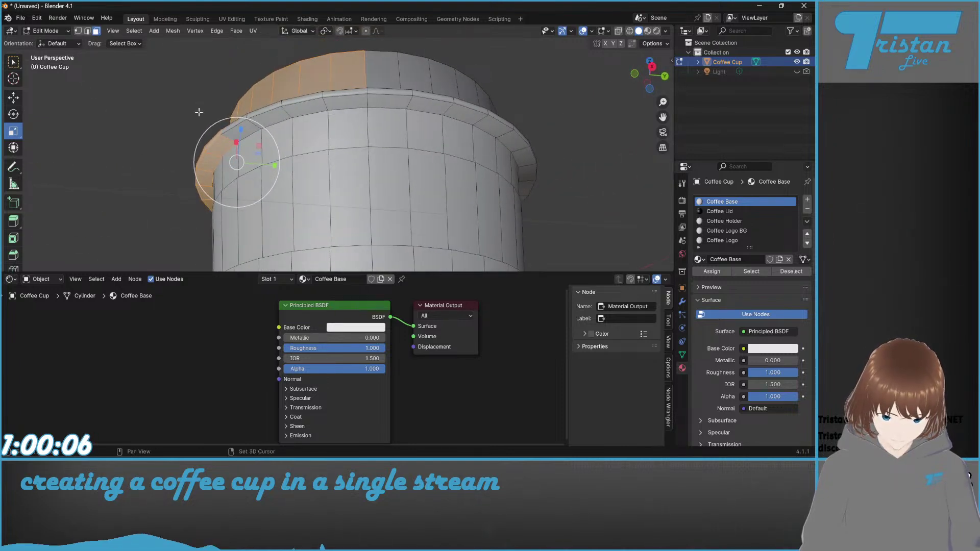
# Step: Switch to the box selection tool and add more faces of the lid's side wall and flange to the selection
pyautogui.keyDown('shift'); pyautogui.moveTo(237, 131); pyautogui.dragTo(332, 95); pyautogui.keyUp('shift')
pyautogui.hotkey('ctrl', 'z')
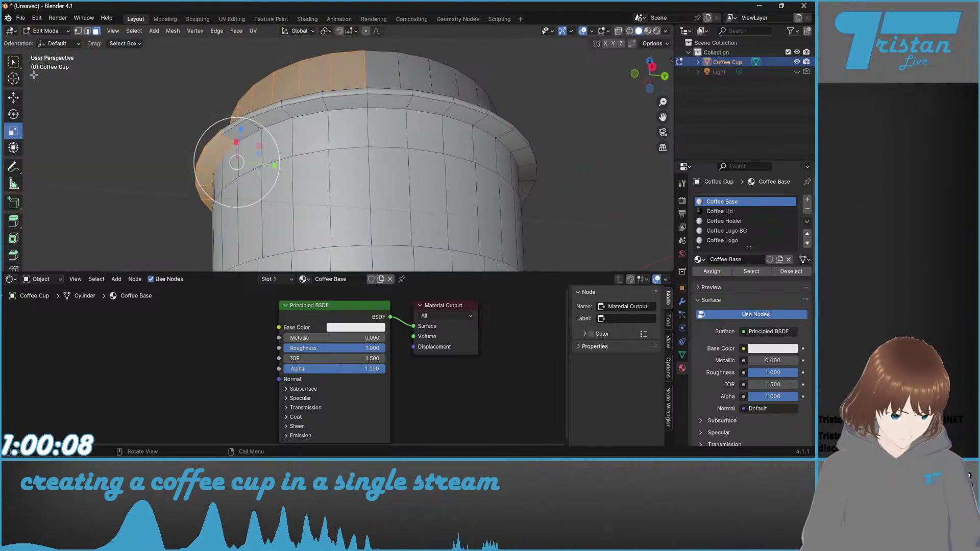
pyautogui.click(13, 62)
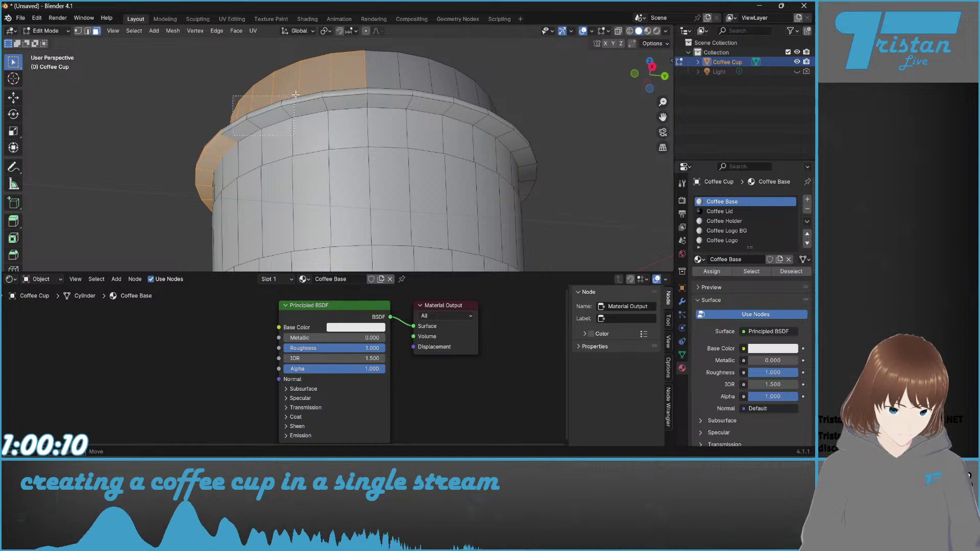
pyautogui.moveTo(233, 136); pyautogui.dragTo(343, 77)
pyautogui.keyDown('shift'); pyautogui.moveTo(245, 93); pyautogui.dragTo(246, 95); pyautogui.keyUp('shift')
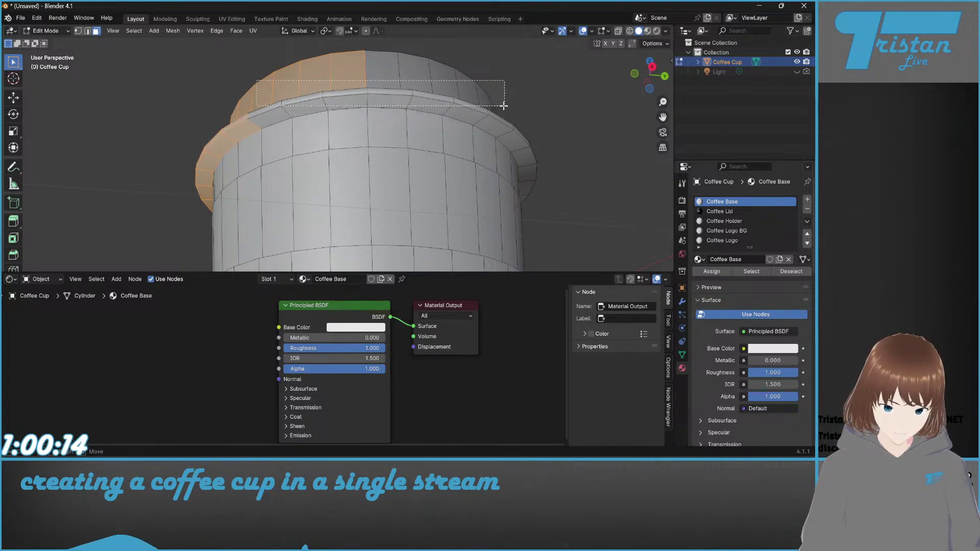
pyautogui.keyDown('shift'); pyautogui.moveTo(494, 108); pyautogui.dragTo(481, 113); pyautogui.keyUp('shift')
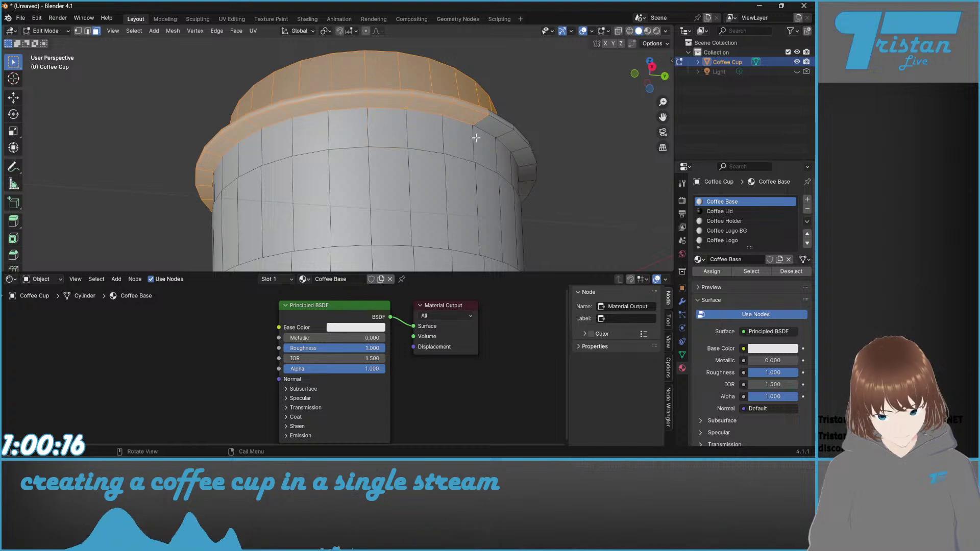
# Step: Extend the face selection around the next side of the lid, covering the flange's edge and underside and the raised wall
pyautogui.moveTo(506, 153); pyautogui.dragTo(201, 148, button='middle')
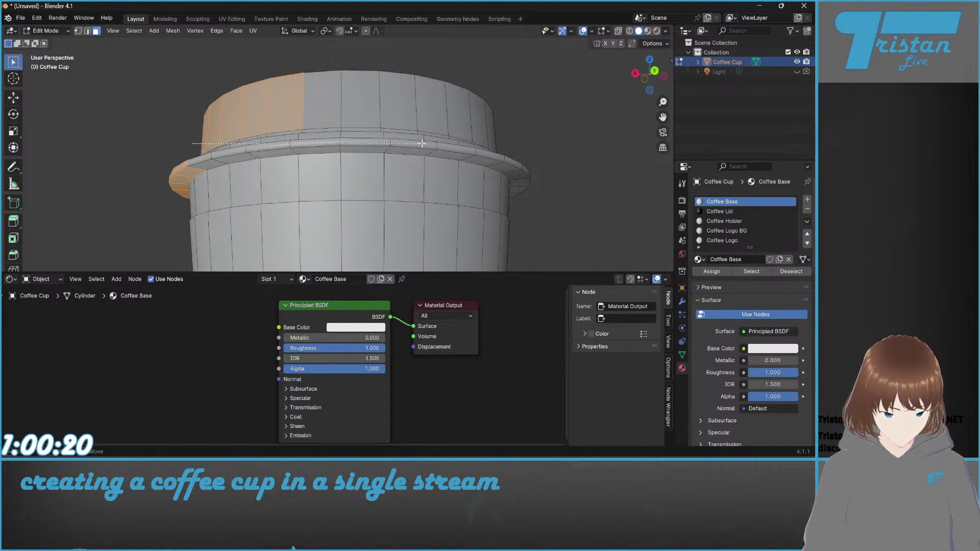
pyautogui.keyDown('shift'); pyautogui.moveTo(459, 152); pyautogui.dragTo(458, 152); pyautogui.keyUp('shift')
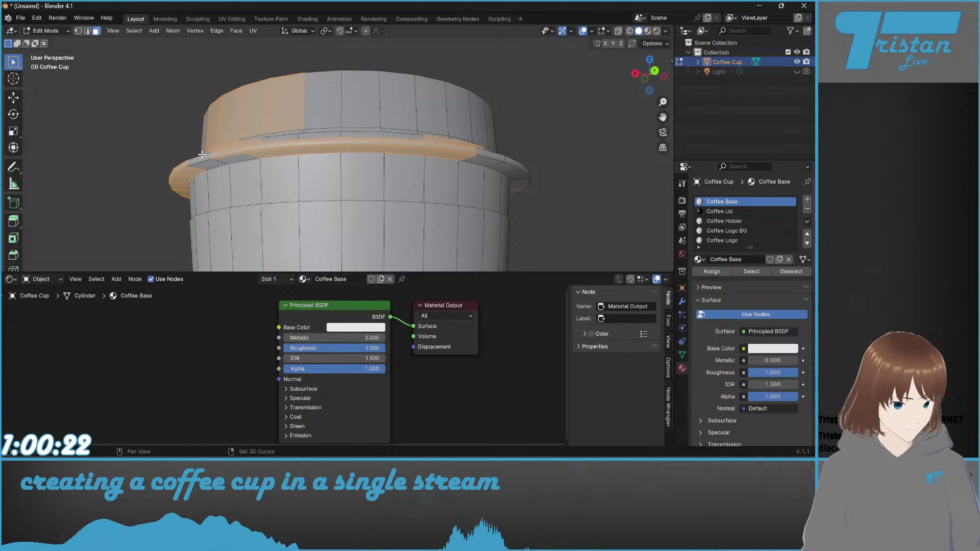
pyautogui.keyDown('shift'); pyautogui.click(207, 163); pyautogui.keyUp('shift')
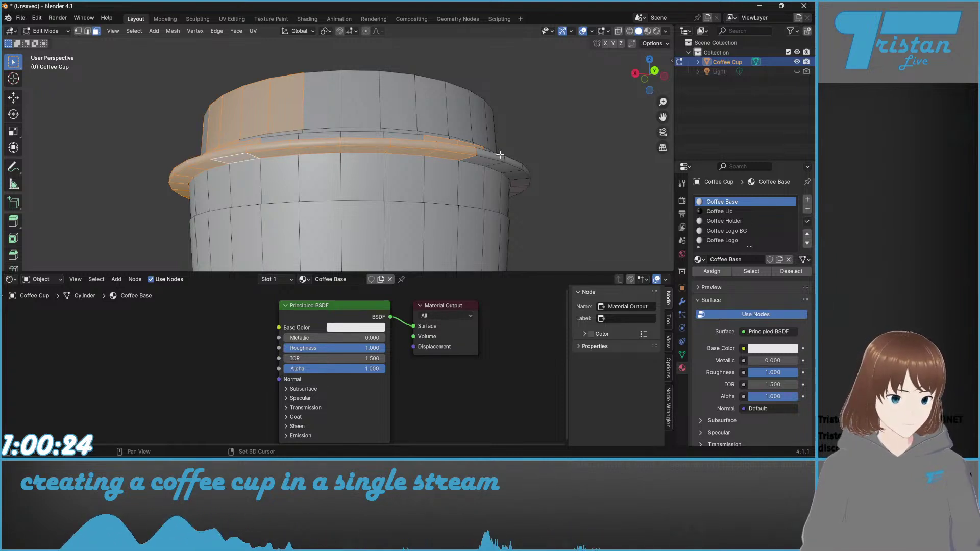
pyautogui.keyDown('shift'); pyautogui.moveTo(549, 176); pyautogui.dragTo(516, 170, button='middle'); pyautogui.keyUp('shift')
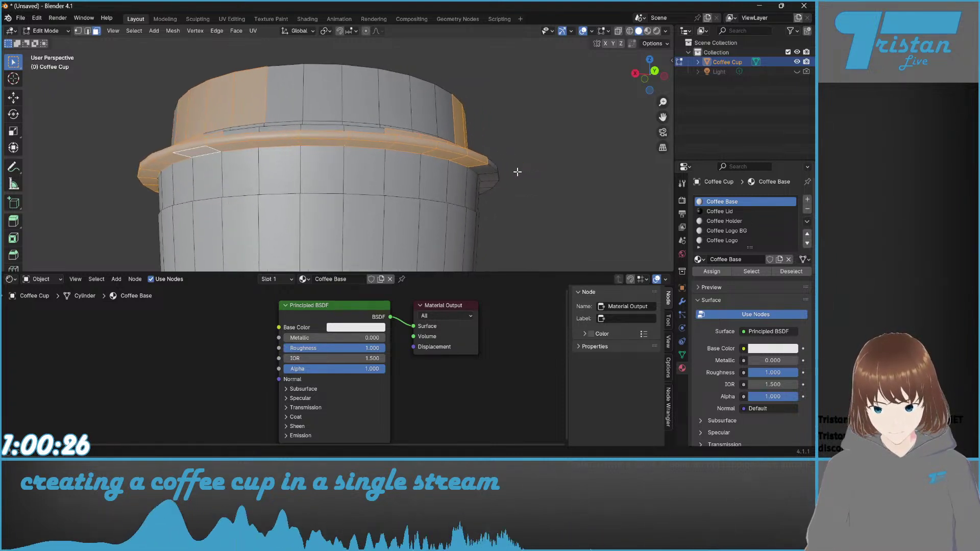
pyautogui.keyDown('shift'); pyautogui.moveTo(183, 100); pyautogui.dragTo(481, 135); pyautogui.keyUp('shift')
# Step: Add the lid's upper rim faces and the side wall and flange faces on another side to the selection
pyautogui.moveTo(526, 182); pyautogui.dragTo(454, 231, button='middle')
pyautogui.moveTo(243, 139); pyautogui.dragTo(399, 187)
pyautogui.keyDown('shift'); pyautogui.moveTo(275, 117); pyautogui.dragTo(430, 132); pyautogui.keyUp('shift')
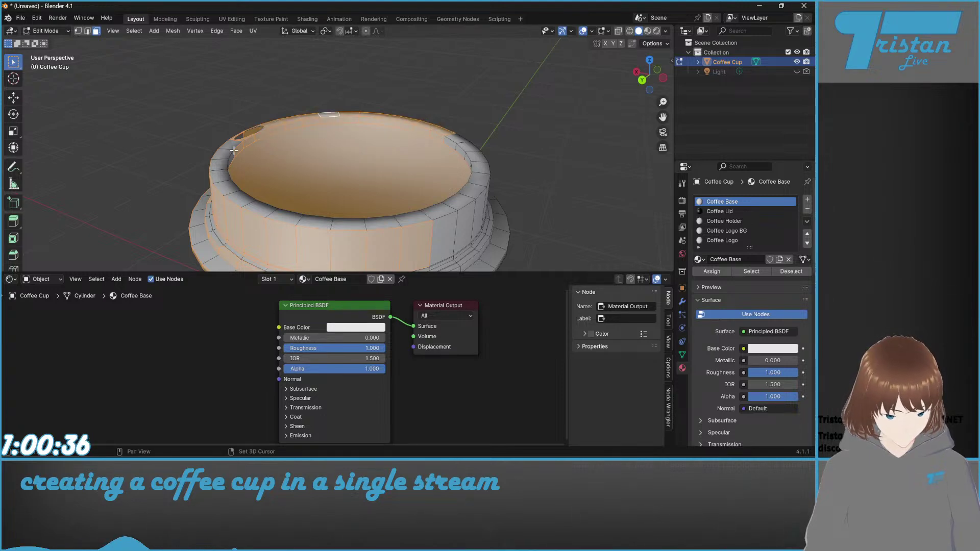
pyautogui.moveTo(325, 214); pyautogui.dragTo(390, 232, button='middle')
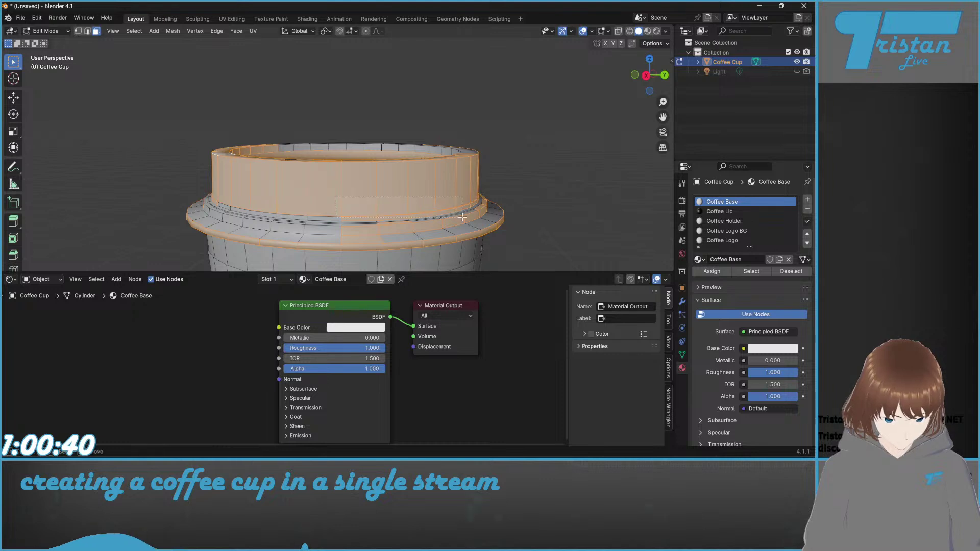
pyautogui.keyDown('shift'); pyautogui.moveTo(462, 217); pyautogui.dragTo(462, 217); pyautogui.keyUp('shift')
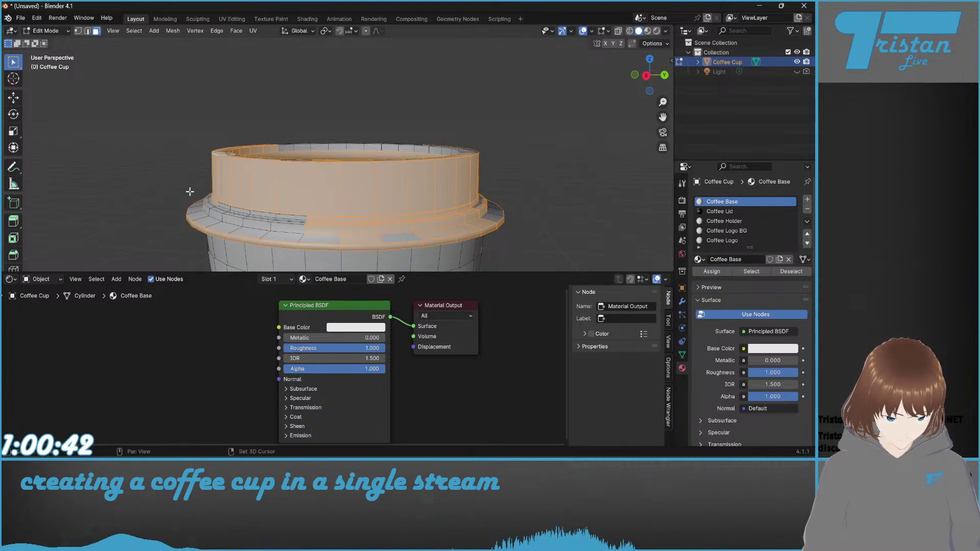
pyautogui.keyDown('shift'); pyautogui.moveTo(190, 191); pyautogui.dragTo(447, 223); pyautogui.keyUp('shift')
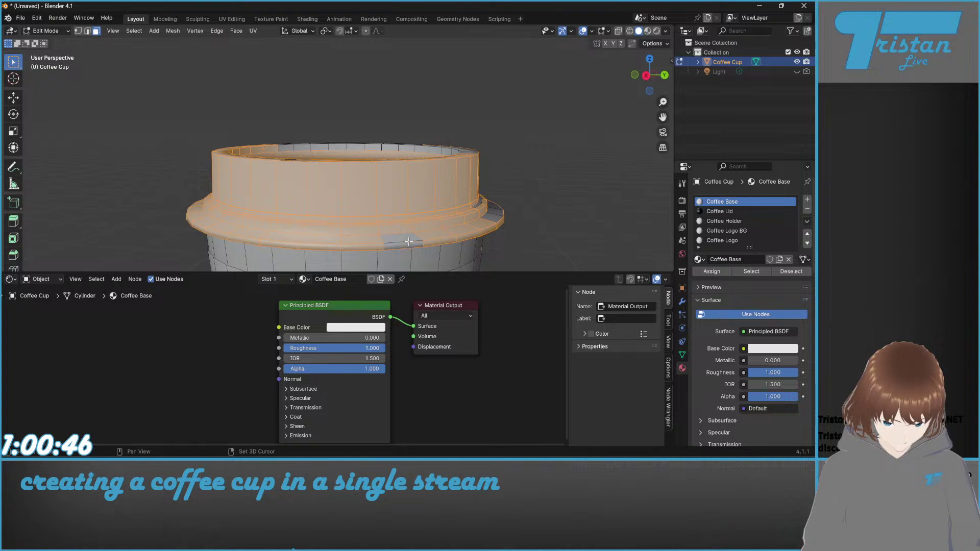
# Step: Add the missed faces in the narrow steps below the lid wall and on the flange's upper surface to the selection
pyautogui.moveTo(447, 243); pyautogui.dragTo(320, 240, button='middle')
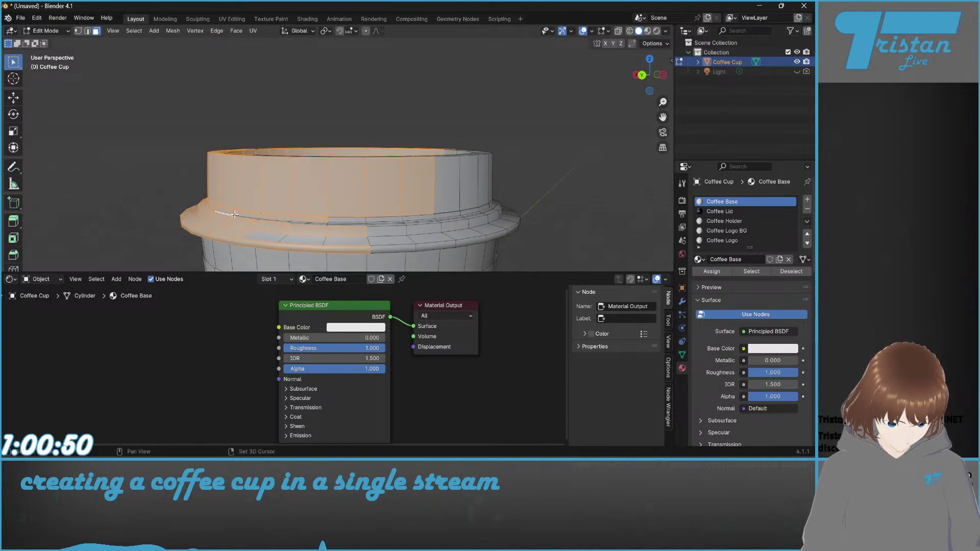
pyautogui.scroll(4, 235, 229)
pyautogui.keyDown('shift'); pyautogui.moveTo(228, 230); pyautogui.dragTo(370, 219, button='middle'); pyautogui.keyUp('shift')
pyautogui.keyDown('shift'); pyautogui.moveTo(472, 245); pyautogui.dragTo(309, 191, button='middle'); pyautogui.keyUp('shift')
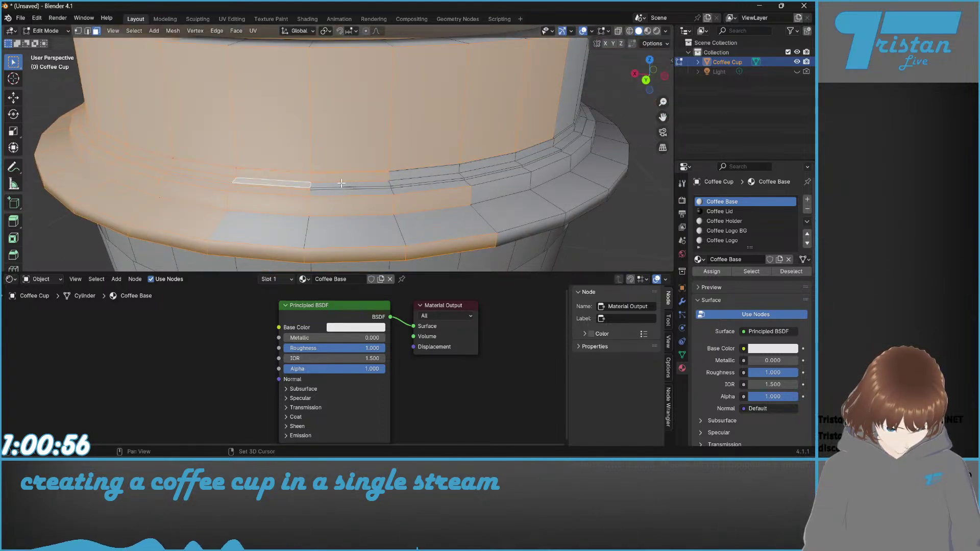
pyautogui.keyDown('shift'); pyautogui.click(299, 238); pyautogui.keyUp('shift')
pyautogui.keyDown('shift'); pyautogui.click(358, 232); pyautogui.keyUp('shift')
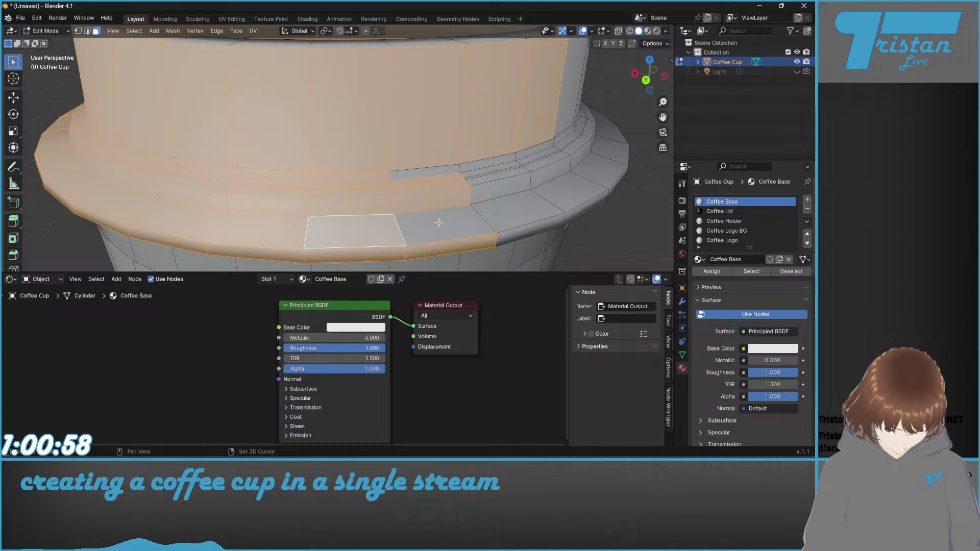
pyautogui.keyDown('shift'); pyautogui.click(444, 227); pyautogui.keyUp('shift')
pyautogui.keyDown('shift'); pyautogui.moveTo(569, 211); pyautogui.dragTo(569, 211); pyautogui.keyUp('shift')
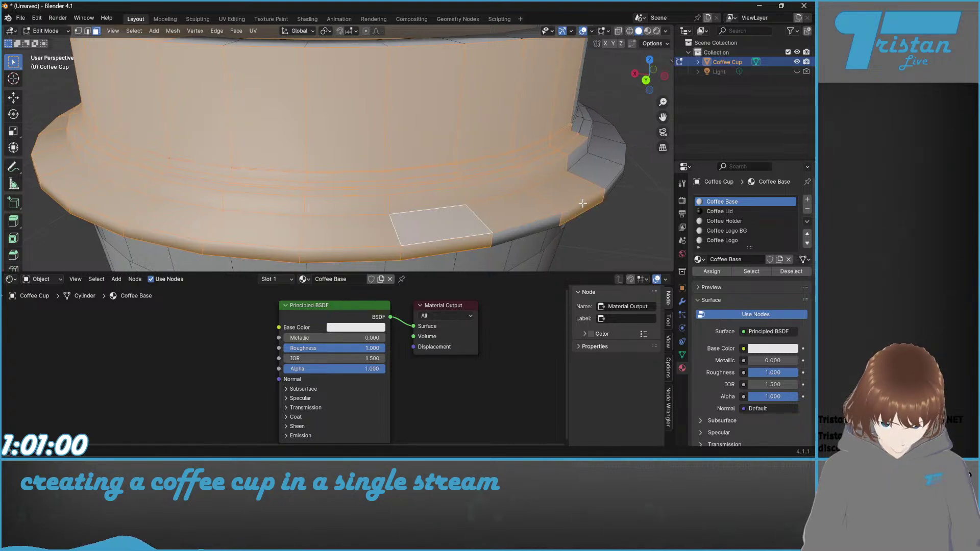
# Step: Add unselected faces on the underside of the lid's flange to the selection
pyautogui.keyDown('shift'); pyautogui.moveTo(570, 210); pyautogui.dragTo(300, 221, button='middle'); pyautogui.keyUp('shift')
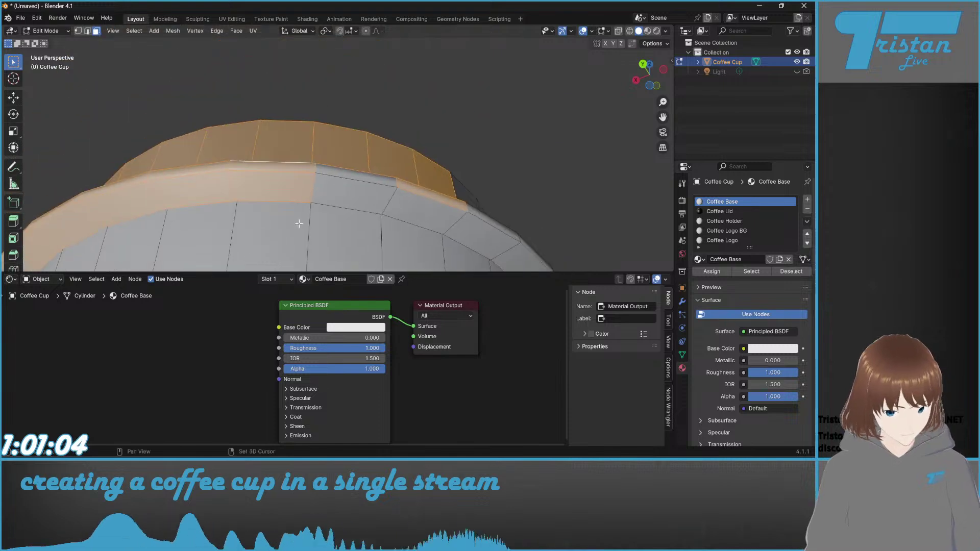
pyautogui.keyDown('shift'); pyautogui.click(339, 183); pyautogui.keyUp('shift')
pyautogui.moveTo(419, 194); pyautogui.dragTo(302, 171, button='middle')
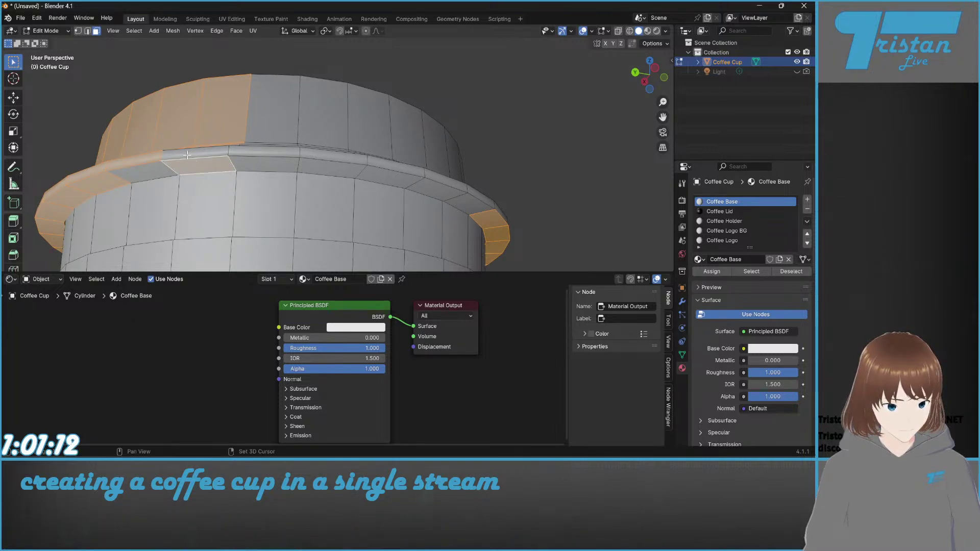
# Step: Add the remaining side wall and upper rim faces, plus most of the flange's top faces, to the selection
pyautogui.moveTo(281, 140); pyautogui.dragTo(269, 195, button='middle')
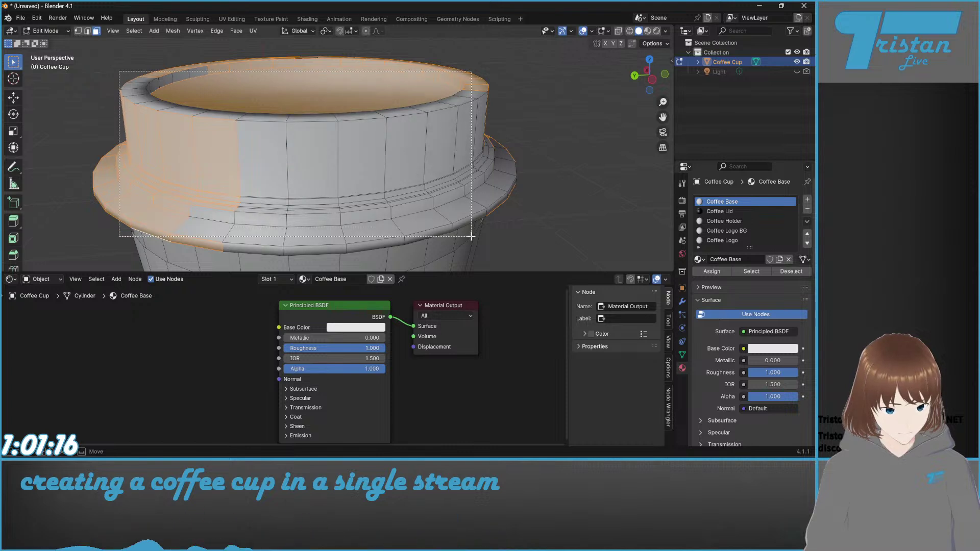
pyautogui.moveTo(484, 225); pyautogui.dragTo(504, 193)
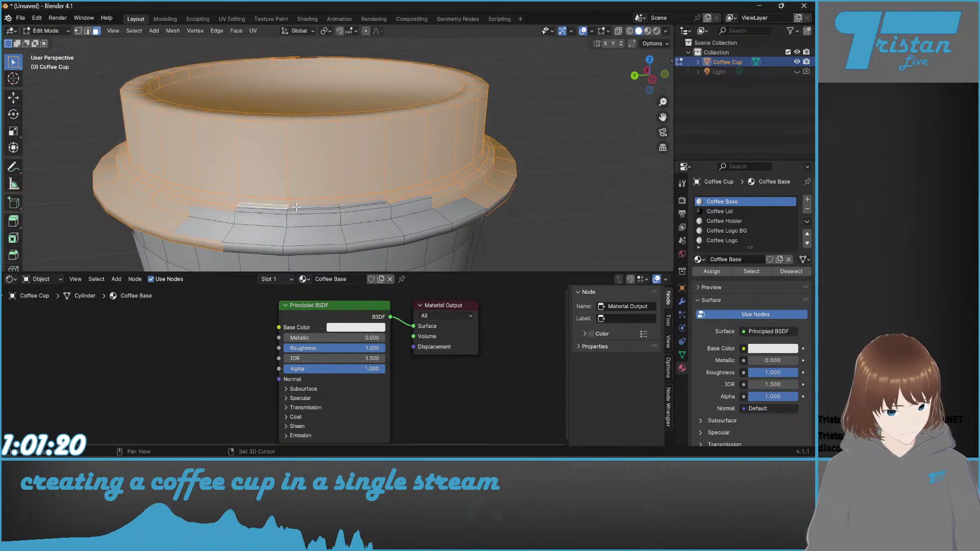
pyautogui.moveTo(427, 226); pyautogui.dragTo(427, 226)
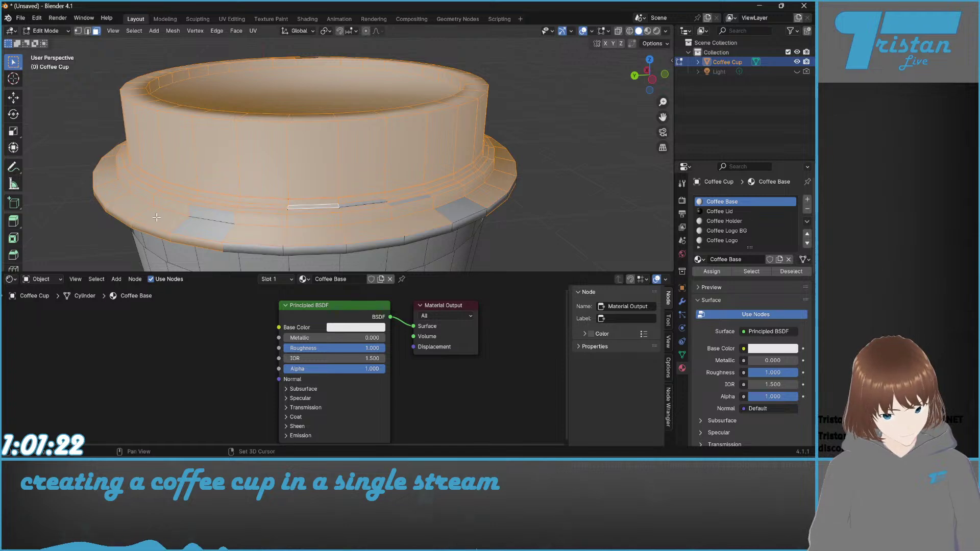
pyautogui.keyDown('shift'); pyautogui.click(204, 229); pyautogui.keyUp('shift')
# Step: Add the five remaining faces in the gap on the flange's underside to the selection
pyautogui.moveTo(224, 228); pyautogui.dragTo(229, 154, button='middle')
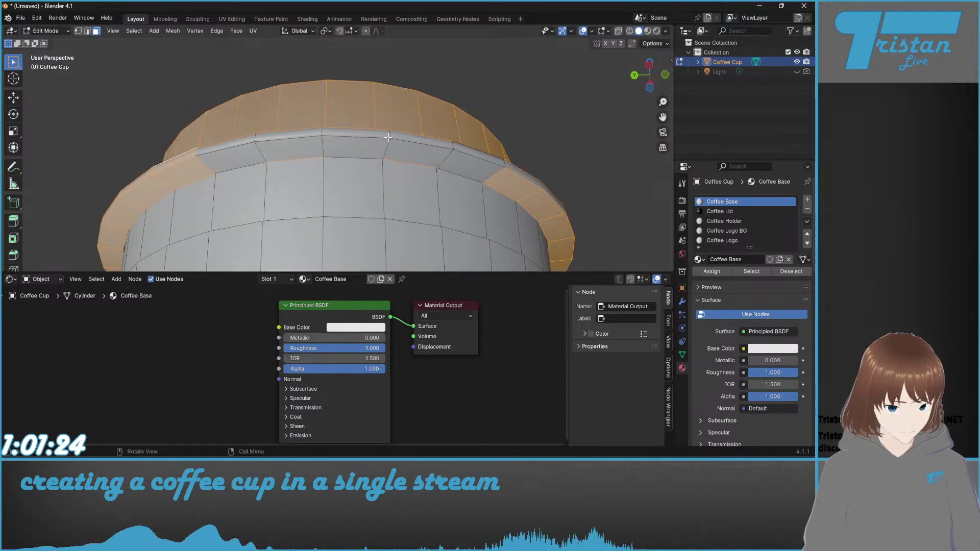
pyautogui.keyDown('shift'); pyautogui.click(251, 156); pyautogui.keyUp('shift')
pyautogui.keyDown('shift'); pyautogui.click(299, 151); pyautogui.keyUp('shift')
pyautogui.keyDown('shift'); pyautogui.click(377, 150); pyautogui.keyUp('shift')
pyautogui.keyDown('shift'); pyautogui.click(476, 171); pyautogui.keyUp('shift')
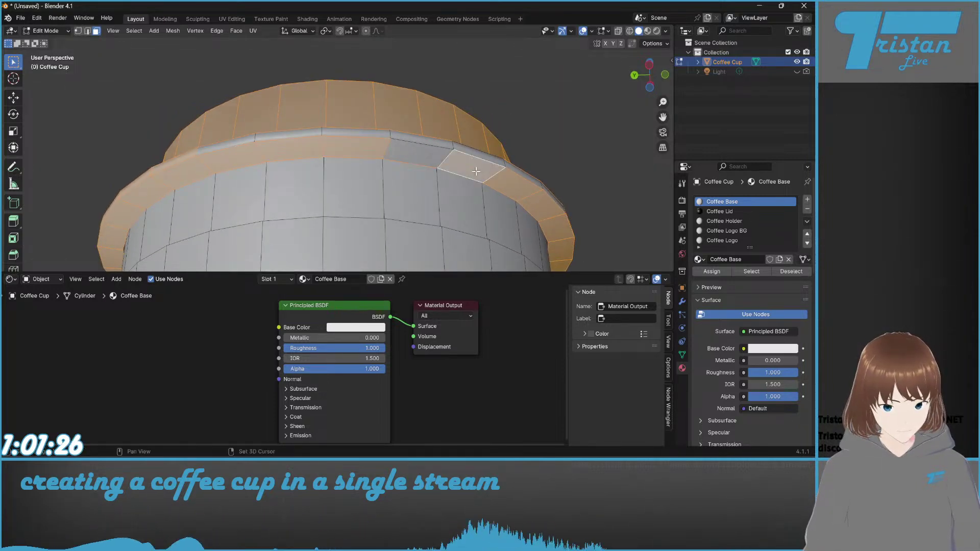
pyautogui.keyDown('shift'); pyautogui.click(417, 162); pyautogui.keyUp('shift')
# Step: Add the missed faces along the flange's outer edge and top surface to the selection
pyautogui.moveTo(361, 202); pyautogui.dragTo(265, 166, button='middle')
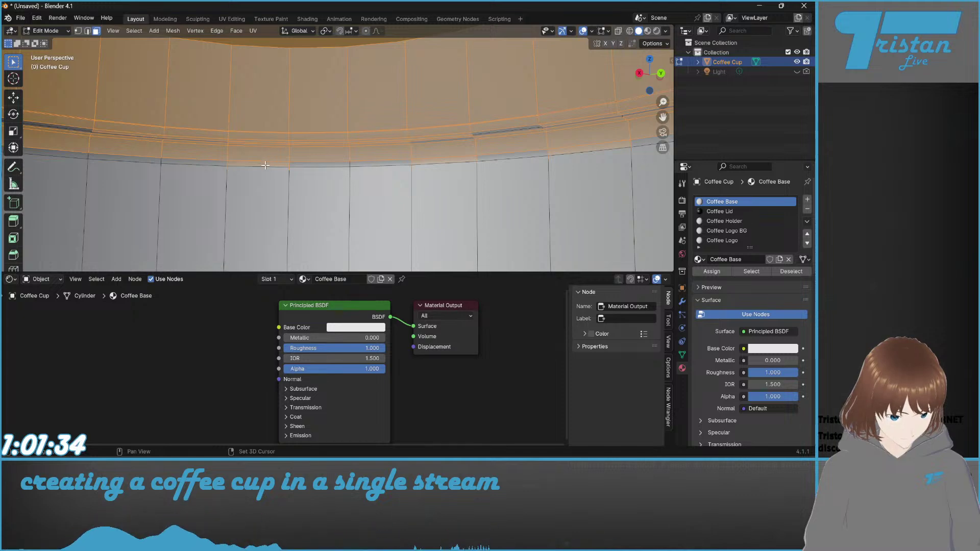
pyautogui.keyDown('shift'); pyautogui.moveTo(584, 164); pyautogui.dragTo(407, 208, button='middle'); pyautogui.keyUp('shift')
pyautogui.scroll(-3, 245, 202)
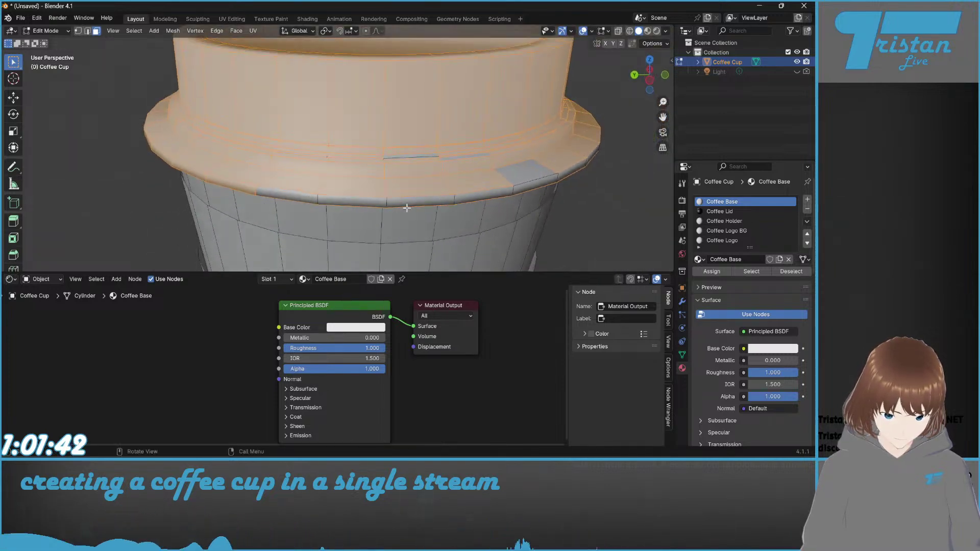
pyautogui.keyDown('shift'); pyautogui.click(307, 200); pyautogui.keyUp('shift')
pyautogui.keyDown('shift'); pyautogui.click(352, 201); pyautogui.keyUp('shift')
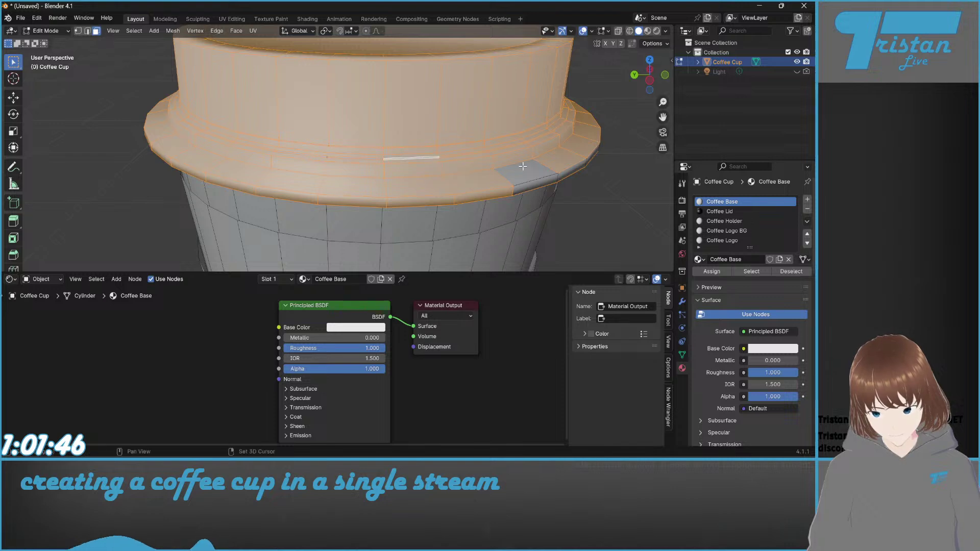
pyautogui.moveTo(523, 166); pyautogui.dragTo(381, 186, button='middle')
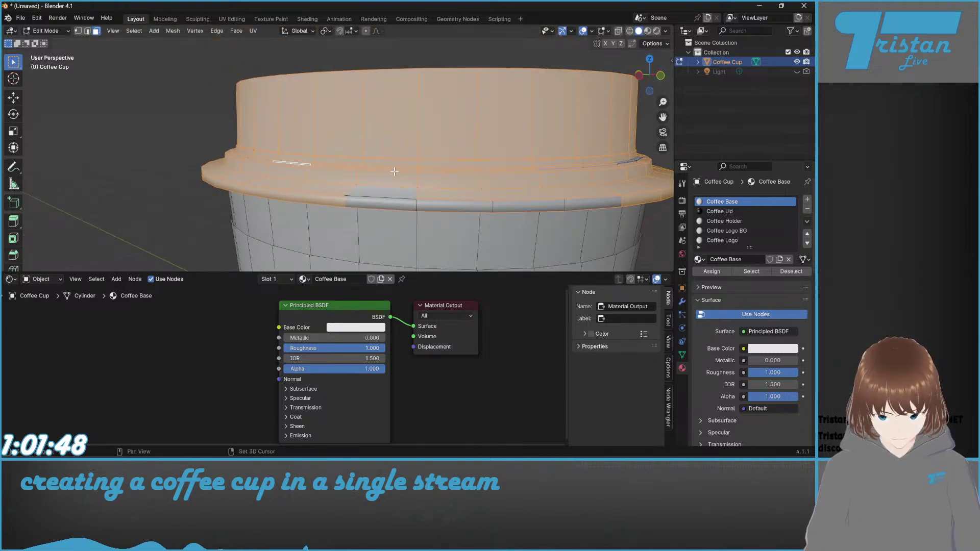
pyautogui.keyDown('shift'); pyautogui.moveTo(585, 204); pyautogui.dragTo(585, 204); pyautogui.keyUp('shift')
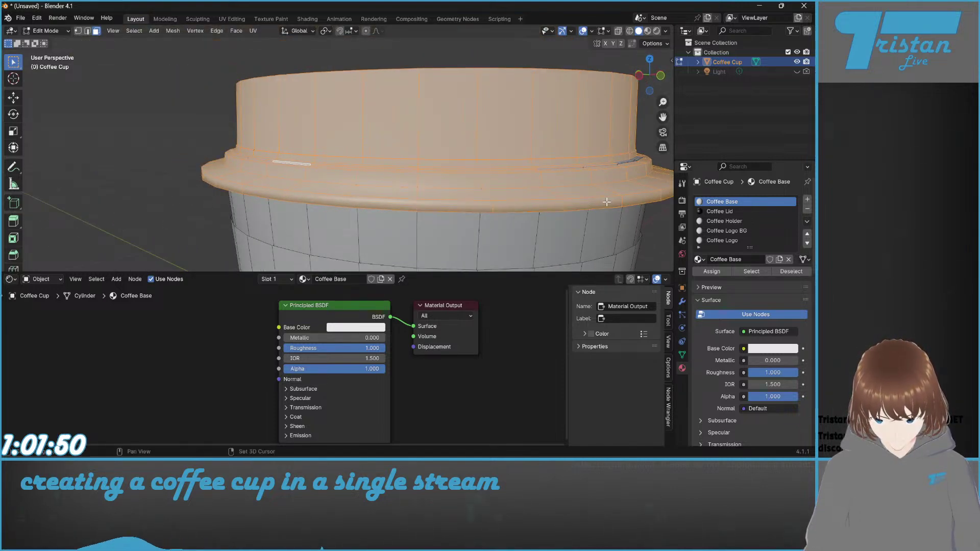
pyautogui.moveTo(585, 204); pyautogui.dragTo(307, 230, button='middle')
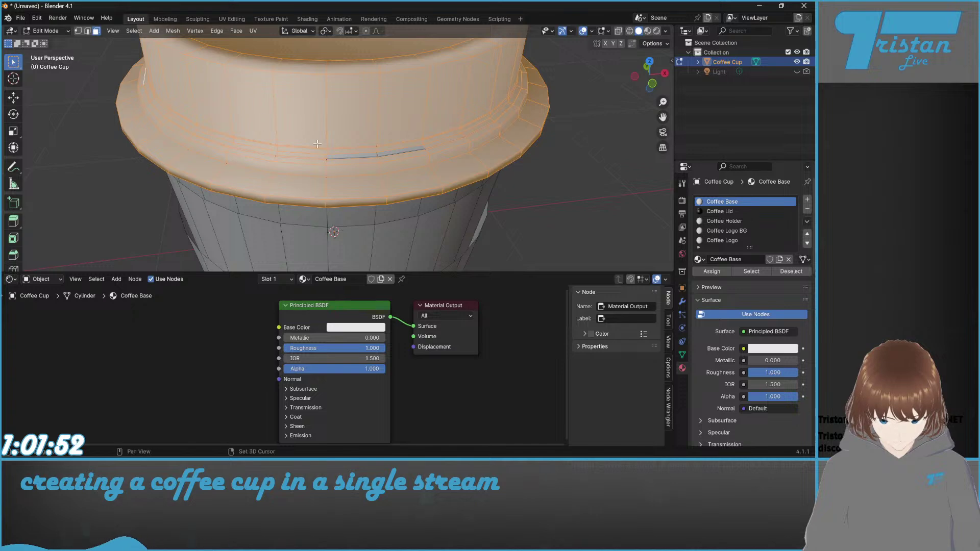
# Step: Add the missed faces in the narrow step below the wall and along the lid's inner upper edge to the selection
pyautogui.moveTo(410, 156); pyautogui.dragTo(287, 140, button='middle')
pyautogui.keyDown('shift'); pyautogui.moveTo(503, 134); pyautogui.dragTo(518, 142); pyautogui.keyUp('shift')
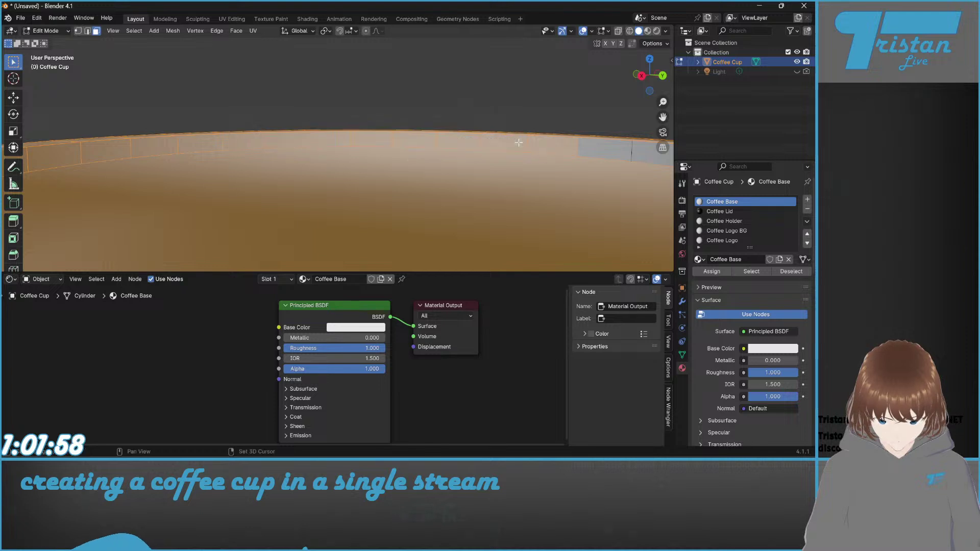
pyautogui.moveTo(518, 142); pyautogui.dragTo(269, 251, button='middle')
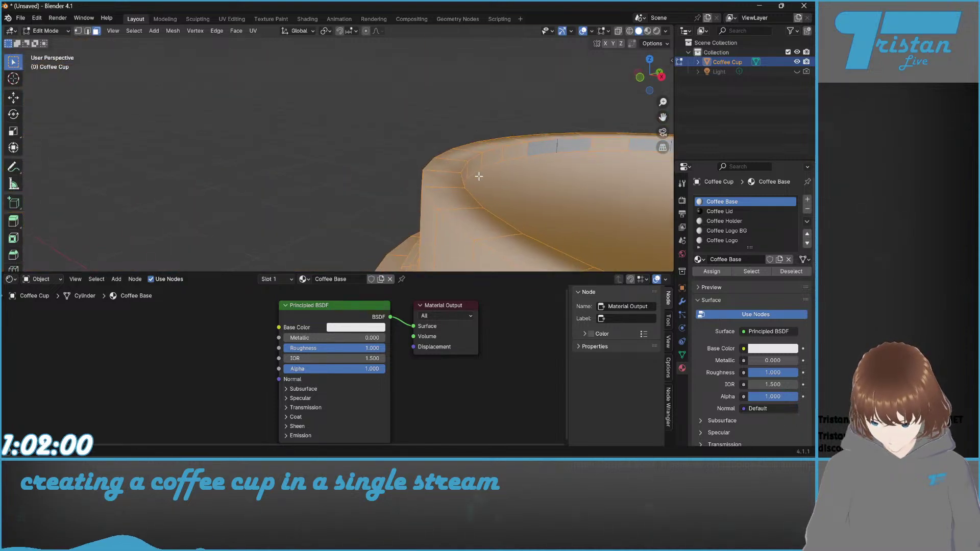
pyautogui.keyDown('shift'); pyautogui.moveTo(479, 175); pyautogui.dragTo(271, 182, button='middle'); pyautogui.keyUp('shift')
pyautogui.keyDown('shift'); pyautogui.moveTo(265, 106); pyautogui.dragTo(431, 153); pyautogui.keyUp('shift')
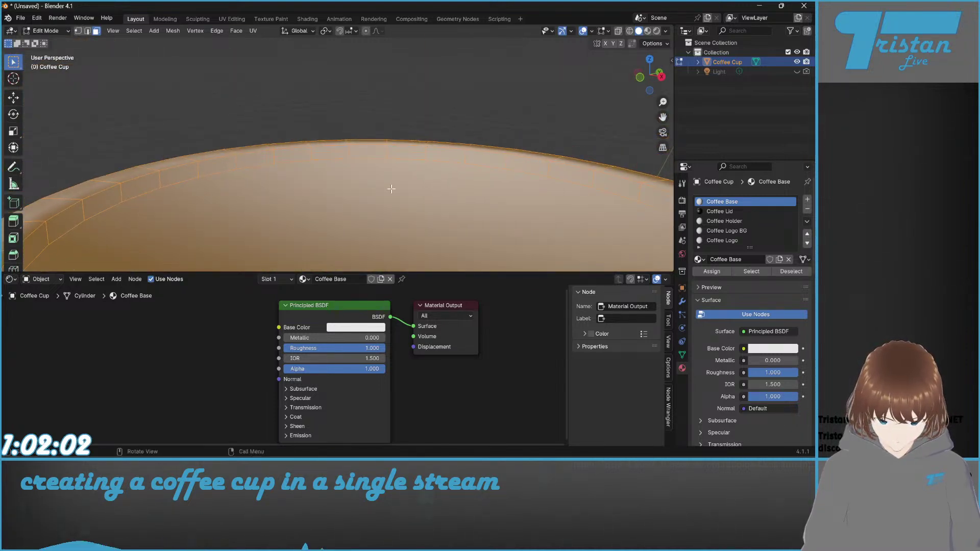
# Step: Examine the lid's rim, drinking hole, flange and underside for faces missing from the selection
pyautogui.moveTo(390, 190); pyautogui.dragTo(297, 210, button='middle')
pyautogui.scroll(3, 417, 171)
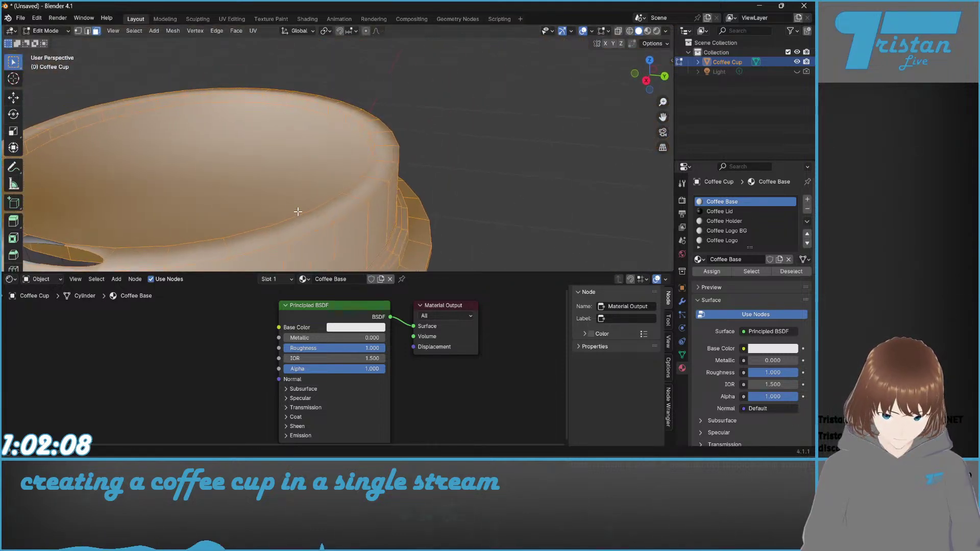
pyautogui.keyDown('shift'); pyautogui.moveTo(229, 175); pyautogui.dragTo(355, 178, button='middle'); pyautogui.keyUp('shift')
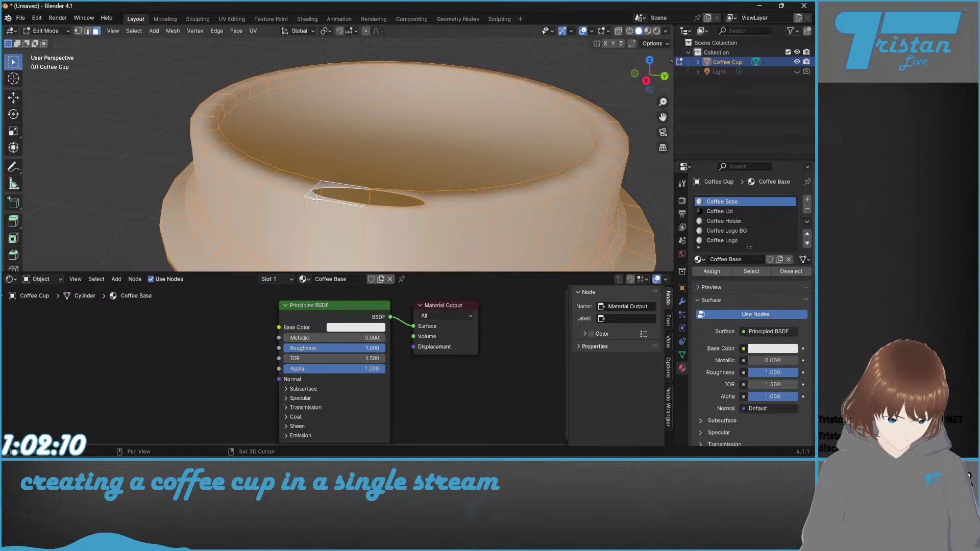
pyautogui.scroll(5, 316, 200)
pyautogui.scroll(-4, 337, 225)
pyautogui.moveTo(359, 219); pyautogui.dragTo(205, 158, button='middle')
pyautogui.scroll(3, 441, 145)
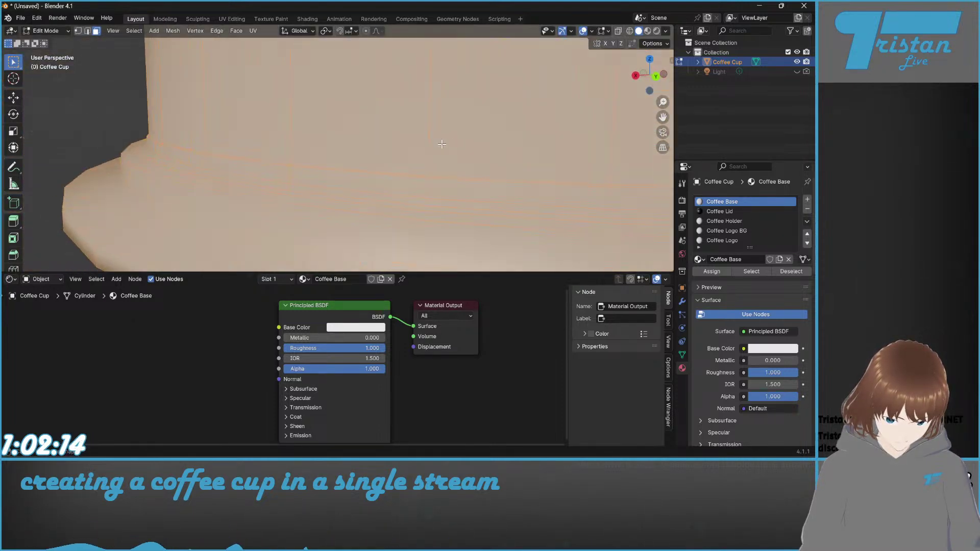
pyautogui.scroll(2, 435, 159)
pyautogui.moveTo(243, 85); pyautogui.dragTo(221, 78, button='middle')
pyautogui.scroll(-2, 399, 238)
pyautogui.scroll(2, 358, 209)
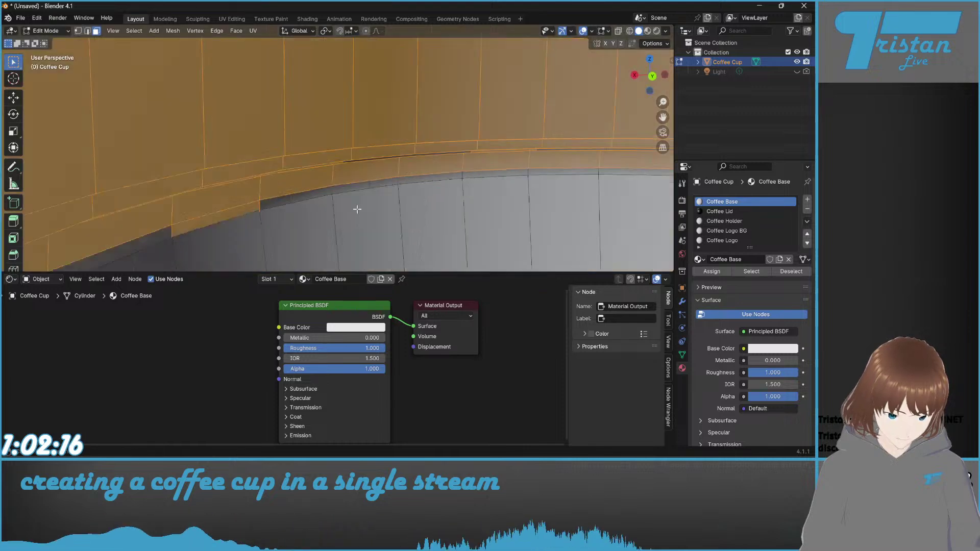
pyautogui.moveTo(357, 210); pyautogui.dragTo(329, 131, button='middle')
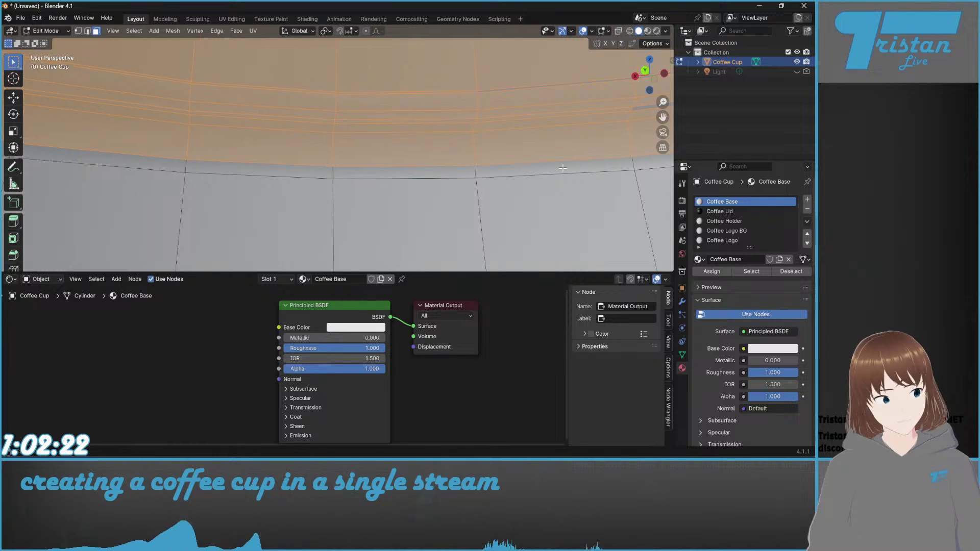
pyautogui.moveTo(563, 168); pyautogui.dragTo(276, 146, button='middle')
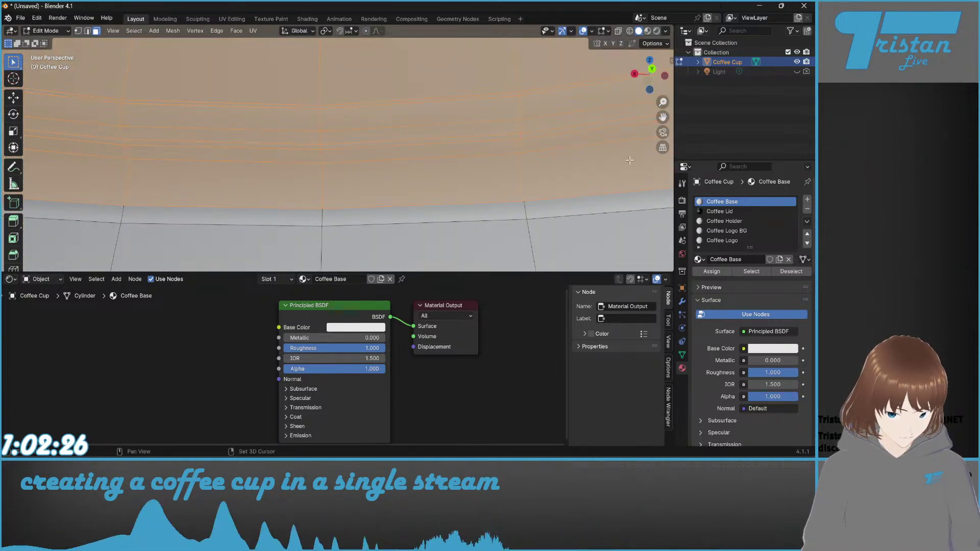
pyautogui.scroll(-5, 407, 177)
pyautogui.moveTo(473, 188); pyautogui.dragTo(355, 144, button='middle')
pyautogui.scroll(5, 444, 220)
pyautogui.hotkey('alt', 'h')
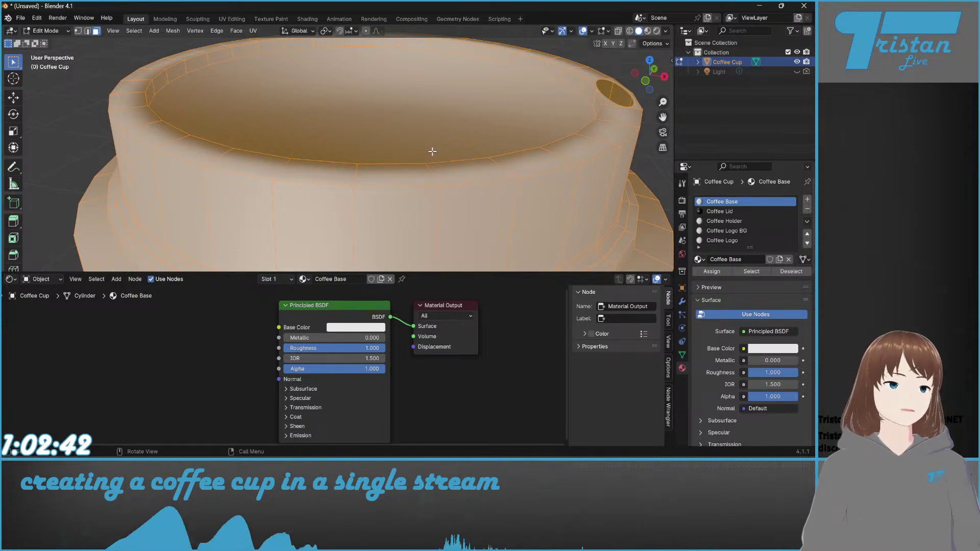
pyautogui.scroll(-4, 469, 147)
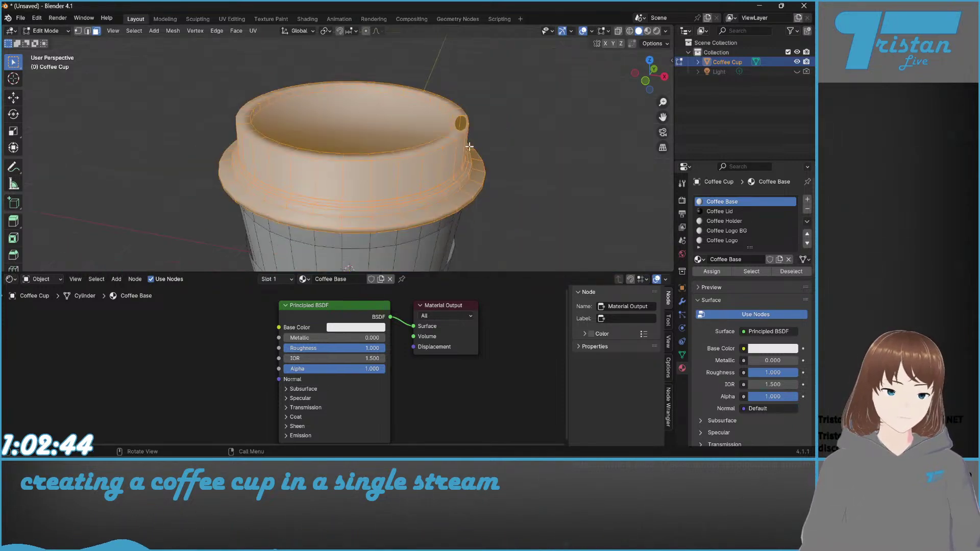
pyautogui.moveTo(522, 150); pyautogui.dragTo(427, 138, button='middle')
pyautogui.scroll(3, 239, 195)
pyautogui.keyDown('shift'); pyautogui.moveTo(250, 193); pyautogui.dragTo(475, 193, button='middle'); pyautogui.keyUp('shift')
pyautogui.scroll(-3, 317, 189)
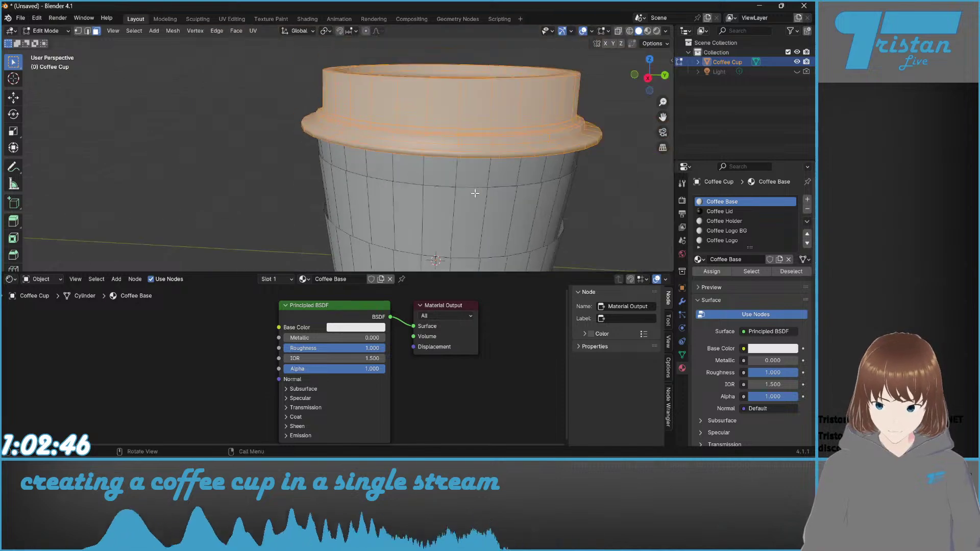
# Step: Assign the Coffee Lid material to the selected lid faces and show the cup with material preview shading in Object Mode
pyautogui.click(705, 212)
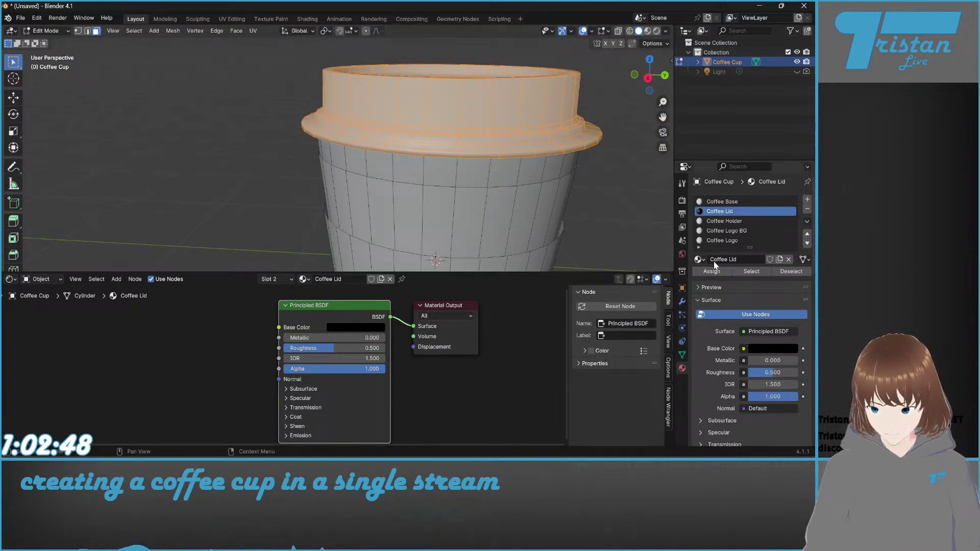
pyautogui.click(648, 31)
pyautogui.moveTo(603, 176)
pyautogui.keyDown('shift'); pyautogui.mouseDown(button='middle')
pyautogui.moveTo(518, 176)
pyautogui.moveTo(446, 214)
pyautogui.mouseUp(button='middle'); pyautogui.keyUp('shift')
pyautogui.press('Tab')
pyautogui.scroll(5, 445, 214)
pyautogui.scroll(-5, 339, 191)
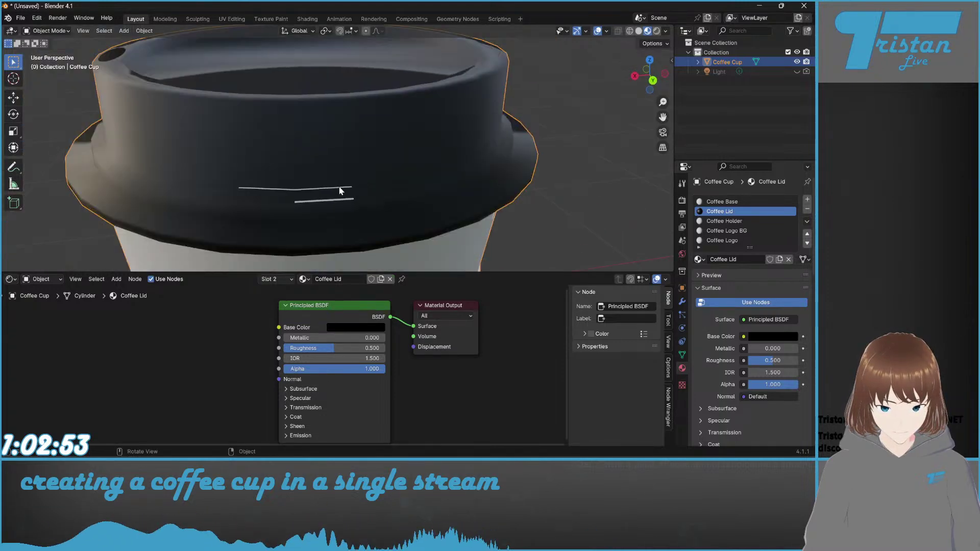
# Step: Select the missed thin white faces in the narrow step below the lid's wall and assign them the Coffee Lid material
pyautogui.press('Tab')
pyautogui.click(254, 186)
pyautogui.scroll(4, 253, 186)
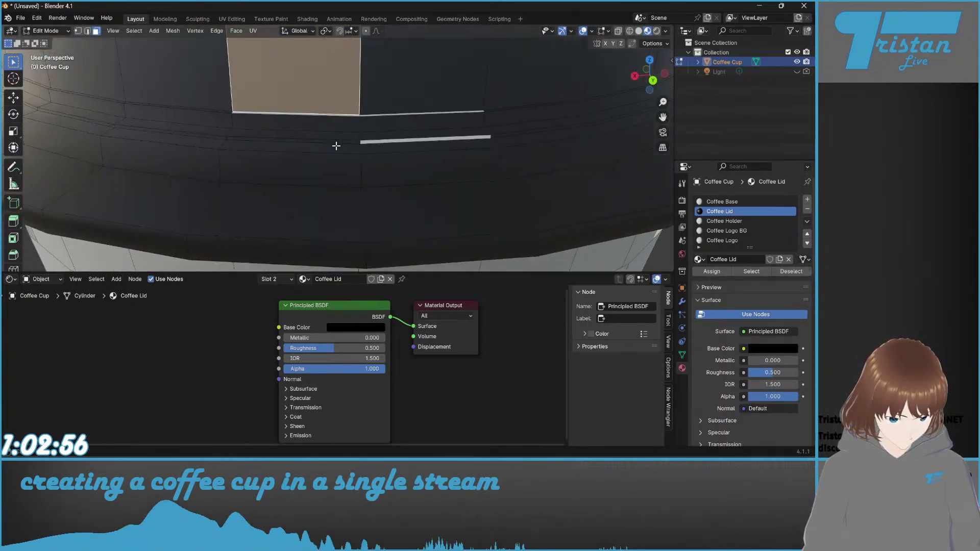
pyautogui.click(338, 116)
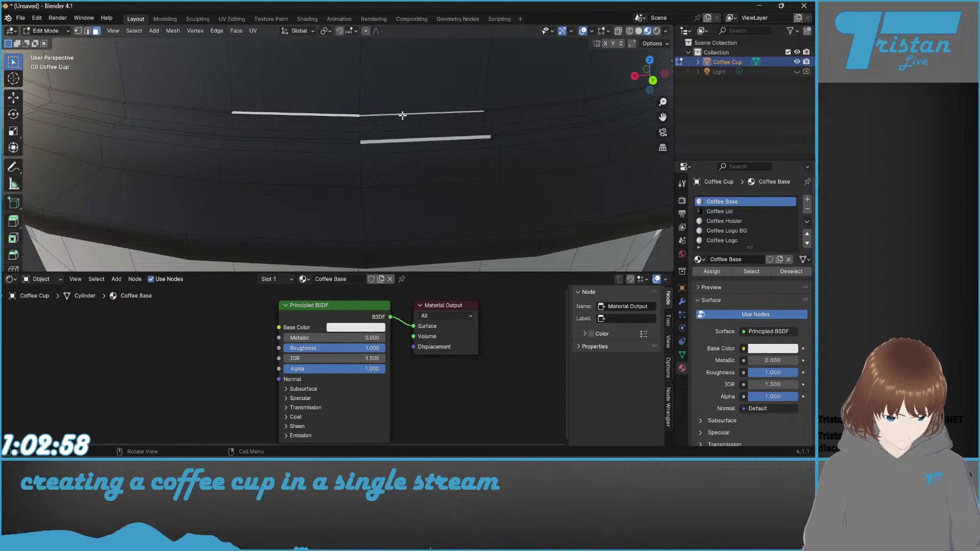
pyautogui.keyDown('shift'); pyautogui.click(404, 116); pyautogui.keyUp('shift')
pyautogui.keyDown('shift'); pyautogui.click(401, 116); pyautogui.keyUp('shift')
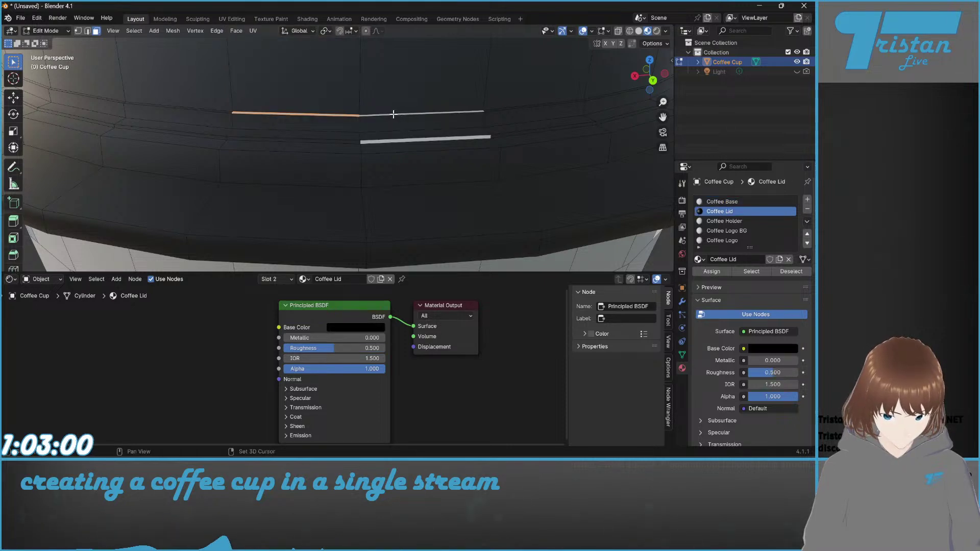
pyautogui.keyDown('shift'); pyautogui.click(394, 114); pyautogui.keyUp('shift')
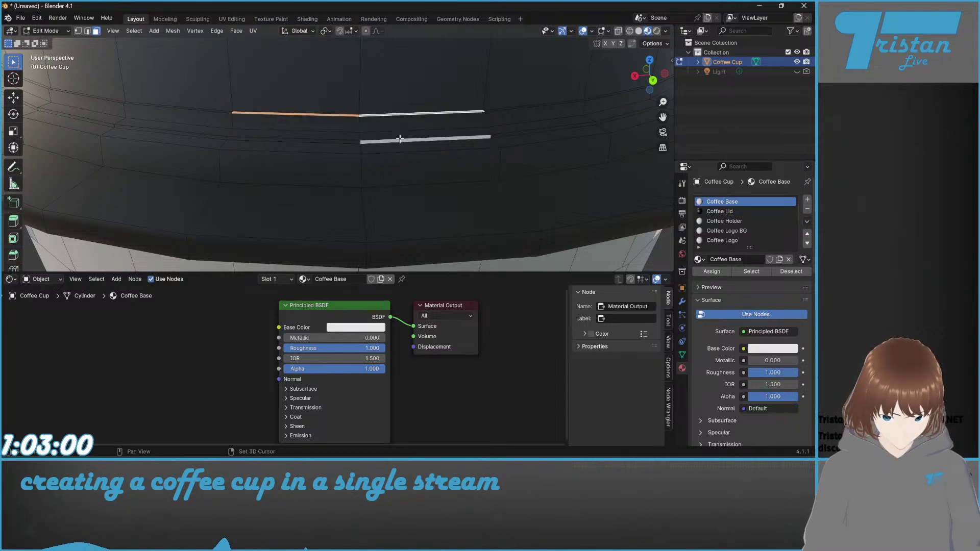
pyautogui.click(749, 211)
# Step: Assign the Coffee Lid material to the four thin white faces missed on another side of the lid's narrow step
pyautogui.scroll(-5, 481, 120)
pyautogui.moveTo(481, 120); pyautogui.dragTo(257, 136, button='middle')
pyautogui.scroll(4, 96, 149)
pyautogui.moveTo(96, 149); pyautogui.dragTo(255, 175, button='middle')
pyautogui.scroll(2, 277, 183)
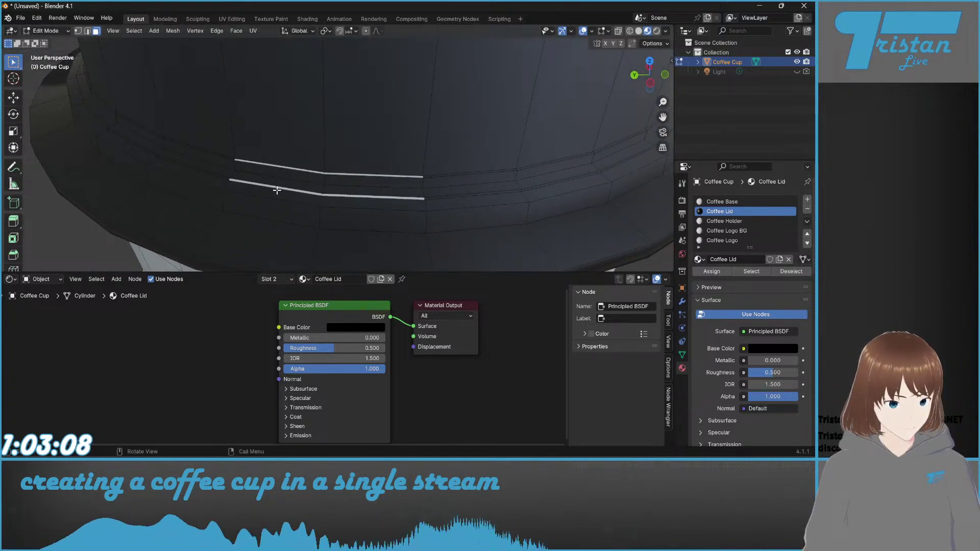
pyautogui.keyDown('shift'); pyautogui.click(282, 189); pyautogui.keyUp('shift')
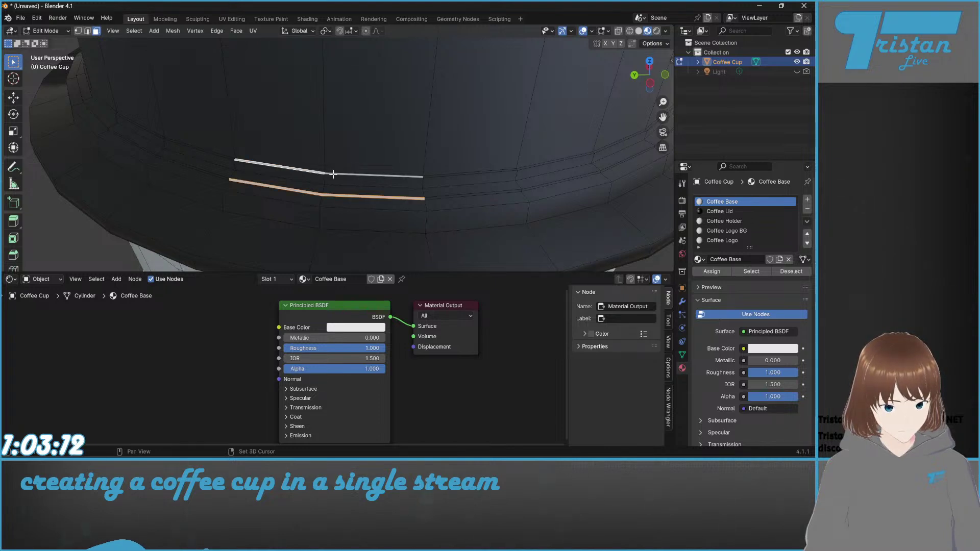
pyautogui.click(720, 212)
pyautogui.click(715, 272)
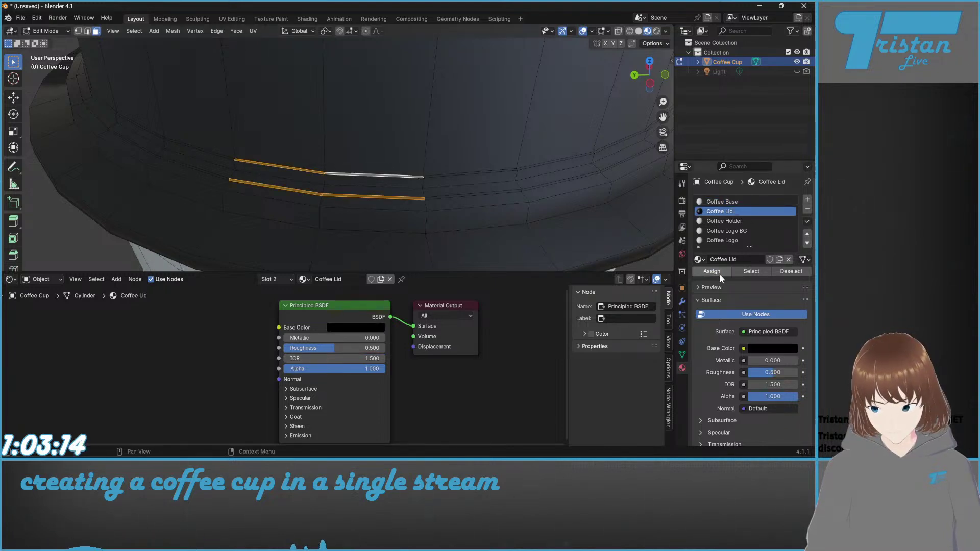
# Step: Set the Coffee Holder material's base color to orange
pyautogui.scroll(-5, 545, 135)
pyautogui.moveTo(545, 136); pyautogui.dragTo(455, 139, button='middle')
pyautogui.scroll(3, 333, 127)
pyautogui.scroll(-3, 558, 105)
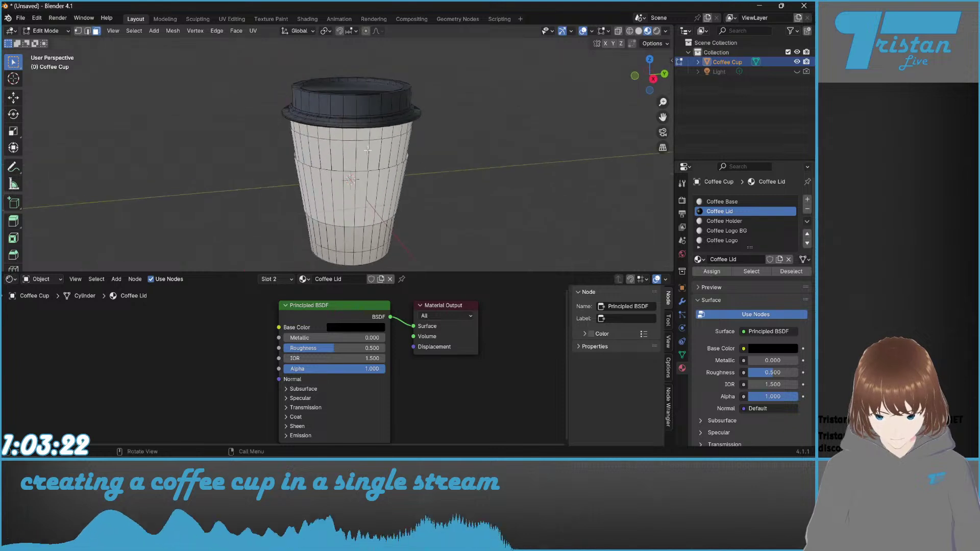
pyautogui.click(743, 221)
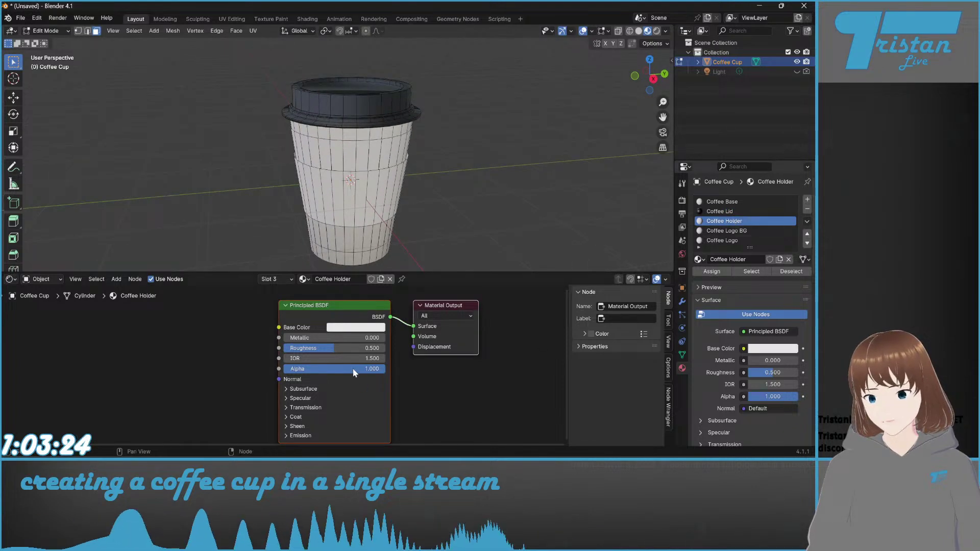
pyautogui.scroll(2, 378, 324)
pyautogui.click(375, 313)
pyautogui.moveTo(388, 190)
pyautogui.mouseDown()
pyautogui.moveTo(374, 201)
pyautogui.moveTo(384, 206)
pyautogui.mouseUp()
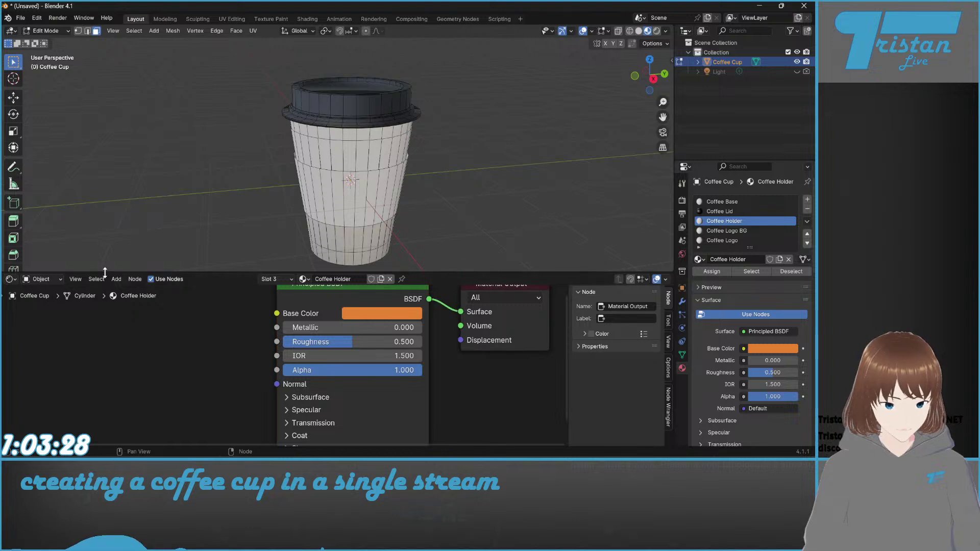
# Step: Add a Brick Texture node to the Coffee Holder material and connect its Color output to the Principled BSDF's Base Color
pyautogui.moveTo(134, 332)
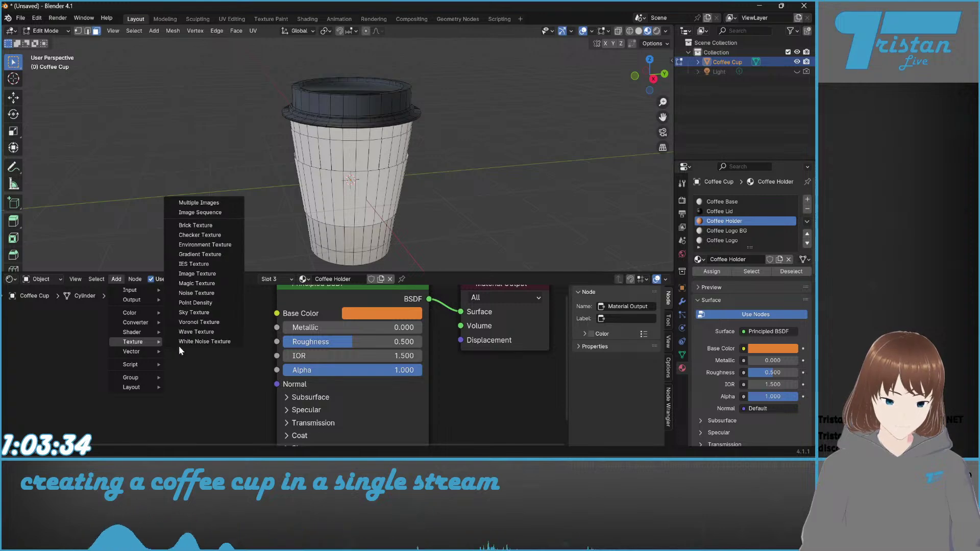
pyautogui.click(203, 226)
pyautogui.click(72, 307)
pyautogui.scroll(-2, 202, 345)
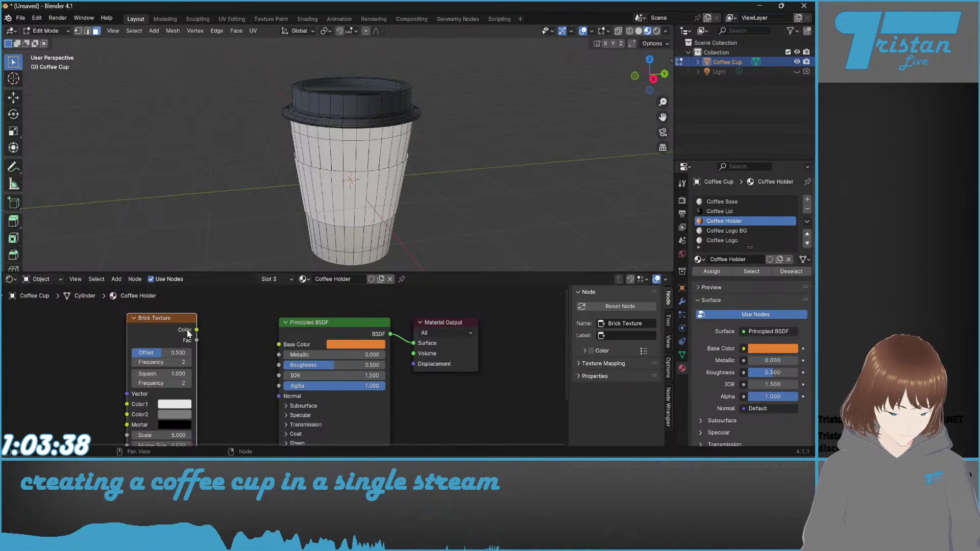
pyautogui.moveTo(197, 330); pyautogui.dragTo(279, 345)
pyautogui.scroll(-2, 240, 361)
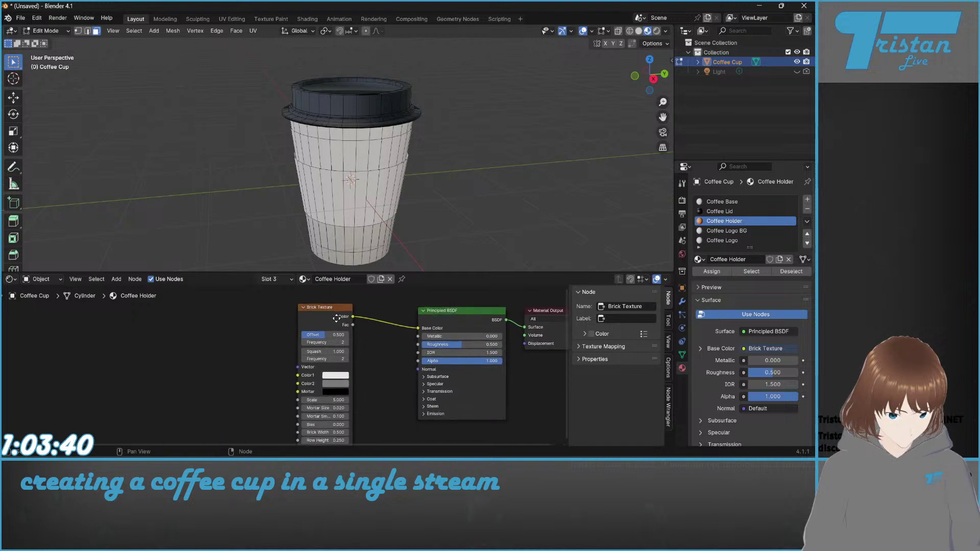
pyautogui.scroll(2, 350, 164)
# Step: Select the ring of cup wall faces just above the sleeve, all around the body, and assign them the Coffee Holder material
pyautogui.click(353, 149)
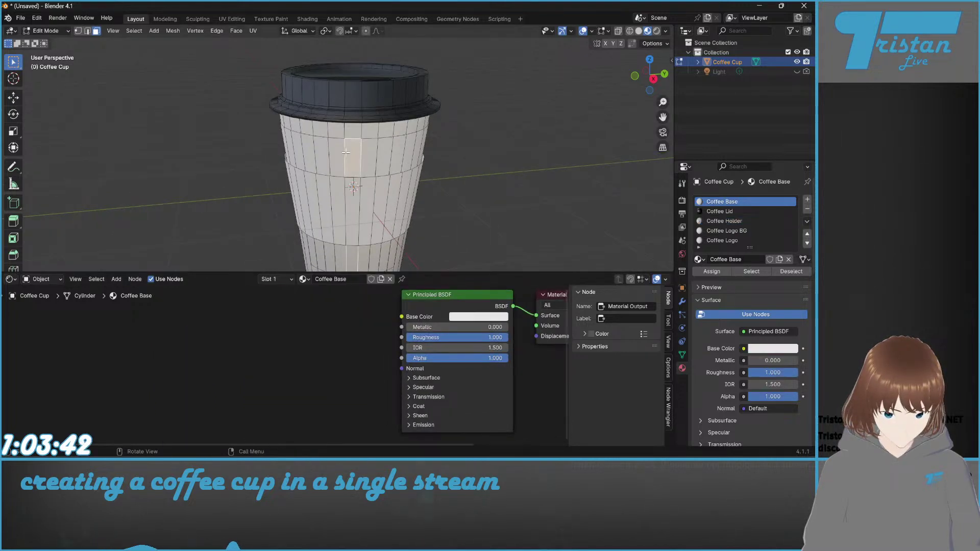
pyautogui.keyDown('shift'); pyautogui.click(368, 154); pyautogui.keyUp('shift')
pyautogui.keyDown('shift'); pyautogui.click(338, 155); pyautogui.keyUp('shift')
pyautogui.keyDown('shift'); pyautogui.click(322, 154); pyautogui.keyUp('shift')
pyautogui.moveTo(321, 153); pyautogui.dragTo(434, 139, button='middle')
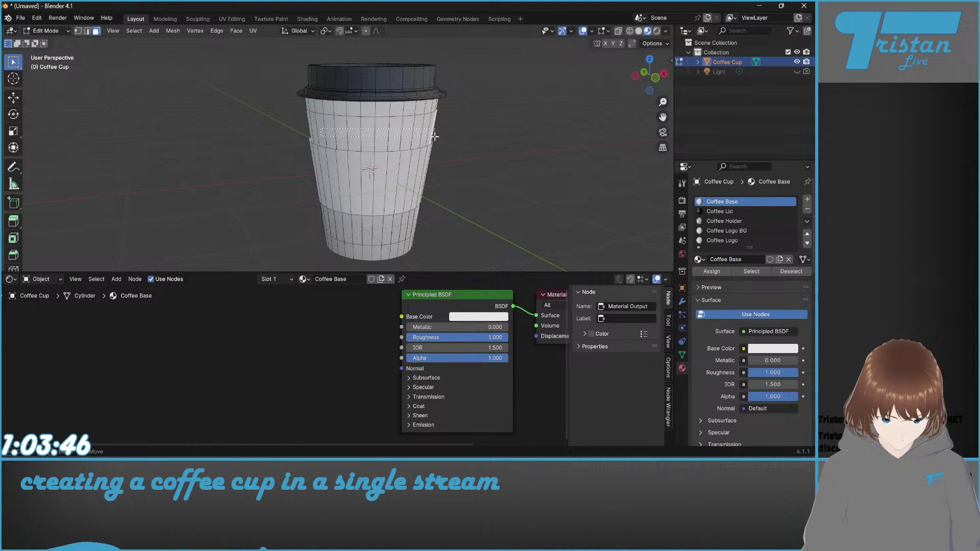
pyautogui.moveTo(435, 137); pyautogui.dragTo(435, 137)
pyautogui.moveTo(299, 149)
pyautogui.mouseDown(button='middle')
pyautogui.moveTo(428, 150)
pyautogui.moveTo(291, 147)
pyautogui.mouseUp(button='middle')
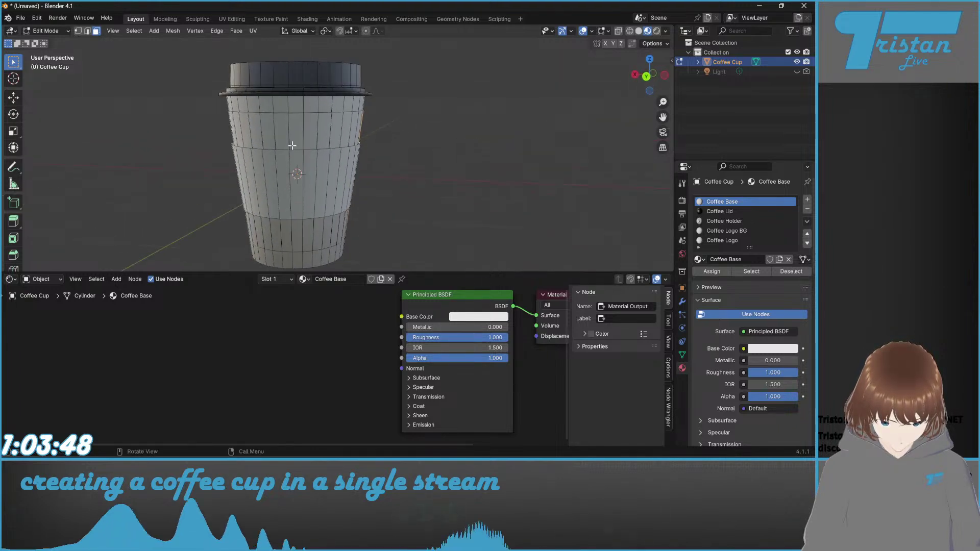
pyautogui.moveTo(248, 132); pyautogui.dragTo(362, 129)
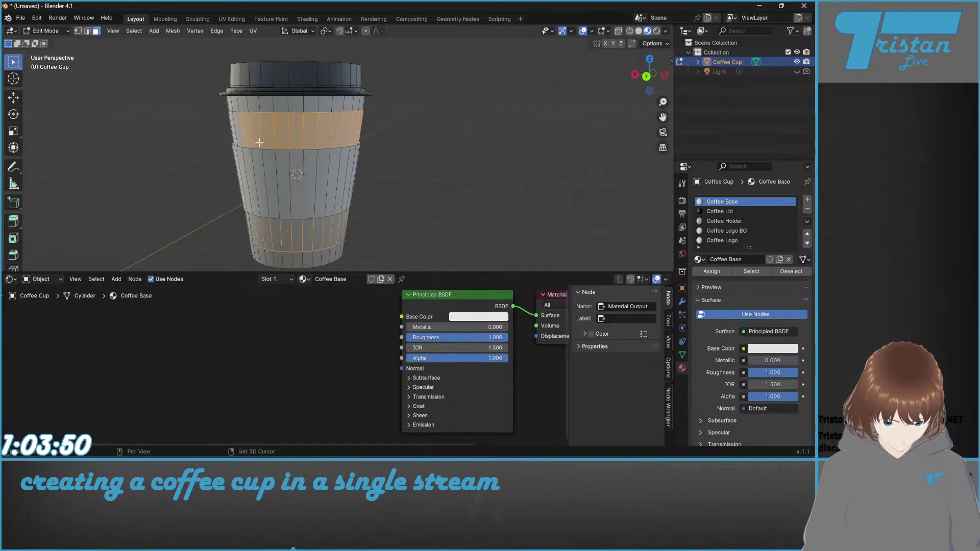
pyautogui.moveTo(362, 128); pyautogui.dragTo(365, 166, button='middle')
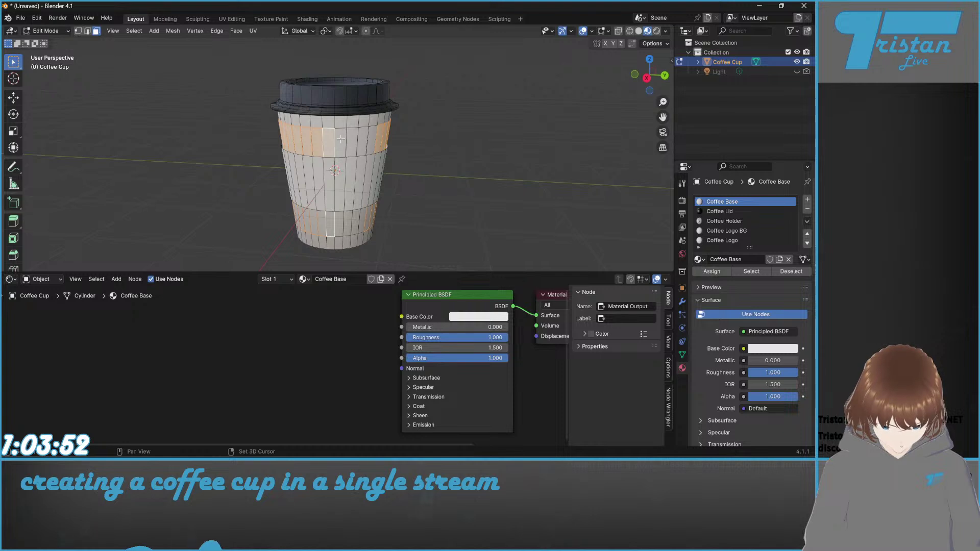
pyautogui.click(758, 220)
pyautogui.scroll(-1, 388, 181)
pyautogui.scroll(2, 388, 181)
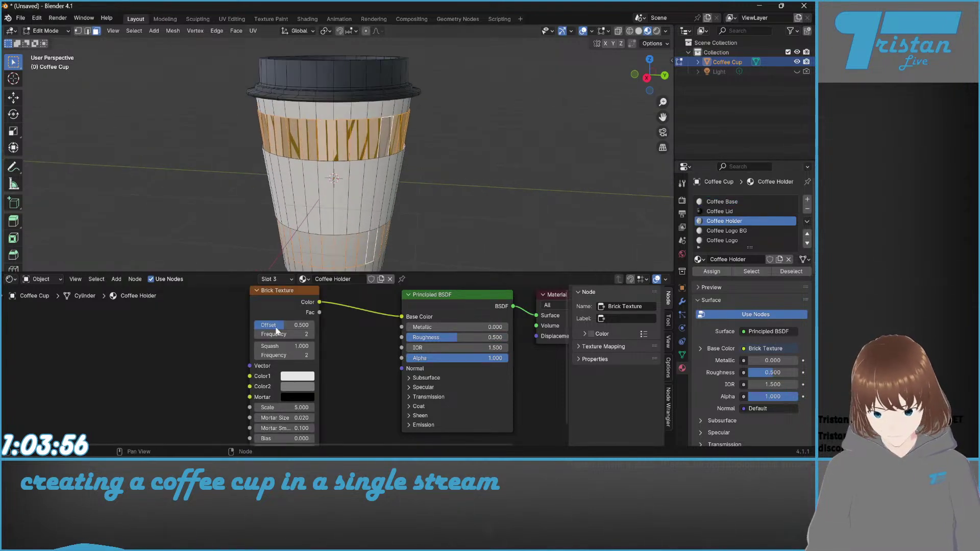
# Step: Add Texture Coordinate and Mapping nodes beside the Brick Texture, connecting the Mapping node's output to the texture's Vector input
pyautogui.scroll(-2, 236, 393)
pyautogui.click(116, 279)
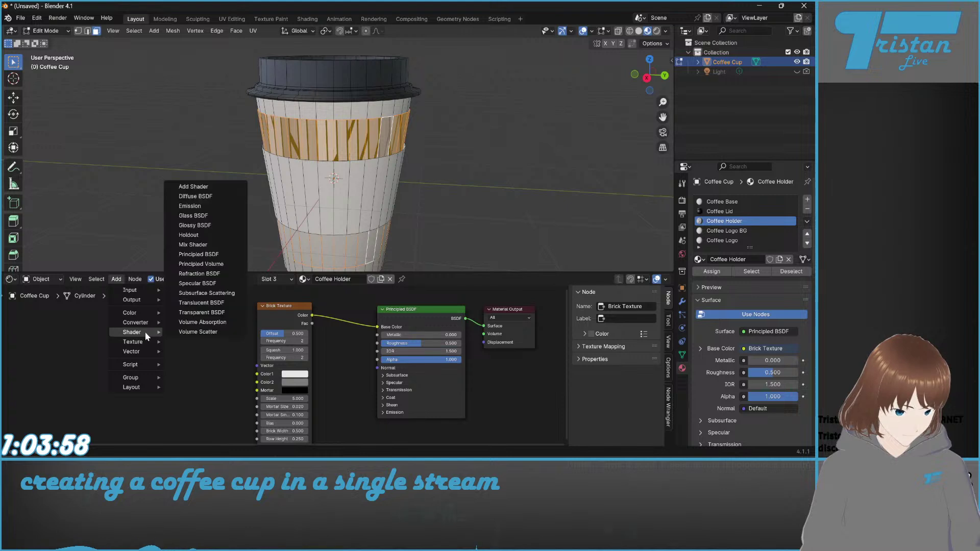
pyautogui.moveTo(147, 293)
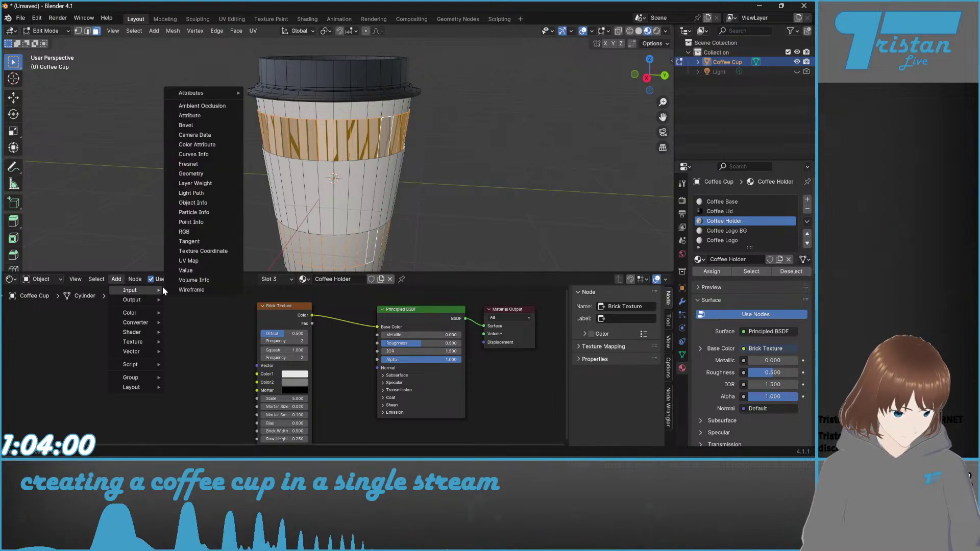
pyautogui.click(219, 263)
pyautogui.click(85, 319)
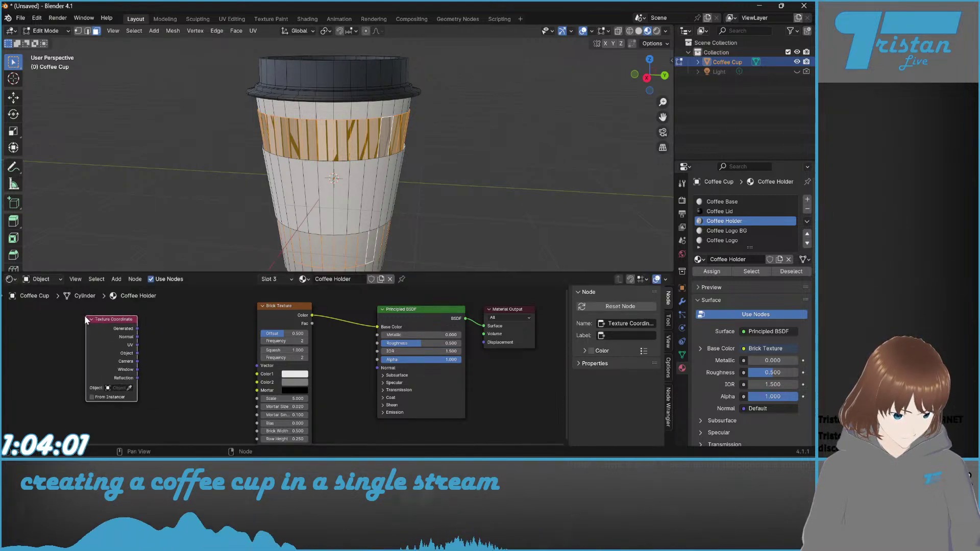
pyautogui.click(117, 280)
pyautogui.moveTo(146, 340)
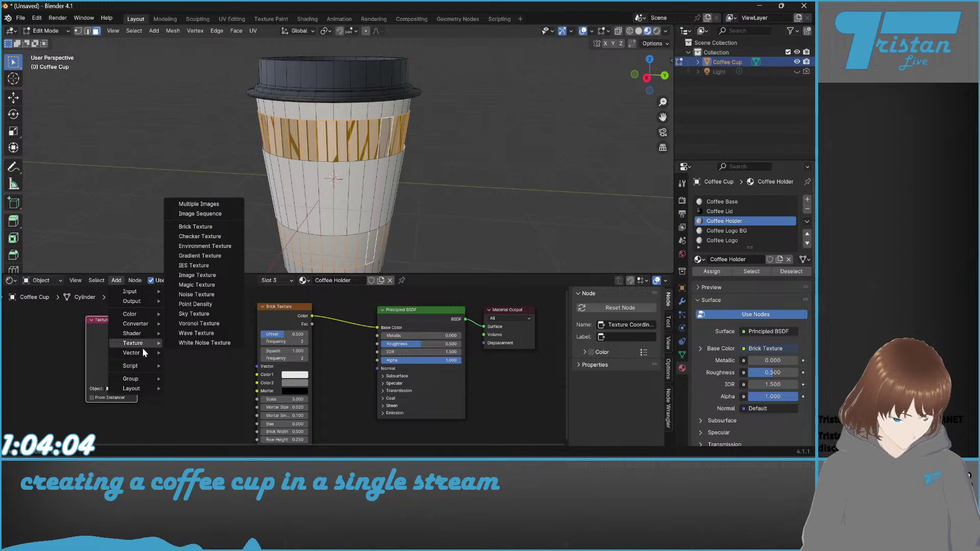
pyautogui.click(200, 374)
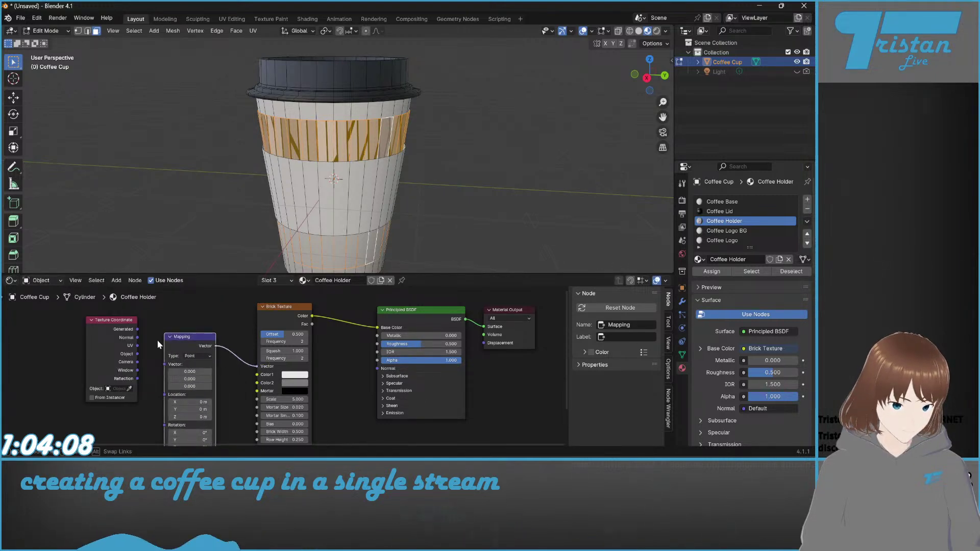
# Step: Connect the Texture Coordinate node's Generated output to the Mapping node's Vector input and check the brick pattern on the cup
pyautogui.moveTo(162, 355); pyautogui.dragTo(164, 364)
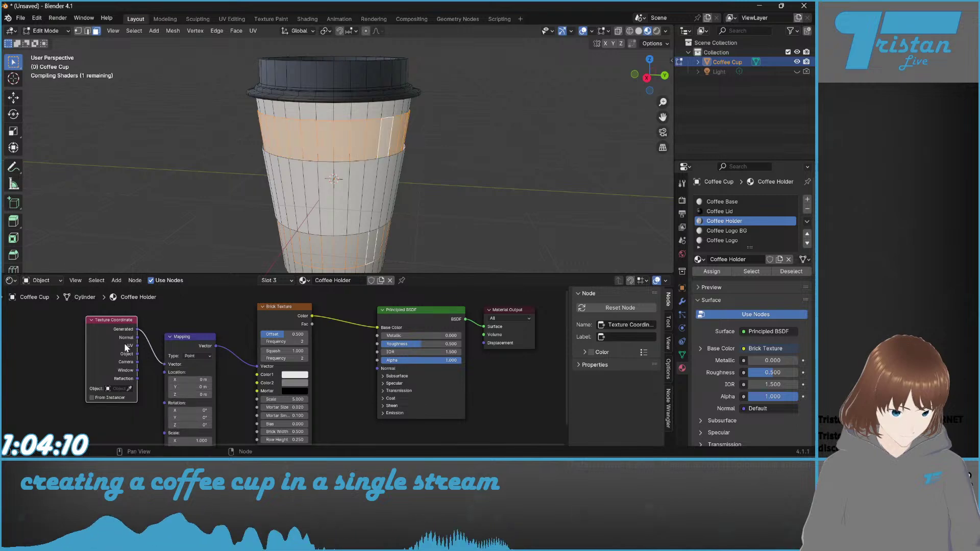
pyautogui.scroll(2, 376, 231)
pyautogui.scroll(-1, 352, 246)
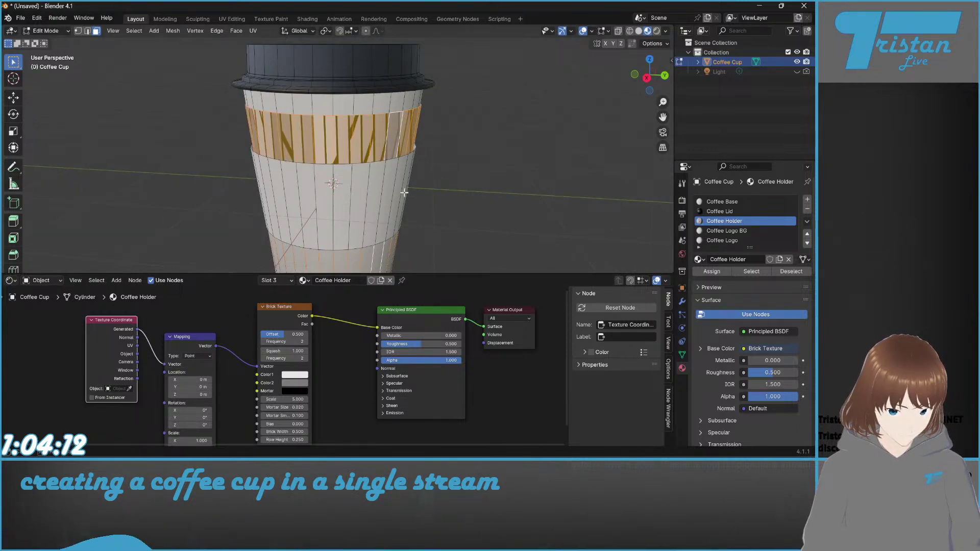
pyautogui.scroll(-4, 405, 192)
pyautogui.moveTo(434, 197); pyautogui.dragTo(348, 204, button='middle')
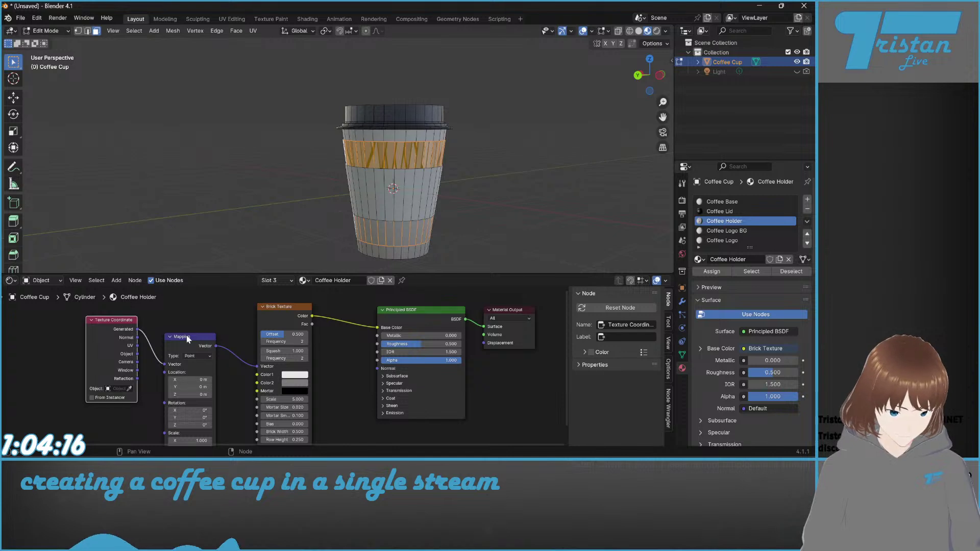
# Step: Set the Mapping node's rotation to -90° on X and 0° on Y
pyautogui.moveTo(188, 339)
pyautogui.mouseDown()
pyautogui.moveTo(191, 320)
pyautogui.moveTo(197, 350)
pyautogui.moveTo(181, 349)
pyautogui.mouseUp()
pyautogui.scroll(4, 194, 352)
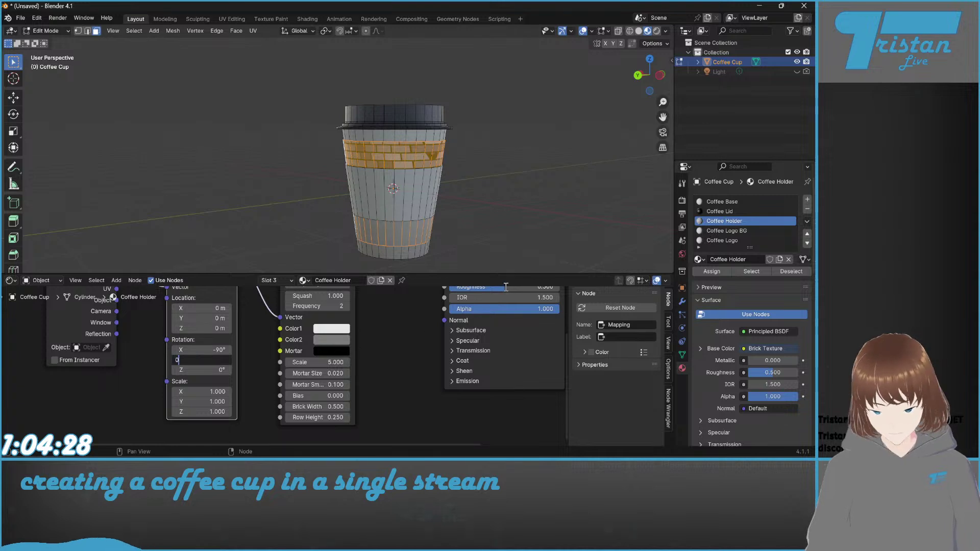
pyautogui.press('Return')
pyautogui.moveTo(526, 241); pyautogui.dragTo(440, 254, button='middle')
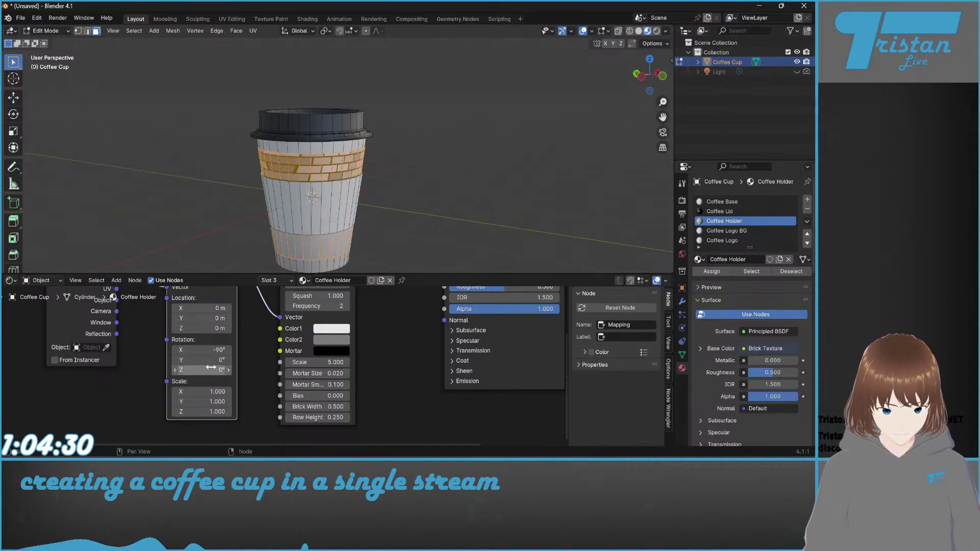
# Step: Try a 45° Y rotation on the Mapping node, comparing it with 0° on the brick band
pyautogui.moveTo(204, 360); pyautogui.dragTo(245, 360)
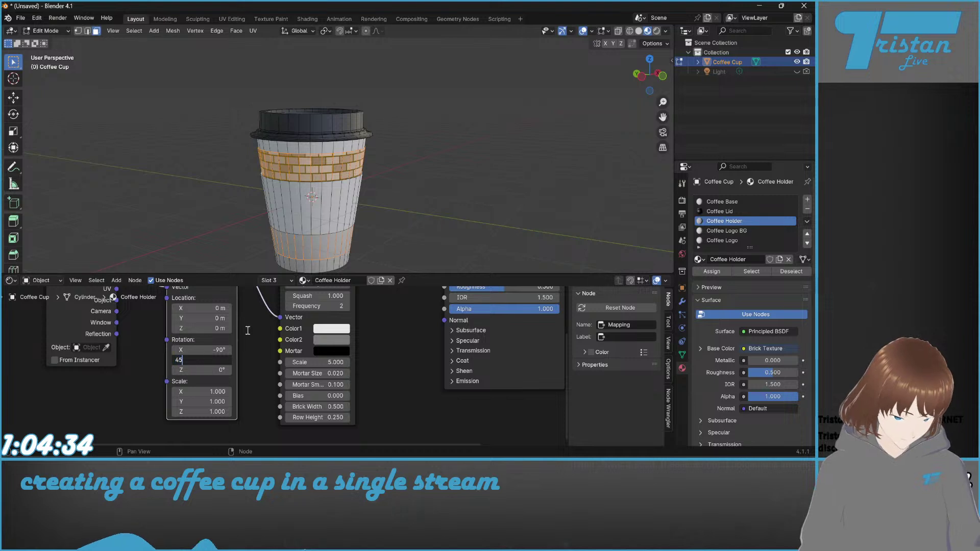
pyautogui.press('Return')
pyautogui.moveTo(490, 214); pyautogui.dragTo(409, 199, button='middle')
pyautogui.scroll(4, 405, 199)
pyautogui.moveTo(373, 230); pyautogui.dragTo(438, 243, button='middle')
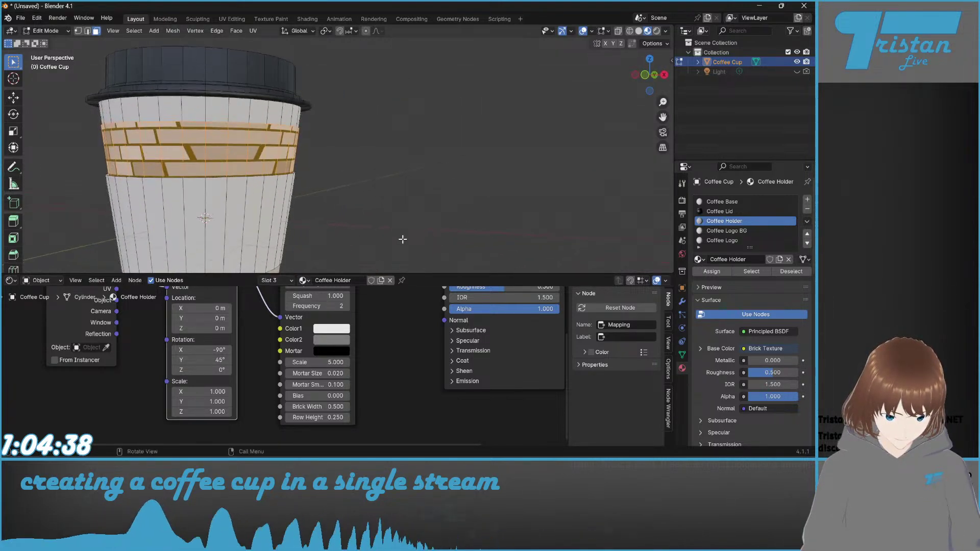
pyautogui.moveTo(209, 360); pyautogui.dragTo(87, 360)
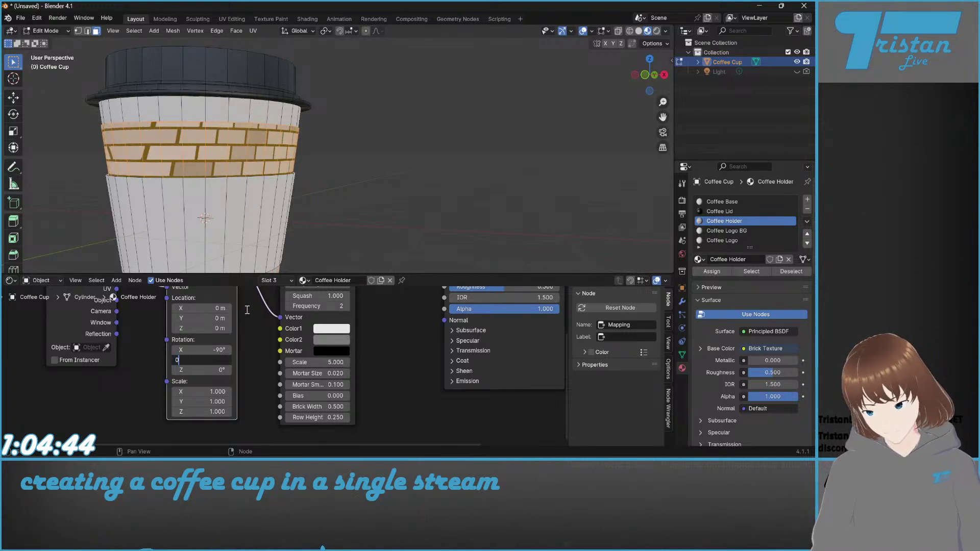
pyautogui.press('BackSpace')
pyautogui.write('45')
pyautogui.press('Return')
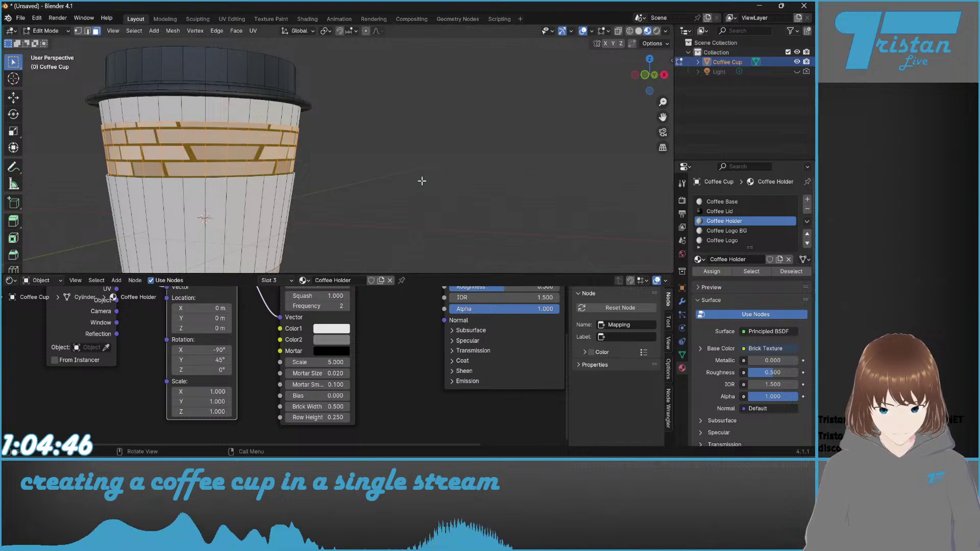
# Step: Set the Mapping node's Y rotation to 0° and its Z rotation to about -31.8°
pyautogui.moveTo(422, 181); pyautogui.dragTo(341, 222, button='middle')
pyautogui.moveTo(204, 370); pyautogui.dragTo(175, 369)
pyautogui.click(213, 362)
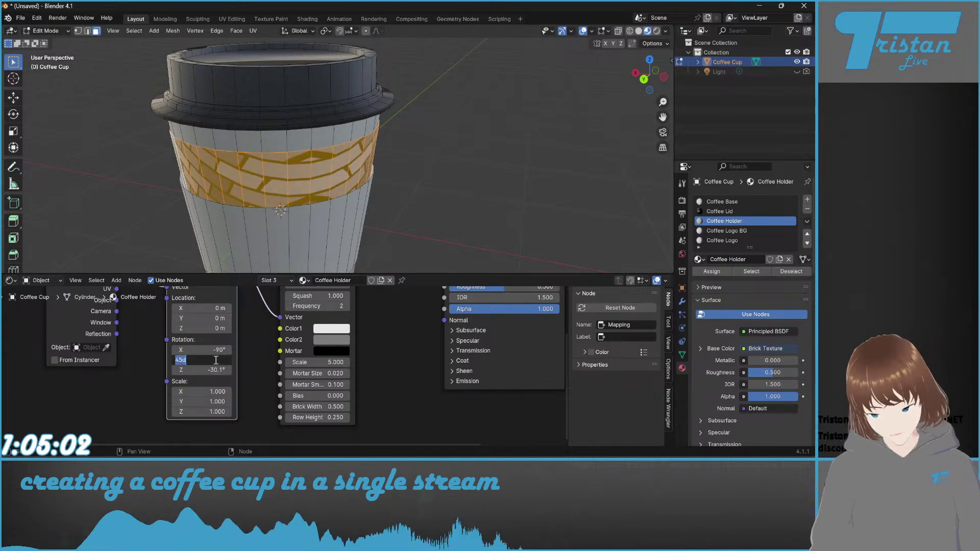
pyautogui.write('0')
pyautogui.press('Return')
pyautogui.moveTo(327, 168); pyautogui.dragTo(388, 194, button='middle')
pyautogui.moveTo(194, 369); pyautogui.dragTo(193, 370)
# Step: Show the Coffee Holder material's preview together with its surface settings
pyautogui.click(711, 300)
pyautogui.click(707, 288)
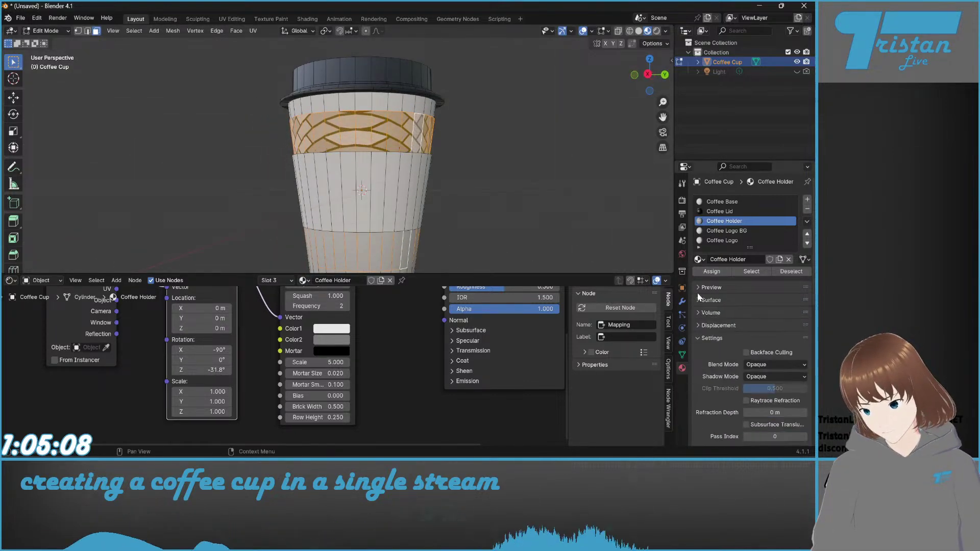
pyautogui.click(699, 289)
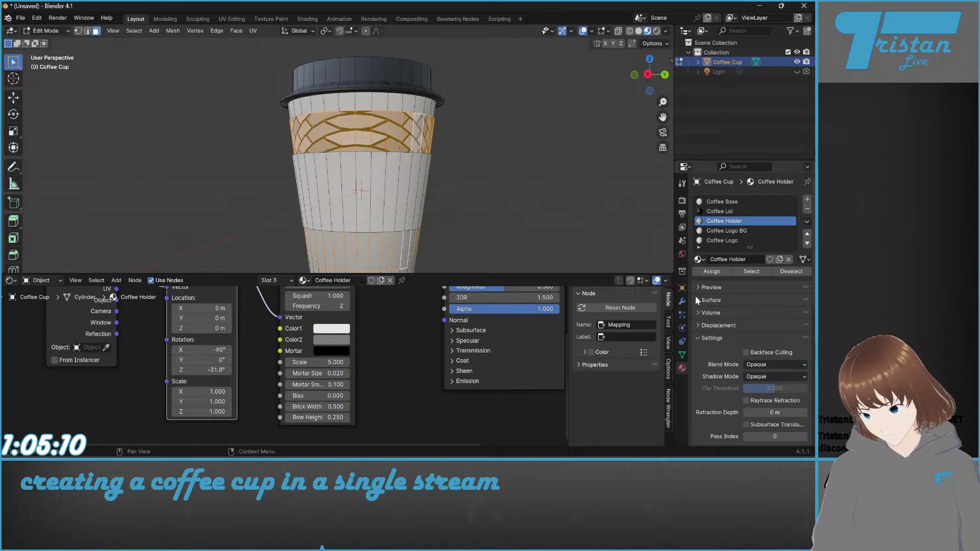
pyautogui.click(697, 301)
pyautogui.click(698, 287)
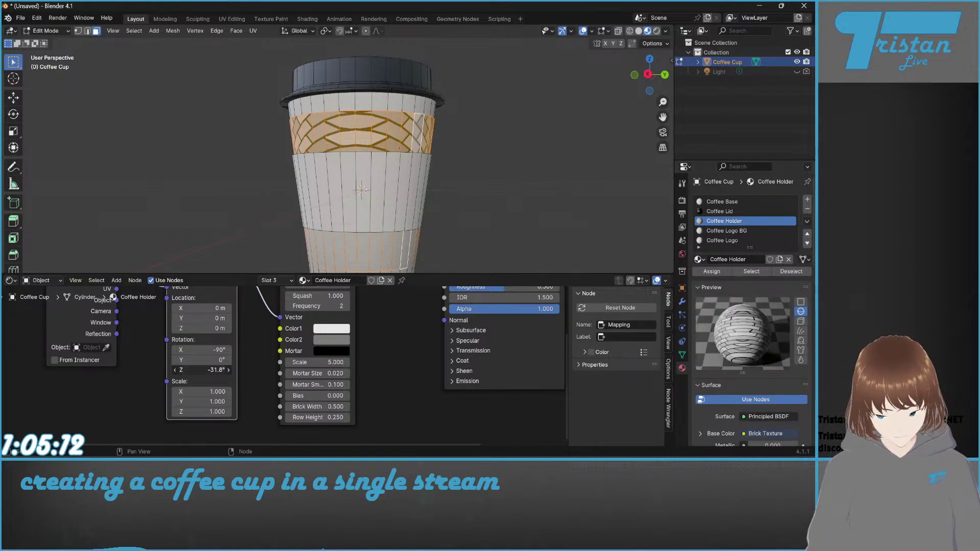
# Step: Set the Mapping node's Z rotation to 0° and its X rotation to -90°
pyautogui.moveTo(204, 370)
pyautogui.mouseDown()
pyautogui.moveTo(286, 370)
pyautogui.moveTo(215, 369)
pyautogui.mouseUp()
pyautogui.click(215, 370)
pyautogui.write('0')
pyautogui.press('Return')
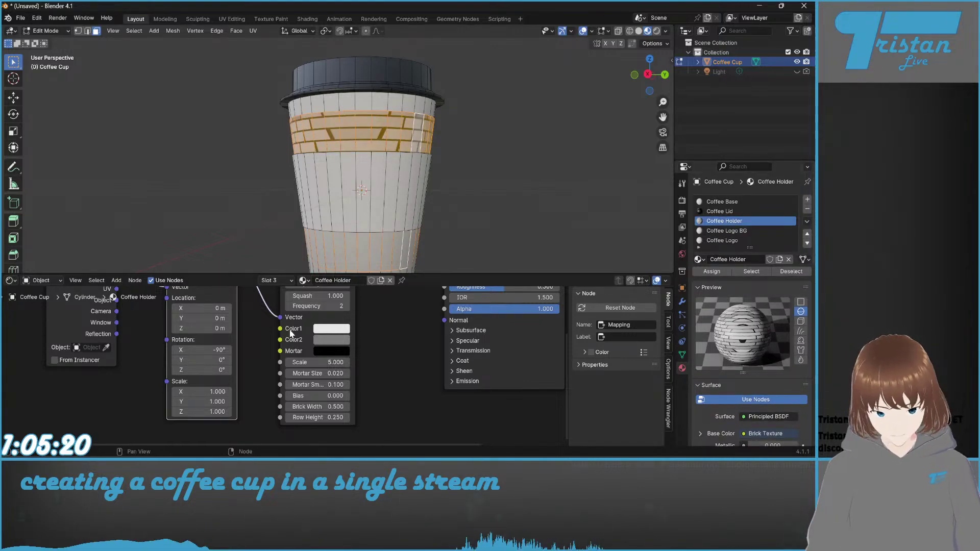
pyautogui.scroll(-3, 214, 368)
pyautogui.scroll(3, 289, 378)
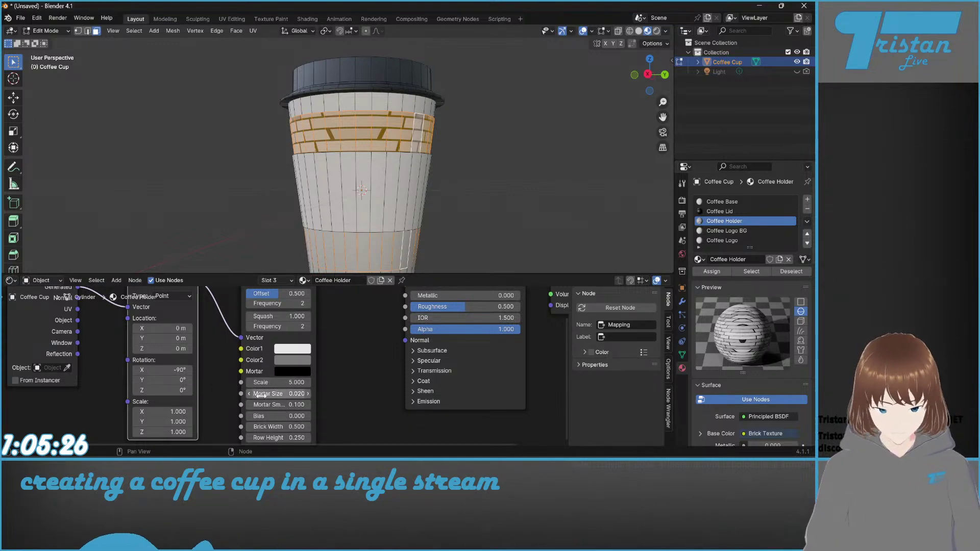
pyautogui.moveTo(159, 370); pyautogui.dragTo(161, 371)
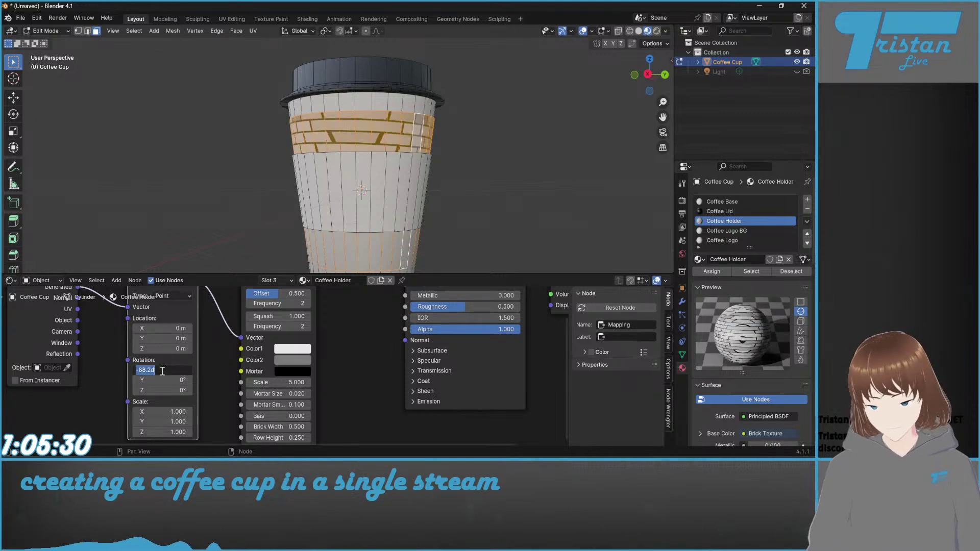
pyautogui.press('Return')
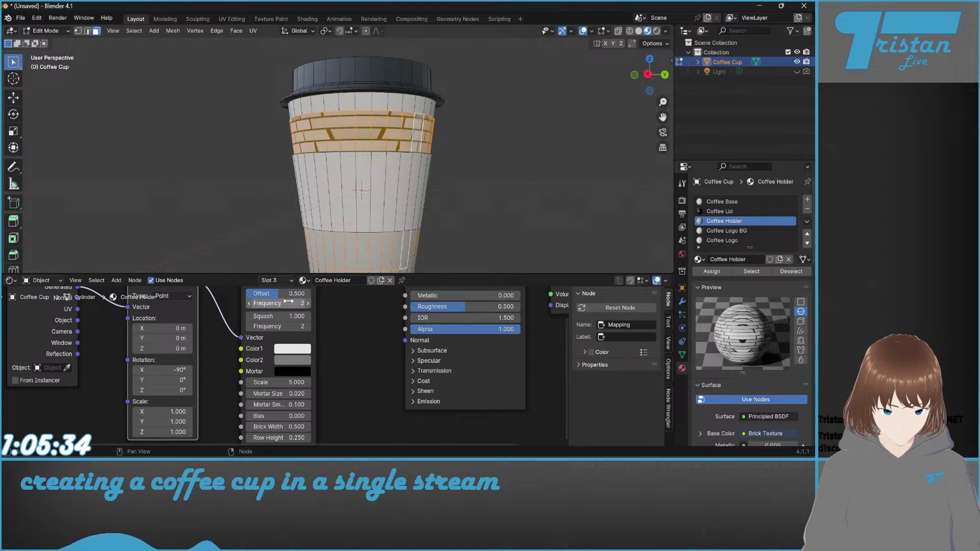
# Step: Try other offset and offset frequency values on the Brick Texture, then restore them to 0.5 and 2
pyautogui.moveTo(278, 304); pyautogui.dragTo(299, 304)
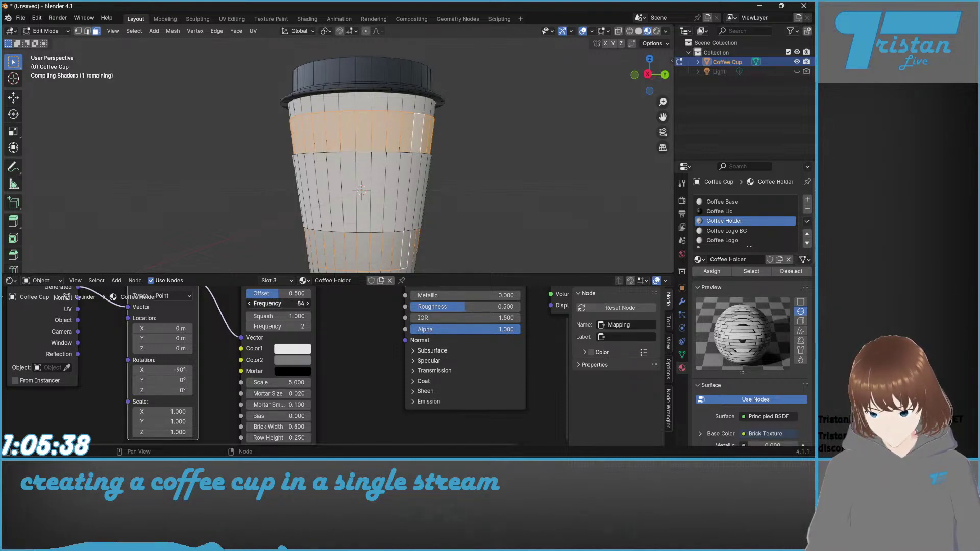
pyautogui.click(286, 303)
pyautogui.press('Return')
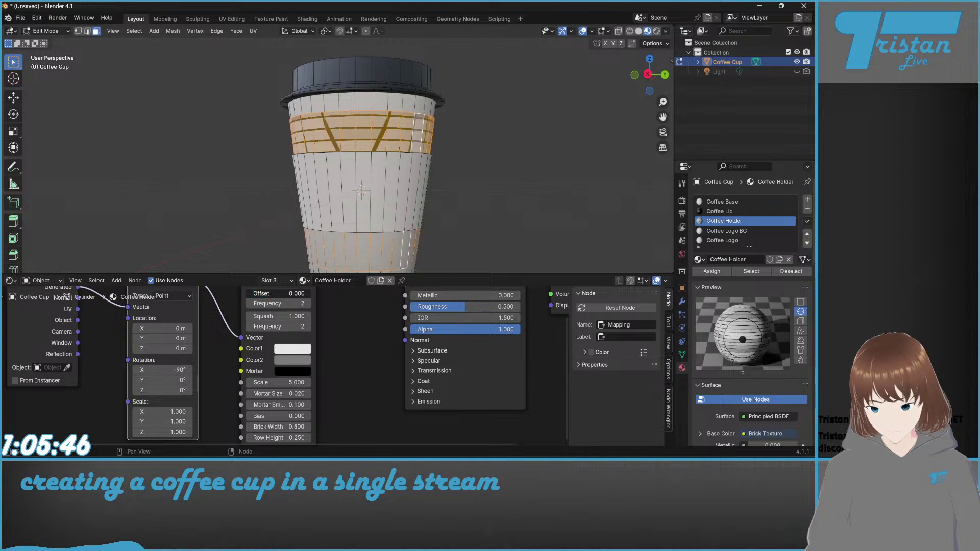
pyautogui.moveTo(269, 293); pyautogui.dragTo(311, 294)
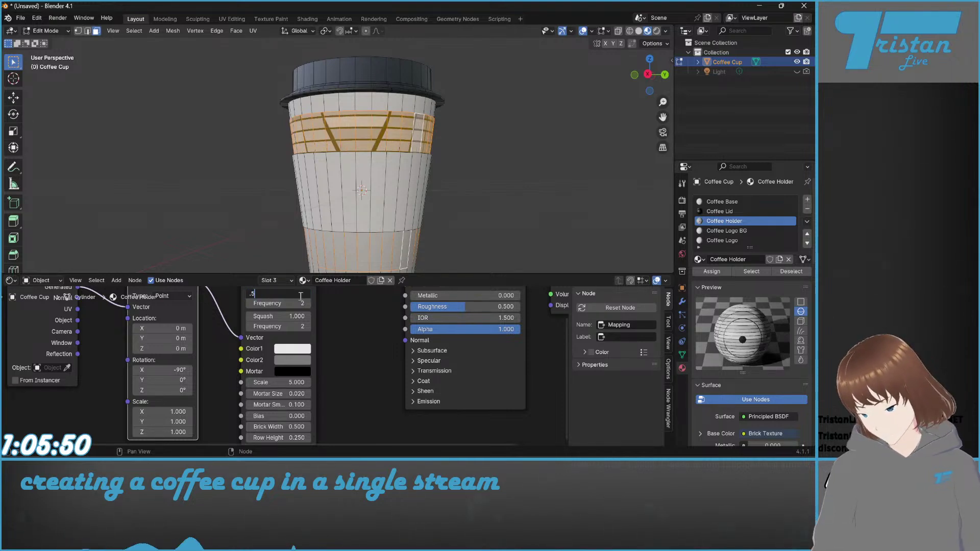
pyautogui.press('Return')
# Step: Check the brick pattern on the band up close and delete the Brick Texture node
pyautogui.moveTo(291, 158); pyautogui.dragTo(317, 184, button='middle')
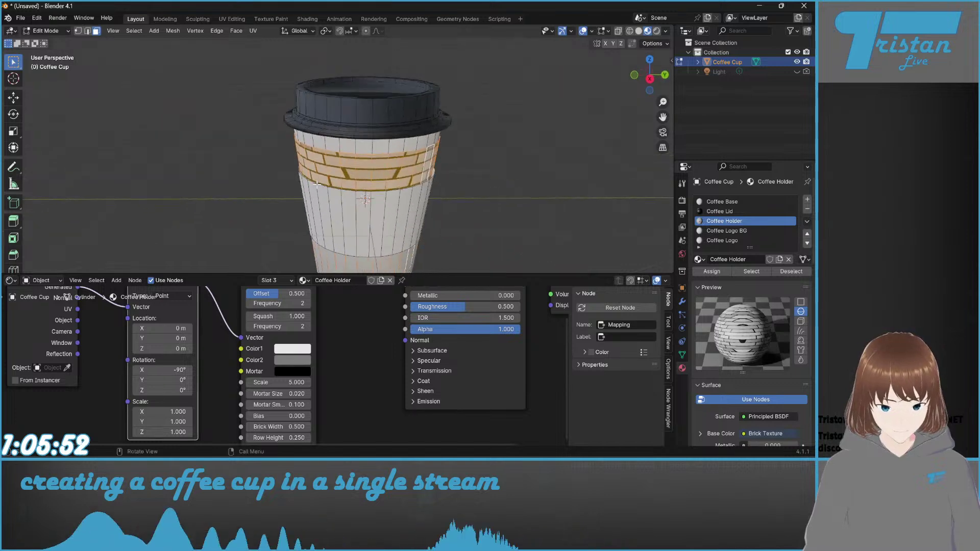
pyautogui.scroll(6, 317, 184)
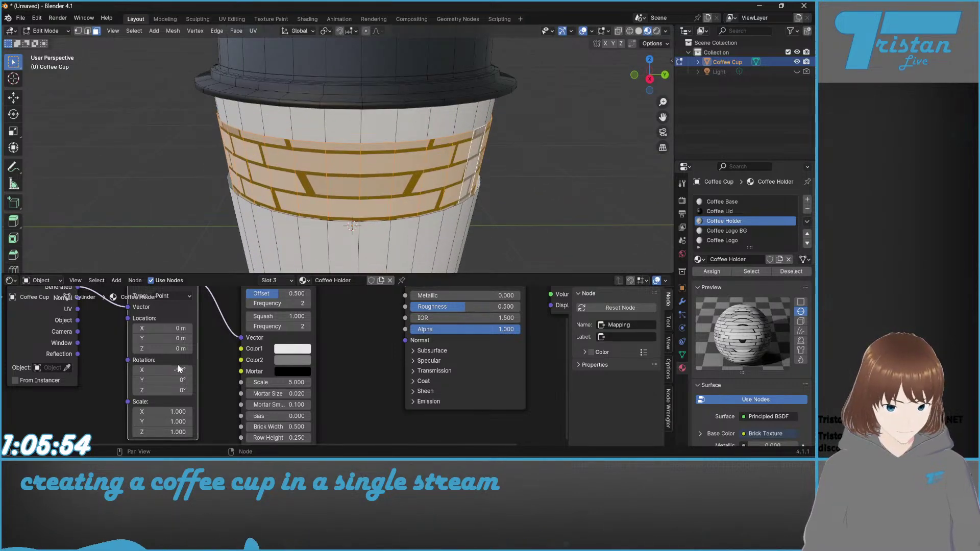
pyautogui.scroll(-1, 178, 369)
pyautogui.scroll(4, 286, 377)
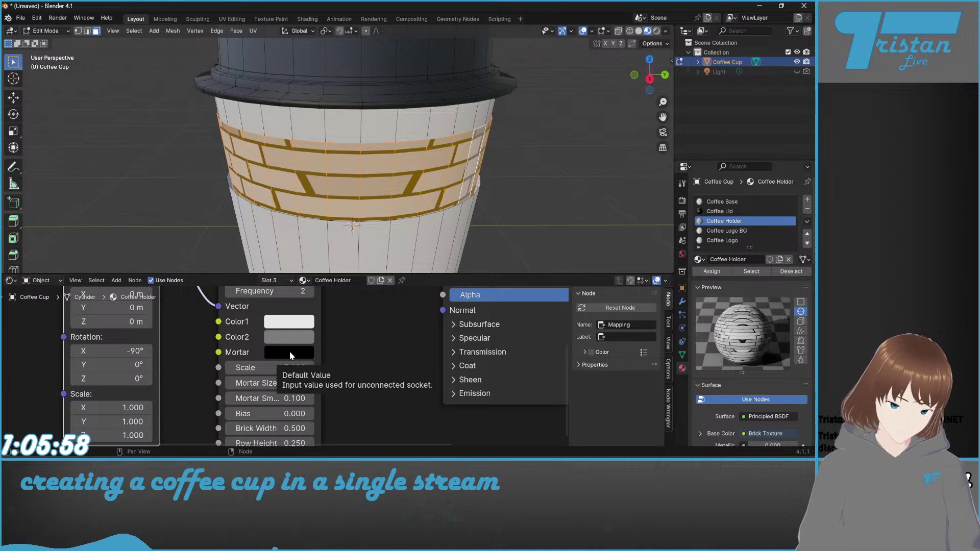
pyautogui.scroll(-4, 291, 356)
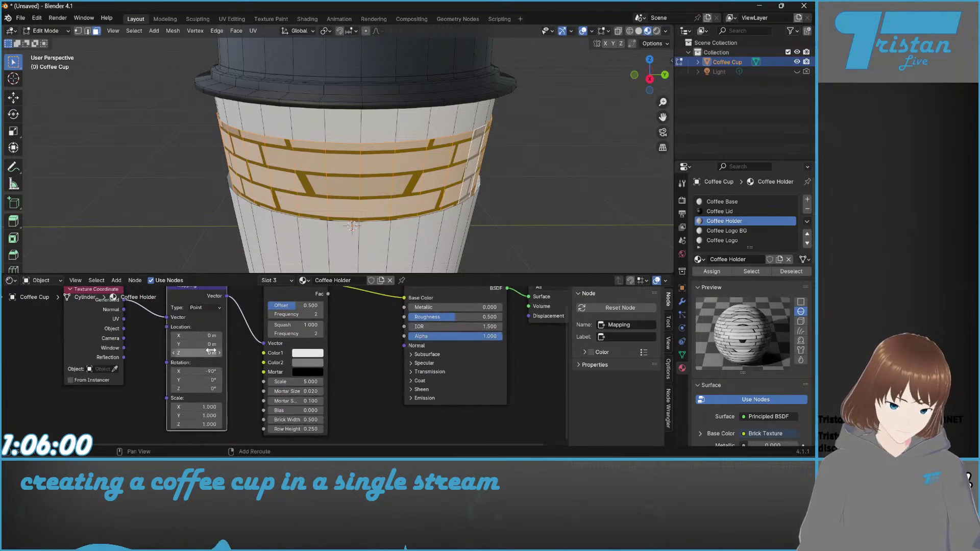
pyautogui.scroll(2, 243, 416)
pyautogui.click(329, 343)
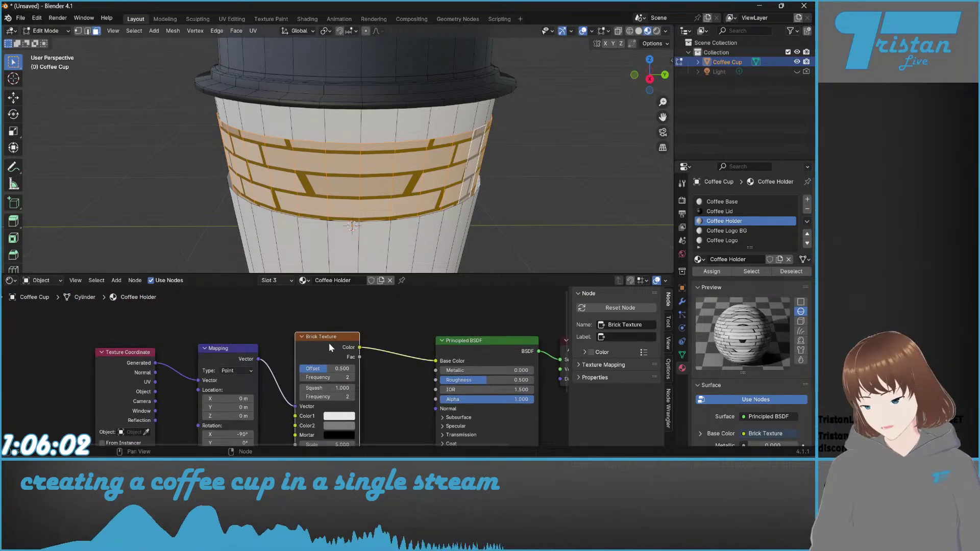
pyautogui.press('x')
# Step: Add a Checker Texture node, linking the Mapping output to its Vector and its Color to the Principled BSDF's Base Color
pyautogui.click(116, 281)
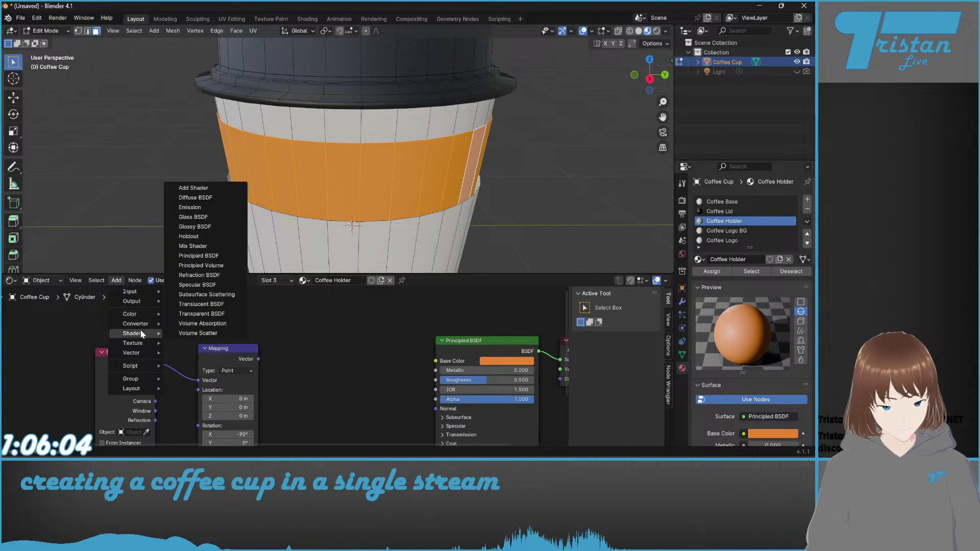
pyautogui.moveTo(142, 343)
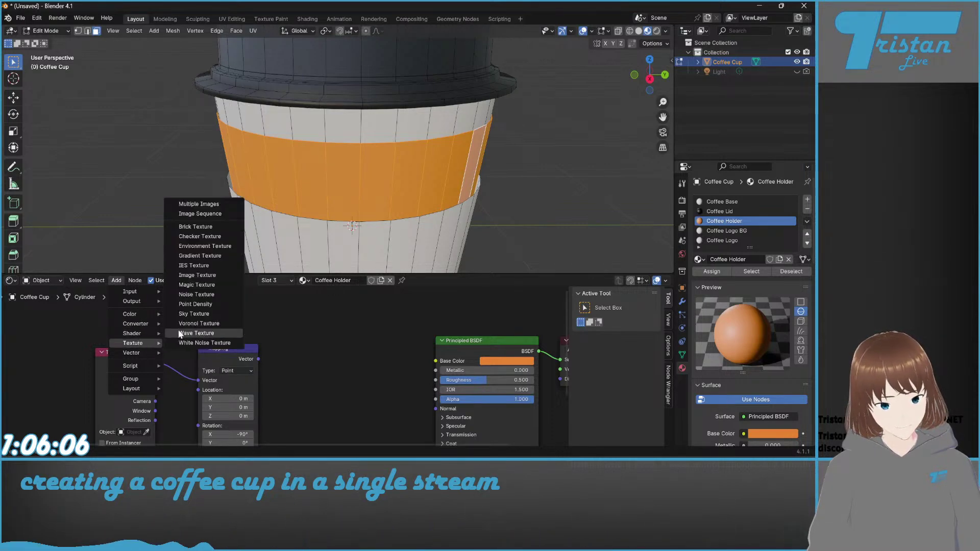
pyautogui.click(201, 235)
pyautogui.moveTo(258, 359); pyautogui.dragTo(297, 370)
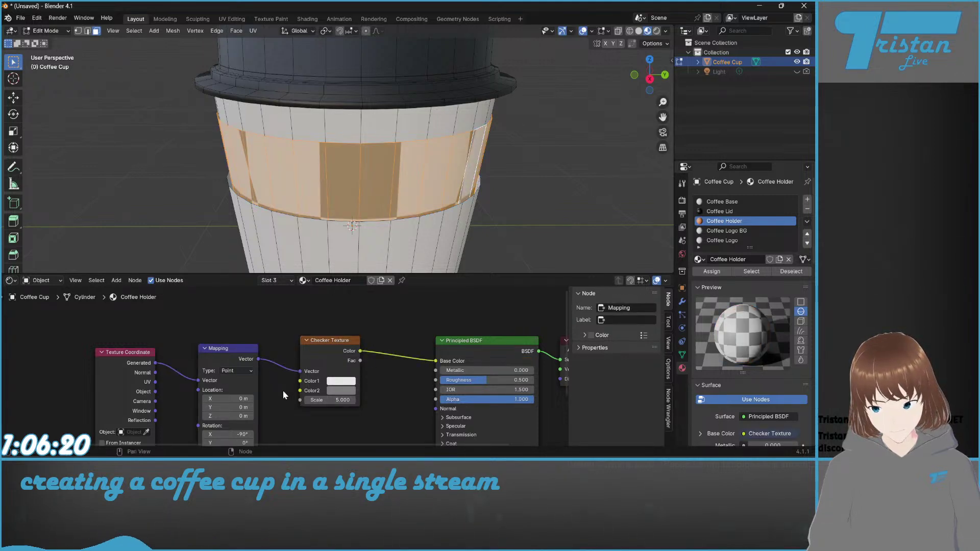
# Step: Set the Mapping node's X rotation to 0° and try out other Y rotation values against the checker pattern
pyautogui.moveTo(289, 392); pyautogui.dragTo(292, 368, button='middle')
pyautogui.scroll(-2, 385, 178)
pyautogui.moveTo(373, 199); pyautogui.dragTo(385, 177, button='middle')
pyautogui.moveTo(428, 168); pyautogui.dragTo(469, 156, button='middle')
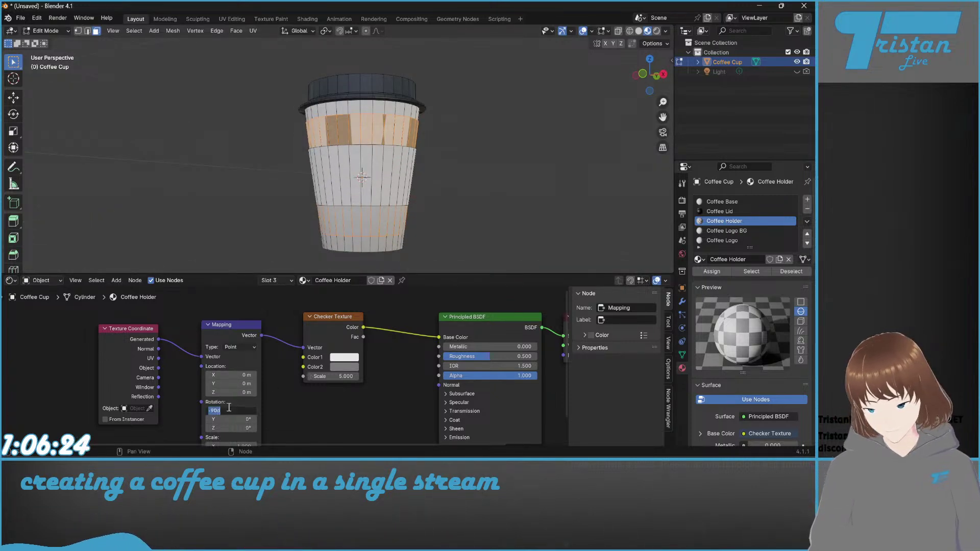
pyautogui.press('Return')
pyautogui.scroll(3, 419, 157)
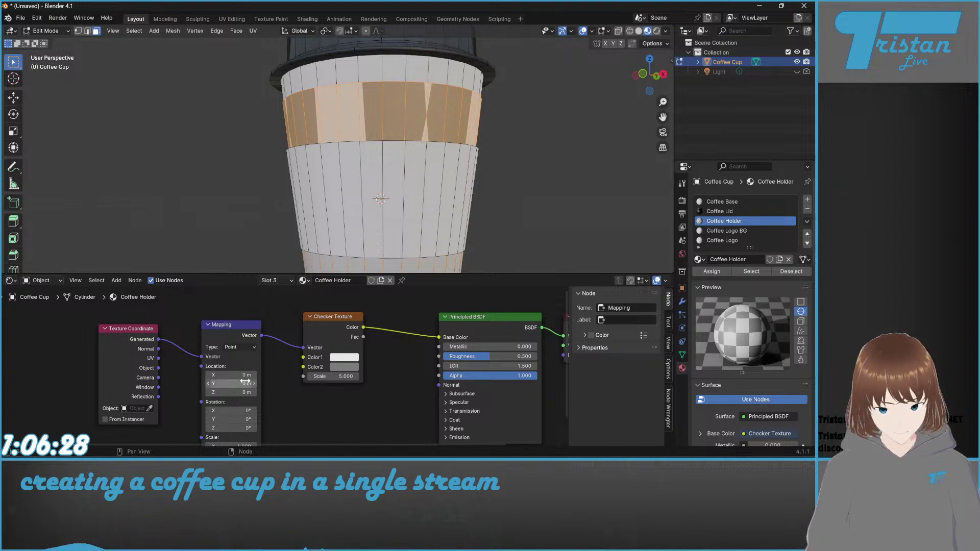
pyautogui.moveTo(230, 420); pyautogui.dragTo(267, 419)
pyautogui.moveTo(488, 254); pyautogui.dragTo(347, 271, button='middle')
pyautogui.press('Escape')
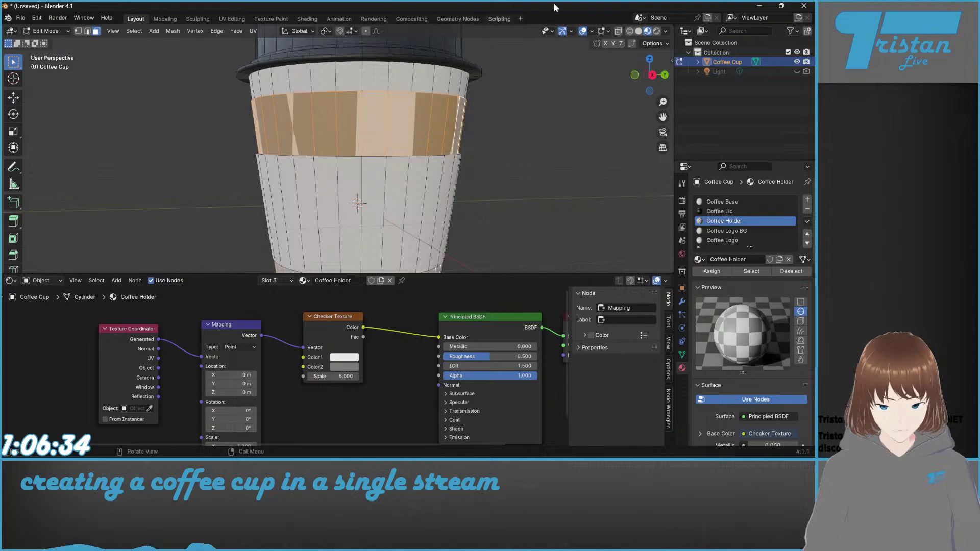
# Step: Display the cup mesh's normals as lines and examine them around the lid and the checkered band
pyautogui.click(604, 34)
pyautogui.click(562, 189)
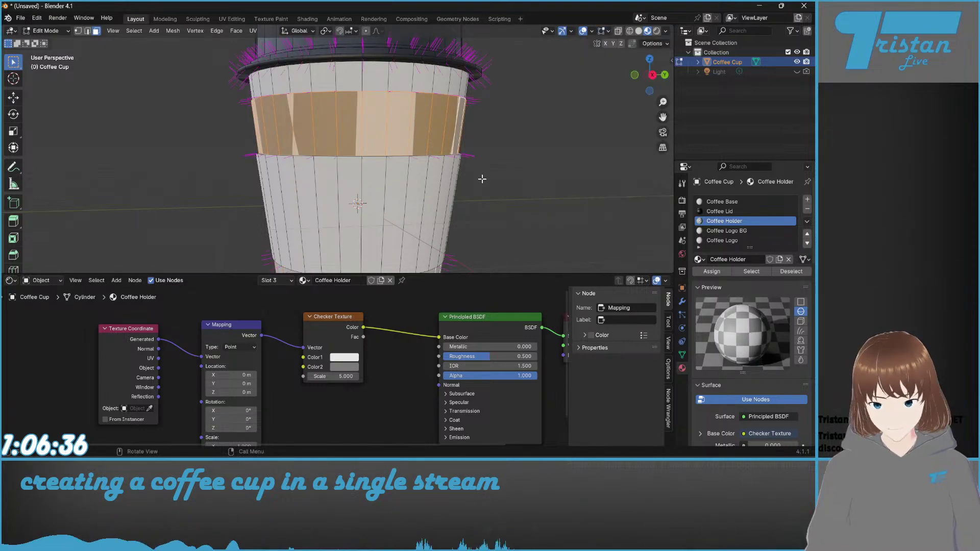
pyautogui.moveTo(482, 175); pyautogui.dragTo(410, 208, button='middle')
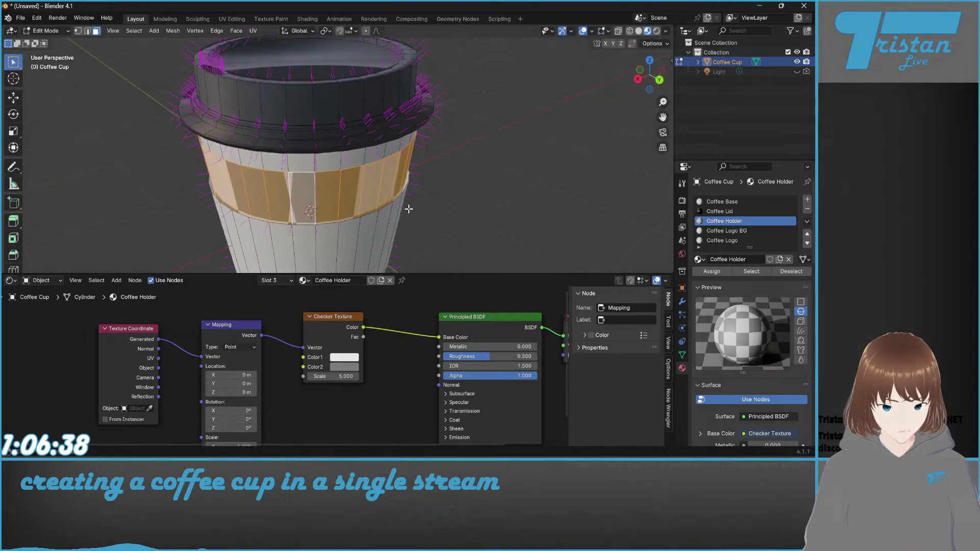
pyautogui.scroll(3, 409, 209)
pyautogui.moveTo(307, 221); pyautogui.dragTo(289, 224, button='middle')
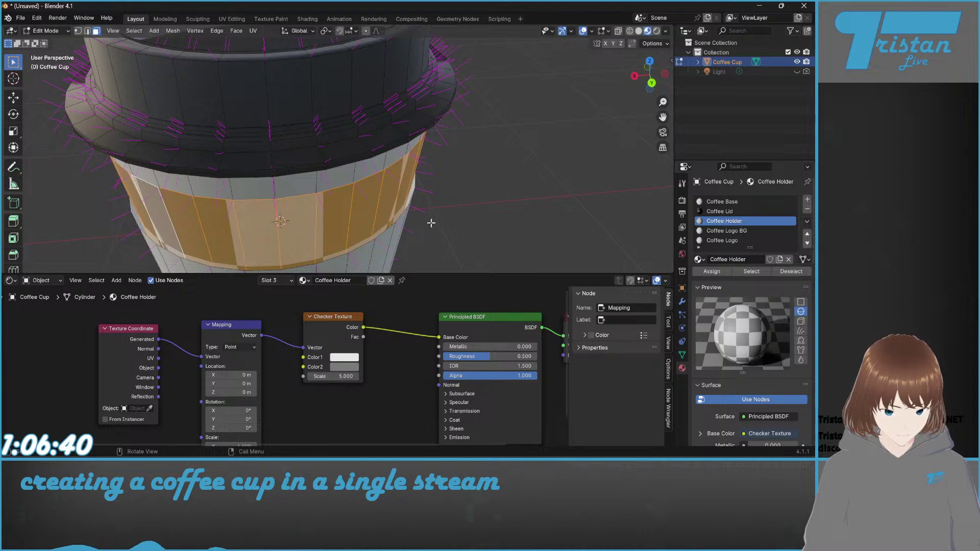
pyautogui.moveTo(432, 223); pyautogui.dragTo(417, 197, button='middle')
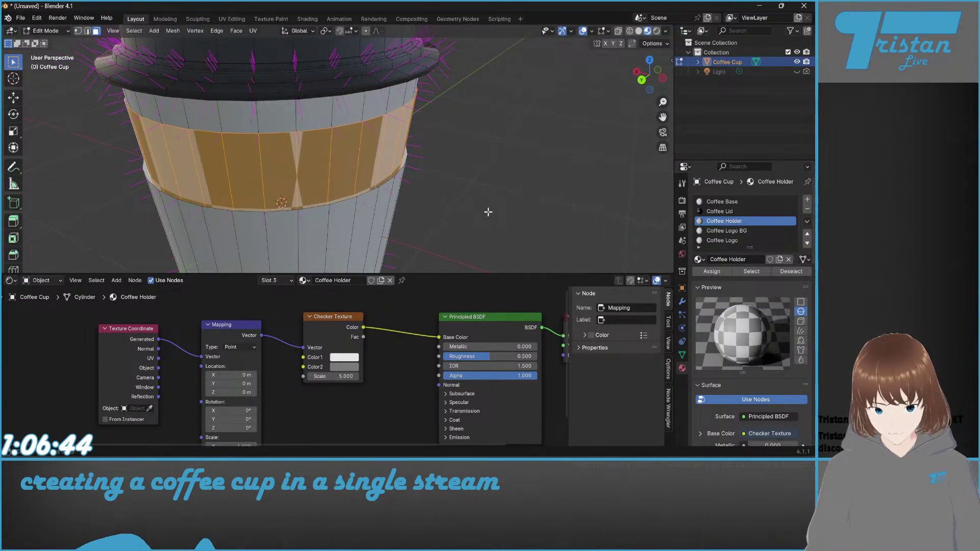
# Step: Assign the Coffee Base material to the stray dark face at the edge where the white cup wall meets the lid
pyautogui.moveTo(488, 211); pyautogui.dragTo(327, 220, button='middle')
pyautogui.scroll(3, 267, 160)
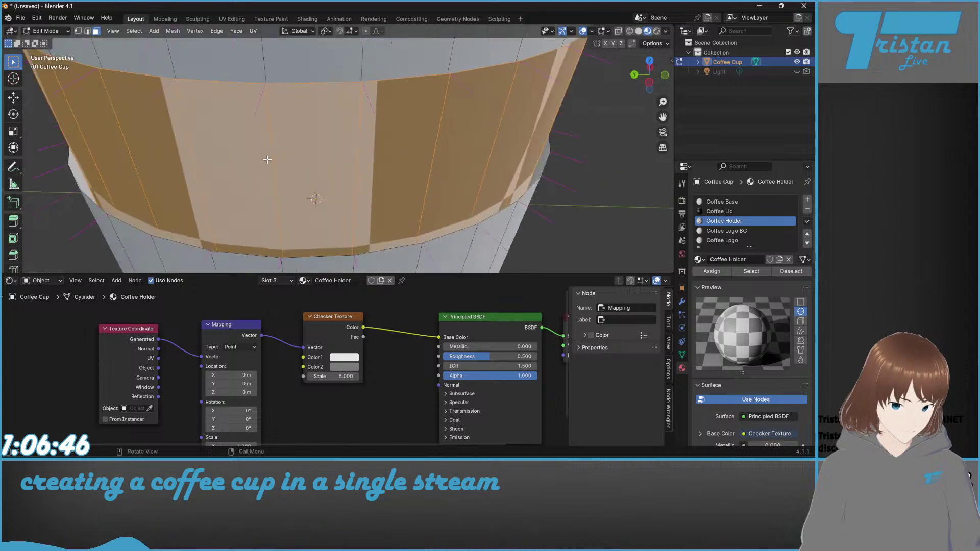
pyautogui.scroll(2, 267, 160)
pyautogui.moveTo(280, 164); pyautogui.dragTo(623, 148, button='middle')
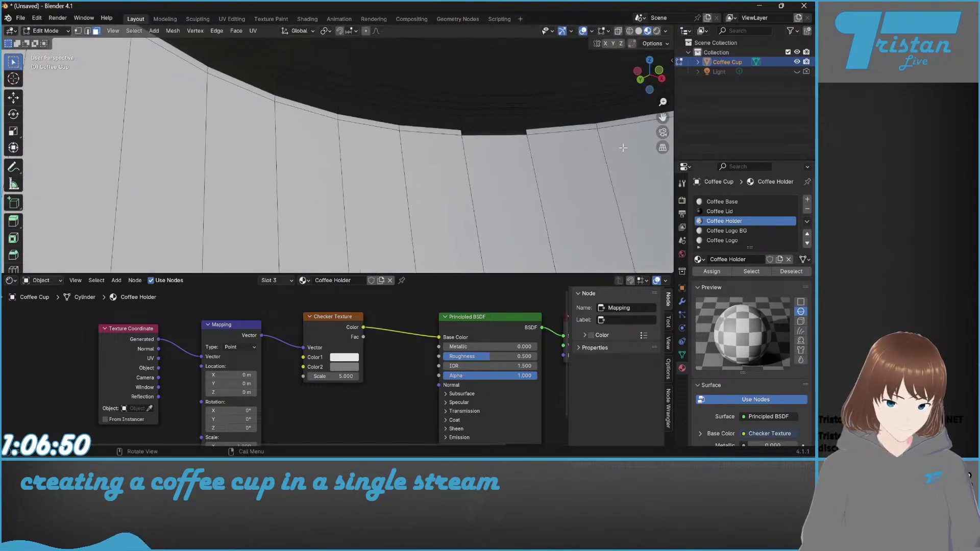
pyautogui.click(515, 131)
pyautogui.click(720, 202)
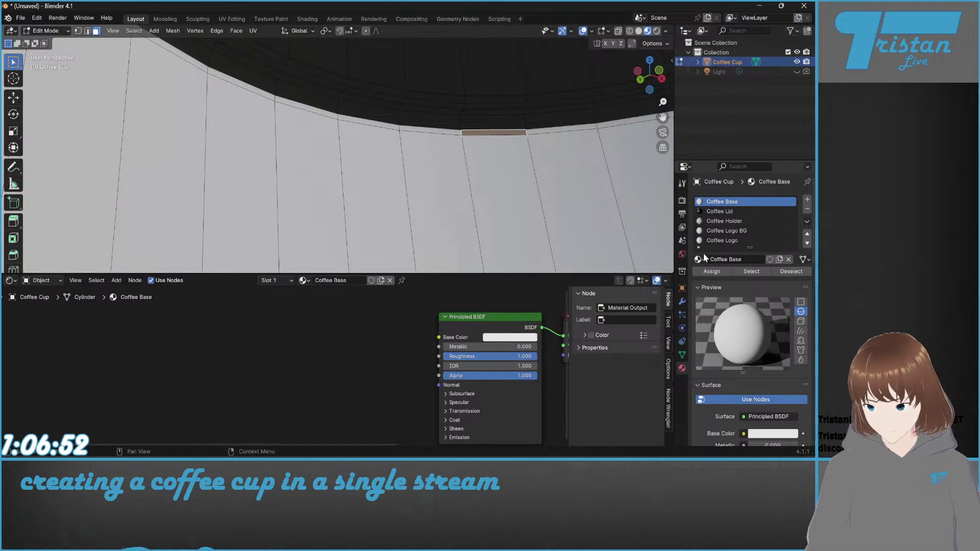
# Step: Examine the checkered band and its faces from beneath and around the cup's lower wall
pyautogui.moveTo(340, 181); pyautogui.dragTo(381, 139, button='middle')
pyautogui.scroll(5, 381, 138)
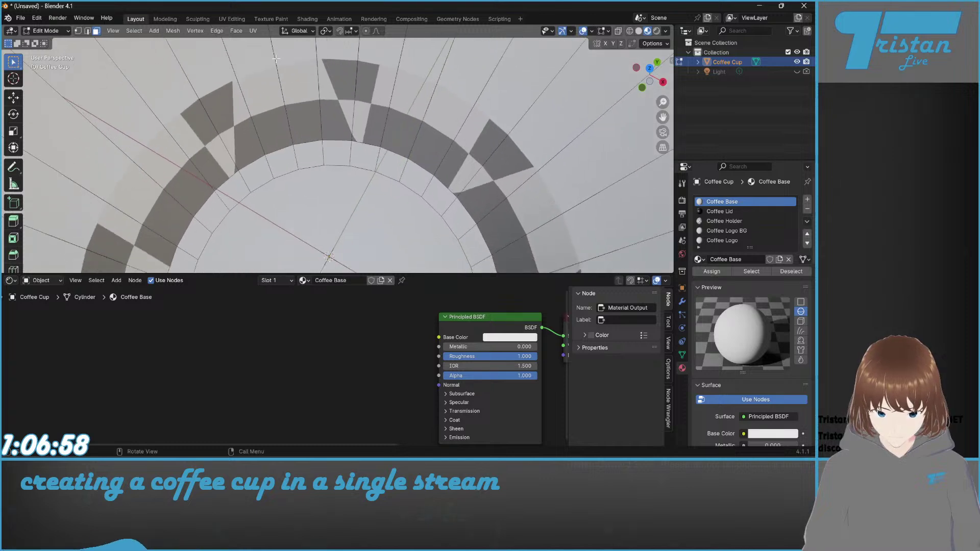
pyautogui.click(260, 92)
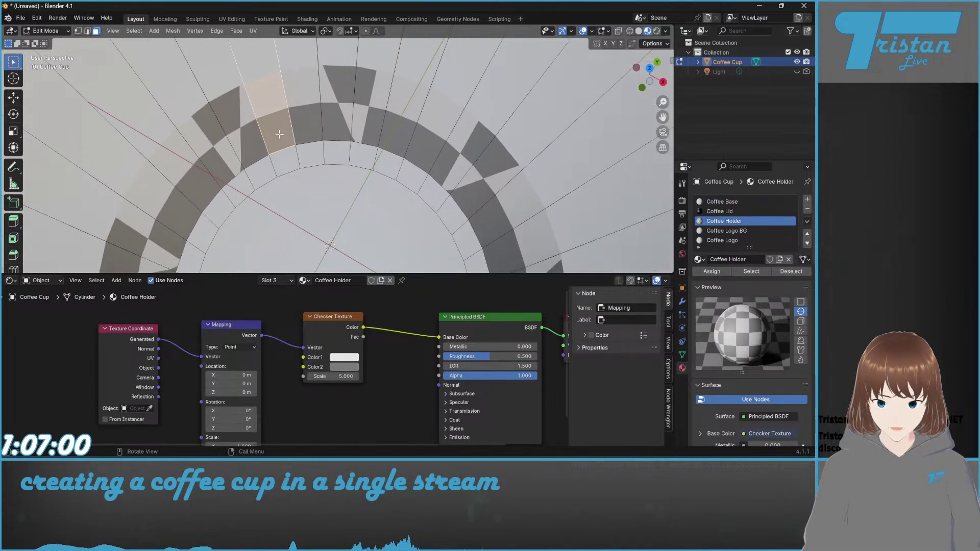
pyautogui.scroll(6, 347, 92)
pyautogui.scroll(-5, 316, 159)
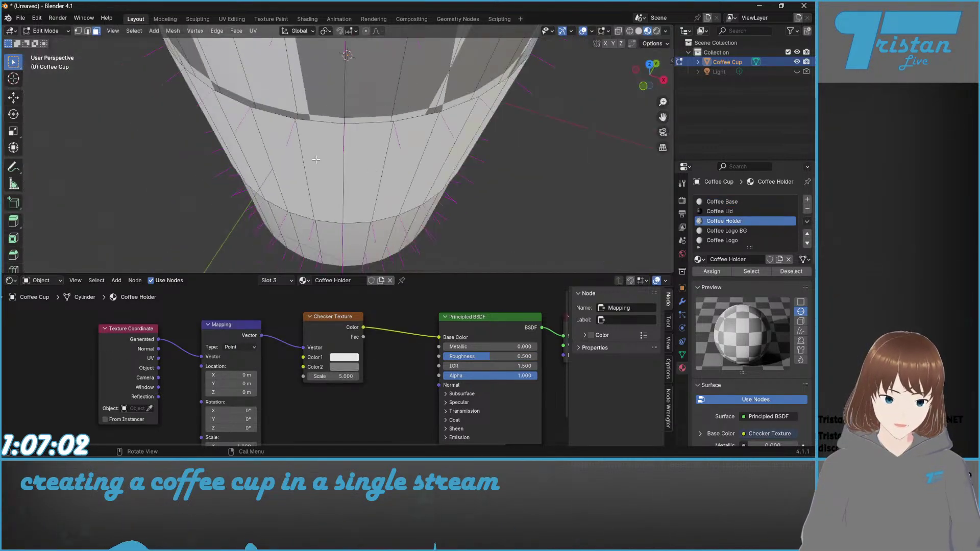
pyautogui.moveTo(382, 209); pyautogui.dragTo(206, 194, button='middle')
pyautogui.scroll(-4, 206, 194)
pyautogui.scroll(5, 306, 265)
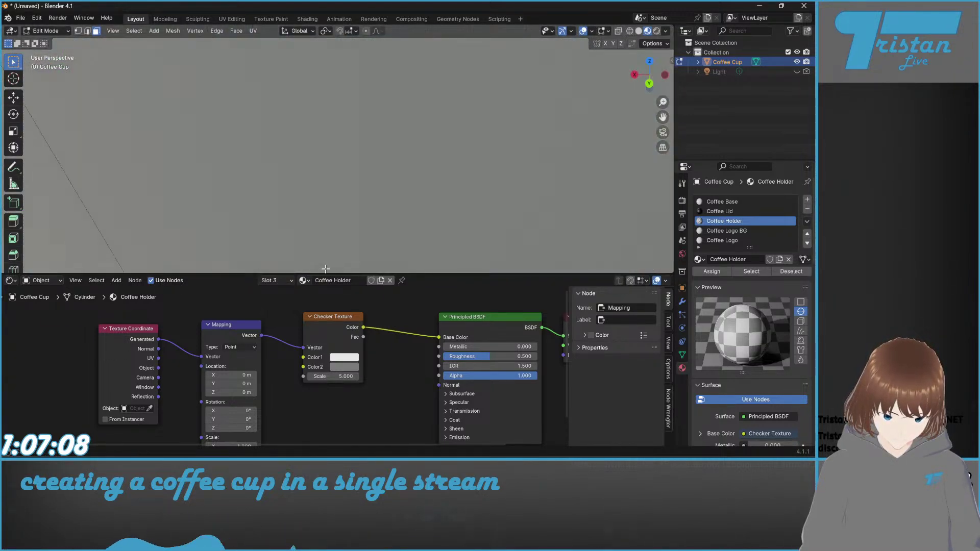
pyautogui.scroll(-5, 297, 98)
# Step: Select all the vertices around the lower edge of the checkered band, working around the full circumference of the cup
pyautogui.moveTo(297, 98); pyautogui.dragTo(305, 199, button='middle')
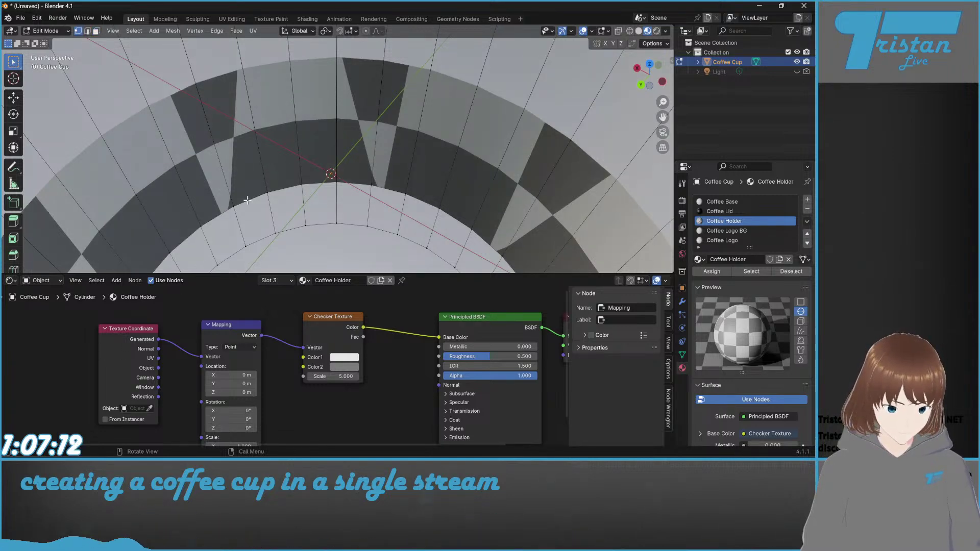
pyautogui.moveTo(457, 199); pyautogui.dragTo(457, 199)
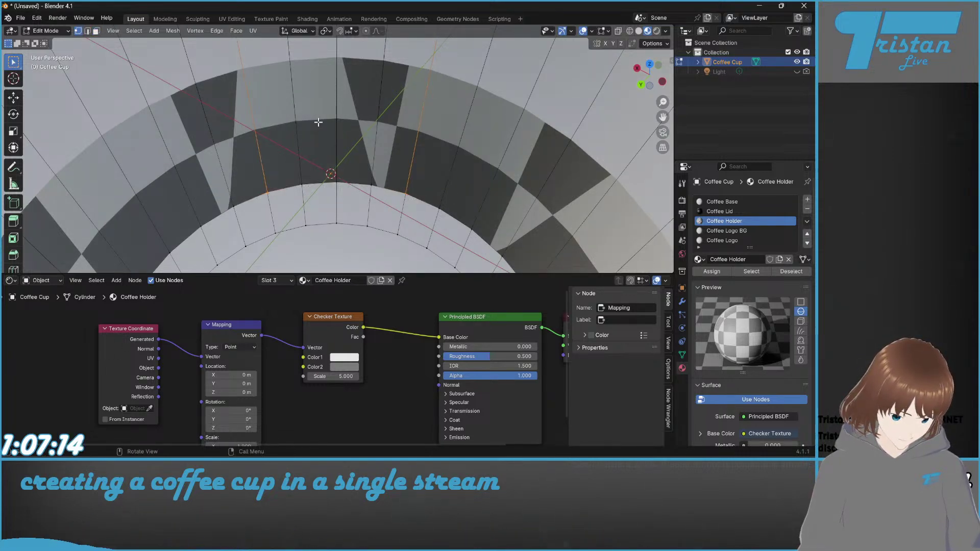
pyautogui.moveTo(390, 198); pyautogui.dragTo(398, 212)
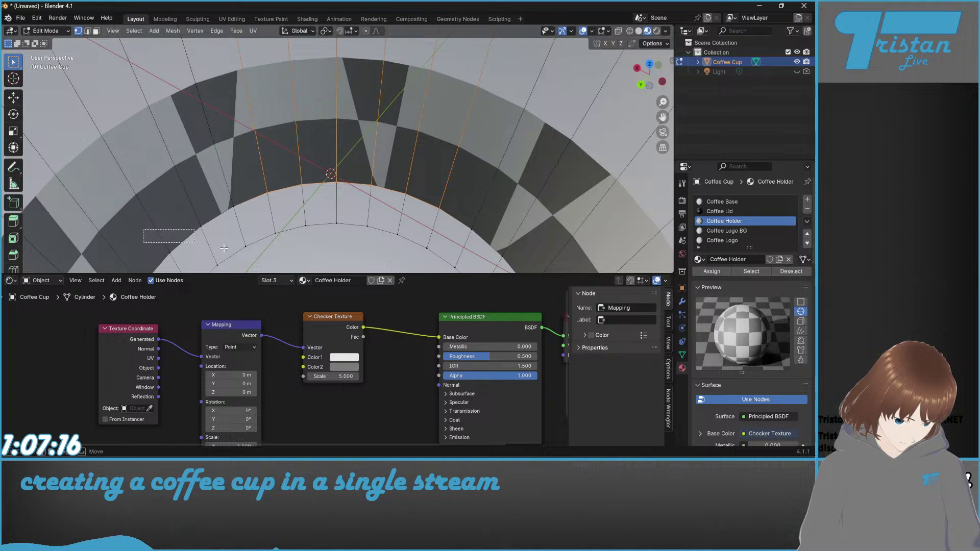
pyautogui.keyDown('shift'); pyautogui.moveTo(224, 249); pyautogui.dragTo(247, 198); pyautogui.keyUp('shift')
pyautogui.moveTo(462, 195); pyautogui.dragTo(520, 207, button='middle')
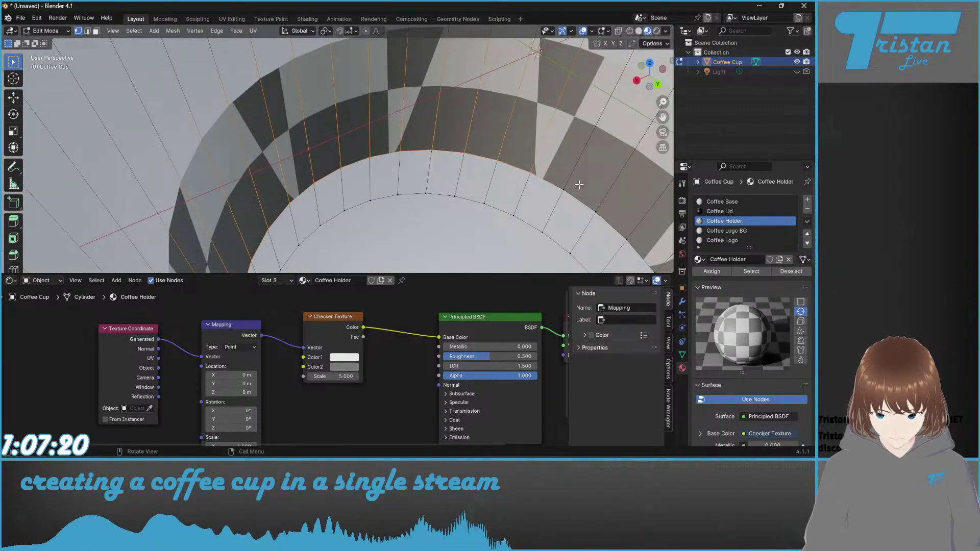
pyautogui.moveTo(524, 153); pyautogui.dragTo(381, 202, button='middle')
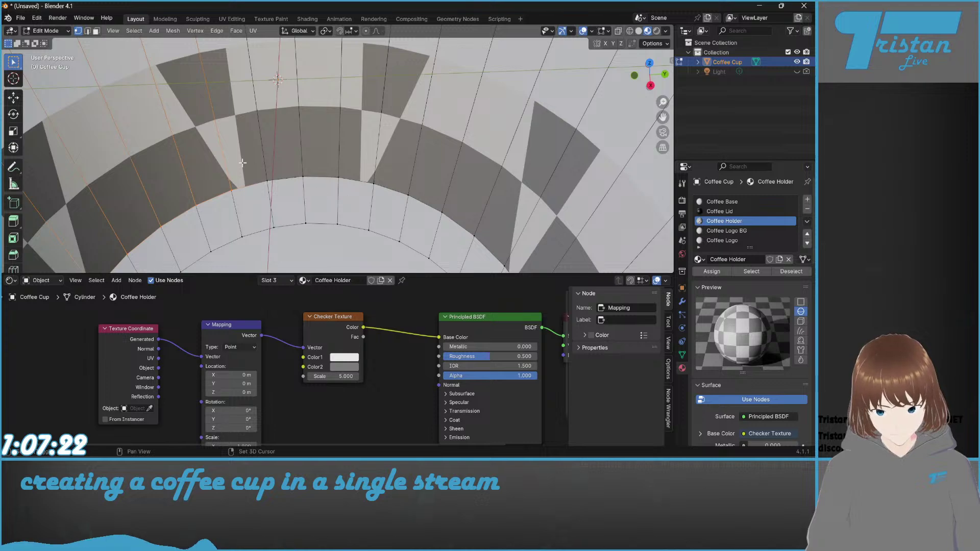
pyautogui.keyDown('shift'); pyautogui.moveTo(456, 205); pyautogui.dragTo(457, 204); pyautogui.keyUp('shift')
pyautogui.moveTo(454, 205); pyautogui.dragTo(500, 211, button='middle')
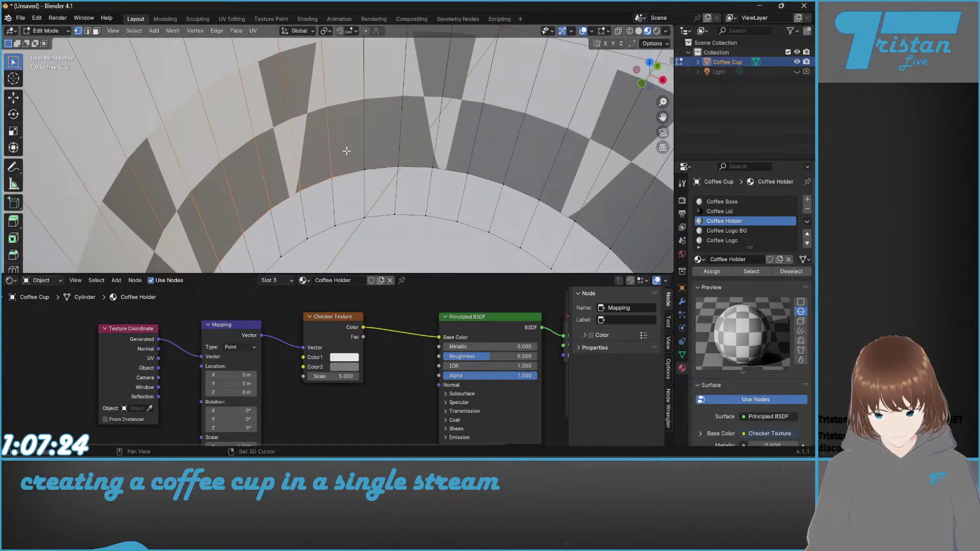
pyautogui.keyDown('shift'); pyautogui.moveTo(522, 191); pyautogui.dragTo(522, 191); pyautogui.keyUp('shift')
pyautogui.moveTo(511, 191); pyautogui.dragTo(472, 188, button='middle')
pyautogui.keyDown('shift'); pyautogui.moveTo(403, 133); pyautogui.dragTo(575, 189); pyautogui.keyUp('shift')
pyautogui.moveTo(575, 189); pyautogui.dragTo(429, 220, button='middle')
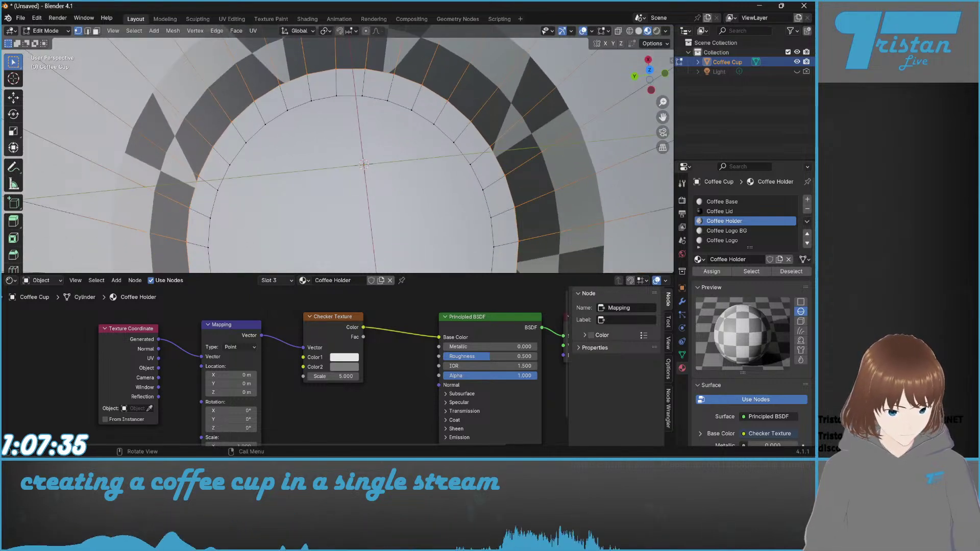
# Step: Scale the selected lower edge ring of the band by 1.01 in X and Y
pyautogui.click(14, 133)
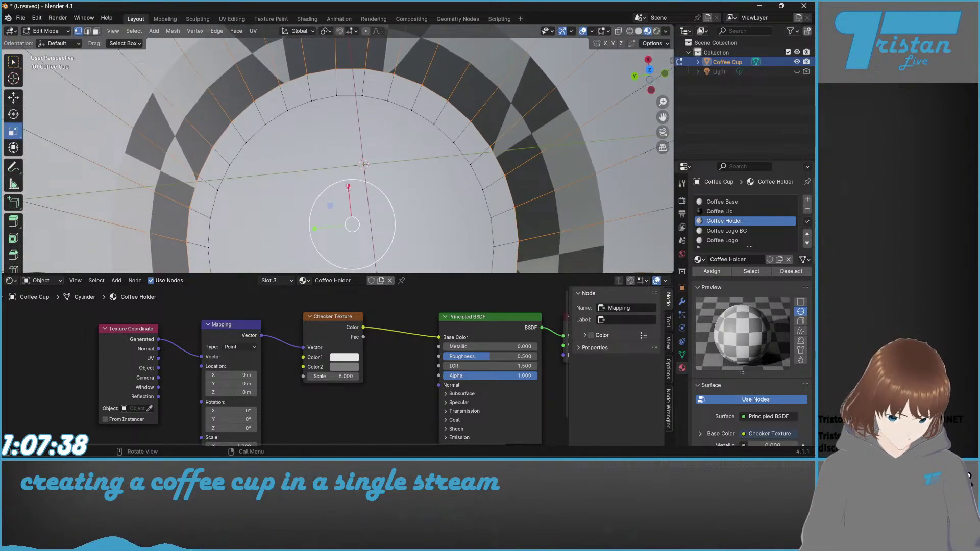
pyautogui.moveTo(348, 186); pyautogui.dragTo(349, 187)
pyautogui.click(128, 210)
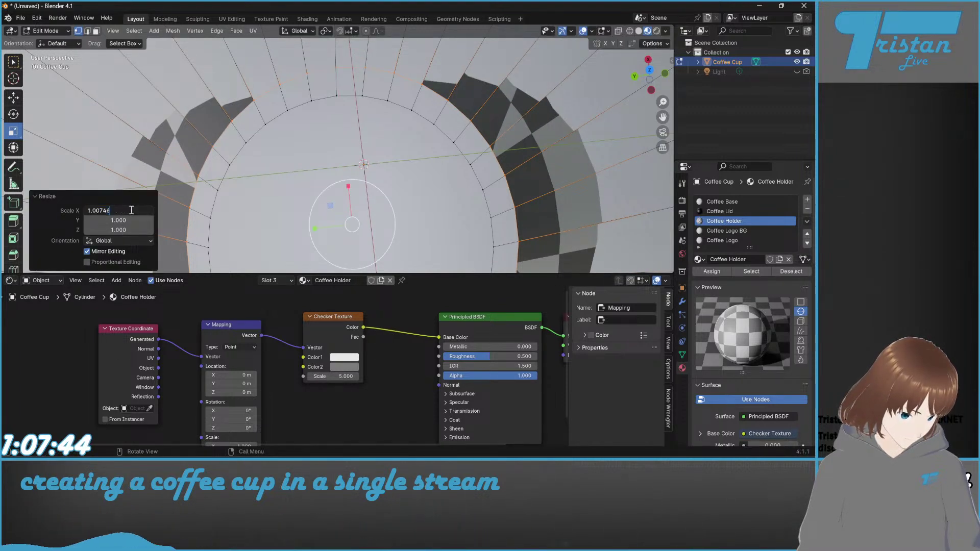
pyautogui.write('1.01')
pyautogui.press('Tab')
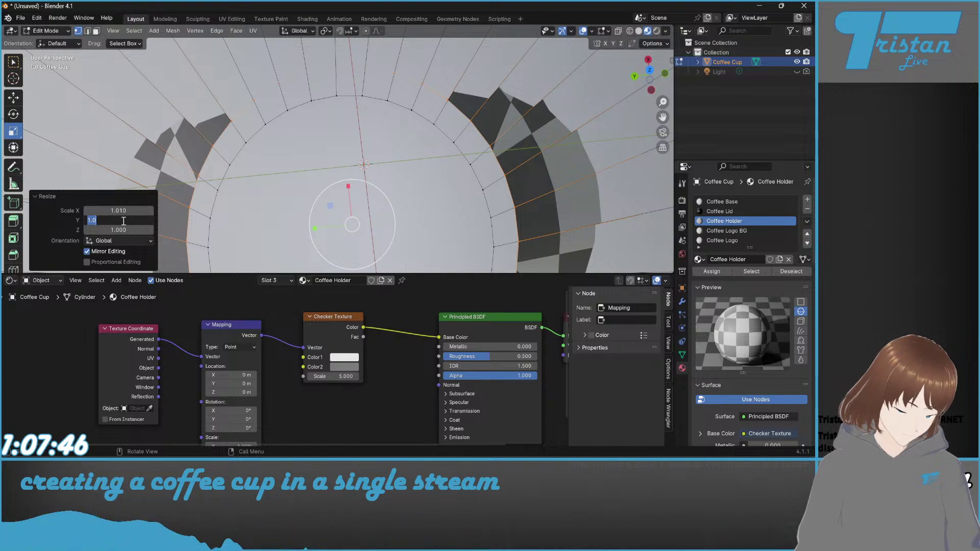
pyautogui.write('1.01')
pyautogui.press('Return')
pyautogui.moveTo(365, 72)
pyautogui.mouseDown(button='middle')
pyautogui.moveTo(379, 142)
pyautogui.moveTo(366, 138)
pyautogui.moveTo(360, 70)
pyautogui.moveTo(360, 78)
pyautogui.mouseUp(button='middle')
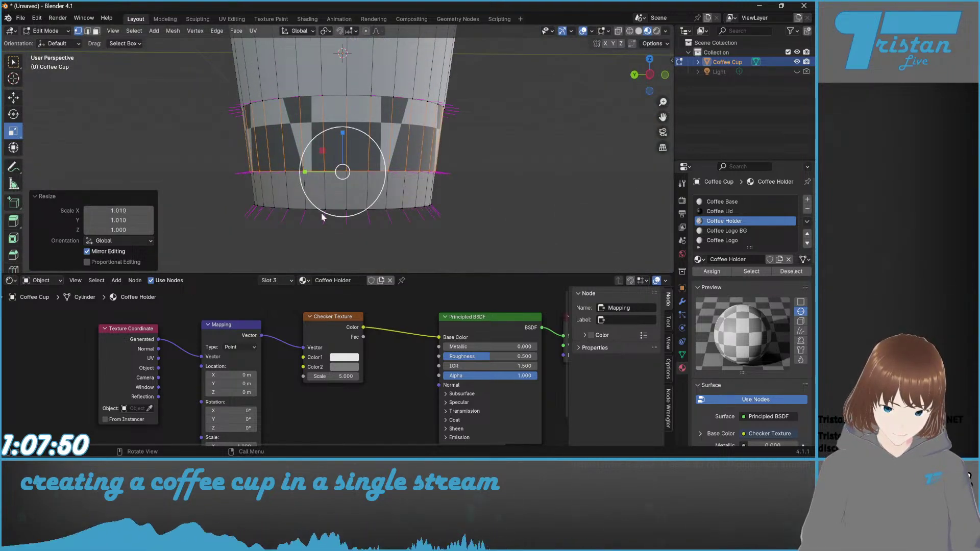
# Step: Check the widened band in Object Mode and delete the Checker Texture node from the Coffee Holder material
pyautogui.press('Tab')
pyautogui.moveTo(233, 205); pyautogui.dragTo(341, 216, button='middle')
pyautogui.scroll(2, 265, 341)
pyautogui.scroll(-2, 265, 346)
pyautogui.click(344, 317)
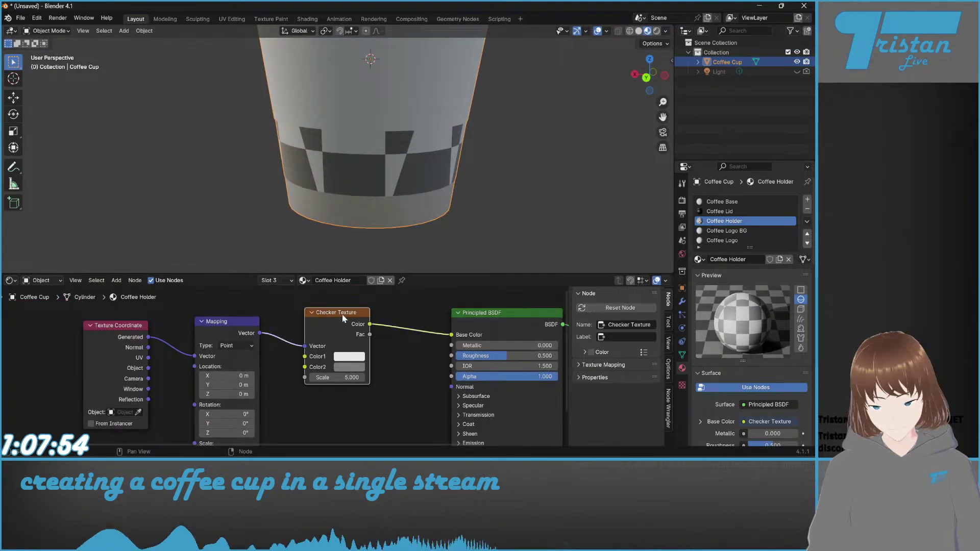
pyautogui.press('x')
pyautogui.moveTo(366, 361); pyautogui.dragTo(305, 352, button='middle')
# Step: Add a Noise Texture node beside the Mapping node, linking the Mapping output to its Vector input
pyautogui.click(161, 316)
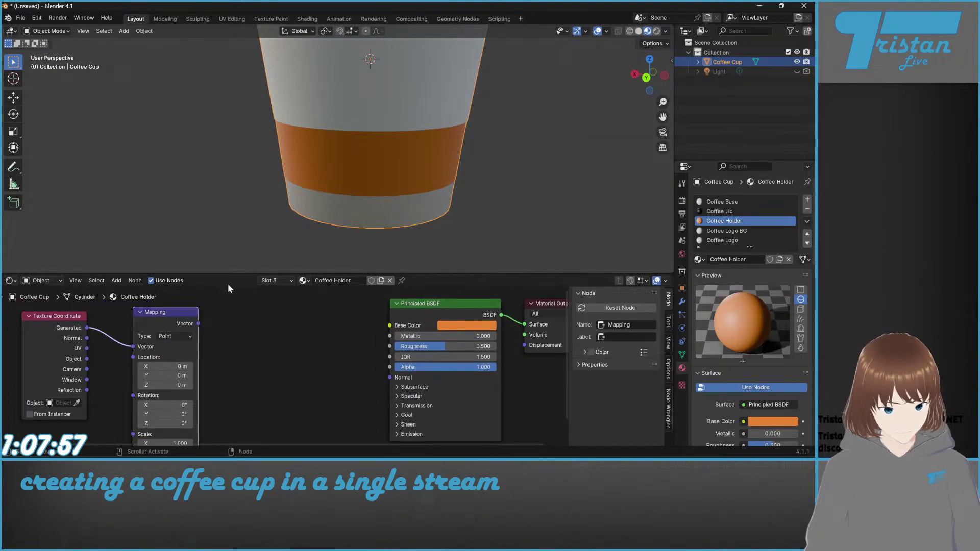
pyautogui.click(116, 281)
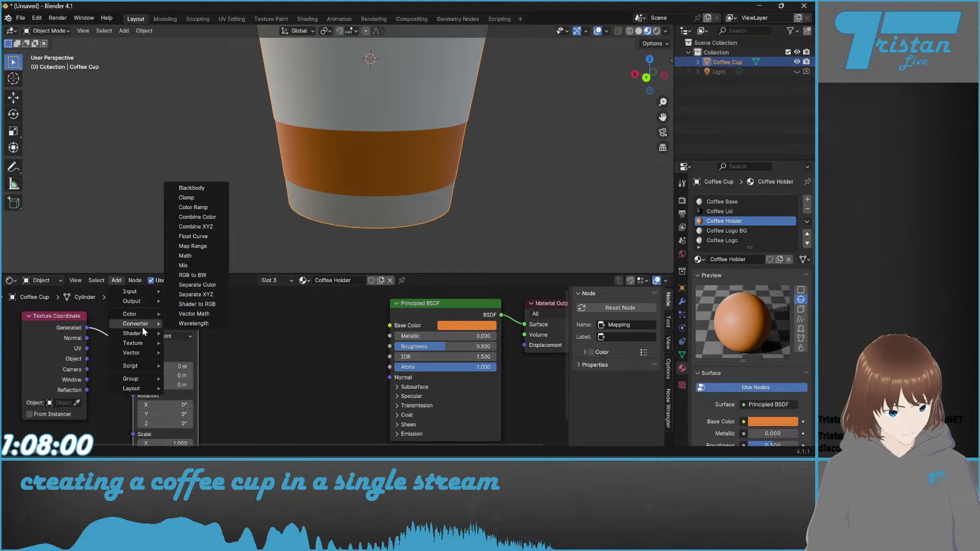
pyautogui.moveTo(142, 346)
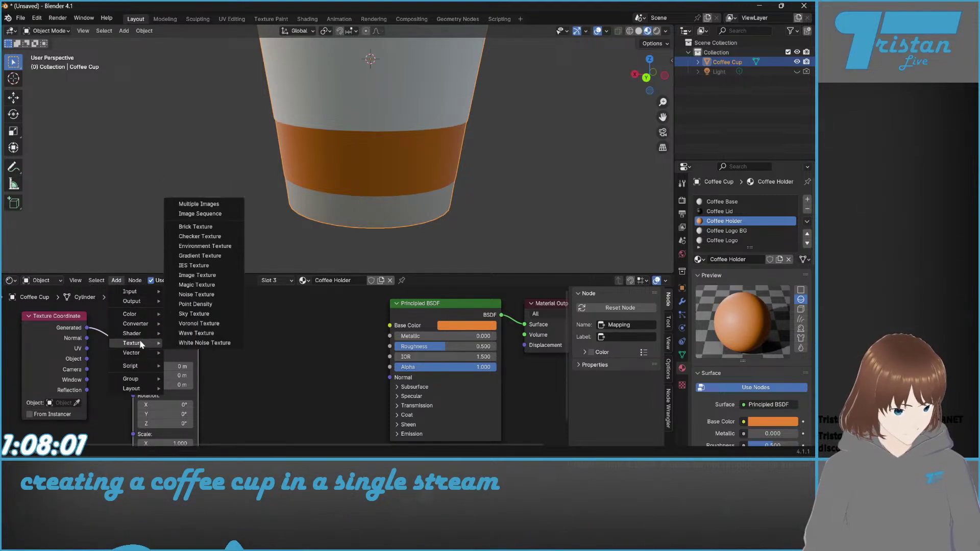
pyautogui.click(193, 297)
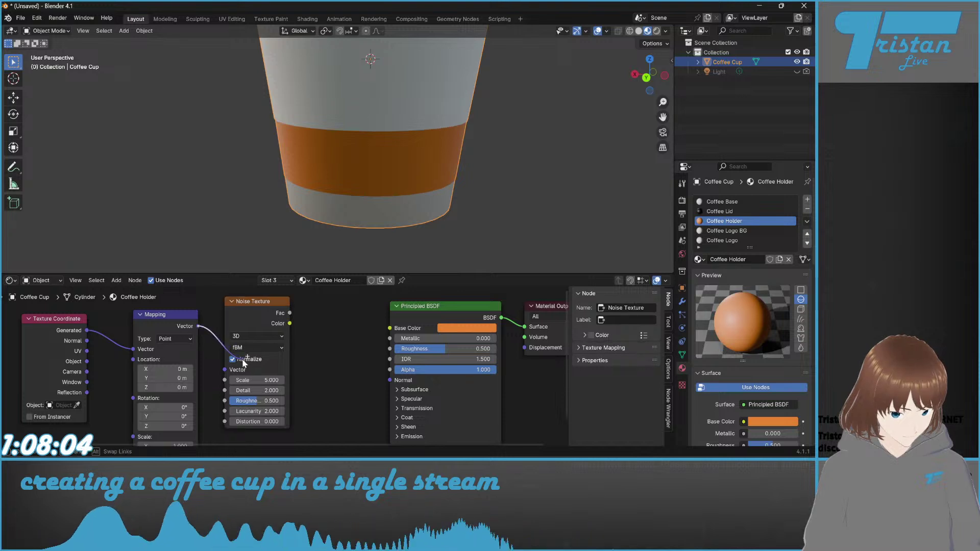
pyautogui.click(243, 362)
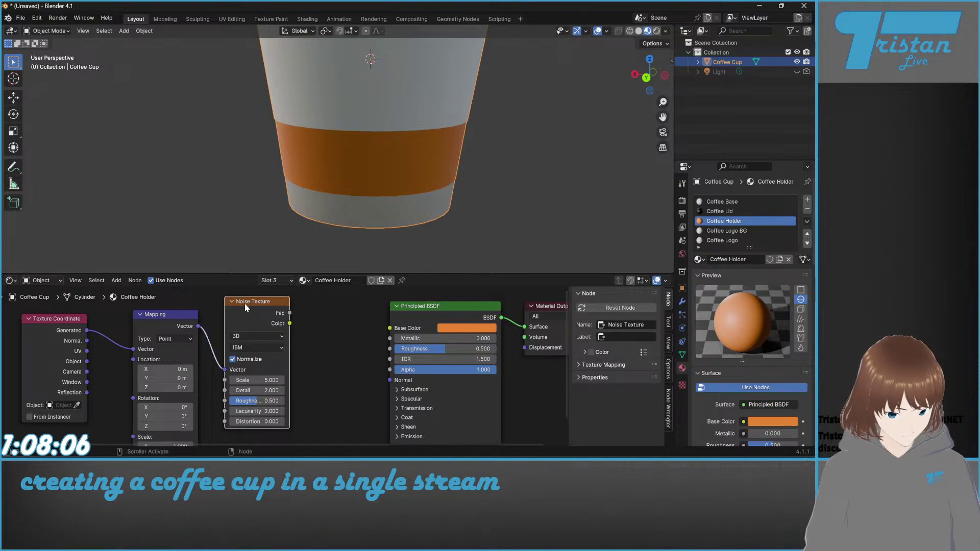
pyautogui.moveTo(245, 305); pyautogui.dragTo(245, 342)
# Step: Add an RGB node above the Noise Texture node and set its color to a muted brown
pyautogui.click(116, 281)
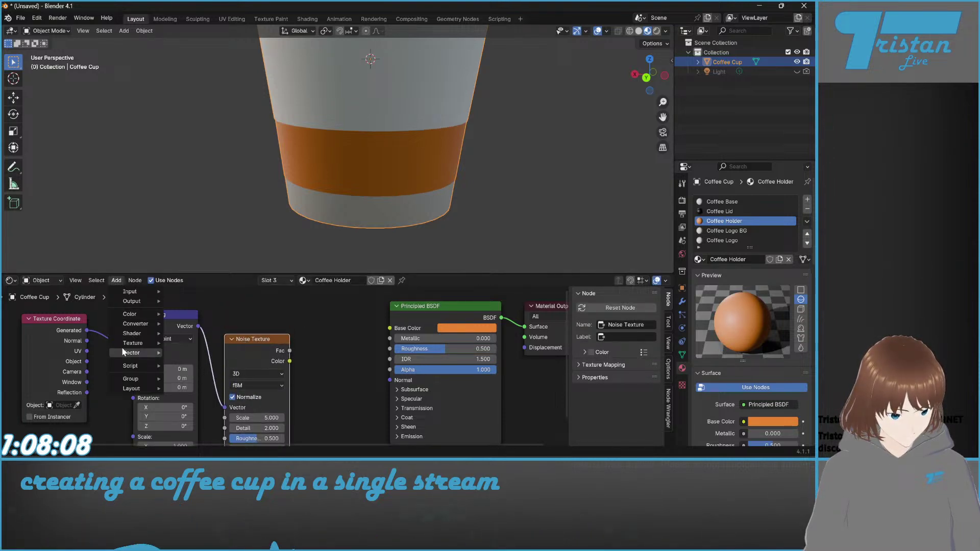
pyautogui.moveTo(132, 335)
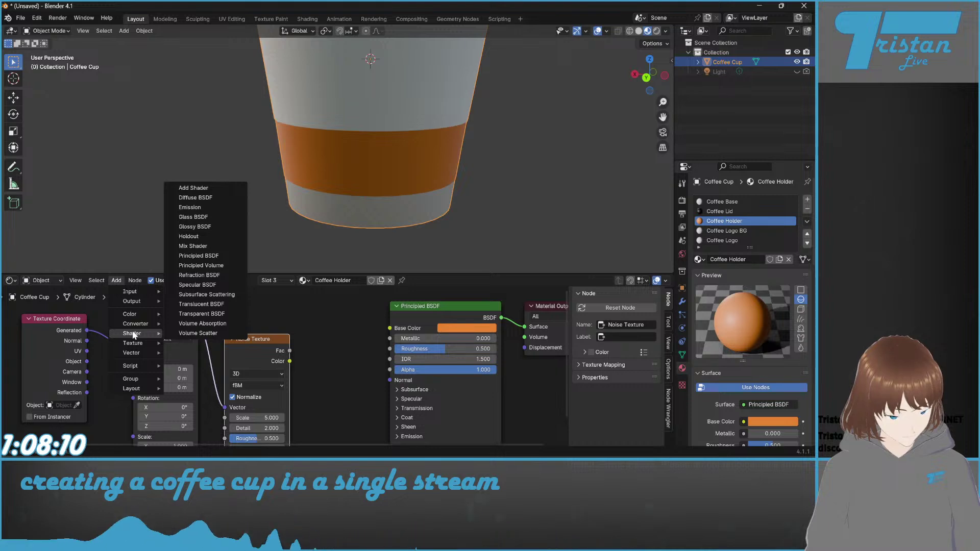
pyautogui.moveTo(146, 292)
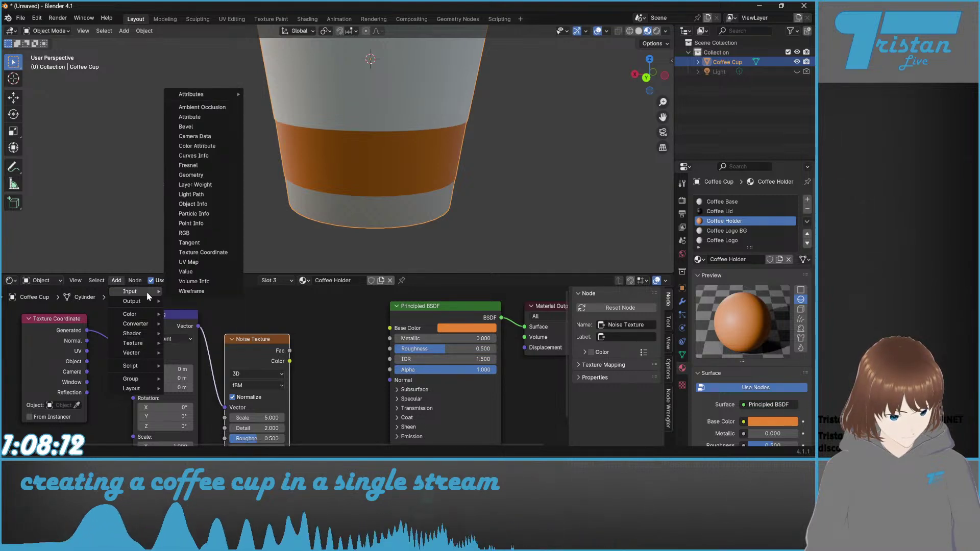
pyautogui.click(227, 233)
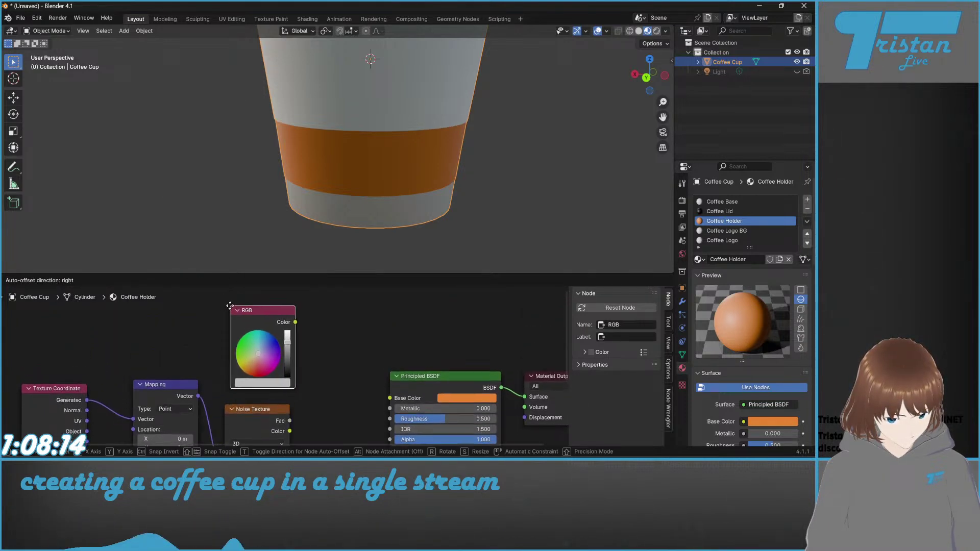
pyautogui.click(272, 381)
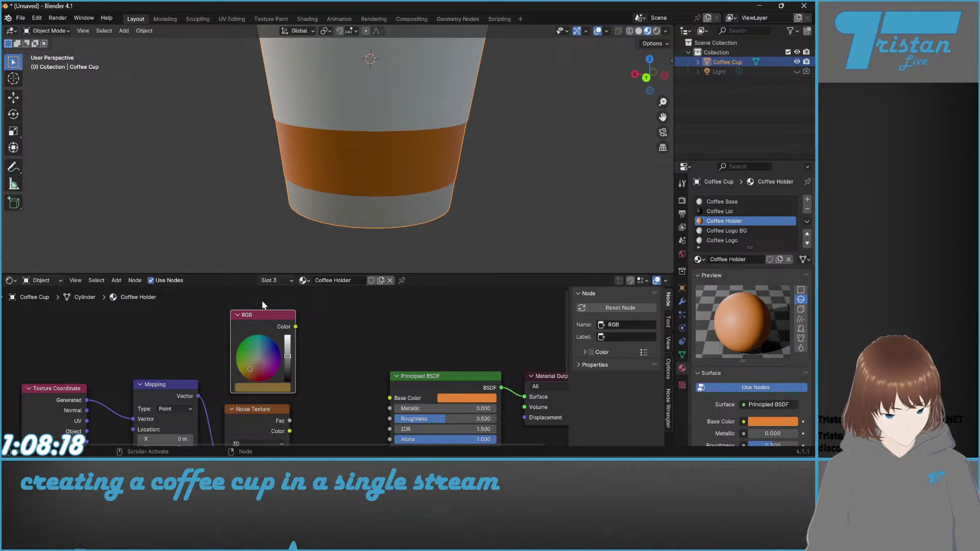
pyautogui.moveTo(260, 316); pyautogui.dragTo(256, 317)
# Step: Add a Mix Shader node, linking the RGB Color to its first Shader input and the Noise Texture Color to its second
pyautogui.click(117, 280)
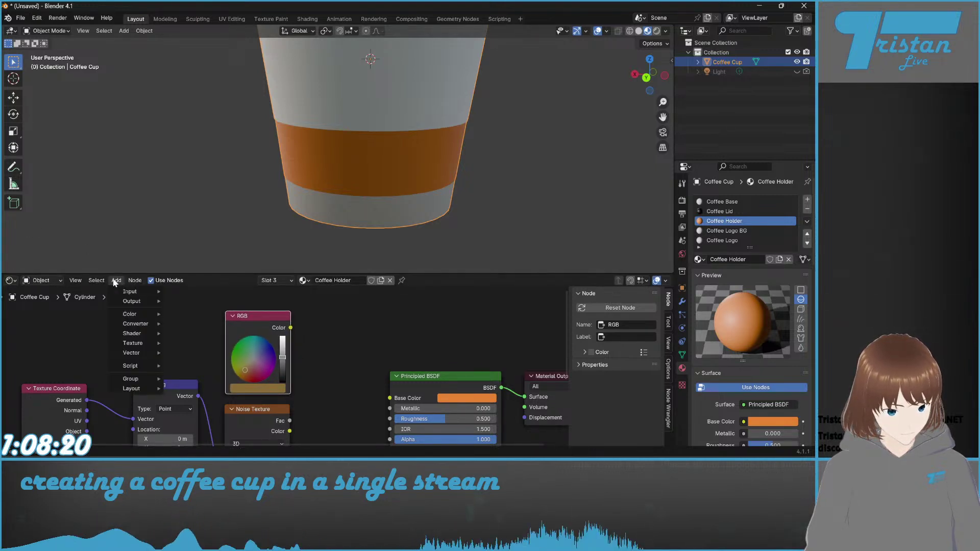
pyautogui.moveTo(135, 336)
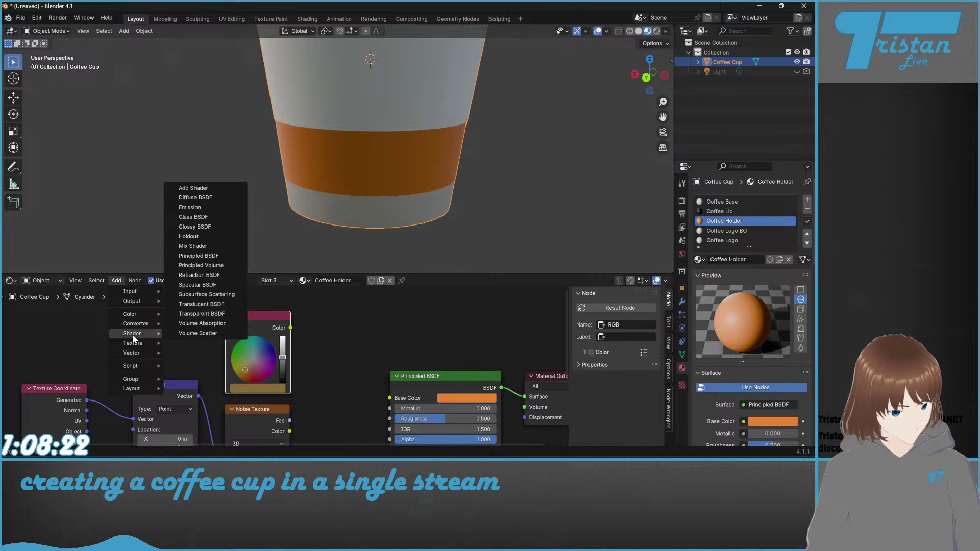
pyautogui.click(190, 247)
pyautogui.click(309, 352)
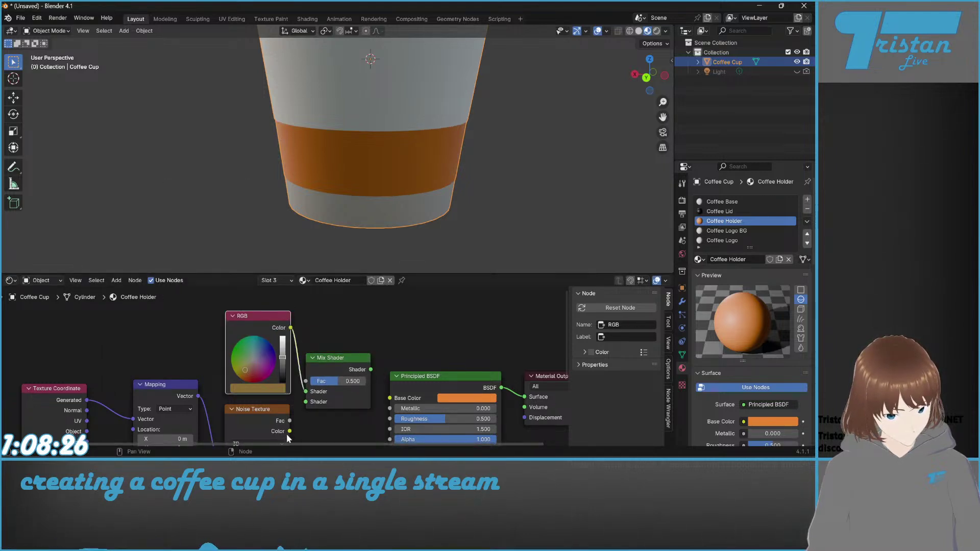
pyautogui.moveTo(289, 431); pyautogui.dragTo(306, 402)
pyautogui.scroll(-2, 301, 401)
pyautogui.moveTo(295, 399); pyautogui.dragTo(295, 359, button='middle')
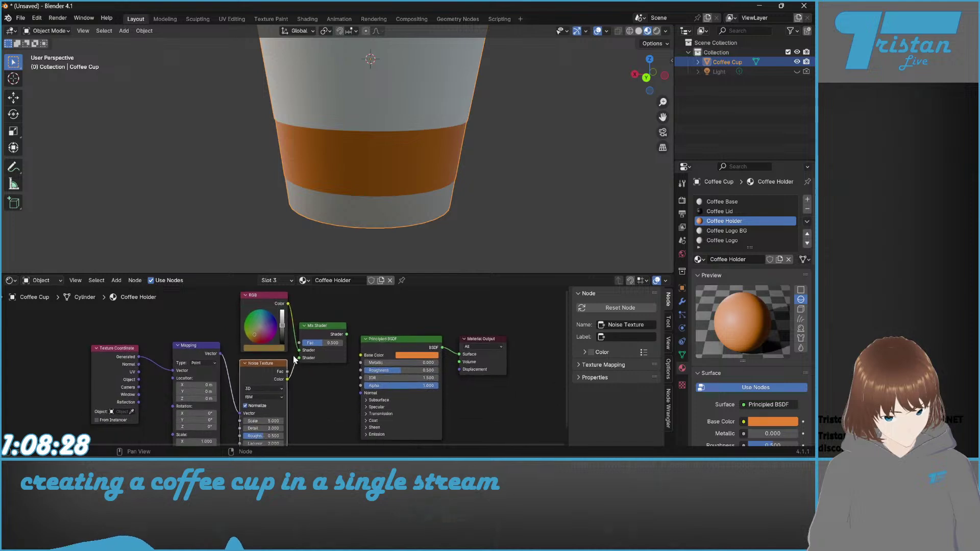
# Step: Move the texture, mapping, RGB and Mix Shader nodes away from the Principled BSDF to free up space between them
pyautogui.moveTo(142, 329); pyautogui.dragTo(272, 394)
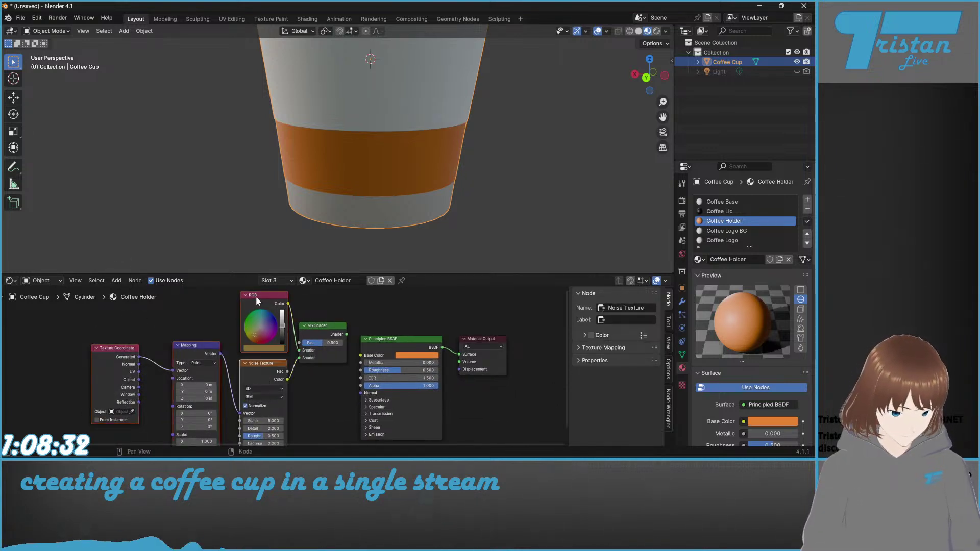
pyautogui.moveTo(257, 311); pyautogui.dragTo(181, 314)
pyautogui.moveTo(308, 335); pyautogui.dragTo(244, 345)
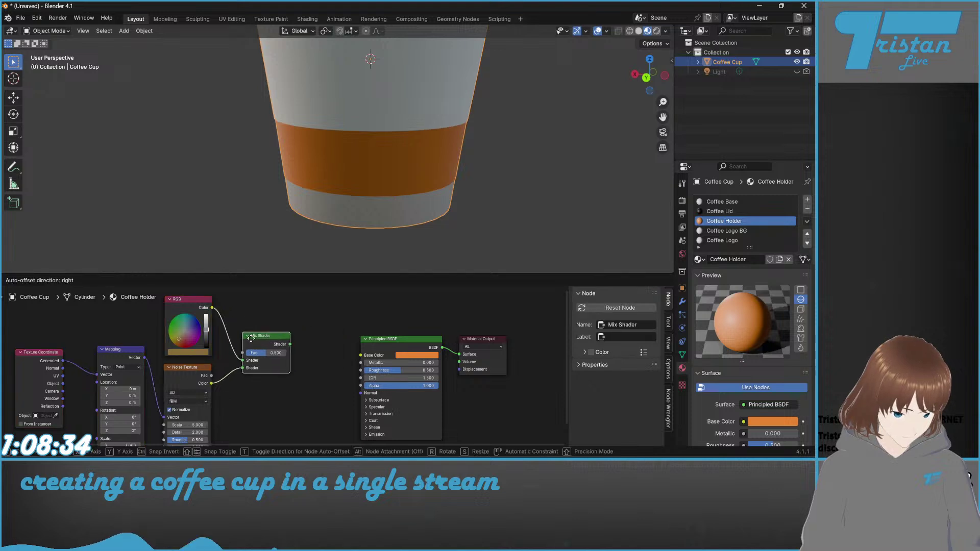
# Step: Add a Shader to RGB node after the Mix Shader, linking the Shader output into it and its Color to the Principled BSDF's Base Color
pyautogui.click(116, 281)
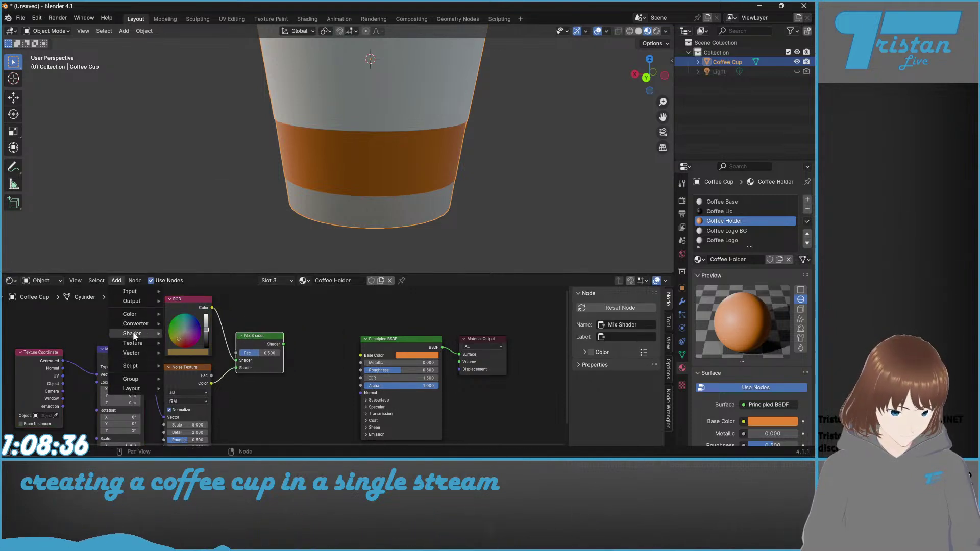
pyautogui.moveTo(131, 325)
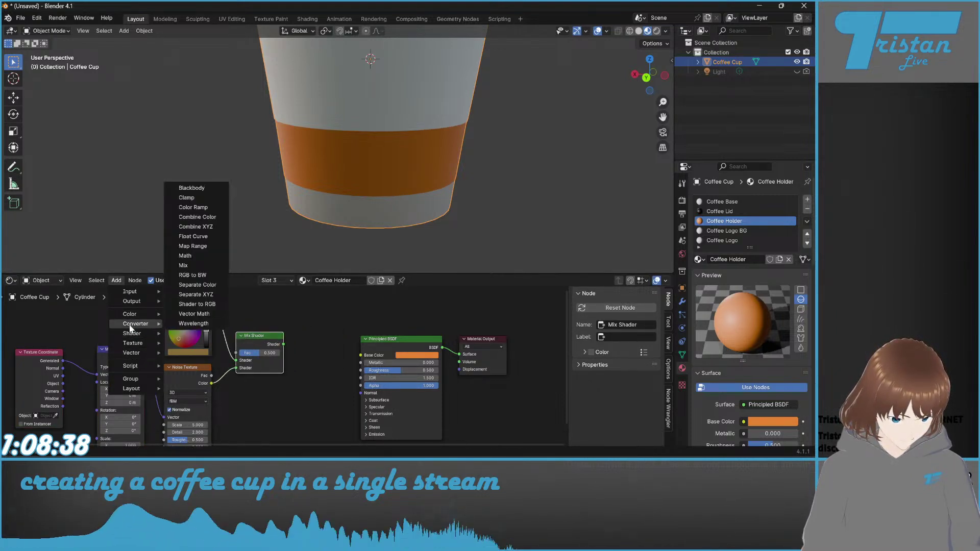
pyautogui.click(199, 304)
pyautogui.click(291, 339)
pyautogui.moveTo(283, 344); pyautogui.dragTo(294, 377)
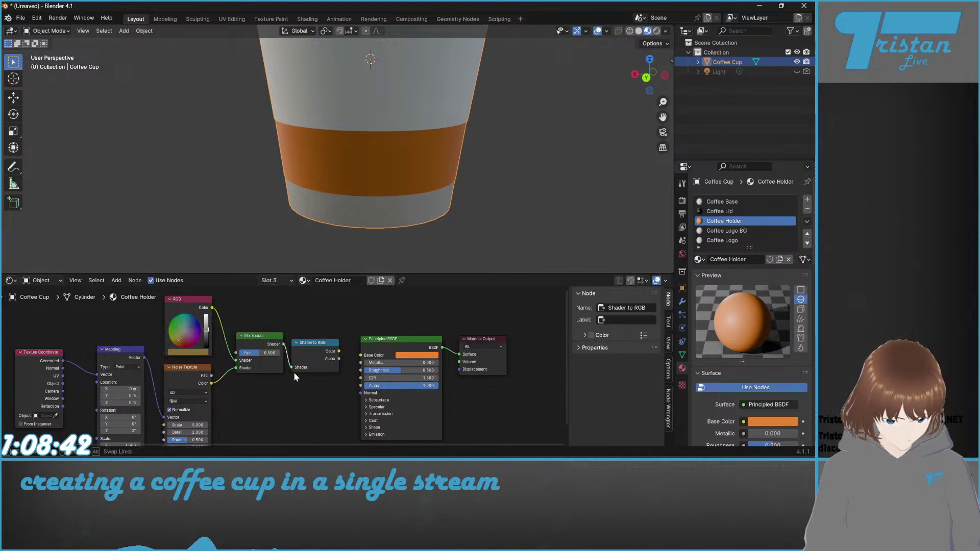
pyautogui.moveTo(339, 351); pyautogui.dragTo(360, 355)
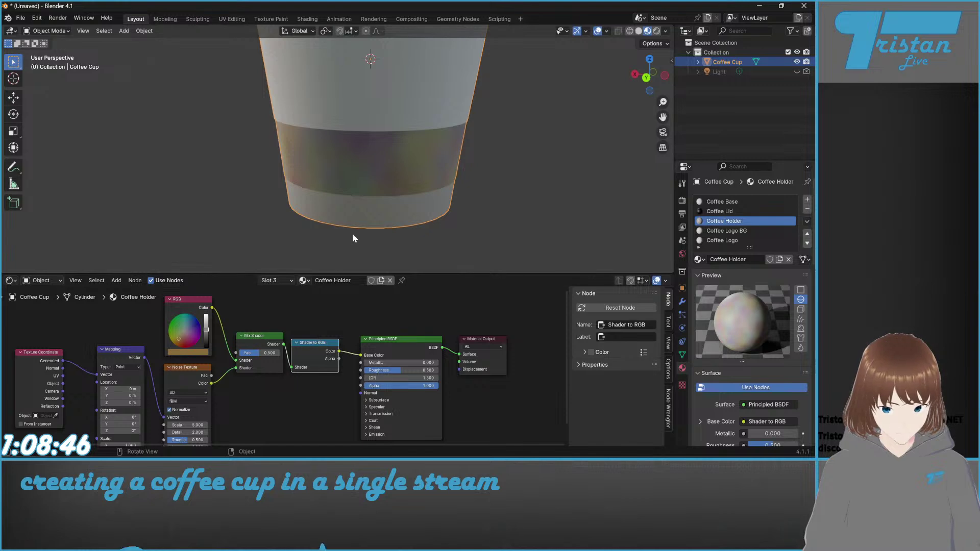
# Step: Move the Texture Coordinate, Mapping and Noise Texture nodes together away from the Mix Shader to make room between them
pyautogui.scroll(6, 317, 312)
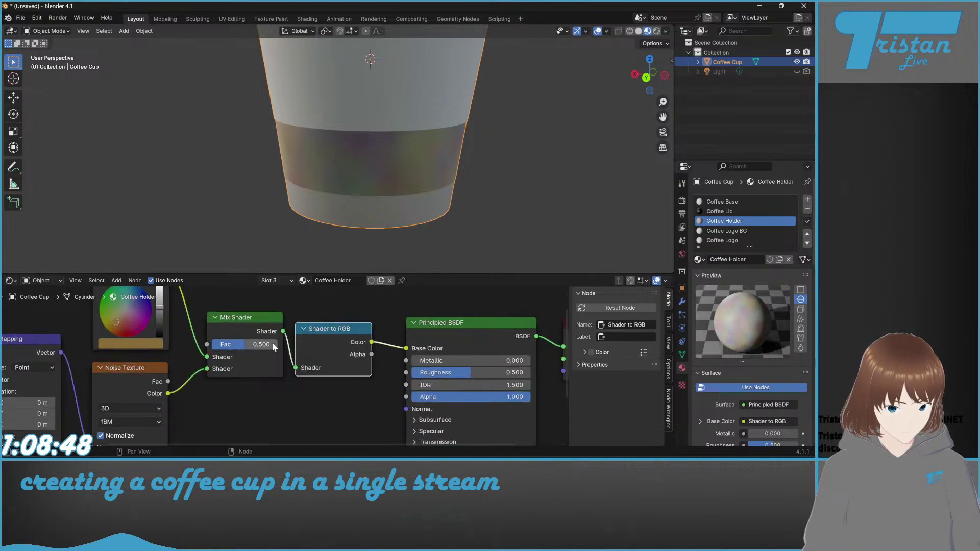
pyautogui.moveTo(190, 355); pyautogui.dragTo(425, 328, button='middle')
pyautogui.scroll(-4, 304, 342)
pyautogui.scroll(-1, 305, 342)
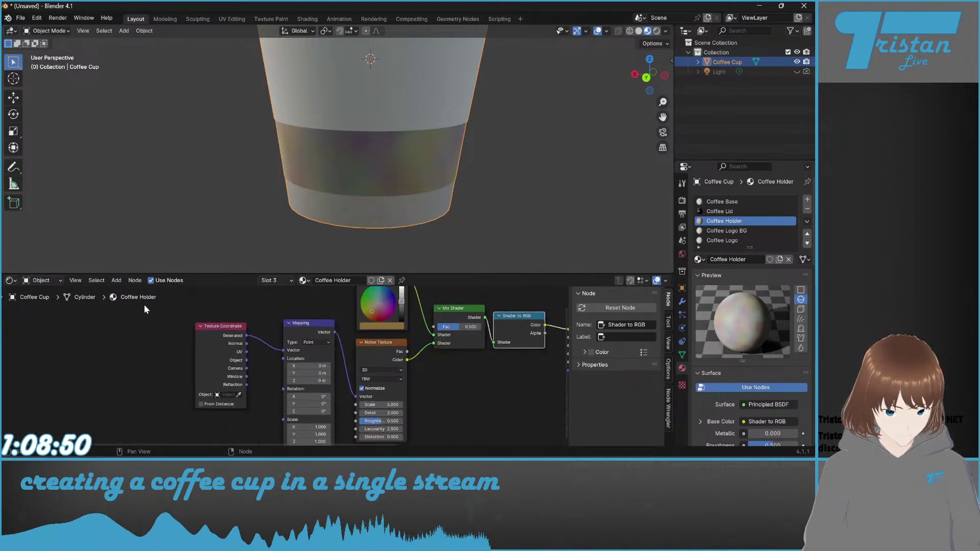
pyautogui.moveTo(180, 333); pyautogui.dragTo(363, 401)
pyautogui.press('g')
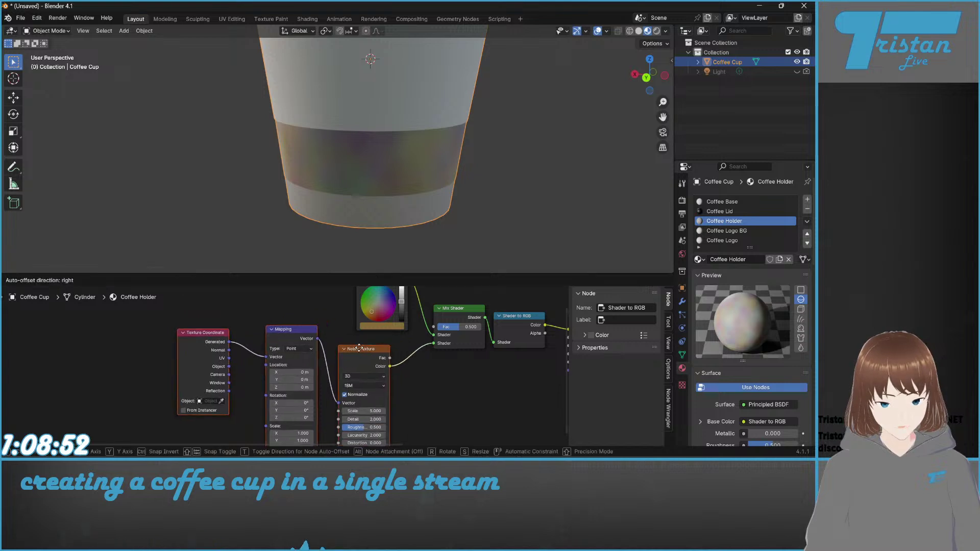
pyautogui.click(288, 323)
# Step: Insert a Color Ramp node on the link between the Noise Texture's Color output and the Mix Shader
pyautogui.click(116, 281)
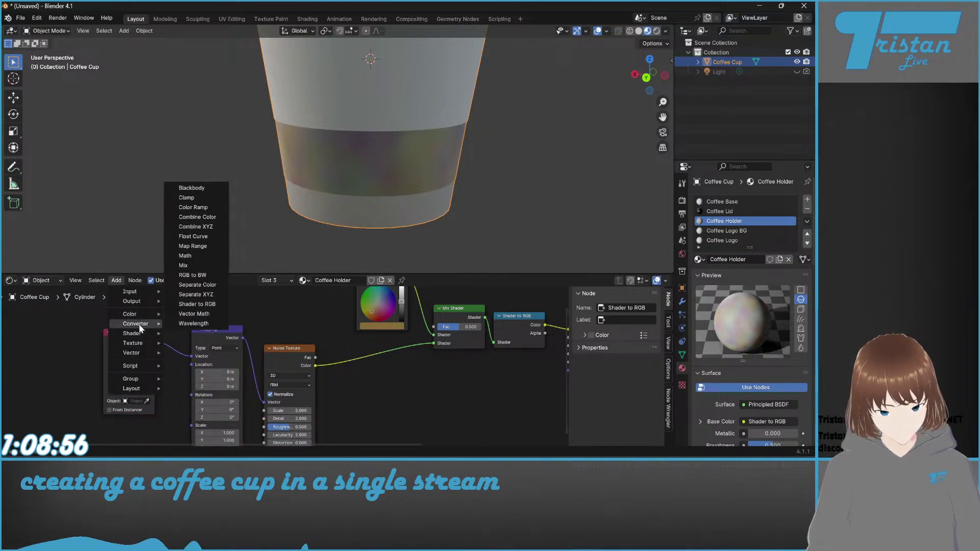
pyautogui.moveTo(139, 335)
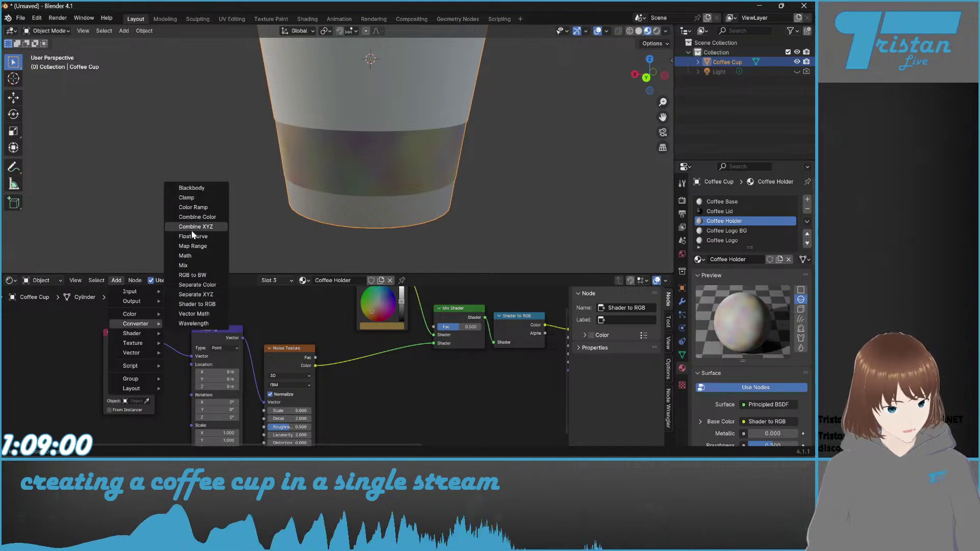
pyautogui.click(193, 208)
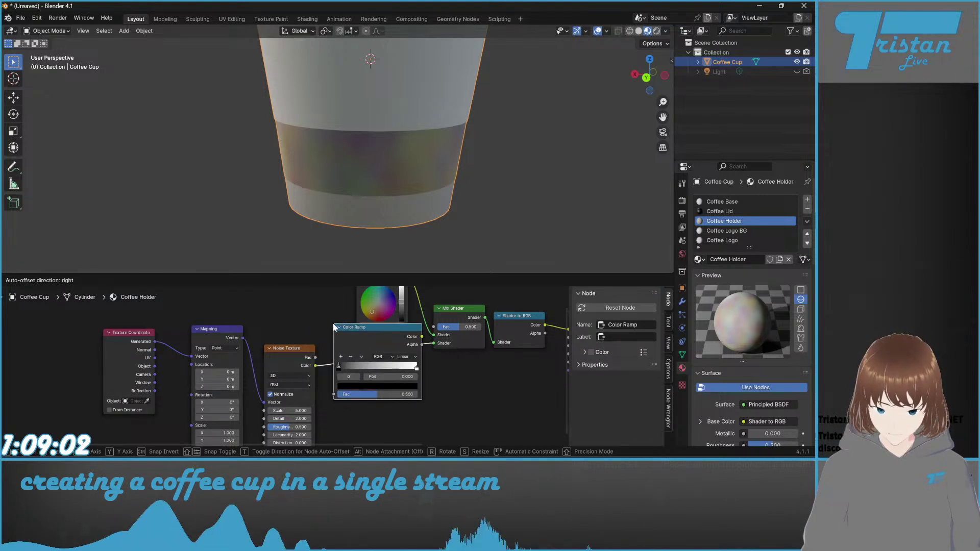
pyautogui.click(451, 384)
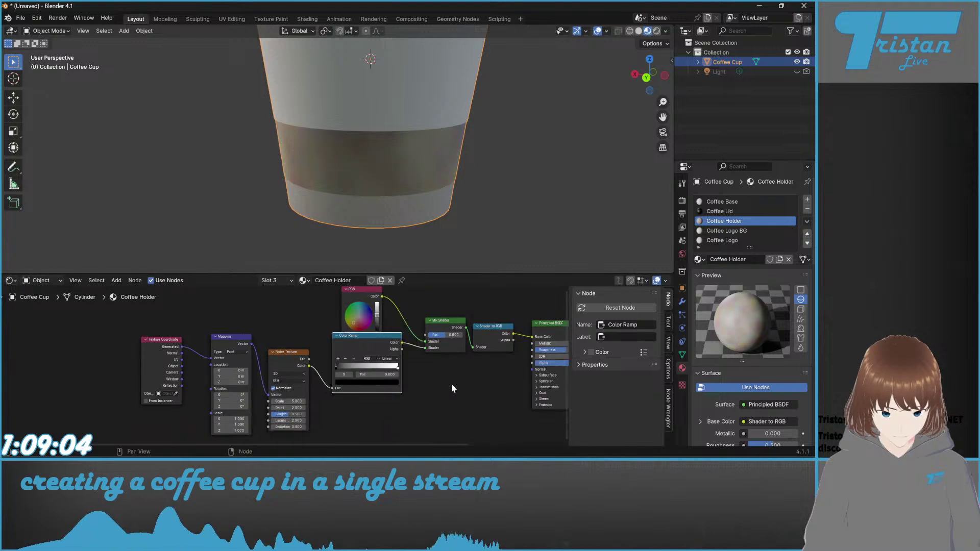
# Step: Delete the RGB, Mix Shader and Shader to RGB nodes, and link the Color Ramp's Color output to the Principled BSDF's Base Color
pyautogui.scroll(-2, 420, 363)
pyautogui.scroll(3, 421, 364)
pyautogui.moveTo(422, 363); pyautogui.dragTo(339, 386, button='middle')
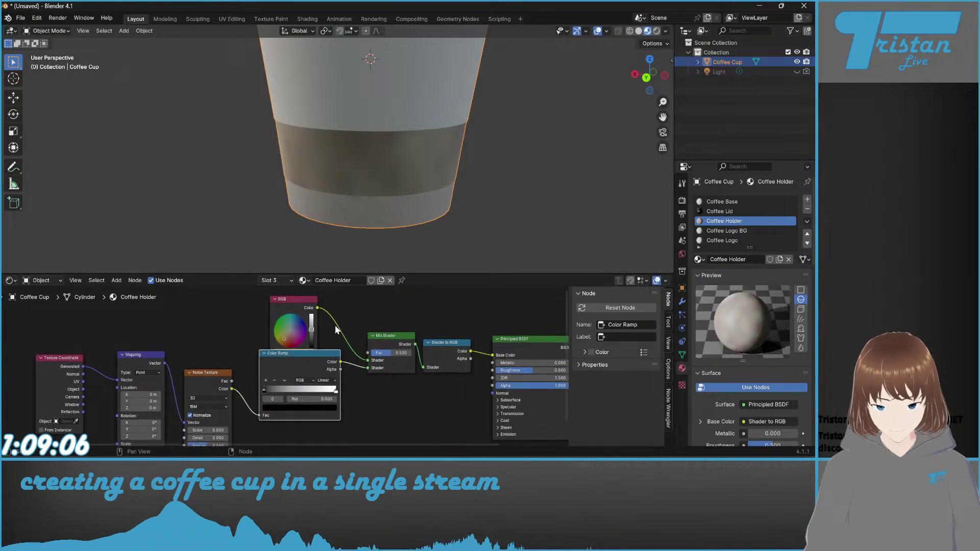
pyautogui.click(336, 328)
pyautogui.click(275, 311)
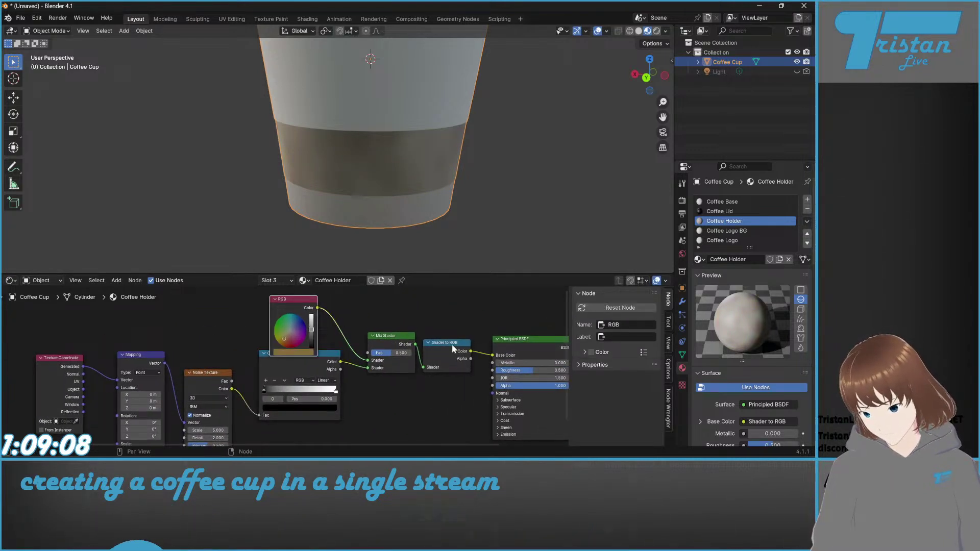
pyautogui.press('x')
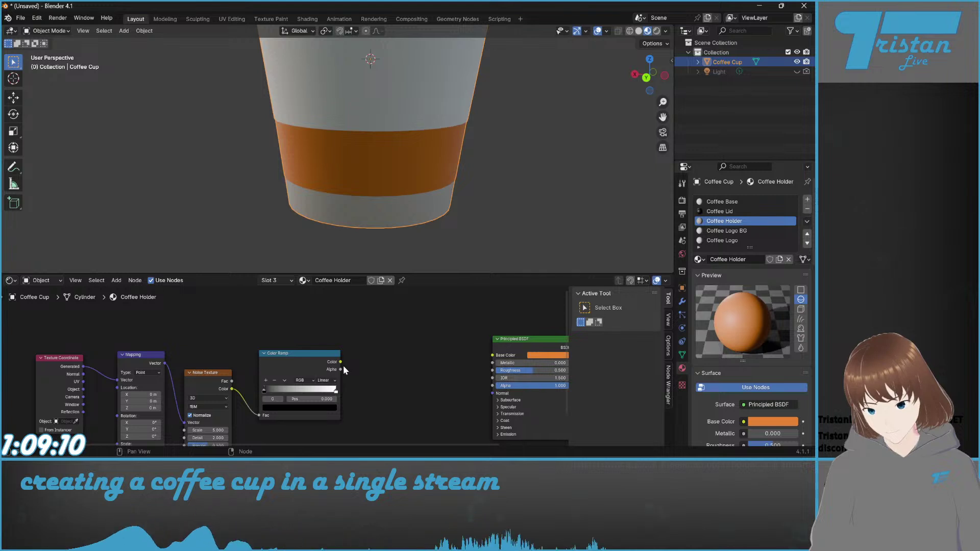
pyautogui.moveTo(341, 362); pyautogui.dragTo(497, 364)
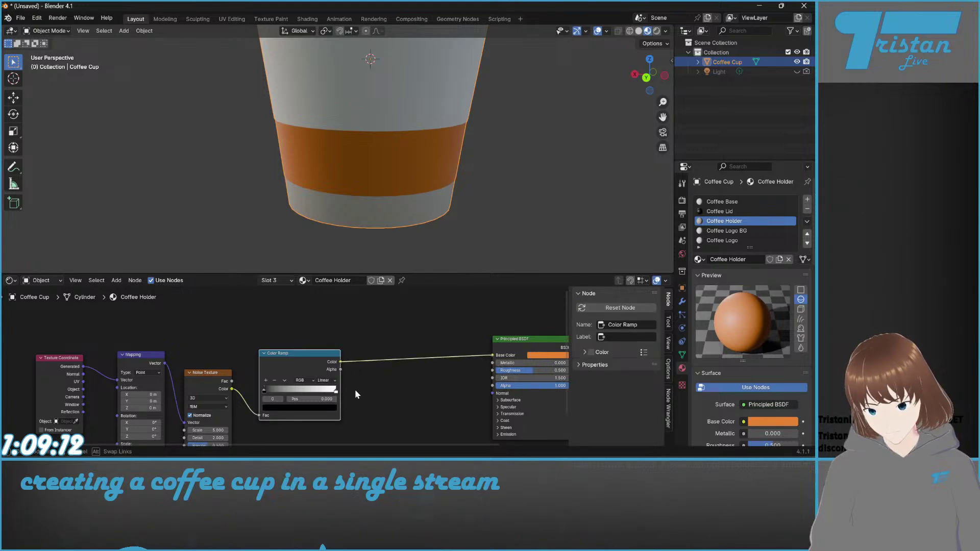
# Step: Change the Color Ramp's white stop at position 1.000 to a reddish brown, about red 0.220, green 0.042, blue 0.008
pyautogui.scroll(5, 341, 405)
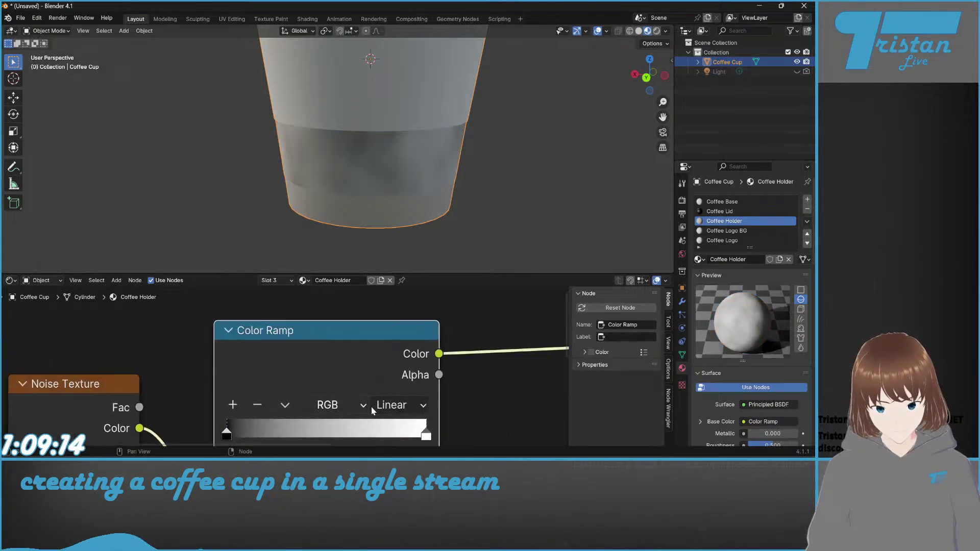
pyautogui.click(420, 377)
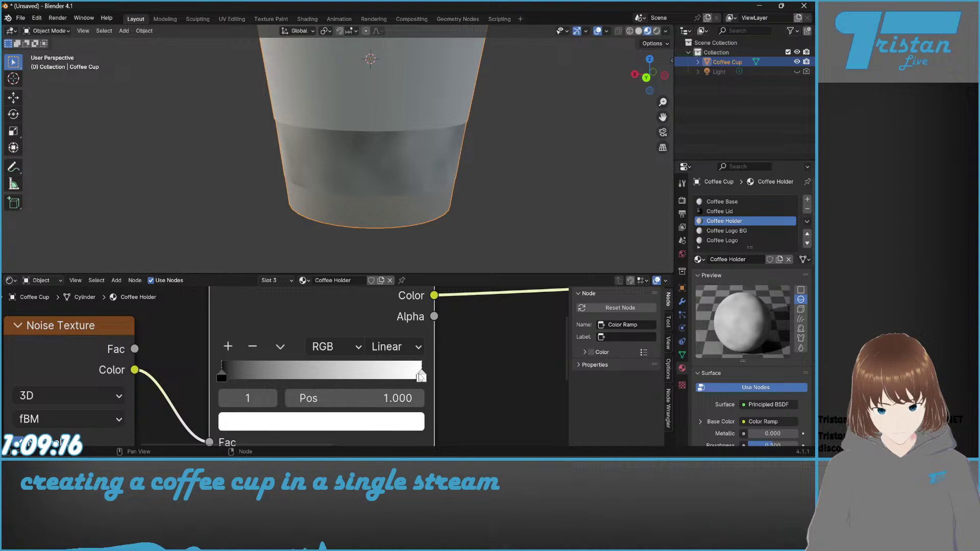
pyautogui.click(379, 422)
pyautogui.moveTo(311, 204); pyautogui.dragTo(286, 269)
pyautogui.moveTo(413, 193)
pyautogui.mouseDown()
pyautogui.moveTo(409, 224)
pyautogui.moveTo(409, 201)
pyautogui.mouseUp()
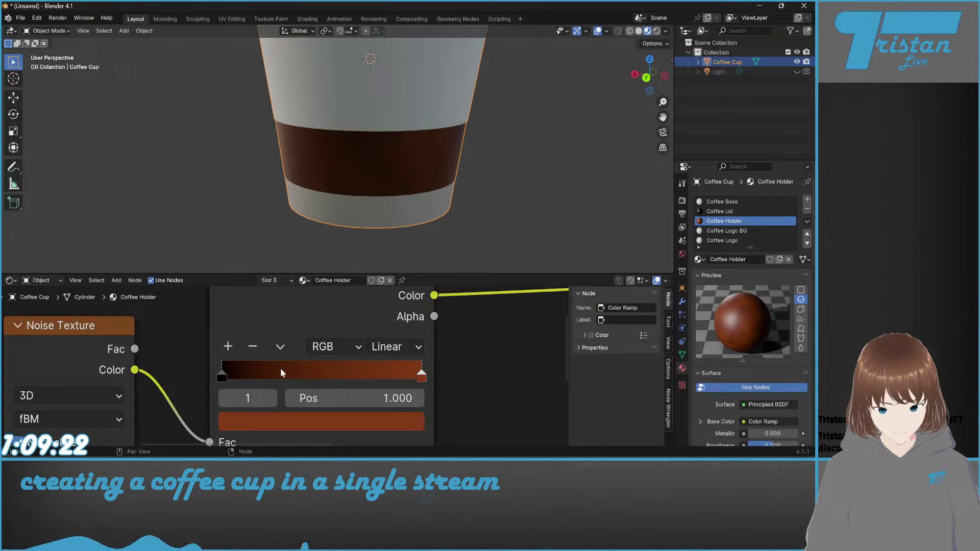
# Step: Sample the reddish brown into the Color Ramp's black stop and darken that stop to an HSV Value of 0.1
pyautogui.click(221, 377)
pyautogui.click(314, 423)
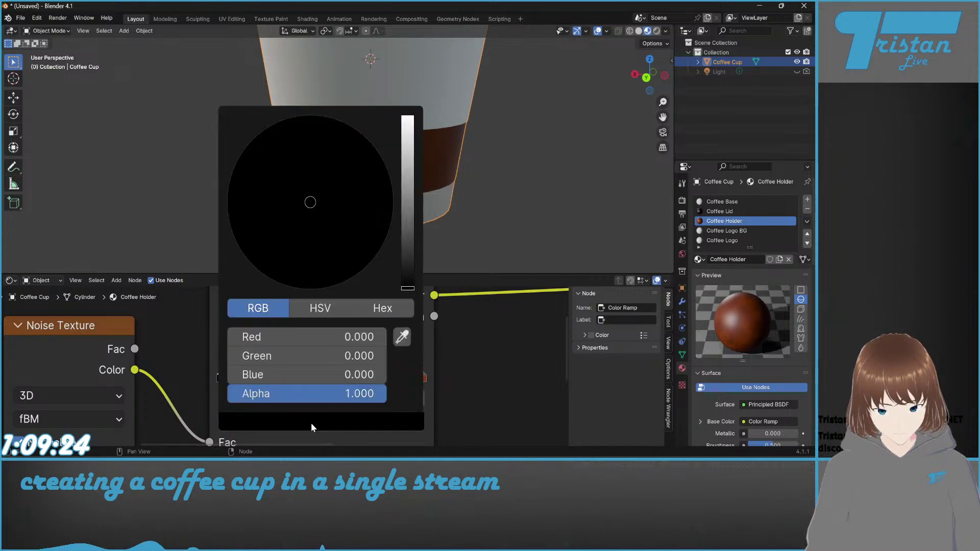
pyautogui.click(401, 339)
pyautogui.click(424, 377)
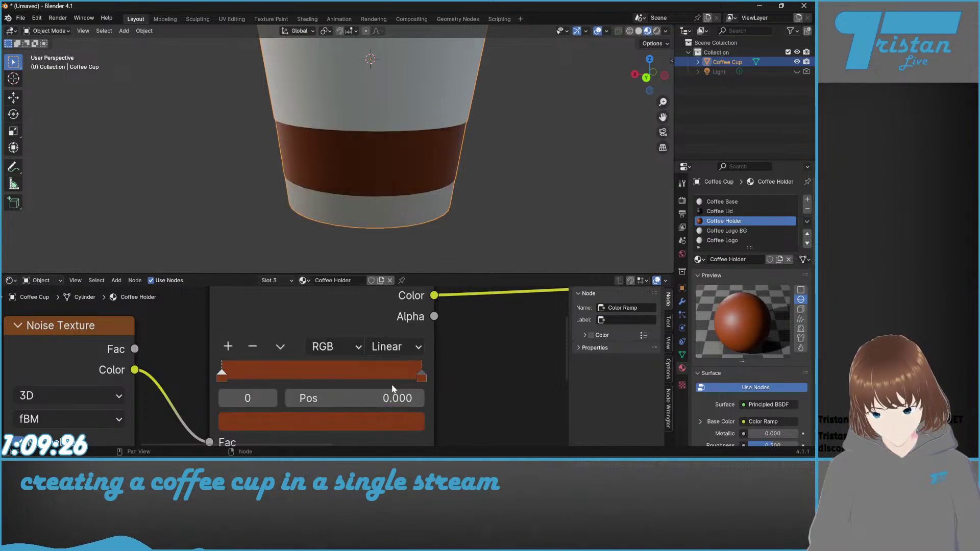
pyautogui.click(363, 416)
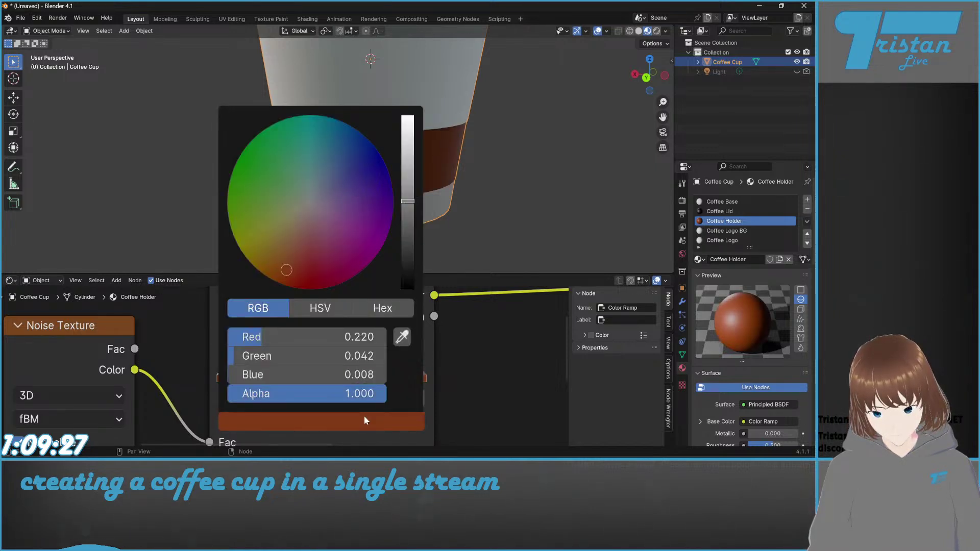
pyautogui.click(327, 306)
pyautogui.click(358, 375)
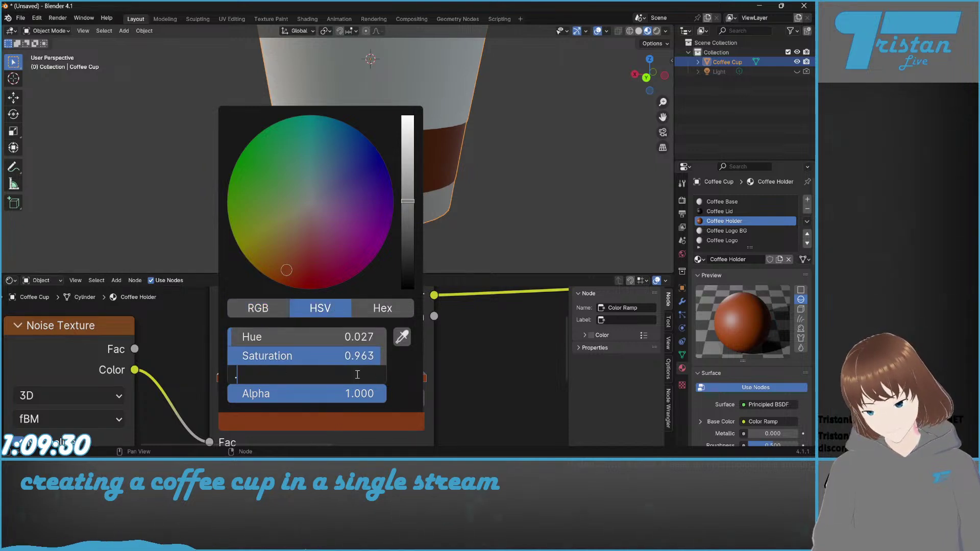
pyautogui.write('.1')
pyautogui.press('Return')
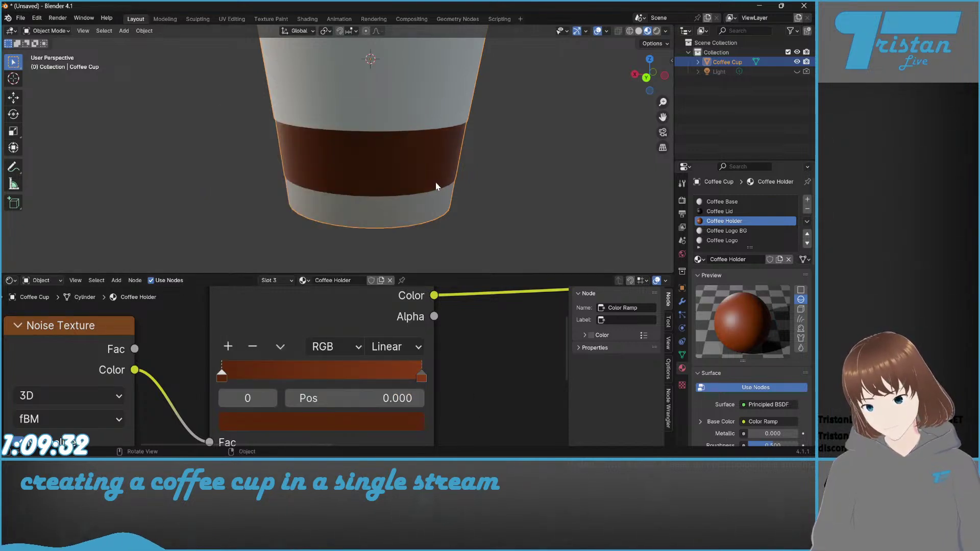
# Step: Recolor the Color Ramp's stop at position 0.000 to a light, muted tan
pyautogui.scroll(-2, 436, 182)
pyautogui.scroll(3, 435, 183)
pyautogui.moveTo(446, 173)
pyautogui.mouseDown(button='middle')
pyautogui.moveTo(433, 137)
pyautogui.moveTo(427, 148)
pyautogui.moveTo(451, 160)
pyautogui.mouseUp(button='middle')
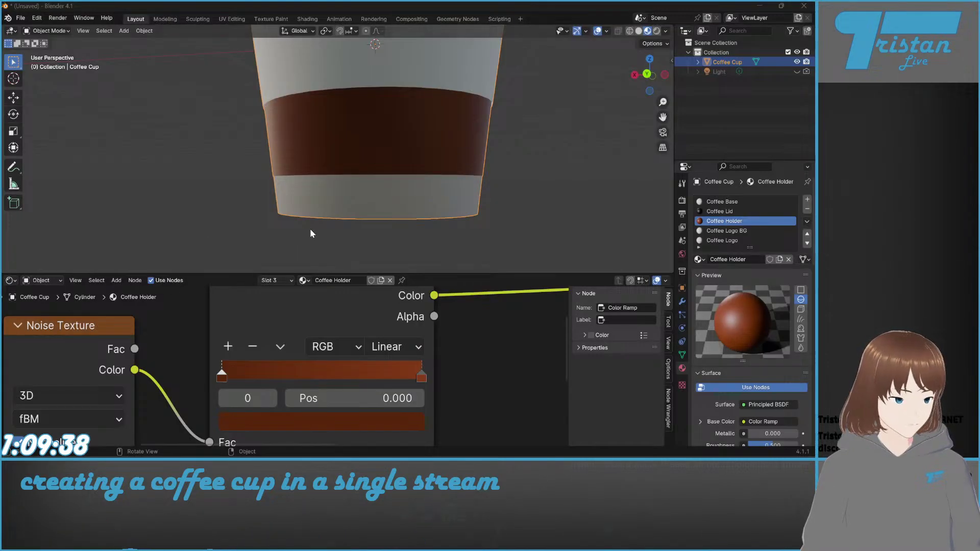
pyautogui.click(418, 422)
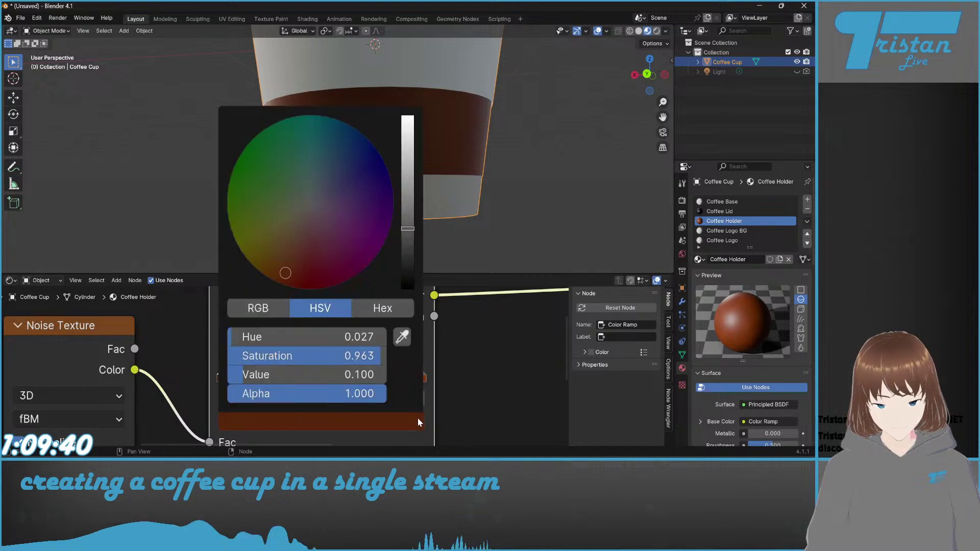
pyautogui.moveTo(407, 204); pyautogui.dragTo(407, 175)
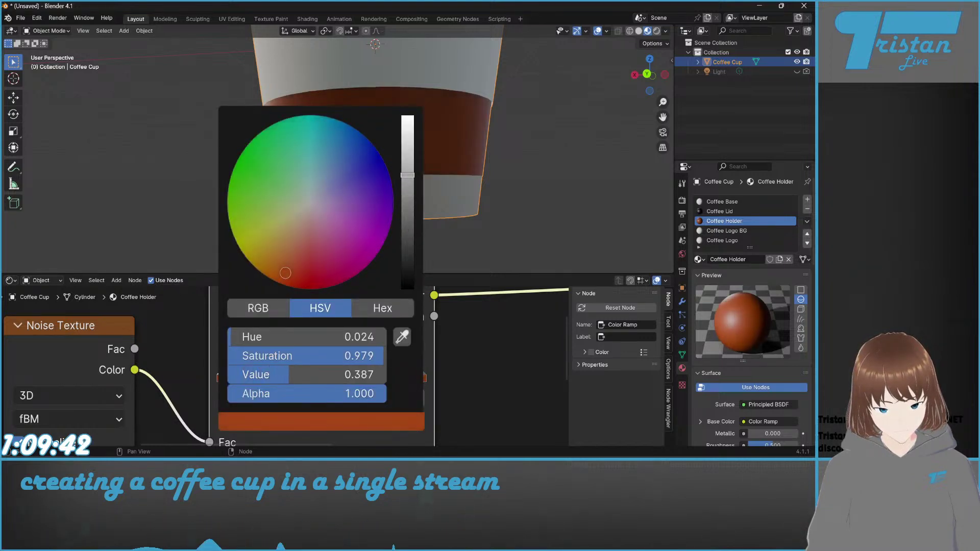
pyautogui.moveTo(290, 268); pyautogui.dragTo(287, 253)
# Step: Swap the Color Ramp's stops, placing the reddish brown at position 0.000 and the tan at 1.000
pyautogui.scroll(-3, 341, 136)
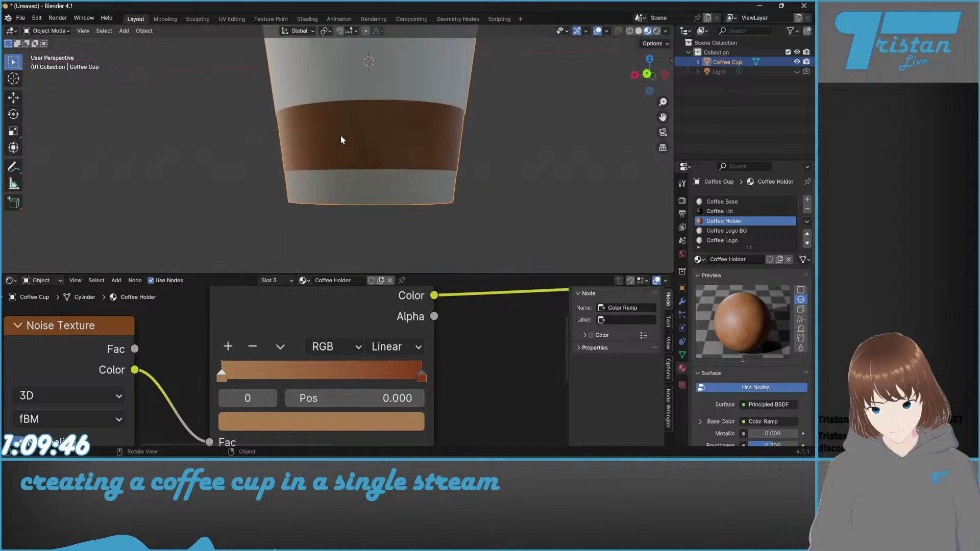
pyautogui.scroll(2, 416, 184)
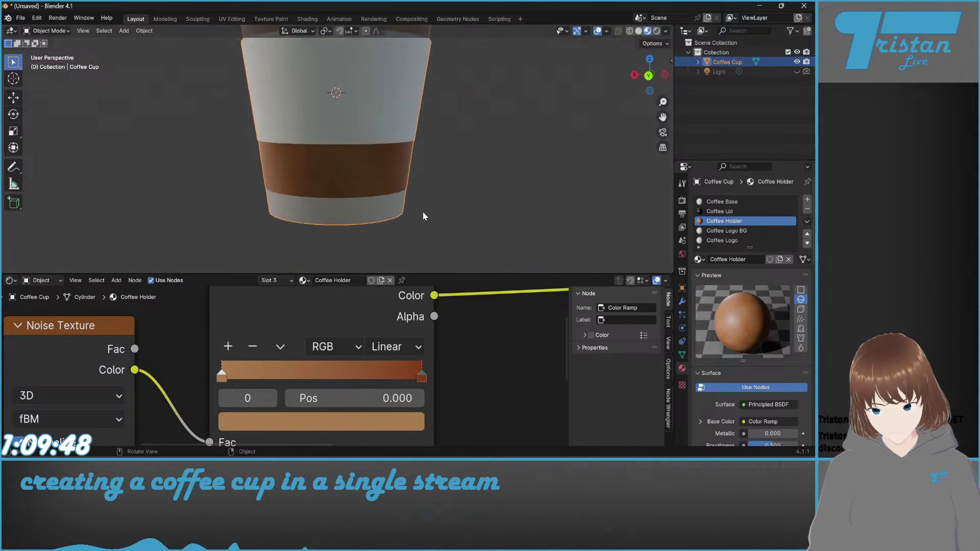
pyautogui.scroll(1, 231, 384)
pyautogui.moveTo(213, 388); pyautogui.dragTo(234, 382)
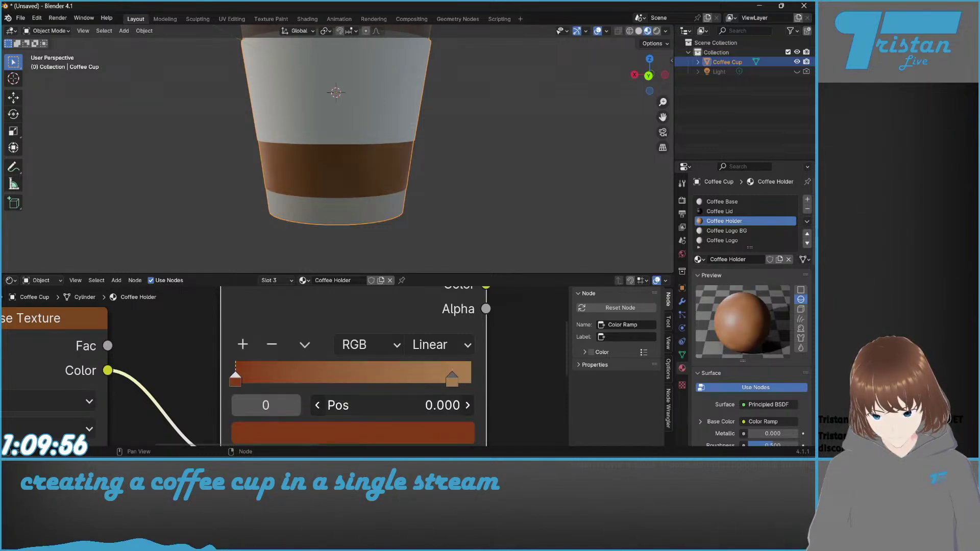
pyautogui.moveTo(452, 381); pyautogui.dragTo(471, 381)
# Step: Set the Color Ramp's interpolation to Constant and move the tan stop to position 0.456
pyautogui.click(444, 347)
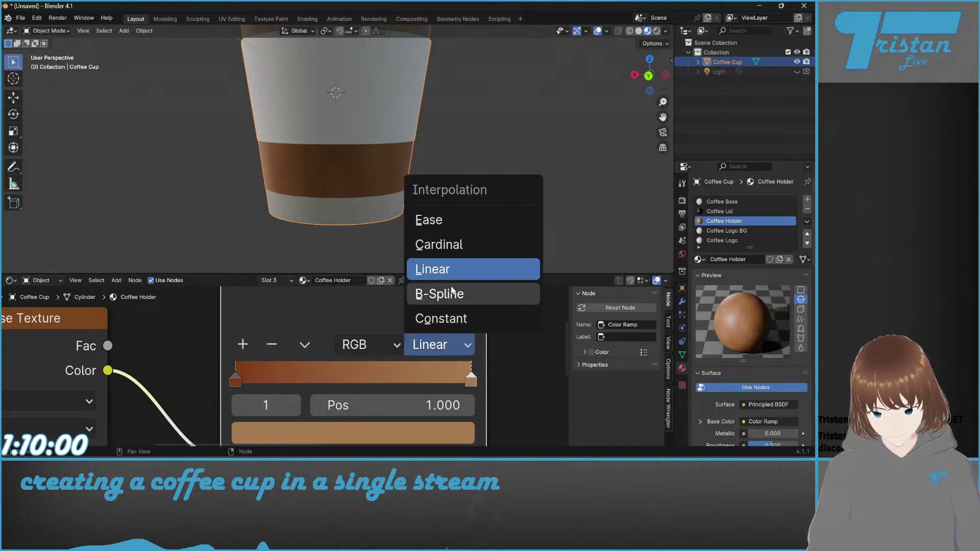
pyautogui.click(471, 321)
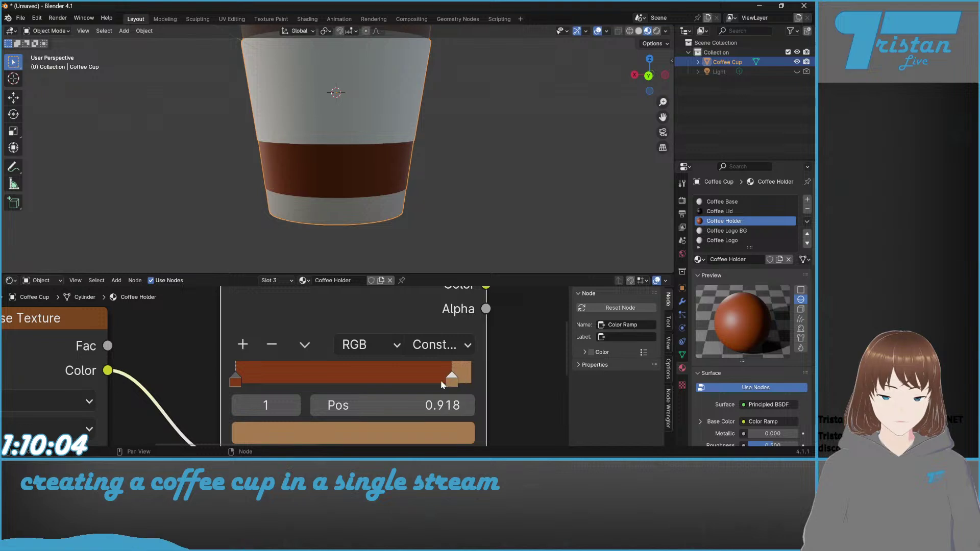
pyautogui.moveTo(443, 386); pyautogui.dragTo(331, 383)
pyautogui.scroll(-3, 358, 177)
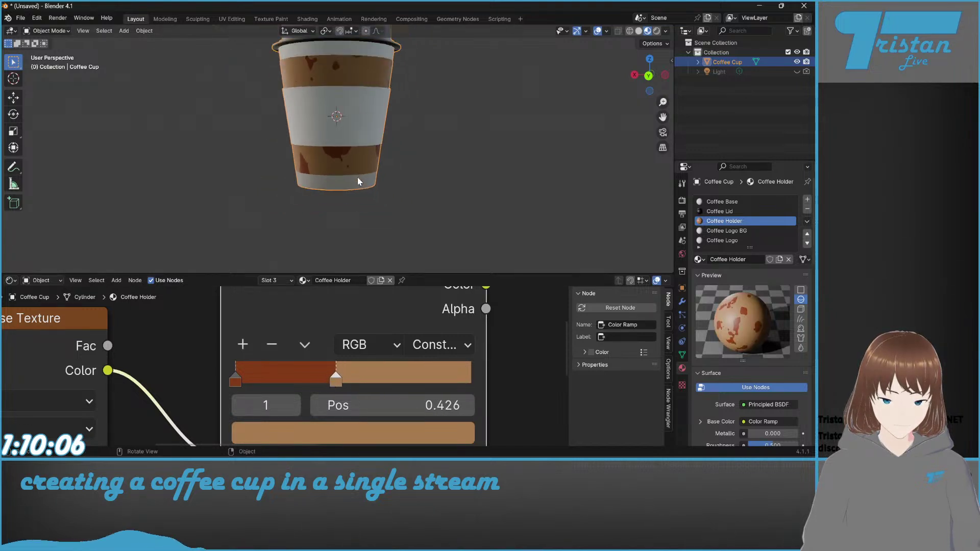
pyautogui.scroll(4, 345, 207)
pyautogui.scroll(-2, 347, 223)
pyautogui.keyDown('shift'); pyautogui.scroll(-2, 346, 223); pyautogui.keyUp('shift')
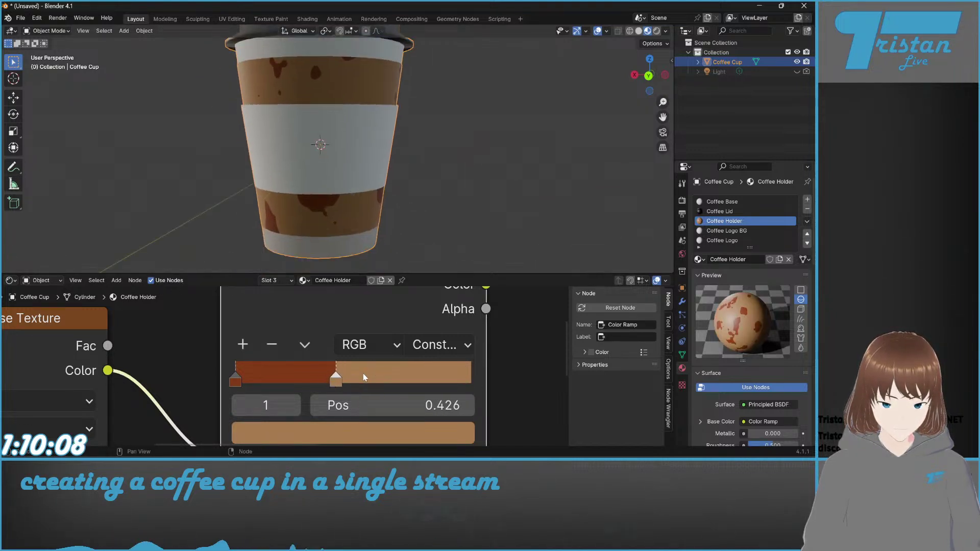
pyautogui.moveTo(337, 382); pyautogui.dragTo(348, 382)
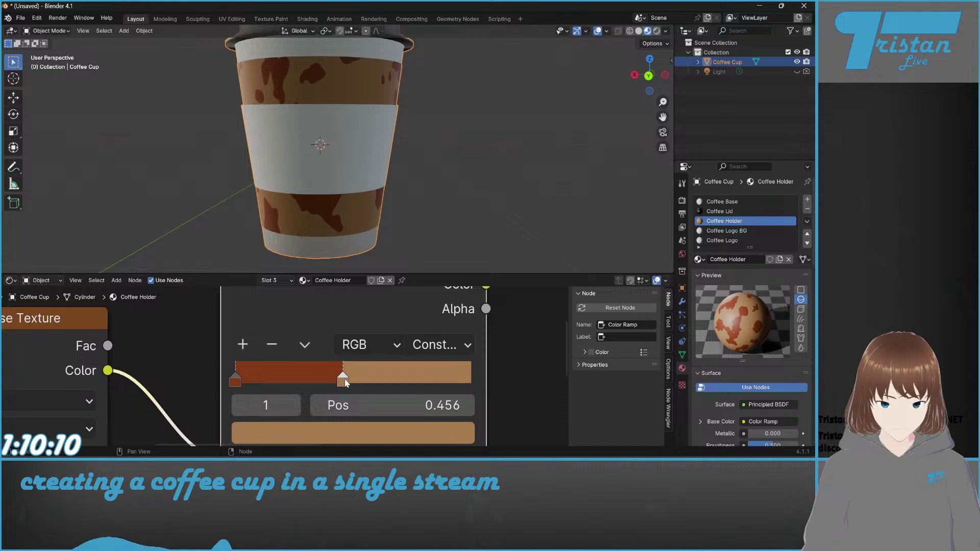
pyautogui.moveTo(344, 180); pyautogui.dragTo(434, 184, button='middle')
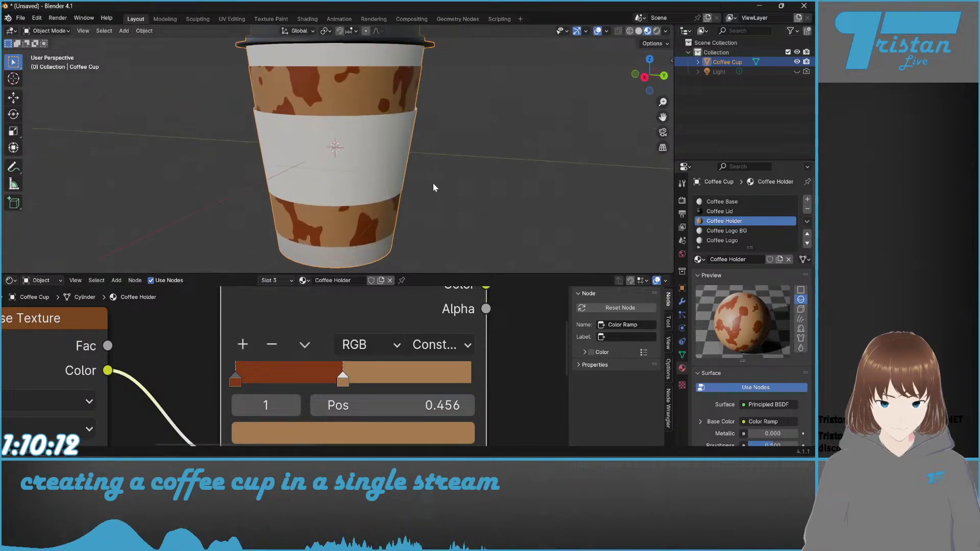
# Step: Set the Color Ramp's interpolation to B-Spline and move the tan stop to position 0.6
pyautogui.click(420, 346)
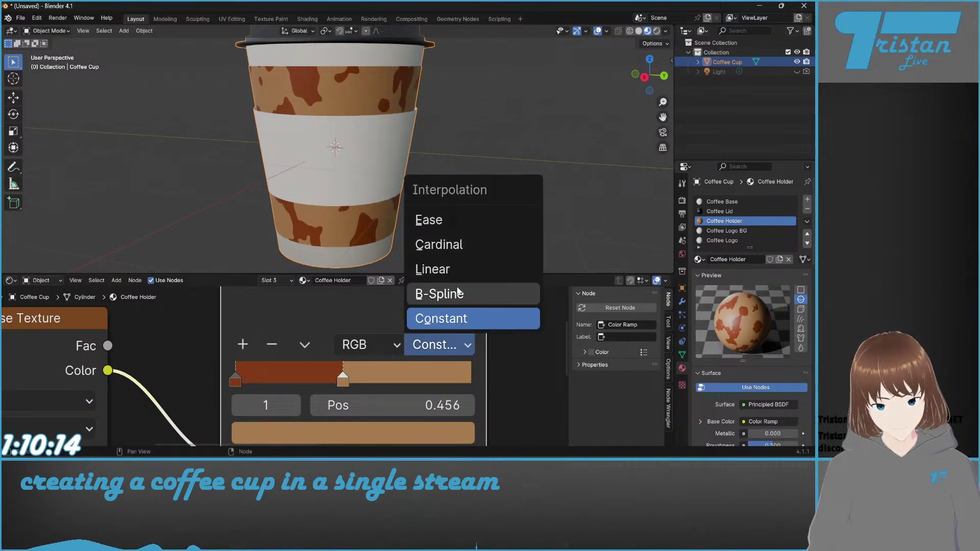
pyautogui.click(446, 299)
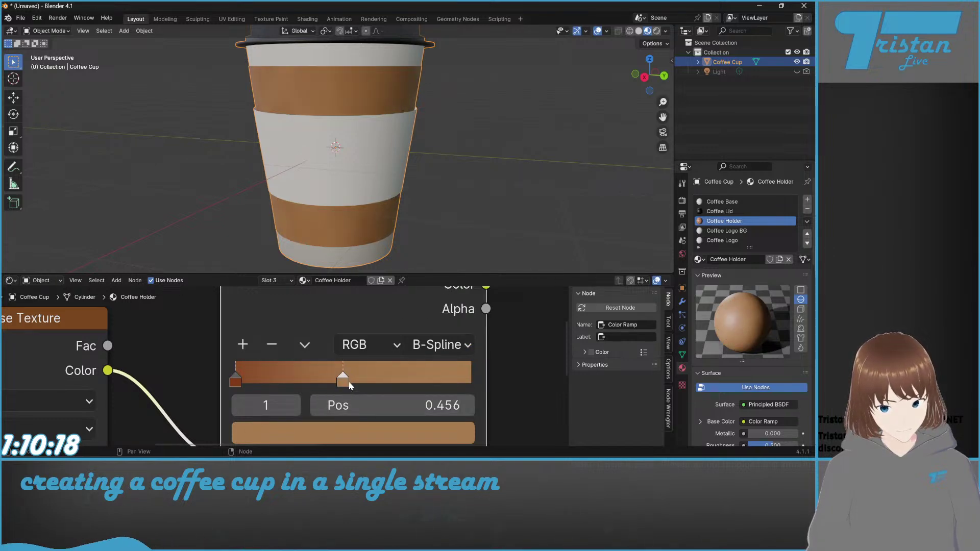
pyautogui.moveTo(342, 383); pyautogui.dragTo(402, 404)
pyautogui.click(408, 405)
pyautogui.write('.6')
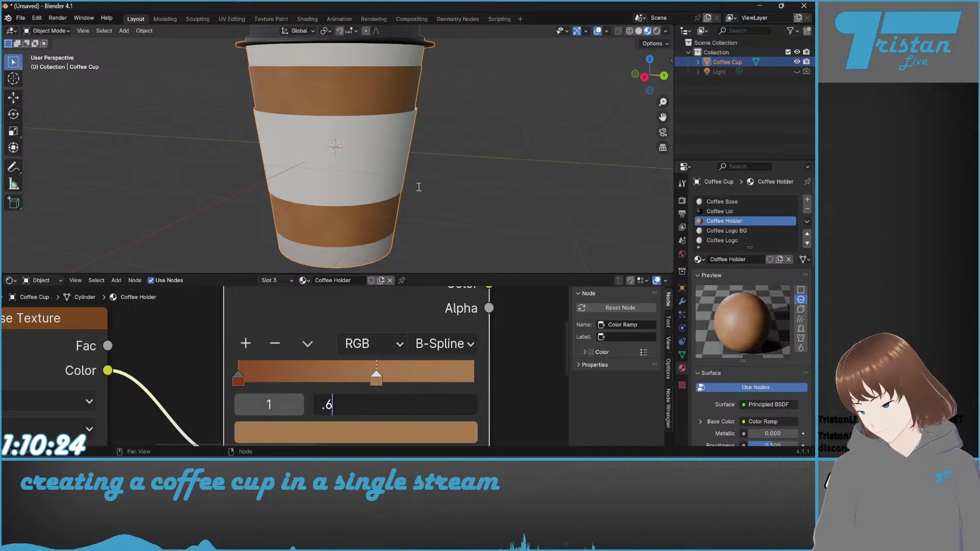
pyautogui.press('Return')
pyautogui.scroll(2, 418, 186)
pyautogui.scroll(-1, 418, 185)
pyautogui.moveTo(426, 164); pyautogui.dragTo(427, 149, button='middle')
pyautogui.scroll(-2, 427, 148)
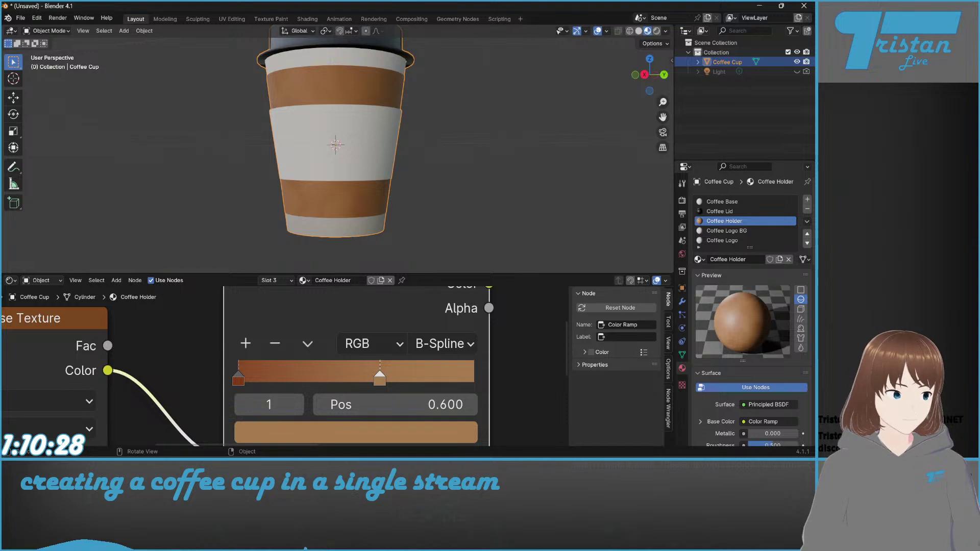
# Step: Shift the color of the Color Ramp's stop at position 0.000 from reddish brown to a deeper red
pyautogui.click(238, 379)
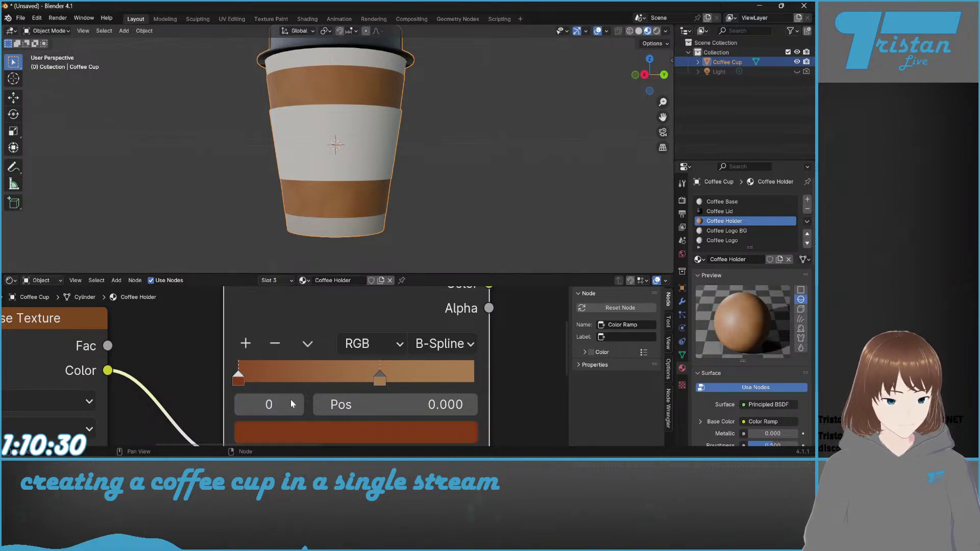
pyautogui.click(294, 432)
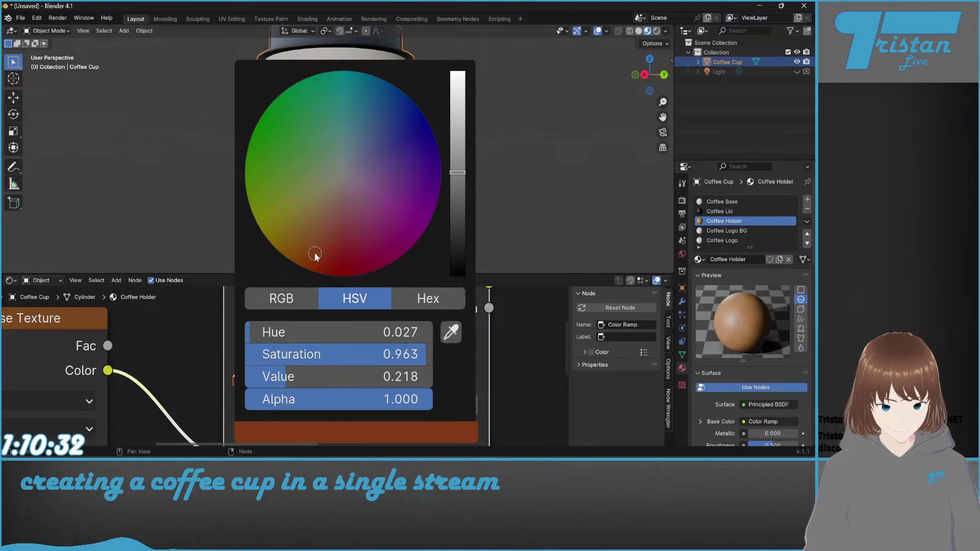
pyautogui.moveTo(315, 255); pyautogui.dragTo(329, 264)
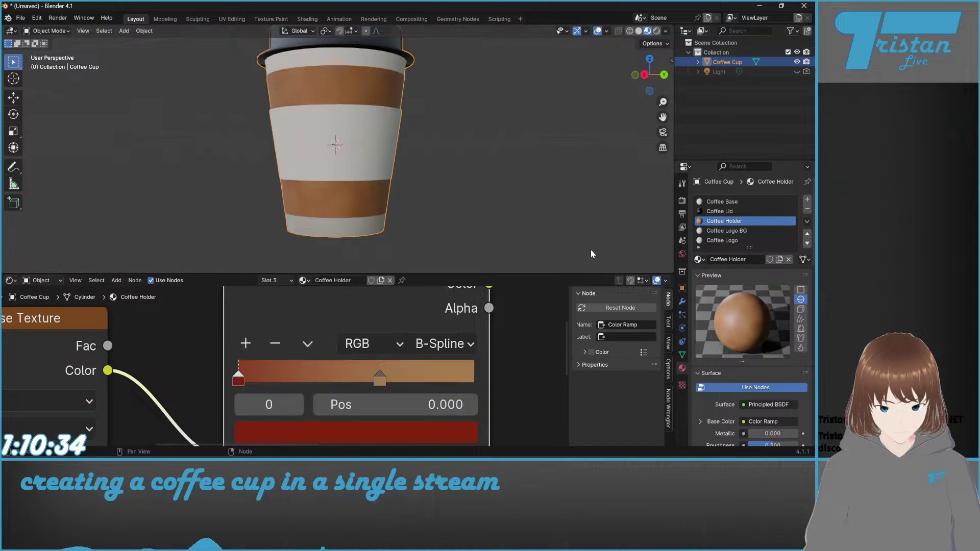
pyautogui.scroll(3, 307, 150)
pyautogui.scroll(-3, 307, 149)
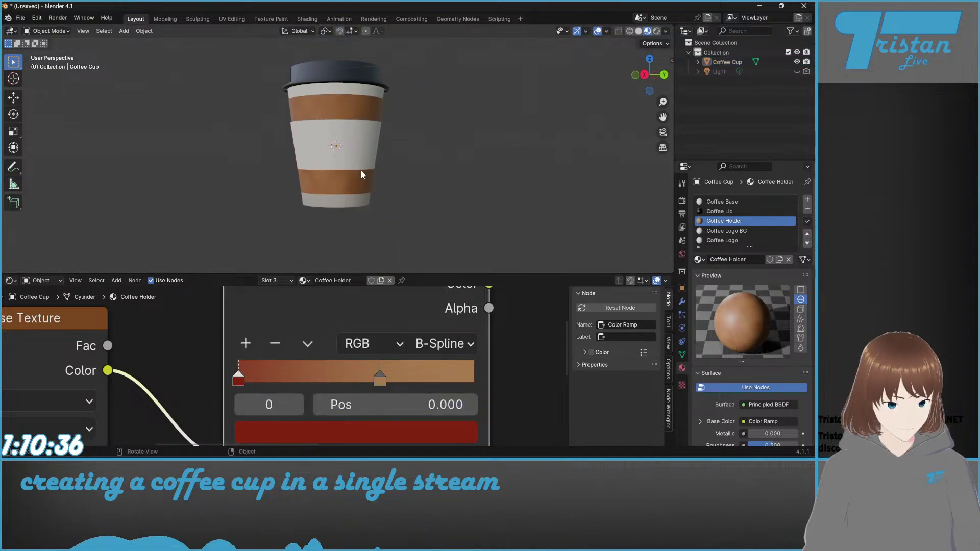
# Step: Make Coffee Logo BG the active material and select the faces around the cup's raised middle band in face selection mode
pyautogui.click(726, 230)
pyautogui.scroll(3, 387, 100)
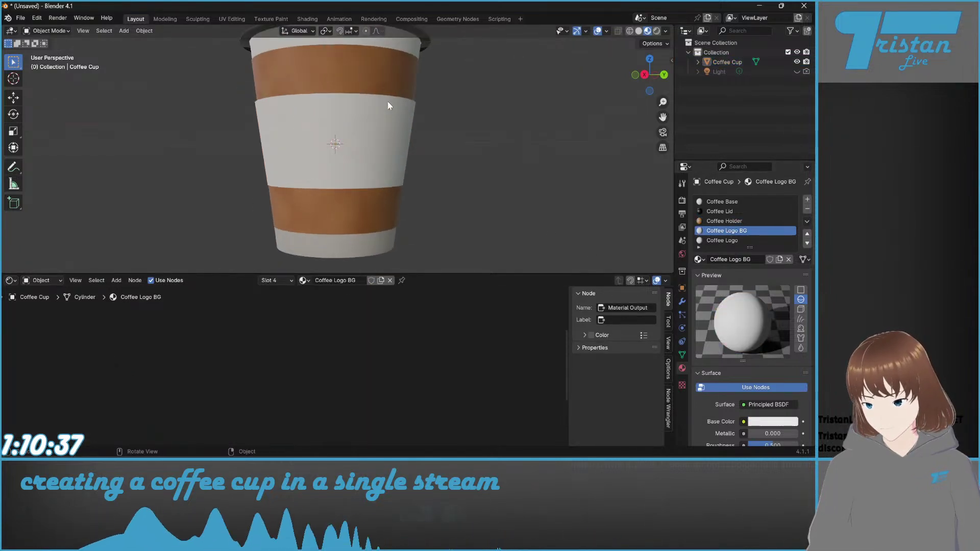
pyautogui.click(337, 125)
pyautogui.press('Tab')
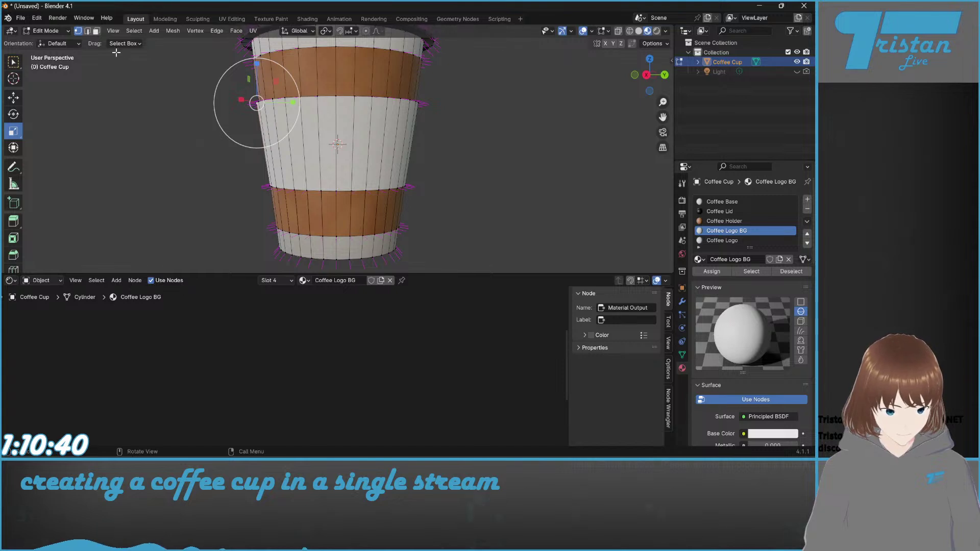
pyautogui.click(96, 31)
pyautogui.moveTo(212, 121); pyautogui.dragTo(494, 161)
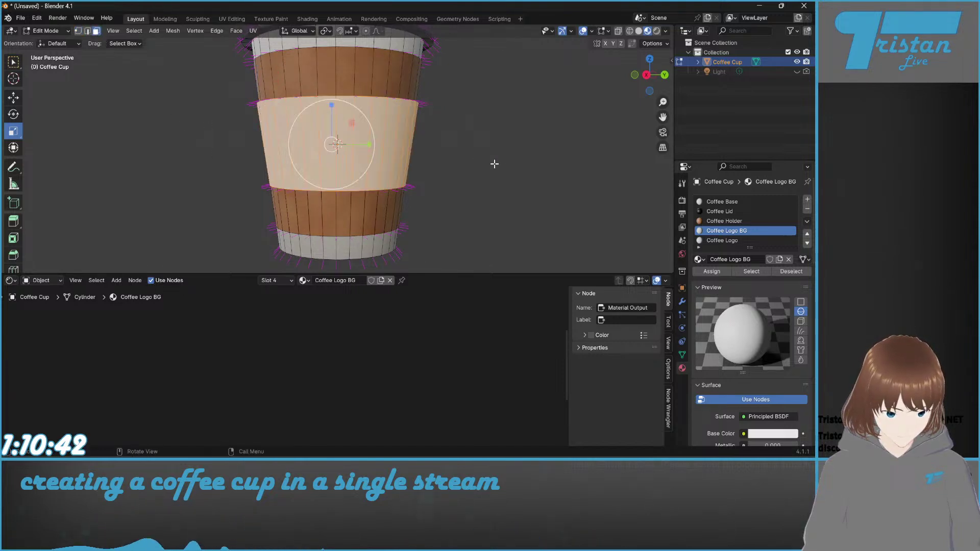
pyautogui.moveTo(494, 162); pyautogui.dragTo(286, 153, button='middle')
pyautogui.moveTo(236, 129); pyautogui.dragTo(530, 171)
pyautogui.moveTo(530, 172); pyautogui.dragTo(360, 161, button='middle')
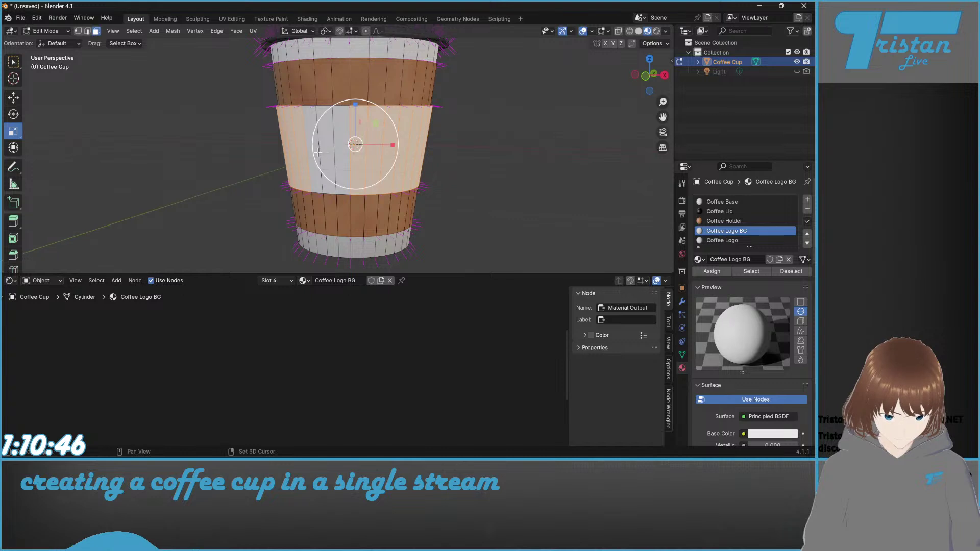
pyautogui.keyDown('shift'); pyautogui.click(341, 148); pyautogui.keyUp('shift')
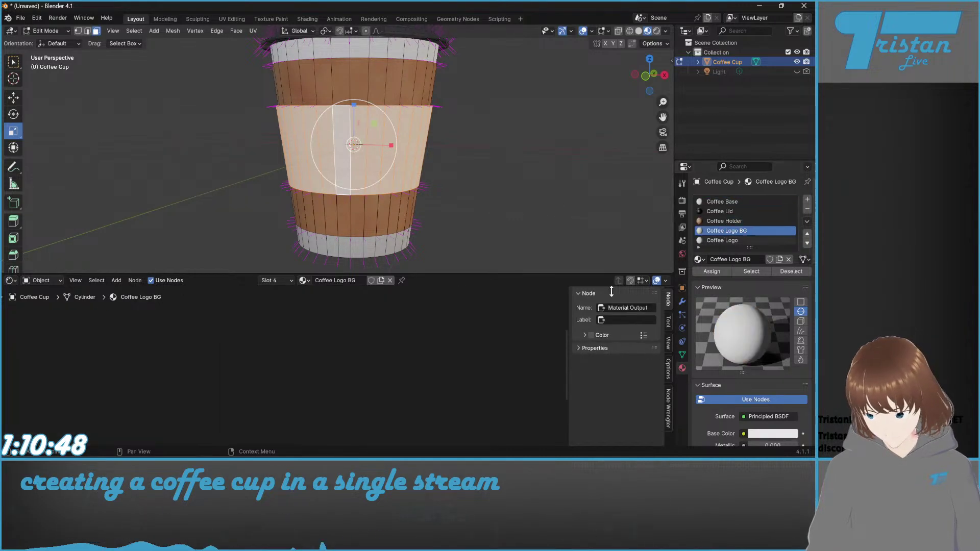
# Step: Copy the Texture Coordinate, Mapping, Noise Texture and Color Ramp nodes from Coffee Holder into Coffee Logo BG and link the ramp's Color to Base Color
pyautogui.moveTo(587, 327); pyautogui.dragTo(198, 298, button='middle')
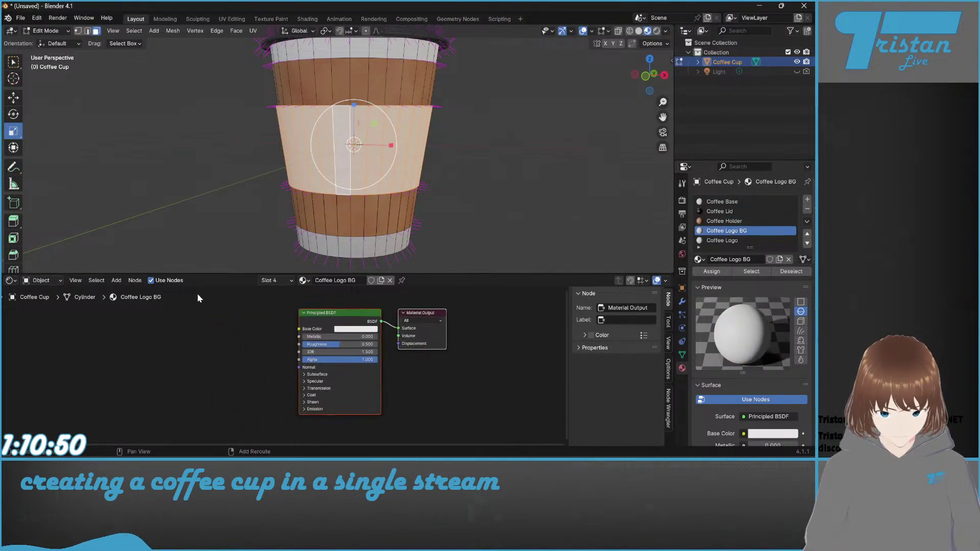
pyautogui.click(116, 281)
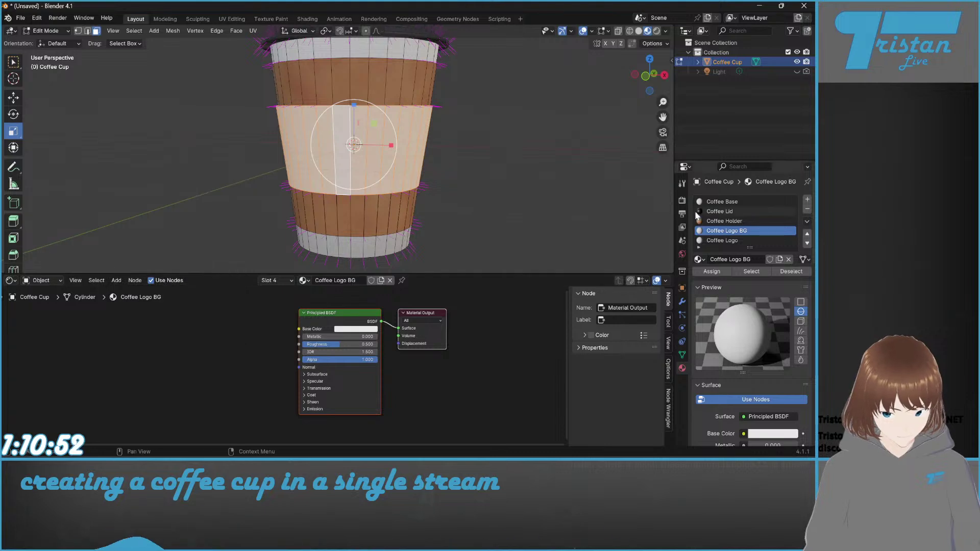
pyautogui.click(725, 221)
pyautogui.scroll(-2, 306, 332)
pyautogui.moveTo(16, 332); pyautogui.dragTo(130, 344, button='middle')
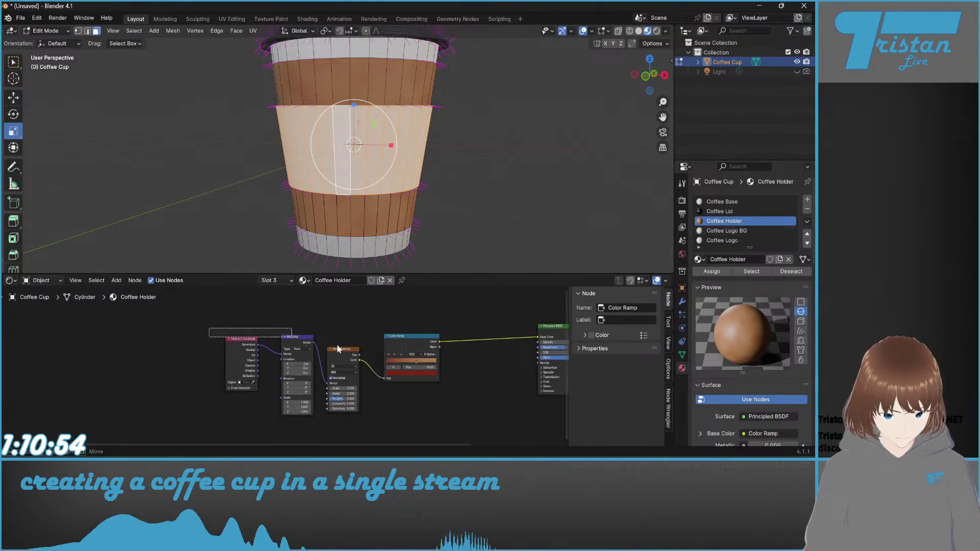
pyautogui.moveTo(208, 328); pyautogui.dragTo(458, 404)
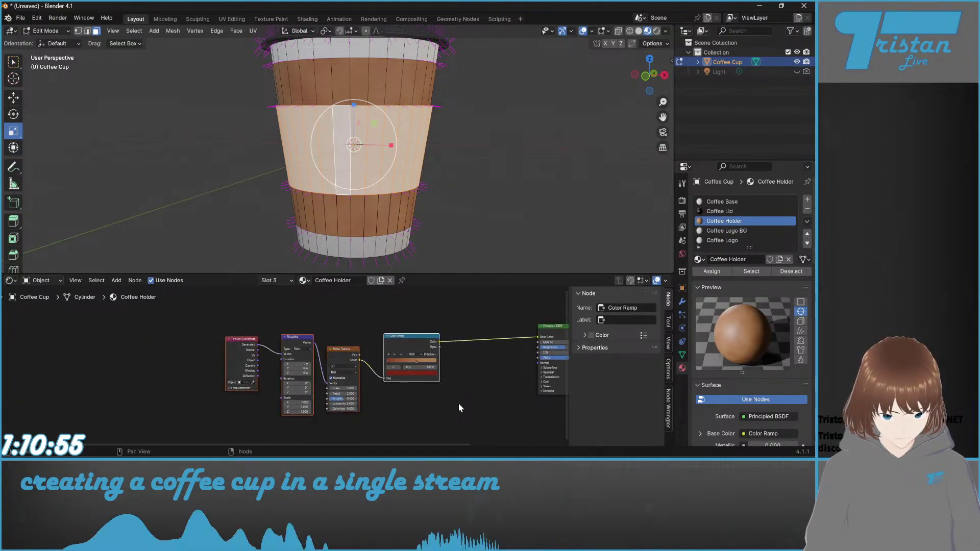
pyautogui.click(724, 231)
pyautogui.hotkey('ctrl', 'v')
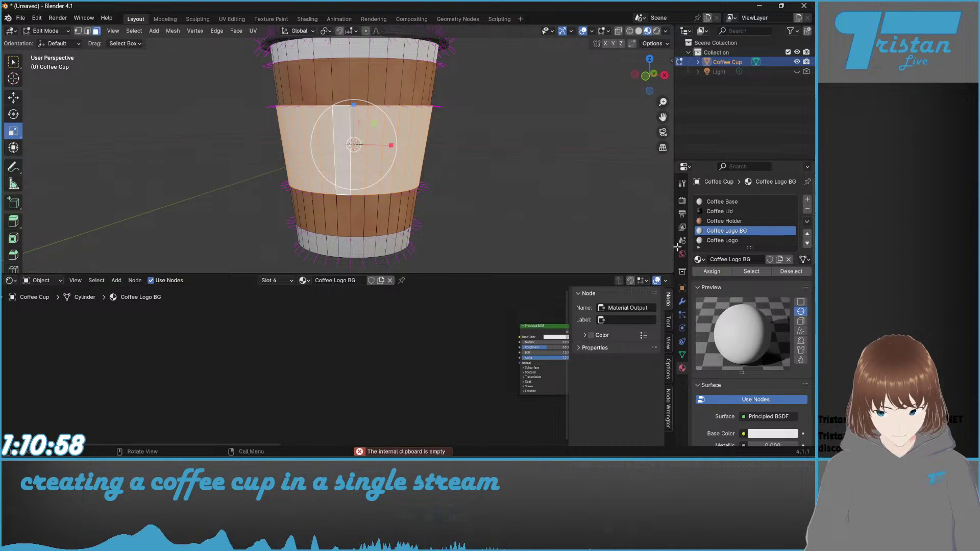
pyautogui.click(724, 220)
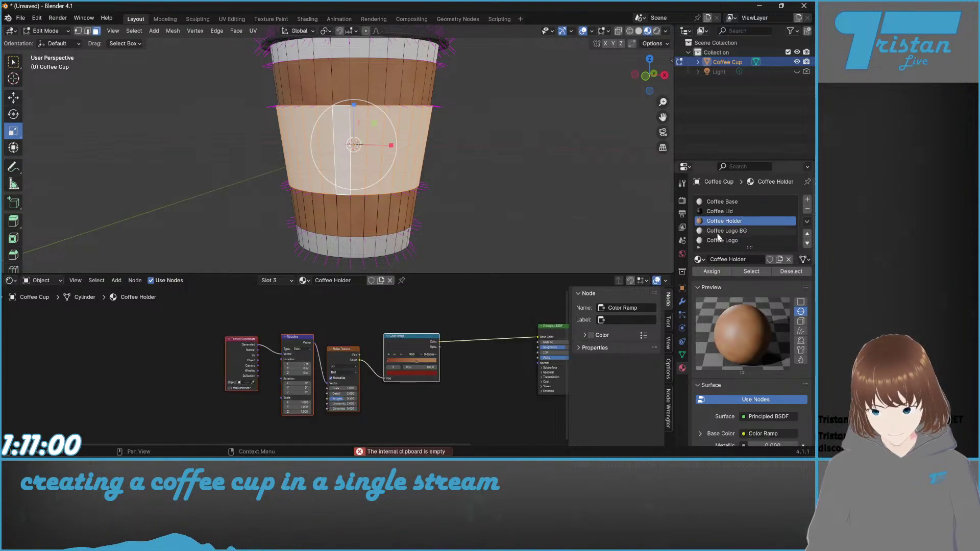
pyautogui.click(720, 231)
pyautogui.hotkey('ctrl', 'v')
pyautogui.press('Home')
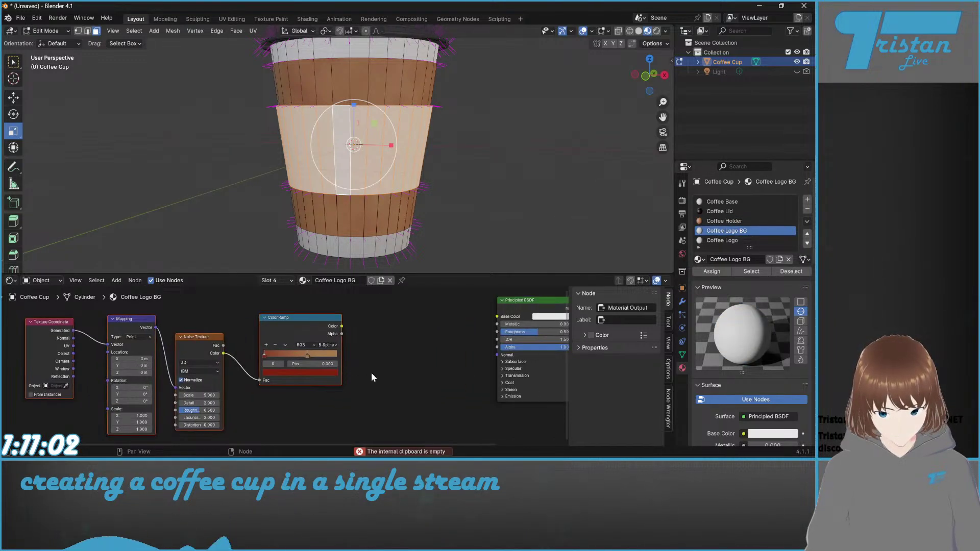
pyautogui.moveTo(341, 328); pyautogui.dragTo(496, 316)
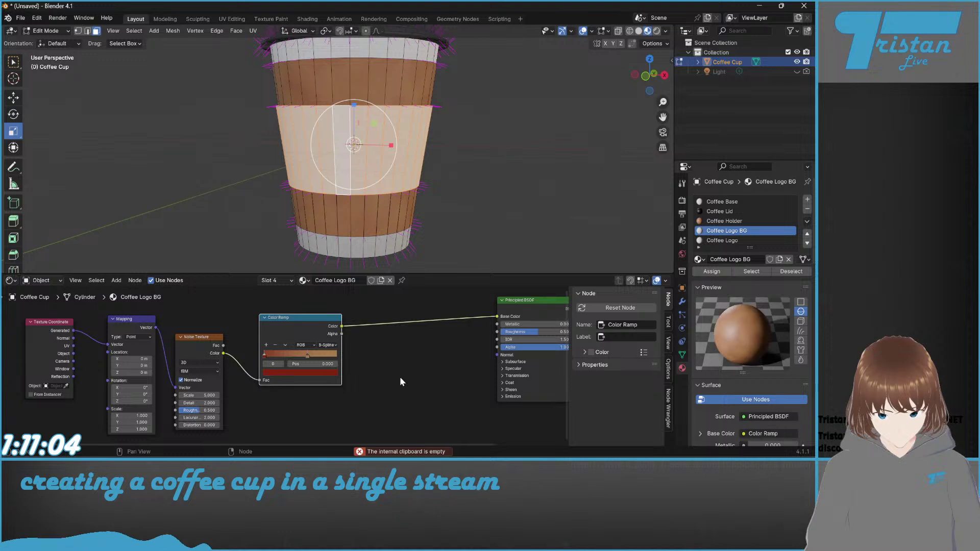
# Step: Recolor the stop at position 0.600 in Coffee Logo BG's Color Ramp from tan to a bright medium green
pyautogui.scroll(4, 284, 367)
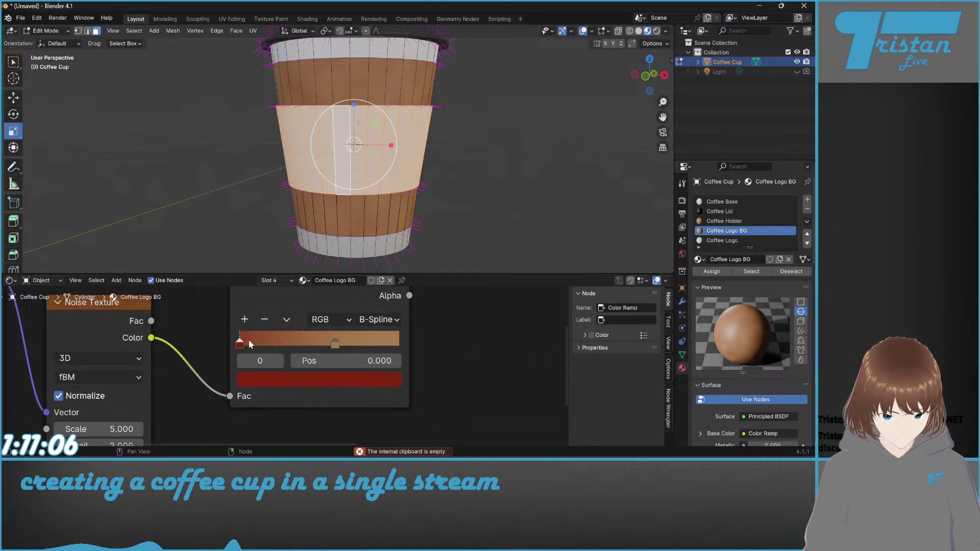
pyautogui.scroll(2, 284, 366)
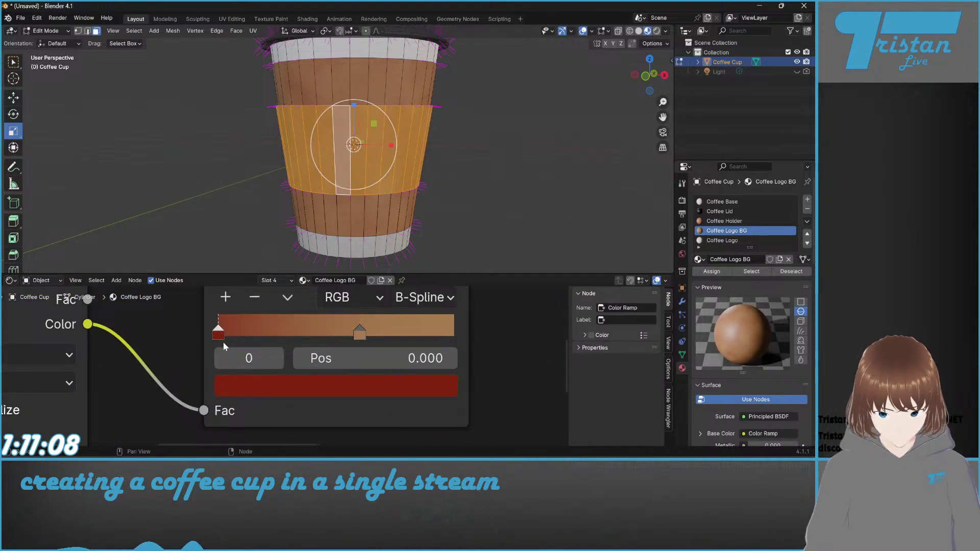
pyautogui.click(359, 332)
pyautogui.click(366, 389)
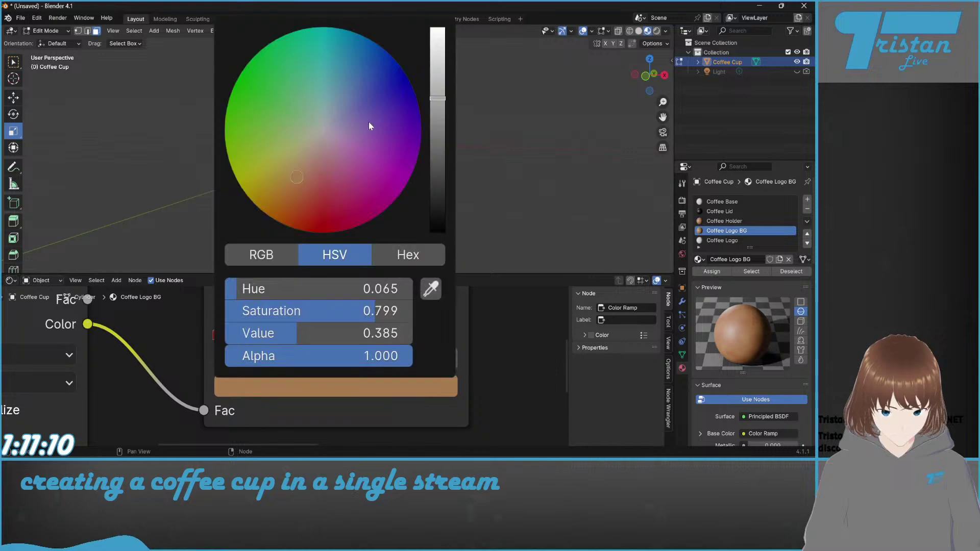
pyautogui.moveTo(277, 146); pyautogui.dragTo(241, 71)
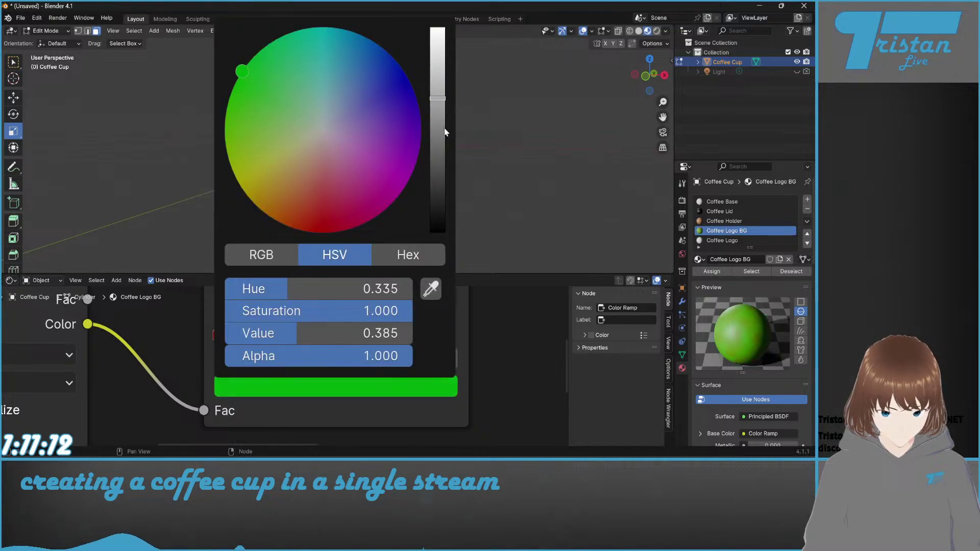
pyautogui.moveTo(444, 132); pyautogui.dragTo(440, 138)
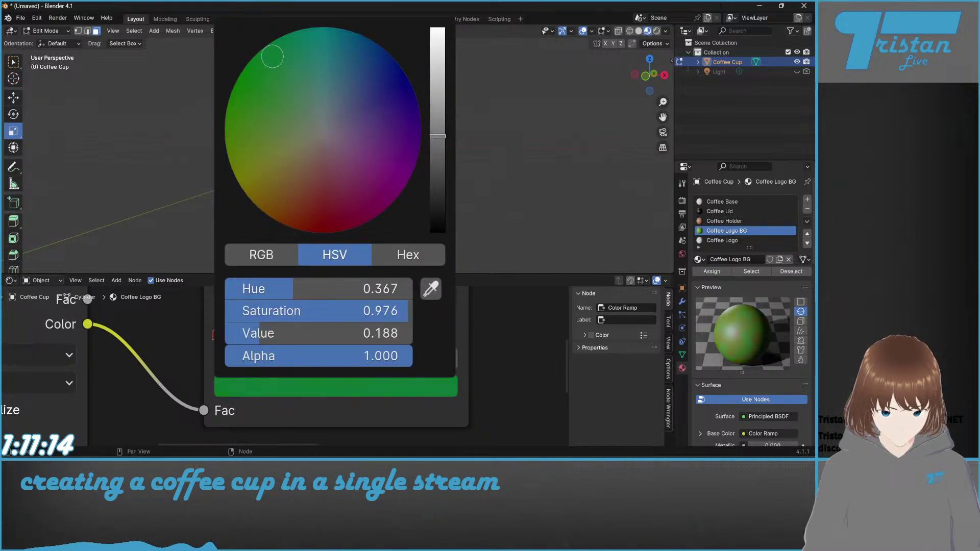
pyautogui.moveTo(272, 56)
pyautogui.mouseDown()
pyautogui.moveTo(306, 121)
pyautogui.moveTo(252, 96)
pyautogui.mouseUp()
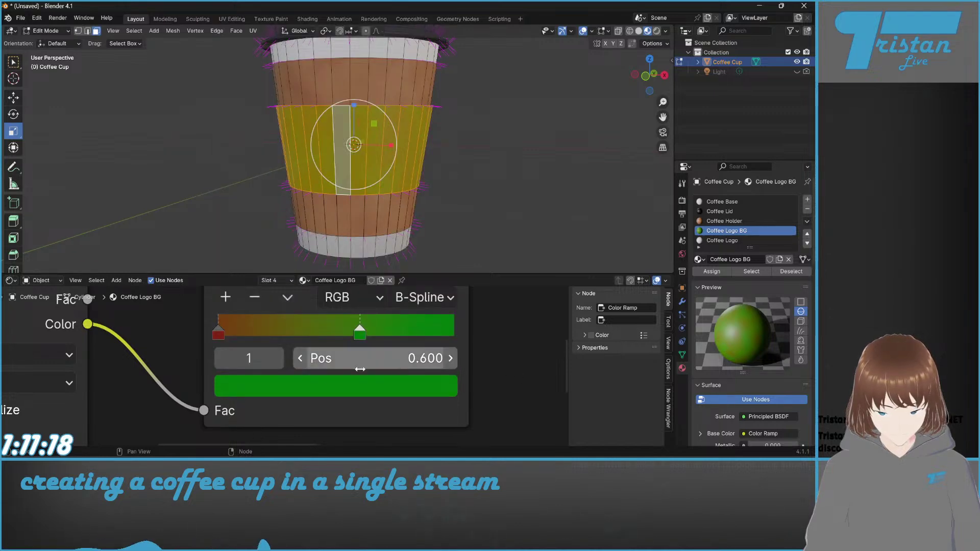
pyautogui.click(368, 386)
pyautogui.moveTo(271, 69); pyautogui.dragTo(262, 60)
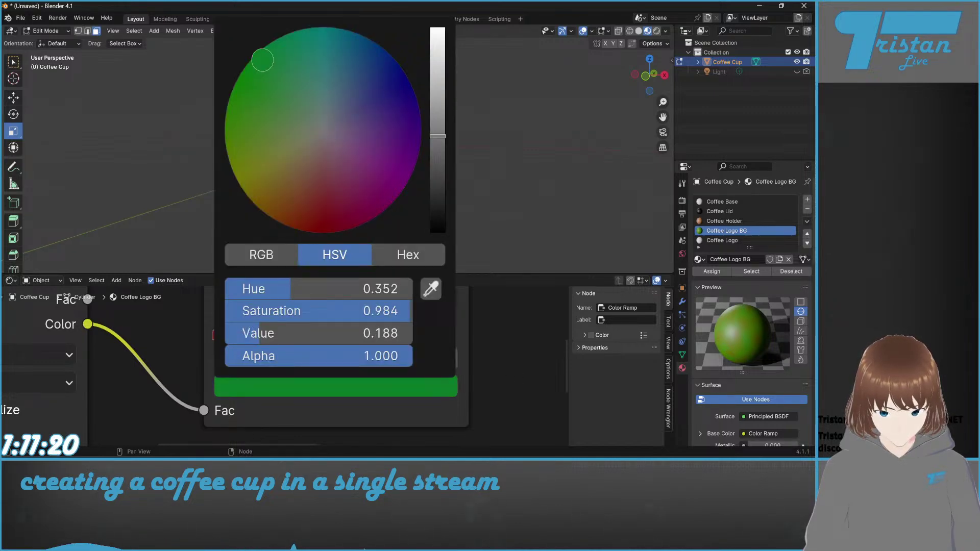
pyautogui.moveTo(443, 137); pyautogui.dragTo(437, 100)
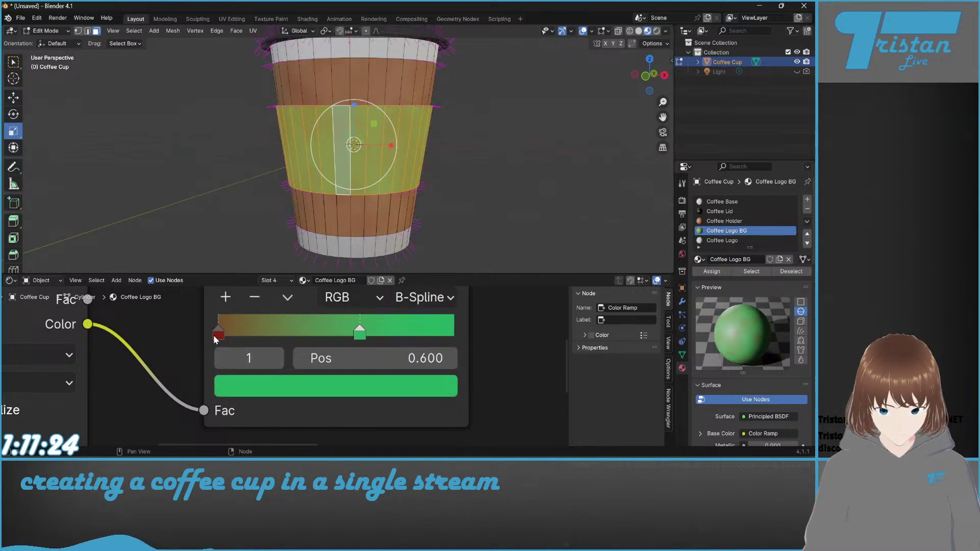
# Step: Recolor the ramp's stop at position 0.000 to a yellowish green with Hue 0.314 and Saturation 0.896, clear the face selection and return to Object Mode
pyautogui.click(216, 337)
pyautogui.click(259, 391)
pyautogui.click(258, 106)
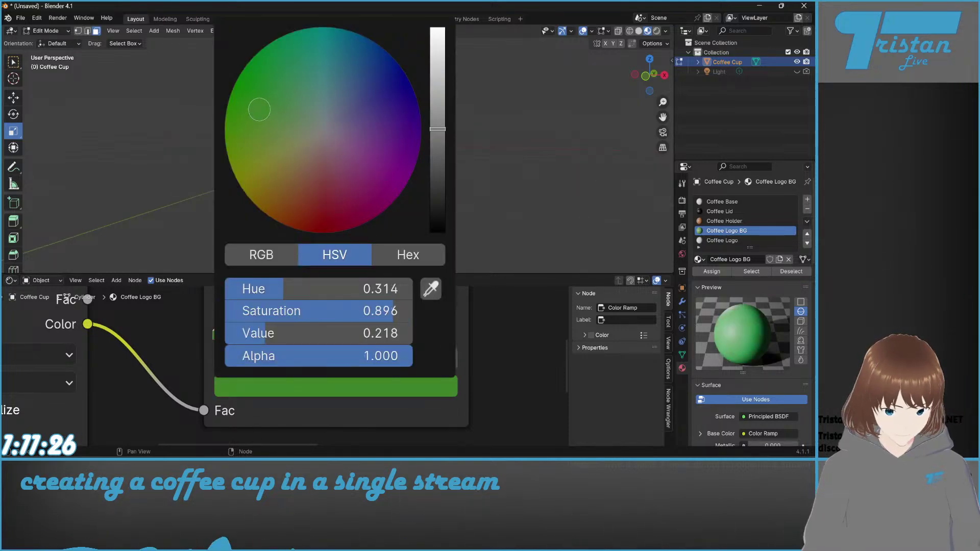
pyautogui.click(480, 175)
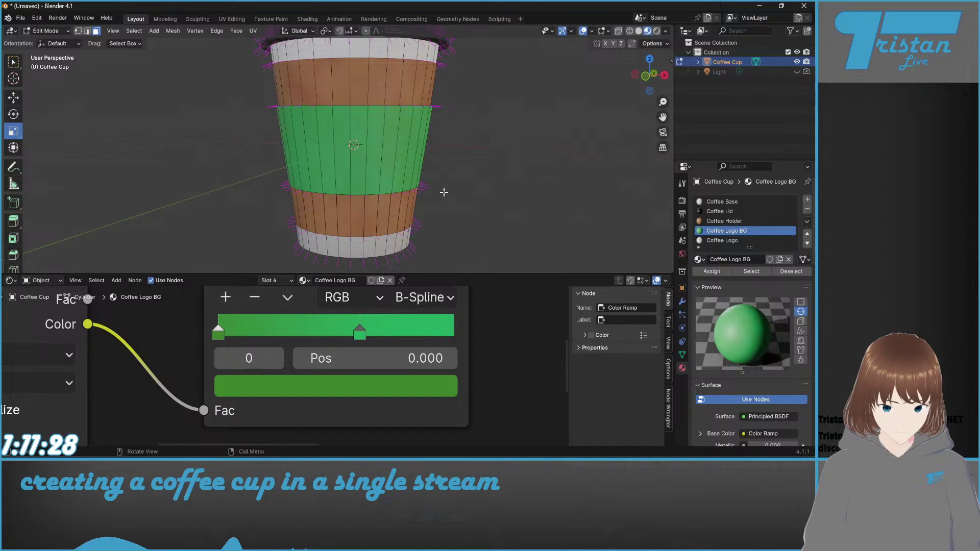
pyautogui.press('Tab')
pyautogui.moveTo(458, 188); pyautogui.dragTo(442, 139, button='middle')
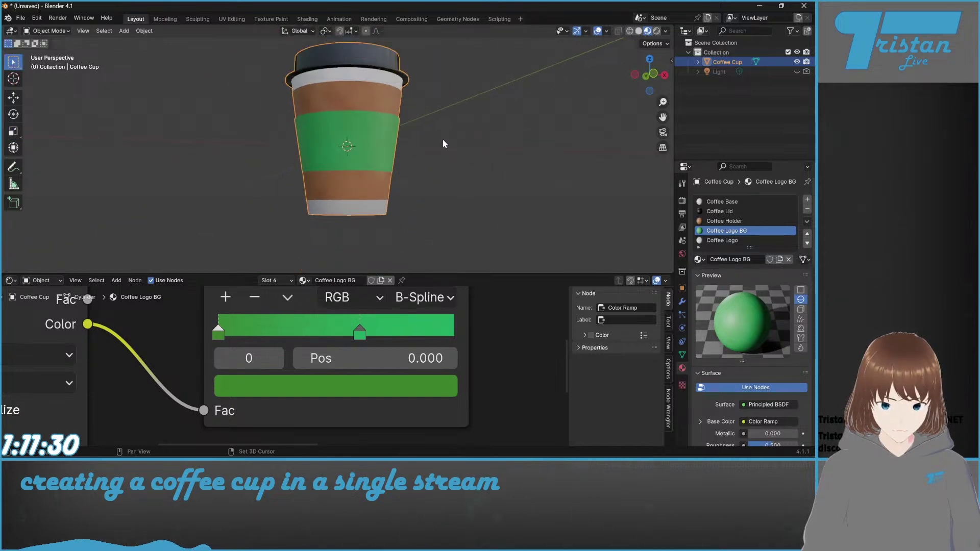
pyautogui.scroll(5, 443, 138)
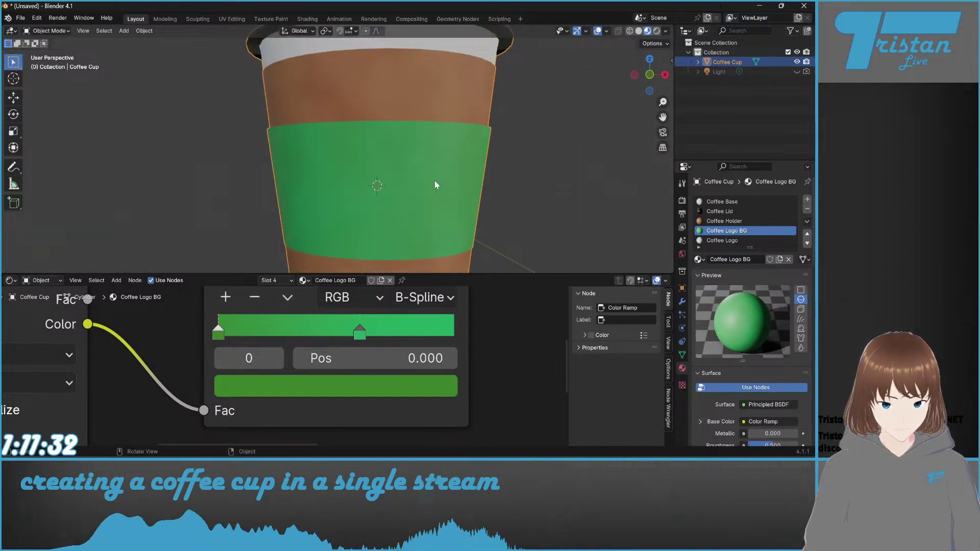
# Step: Set the Noise Texture's Scale to 20 in the Coffee Logo BG material and check the green band on the cup
pyautogui.scroll(-5, 209, 354)
pyautogui.moveTo(121, 392); pyautogui.dragTo(254, 331, button='middle')
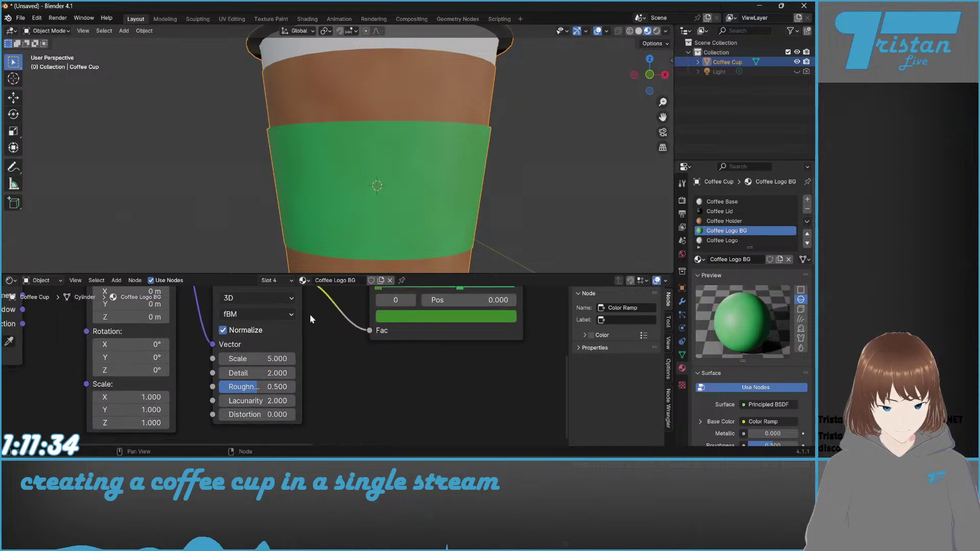
pyautogui.scroll(3, 278, 360)
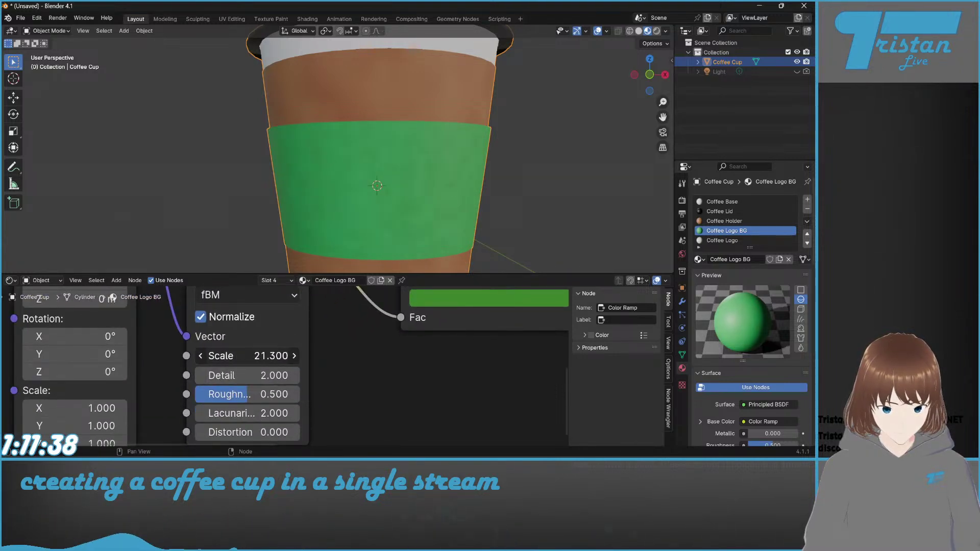
pyautogui.click(256, 350)
pyautogui.write('20')
pyautogui.press('Return')
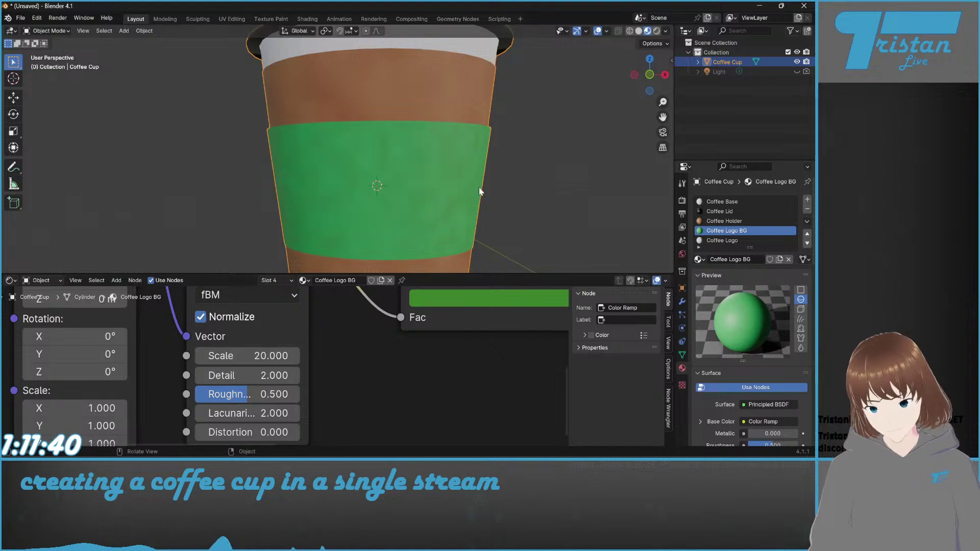
pyautogui.scroll(-4, 516, 182)
pyautogui.scroll(3, 378, 112)
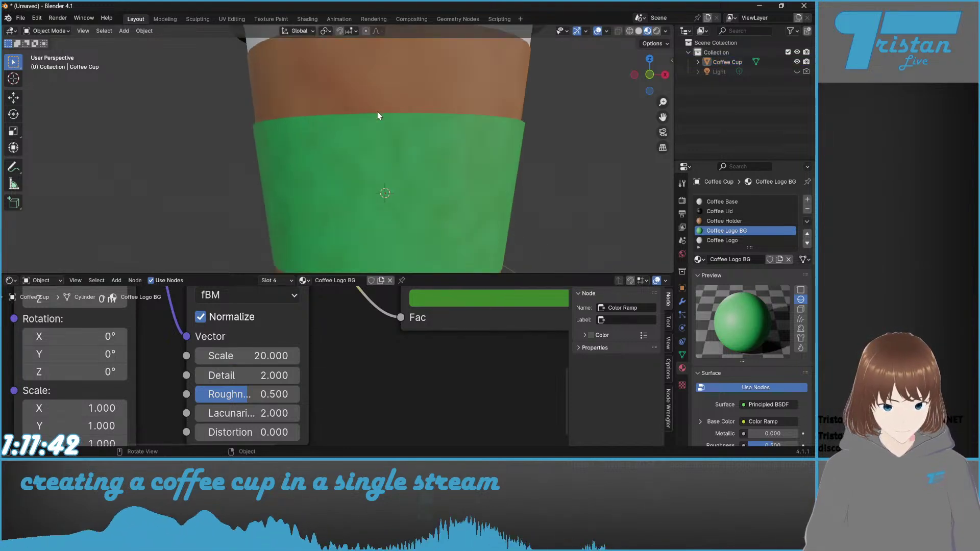
pyautogui.scroll(-5, 522, 122)
pyautogui.moveTo(520, 156); pyautogui.dragTo(449, 160, button='middle')
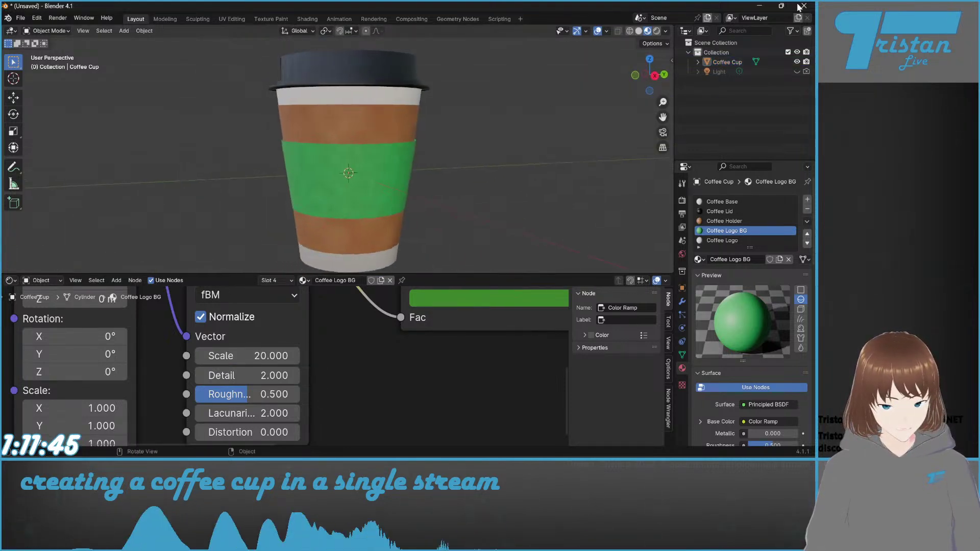
# Step: Remove the Coffee Logo material slot from the coffee cup and make Coffee Logo BG the active material
pyautogui.click(722, 240)
pyautogui.moveTo(403, 338); pyautogui.dragTo(275, 376, button='middle')
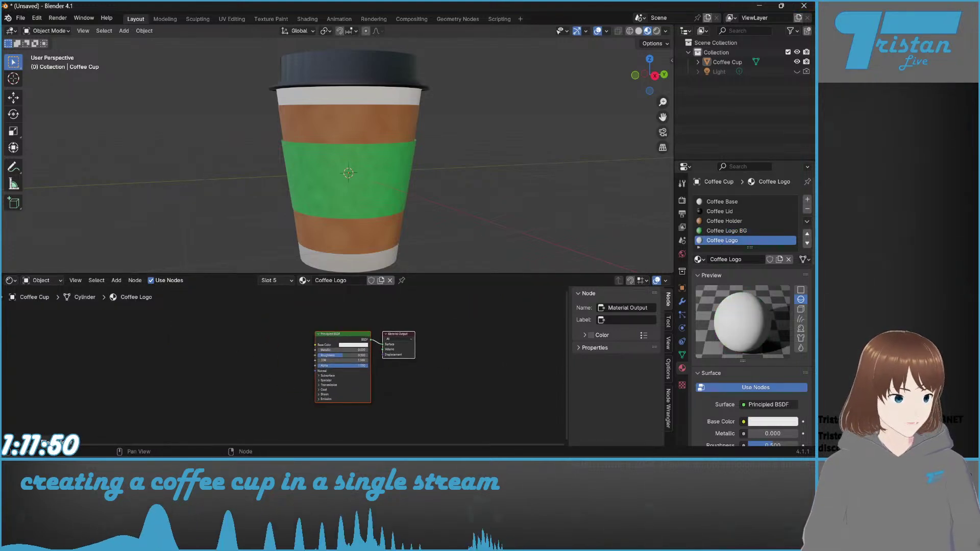
pyautogui.scroll(3, 421, 172)
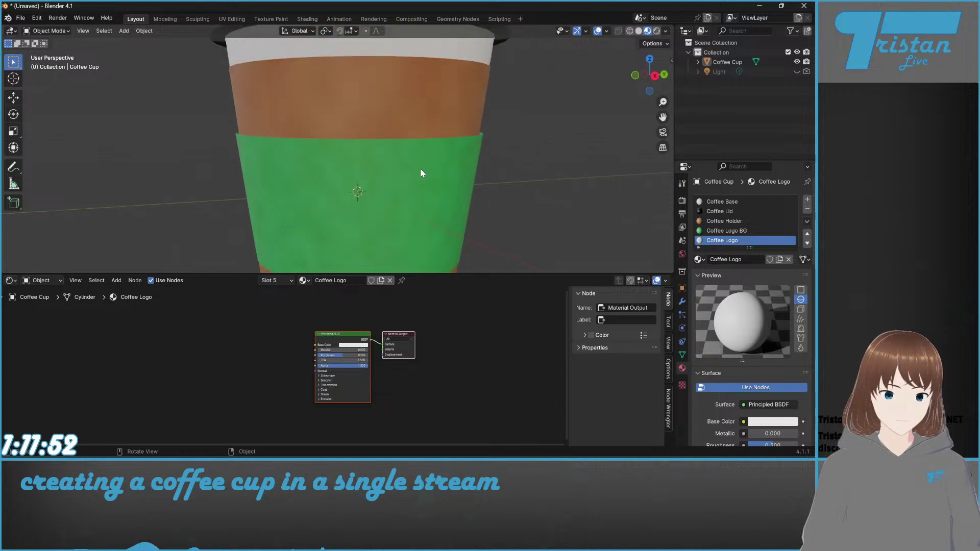
pyautogui.scroll(-1, 414, 191)
pyautogui.scroll(-2, 437, 189)
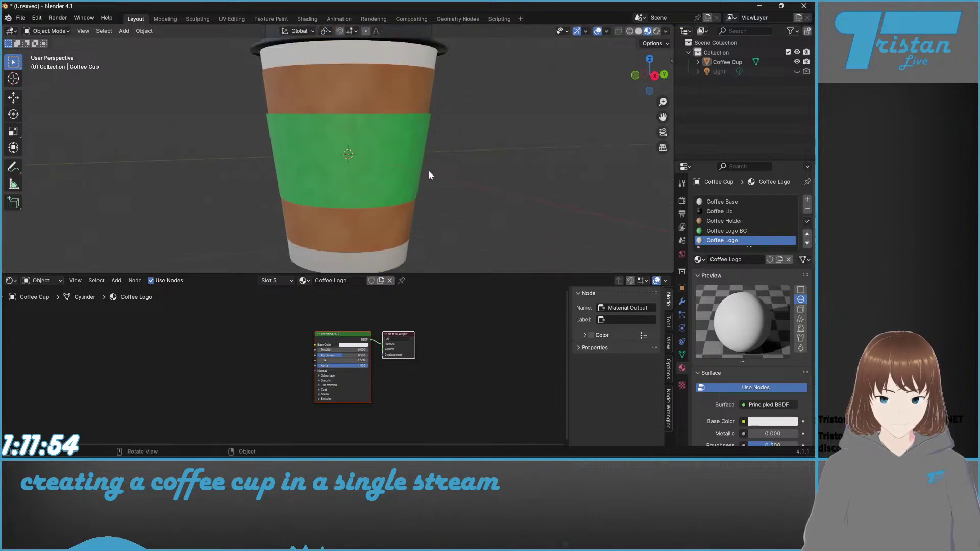
pyautogui.click(395, 165)
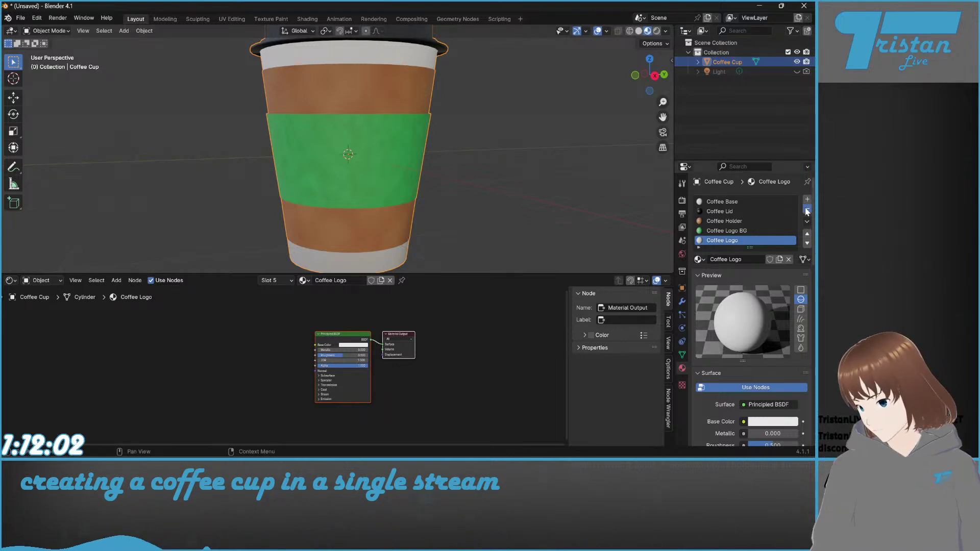
pyautogui.click(722, 231)
pyautogui.scroll(-2, 251, 370)
pyautogui.moveTo(250, 370); pyautogui.dragTo(319, 363, button='middle')
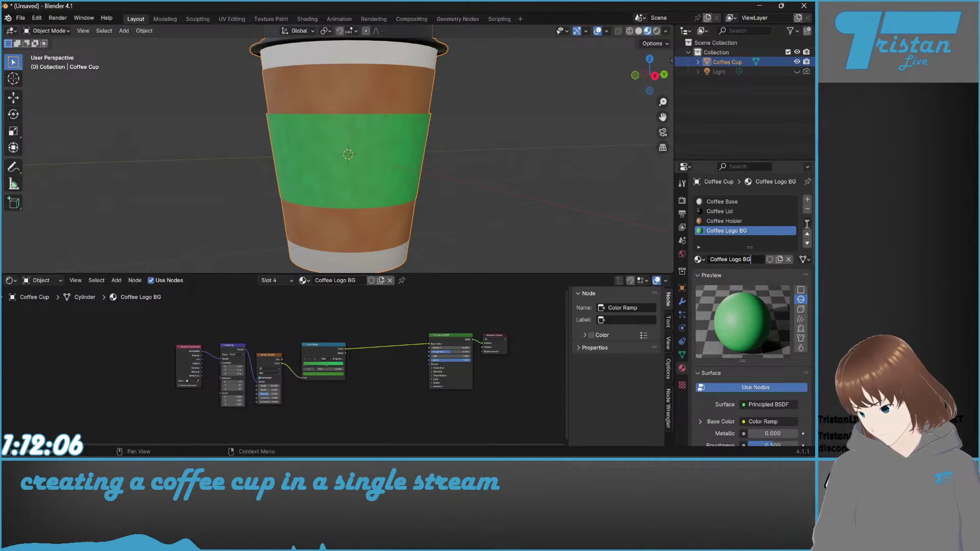
# Step: Purge the file's unused data-blocks and rename the Coffee Logo BG material to Coffee Logo
pyautogui.click(21, 18)
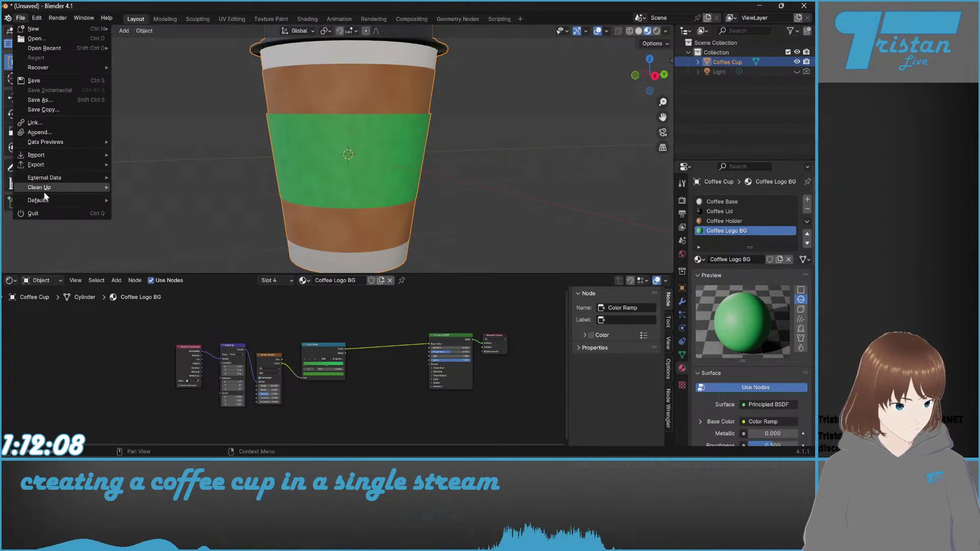
pyautogui.moveTo(56, 192)
pyautogui.click(153, 188)
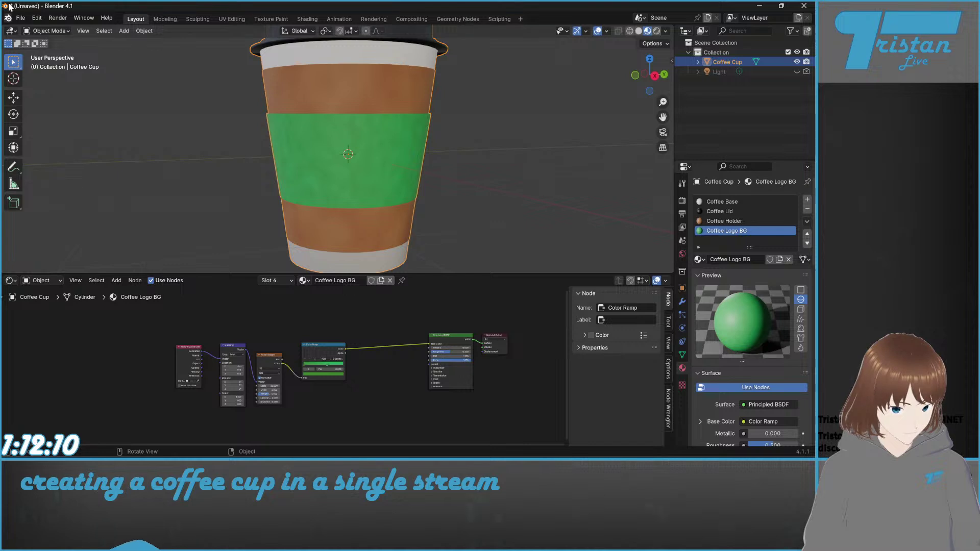
pyautogui.click(24, 18)
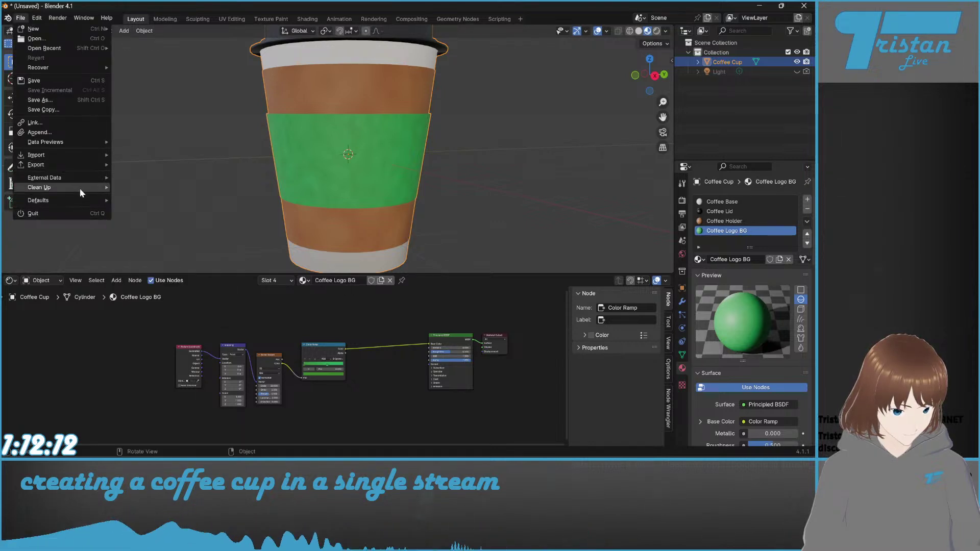
pyautogui.moveTo(78, 189)
pyautogui.click(154, 187)
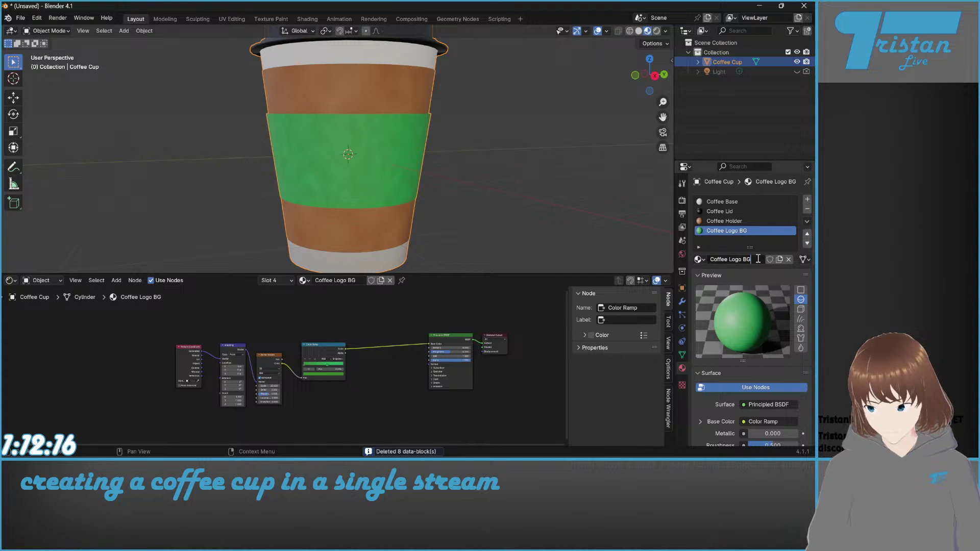
pyautogui.press('Return')
pyautogui.click(519, 217)
# Step: Move the Principled BSDF node closer to the Color Ramp, leaving a wider gap before the Material Output
pyautogui.scroll(2, 437, 196)
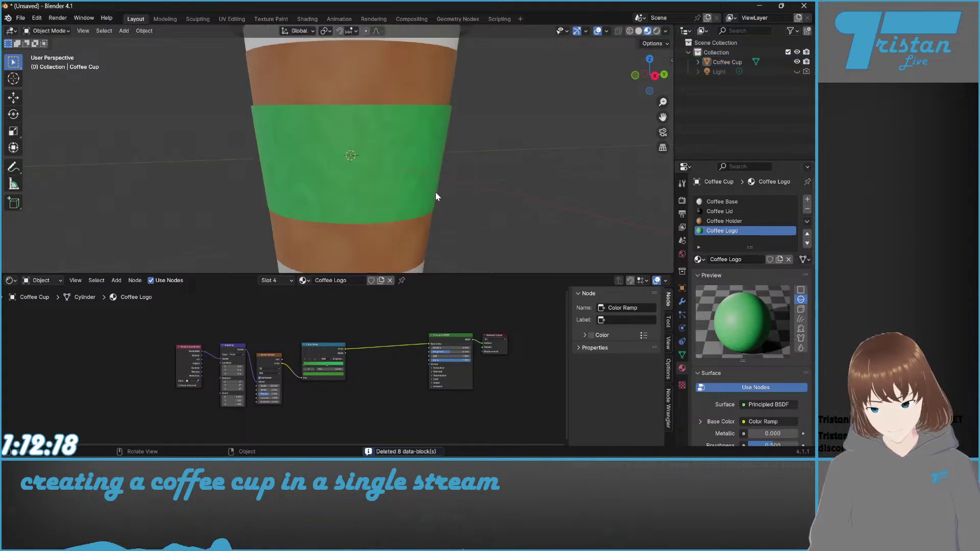
pyautogui.scroll(-2, 351, 314)
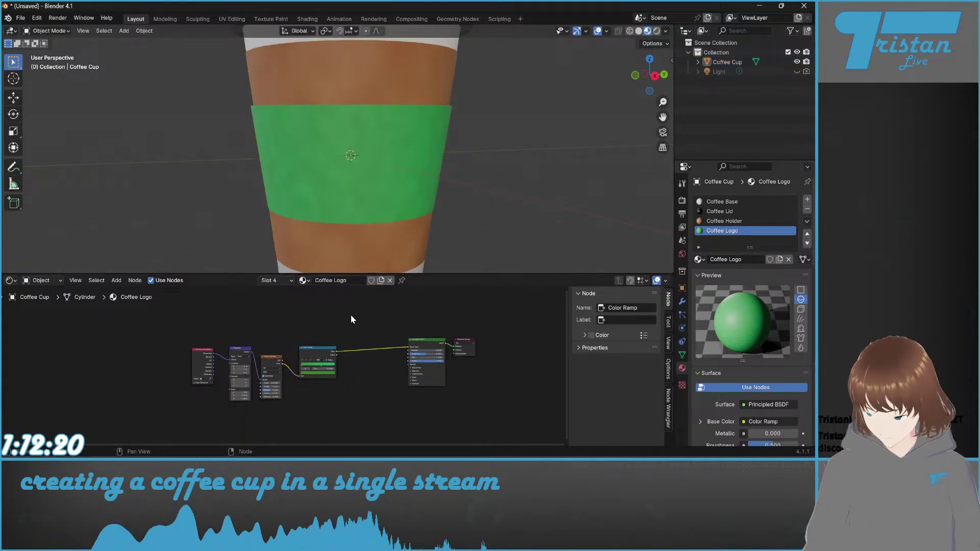
pyautogui.moveTo(351, 314); pyautogui.dragTo(290, 359, button='middle')
pyautogui.moveTo(126, 322); pyautogui.dragTo(304, 377)
pyautogui.scroll(3, 332, 360)
pyautogui.moveTo(452, 368); pyautogui.dragTo(411, 368)
pyautogui.click(411, 367)
# Step: Try a Mix Shader between the Principled BSDF and the Material Output, and delete it again
pyautogui.click(117, 280)
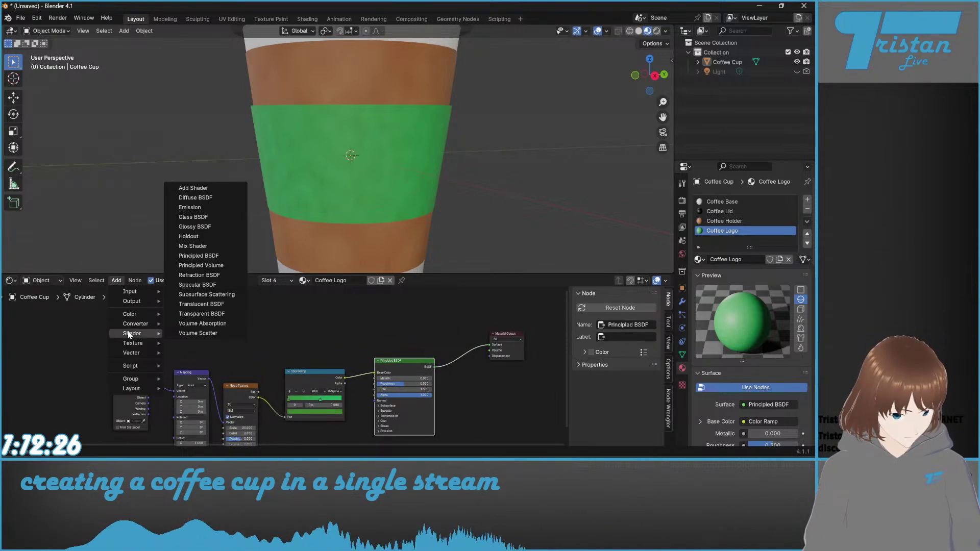
pyautogui.moveTo(149, 341)
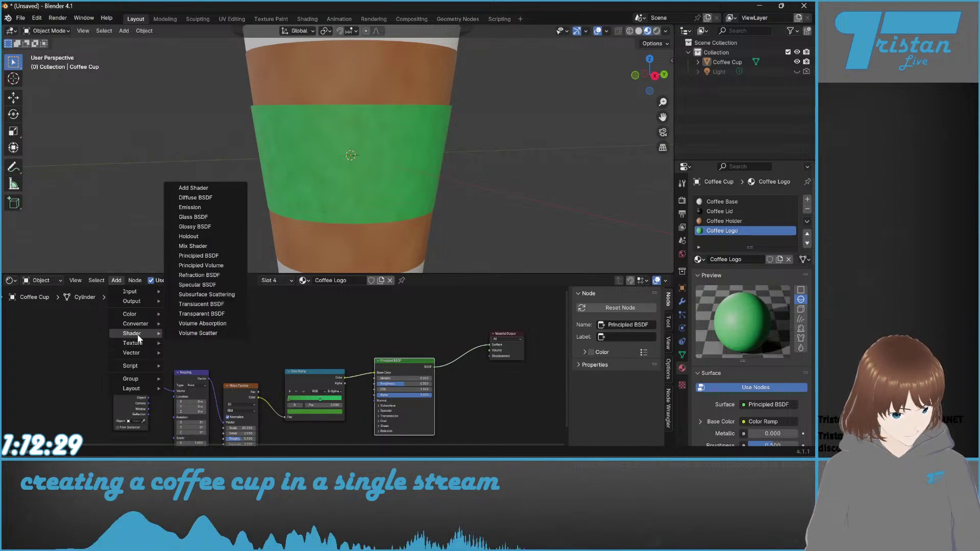
pyautogui.click(193, 246)
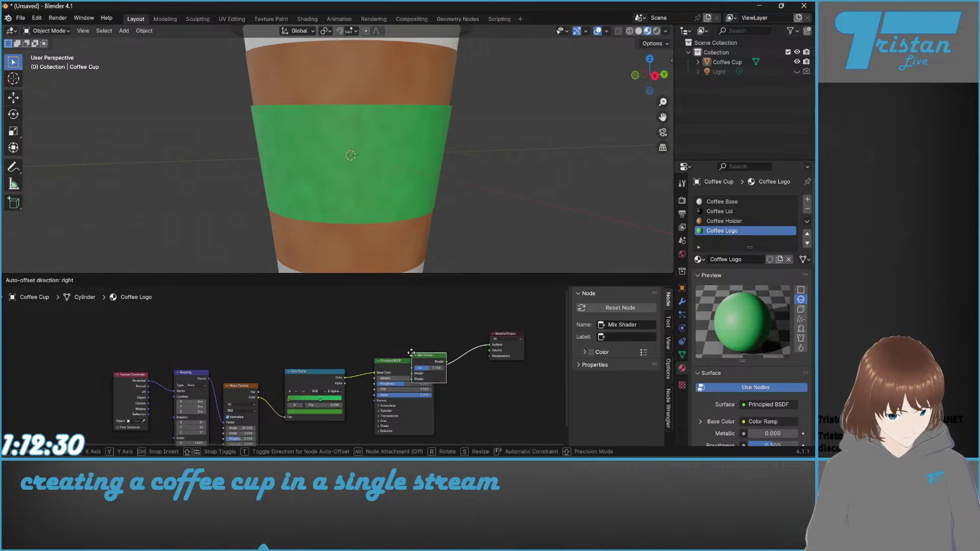
pyautogui.click(502, 343)
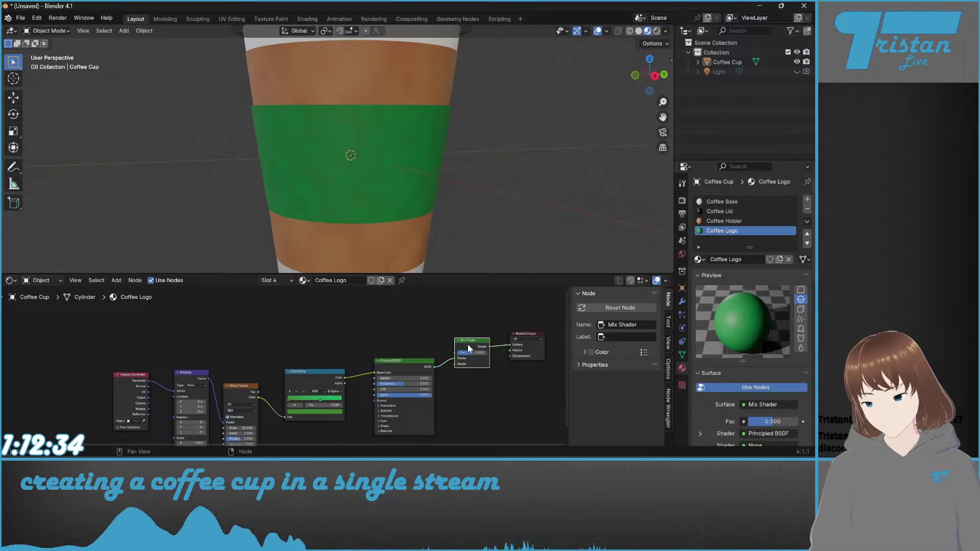
pyautogui.press('x')
# Step: Add an Add Shader node and connect the Principled BSDF through it to the Material Output's Surface
pyautogui.click(116, 281)
pyautogui.moveTo(147, 332)
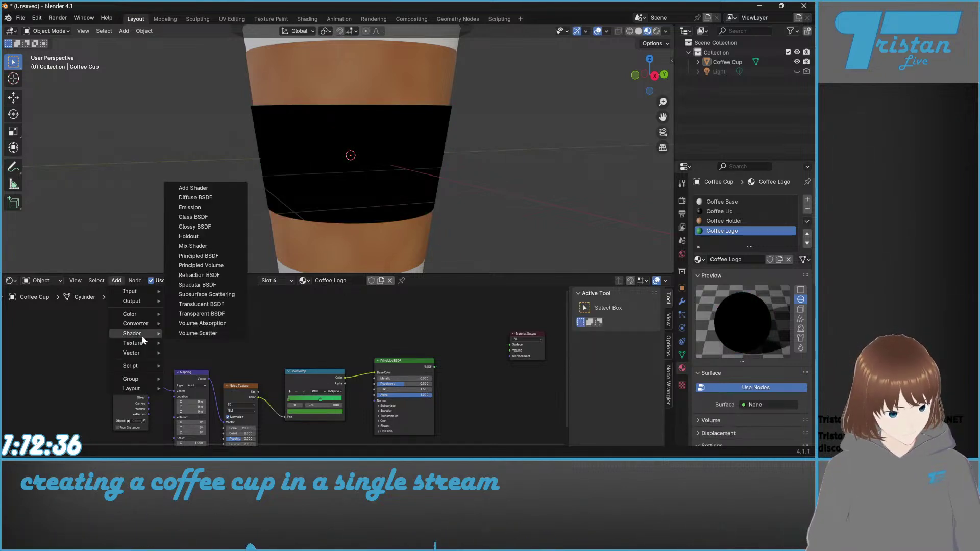
pyautogui.click(193, 188)
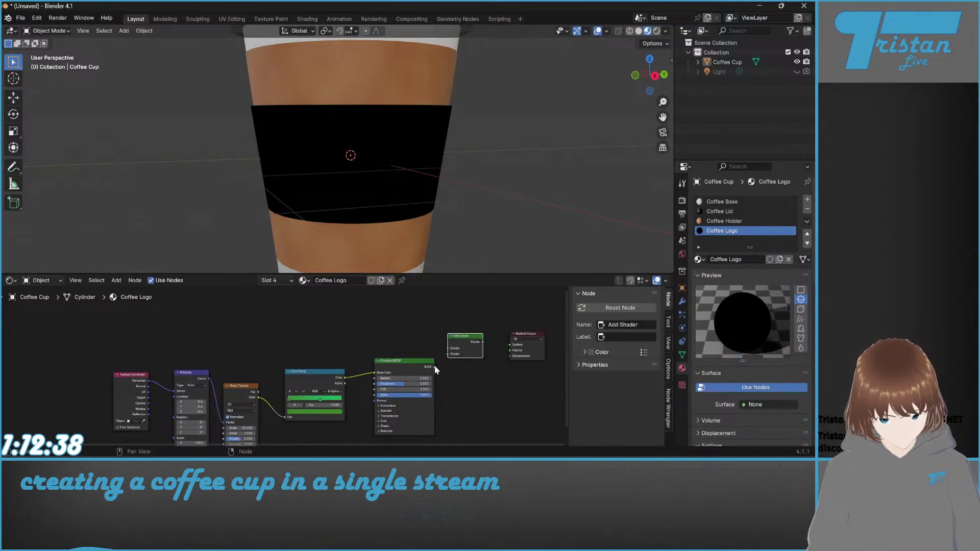
pyautogui.moveTo(435, 366); pyautogui.dragTo(482, 346)
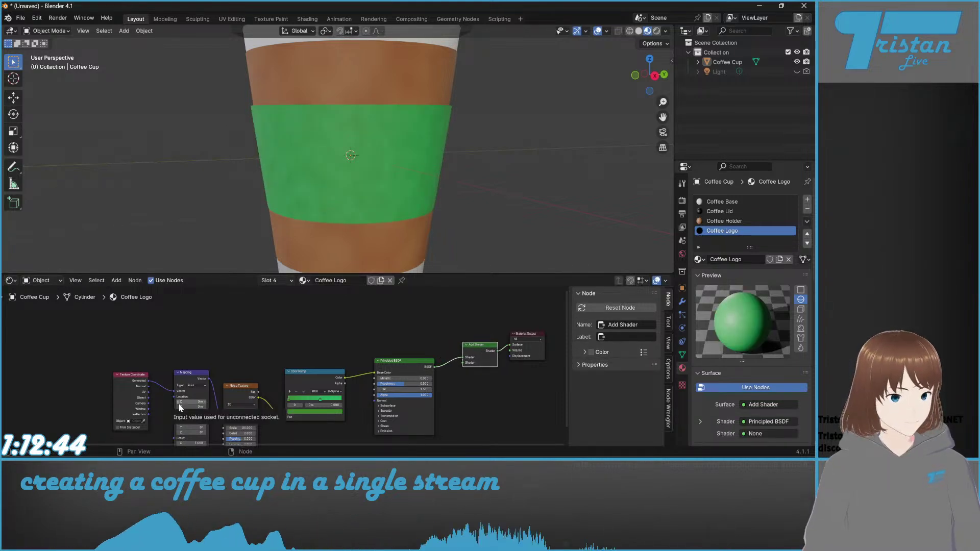
# Step: Add an Image Texture node above the Principled BSDF
pyautogui.click(117, 280)
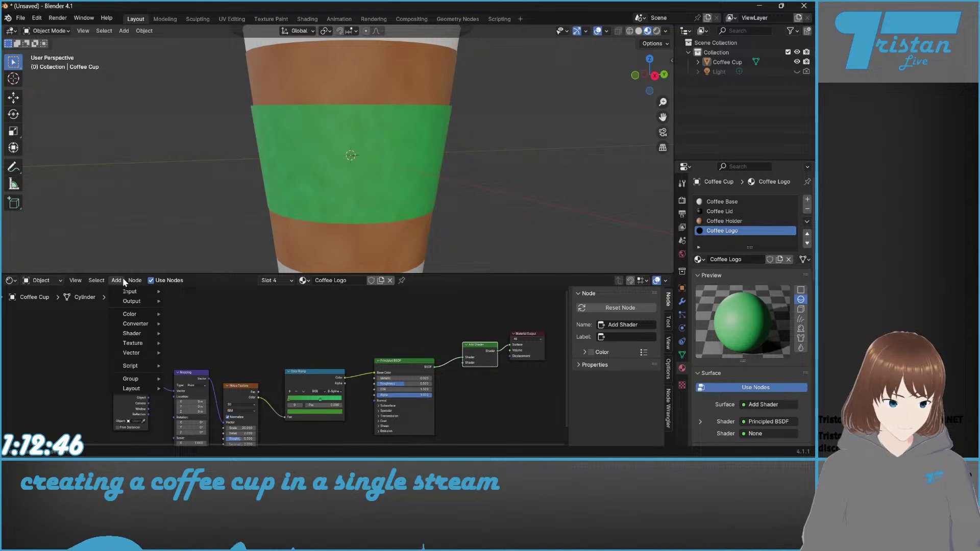
pyautogui.moveTo(141, 344)
pyautogui.click(197, 276)
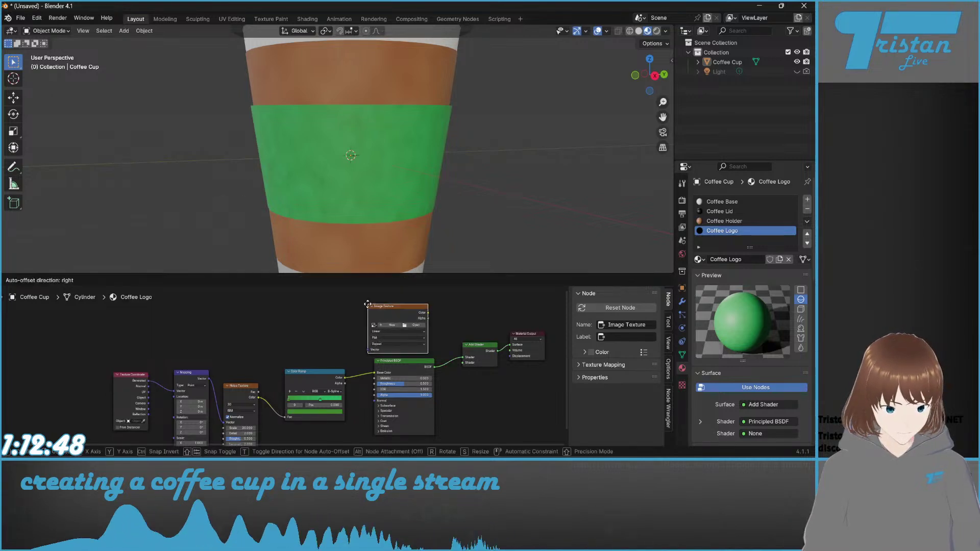
pyautogui.click(408, 306)
# Step: Add a second Texture Coordinate node and place it well to the left of the Image Texture node
pyautogui.scroll(2, 461, 361)
pyautogui.moveTo(462, 360); pyautogui.dragTo(348, 380, button='middle')
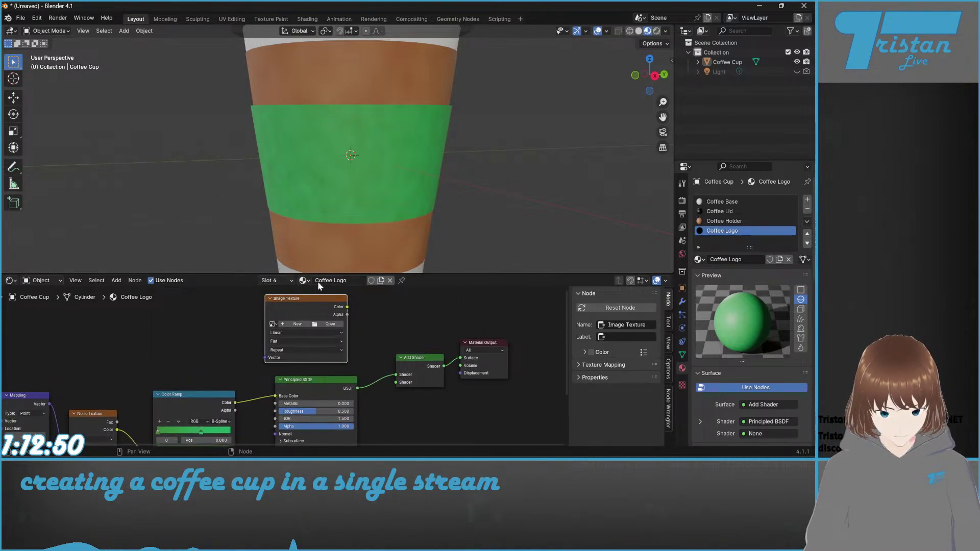
pyautogui.click(116, 281)
pyautogui.moveTo(135, 292)
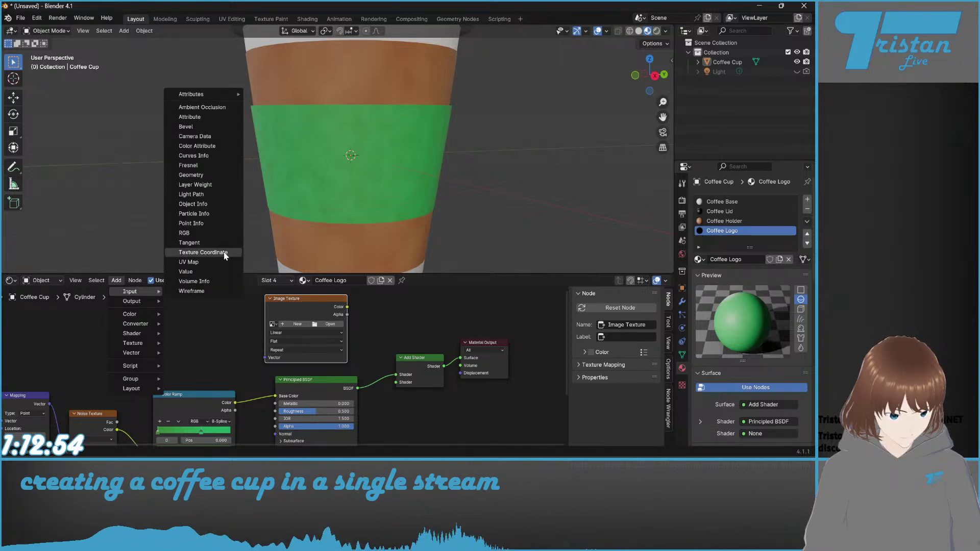
pyautogui.click(224, 253)
pyautogui.click(153, 300)
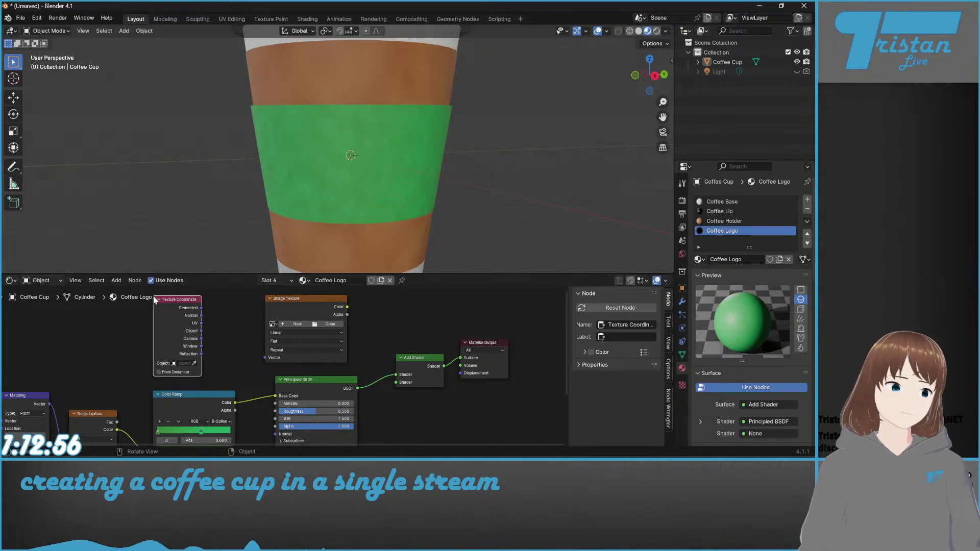
pyautogui.scroll(-2, 198, 323)
pyautogui.moveTo(265, 325); pyautogui.dragTo(195, 319)
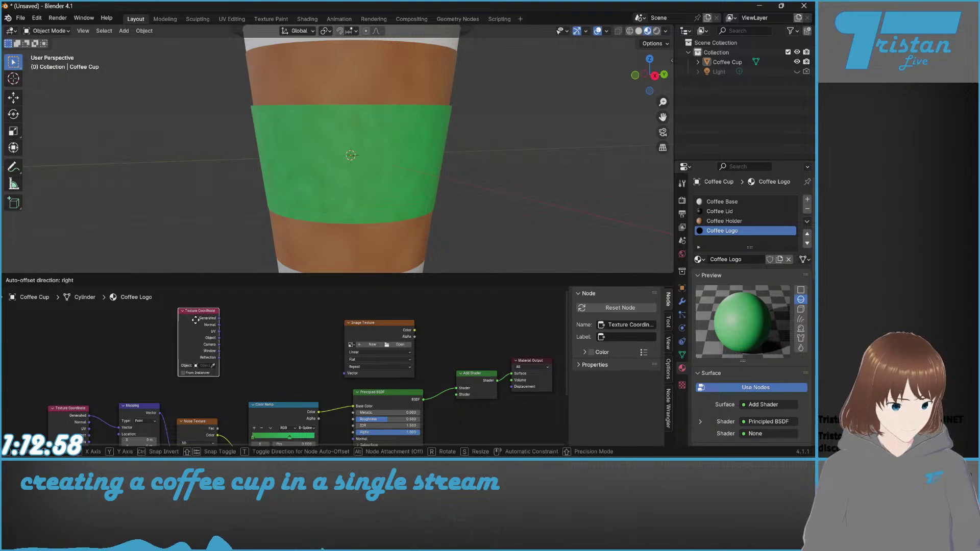
pyautogui.click(195, 320)
# Step: Add a Mapping node between the new Texture Coordinate and Image Texture nodes
pyautogui.click(117, 281)
pyautogui.moveTo(140, 354)
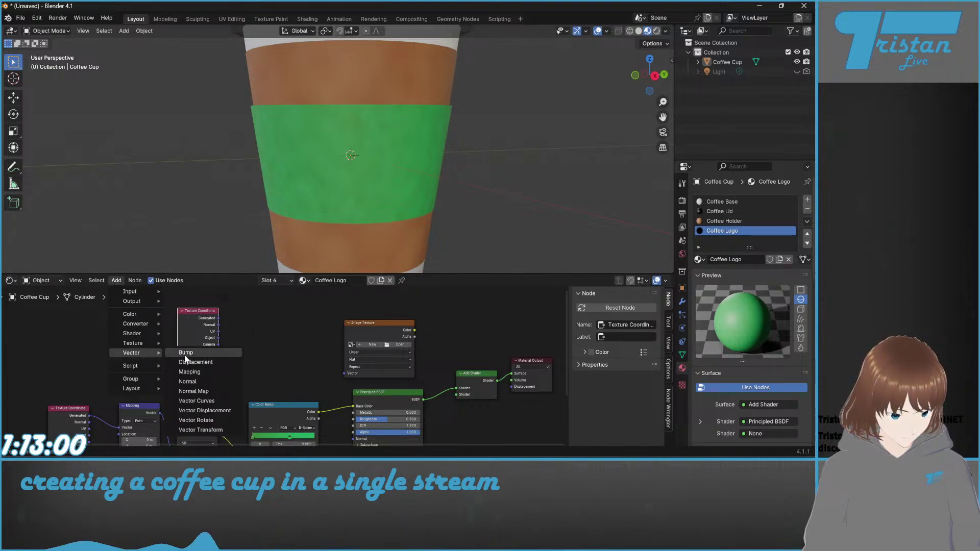
pyautogui.click(189, 372)
pyautogui.click(251, 328)
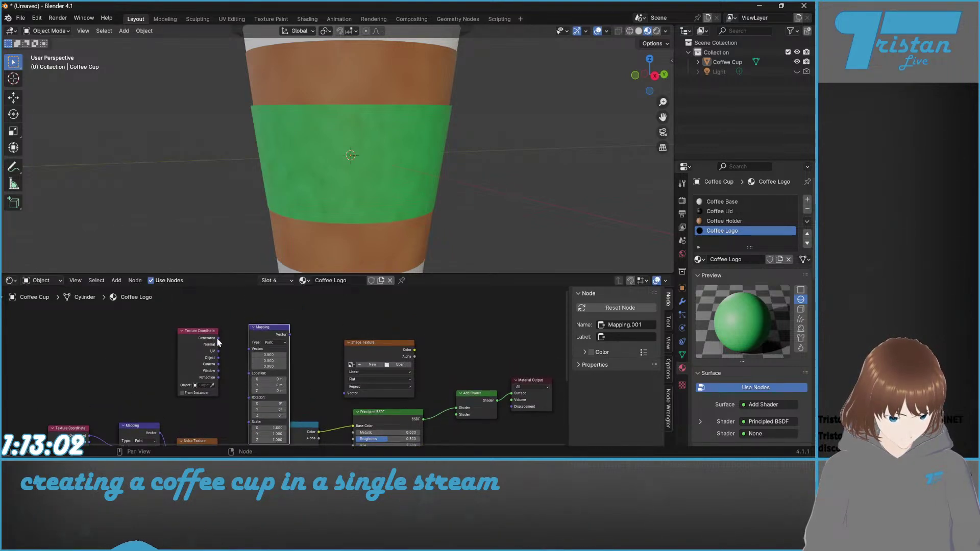
# Step: Link Generated through the new Mapping node to the Image Texture's Vector, and its Color to the Add Shader's free input
pyautogui.moveTo(218, 338); pyautogui.dragTo(251, 349)
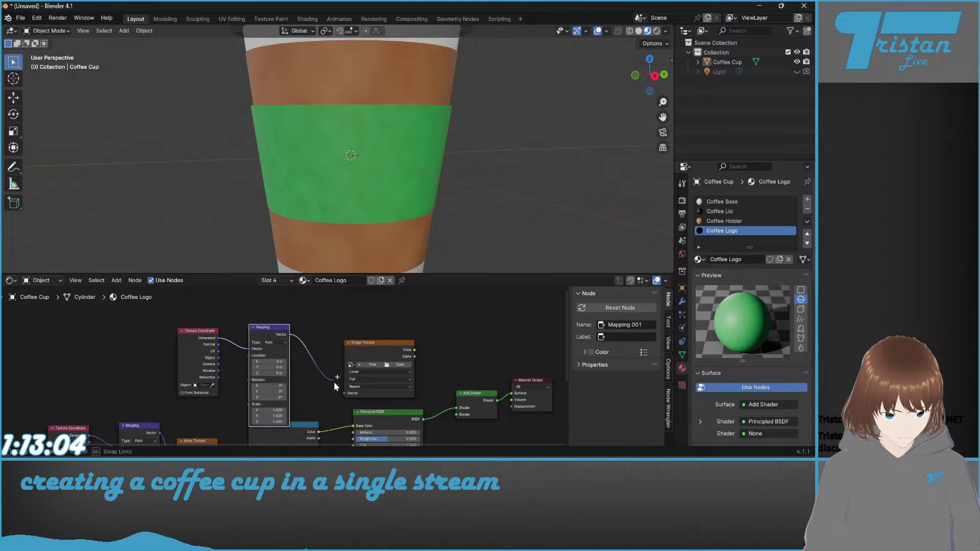
pyautogui.moveTo(334, 386); pyautogui.dragTo(345, 393)
pyautogui.press('g')
pyautogui.click(378, 351)
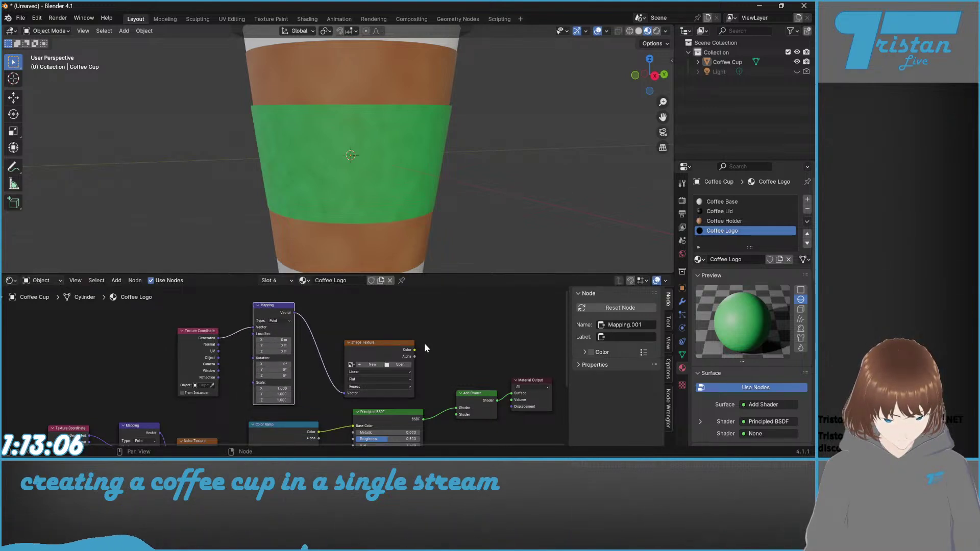
pyautogui.moveTo(415, 352); pyautogui.dragTo(456, 408)
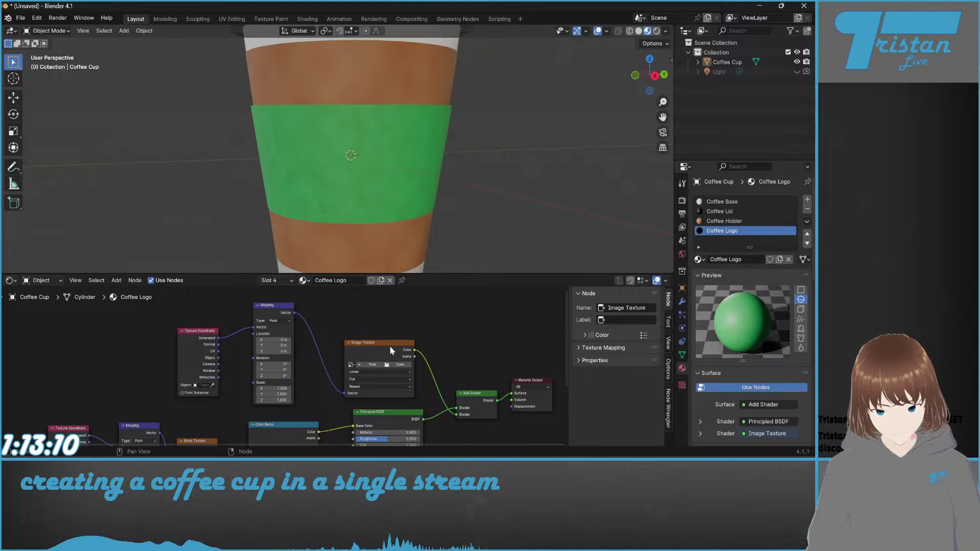
pyautogui.moveTo(391, 346); pyautogui.dragTo(378, 340)
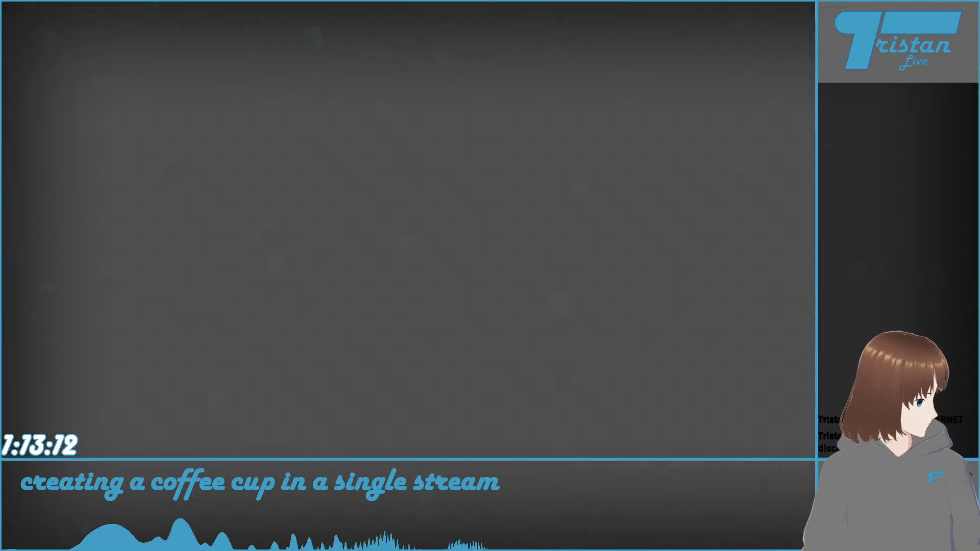
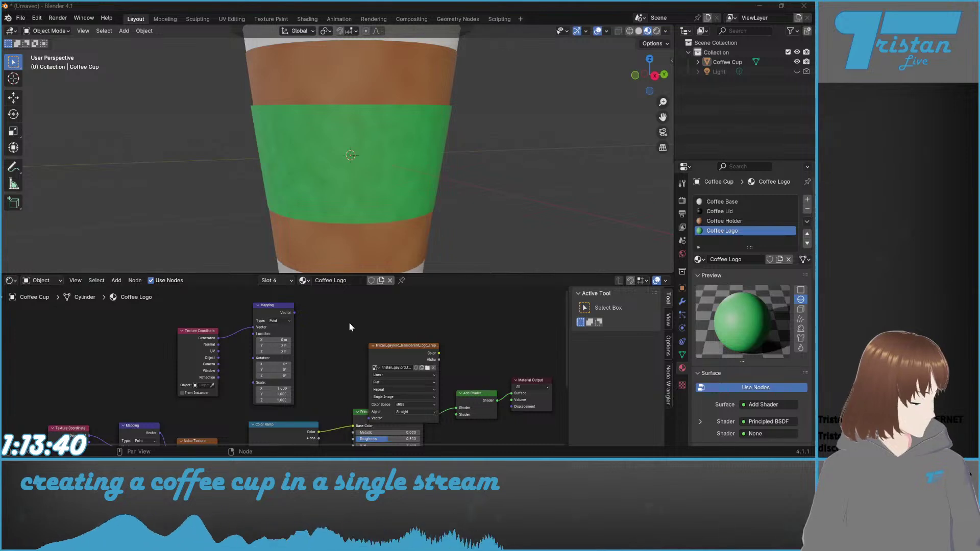
# Step: Place the Image Texture beside the upper Mapping node, link Mapping's Vector into it, and connect its Color to the Add Shader's free input
pyautogui.moveTo(403, 346); pyautogui.dragTo(359, 315)
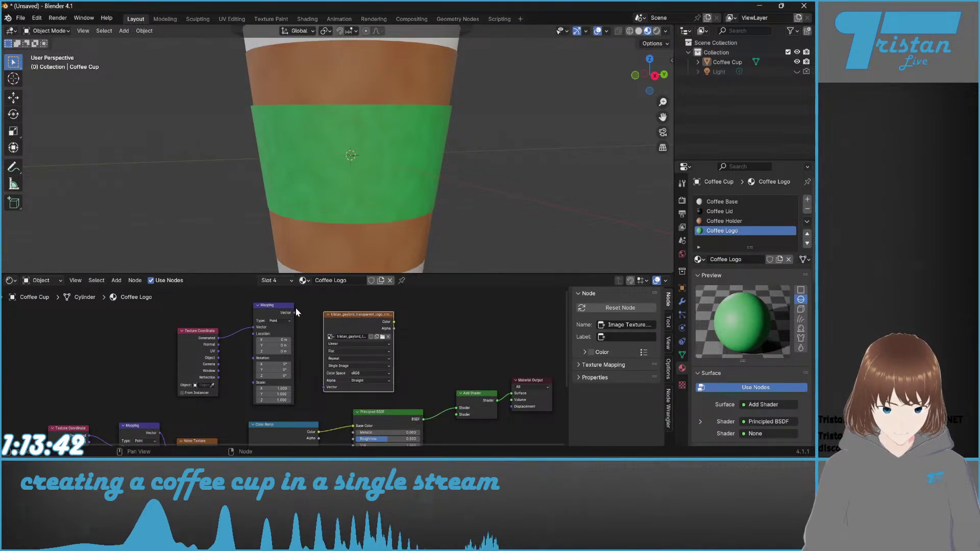
pyautogui.moveTo(294, 313); pyautogui.dragTo(325, 387)
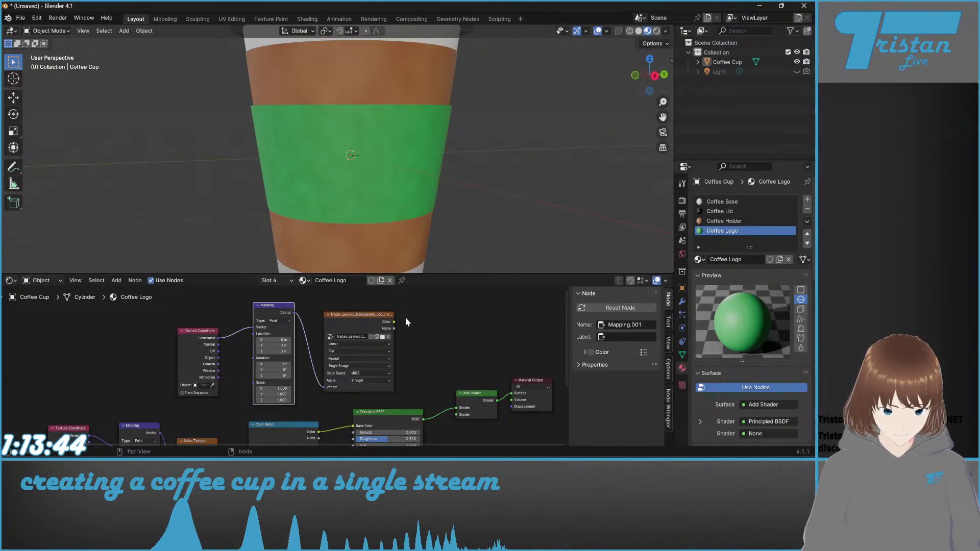
pyautogui.moveTo(394, 321); pyautogui.dragTo(457, 414)
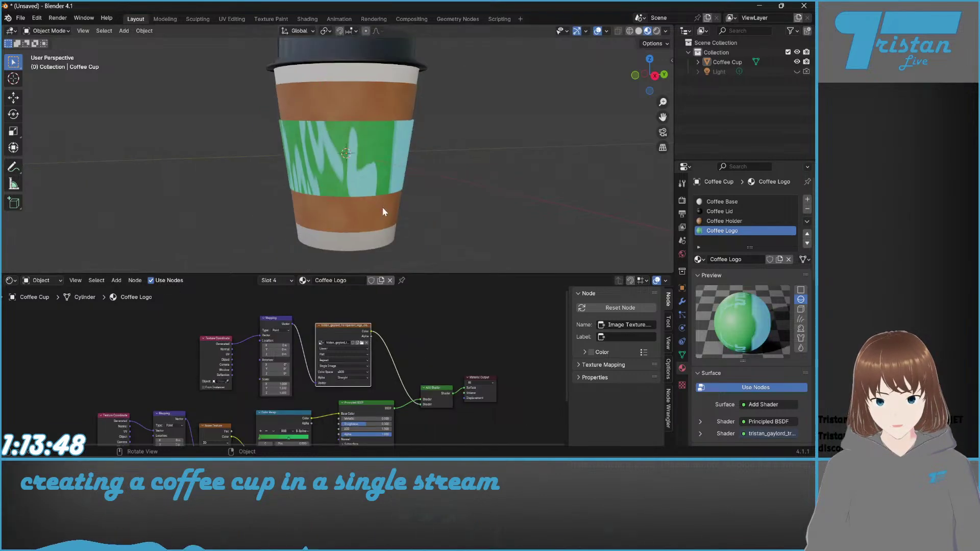
pyautogui.scroll(4, 382, 207)
pyautogui.scroll(3, 273, 392)
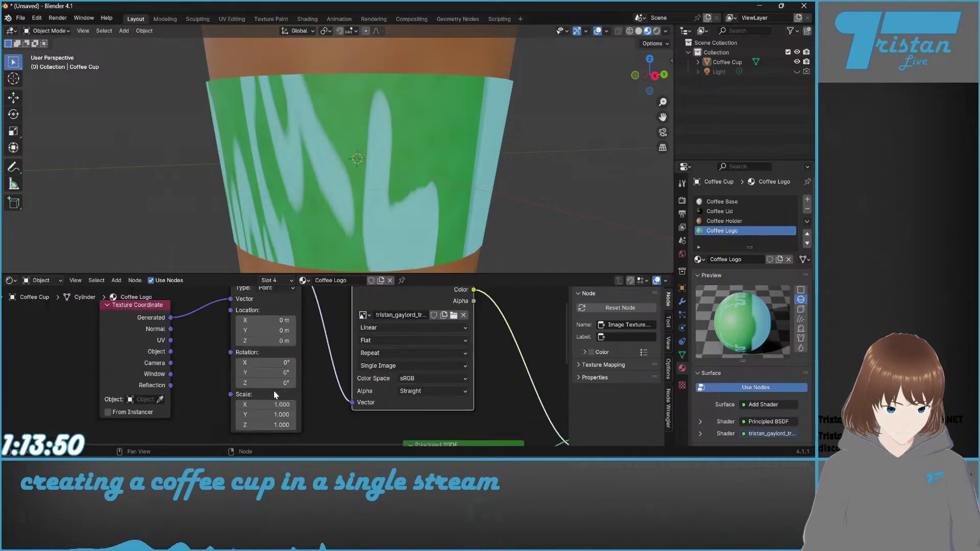
# Step: Set the logo Mapping node's X, Y and Z scale to 0.1
pyautogui.moveTo(278, 404)
pyautogui.mouseDown()
pyautogui.moveTo(263, 405)
pyautogui.moveTo(278, 406)
pyautogui.mouseUp()
pyautogui.press('Return')
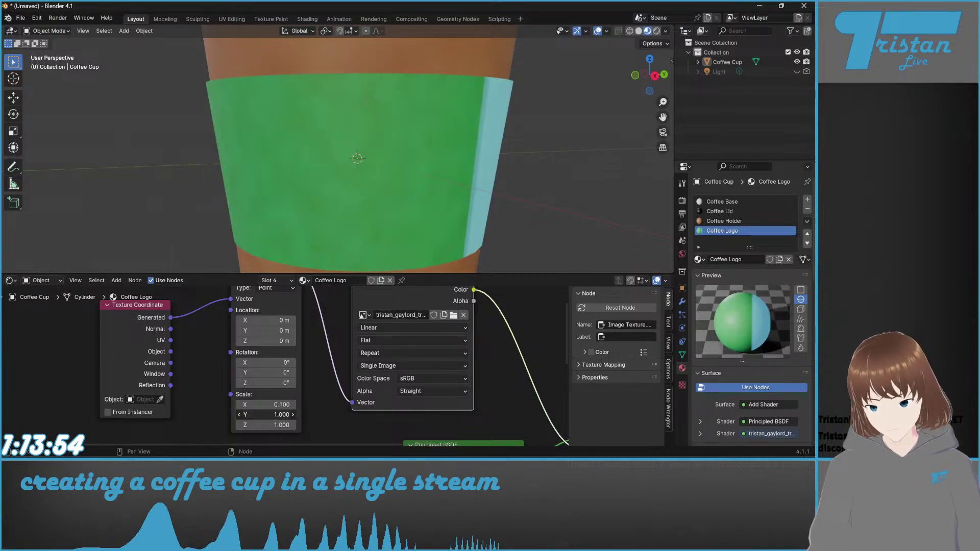
pyautogui.doubleClick(279, 416)
pyautogui.write('.1')
pyautogui.press('Return')
pyautogui.doubleClick(280, 426)
pyautogui.write('.1')
pyautogui.press('Return')
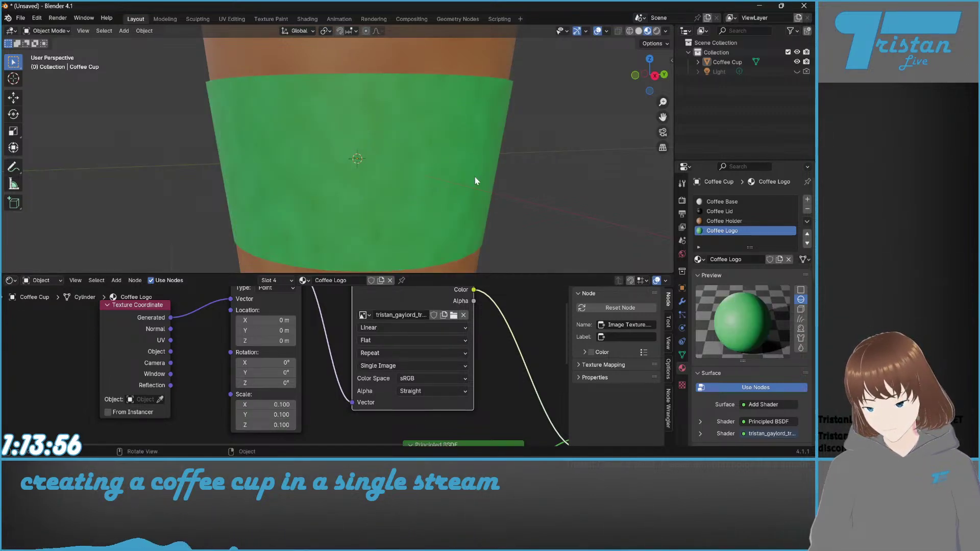
# Step: Set the logo Mapping node's Y and Z scale to 1 and check the band from other sides of the cup
pyautogui.scroll(-5, 475, 180)
pyautogui.moveTo(475, 181); pyautogui.dragTo(314, 179, button='middle')
pyautogui.doubleClick(275, 414)
pyautogui.write('1')
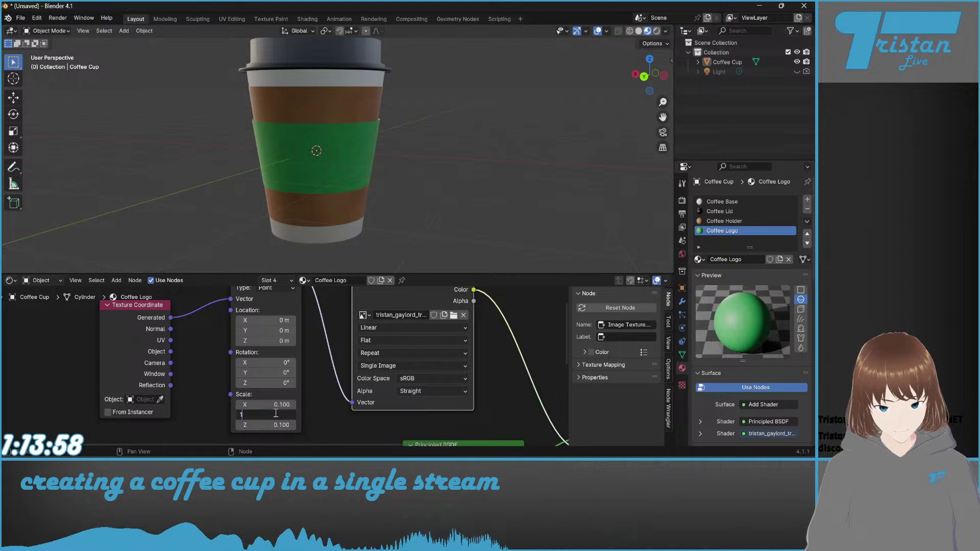
pyautogui.press('Return')
pyautogui.scroll(-2, 321, 195)
pyautogui.moveTo(320, 195); pyautogui.dragTo(375, 184, button='middle')
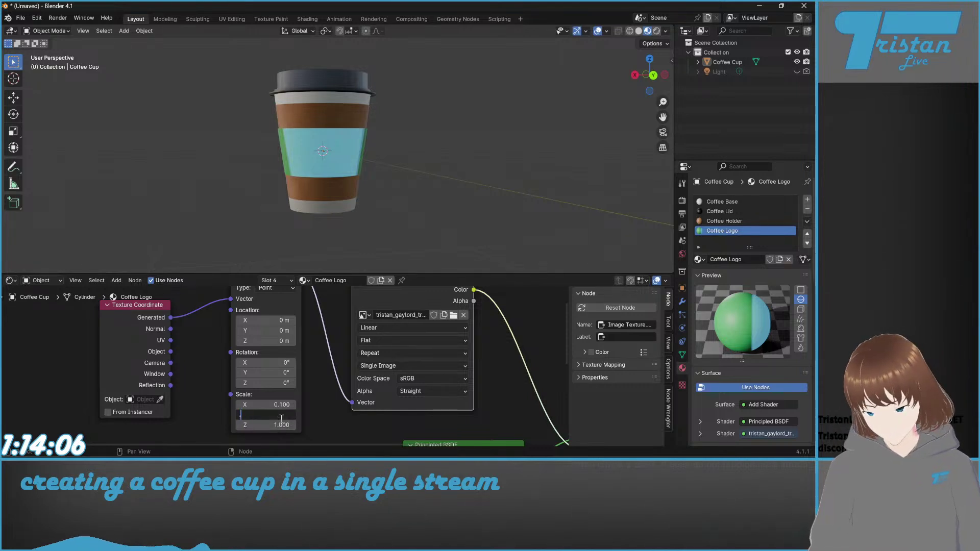
# Step: Set the logo Mapping node's Y scale to 0.1 and try nudging it up and down
pyautogui.write('0.1')
pyautogui.press('Return')
pyautogui.scroll(2, 286, 424)
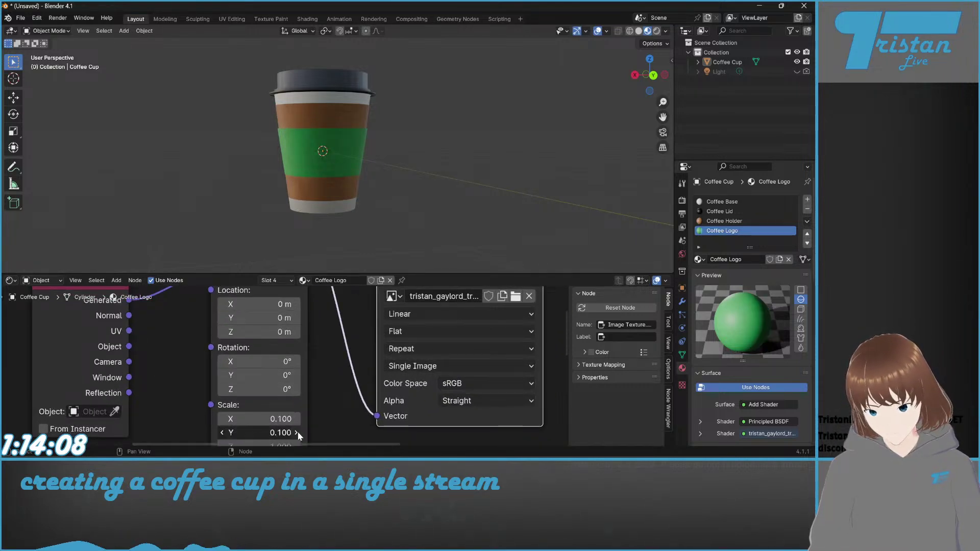
pyautogui.click(297, 433)
pyautogui.click(296, 432)
pyautogui.click(221, 432)
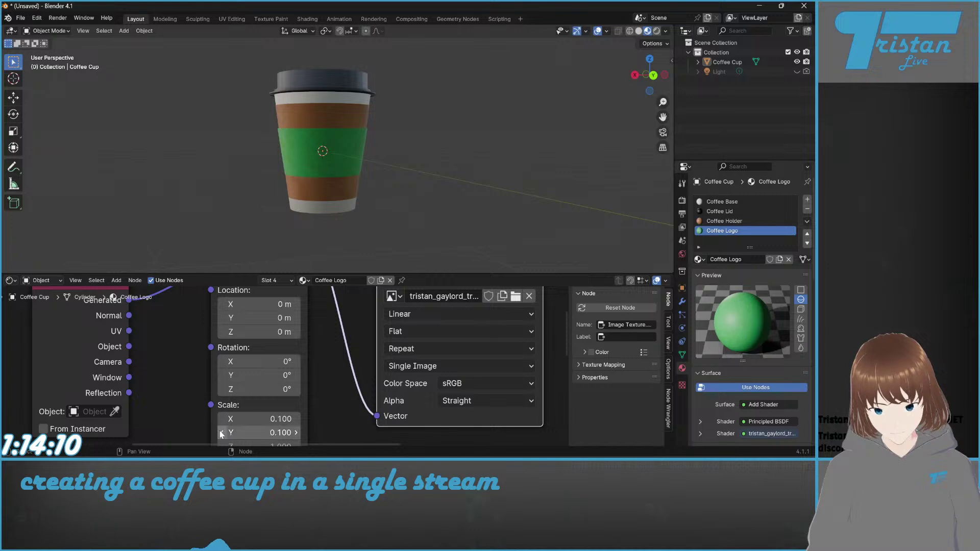
pyautogui.click(222, 432)
pyautogui.scroll(-2, 284, 241)
pyautogui.moveTo(284, 241); pyautogui.dragTo(332, 217, button='middle')
pyautogui.scroll(-5, 268, 325)
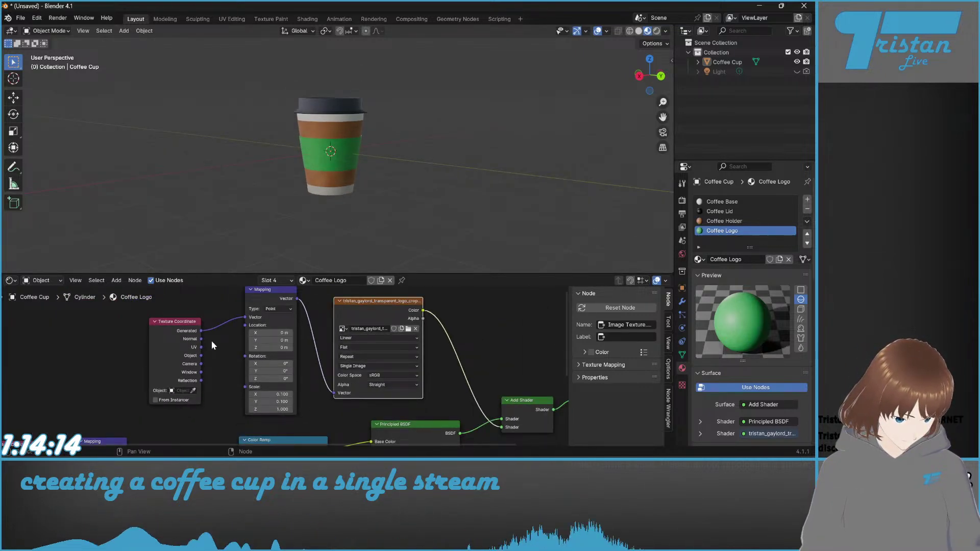
# Step: Link the upper Texture Coordinate node's UV output to the Mapping node's Vector in place of Generated
pyautogui.moveTo(201, 347); pyautogui.dragTo(284, 308)
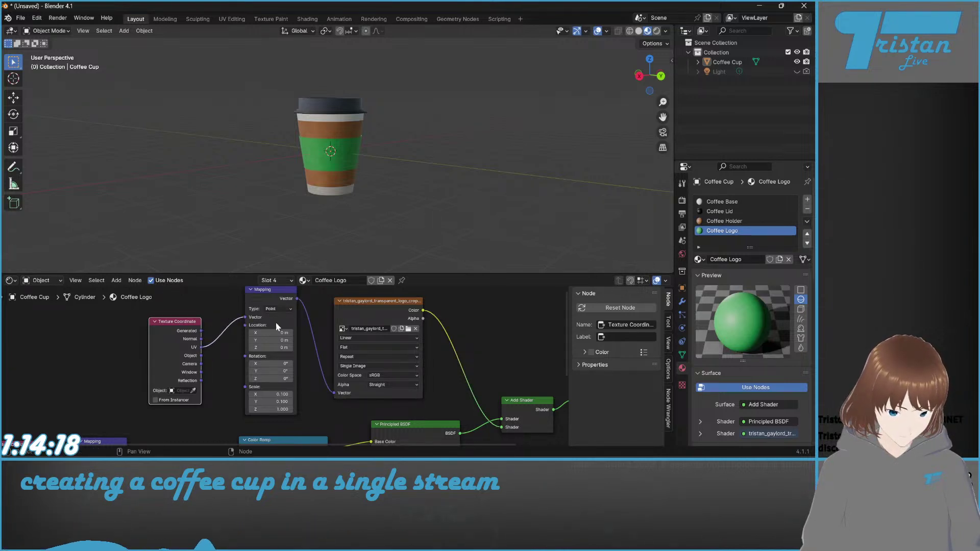
pyautogui.scroll(2, 280, 358)
pyautogui.moveTo(357, 170); pyautogui.dragTo(293, 159, button='middle')
pyautogui.scroll(1, 293, 159)
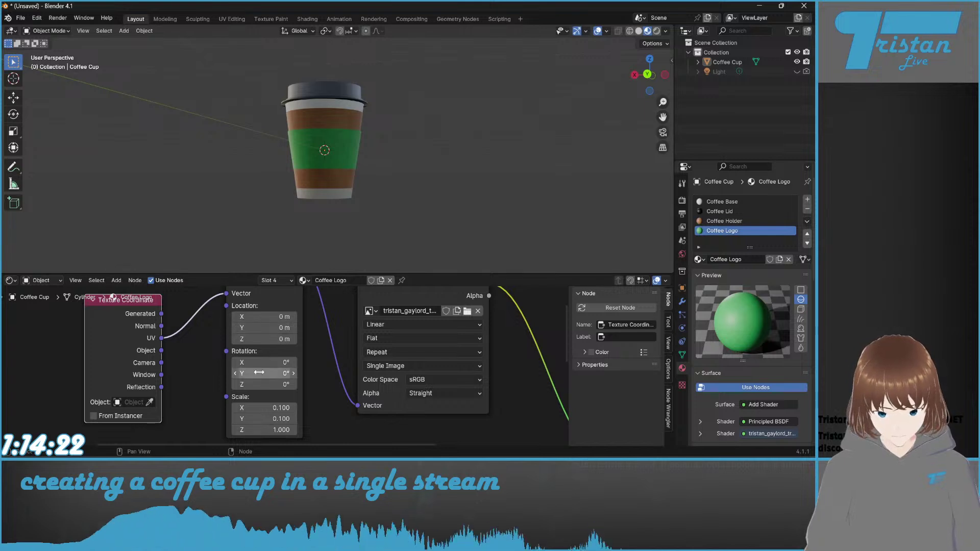
# Step: Try a 109° X rotation on the logo Mapping node, and set it to 90°
pyautogui.moveTo(263, 362); pyautogui.dragTo(348, 362)
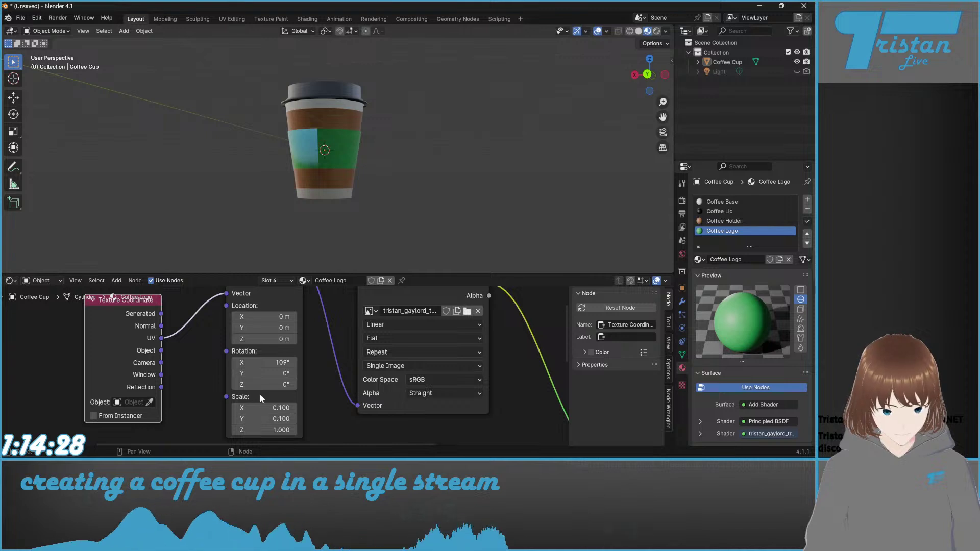
pyautogui.click(235, 431)
pyautogui.moveTo(236, 431); pyautogui.dragTo(294, 438)
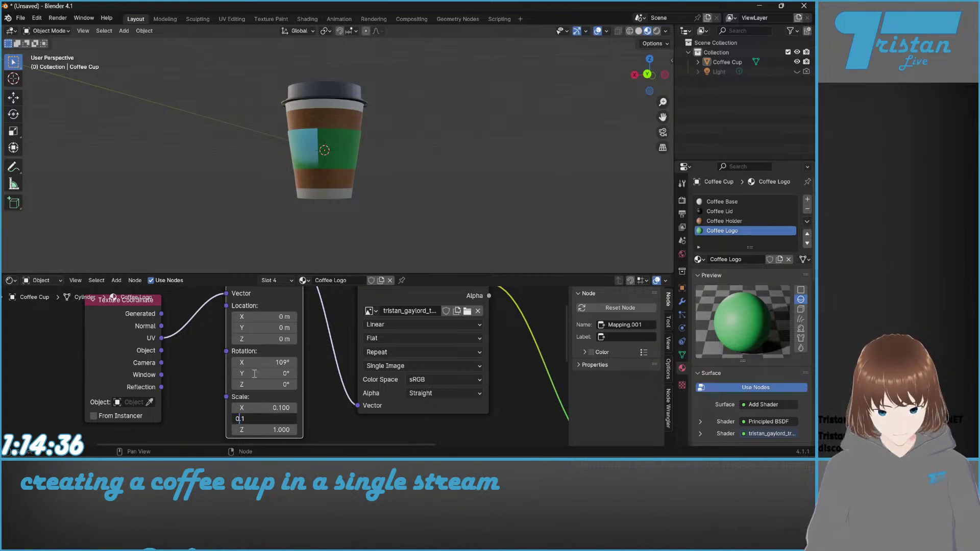
pyautogui.press('Return')
pyautogui.press('Return')
pyautogui.moveTo(326, 164); pyautogui.dragTo(346, 165, button='middle')
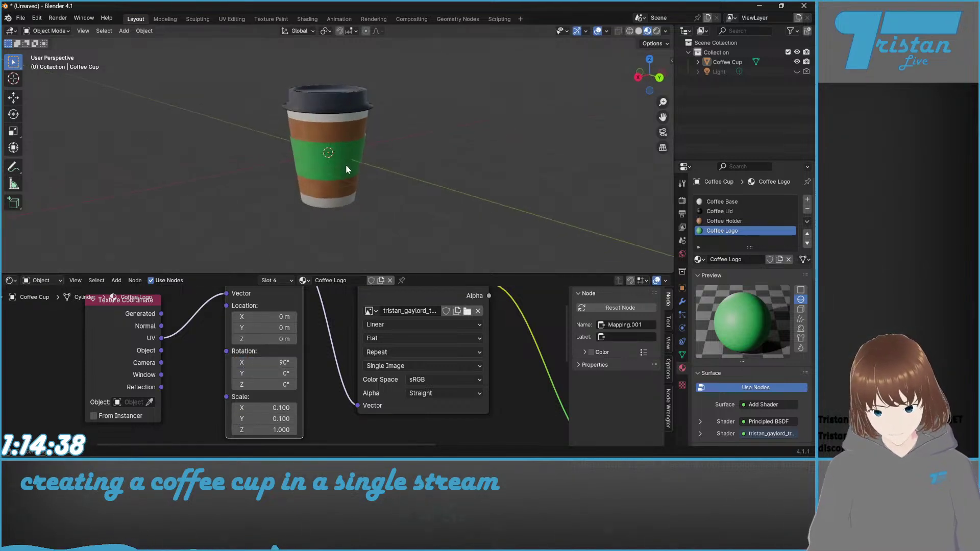
# Step: Set the logo Mapping node's X rotation to 180° and try a Y rotation of about -18.6°
pyautogui.click(255, 364)
pyautogui.write('180')
pyautogui.press('Return')
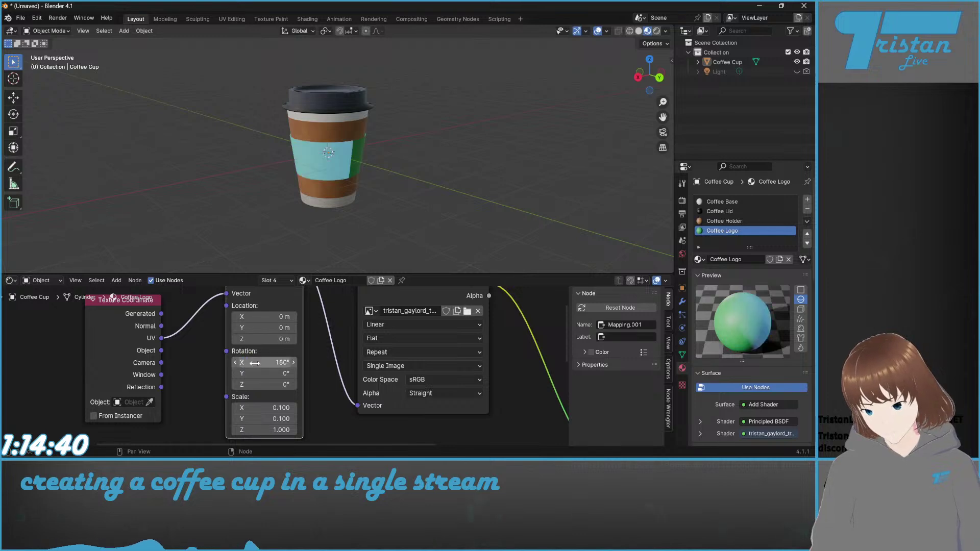
pyautogui.moveTo(306, 214); pyautogui.dragTo(432, 204, button='middle')
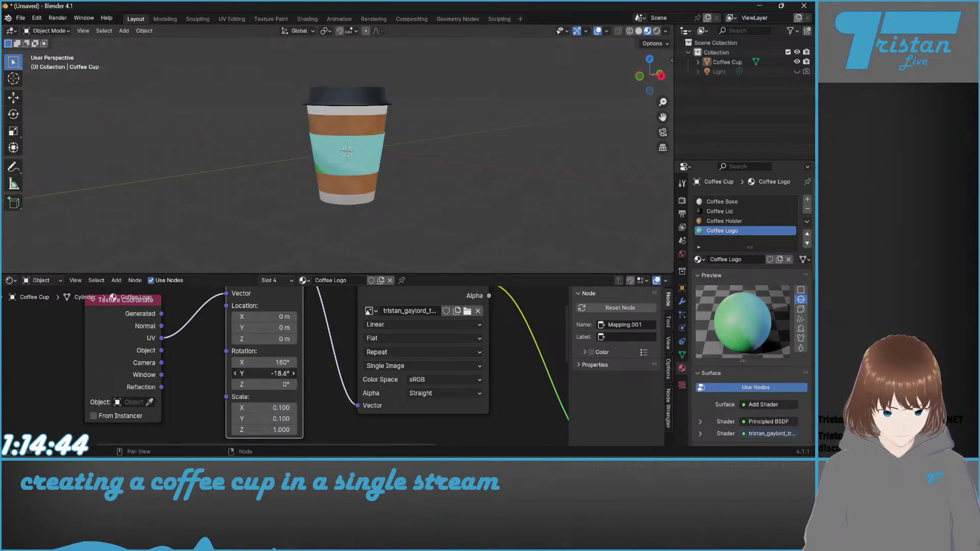
pyautogui.moveTo(265, 373)
pyautogui.mouseDown()
pyautogui.moveTo(250, 374)
pyautogui.moveTo(271, 373)
pyautogui.moveTo(263, 373)
pyautogui.mouseUp()
# Step: Reset the logo Mapping node's X and Y rotation to 0°
pyautogui.click(277, 373)
pyautogui.write('0')
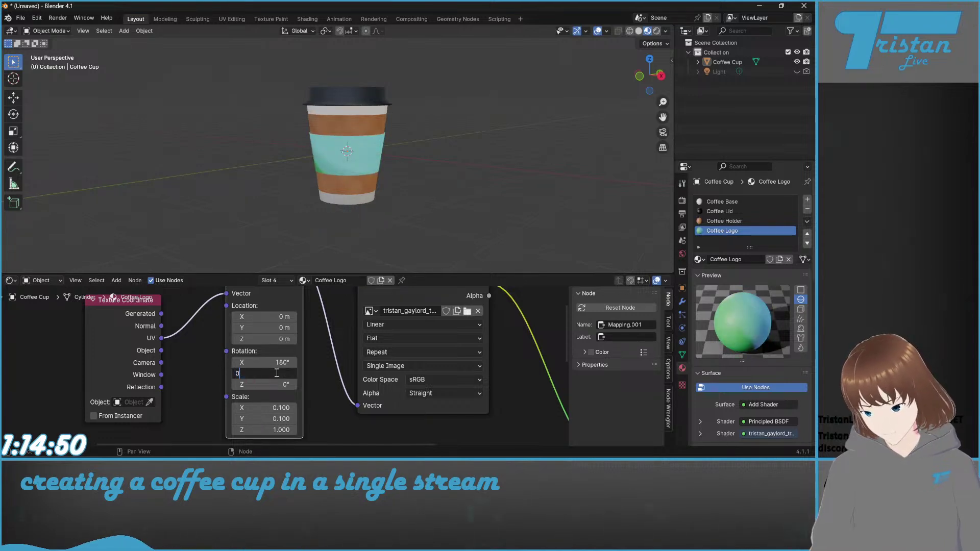
pyautogui.press('Return')
pyautogui.click(276, 363)
pyautogui.write('0')
pyautogui.press('Return')
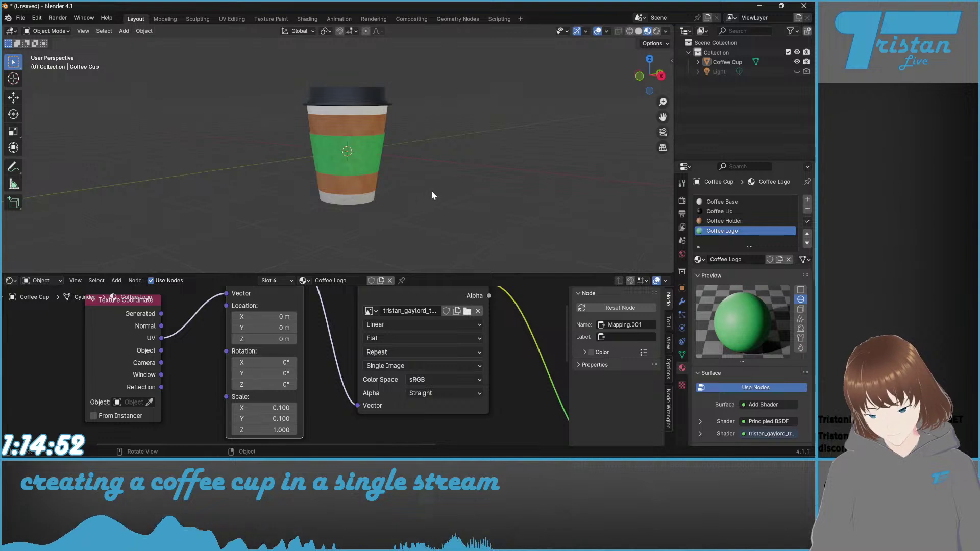
# Step: Change the logo Mapping node's type from Point to Texture
pyautogui.scroll(3, 432, 196)
pyautogui.moveTo(462, 190); pyautogui.dragTo(412, 205, button='middle')
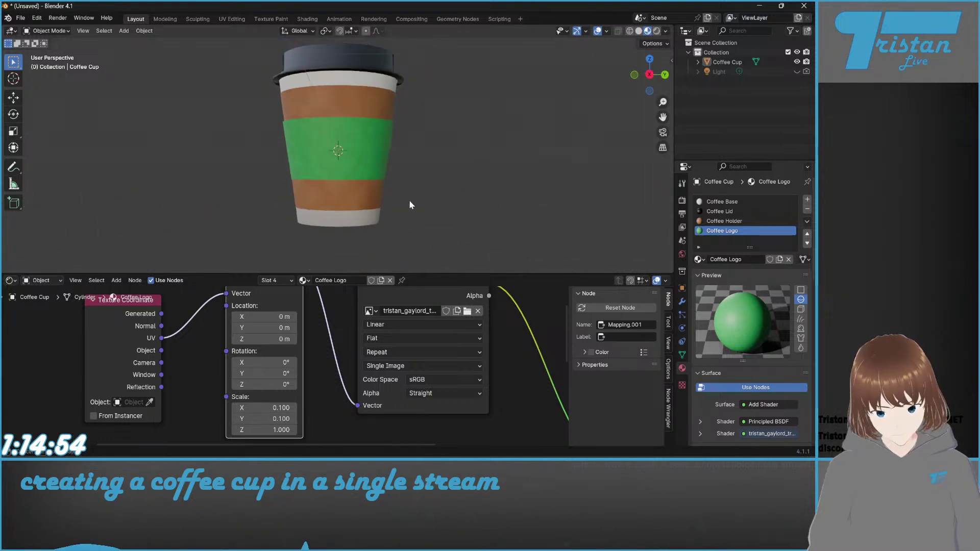
pyautogui.keyDown('shift'); pyautogui.moveTo(350, 129); pyautogui.dragTo(361, 148, button='middle'); pyautogui.keyUp('shift')
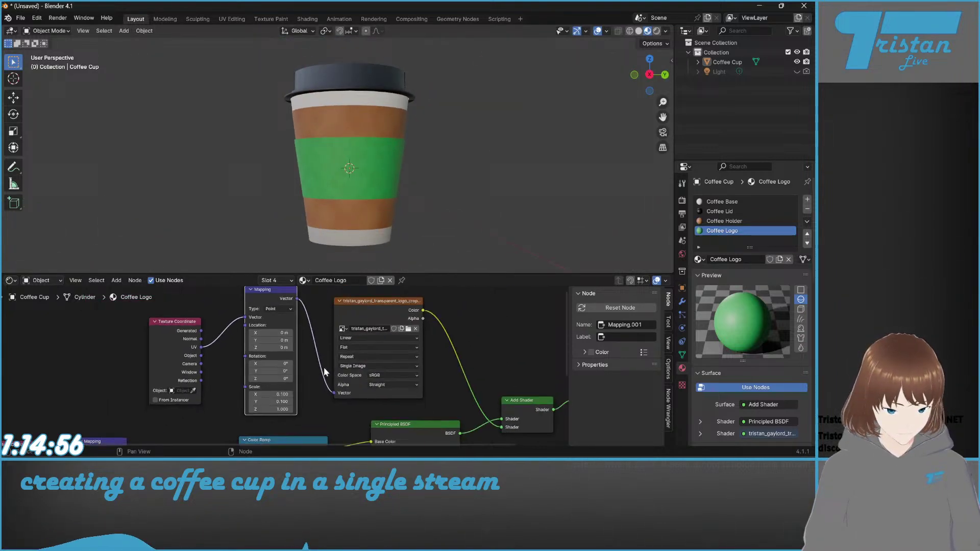
pyautogui.scroll(-2, 286, 373)
pyautogui.click(274, 324)
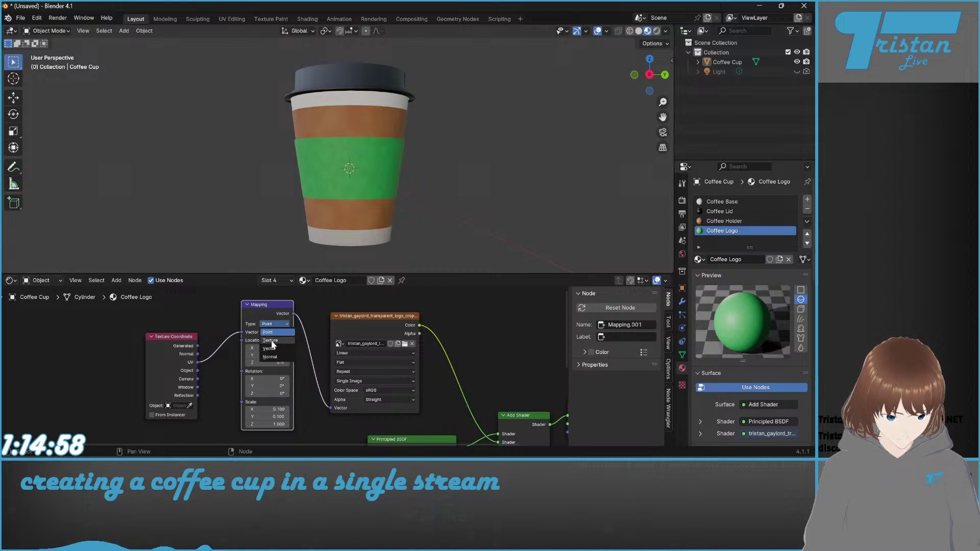
pyautogui.click(277, 343)
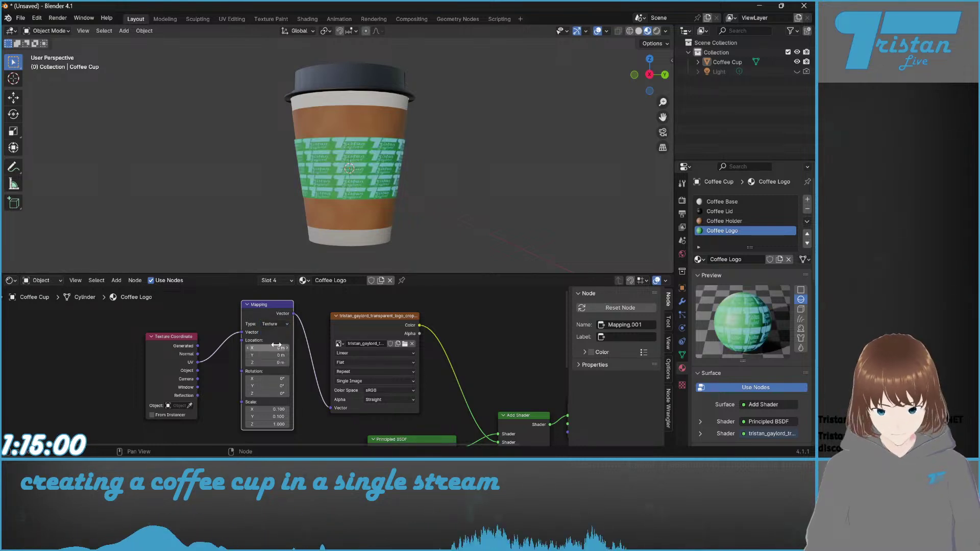
# Step: Set the logo Mapping node's X and Y scale to 1
pyautogui.click(271, 409)
pyautogui.write('1')
pyautogui.click(271, 417)
pyautogui.write('1')
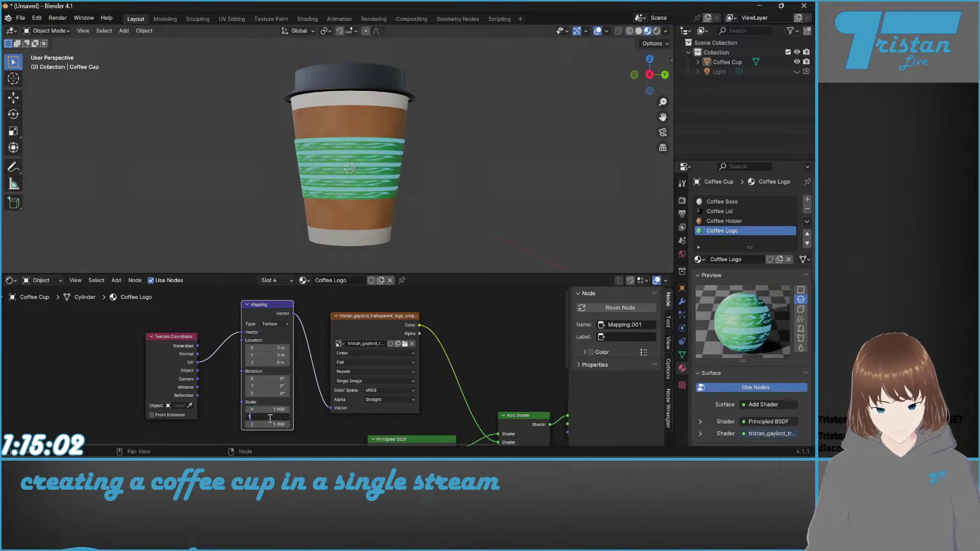
pyautogui.press('Return')
pyautogui.scroll(3, 409, 150)
pyautogui.scroll(-4, 409, 151)
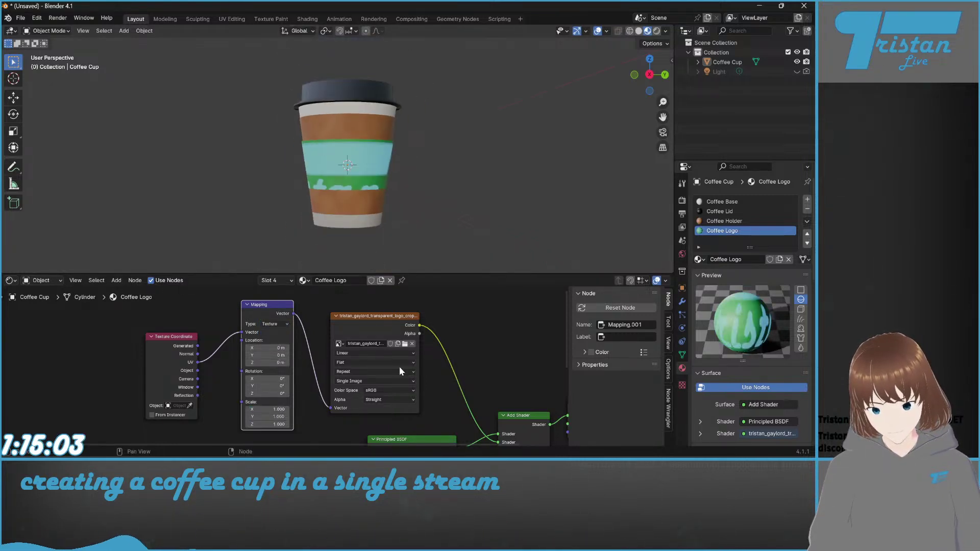
# Step: Set the logo Image Texture's extension mode to Clip so the image does not repeat
pyautogui.click(371, 367)
pyautogui.click(359, 373)
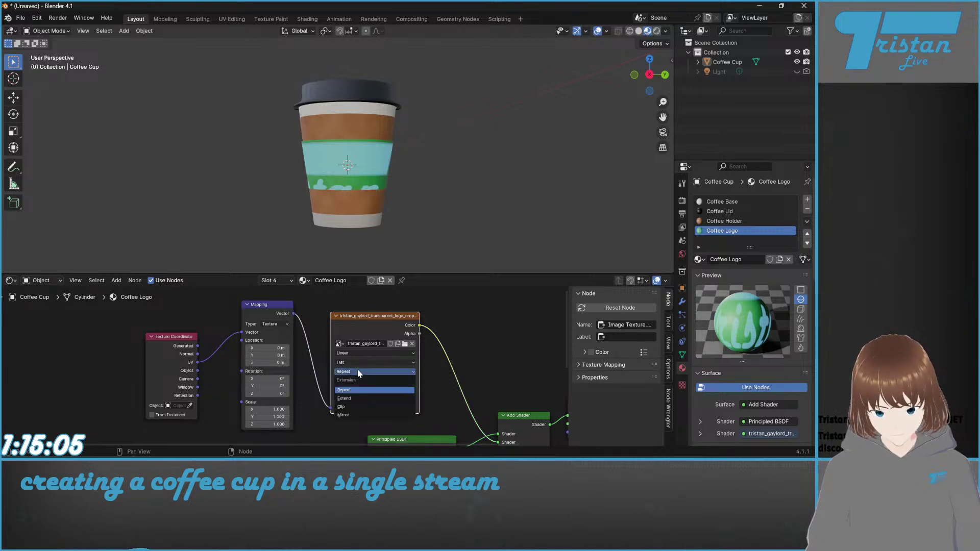
pyautogui.click(356, 408)
pyautogui.scroll(3, 256, 418)
pyautogui.scroll(-1, 255, 418)
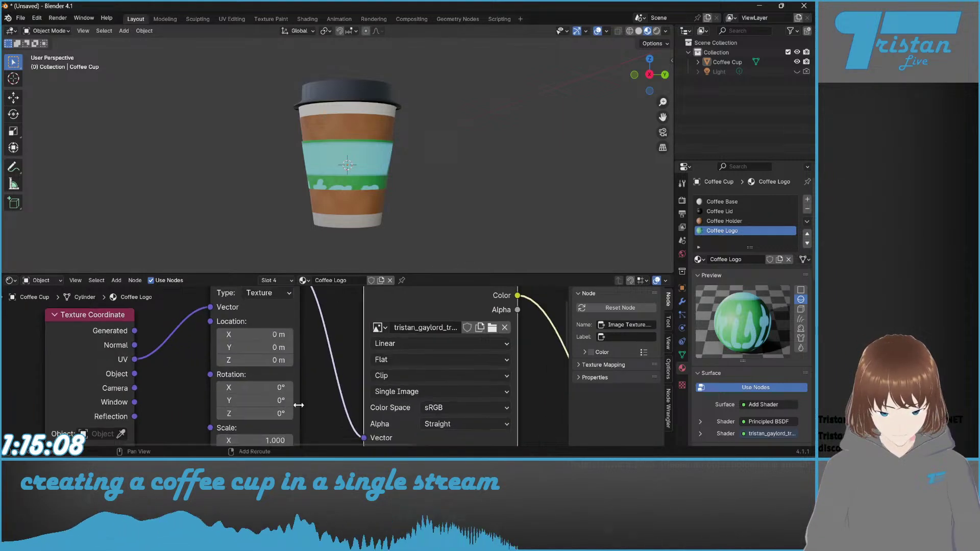
# Step: Reduce the logo Mapping node's X and Y scale to 0.5
pyautogui.moveTo(298, 405); pyautogui.dragTo(289, 359, button='middle')
pyautogui.moveTo(217, 398); pyautogui.dragTo(179, 398)
pyautogui.moveTo(418, 199); pyautogui.dragTo(459, 221, button='middle')
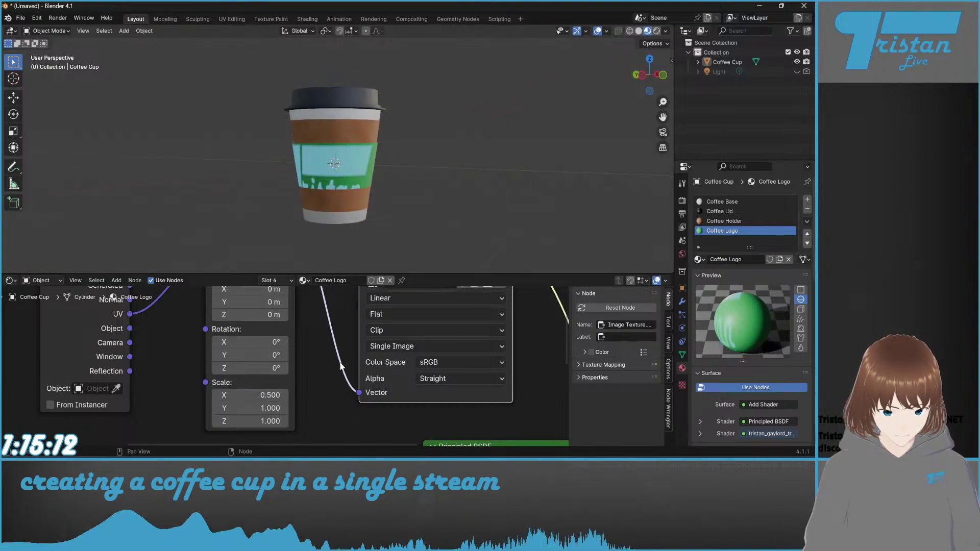
pyautogui.moveTo(218, 408); pyautogui.dragTo(194, 408)
pyautogui.moveTo(269, 362); pyautogui.dragTo(301, 400, button='middle')
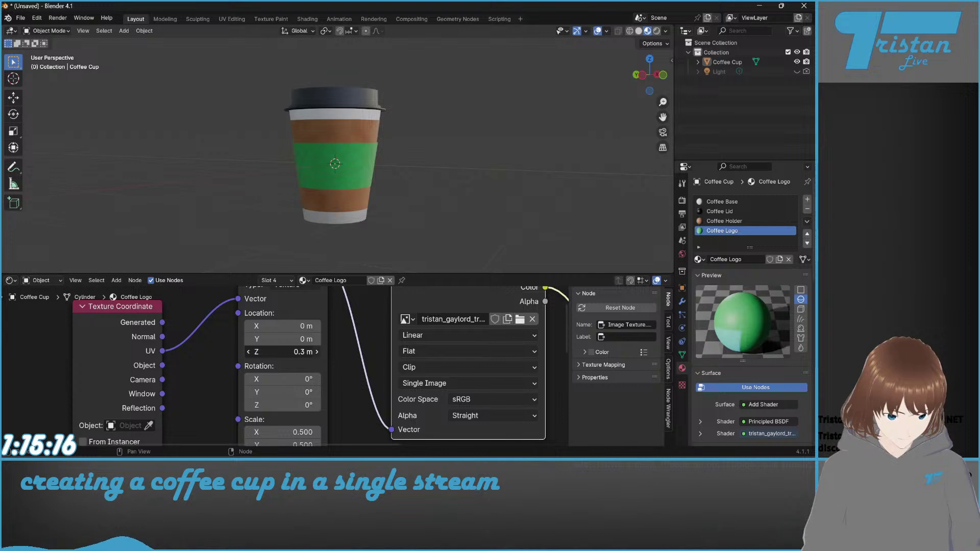
# Step: Reset the logo Mapping node's Z location to 0 m and raise its Y location to 0.5 m
pyautogui.click(305, 352)
pyautogui.write('0')
pyautogui.press('Return')
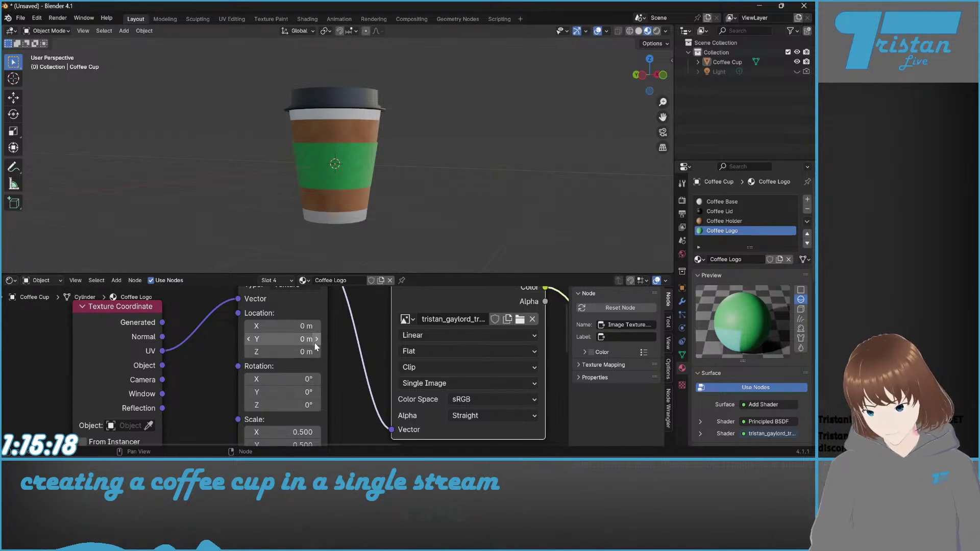
pyautogui.click(315, 340)
pyautogui.click(315, 340)
pyautogui.click(315, 339)
pyautogui.click(315, 339)
pyautogui.click(315, 340)
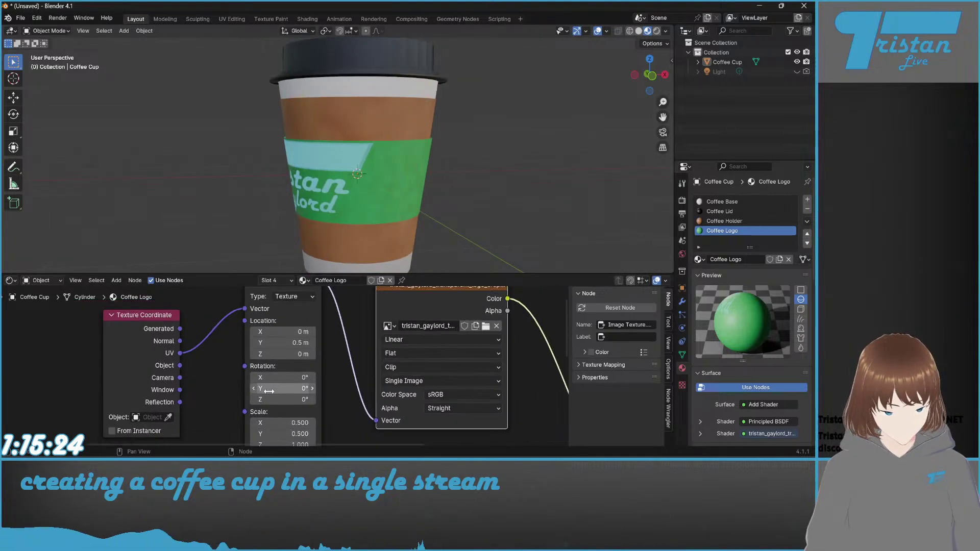
# Step: Shrink the logo by reducing the Mapping node's X scale to 0.2 and Y scale to 0.3
pyautogui.scroll(-1, 286, 366)
pyautogui.click(254, 434)
pyautogui.click(253, 435)
pyautogui.click(254, 424)
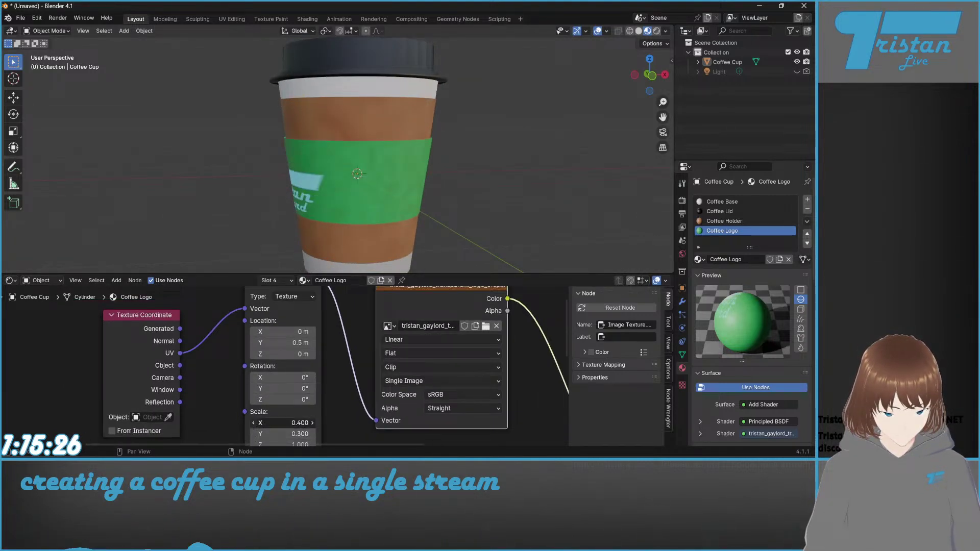
pyautogui.moveTo(330, 259); pyautogui.dragTo(338, 236, button='middle')
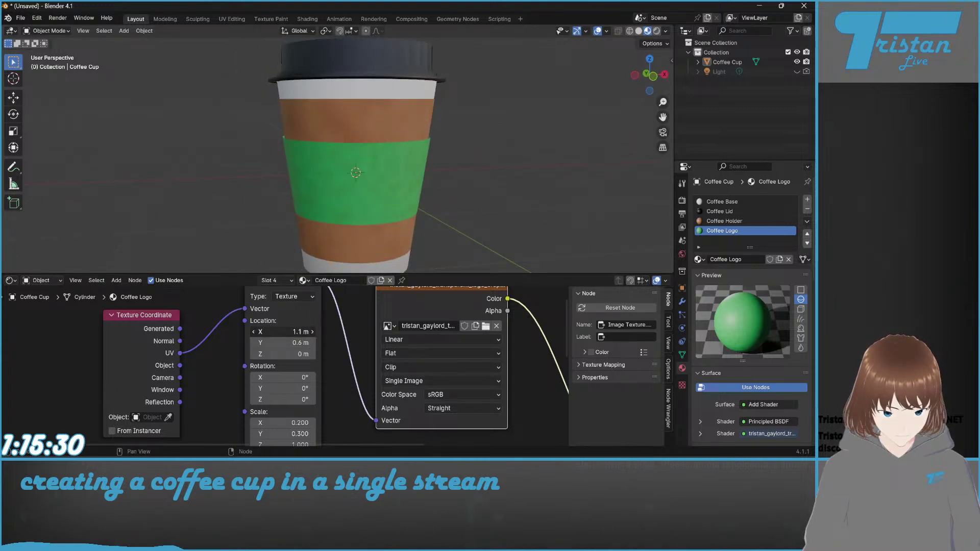
# Step: Try shifting the logo around the green band with Mapping X locations of 0.3 m and 0.5 m
pyautogui.press('-')
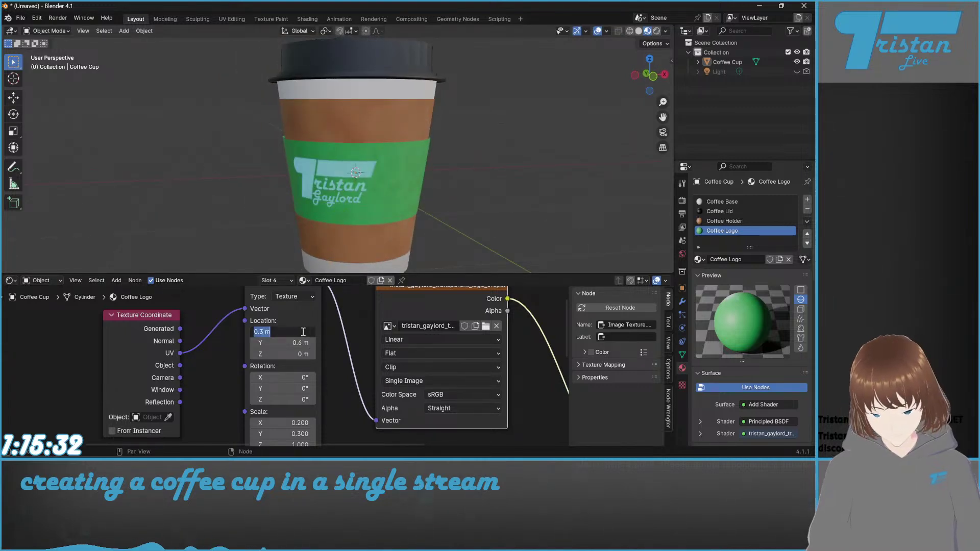
pyautogui.click(313, 332)
pyautogui.click(313, 332)
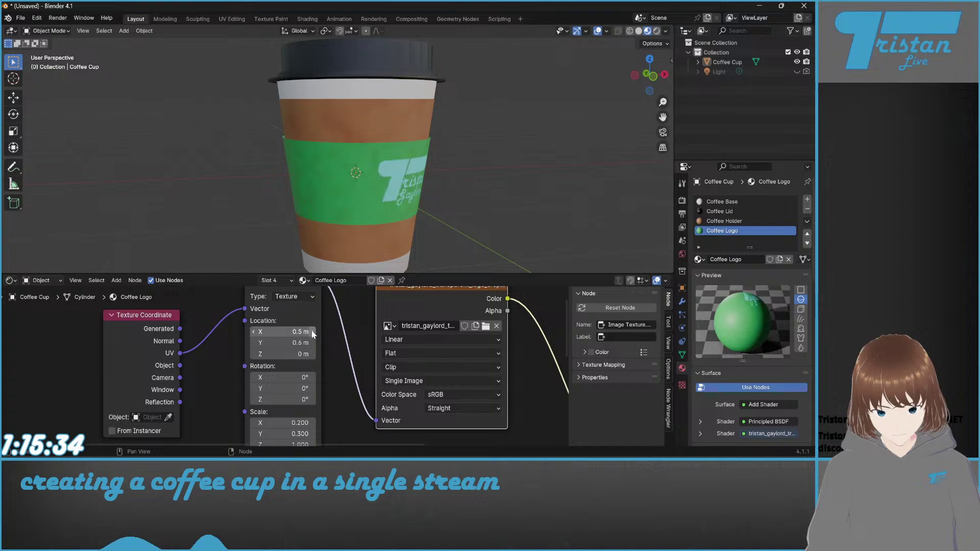
pyautogui.moveTo(458, 197); pyautogui.dragTo(332, 201, button='middle')
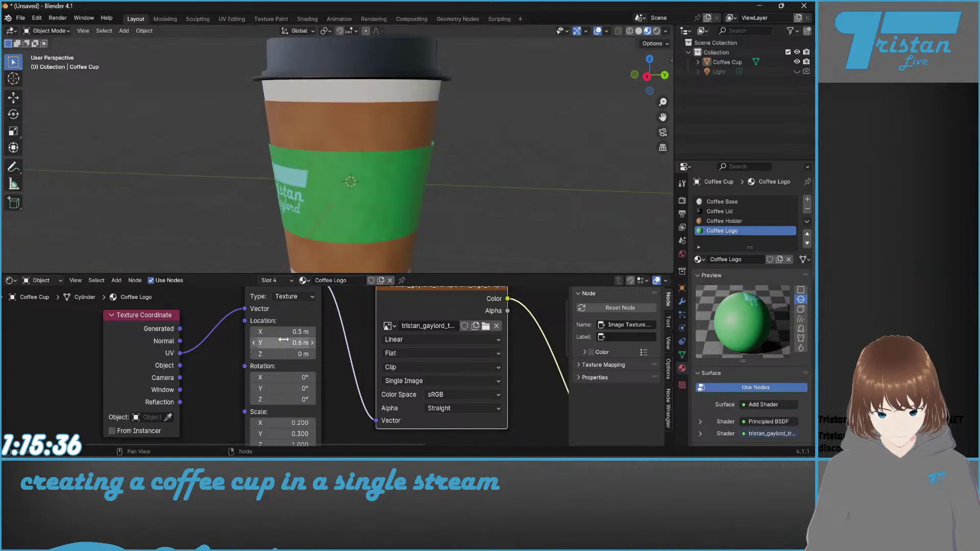
# Step: Try stepping the logo Mapping node's X location upward, and back down through 0.7 m to -0.2 m
pyautogui.click(313, 332)
pyautogui.click(313, 332)
pyautogui.click(313, 332)
pyautogui.click(313, 332)
pyautogui.moveTo(455, 234); pyautogui.dragTo(342, 224, button='middle')
pyautogui.click(254, 332)
pyautogui.click(254, 332)
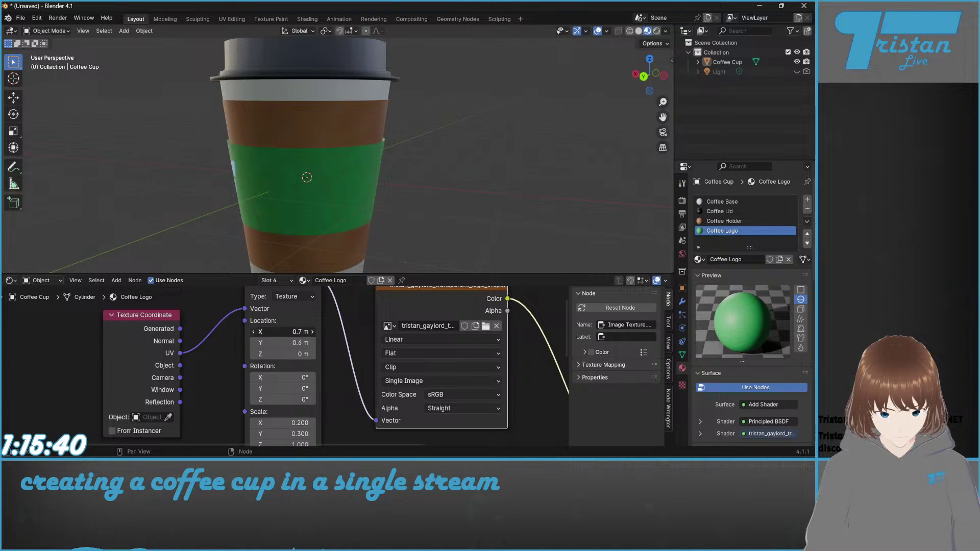
pyautogui.click(254, 332)
pyautogui.click(253, 333)
pyautogui.click(253, 333)
pyautogui.click(254, 332)
pyautogui.click(254, 332)
pyautogui.click(253, 333)
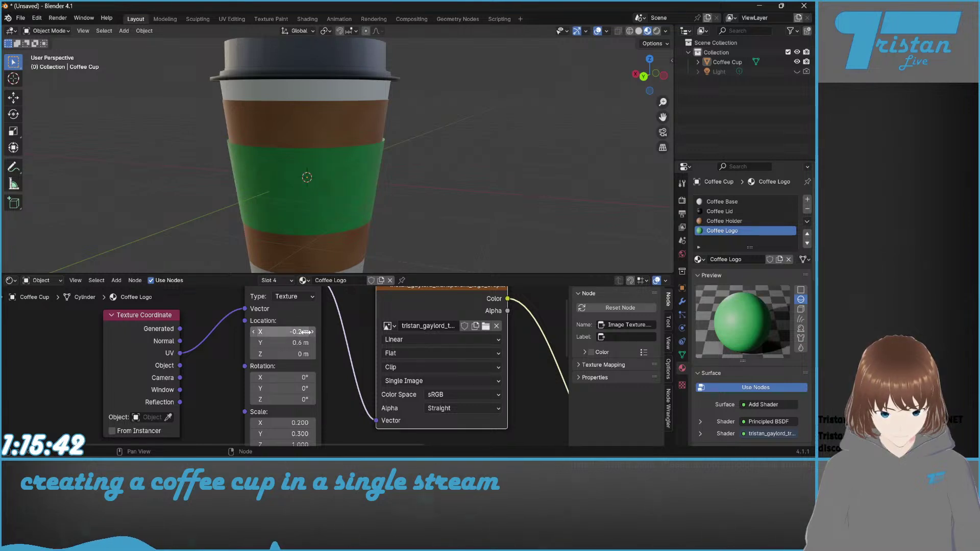
# Step: Set the logo Mapping node's X location to 0 m and check the logo's placement on the band
pyautogui.click(307, 333)
pyautogui.write('0')
pyautogui.press('Return')
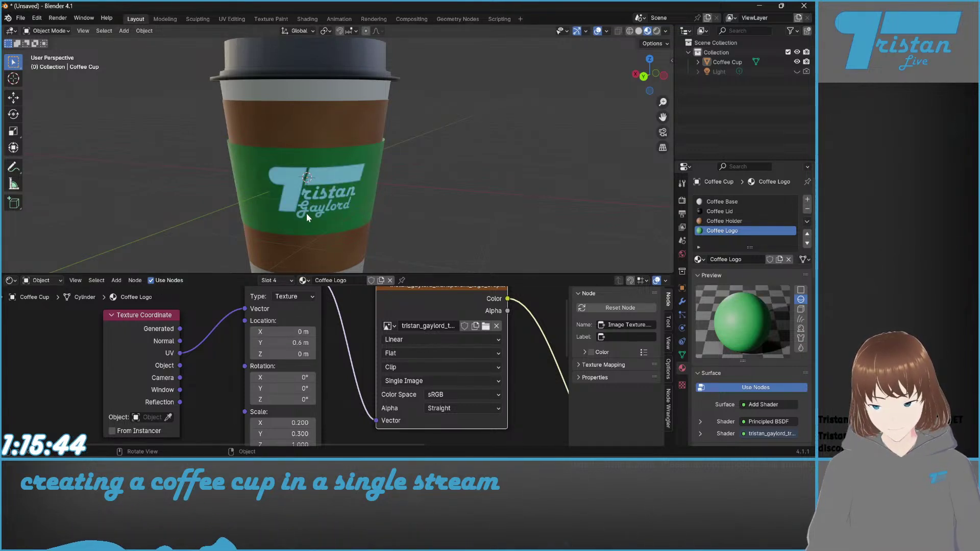
pyautogui.moveTo(306, 214)
pyautogui.mouseDown(button='middle')
pyautogui.moveTo(342, 210)
pyautogui.moveTo(319, 218)
pyautogui.mouseUp(button='middle')
# Step: Try a logo Mapping X location of 0.5 m, checking the logo against the lid's orientation
pyautogui.click(305, 333)
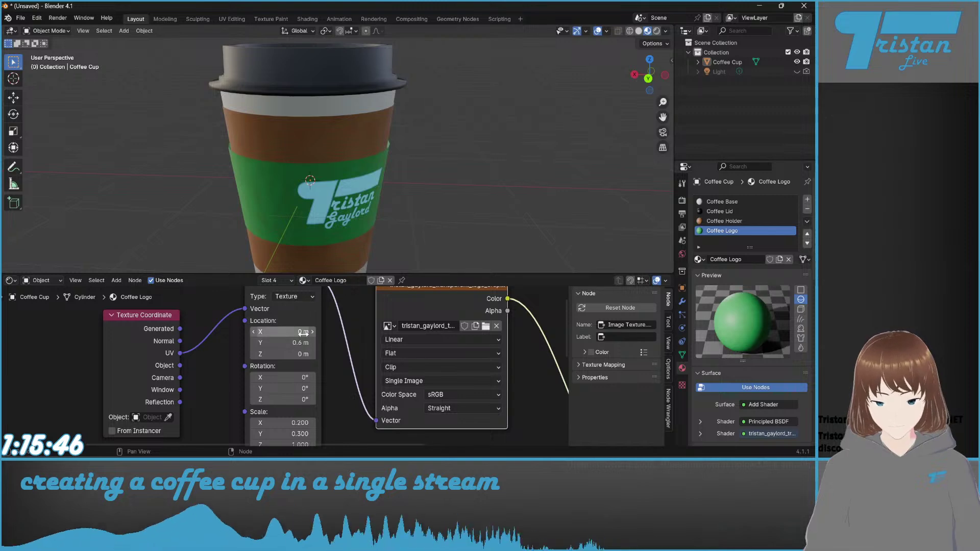
pyautogui.write('.45')
pyautogui.press('Return')
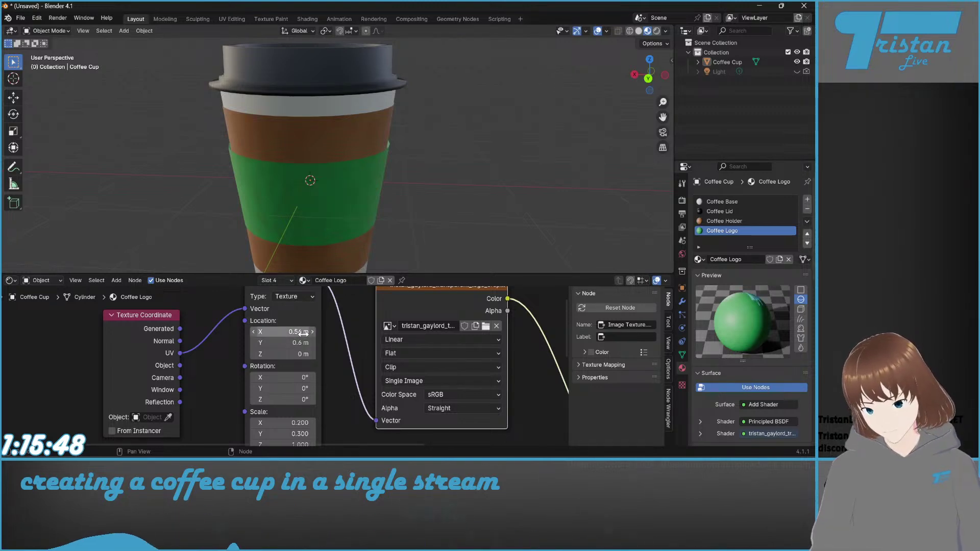
pyautogui.write('0.5')
pyautogui.press('Return')
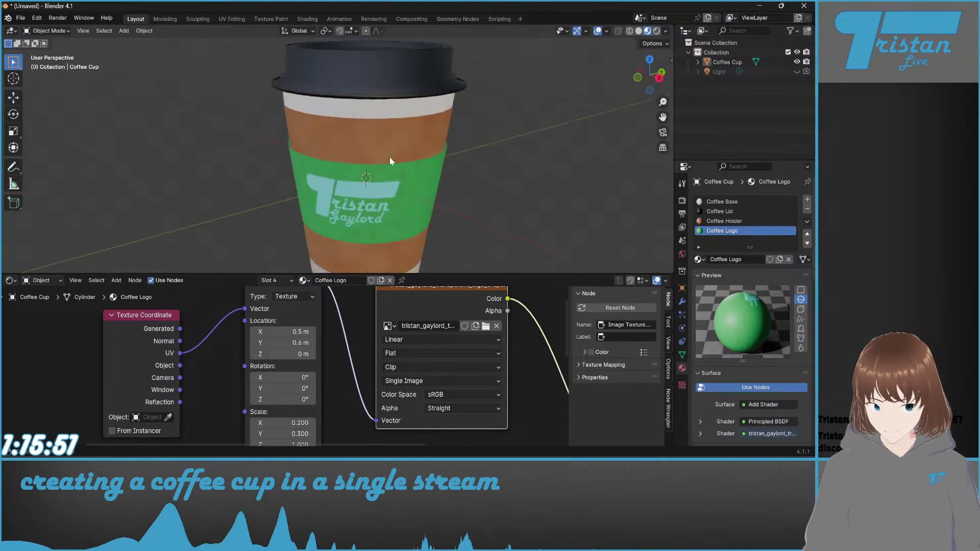
pyautogui.moveTo(391, 157); pyautogui.dragTo(364, 182, button='middle')
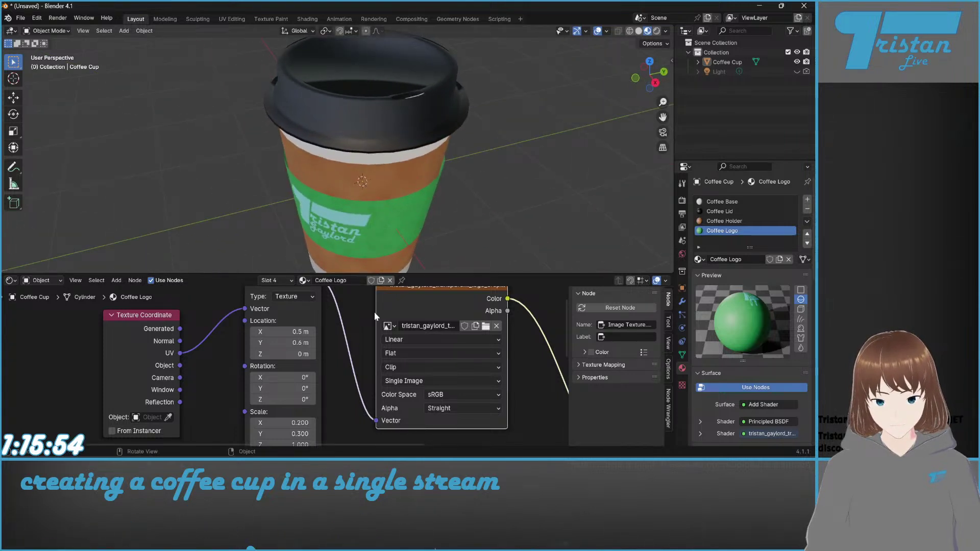
# Step: Try the logo at an X location of 0.7 m, and return the Mapping node's X location to 0 m
pyautogui.click(316, 331)
pyautogui.click(315, 332)
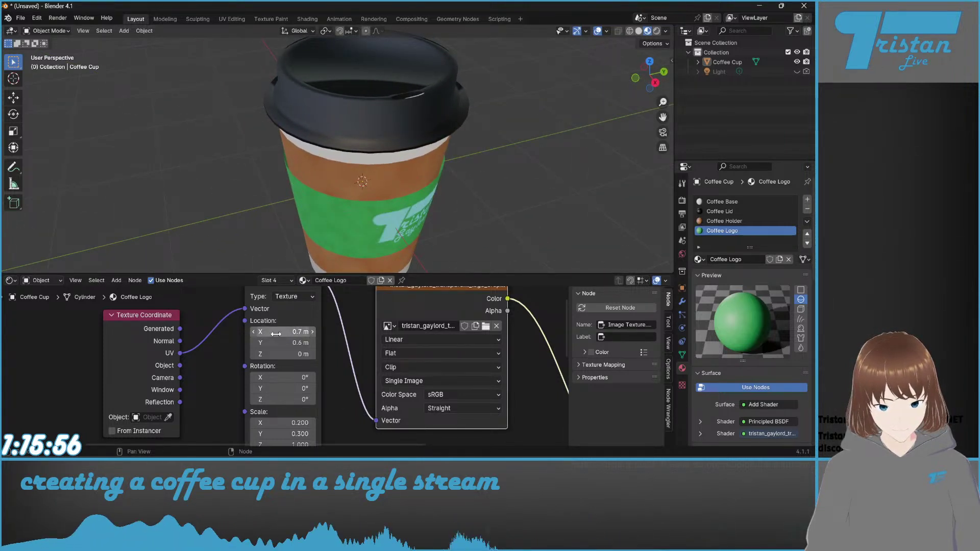
pyautogui.write('0')
pyautogui.press('Return')
pyautogui.moveTo(434, 153); pyautogui.dragTo(547, 127, button='middle')
# Step: Try a slight X rotation on the logo Mapping node, and restore its rotation values to 0°
pyautogui.click(312, 377)
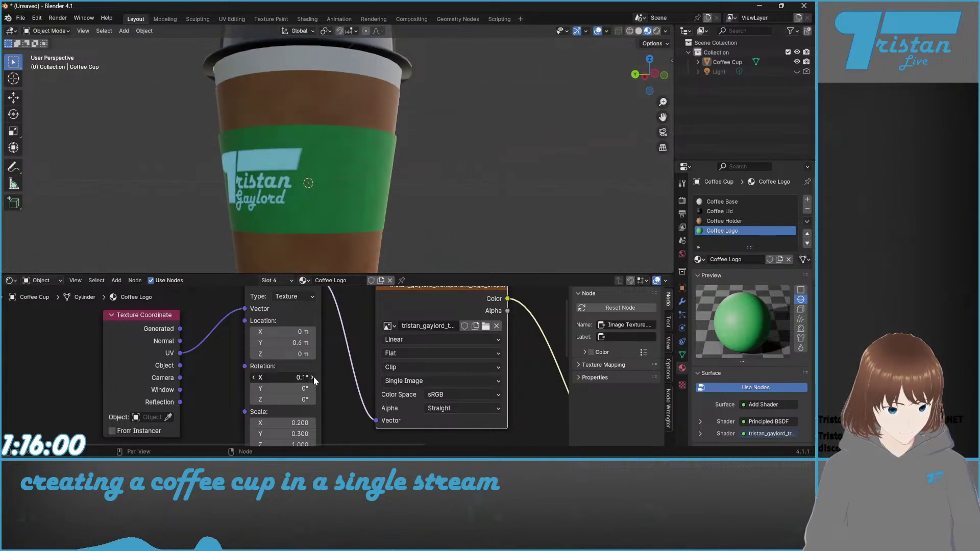
pyautogui.moveTo(286, 377); pyautogui.dragTo(287, 401)
pyautogui.write('0')
pyautogui.press('Return')
pyautogui.doubleClick(292, 389)
pyautogui.write('0')
pyautogui.press('Return')
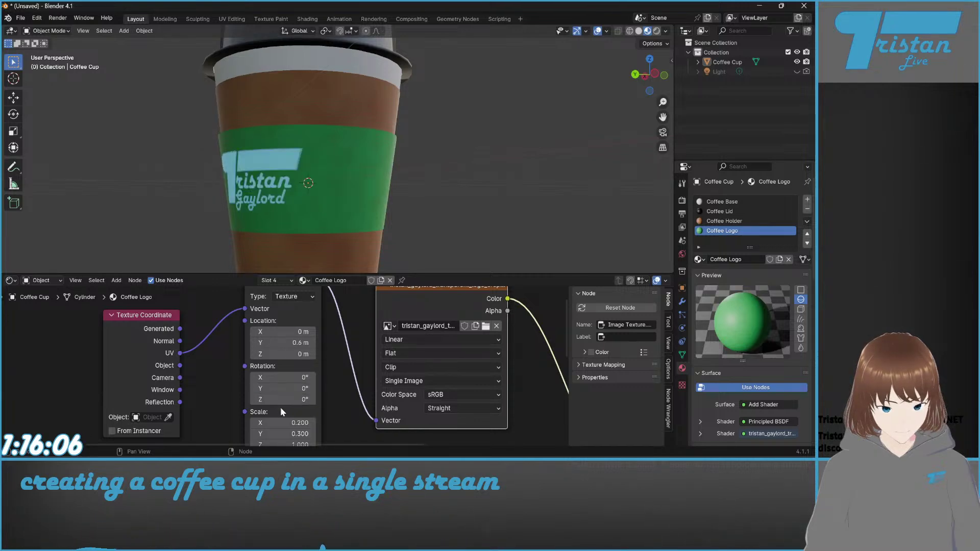
# Step: Shift the logo's Texture Coordinate node and enter 0° for the Y rotation of the noise texture's Mapping node
pyautogui.scroll(-3, 281, 407)
pyautogui.moveTo(285, 324)
pyautogui.mouseDown()
pyautogui.moveTo(249, 330)
pyautogui.moveTo(270, 331)
pyautogui.mouseUp()
pyautogui.moveTo(204, 343); pyautogui.dragTo(193, 318)
pyautogui.scroll(-3, 282, 391)
pyautogui.moveTo(247, 402); pyautogui.dragTo(287, 289, button='middle')
pyautogui.scroll(3, 139, 394)
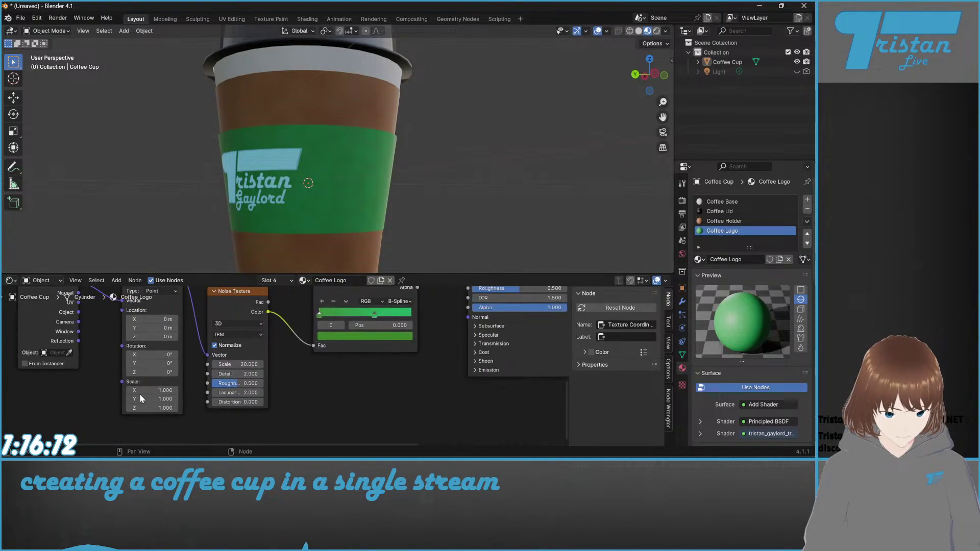
pyautogui.moveTo(151, 364); pyautogui.dragTo(148, 363)
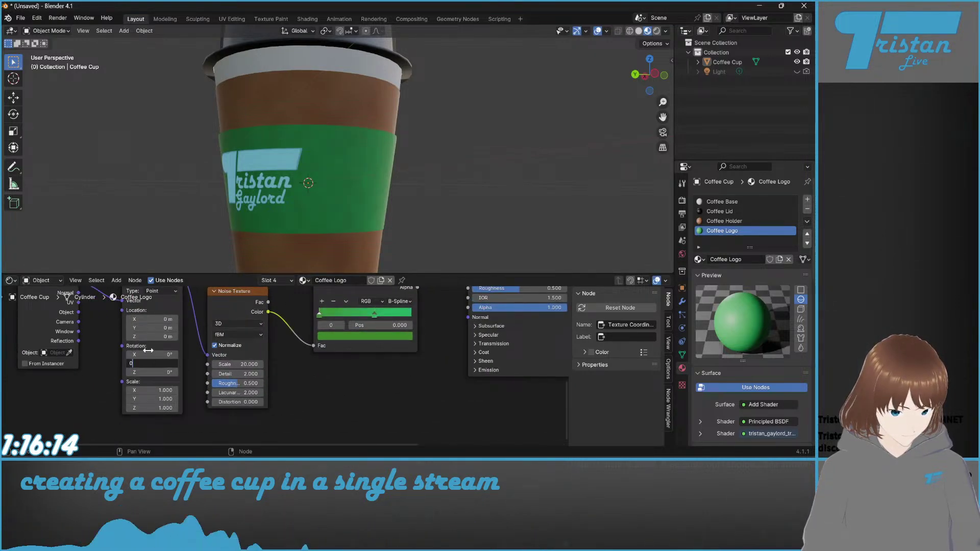
pyautogui.scroll(-2, 224, 351)
# Step: Reposition the logo's Texture Coordinate node slightly lower beside its Mapping node
pyautogui.moveTo(232, 311); pyautogui.dragTo(187, 445, button='middle')
pyautogui.scroll(1, 221, 360)
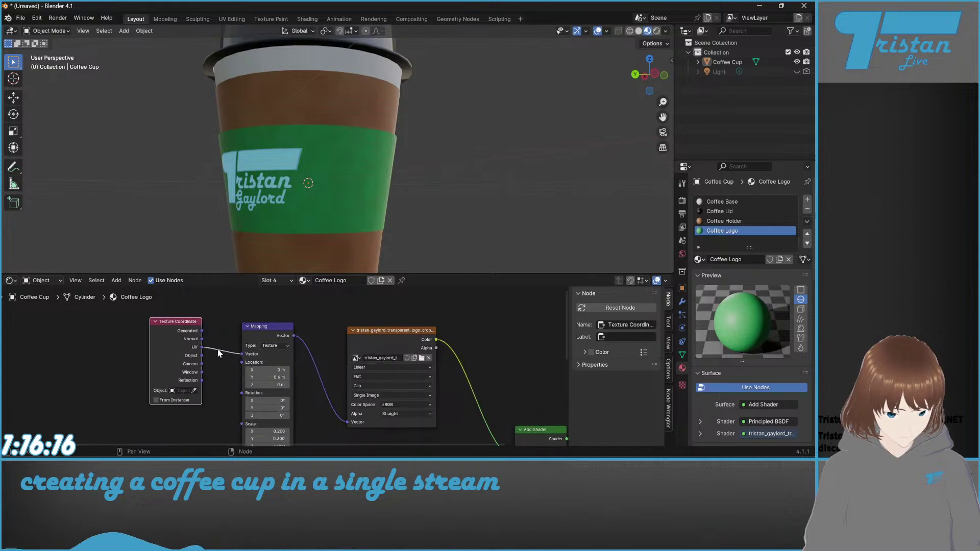
pyautogui.moveTo(177, 332); pyautogui.dragTo(181, 347)
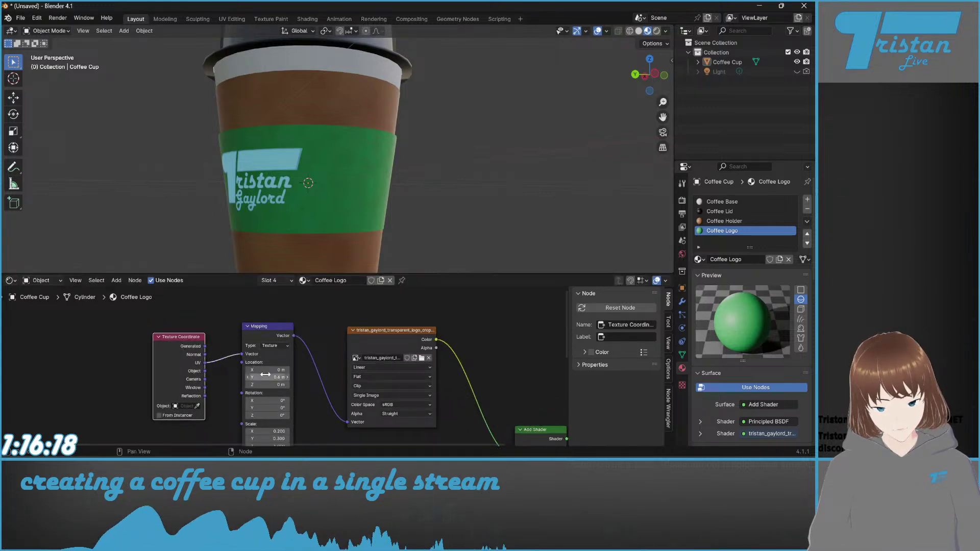
pyautogui.scroll(5, 267, 374)
pyautogui.scroll(-3, 268, 375)
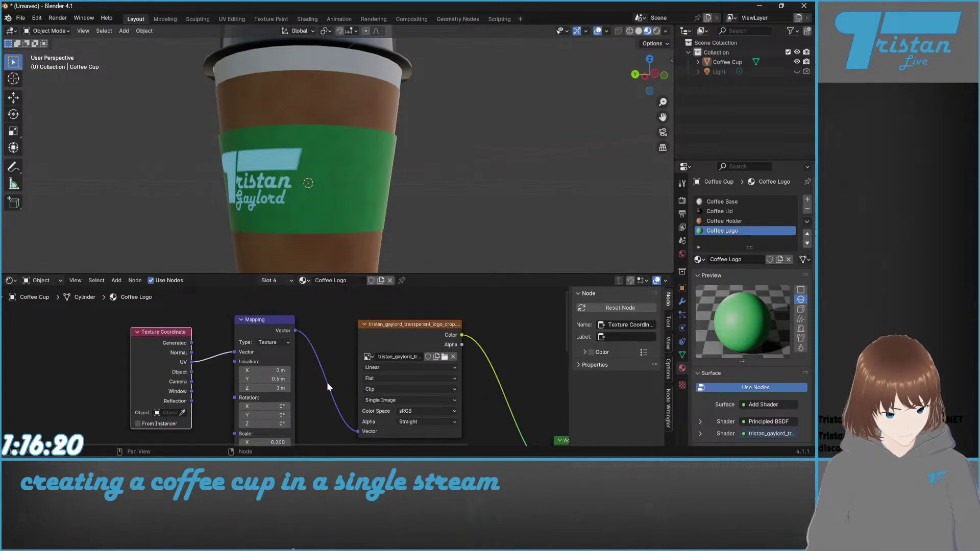
# Step: Select all the green logo band's faces around the cup in Edit Mode
pyautogui.moveTo(347, 214); pyautogui.dragTo(293, 244, button='middle')
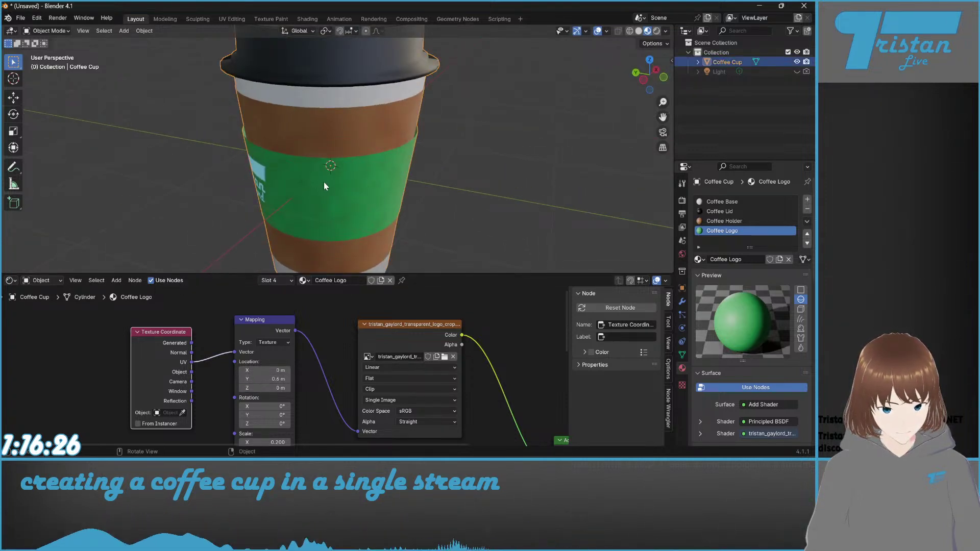
pyautogui.press('Tab')
pyautogui.moveTo(347, 194); pyautogui.dragTo(383, 175, button='middle')
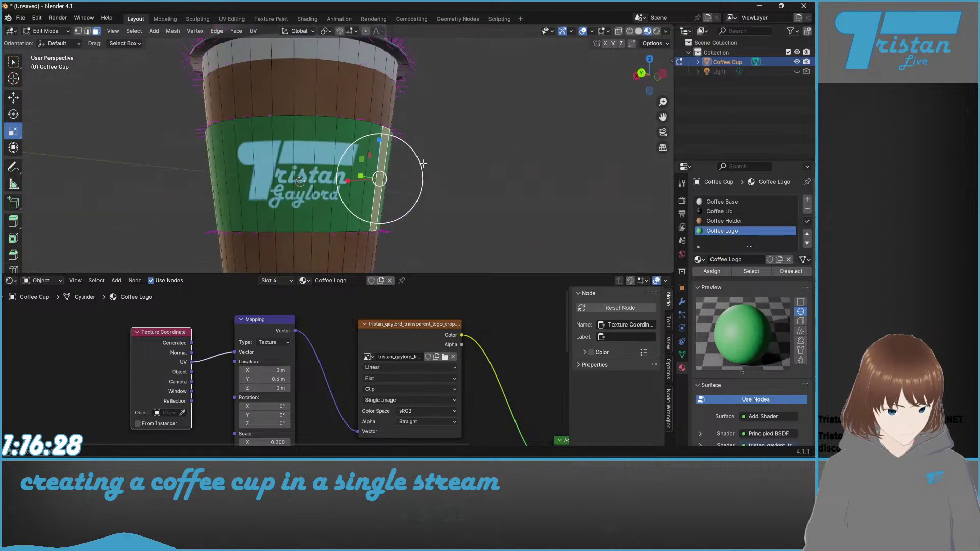
pyautogui.moveTo(164, 174); pyautogui.dragTo(472, 189)
pyautogui.moveTo(472, 189); pyautogui.dragTo(266, 148, button='middle')
pyautogui.moveTo(260, 145); pyautogui.dragTo(557, 206)
pyautogui.moveTo(556, 206); pyautogui.dragTo(376, 173, button='middle')
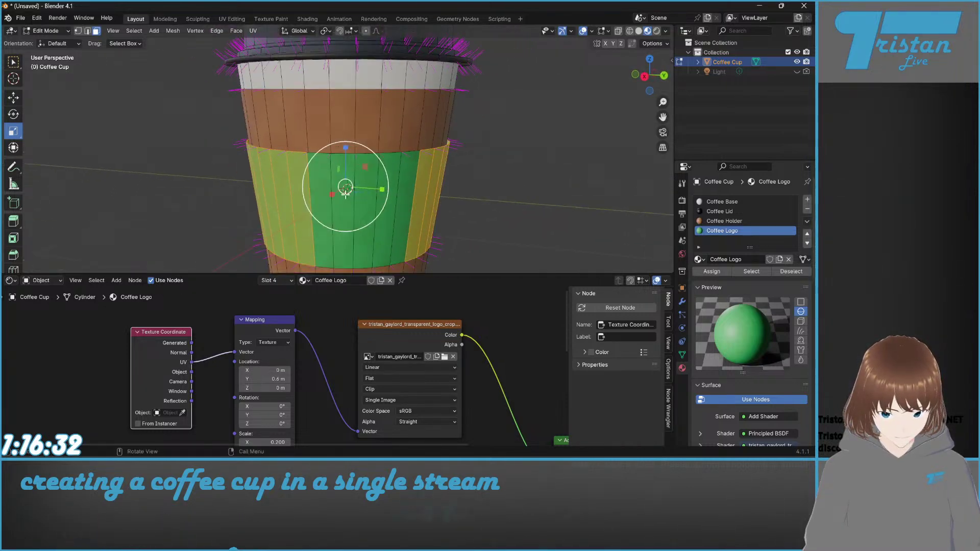
pyautogui.keyDown('shift'); pyautogui.click(372, 176); pyautogui.keyUp('shift')
pyautogui.keyDown('shift'); pyautogui.click(391, 170); pyautogui.keyUp('shift')
pyautogui.keyDown('shift'); pyautogui.click(409, 165); pyautogui.keyUp('shift')
pyautogui.scroll(-4, 350, 154)
pyautogui.moveTo(350, 154); pyautogui.dragTo(355, 210, button='middle')
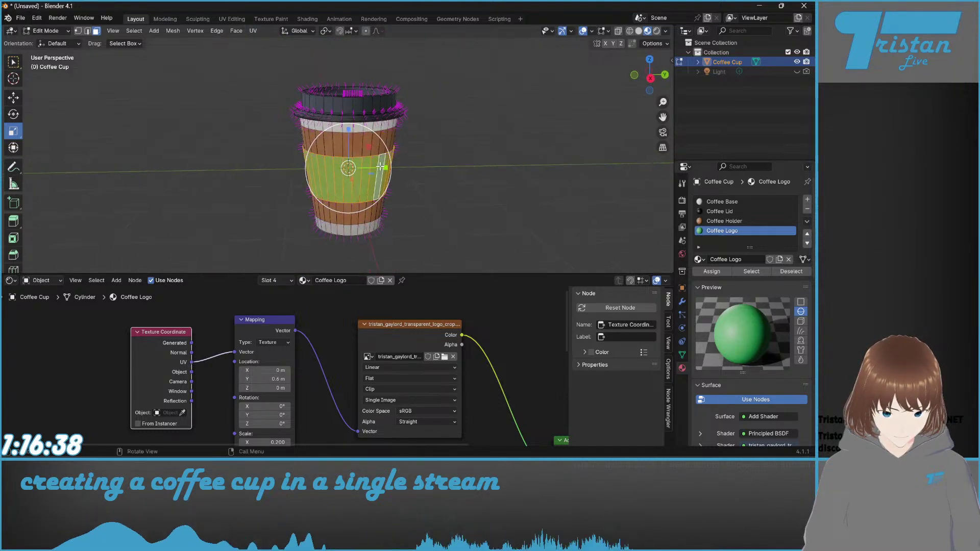
# Step: Rotate the selected band faces 225° about the global Z axis and return to Object Mode
pyautogui.hotkey('shift', 'space')
pyautogui.press('r')
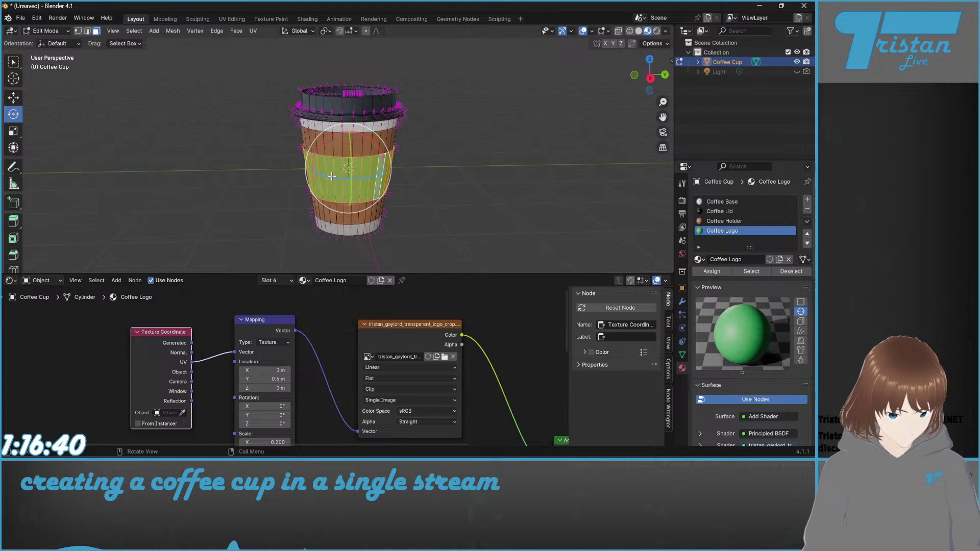
pyautogui.moveTo(334, 178); pyautogui.dragTo(356, 121)
pyautogui.click(108, 219)
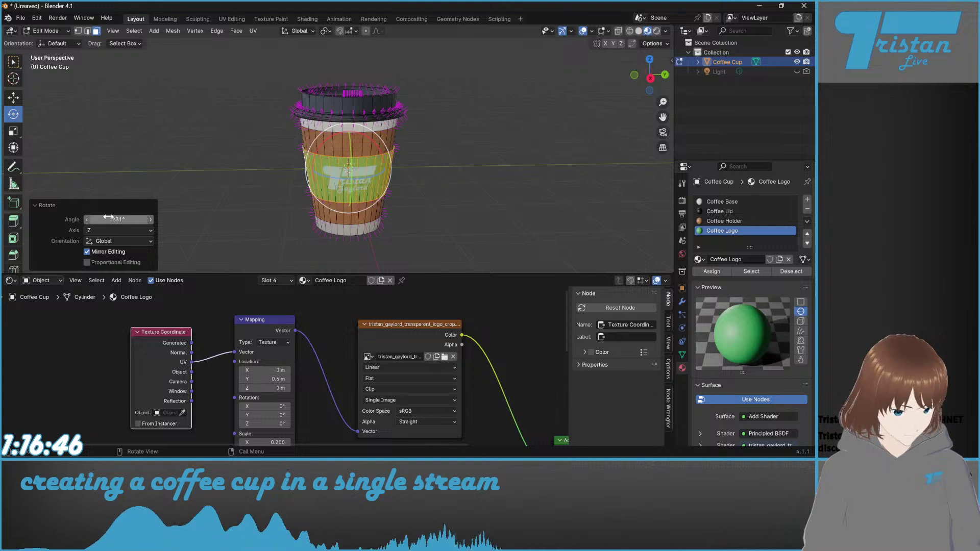
pyautogui.write('225')
pyautogui.press('Return')
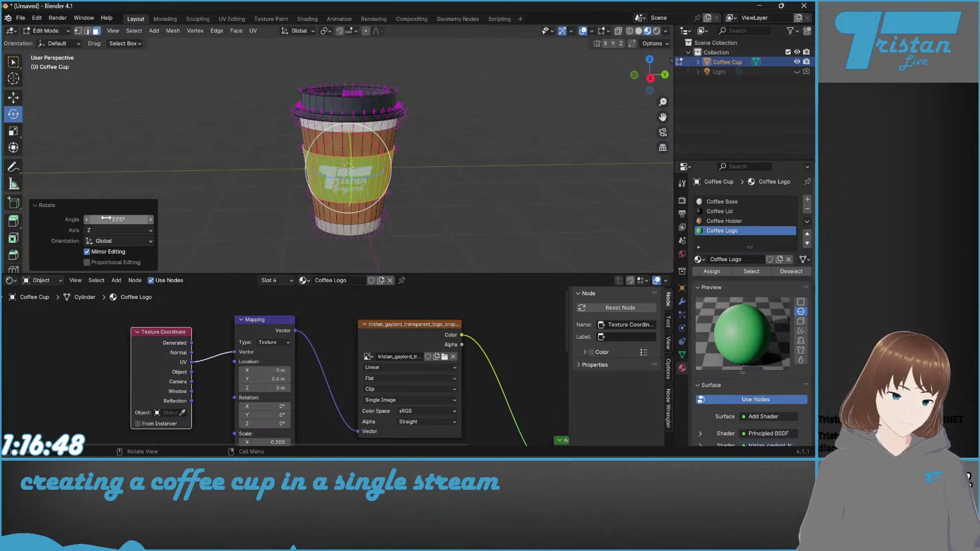
pyautogui.press('Tab')
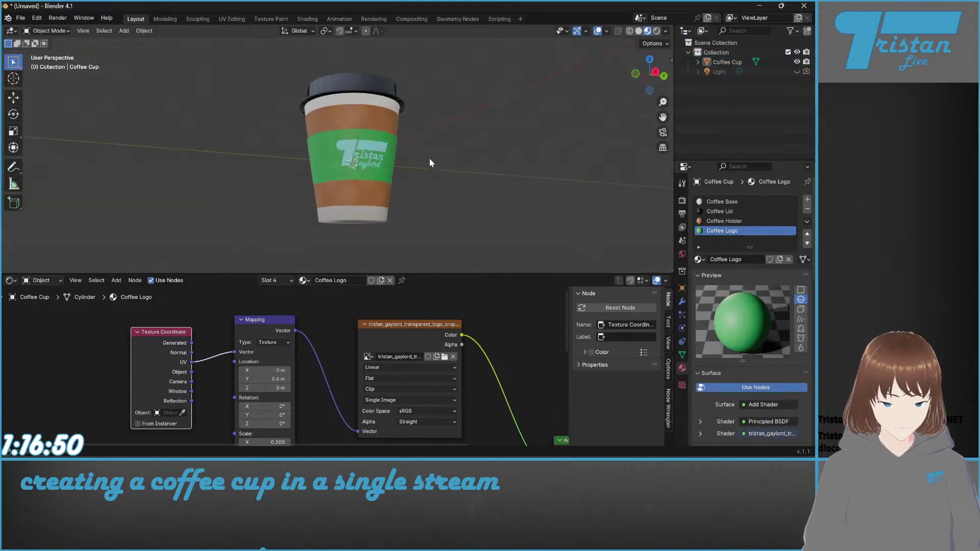
# Step: Examine the logo's placement on the cup and review the Coffee Logo material's shader nodes
pyautogui.scroll(5, 430, 158)
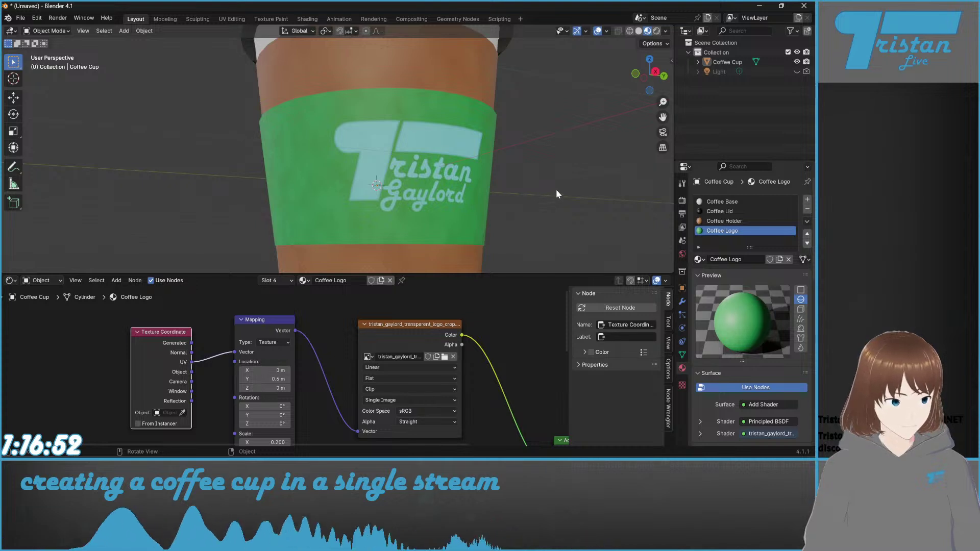
pyautogui.moveTo(556, 189); pyautogui.dragTo(543, 197, button='middle')
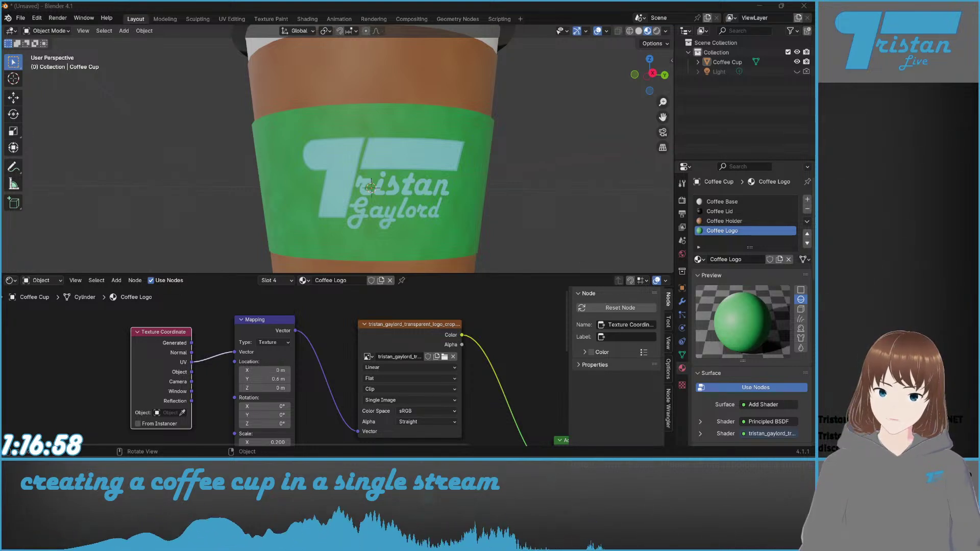
pyautogui.scroll(-5, 415, 194)
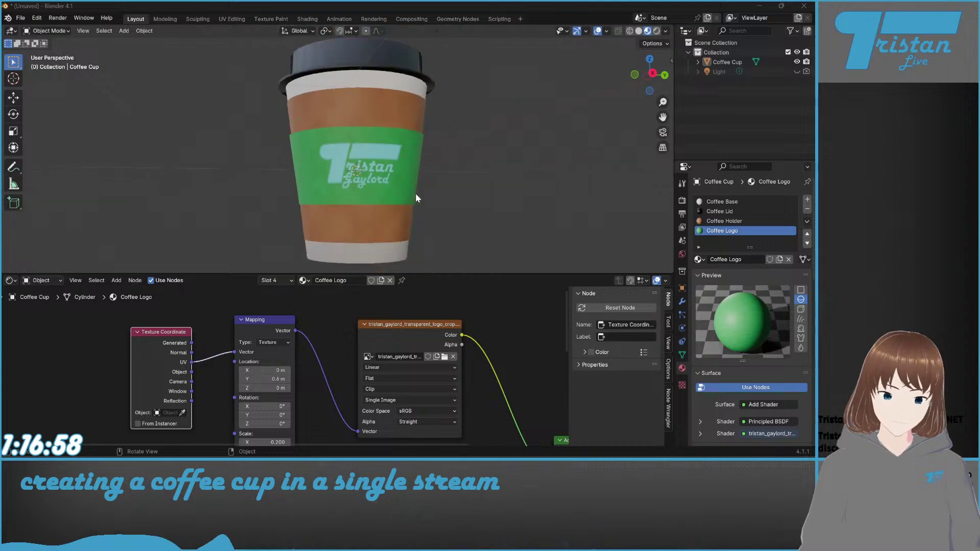
pyautogui.moveTo(416, 194); pyautogui.dragTo(370, 197, button='middle')
pyautogui.moveTo(338, 395); pyautogui.dragTo(283, 290, button='middle')
pyautogui.scroll(-4, 286, 369)
pyautogui.scroll(6, 389, 372)
pyautogui.moveTo(369, 348); pyautogui.dragTo(391, 374, button='middle')
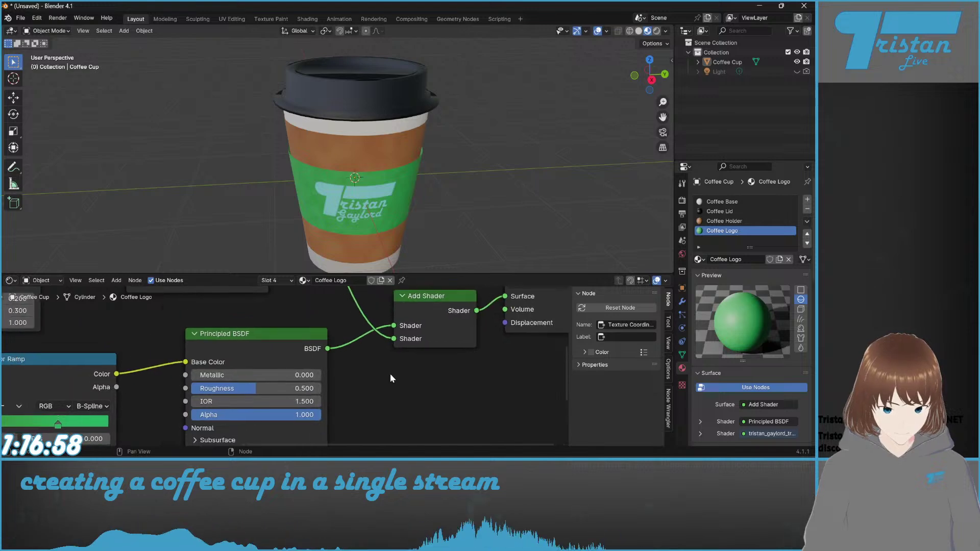
pyautogui.scroll(-4, 282, 381)
pyautogui.moveTo(82, 379); pyautogui.dragTo(208, 339, button='middle')
pyautogui.moveTo(300, 224); pyautogui.dragTo(398, 174, button='middle')
pyautogui.scroll(4, 417, 162)
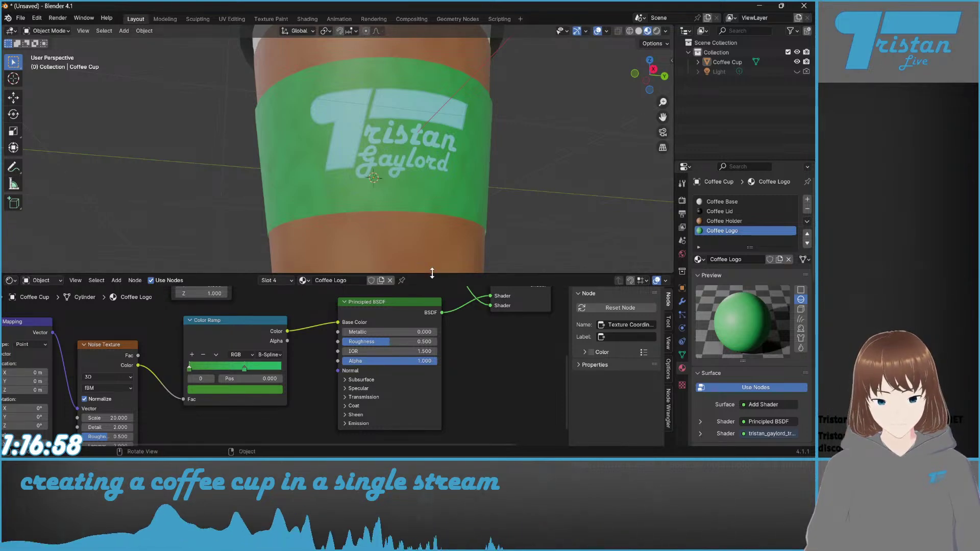
# Step: Enlarge the 3D viewport over the shader editor and check the cup from several angles
pyautogui.moveTo(434, 274); pyautogui.dragTo(449, 378)
pyautogui.scroll(-2, 418, 222)
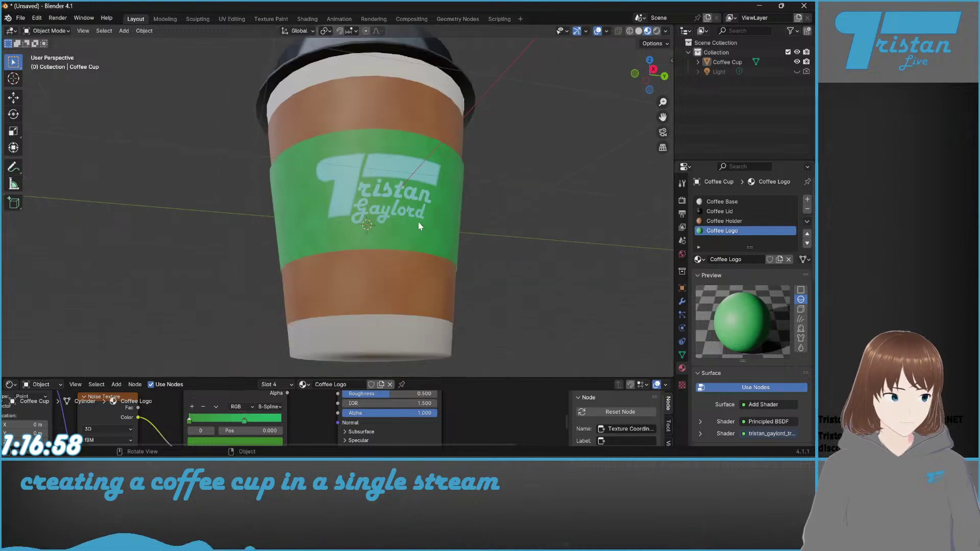
pyautogui.moveTo(427, 268); pyautogui.dragTo(442, 188, button='middle')
pyautogui.moveTo(320, 237); pyautogui.dragTo(365, 187, button='middle')
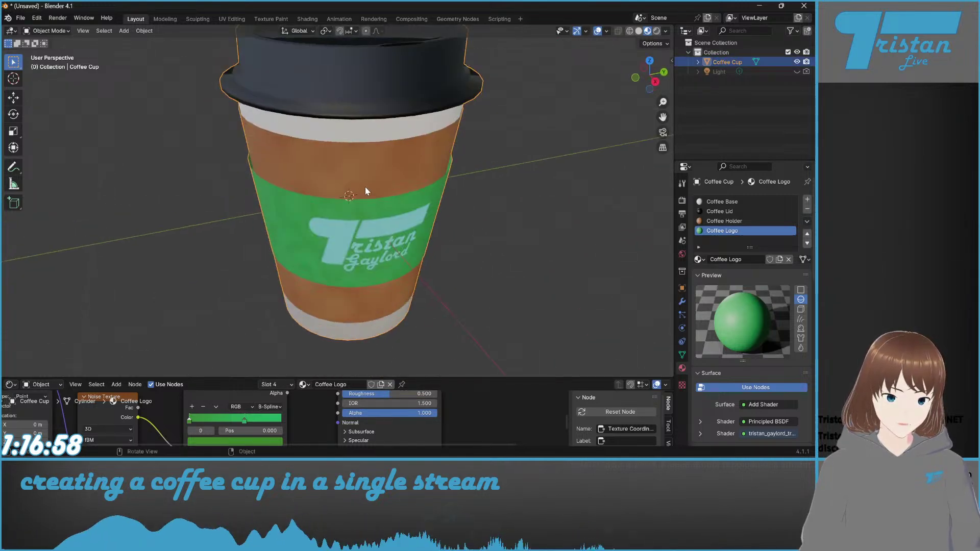
pyautogui.press('Tab')
pyautogui.press('Tab')
pyautogui.moveTo(415, 218); pyautogui.dragTo(388, 271, button='middle')
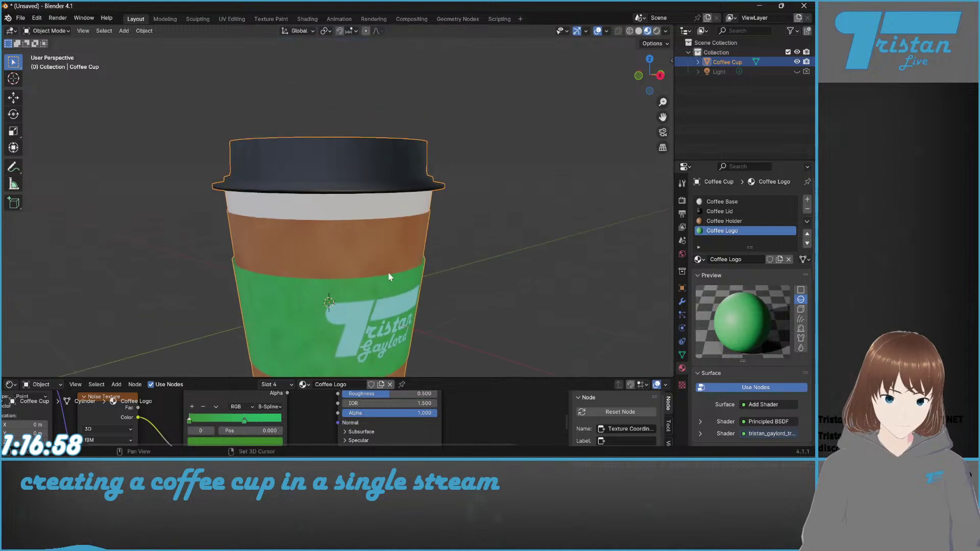
# Step: Try box-selecting around the top of the lid in Edit Mode, returning to Object Mode
pyautogui.press('Tab')
pyautogui.moveTo(208, 120); pyautogui.dragTo(417, 90)
pyautogui.press('Tab')
pyautogui.click(416, 90)
pyautogui.click(389, 179)
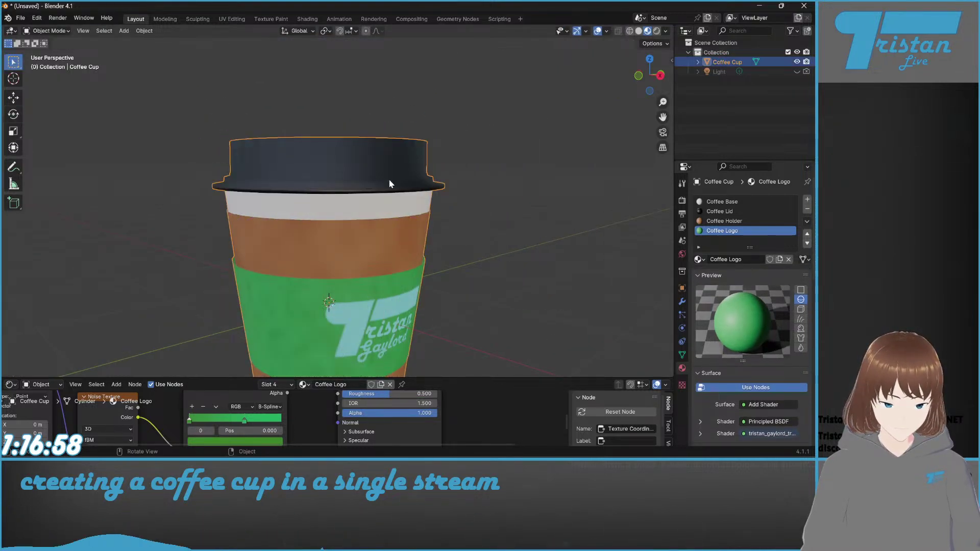
# Step: Try Shade Smooth by Angle and plain Shade Smooth on the coffee cup to compare the lid's shading
pyautogui.rightClick(353, 172)
pyautogui.click(406, 116)
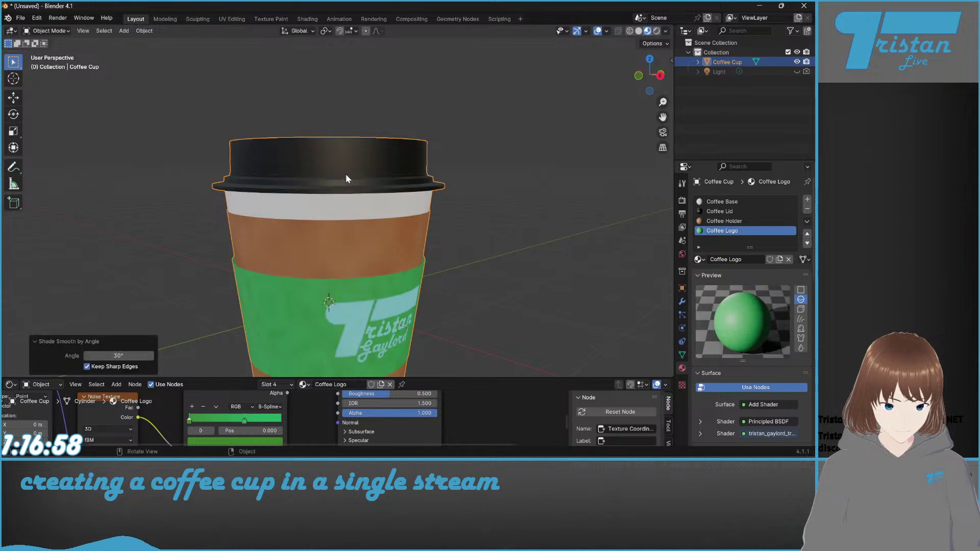
pyautogui.rightClick(331, 159)
pyautogui.click(324, 148)
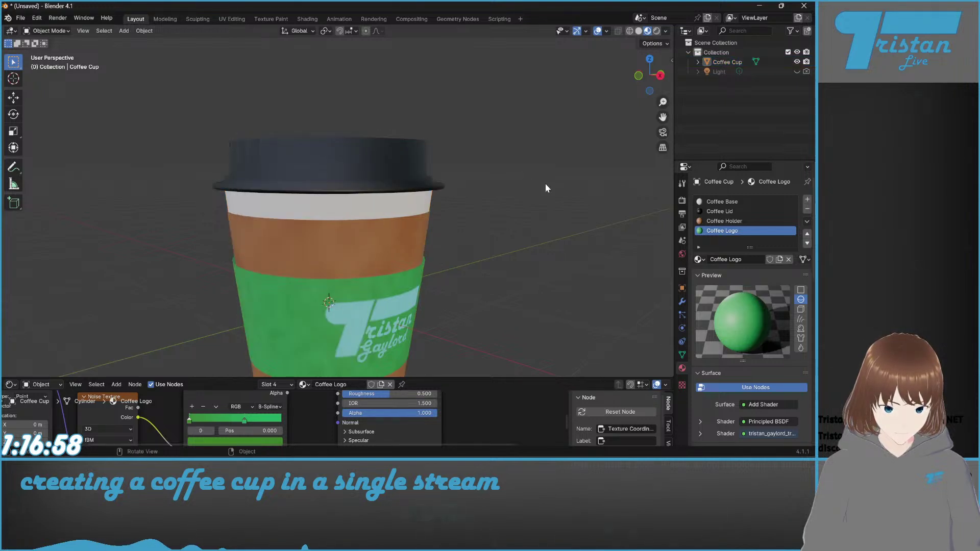
pyautogui.rightClick(317, 159)
pyautogui.click(318, 157)
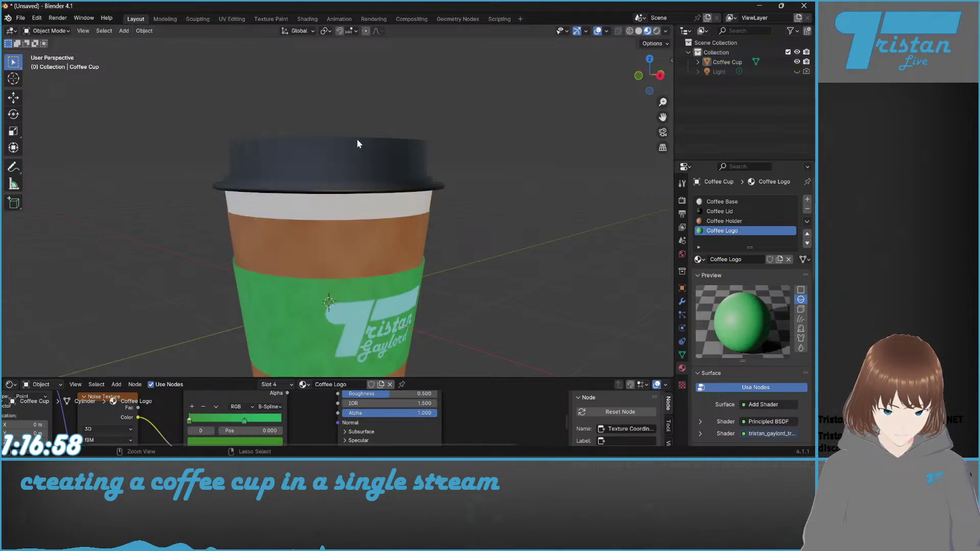
pyautogui.click(357, 144)
pyautogui.rightClick(351, 158)
pyautogui.click(337, 150)
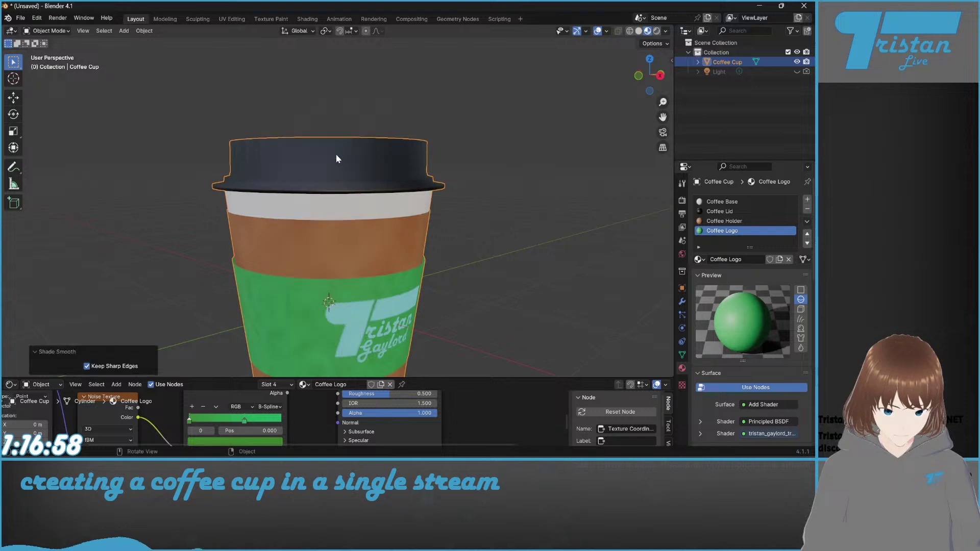
# Step: Apply Shade Smooth by Angle to the coffee cup with a 30° angle and sharp edges kept
pyautogui.rightClick(334, 168)
pyautogui.click(338, 173)
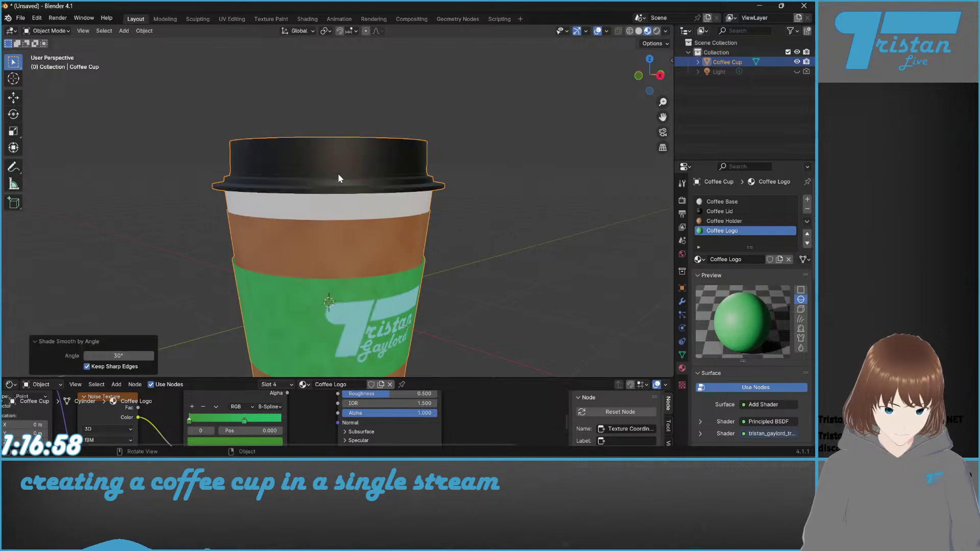
pyautogui.moveTo(338, 176)
pyautogui.mouseDown(button='middle')
pyautogui.moveTo(478, 215)
pyautogui.moveTo(412, 244)
pyautogui.moveTo(407, 203)
pyautogui.moveTo(453, 180)
pyautogui.moveTo(387, 228)
pyautogui.moveTo(330, 183)
pyautogui.mouseUp(button='middle')
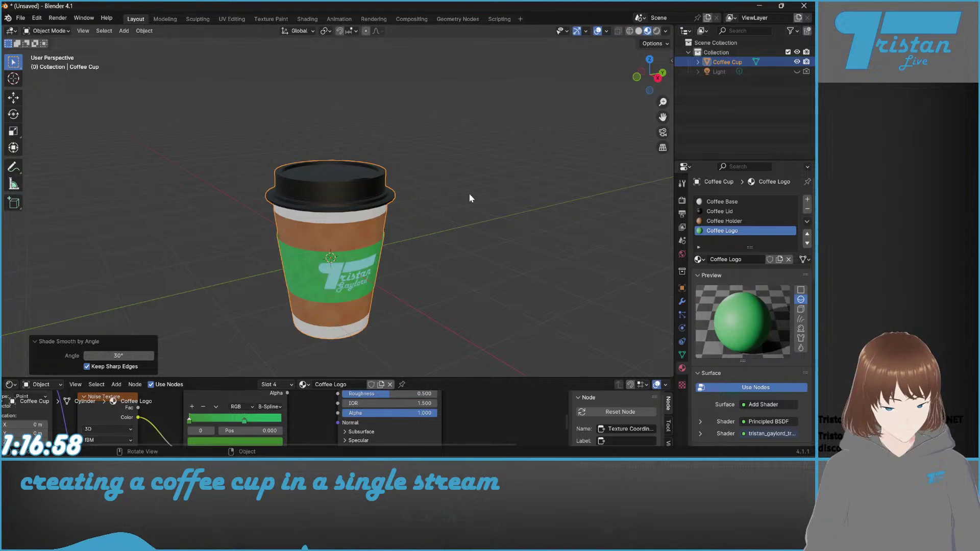
# Step: Inspect the lid's sharp edges and normals in Edit Mode, returning to Object Mode to check the whole cup
pyautogui.press('Tab')
pyautogui.scroll(6, 476, 234)
pyautogui.scroll(-5, 475, 231)
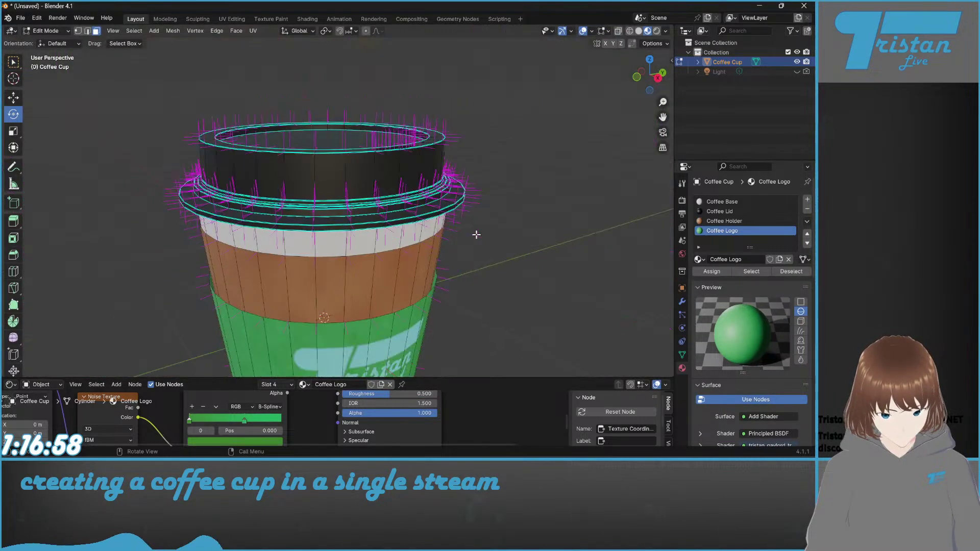
pyautogui.moveTo(466, 259); pyautogui.dragTo(436, 267, button='middle')
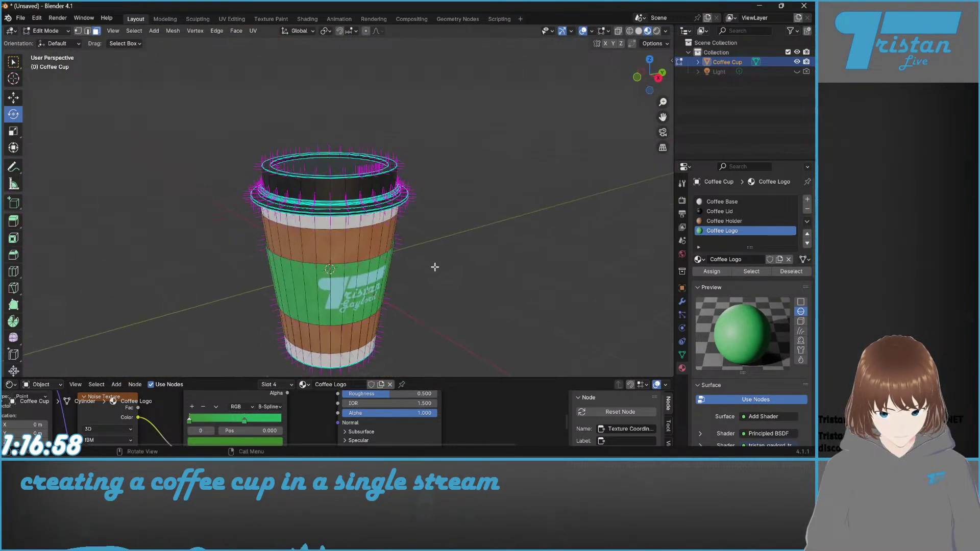
pyautogui.press('Tab')
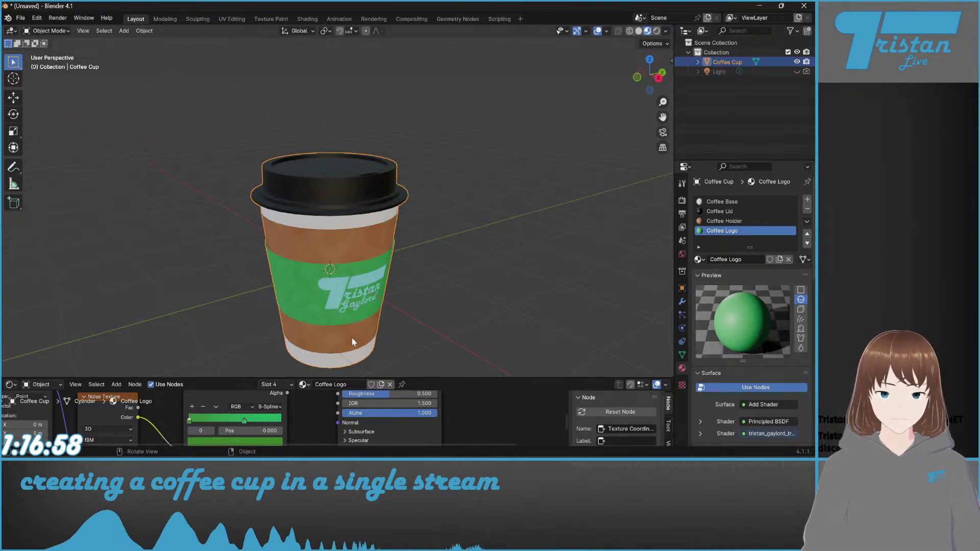
pyautogui.moveTo(352, 338); pyautogui.dragTo(420, 196, button='middle')
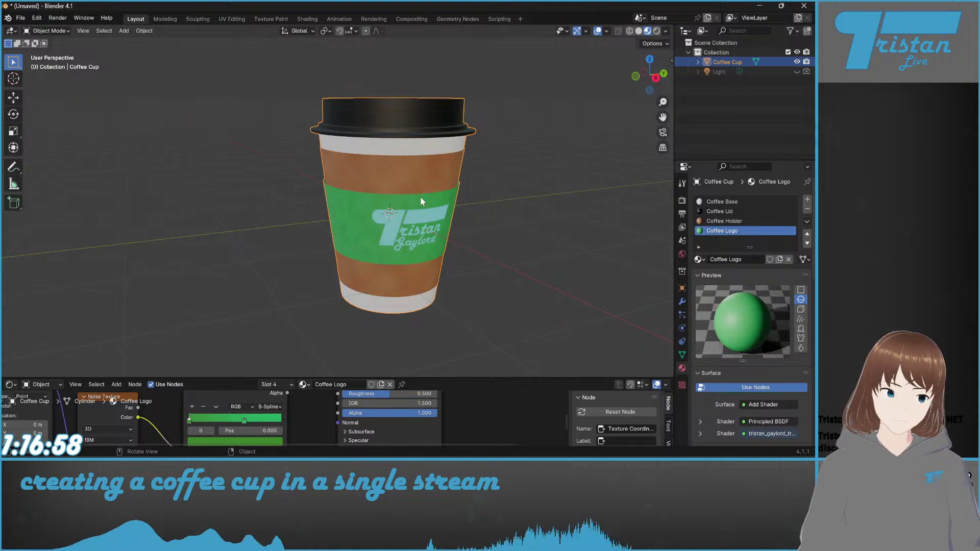